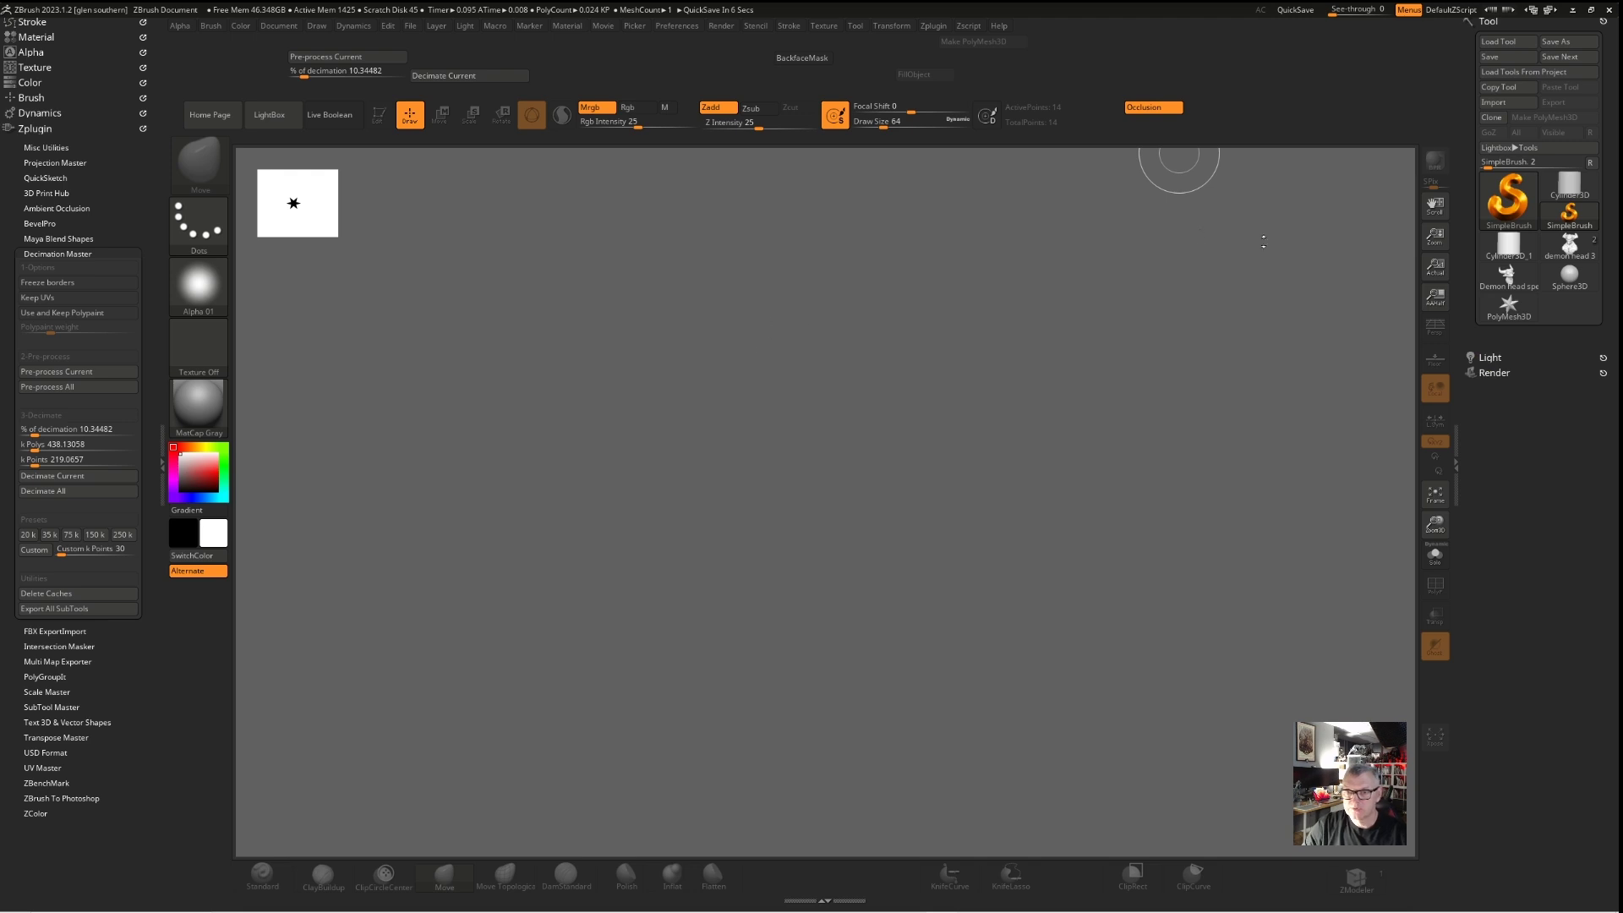
Draw a Sphere3D in the centre of the canvas and enter Edit mode for it
{"action": "left_click", "coordinate": [1490, 22]}
{"action": "left_click", "coordinate": [1490, 23]}
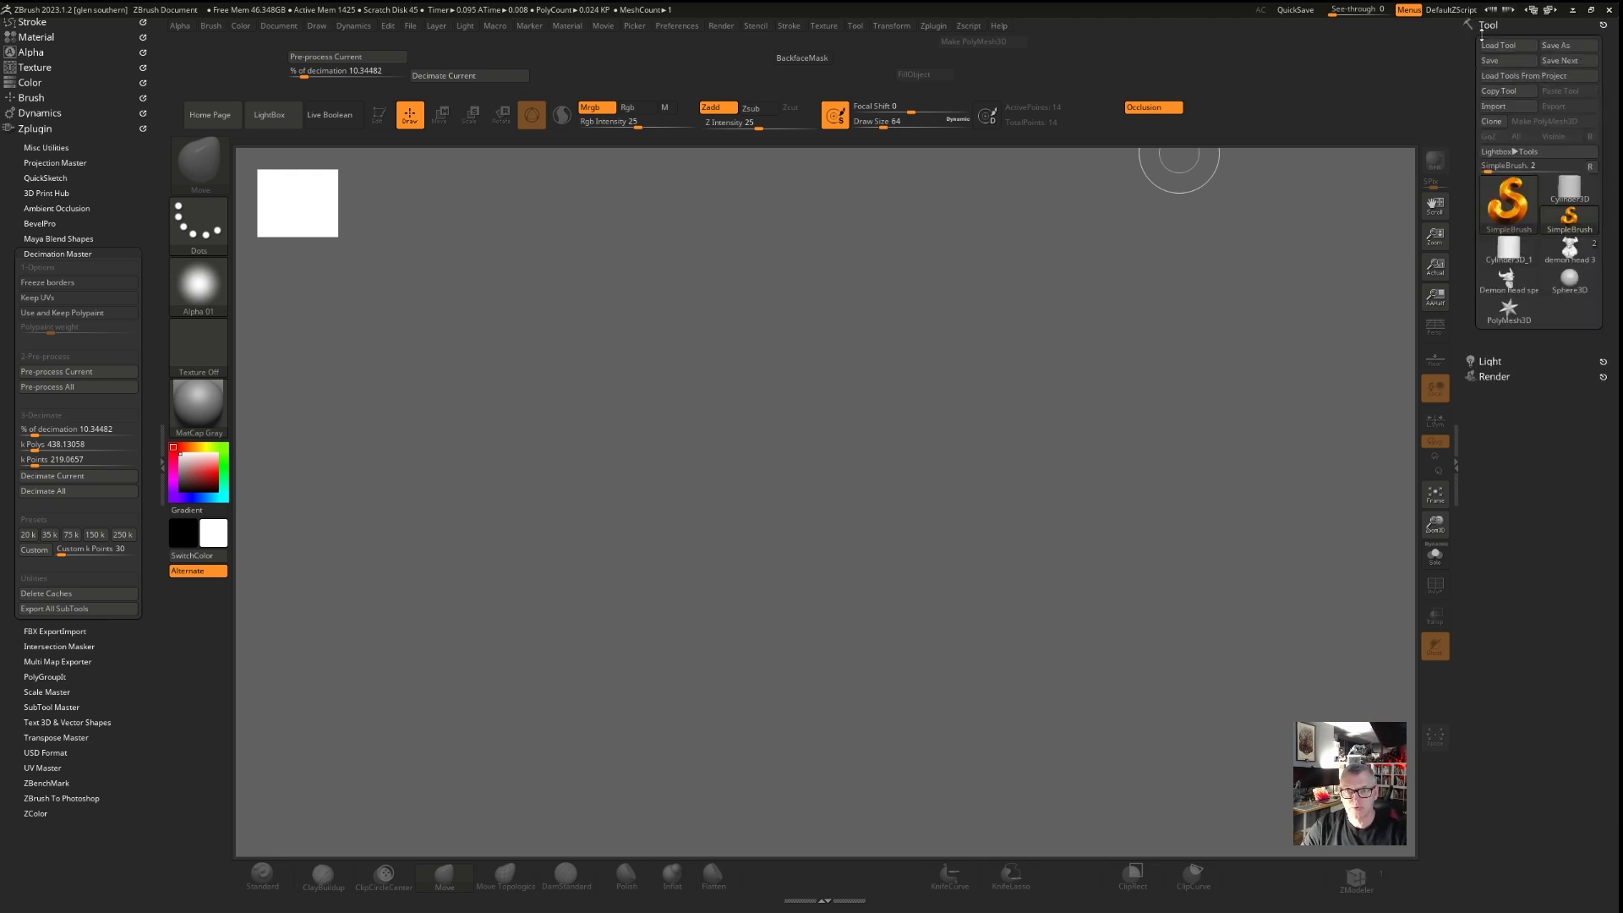
{"action": "left_click", "coordinate": [1566, 285]}
{"action": "left_click_drag", "start_coordinate": [836, 467], "coordinate": [901, 663]}
{"action": "key", "text": "t"}
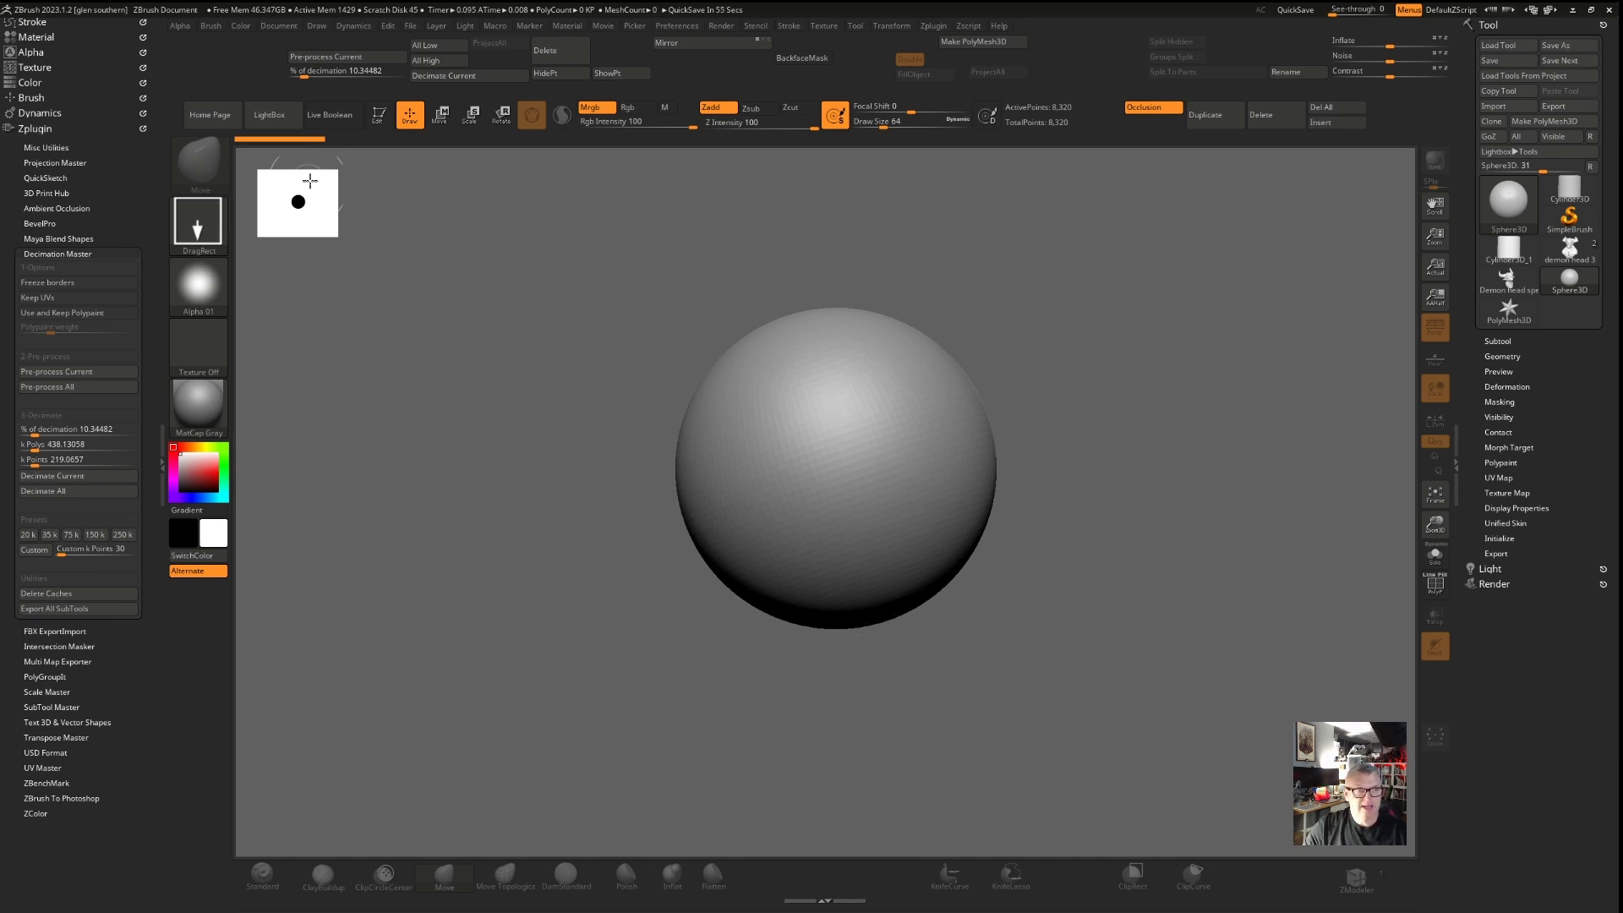
{"action": "left_click", "coordinate": [379, 114]}
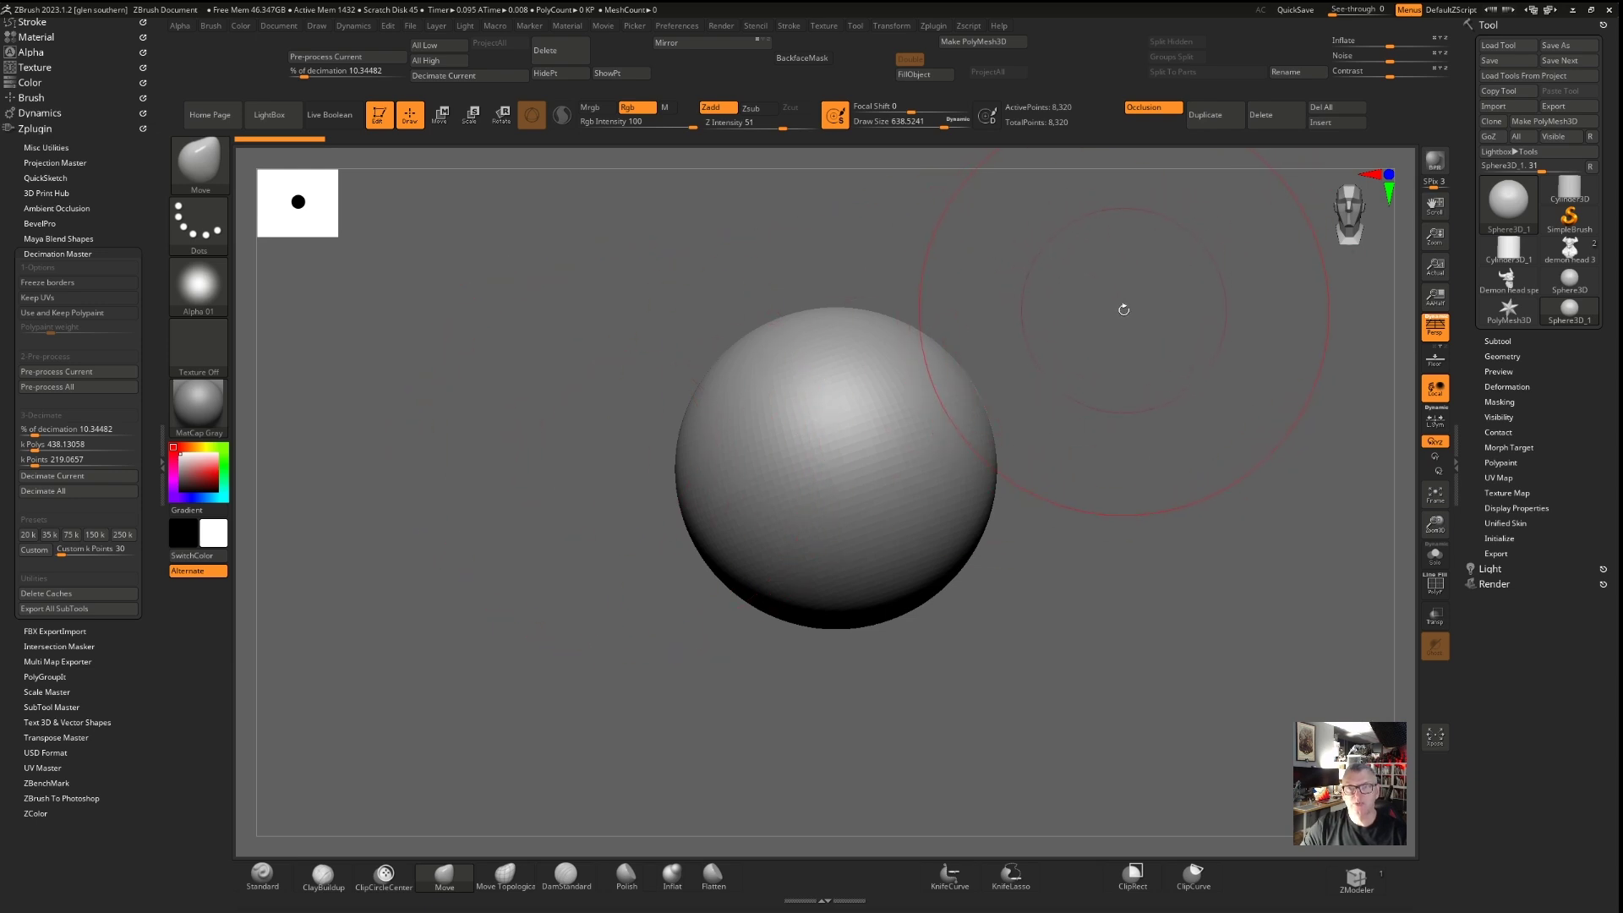
Turn on the floor grid beneath the sphere
{"action": "left_click", "coordinate": [1435, 360]}
{"action": "left_click_drag", "start_coordinate": [659, 461], "coordinate": [498, 453]}
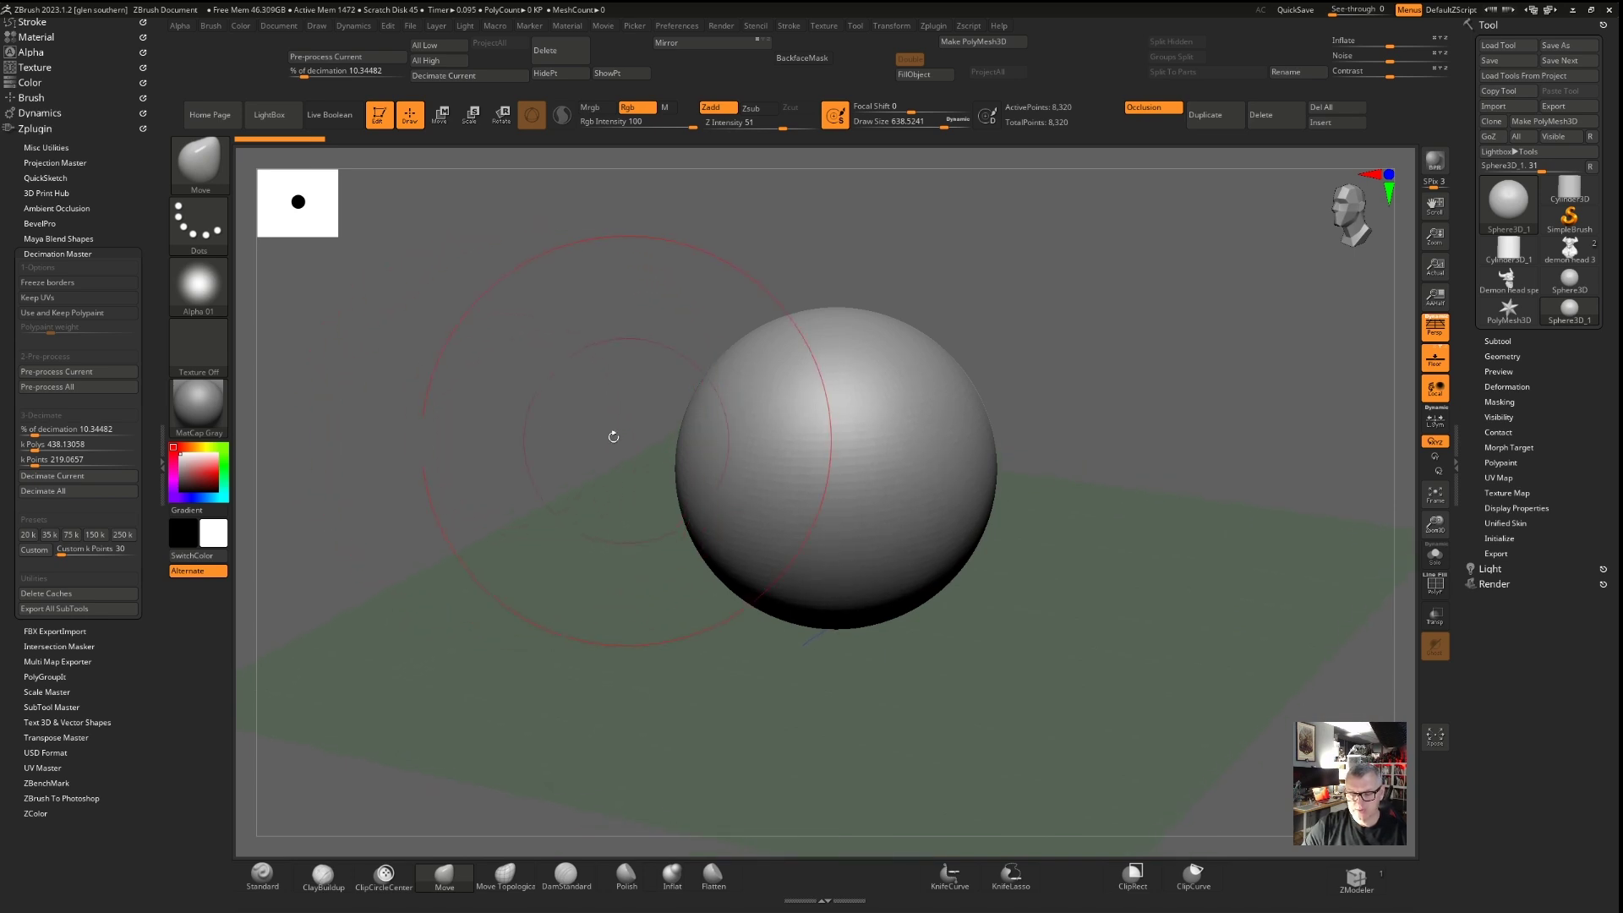
{"action": "left_click_drag", "start_coordinate": [545, 454], "coordinate": [573, 418], "text": "alt"}
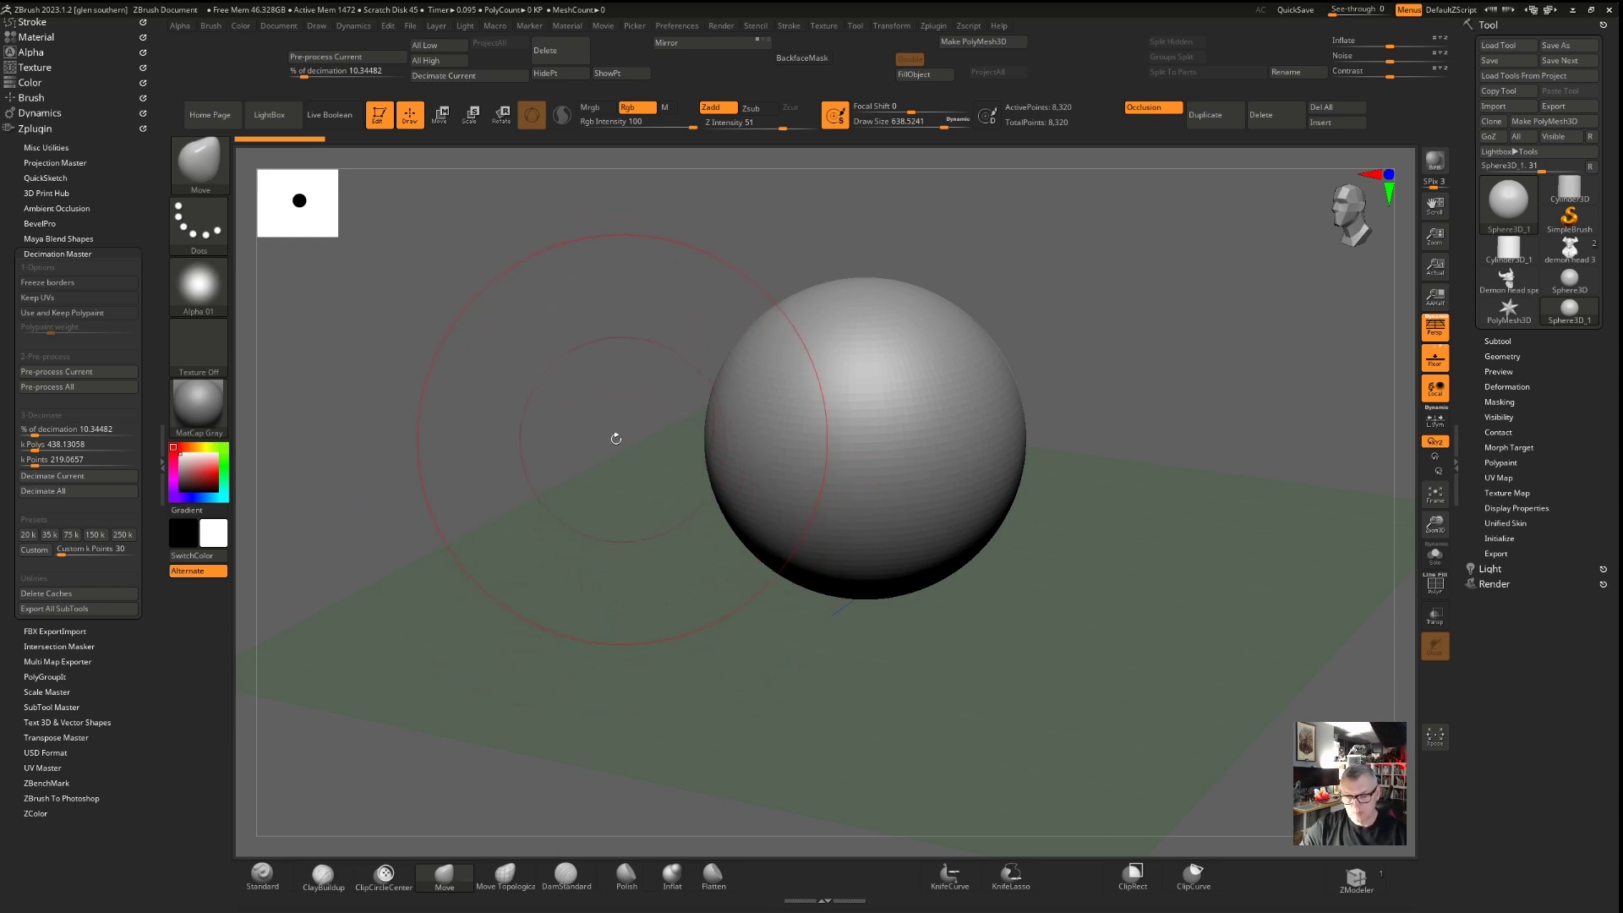
{"action": "left_click_drag", "start_coordinate": [623, 455], "coordinate": [482, 447], "text": "alt"}
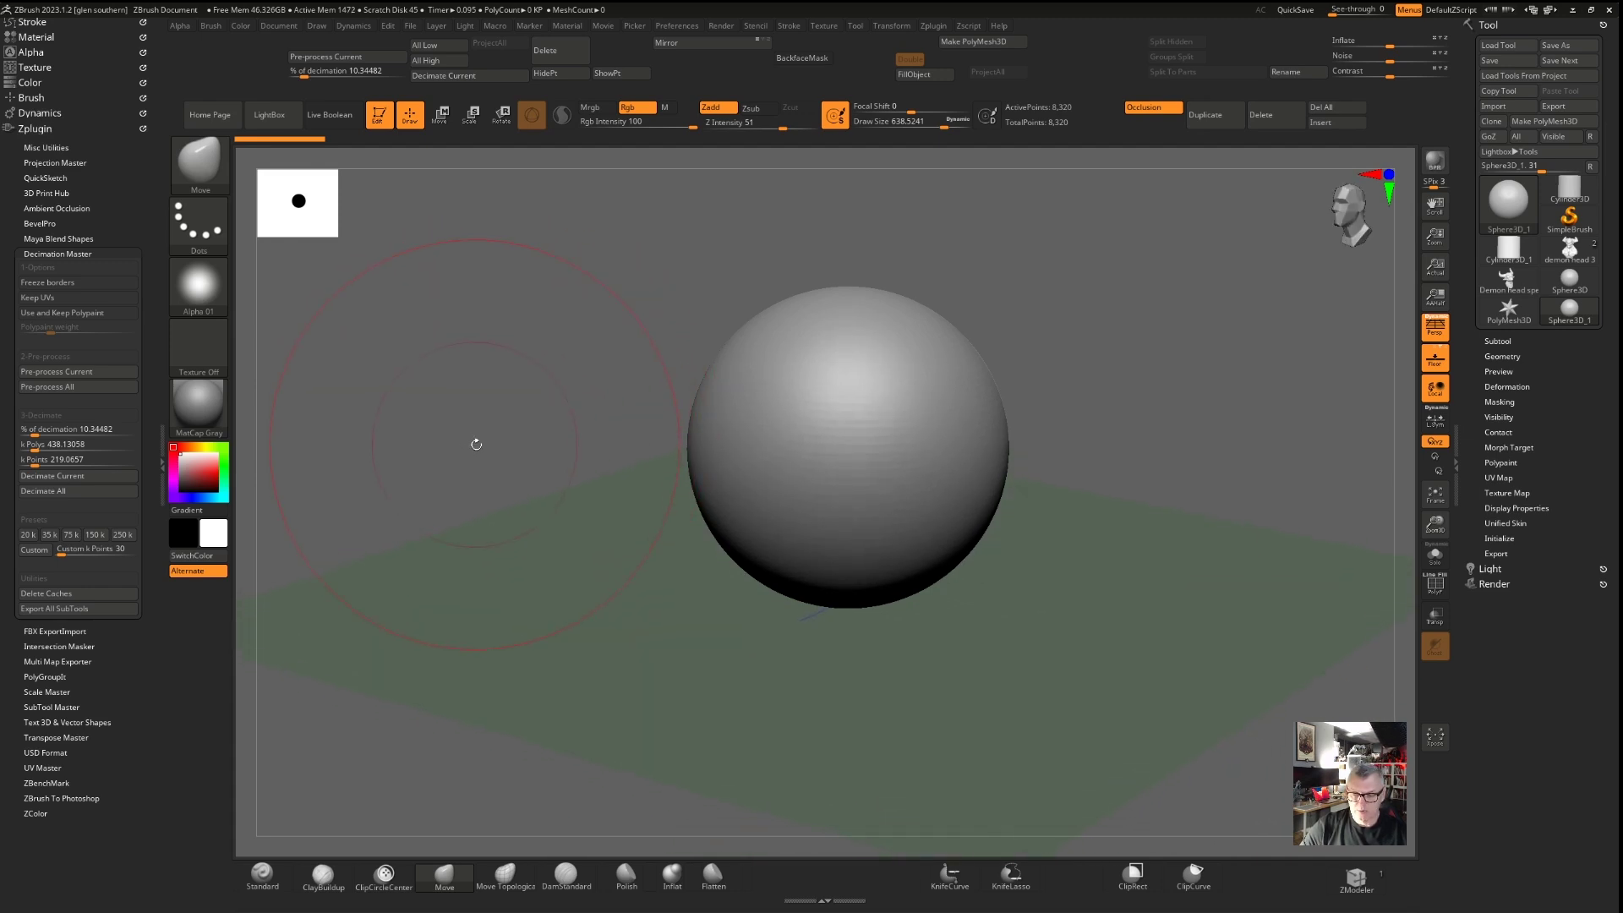
{"action": "right_click_drag", "start_coordinate": [536, 447], "coordinate": [540, 480], "text": "ctrl"}
{"action": "left_click_drag", "start_coordinate": [543, 482], "coordinate": [574, 472]}
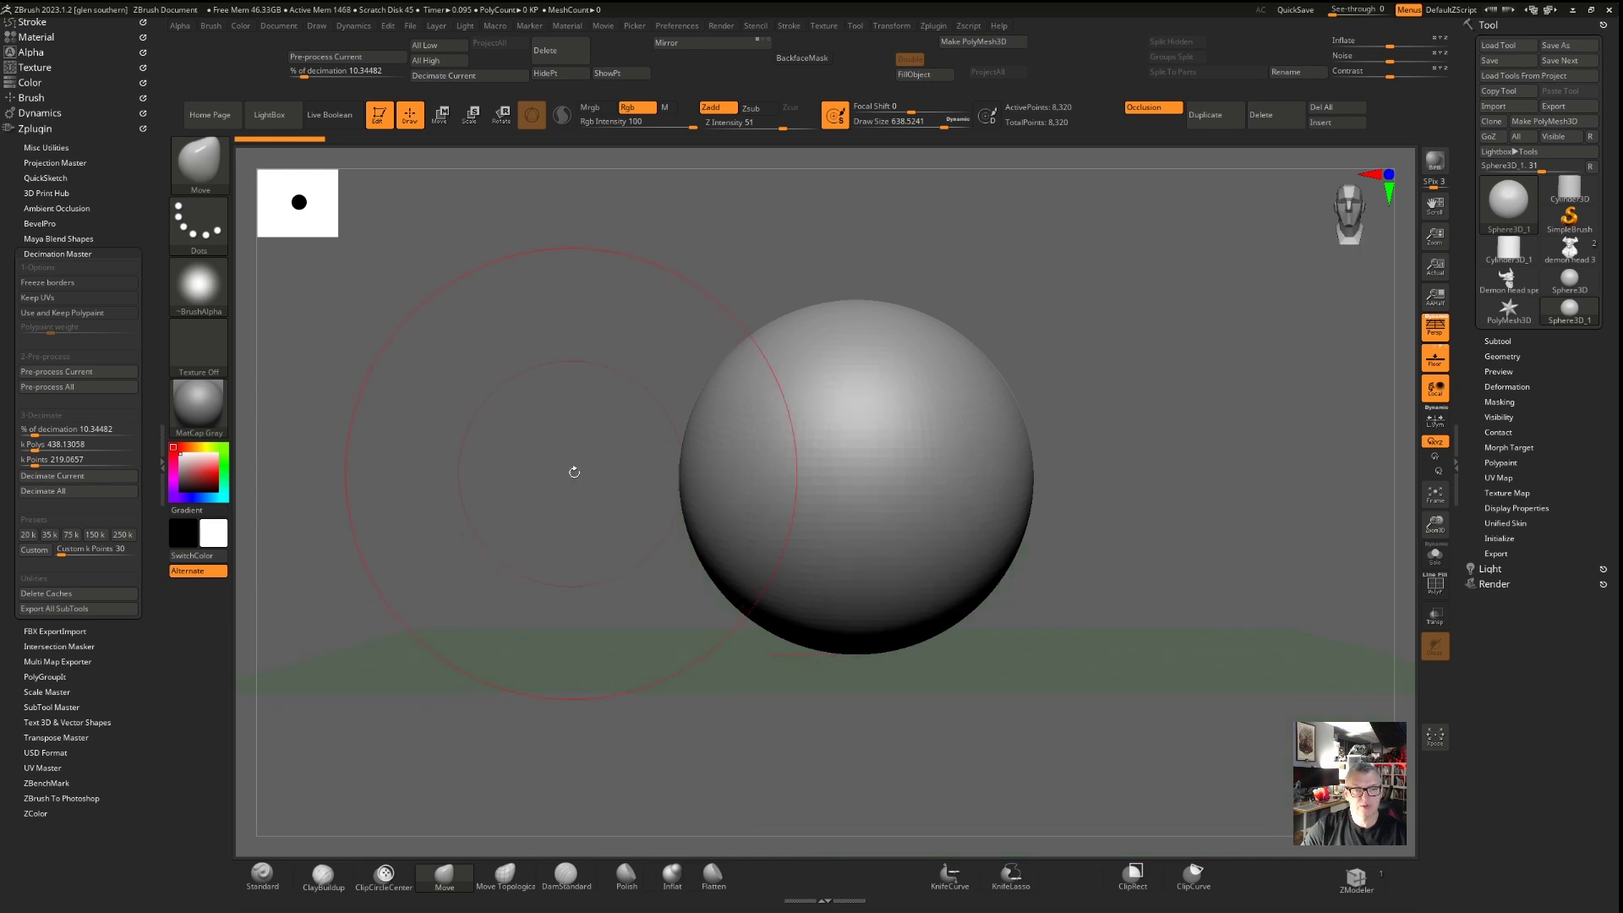
{"action": "mouse_move", "coordinate": [1112, 466]}
{"action": "left_mouse_down"}
{"action": "mouse_move", "coordinate": [1131, 509]}
{"action": "mouse_move", "coordinate": [638, 434]}
{"action": "mouse_move", "coordinate": [535, 502]}
{"action": "mouse_move", "coordinate": [545, 478]}
{"action": "left_mouse_up"}
Show the wireframe on the sphere and convert the primitive into an editable PolyMesh3D
{"action": "key", "text": "shift+f"}
{"action": "left_click_drag", "start_coordinate": [996, 350], "coordinate": [1130, 297]}
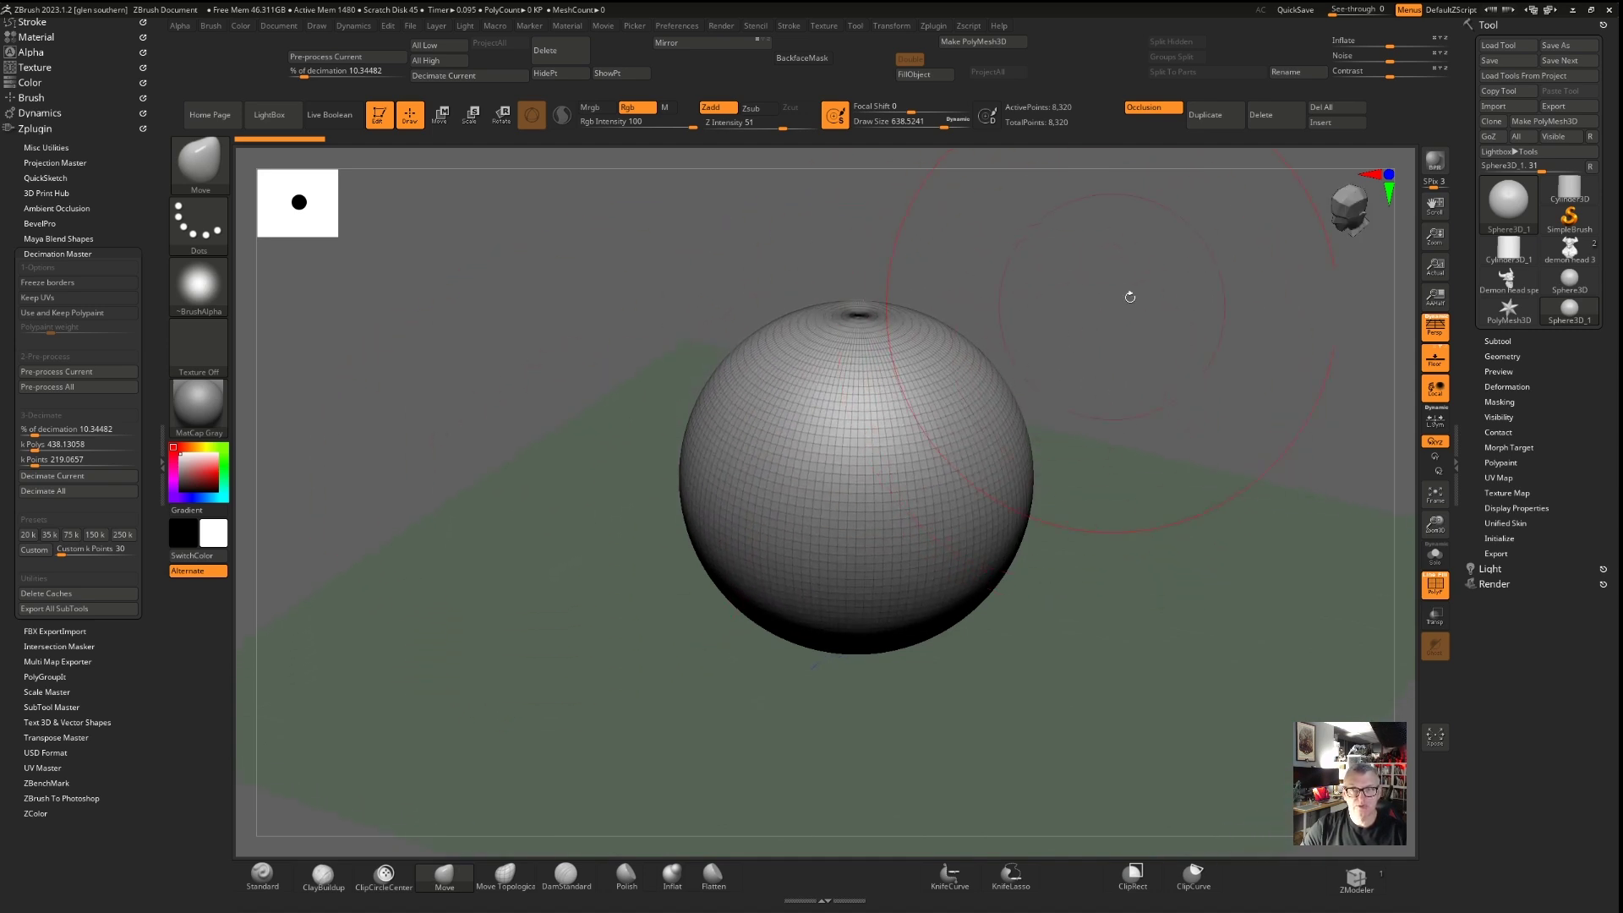
{"action": "left_click", "coordinate": [1529, 121]}
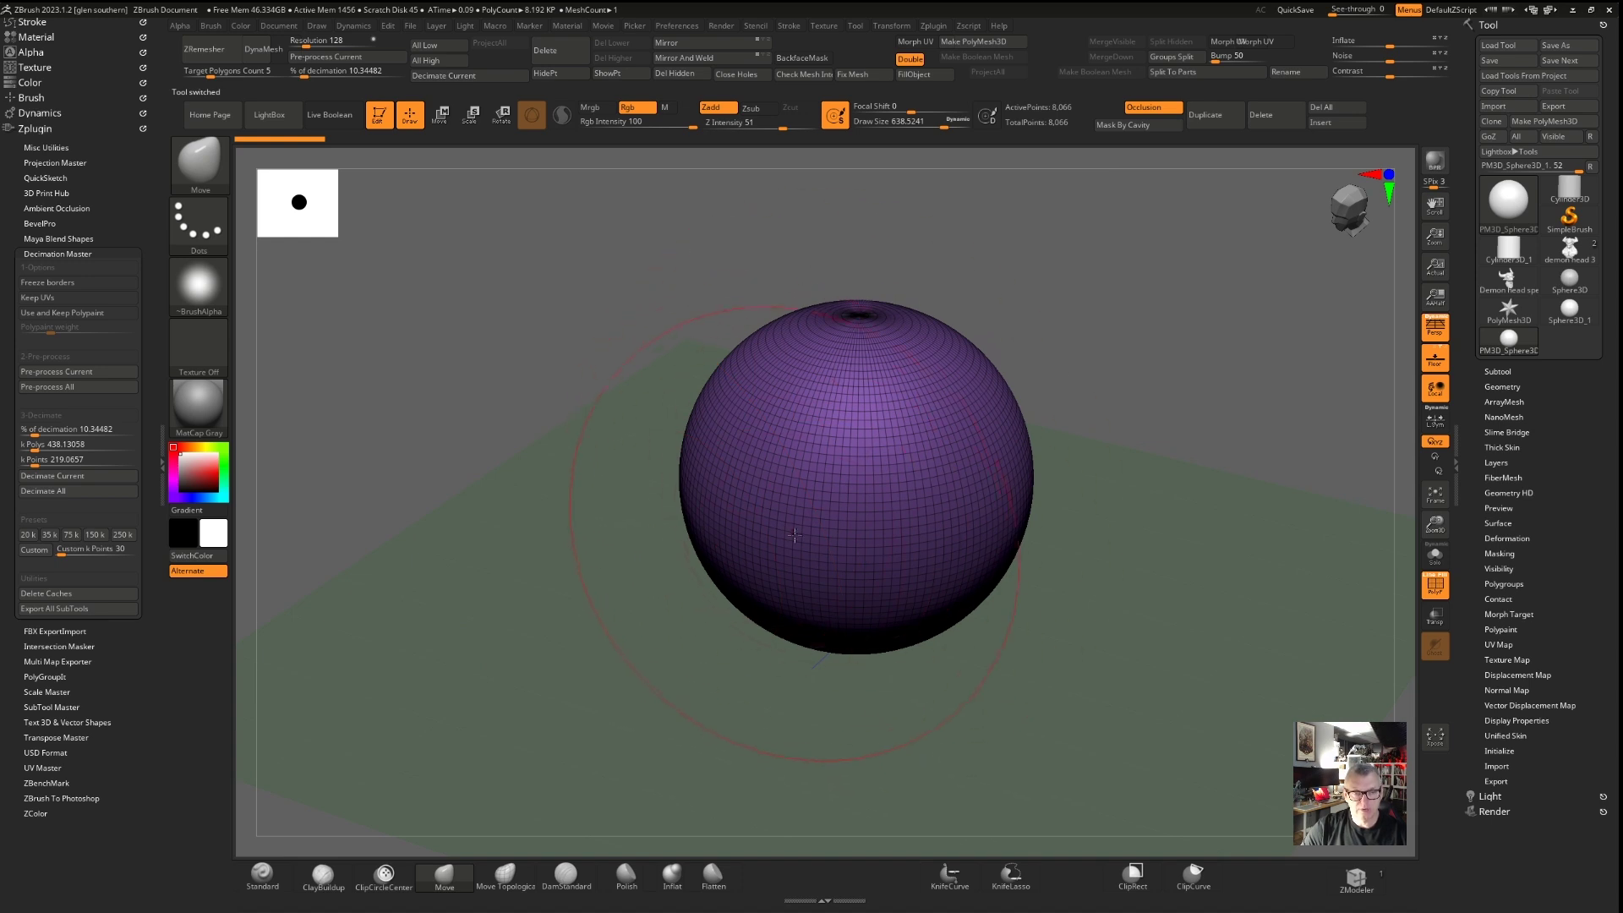
{"action": "left_click_drag", "start_coordinate": [600, 509], "coordinate": [630, 533]}
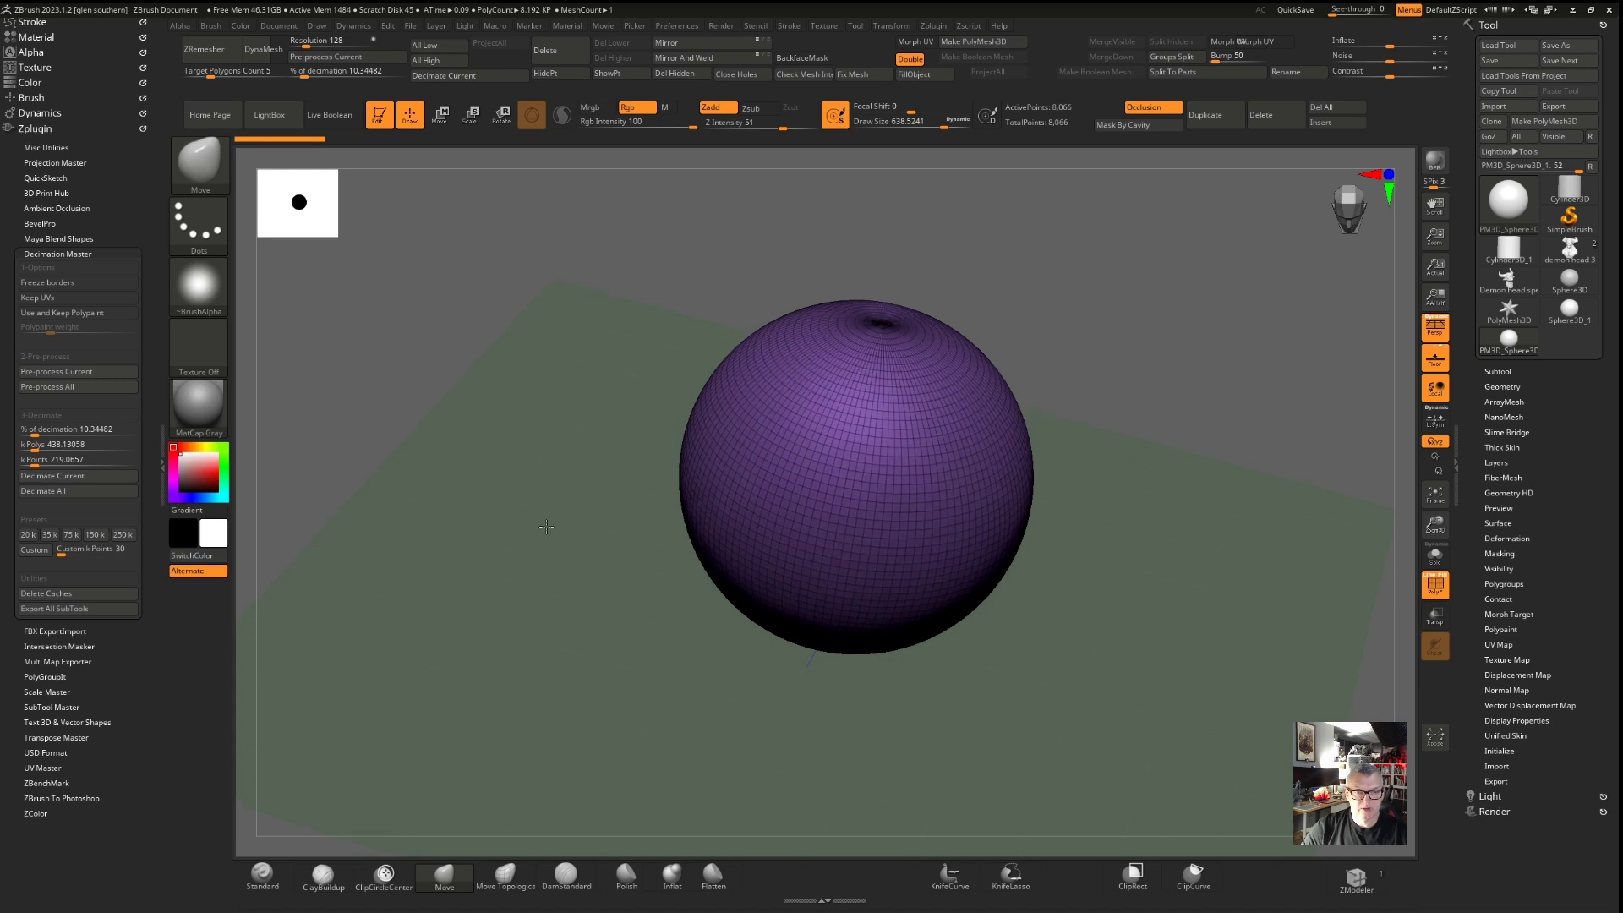
Assign a new polygroup to the whole sphere so its wireframe colour changes to tan
{"action": "key", "text": "ctrl"}
{"action": "key", "text": "ctrl+w"}
{"action": "key", "text": "ctrl+w"}
{"action": "key", "text": "ctrl+w"}
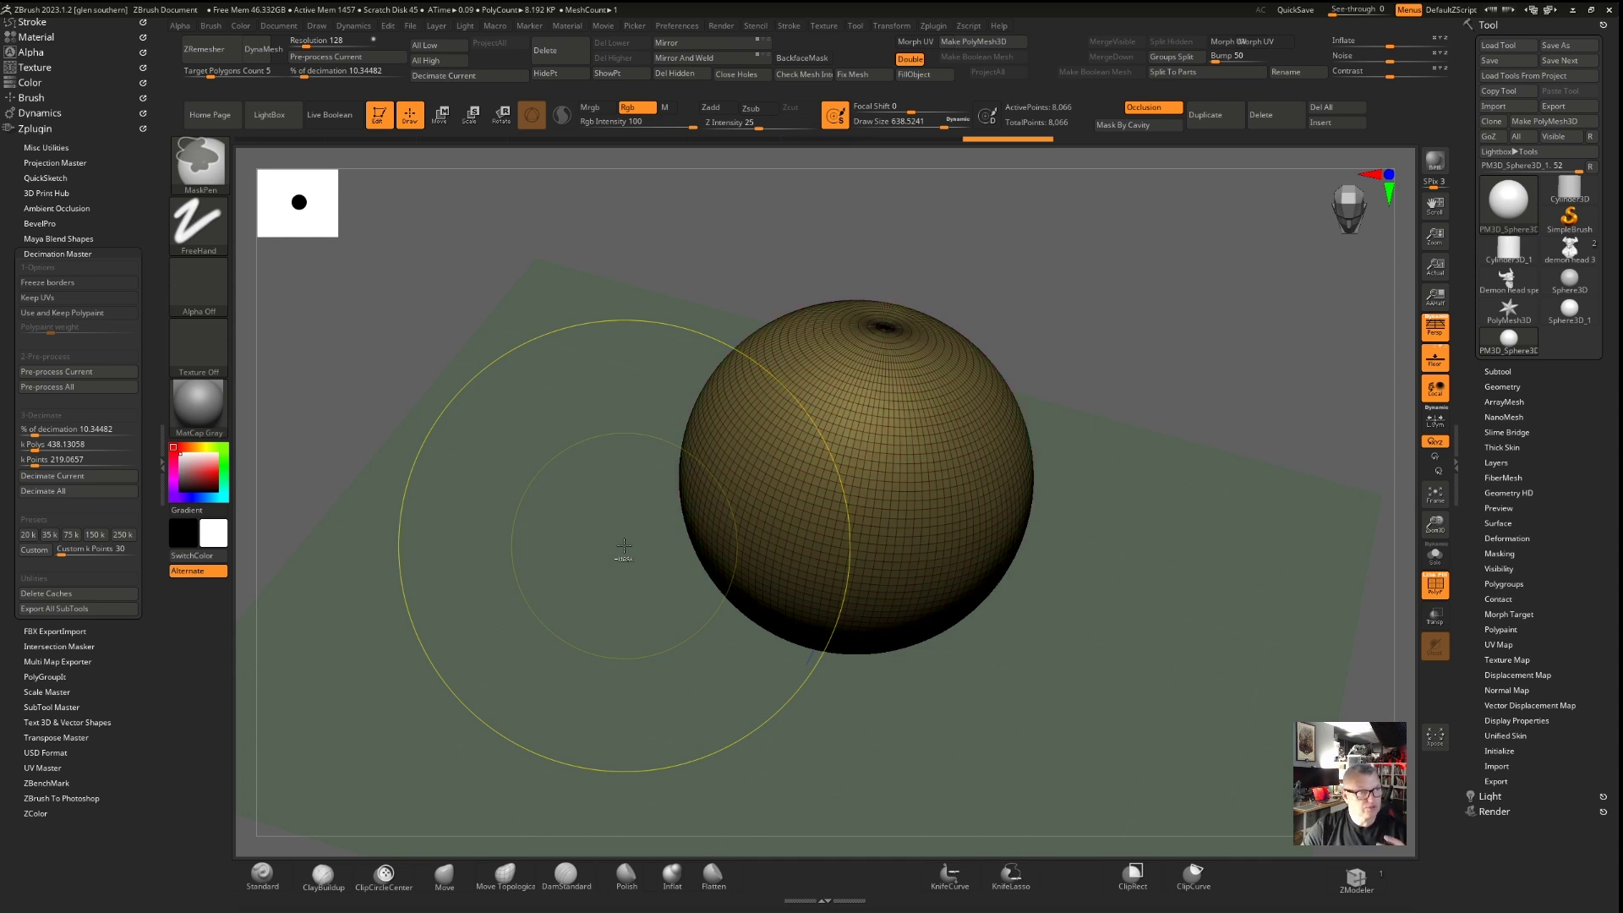
{"action": "key", "text": "ctrl"}
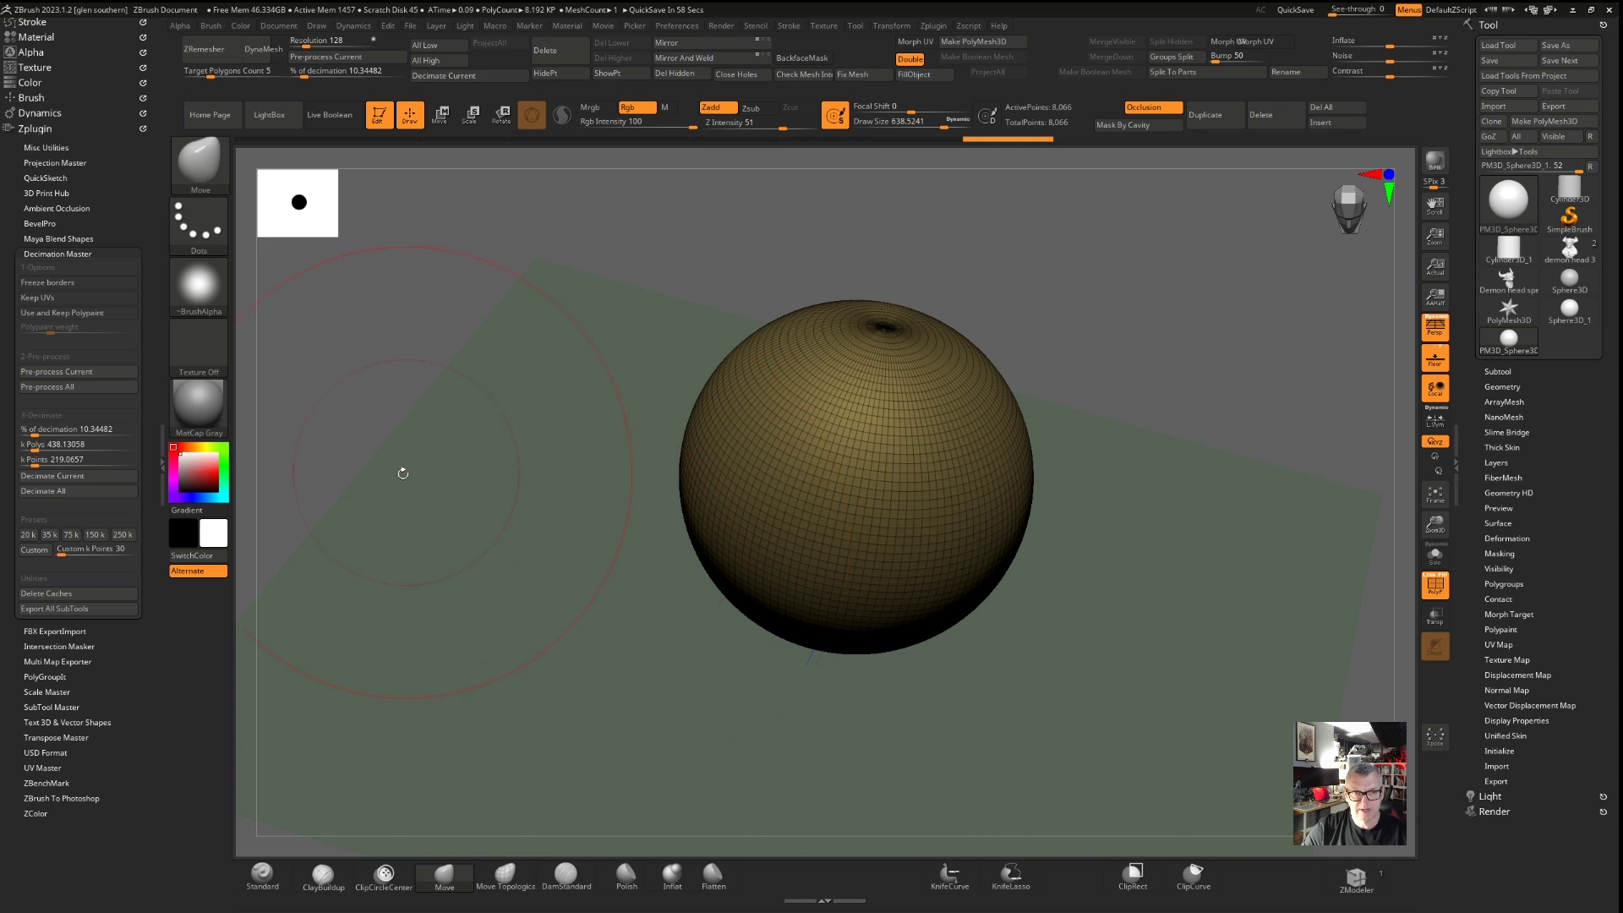
{"action": "left_click_drag", "start_coordinate": [554, 486], "coordinate": [476, 455]}
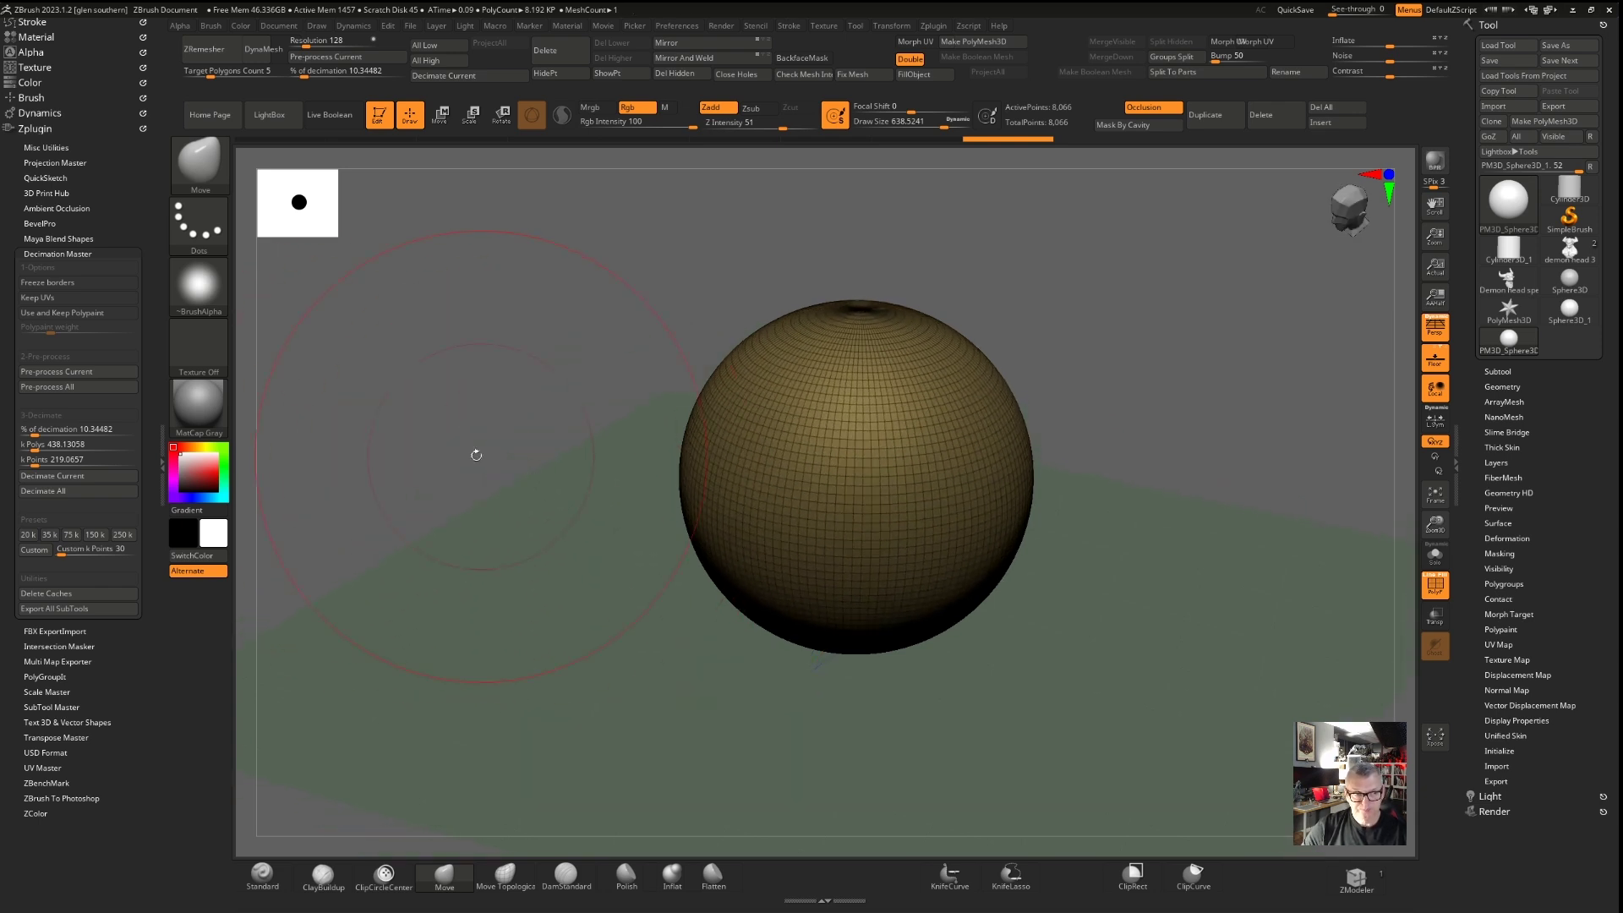
Apply the SkinShade4 material to the sphere
{"action": "left_click", "coordinate": [209, 409]}
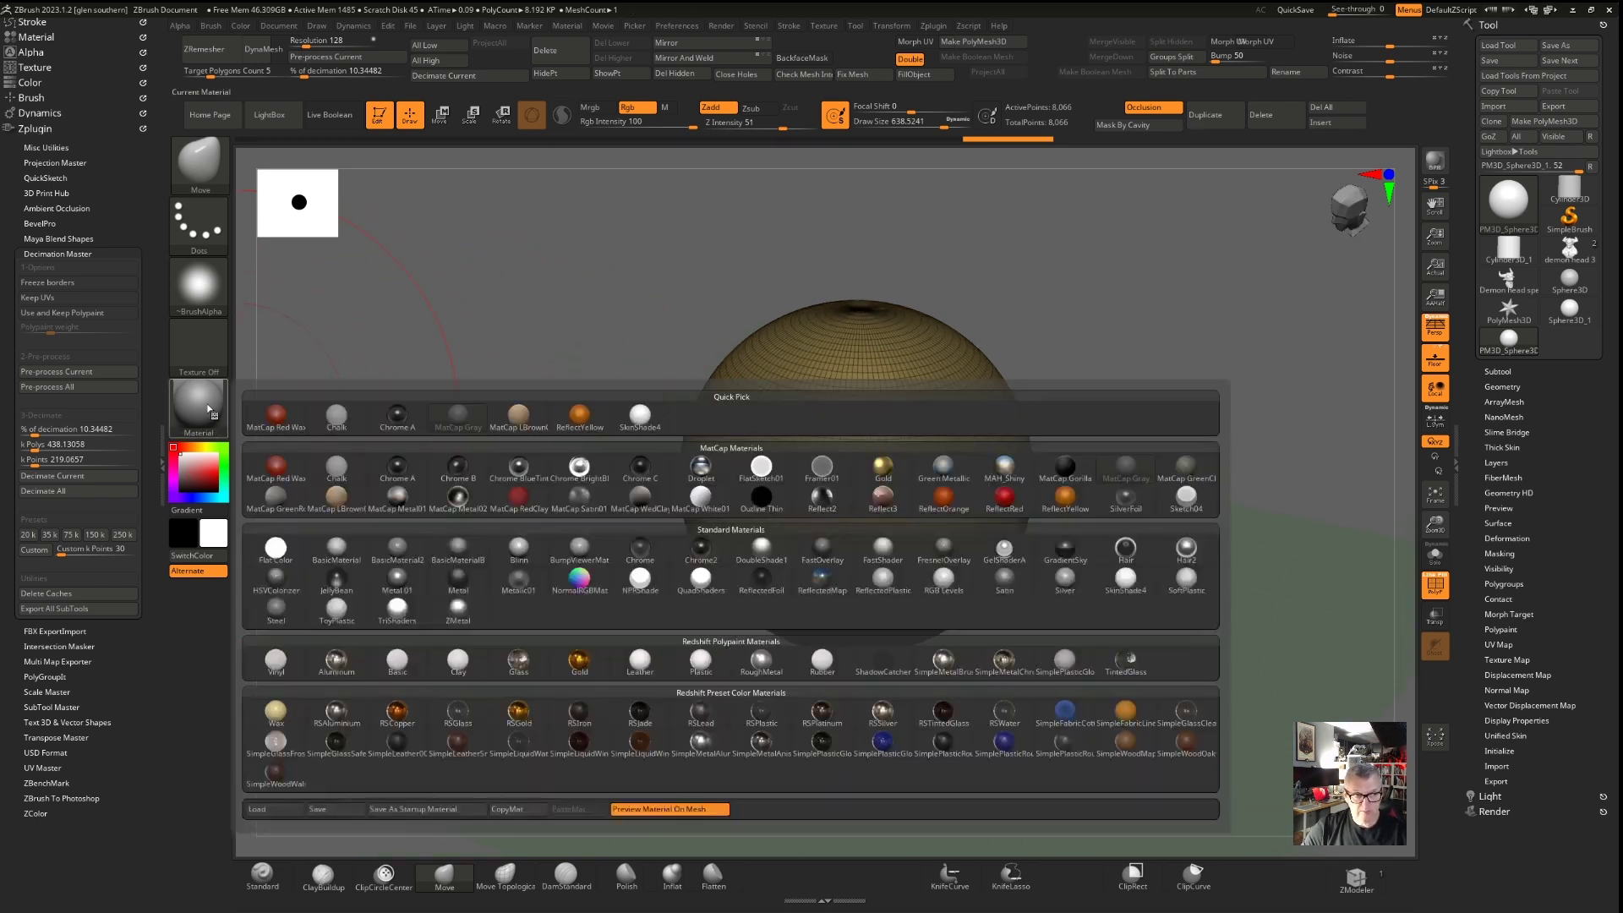
{"action": "left_click", "coordinate": [637, 416]}
{"action": "left_click_drag", "start_coordinate": [607, 421], "coordinate": [561, 448]}
{"action": "mouse_move", "coordinate": [792, 309]}
{"action": "right_mouse_down", "text": "ctrl"}
{"action": "mouse_move", "coordinate": [928, 366]}
{"action": "mouse_move", "coordinate": [938, 402]}
{"action": "mouse_move", "coordinate": [905, 406]}
{"action": "right_mouse_up", "text": "ctrl"}
{"action": "right_click_drag", "start_coordinate": [910, 331], "coordinate": [815, 287], "text": "ctrl"}
{"action": "mouse_move", "coordinate": [409, 407]}
{"action": "left_mouse_down"}
{"action": "mouse_move", "coordinate": [389, 355]}
{"action": "mouse_move", "coordinate": [409, 390]}
{"action": "left_mouse_up"}
{"action": "mouse_move", "coordinate": [769, 432]}
{"action": "right_mouse_down", "text": "ctrl"}
{"action": "mouse_move", "coordinate": [837, 451]}
{"action": "mouse_move", "coordinate": [818, 405]}
{"action": "right_mouse_up", "text": "ctrl"}
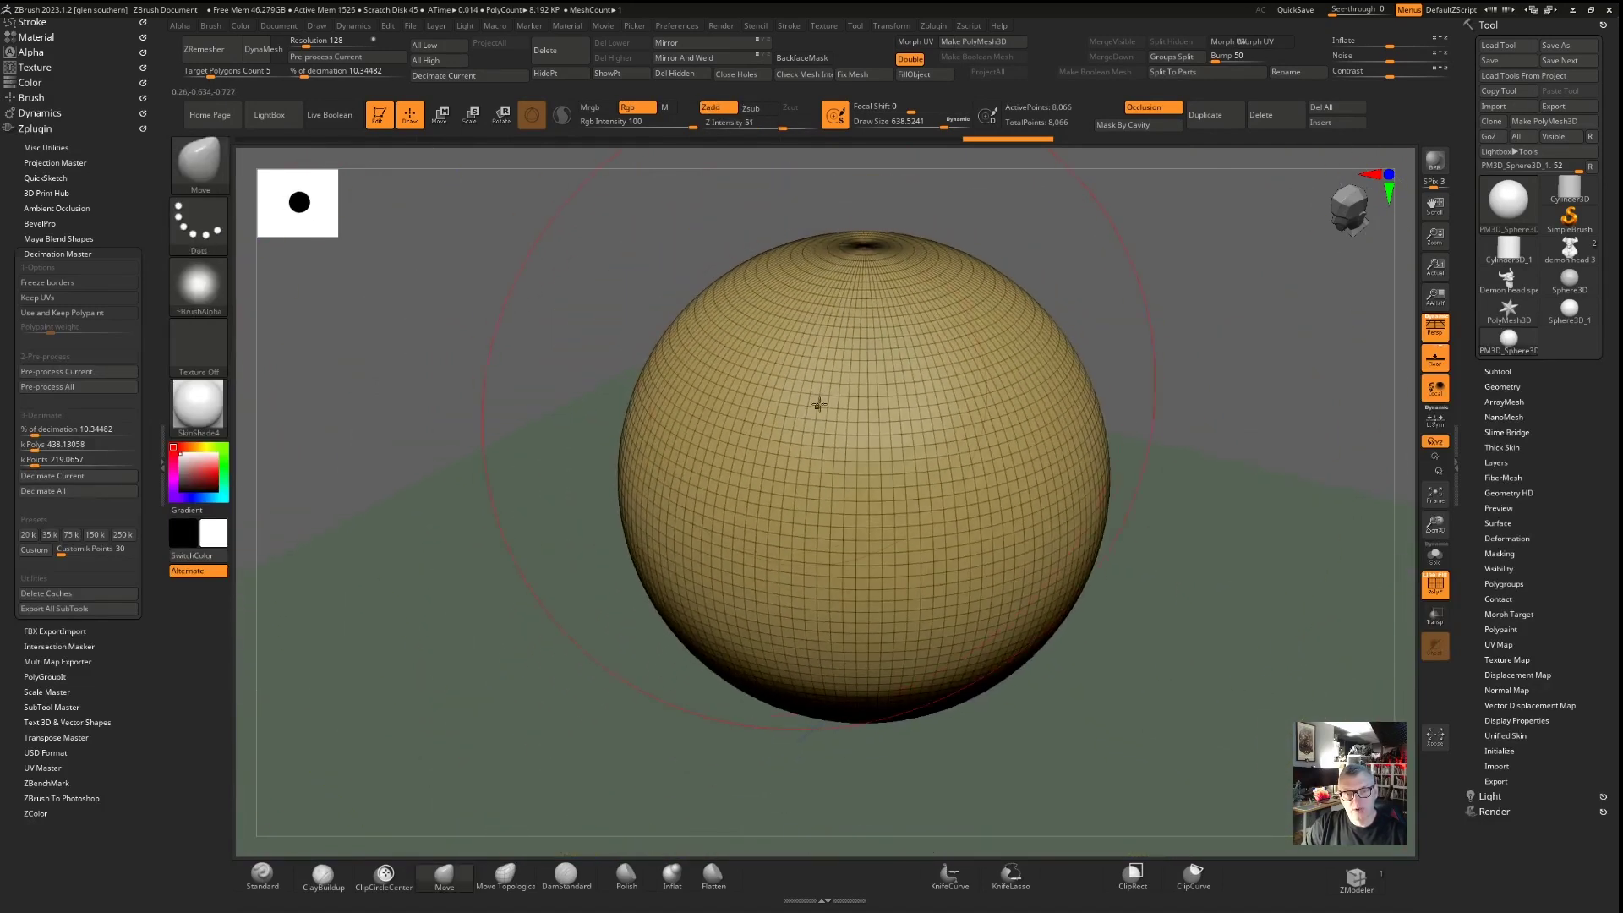
{"action": "left_click_drag", "start_coordinate": [591, 471], "coordinate": [630, 437]}
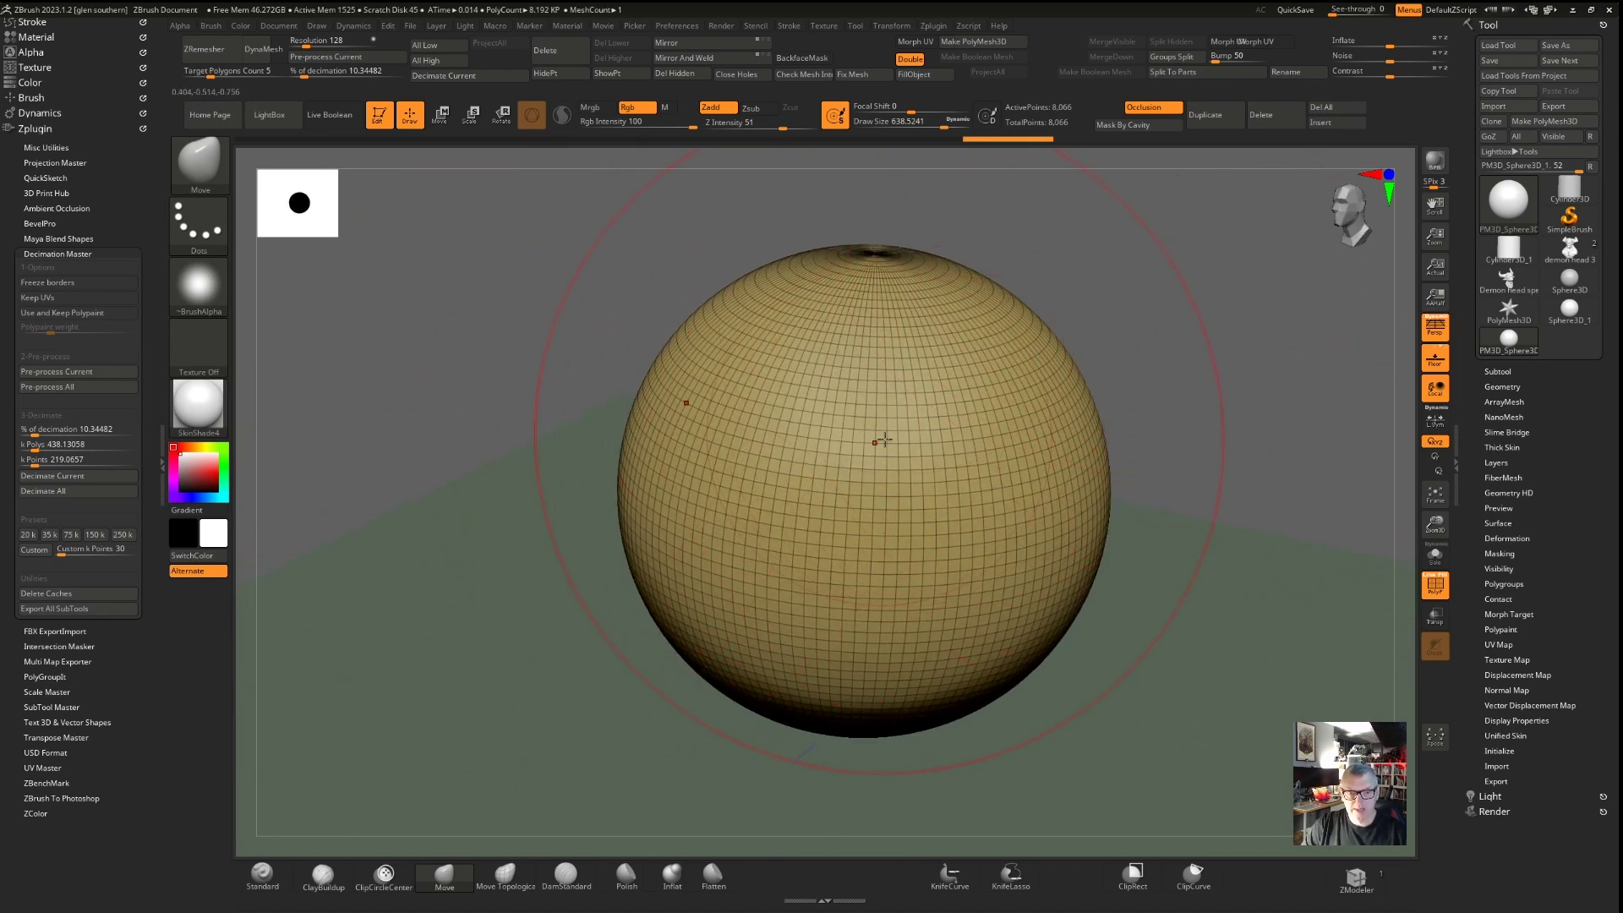
{"action": "mouse_move", "coordinate": [913, 494]}
{"action": "right_mouse_down", "text": "ctrl"}
{"action": "mouse_move", "coordinate": [884, 485]}
{"action": "mouse_move", "coordinate": [857, 511]}
{"action": "right_mouse_up", "text": "ctrl"}
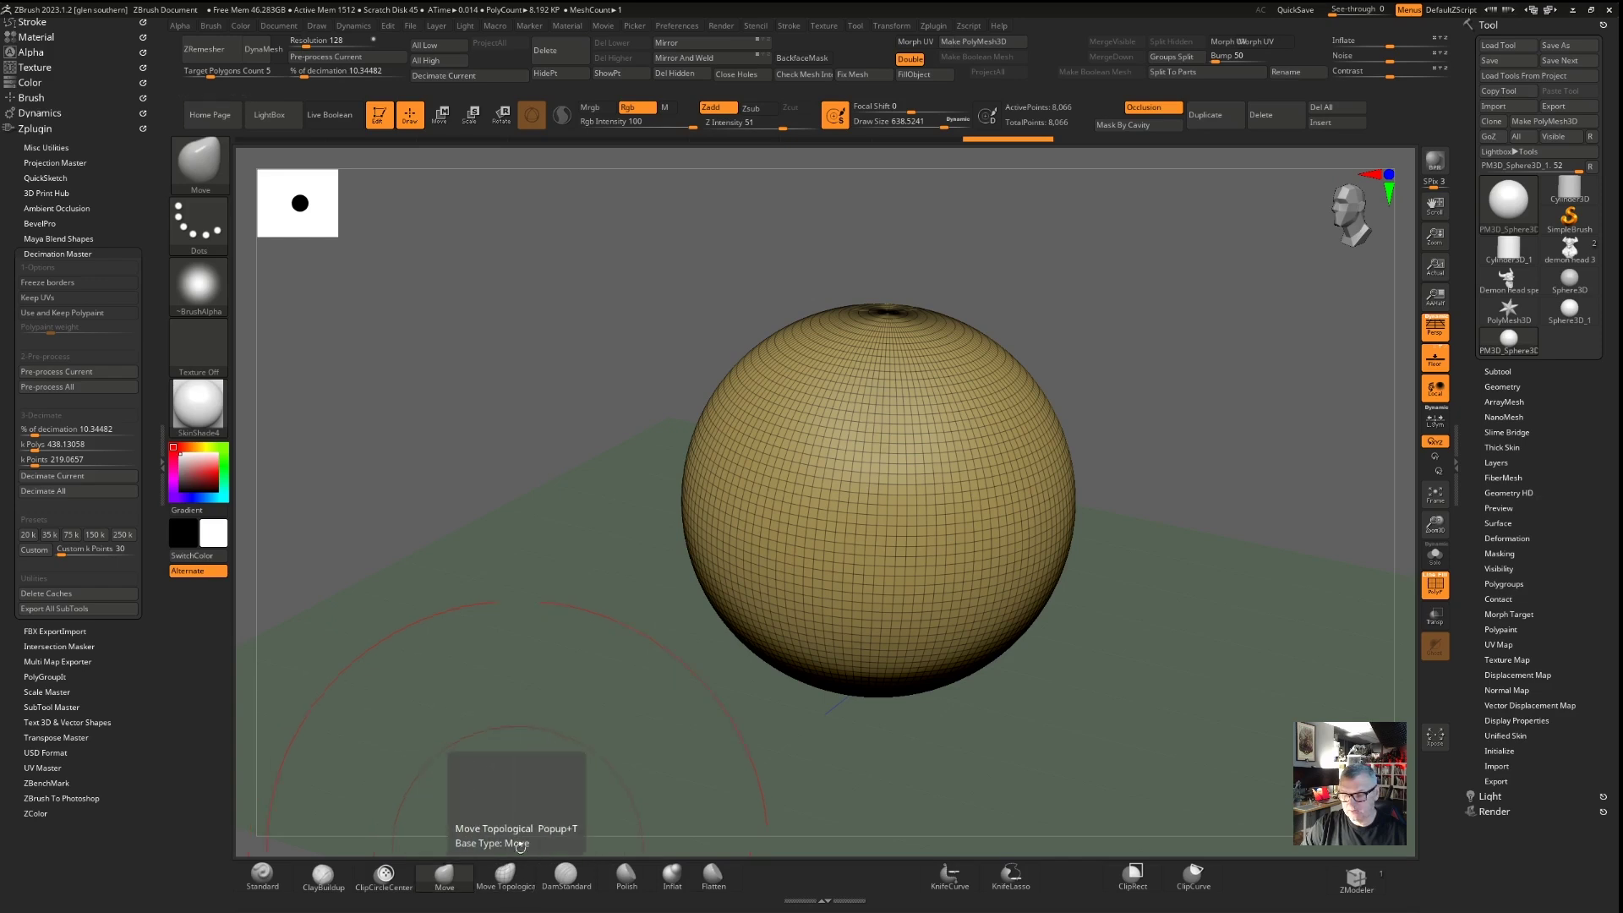
Select the Move brush and reshape the sphere into an egg-like head form, narrower towards the chin
{"action": "key", "text": "b"}
{"action": "key", "text": "m"}
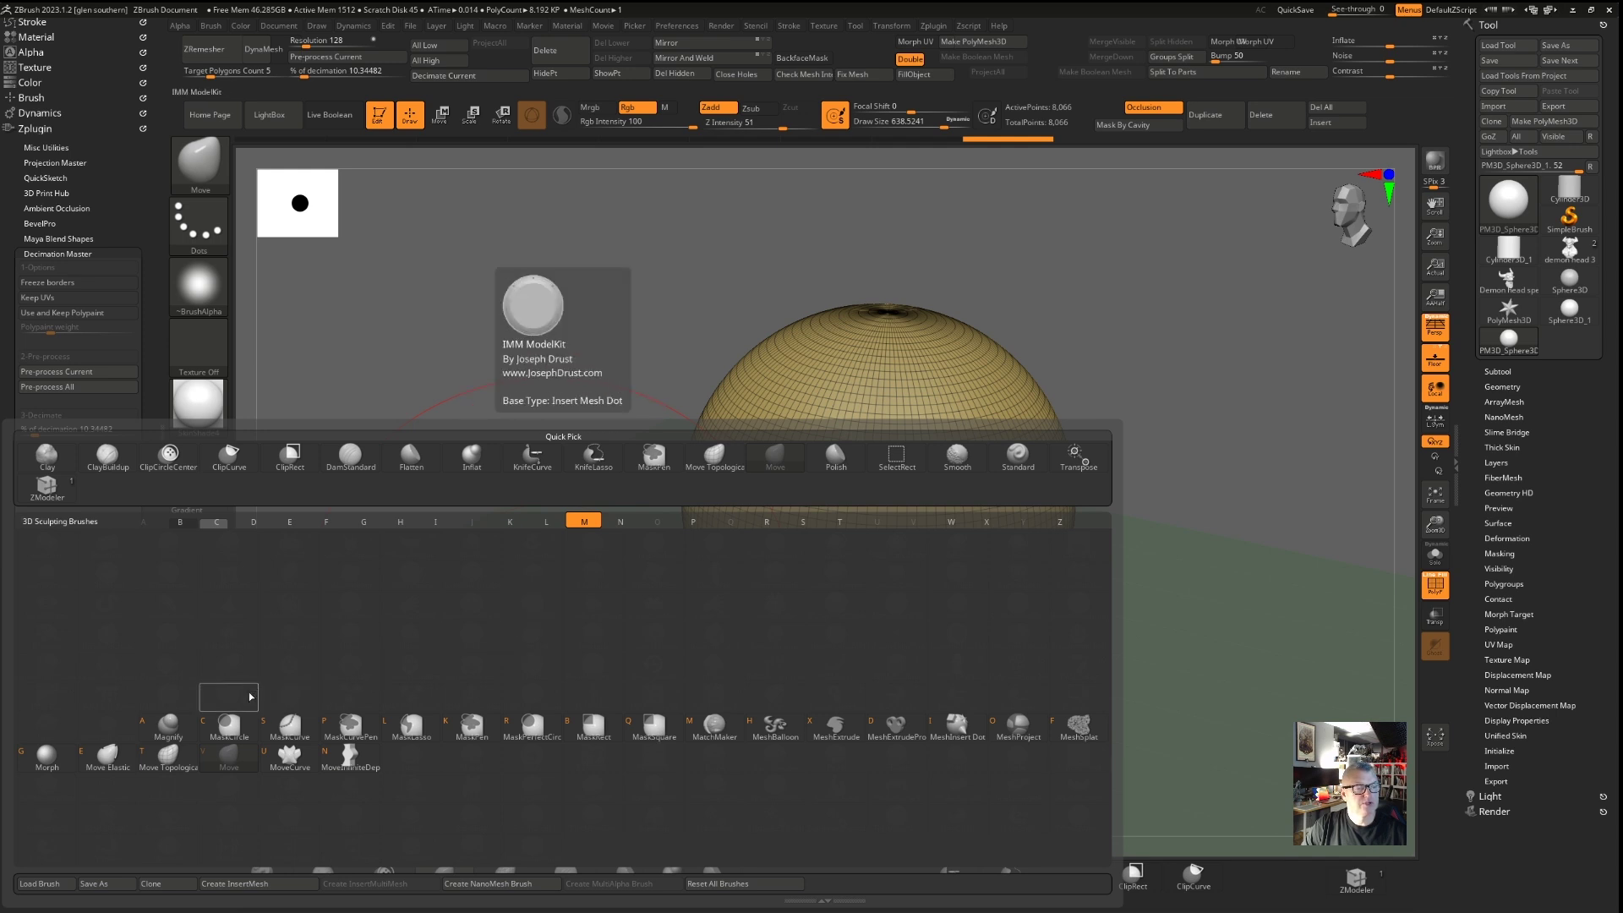
{"action": "key", "text": "v"}
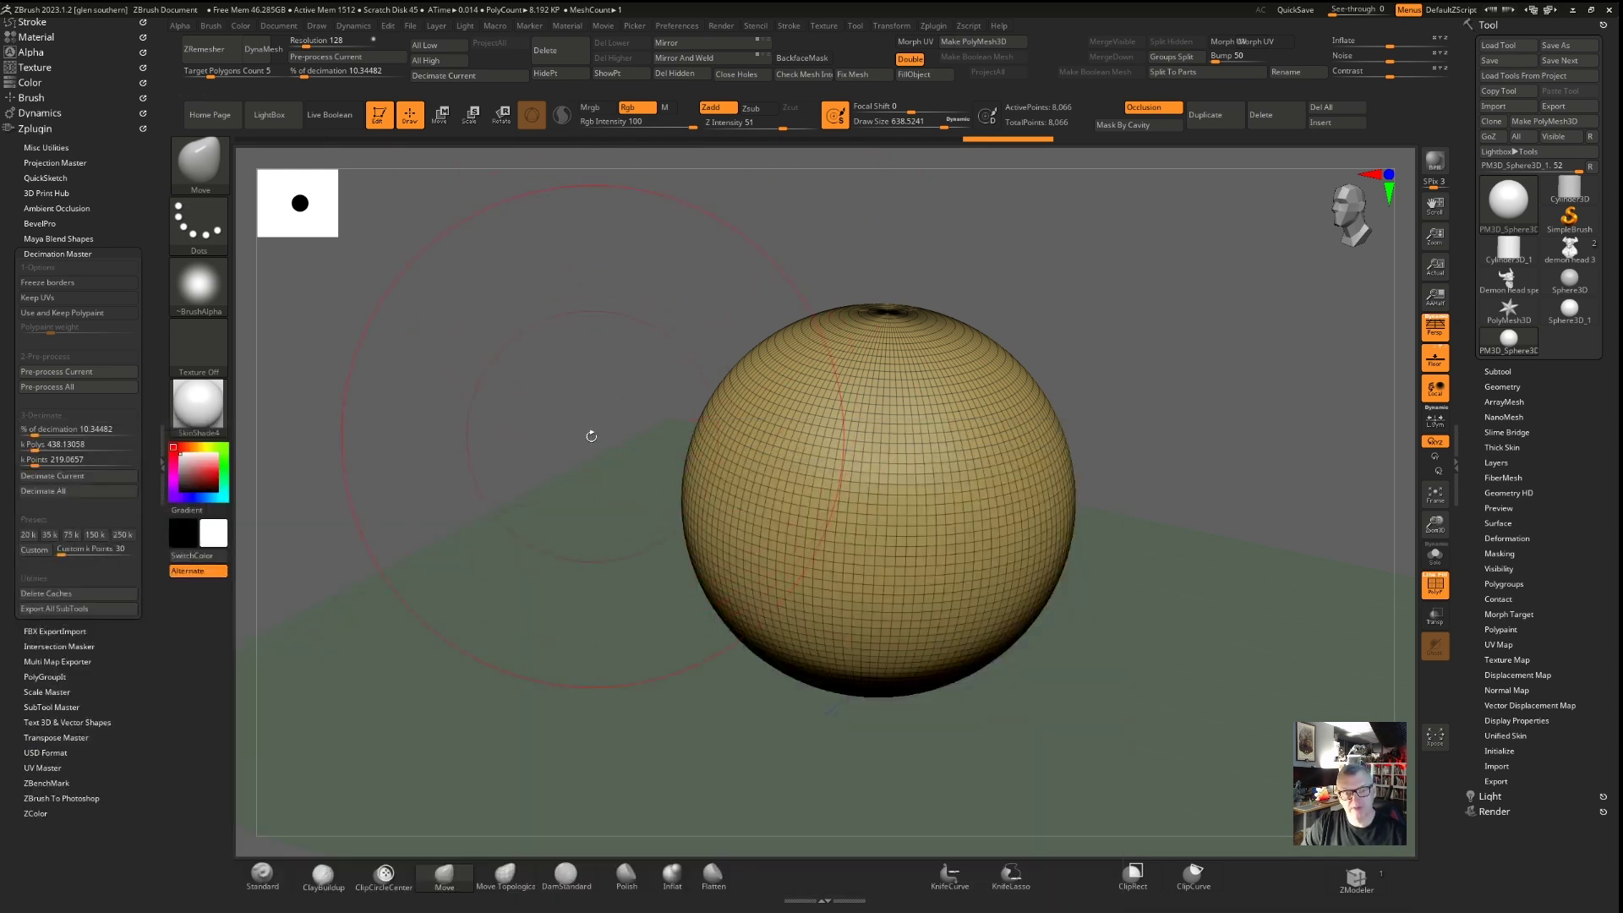
{"action": "mouse_move", "coordinate": [543, 444]}
{"action": "left_mouse_down"}
{"action": "mouse_move", "coordinate": [524, 431]}
{"action": "mouse_move", "coordinate": [539, 368]}
{"action": "left_mouse_up"}
{"action": "left_click_drag", "start_coordinate": [773, 662], "coordinate": [779, 732]}
{"action": "right_click_drag", "start_coordinate": [753, 599], "coordinate": [753, 473], "text": "ctrl"}
{"action": "left_click_drag", "start_coordinate": [859, 411], "coordinate": [916, 359]}
{"action": "mouse_move", "coordinate": [997, 372]}
{"action": "right_mouse_down"}
{"action": "mouse_move", "coordinate": [910, 423]}
{"action": "mouse_move", "coordinate": [964, 379]}
{"action": "mouse_move", "coordinate": [875, 398]}
{"action": "right_mouse_up"}
{"action": "left_click_drag", "start_coordinate": [883, 398], "coordinate": [965, 339]}
{"action": "left_click_drag", "start_coordinate": [955, 461], "coordinate": [978, 473]}
{"action": "right_click_drag", "start_coordinate": [971, 473], "coordinate": [1086, 484]}
{"action": "left_click_drag", "start_coordinate": [934, 448], "coordinate": [946, 449]}
{"action": "left_click_drag", "start_coordinate": [662, 359], "coordinate": [672, 368]}
{"action": "left_click_drag", "start_coordinate": [624, 297], "coordinate": [710, 287]}
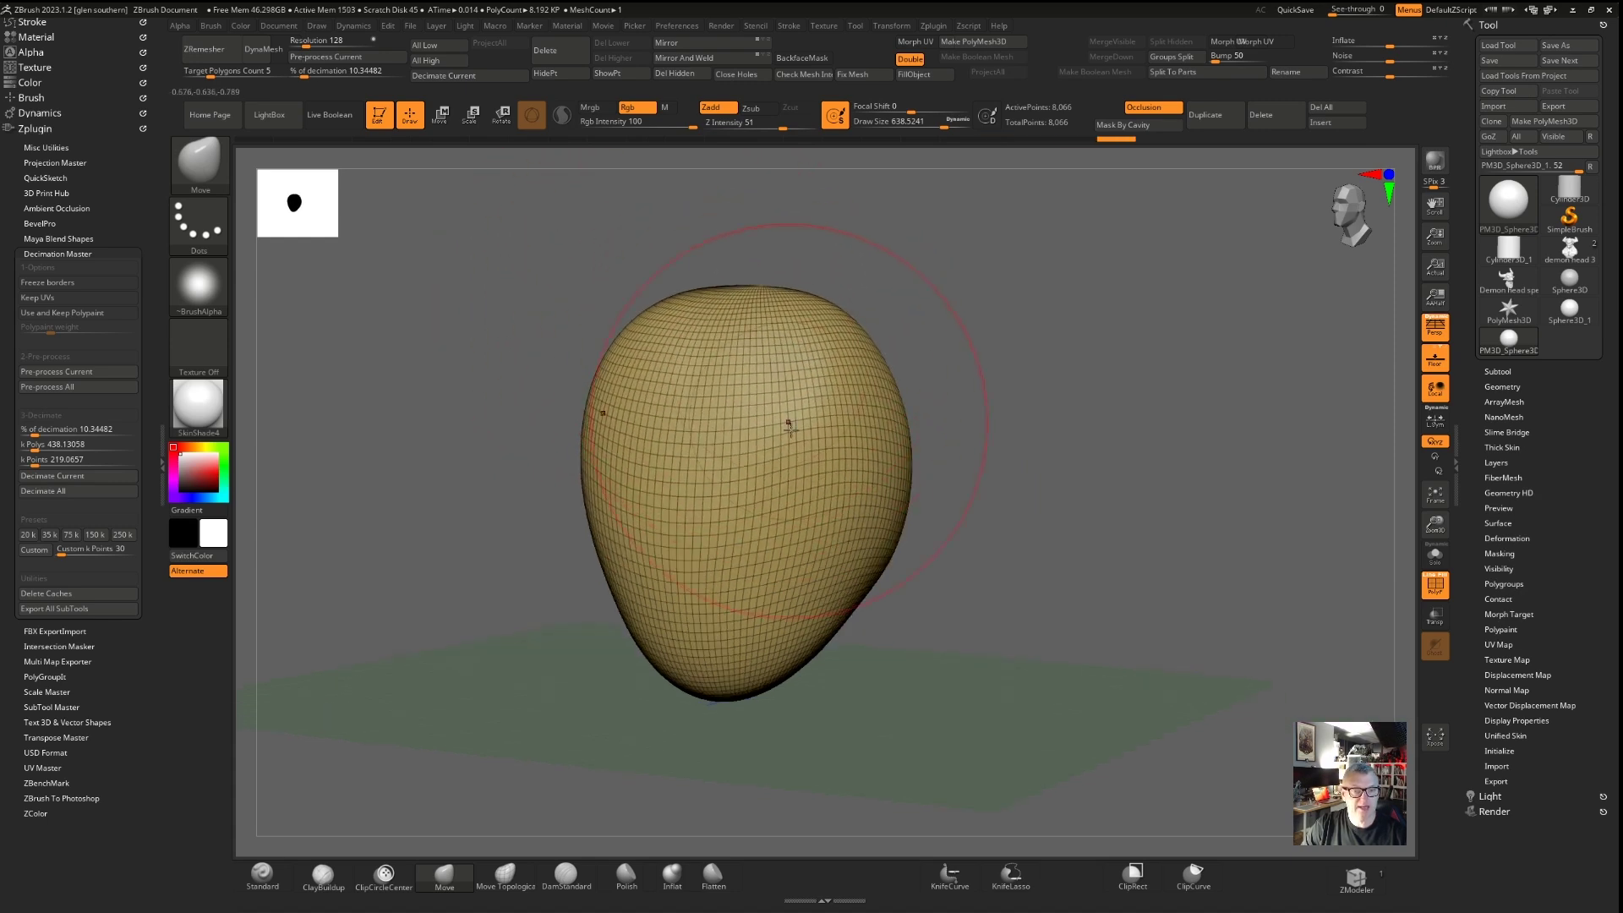
Refine the lower part of the egg form with the Move brush, extending the chin and slanting the underside of the head
{"action": "left_click_drag", "start_coordinate": [754, 662], "coordinate": [758, 689]}
{"action": "mouse_move", "coordinate": [917, 651]}
{"action": "left_mouse_down", "text": "shift"}
{"action": "mouse_move", "coordinate": [959, 622]}
{"action": "mouse_move", "coordinate": [968, 583]}
{"action": "left_mouse_up", "text": "shift"}
{"action": "left_click_drag", "start_coordinate": [765, 621], "coordinate": [769, 647]}
{"action": "left_click_drag", "start_coordinate": [564, 550], "coordinate": [664, 554]}
{"action": "left_click_drag", "start_coordinate": [635, 635], "coordinate": [644, 605]}
{"action": "left_click_drag", "start_coordinate": [751, 483], "coordinate": [773, 481]}
{"action": "left_click_drag", "start_coordinate": [694, 640], "coordinate": [717, 616]}
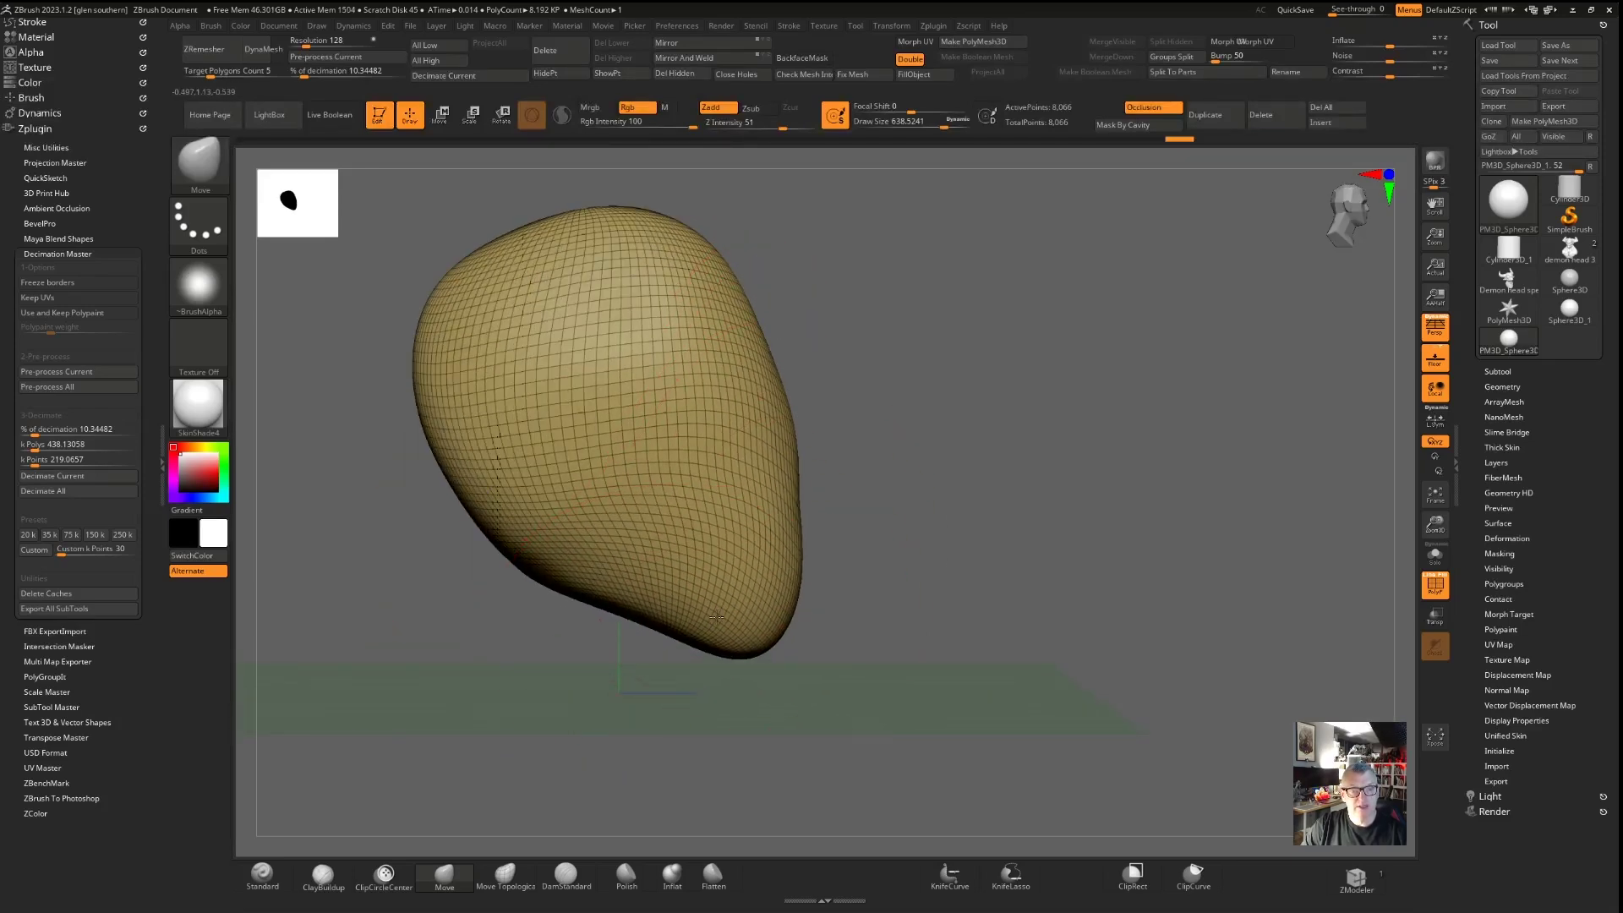
Pull a neck down and back out of the underside of the head with the Move brush
{"action": "mouse_move", "coordinate": [804, 336]}
{"action": "left_mouse_down"}
{"action": "mouse_move", "coordinate": [931, 427]}
{"action": "mouse_move", "coordinate": [874, 430]}
{"action": "left_mouse_up"}
{"action": "mouse_move", "coordinate": [668, 509]}
{"action": "left_mouse_down"}
{"action": "mouse_move", "coordinate": [476, 786]}
{"action": "mouse_move", "coordinate": [537, 703]}
{"action": "left_mouse_up"}
{"action": "left_click_drag", "start_coordinate": [740, 577], "coordinate": [708, 518]}
{"action": "left_click_drag", "start_coordinate": [638, 618], "coordinate": [653, 657]}
{"action": "mouse_move", "coordinate": [594, 554]}
{"action": "left_mouse_down"}
{"action": "mouse_move", "coordinate": [559, 545]}
{"action": "mouse_move", "coordinate": [569, 587]}
{"action": "left_mouse_up"}
{"action": "left_click_drag", "start_coordinate": [811, 622], "coordinate": [728, 582]}
{"action": "left_click_drag", "start_coordinate": [624, 574], "coordinate": [598, 591]}
{"action": "left_click_drag", "start_coordinate": [653, 679], "coordinate": [645, 656]}
Shape the neck's underside with the Move brush and narrow the sides of the head from the front
{"action": "right_click_drag", "start_coordinate": [645, 657], "coordinate": [719, 594]}
{"action": "mouse_move", "coordinate": [719, 594]}
{"action": "right_mouse_down", "text": "ctrl"}
{"action": "mouse_move", "coordinate": [713, 482]}
{"action": "mouse_move", "coordinate": [734, 549]}
{"action": "right_mouse_up", "text": "ctrl"}
{"action": "left_click_drag", "start_coordinate": [674, 709], "coordinate": [676, 651]}
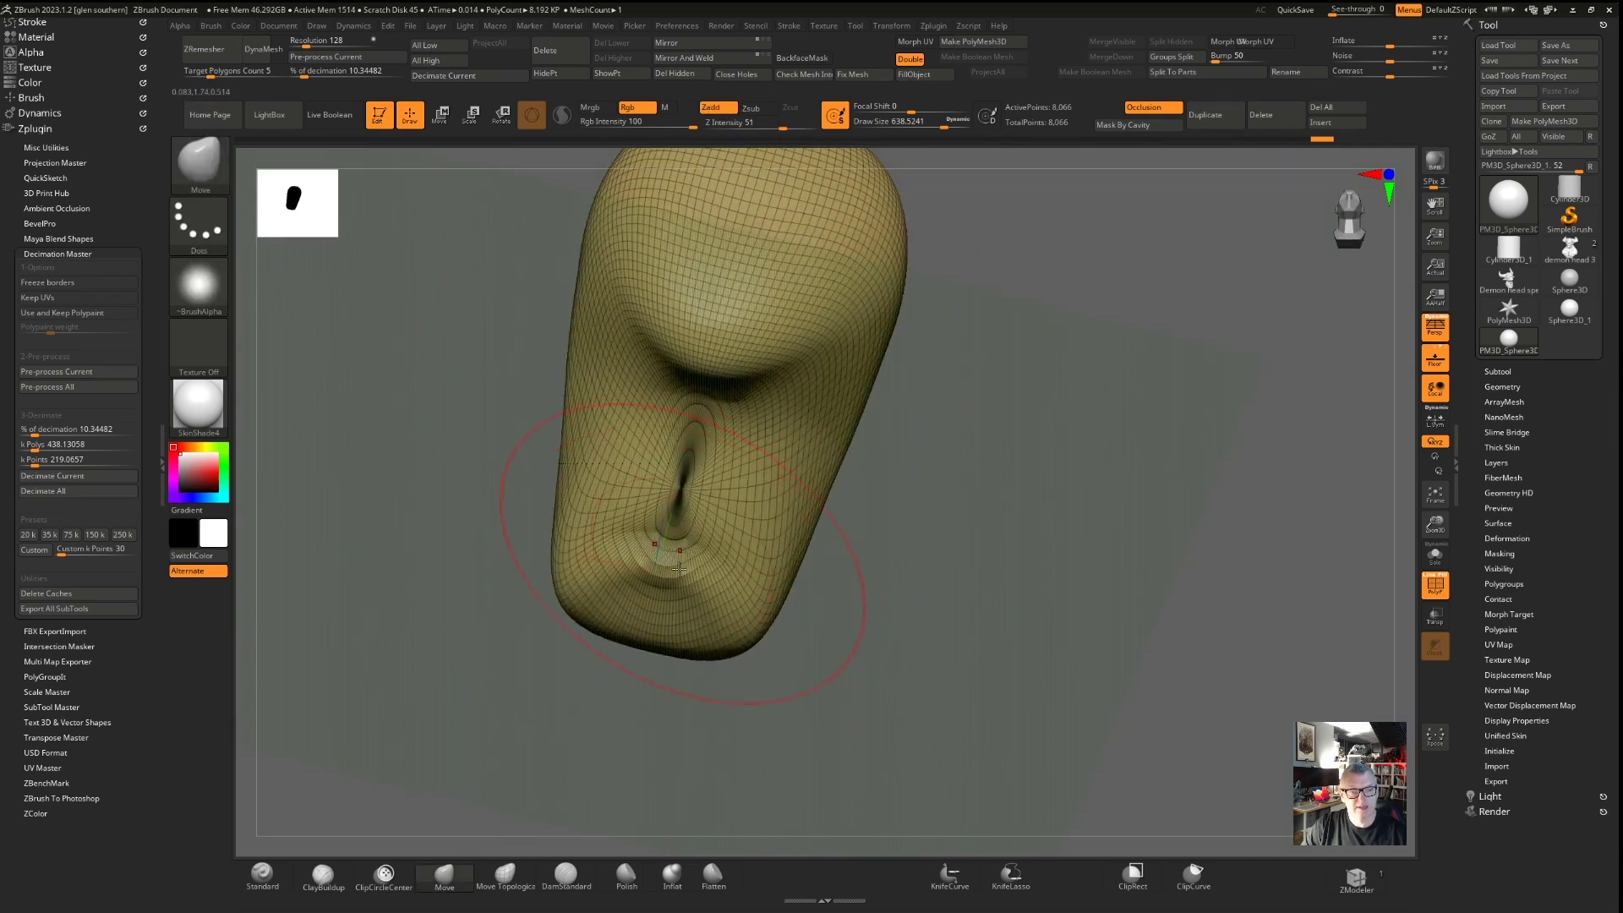
{"action": "left_click_drag", "start_coordinate": [703, 517], "coordinate": [690, 571]}
{"action": "left_click_drag", "start_coordinate": [819, 468], "coordinate": [777, 465]}
{"action": "right_click_drag", "start_coordinate": [824, 491], "coordinate": [832, 541], "text": "ctrl"}
{"action": "mouse_move", "coordinate": [930, 549]}
{"action": "right_mouse_down"}
{"action": "mouse_move", "coordinate": [891, 572]}
{"action": "mouse_move", "coordinate": [797, 344]}
{"action": "right_mouse_up"}
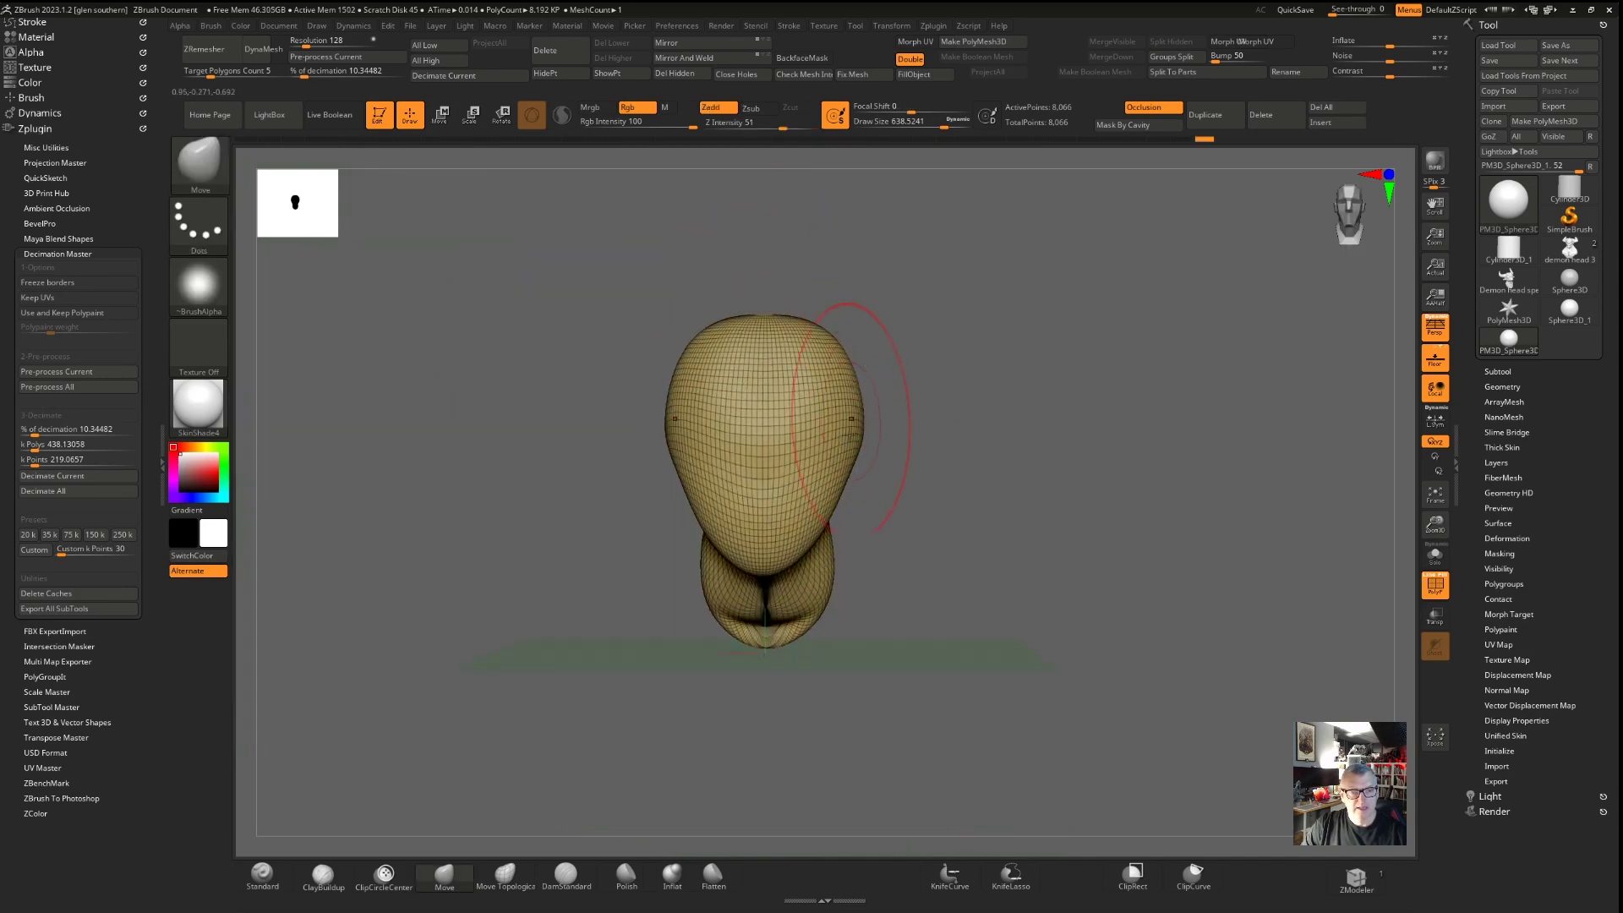
{"action": "left_click_drag", "start_coordinate": [838, 423], "coordinate": [826, 428]}
{"action": "right_click_drag", "start_coordinate": [869, 507], "coordinate": [845, 506], "text": "shift"}
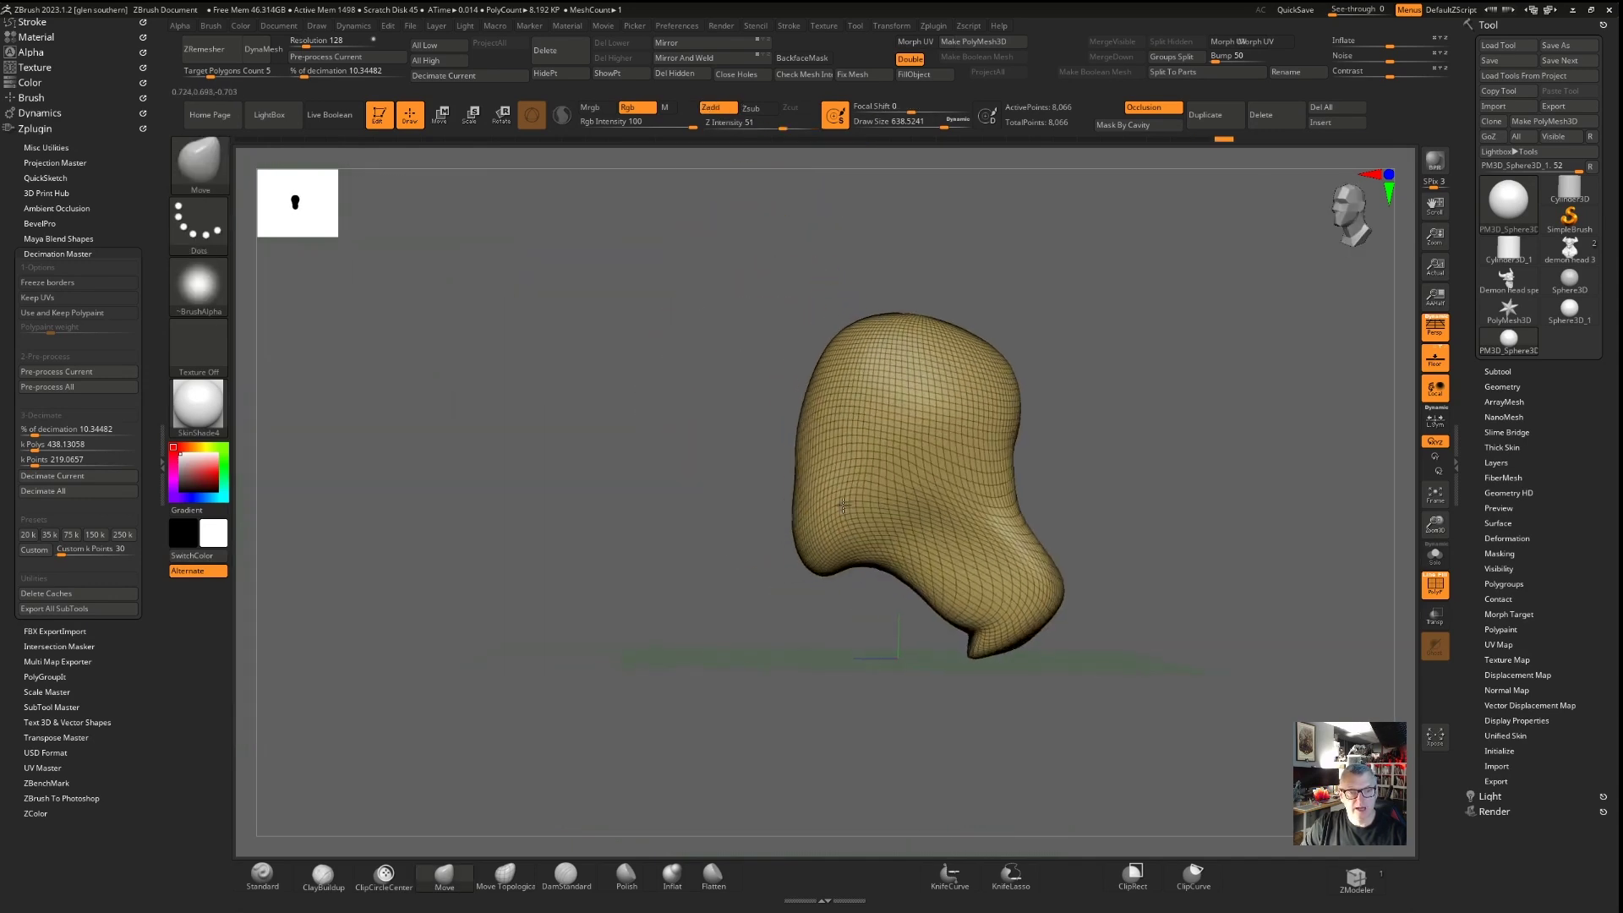
Reduce the brush's draw size to about 274 and shape the face profile, pushing in the eye area and pulling out the jaw
{"action": "mouse_move", "coordinate": [937, 121]}
{"action": "left_mouse_down"}
{"action": "mouse_move", "coordinate": [919, 121]}
{"action": "mouse_move", "coordinate": [905, 258]}
{"action": "left_mouse_up"}
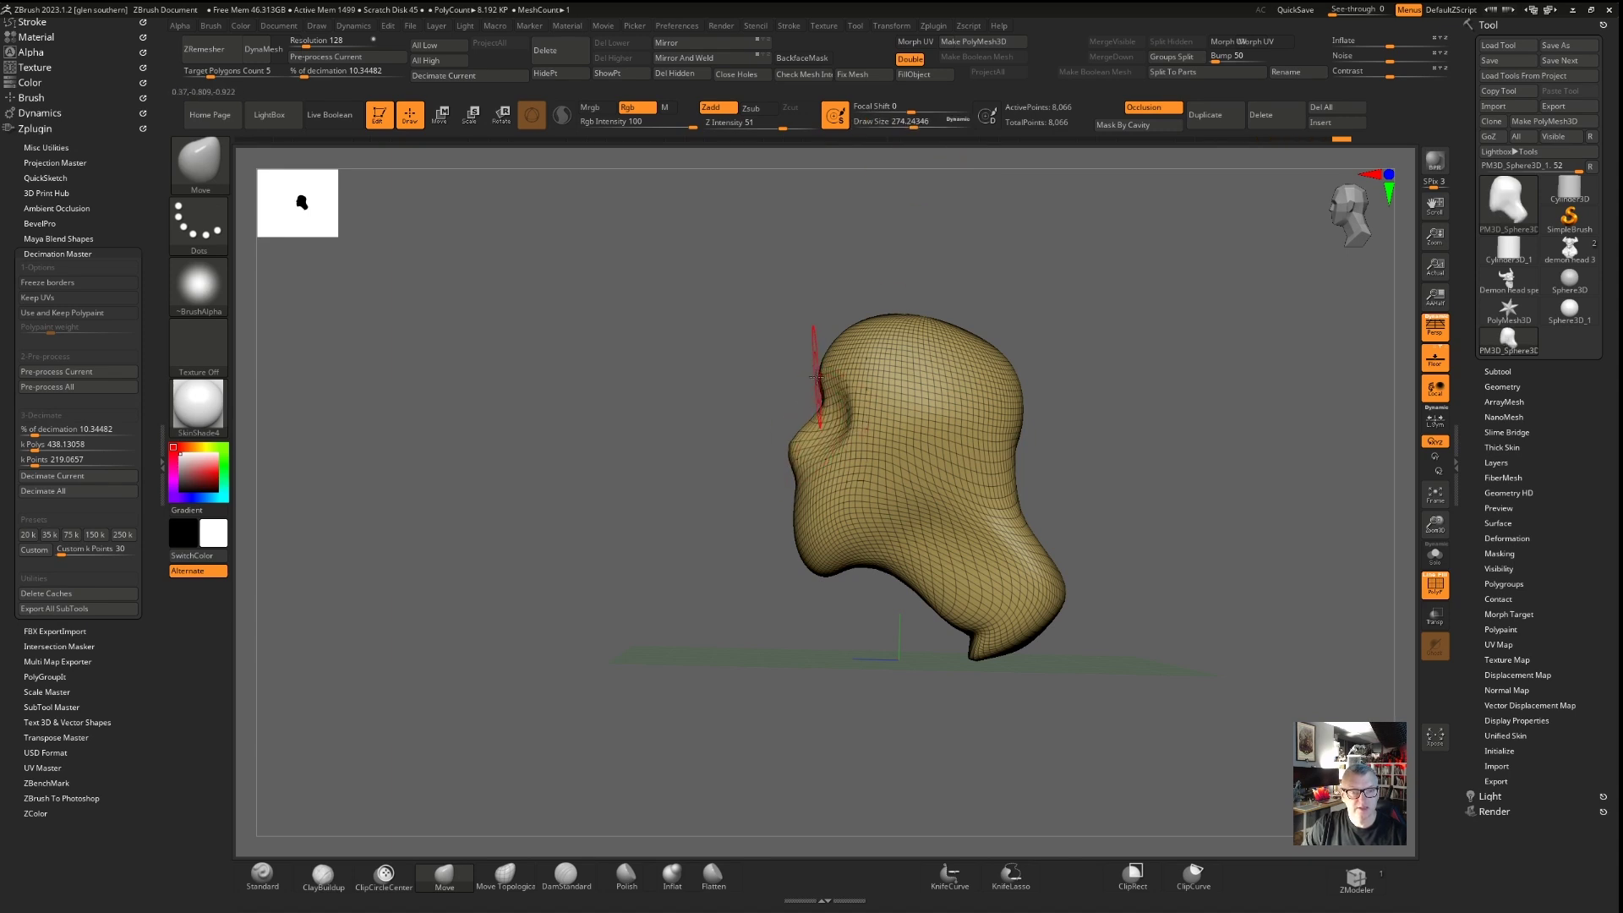
{"action": "left_click", "coordinate": [937, 122]}
{"action": "mouse_move", "coordinate": [826, 565]}
{"action": "left_mouse_down"}
{"action": "mouse_move", "coordinate": [790, 539]}
{"action": "mouse_move", "coordinate": [860, 505]}
{"action": "left_mouse_up"}
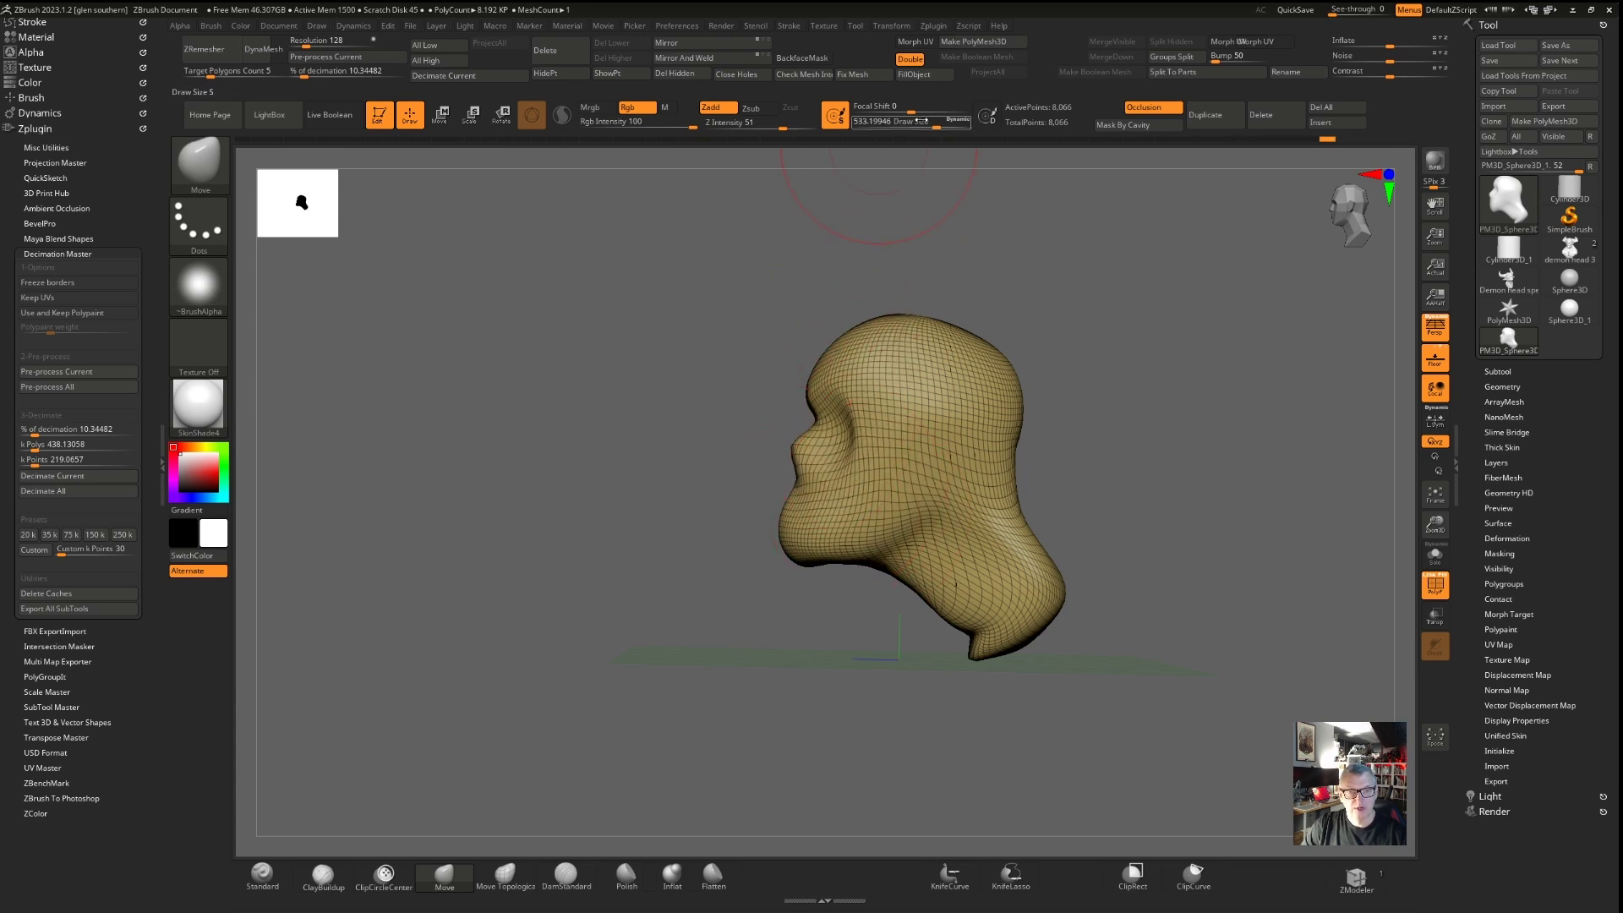
Enlarge the brush's draw size to about 685 and round out the top and back of the skull
{"action": "left_click_drag", "start_coordinate": [851, 235], "coordinate": [842, 510]}
{"action": "mouse_move", "coordinate": [930, 299]}
{"action": "left_mouse_down"}
{"action": "mouse_move", "coordinate": [968, 311]}
{"action": "mouse_move", "coordinate": [940, 296]}
{"action": "left_mouse_up"}
{"action": "left_click_drag", "start_coordinate": [883, 298], "coordinate": [853, 288]}
{"action": "left_click_drag", "start_coordinate": [833, 541], "coordinate": [770, 330]}
{"action": "mouse_move", "coordinate": [770, 330]}
{"action": "right_mouse_down"}
{"action": "mouse_move", "coordinate": [786, 423]}
{"action": "mouse_move", "coordinate": [774, 372]}
{"action": "right_mouse_up"}
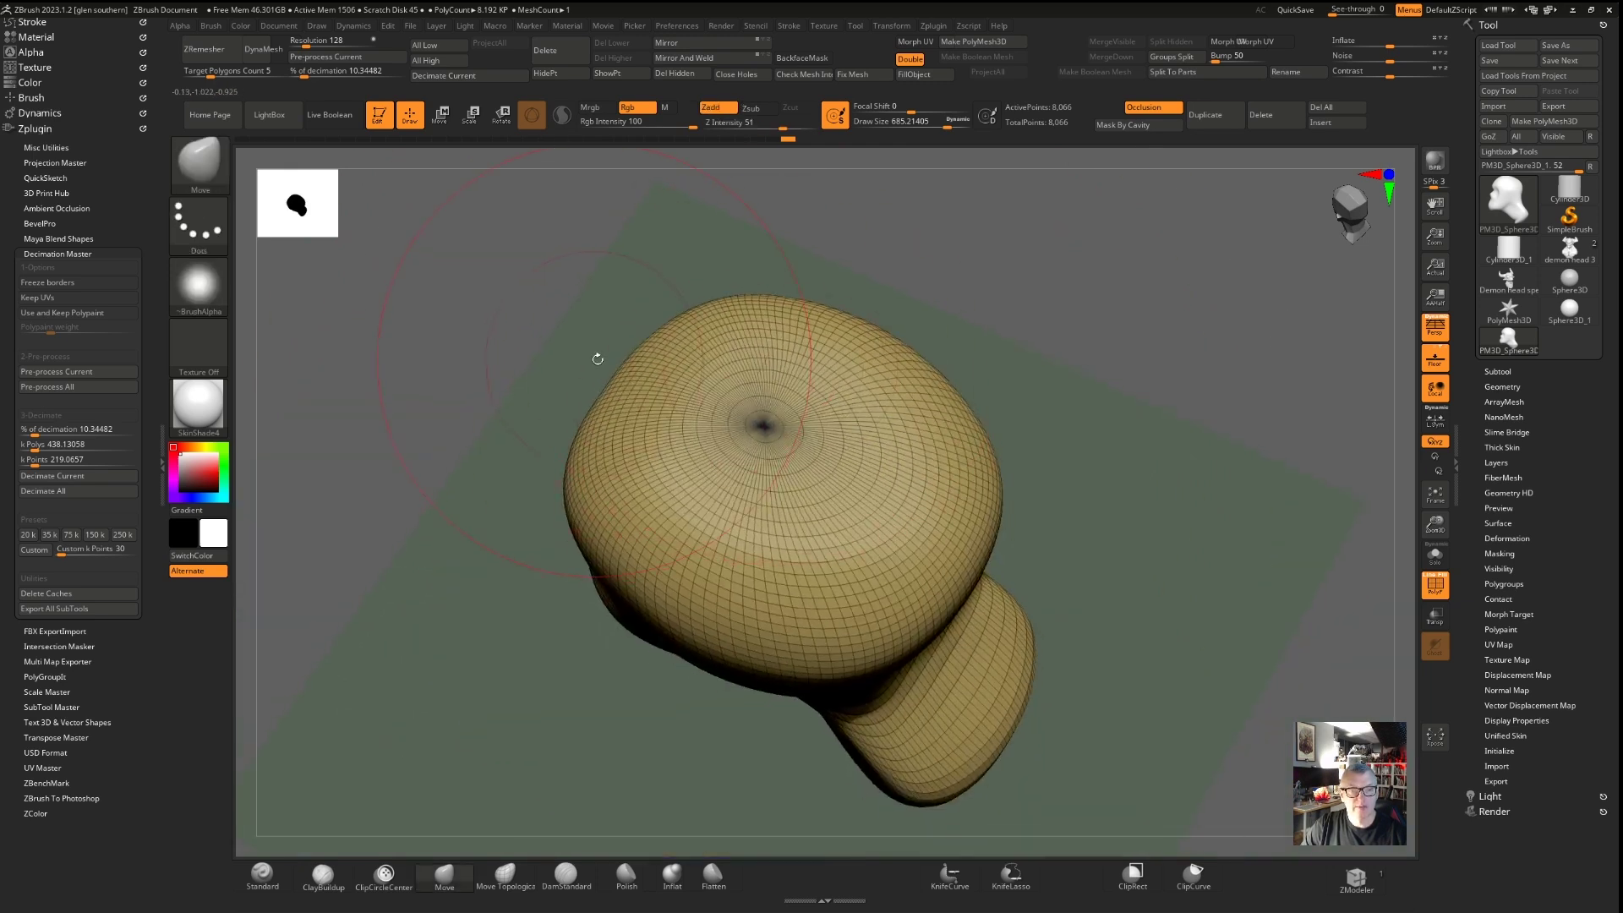
{"action": "left_click_drag", "start_coordinate": [598, 359], "coordinate": [710, 372]}
{"action": "left_click_drag", "start_coordinate": [752, 474], "coordinate": [803, 475]}
{"action": "left_click_drag", "start_coordinate": [983, 579], "coordinate": [1044, 520]}
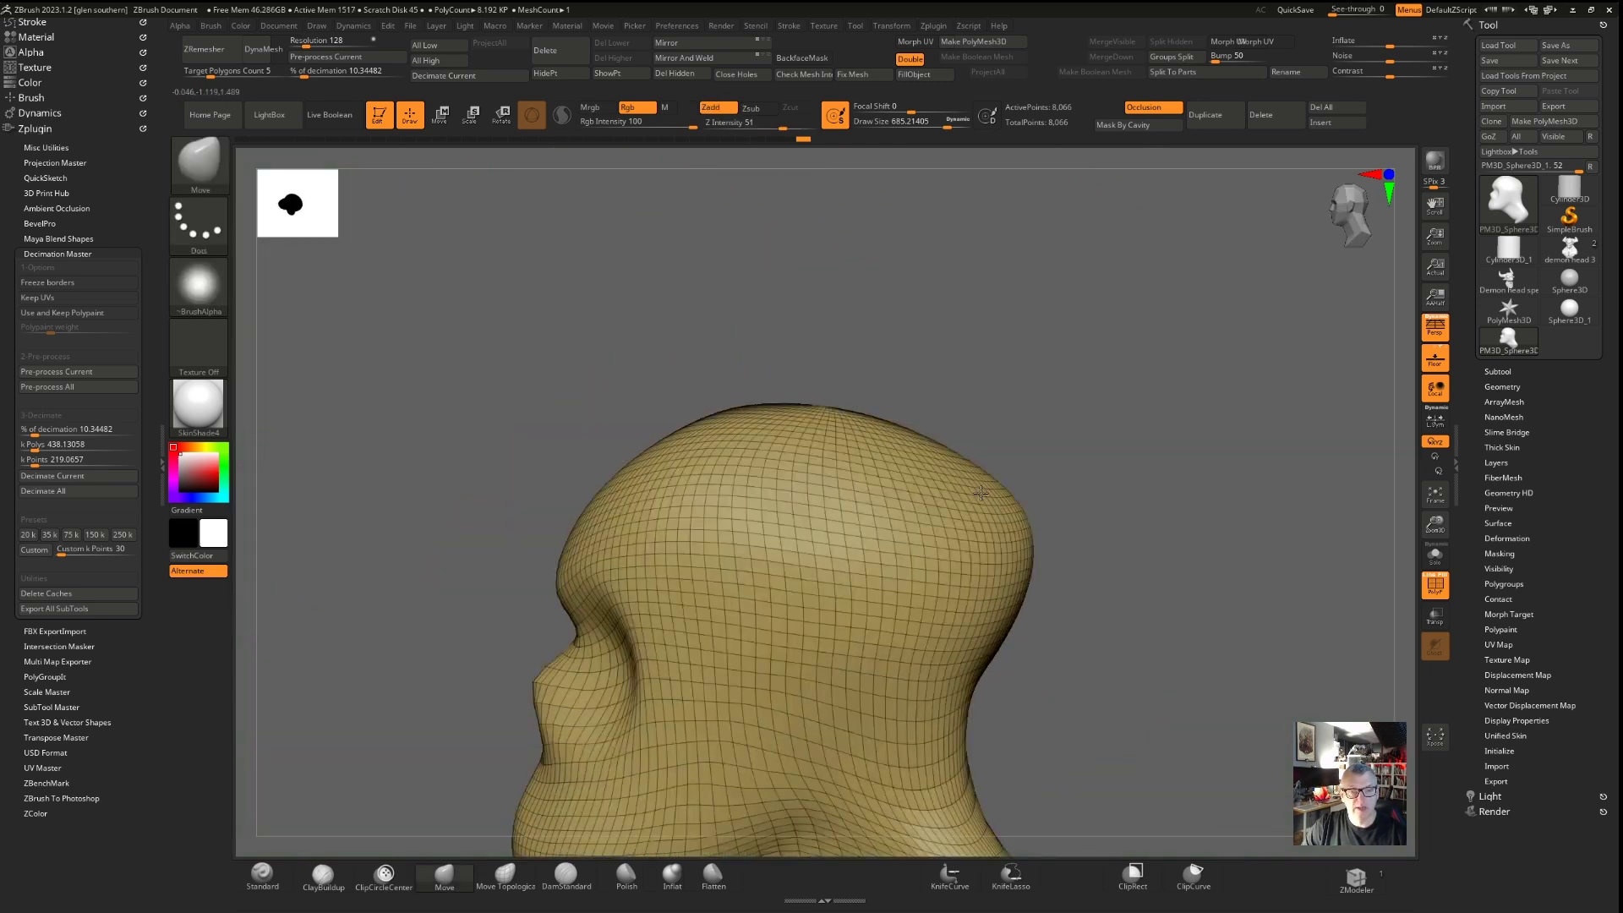
{"action": "right_click_drag", "start_coordinate": [1048, 523], "coordinate": [1019, 473], "text": "ctrl"}
{"action": "left_click_drag", "start_coordinate": [918, 457], "coordinate": [938, 449]}
{"action": "left_click_drag", "start_coordinate": [962, 555], "coordinate": [972, 558]}
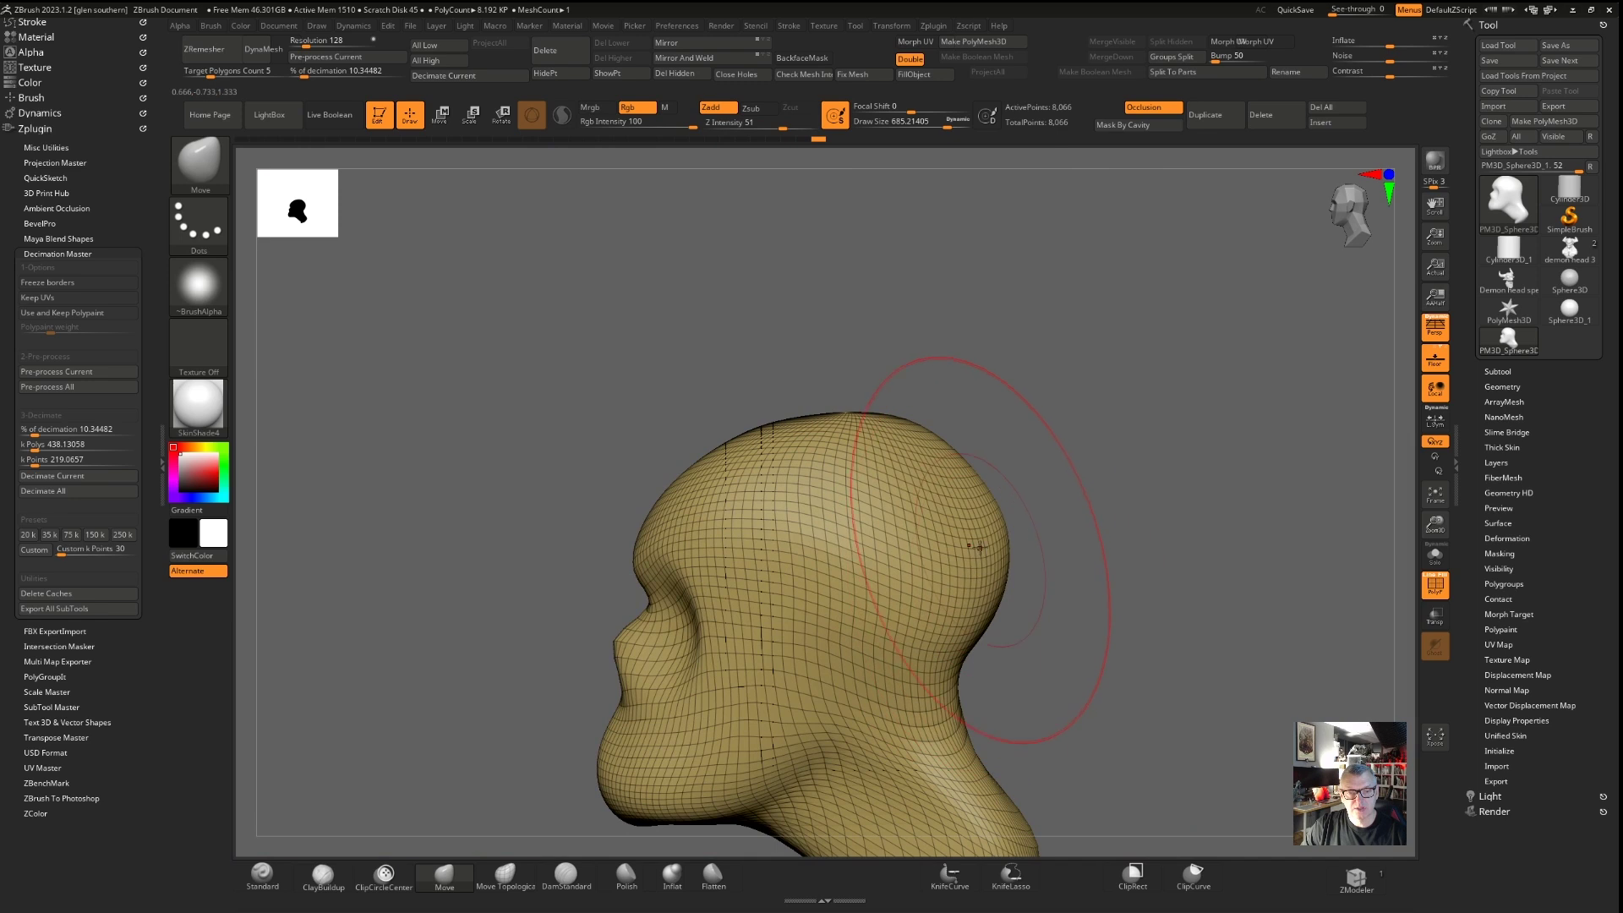
{"action": "right_click_drag", "start_coordinate": [663, 449], "coordinate": [673, 451]}
{"action": "right_click_drag", "start_coordinate": [838, 463], "coordinate": [794, 461], "text": "ctrl"}
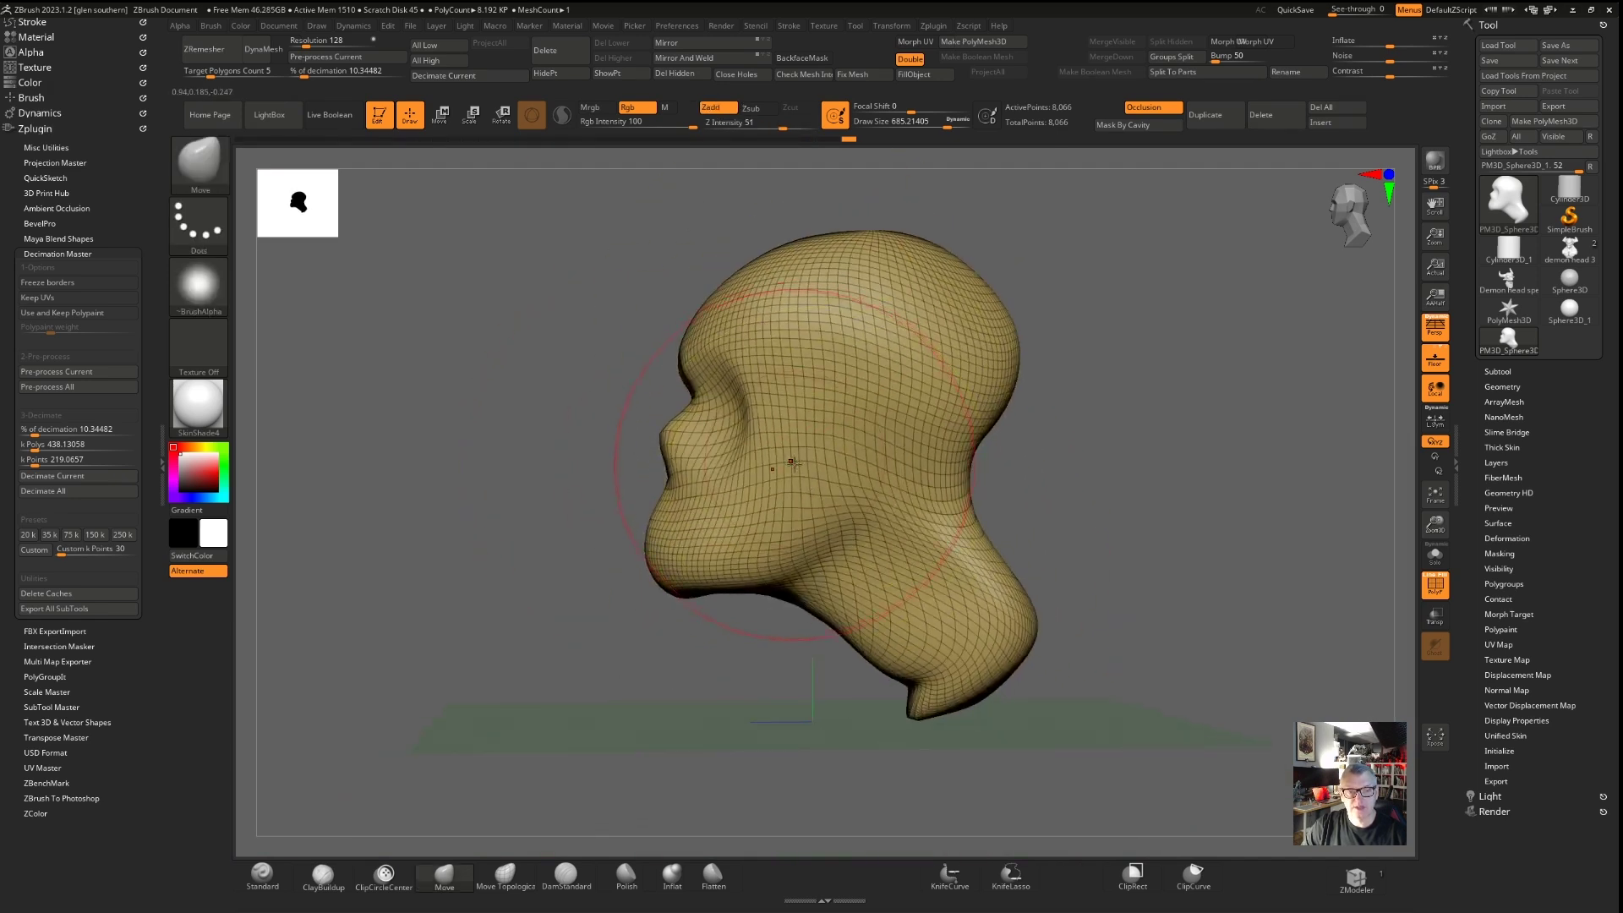
Try stretching the head mesh far downward with the Move brush and inspect the stretched surface with the wireframe hidden
{"action": "mouse_move", "coordinate": [623, 453]}
{"action": "right_mouse_down", "text": "shift"}
{"action": "mouse_move", "coordinate": [667, 449]}
{"action": "mouse_move", "coordinate": [623, 459]}
{"action": "mouse_move", "coordinate": [672, 386]}
{"action": "right_mouse_up", "text": "shift"}
{"action": "left_click_drag", "start_coordinate": [730, 568], "coordinate": [725, 879]}
{"action": "right_click_drag", "start_coordinate": [714, 670], "coordinate": [711, 435], "text": "ctrl"}
{"action": "right_click_drag", "start_coordinate": [712, 434], "coordinate": [745, 390], "text": "alt"}
{"action": "right_click_drag", "start_coordinate": [636, 404], "coordinate": [732, 482]}
{"action": "key", "text": "shift+f"}
{"action": "right_click_drag", "start_coordinate": [616, 541], "coordinate": [824, 486]}
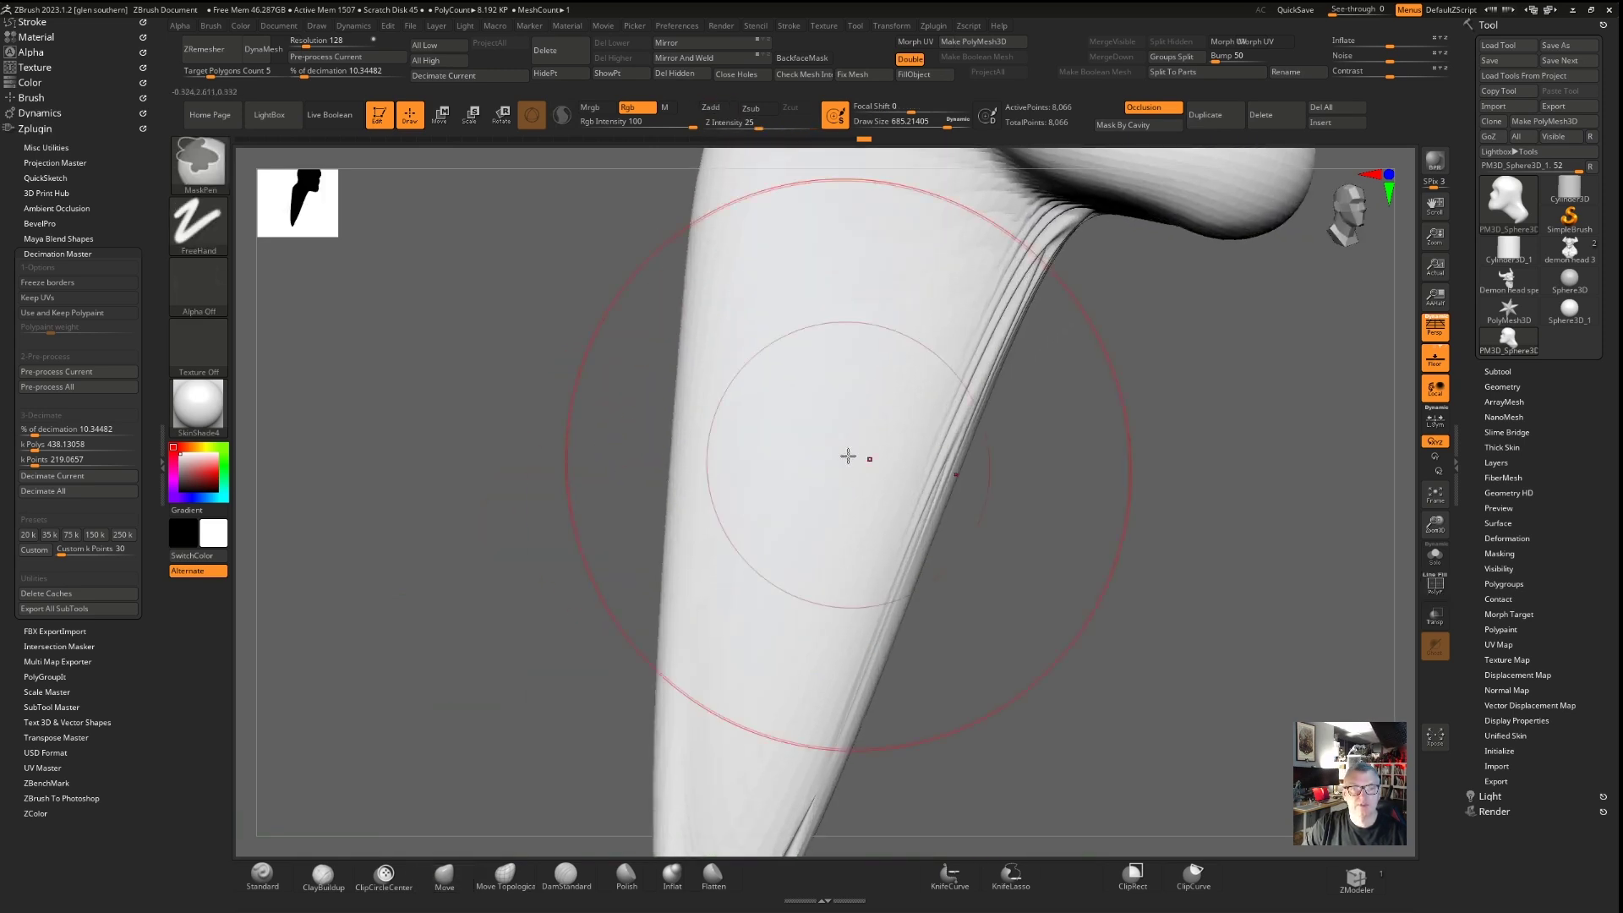
{"action": "right_click_drag", "start_coordinate": [927, 414], "coordinate": [764, 423], "text": "ctrl"}
{"action": "right_click_drag", "start_coordinate": [765, 423], "coordinate": [788, 520]}
{"action": "mouse_move", "coordinate": [910, 634]}
{"action": "right_mouse_down"}
{"action": "mouse_move", "coordinate": [873, 637]}
{"action": "mouse_move", "coordinate": [800, 558]}
{"action": "right_mouse_up"}
{"action": "right_click_drag", "start_coordinate": [973, 633], "coordinate": [865, 627]}
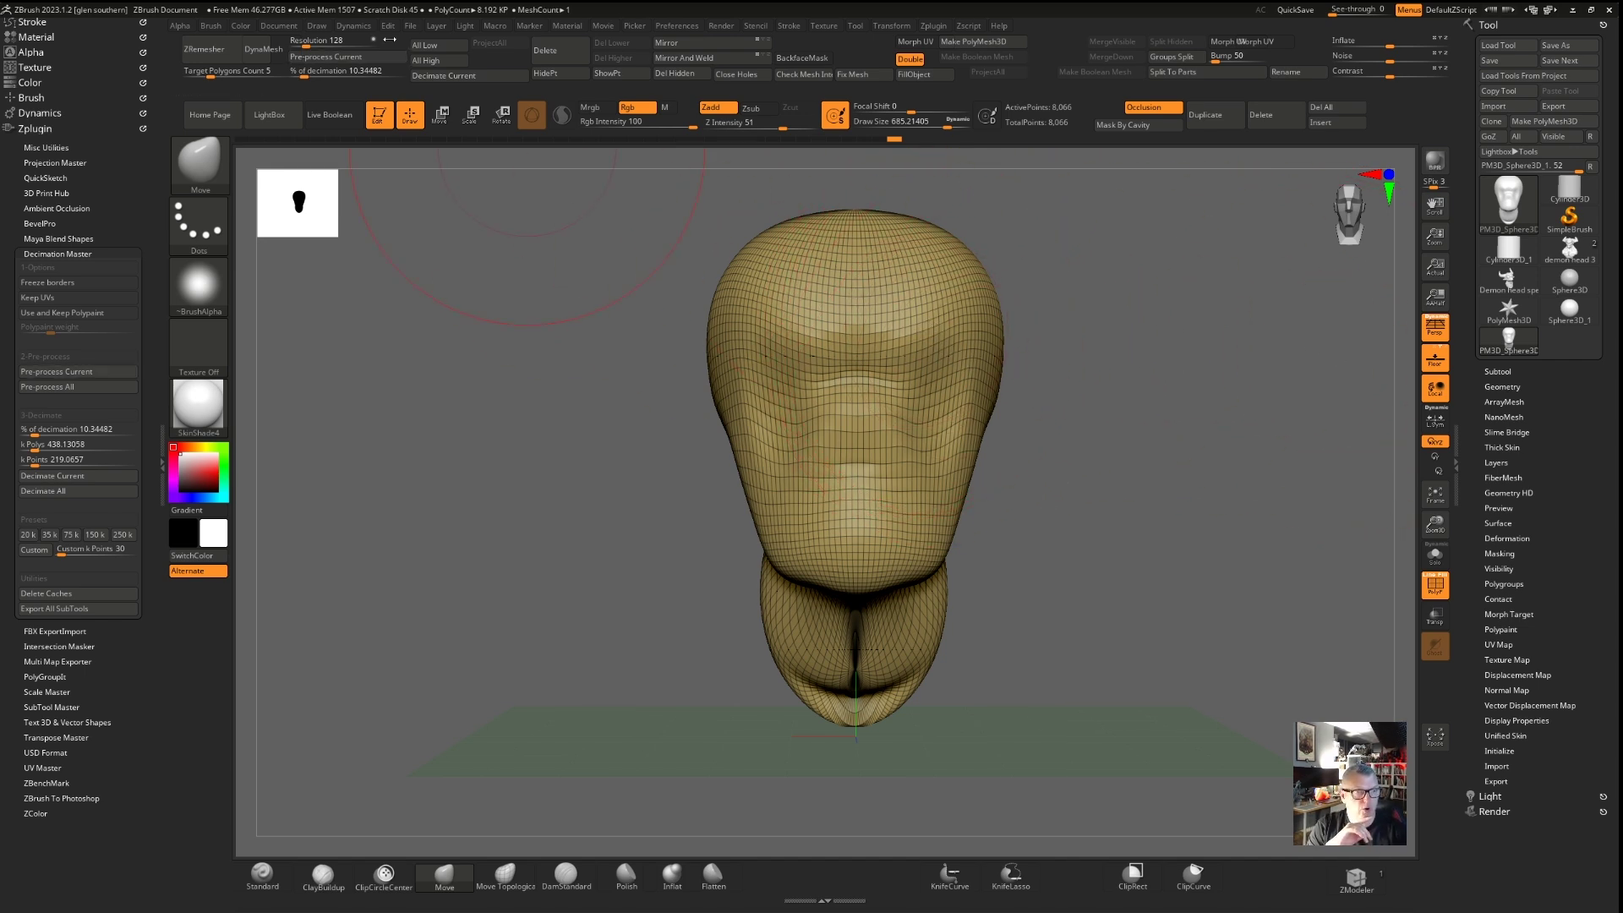
Open the DynaMesh settings in the head's geometry options
{"action": "left_click", "coordinate": [1502, 387]}
{"action": "scroll", "coordinate": [1492, 567], "scroll_direction": "down", "scroll_amount": 2}
{"action": "left_click", "coordinate": [1491, 488]}
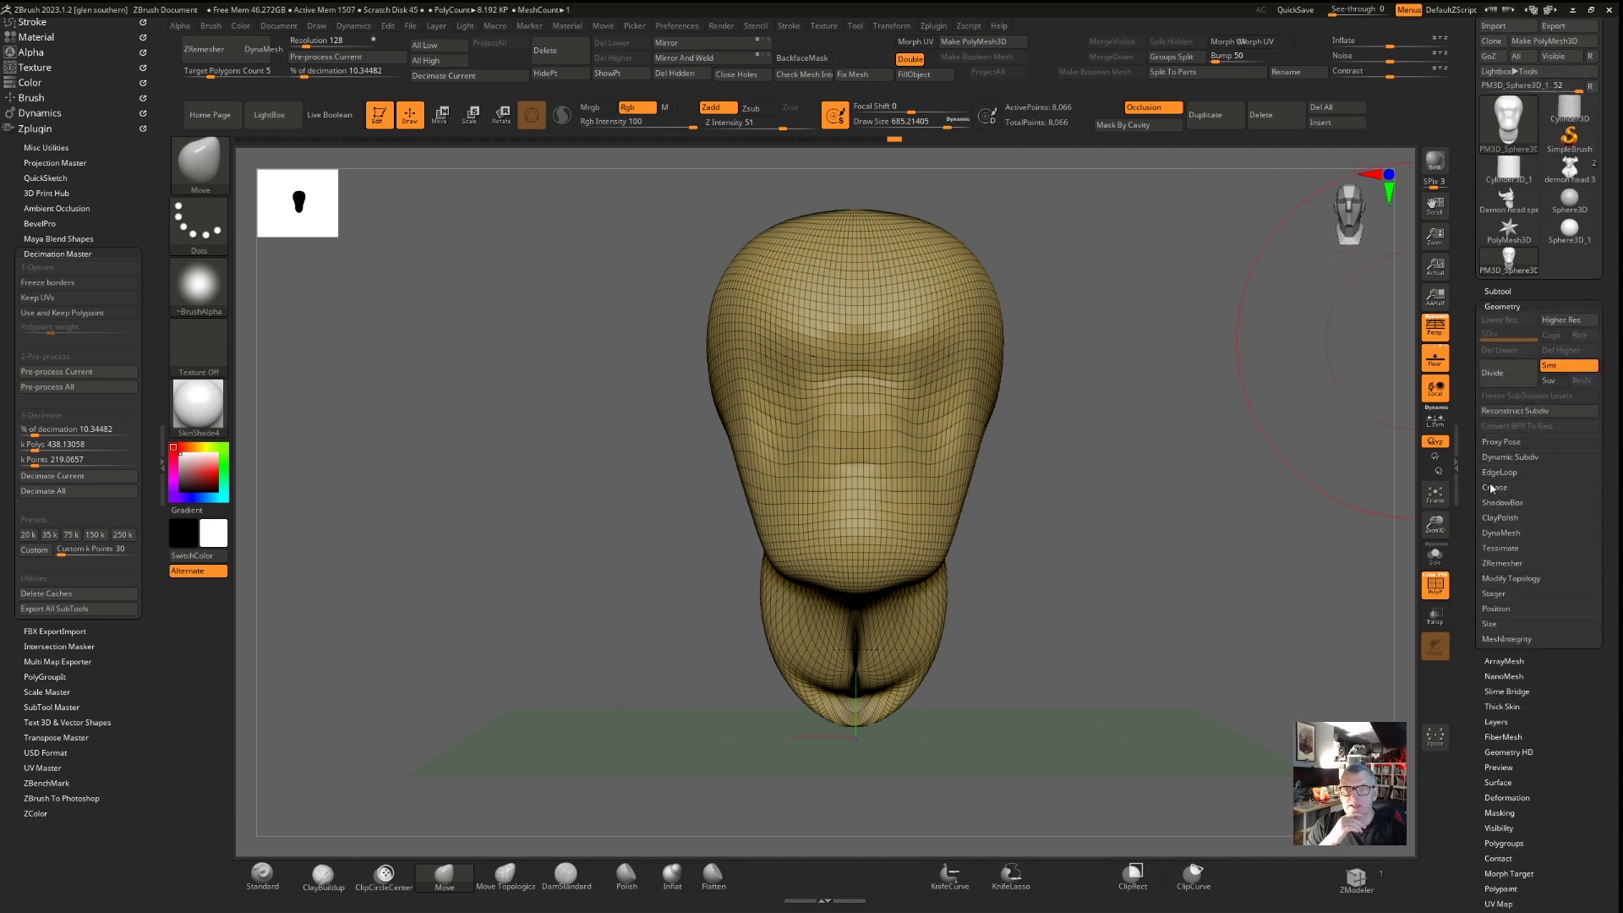
{"action": "scroll", "coordinate": [1473, 511], "scroll_direction": "down", "scroll_amount": 1}
{"action": "left_click", "coordinate": [1491, 497]}
{"action": "scroll", "coordinate": [1471, 532], "scroll_direction": "down", "scroll_amount": 3}
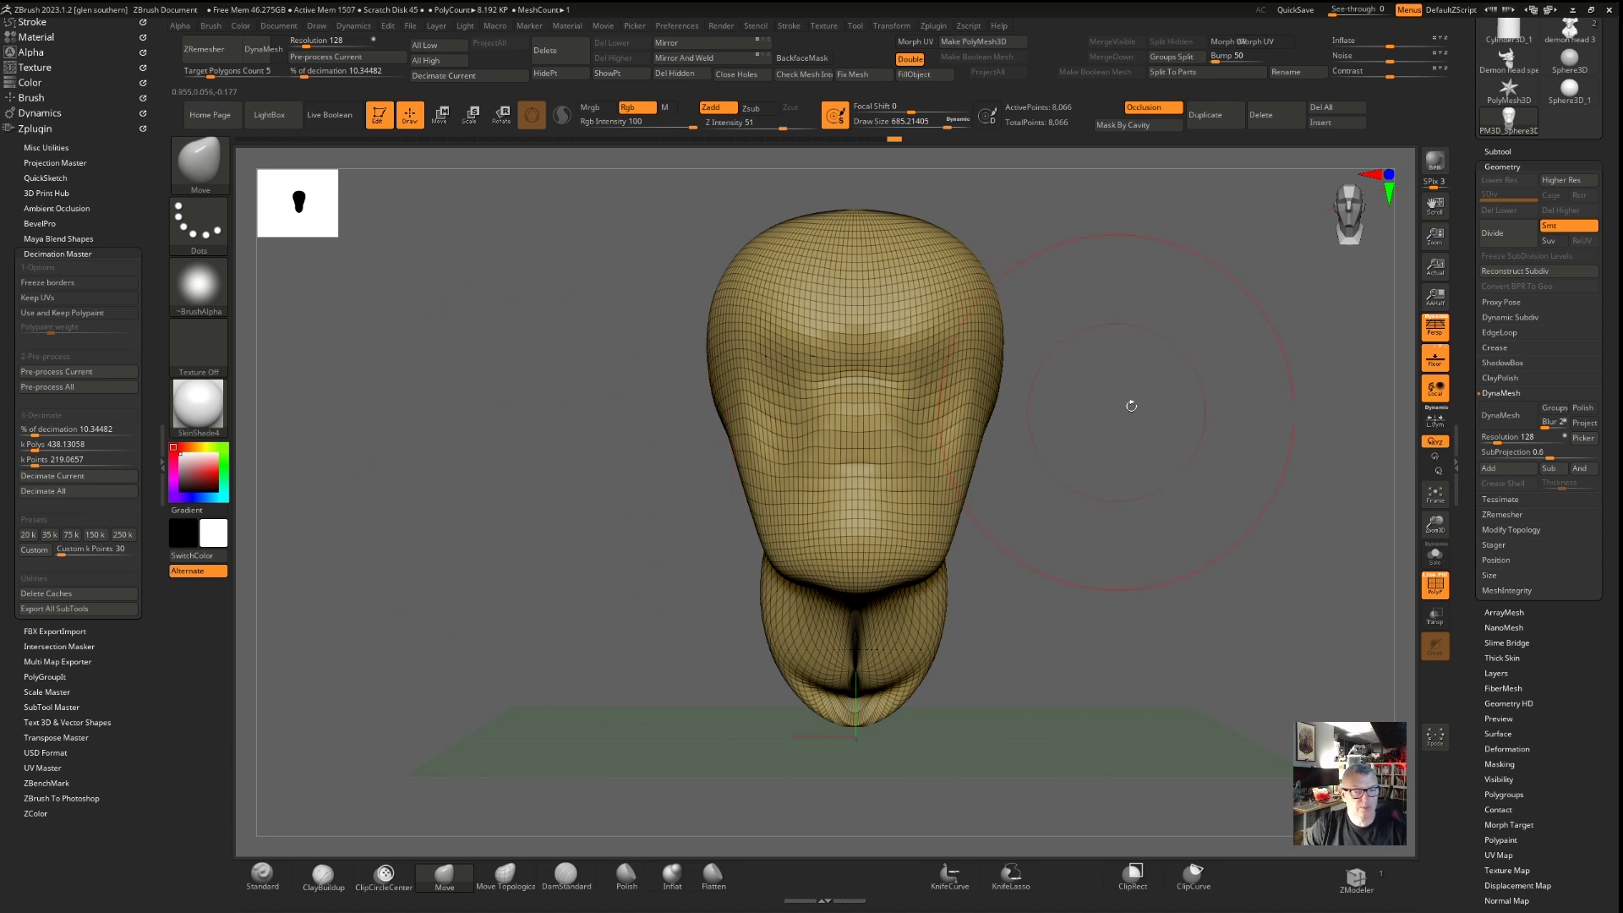
{"action": "mouse_move", "coordinate": [1019, 382]}
{"action": "right_mouse_down", "text": "ctrl"}
{"action": "mouse_move", "coordinate": [1019, 422]}
{"action": "mouse_move", "coordinate": [1057, 467]}
{"action": "mouse_move", "coordinate": [1046, 457]}
{"action": "right_mouse_up", "text": "ctrl"}
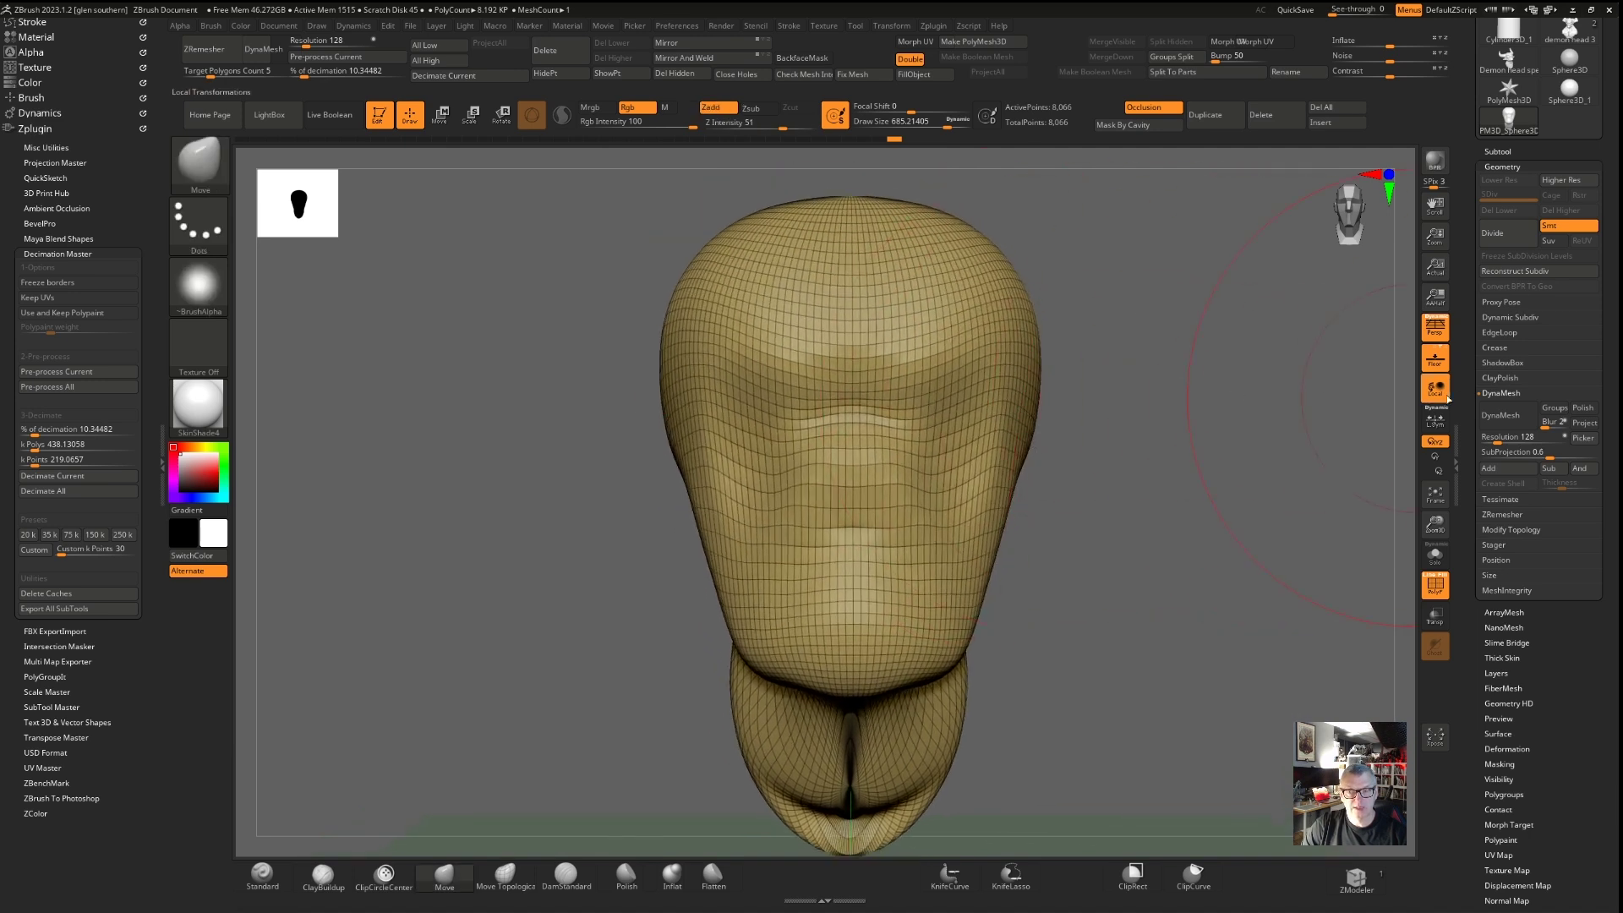
Remesh the head with DynaMesh at resolution 128 and inspect the denser mesh from the front and side
{"action": "left_click", "coordinate": [1498, 416]}
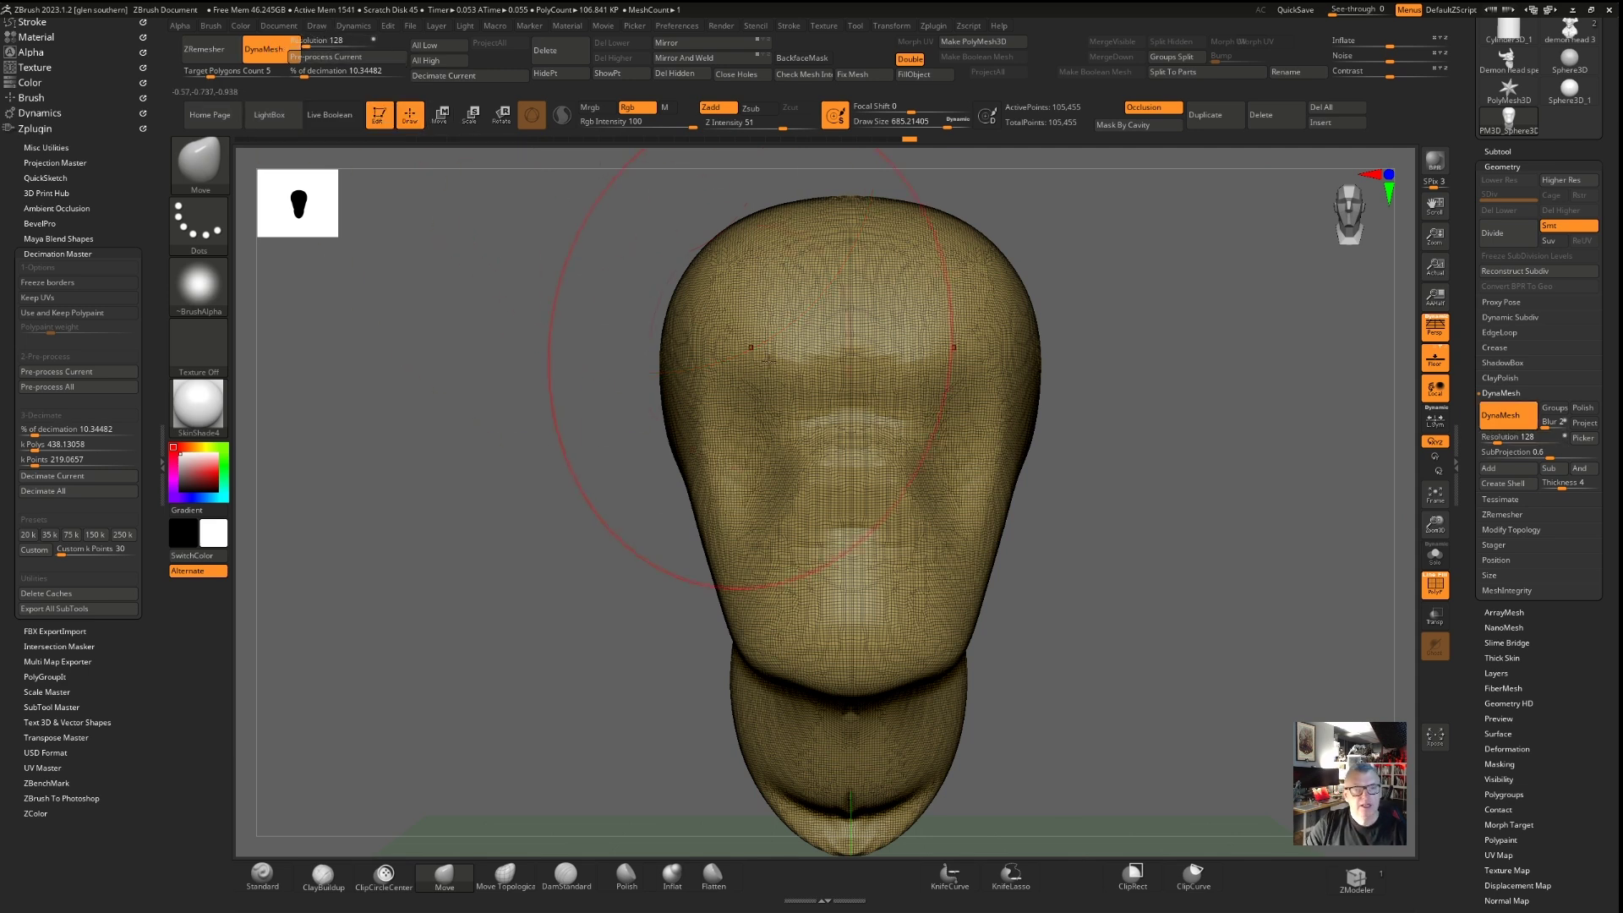
{"action": "key", "text": "ctrl"}
{"action": "mouse_move", "coordinate": [834, 386]}
{"action": "right_mouse_down", "text": "ctrl"}
{"action": "mouse_move", "coordinate": [833, 445]}
{"action": "mouse_move", "coordinate": [883, 439]}
{"action": "mouse_move", "coordinate": [878, 361]}
{"action": "right_mouse_up", "text": "ctrl"}
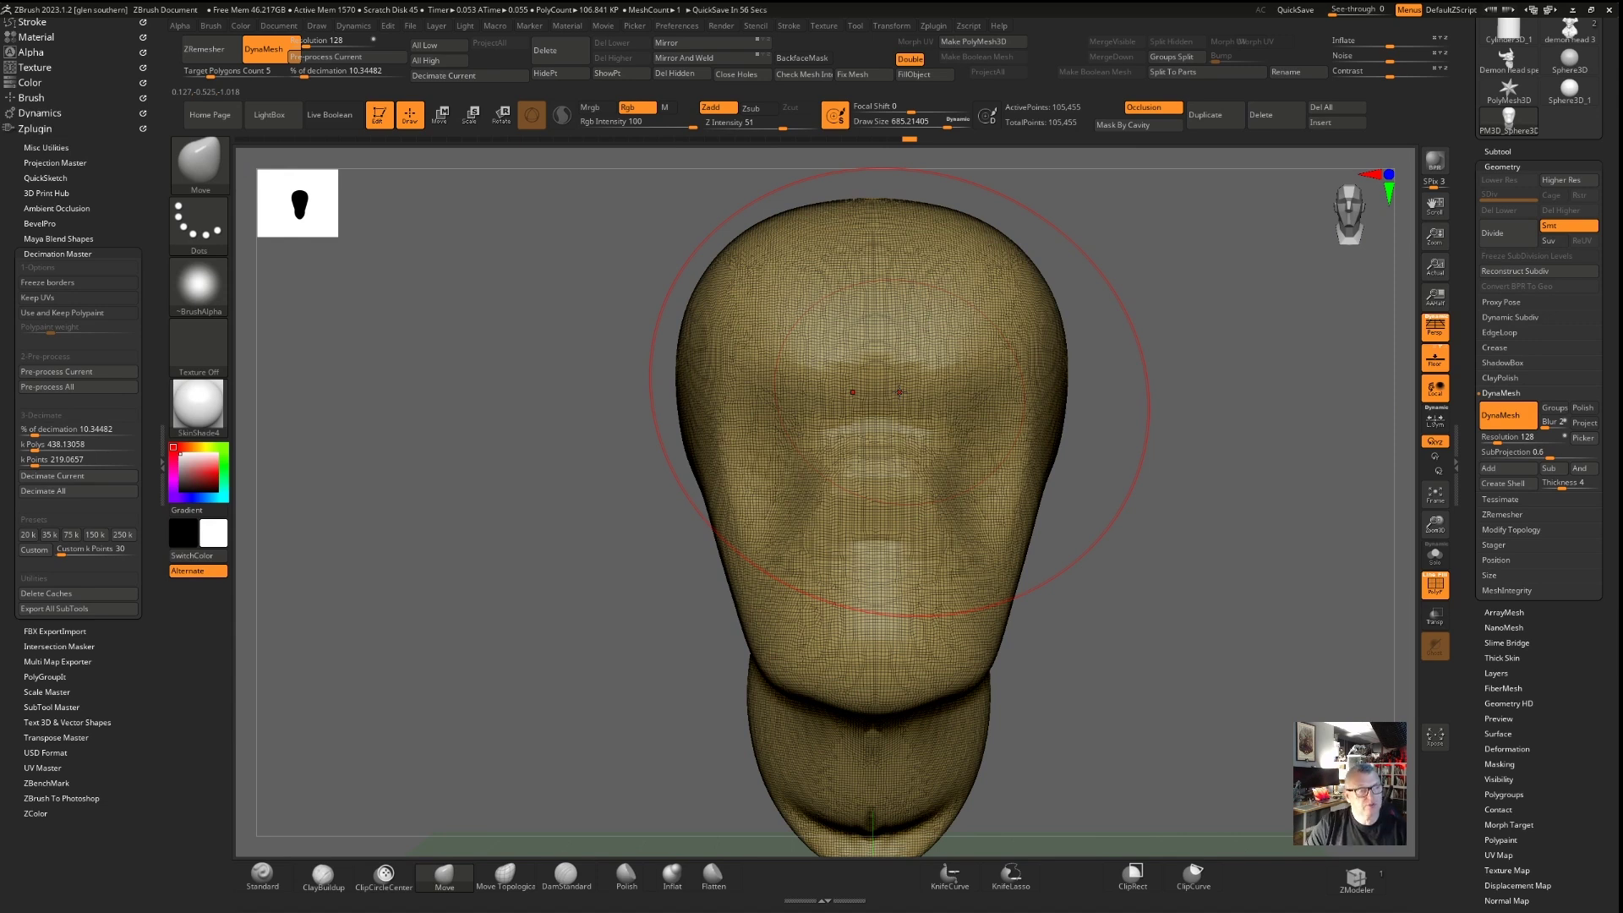
{"action": "mouse_move", "coordinate": [837, 521]}
{"action": "right_mouse_down"}
{"action": "mouse_move", "coordinate": [905, 580]}
{"action": "mouse_move", "coordinate": [790, 487]}
{"action": "mouse_move", "coordinate": [604, 446]}
{"action": "right_mouse_up"}
{"action": "mouse_move", "coordinate": [604, 445]}
{"action": "right_mouse_down", "text": "ctrl"}
{"action": "mouse_move", "coordinate": [988, 536]}
{"action": "mouse_move", "coordinate": [896, 497]}
{"action": "mouse_move", "coordinate": [879, 591]}
{"action": "right_mouse_up", "text": "ctrl"}
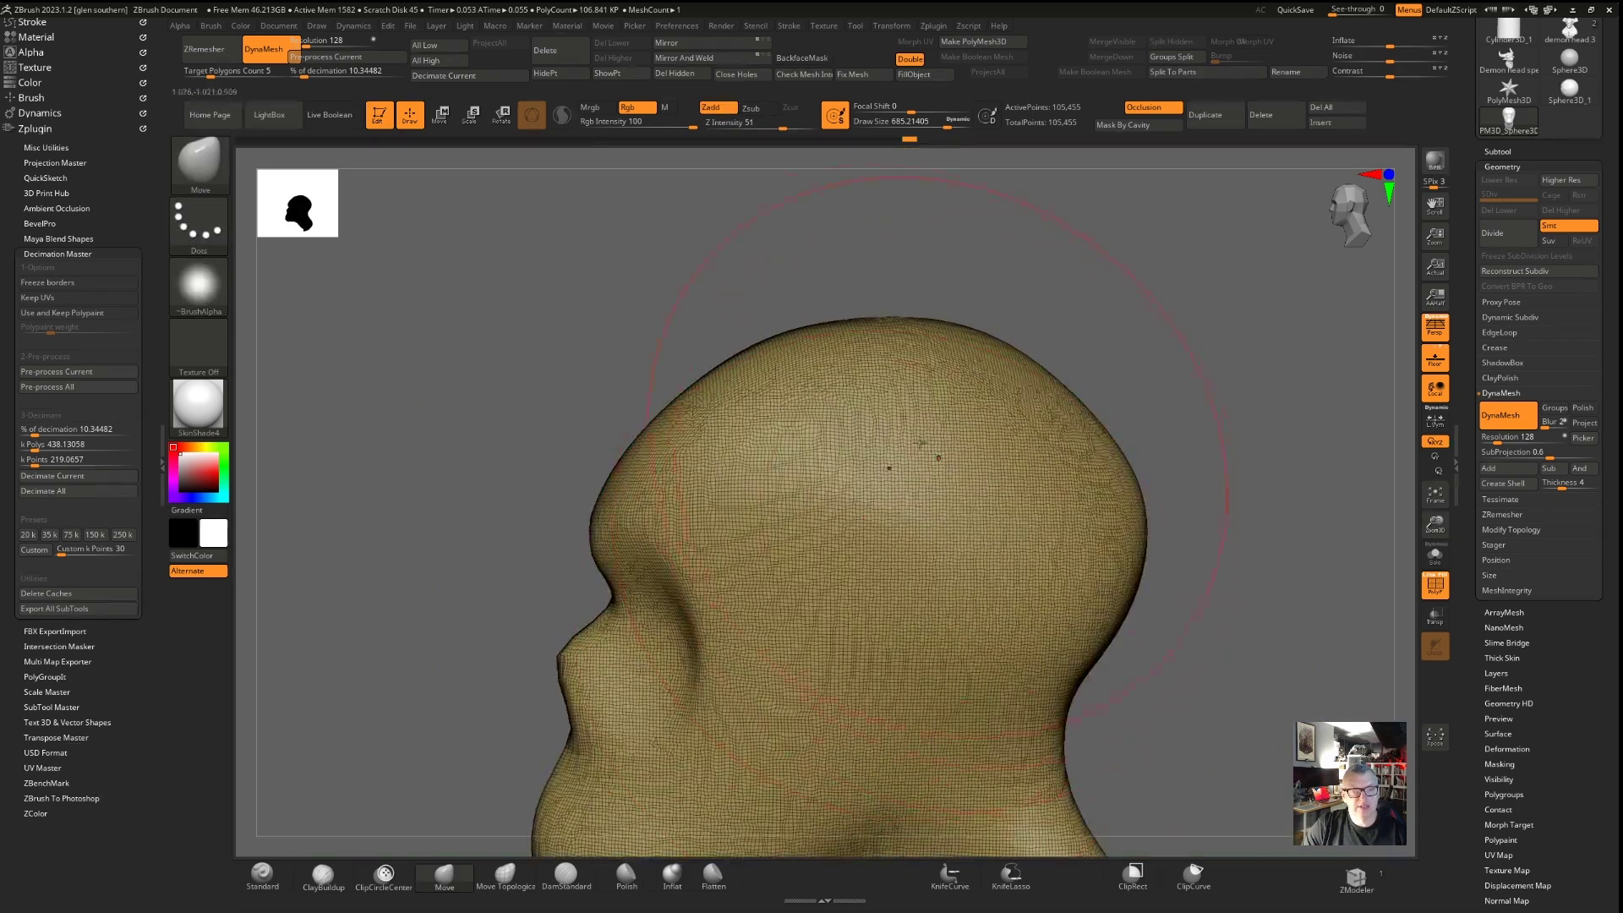
{"action": "right_click_drag", "start_coordinate": [913, 676], "coordinate": [778, 250], "text": "alt"}
{"action": "right_click_drag", "start_coordinate": [529, 422], "coordinate": [661, 431]}
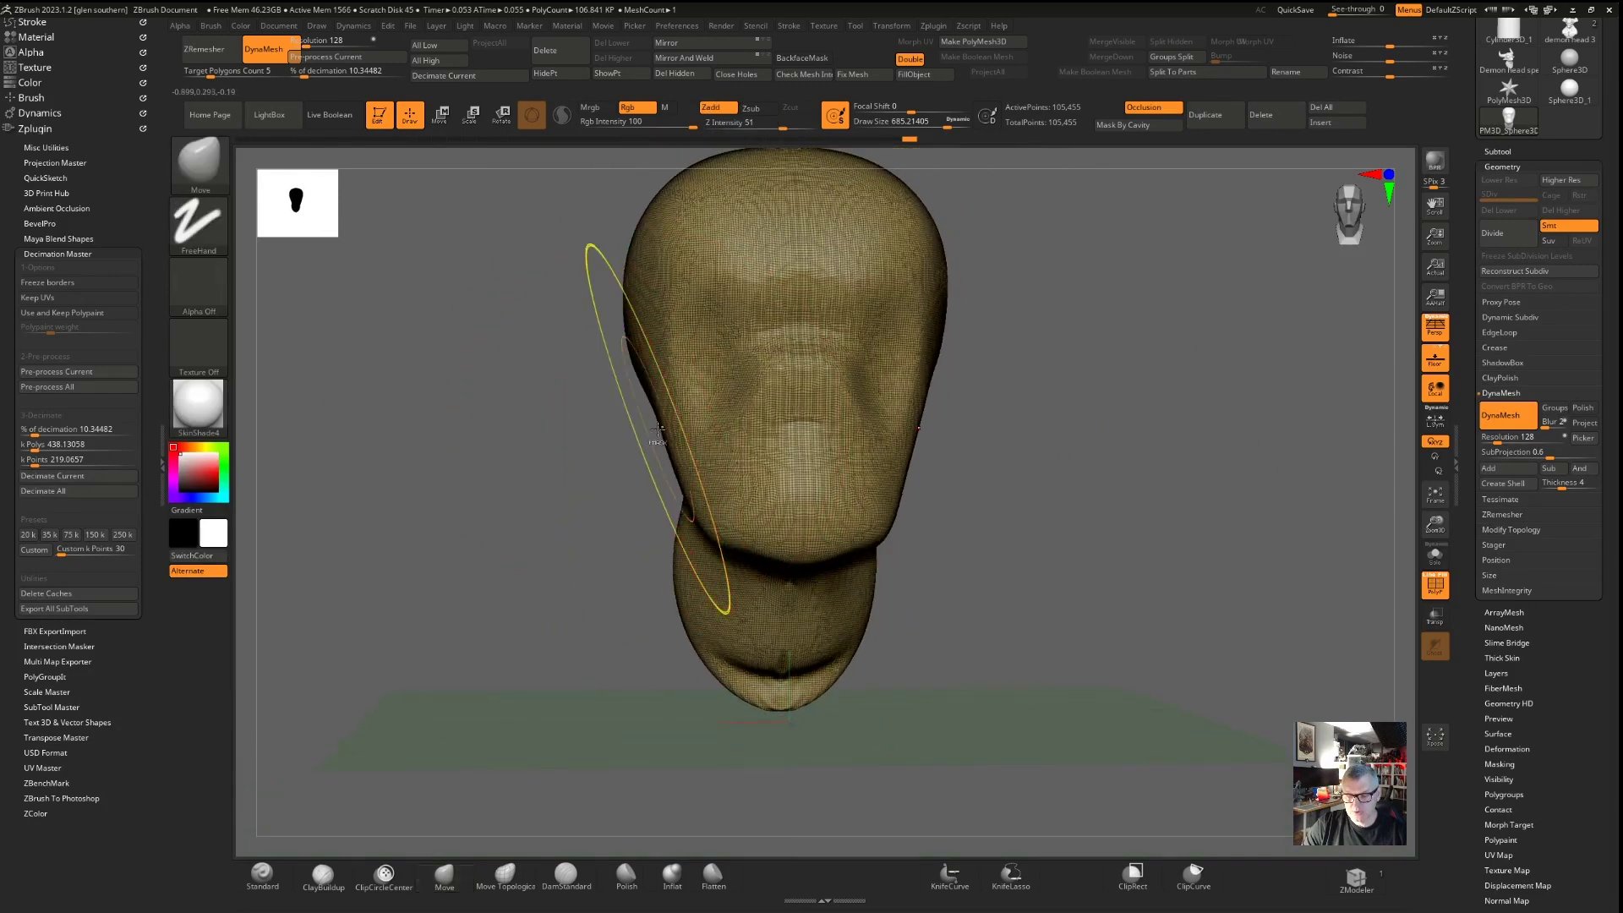
Undo the DynaMesh remesh of the head
{"action": "key", "text": "ctrl+z"}
{"action": "right_click_drag", "start_coordinate": [676, 372], "coordinate": [716, 388], "text": "ctrl"}
{"action": "key", "text": "ctrl+z"}
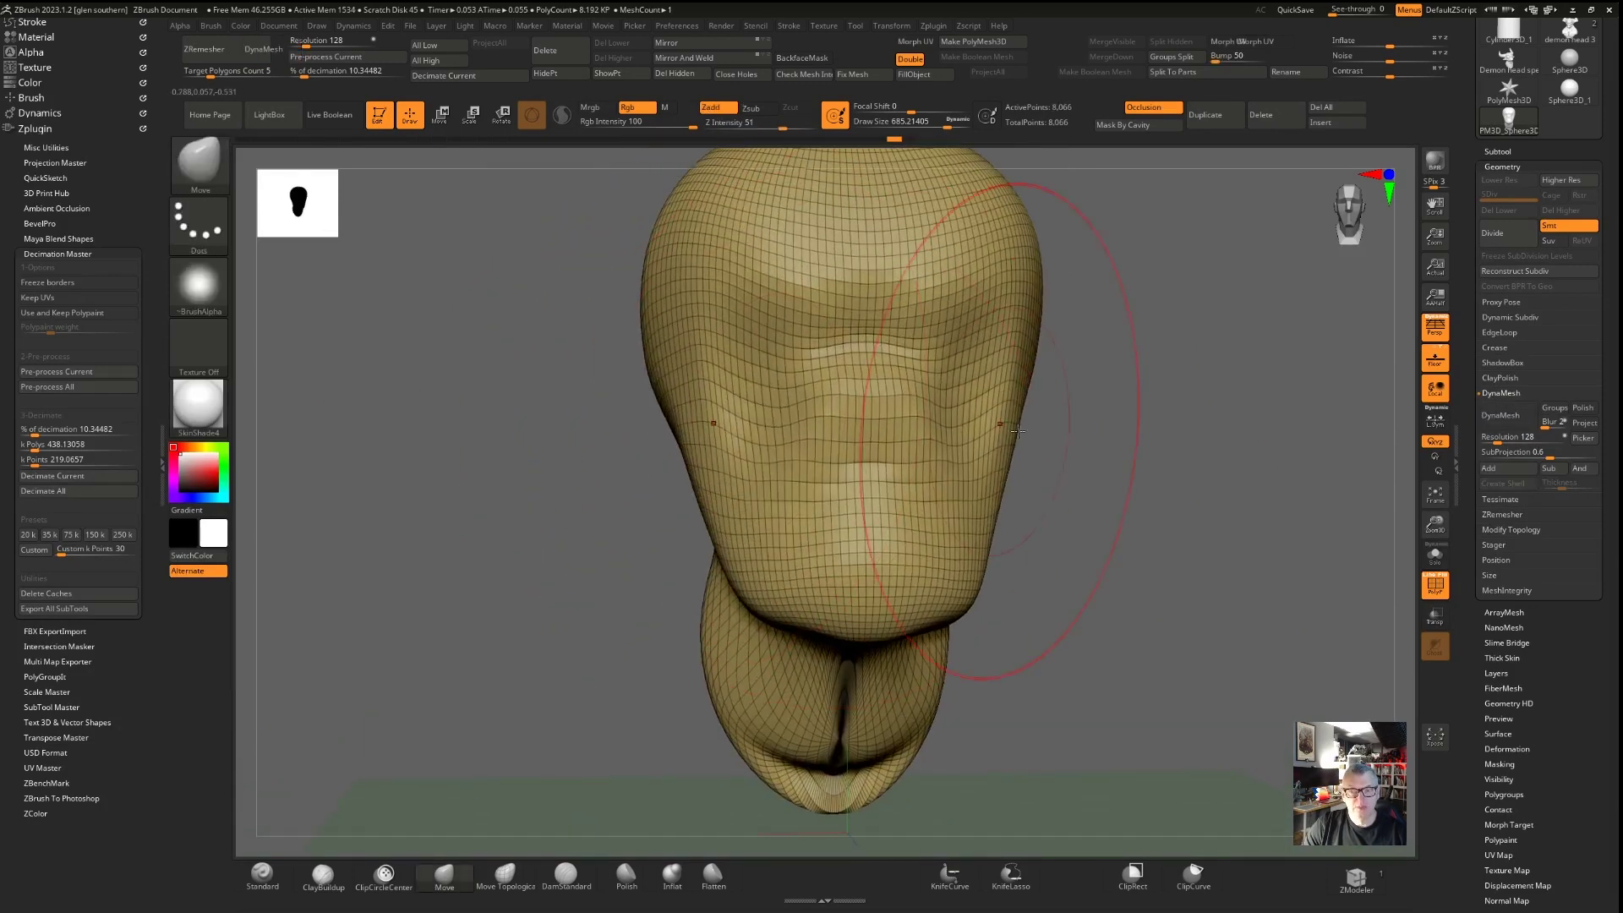
Set the DynaMesh resolution to 32, remesh the head and inspect it with the wireframe hidden
{"action": "left_click", "coordinate": [1504, 437]}
{"action": "type", "text": "272"}
{"action": "key", "text": "Return"}
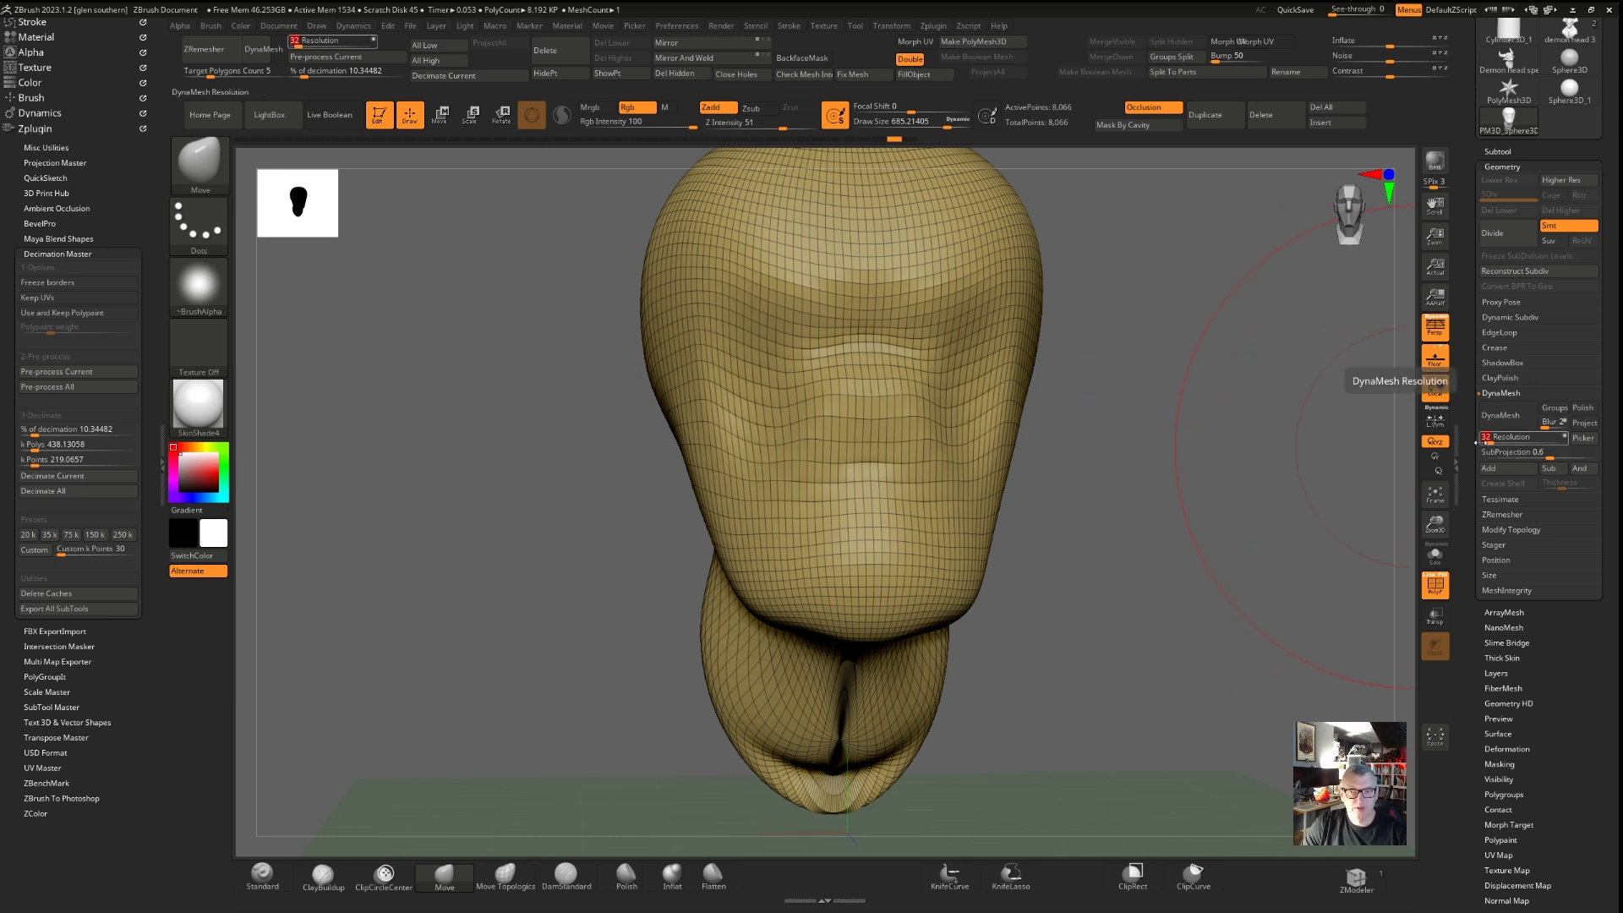
{"action": "left_click", "coordinate": [1500, 417]}
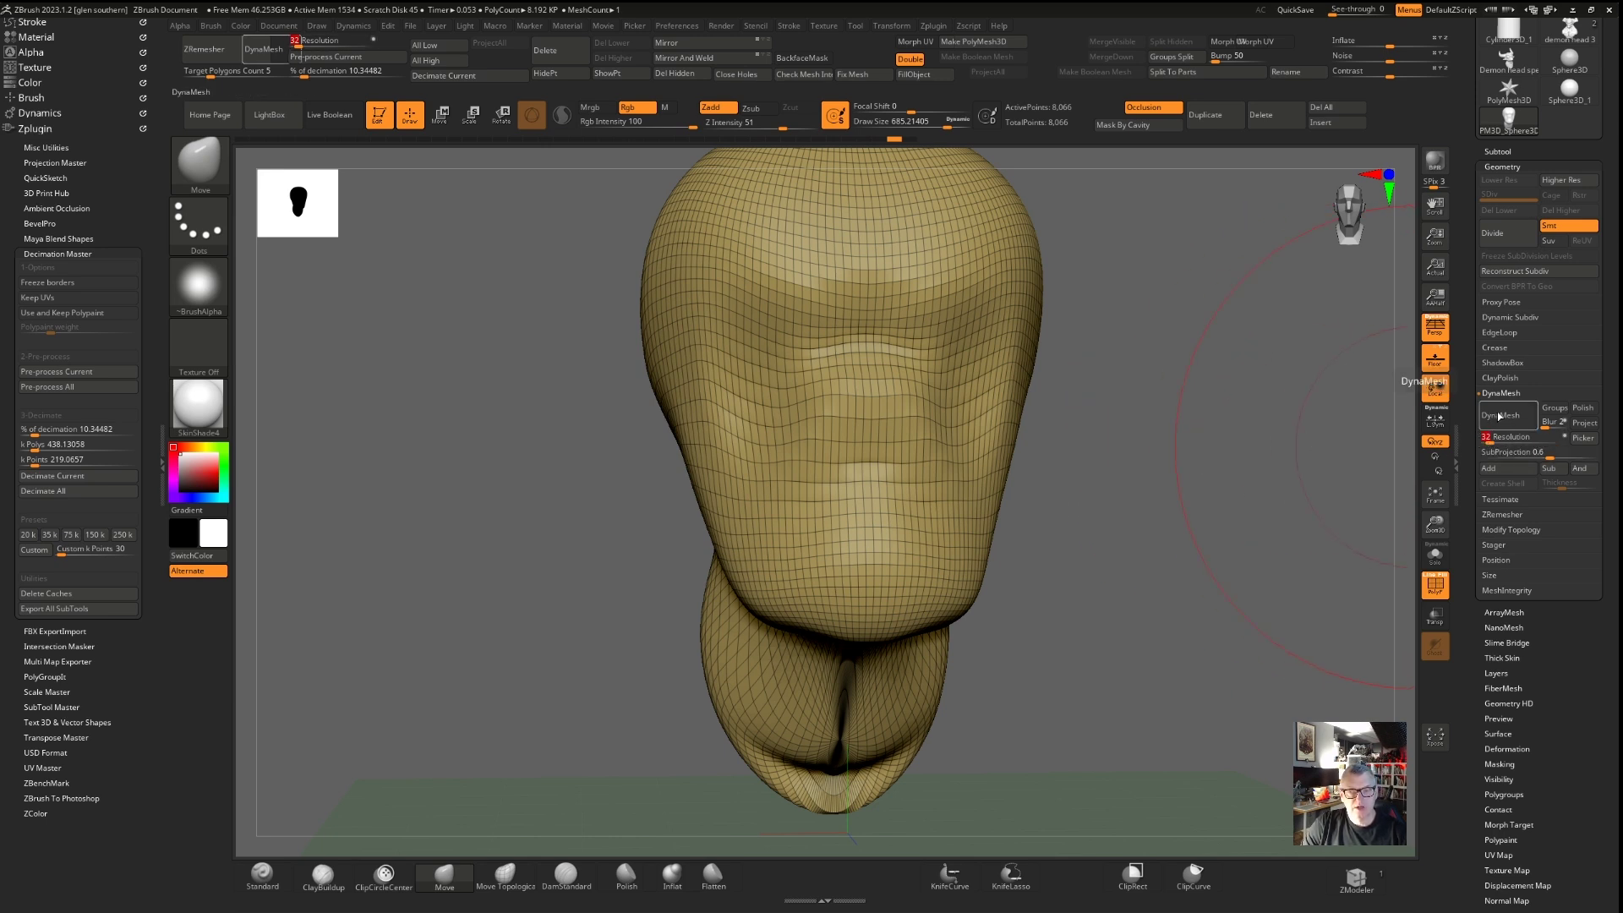
{"action": "mouse_move", "coordinate": [909, 460]}
{"action": "left_mouse_down", "text": "shift"}
{"action": "mouse_move", "coordinate": [873, 474]}
{"action": "mouse_move", "coordinate": [922, 480]}
{"action": "left_mouse_up", "text": "shift"}
{"action": "left_click_drag", "start_coordinate": [1183, 493], "coordinate": [1059, 495]}
{"action": "mouse_move", "coordinate": [1027, 483]}
{"action": "right_mouse_down", "text": "ctrl"}
{"action": "mouse_move", "coordinate": [985, 460]}
{"action": "mouse_move", "coordinate": [818, 439]}
{"action": "mouse_move", "coordinate": [889, 475]}
{"action": "mouse_move", "coordinate": [838, 423]}
{"action": "right_mouse_up", "text": "ctrl"}
{"action": "right_click_drag", "start_coordinate": [838, 422], "coordinate": [779, 488], "text": "alt"}
{"action": "mouse_move", "coordinate": [598, 453]}
{"action": "right_mouse_down"}
{"action": "mouse_move", "coordinate": [616, 445]}
{"action": "mouse_move", "coordinate": [398, 453]}
{"action": "right_mouse_up"}
Switch the head's material to MatCap Gray and examine the low-resolution surface from the side and front
{"action": "left_click", "coordinate": [198, 405]}
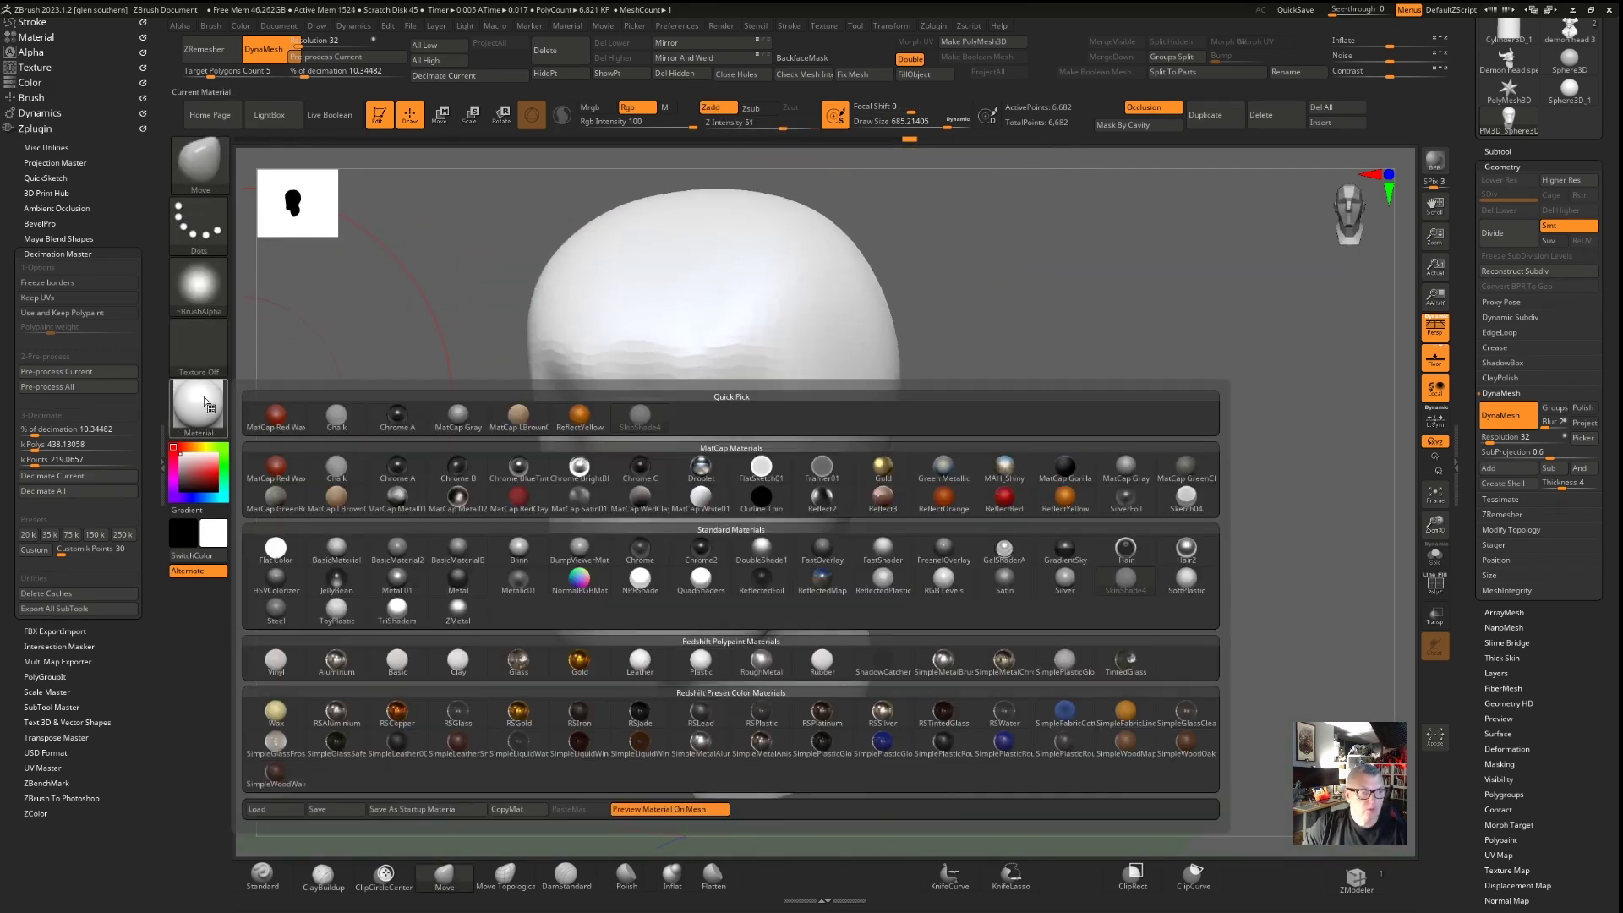
{"action": "left_click", "coordinate": [457, 414]}
{"action": "mouse_move", "coordinate": [458, 414]}
{"action": "right_mouse_down"}
{"action": "mouse_move", "coordinate": [444, 405]}
{"action": "mouse_move", "coordinate": [462, 401]}
{"action": "mouse_move", "coordinate": [414, 406]}
{"action": "right_mouse_up"}
{"action": "mouse_move", "coordinate": [744, 423]}
{"action": "right_mouse_down"}
{"action": "mouse_move", "coordinate": [594, 449]}
{"action": "mouse_move", "coordinate": [695, 482]}
{"action": "mouse_move", "coordinate": [621, 447]}
{"action": "right_mouse_up"}
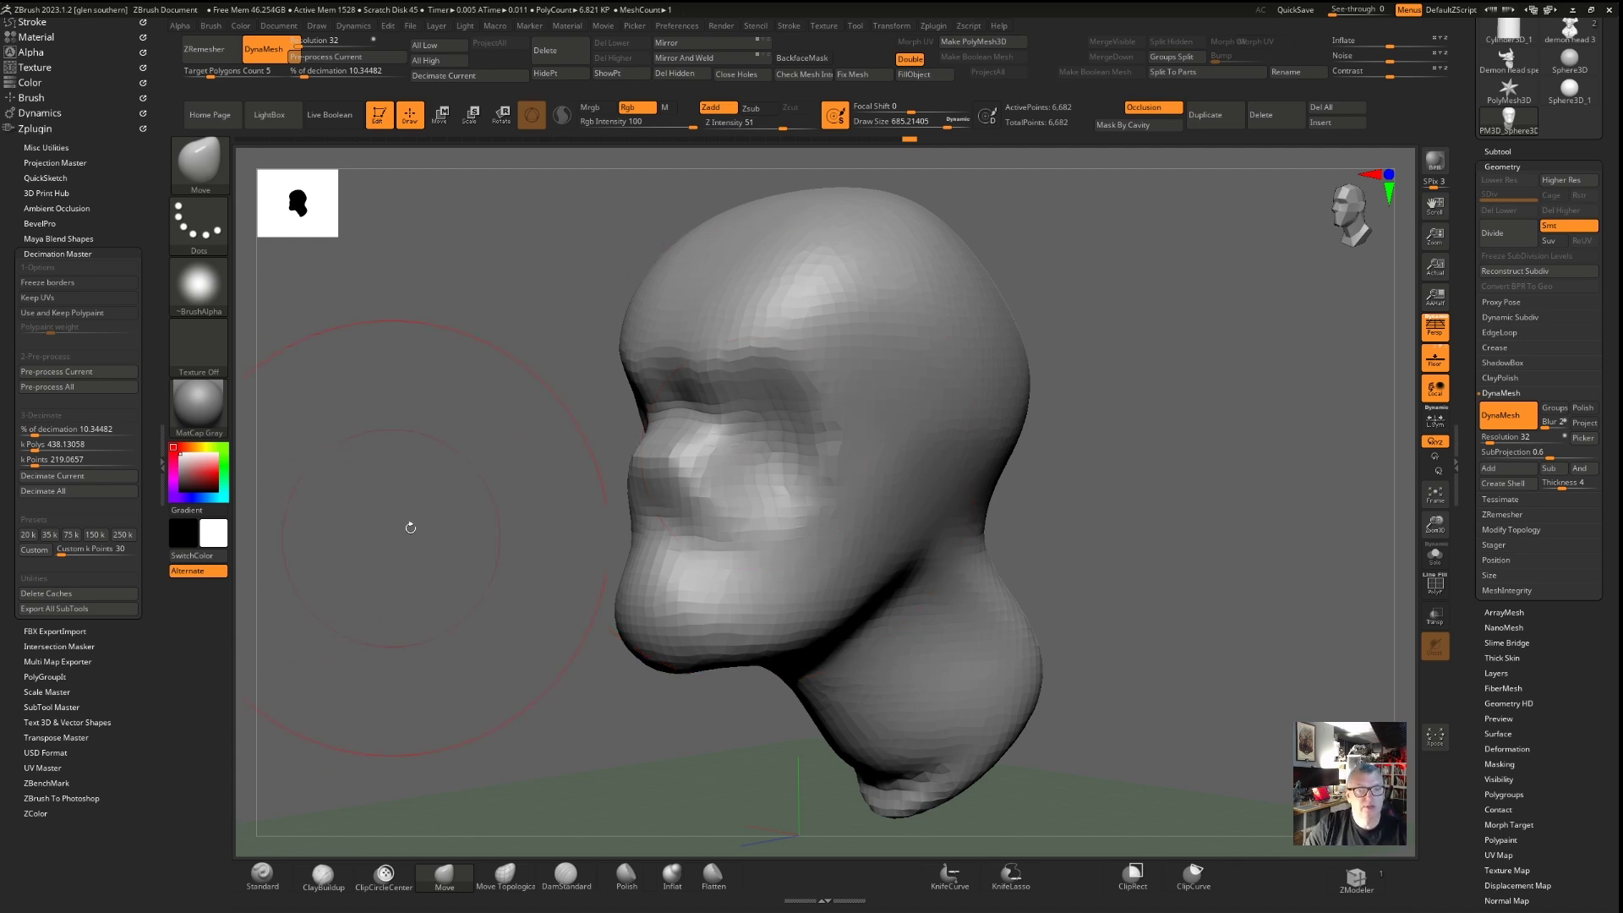
{"action": "right_click_drag", "start_coordinate": [858, 503], "coordinate": [777, 431], "text": "ctrl"}
{"action": "right_click_drag", "start_coordinate": [579, 431], "coordinate": [613, 430]}
{"action": "right_click_drag", "start_coordinate": [612, 429], "coordinate": [706, 437], "text": "ctrl"}
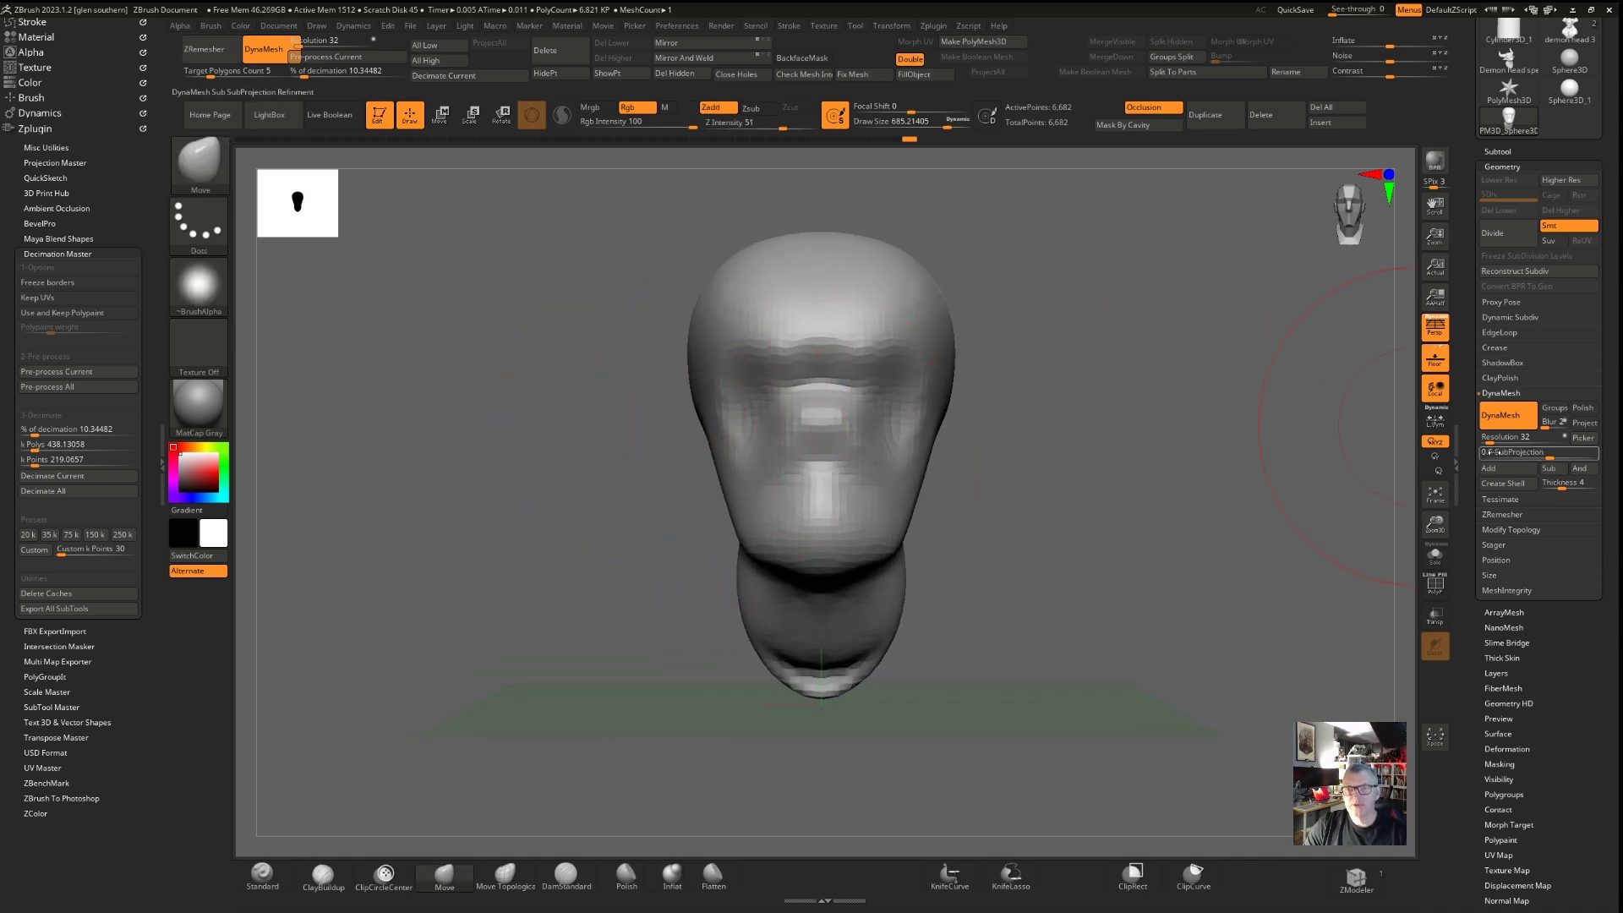
Set the DynaMesh resolution to 128 without remeshing the head
{"action": "left_click", "coordinate": [1503, 437]}
{"action": "type", "text": "12"}
{"action": "key", "text": "Return"}
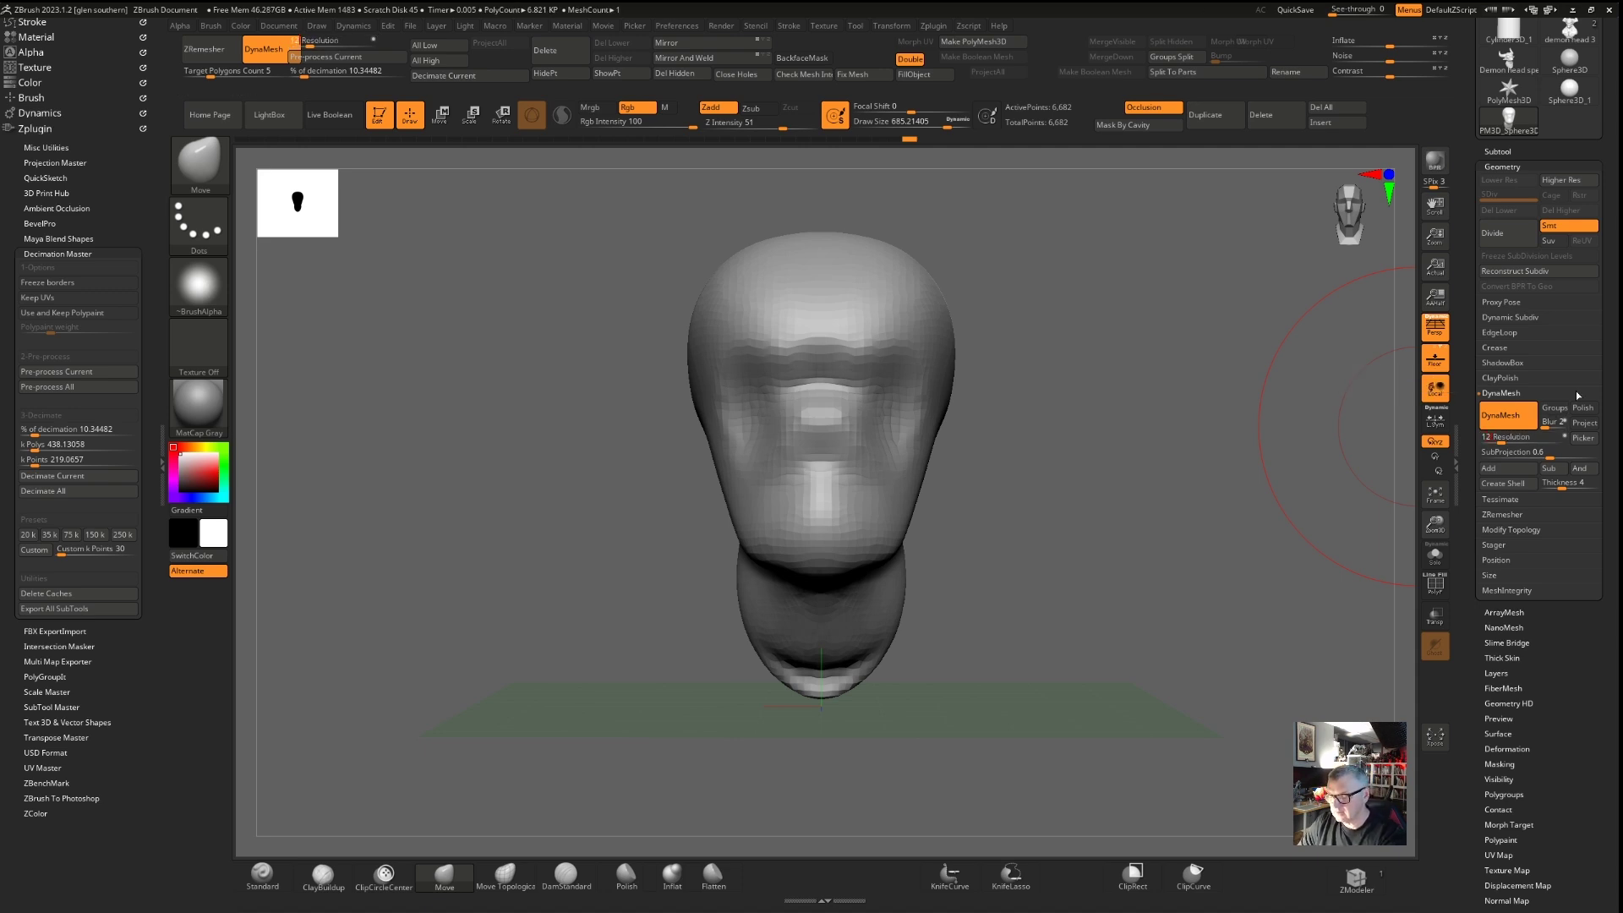
{"action": "left_click", "coordinate": [1511, 453]}
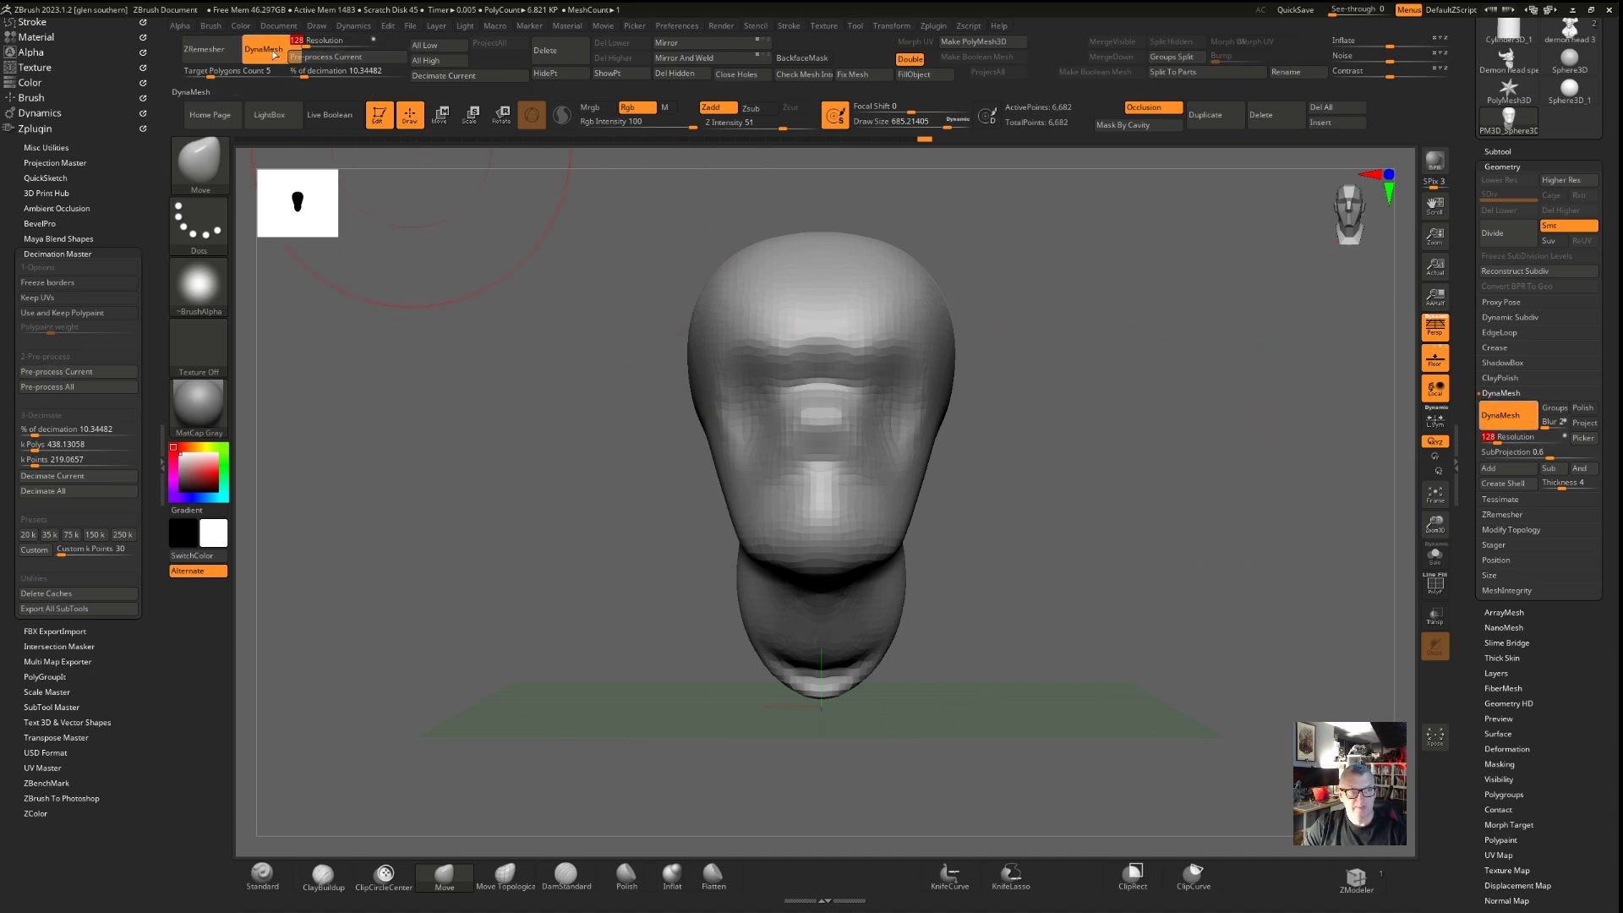
{"action": "key", "text": "f"}
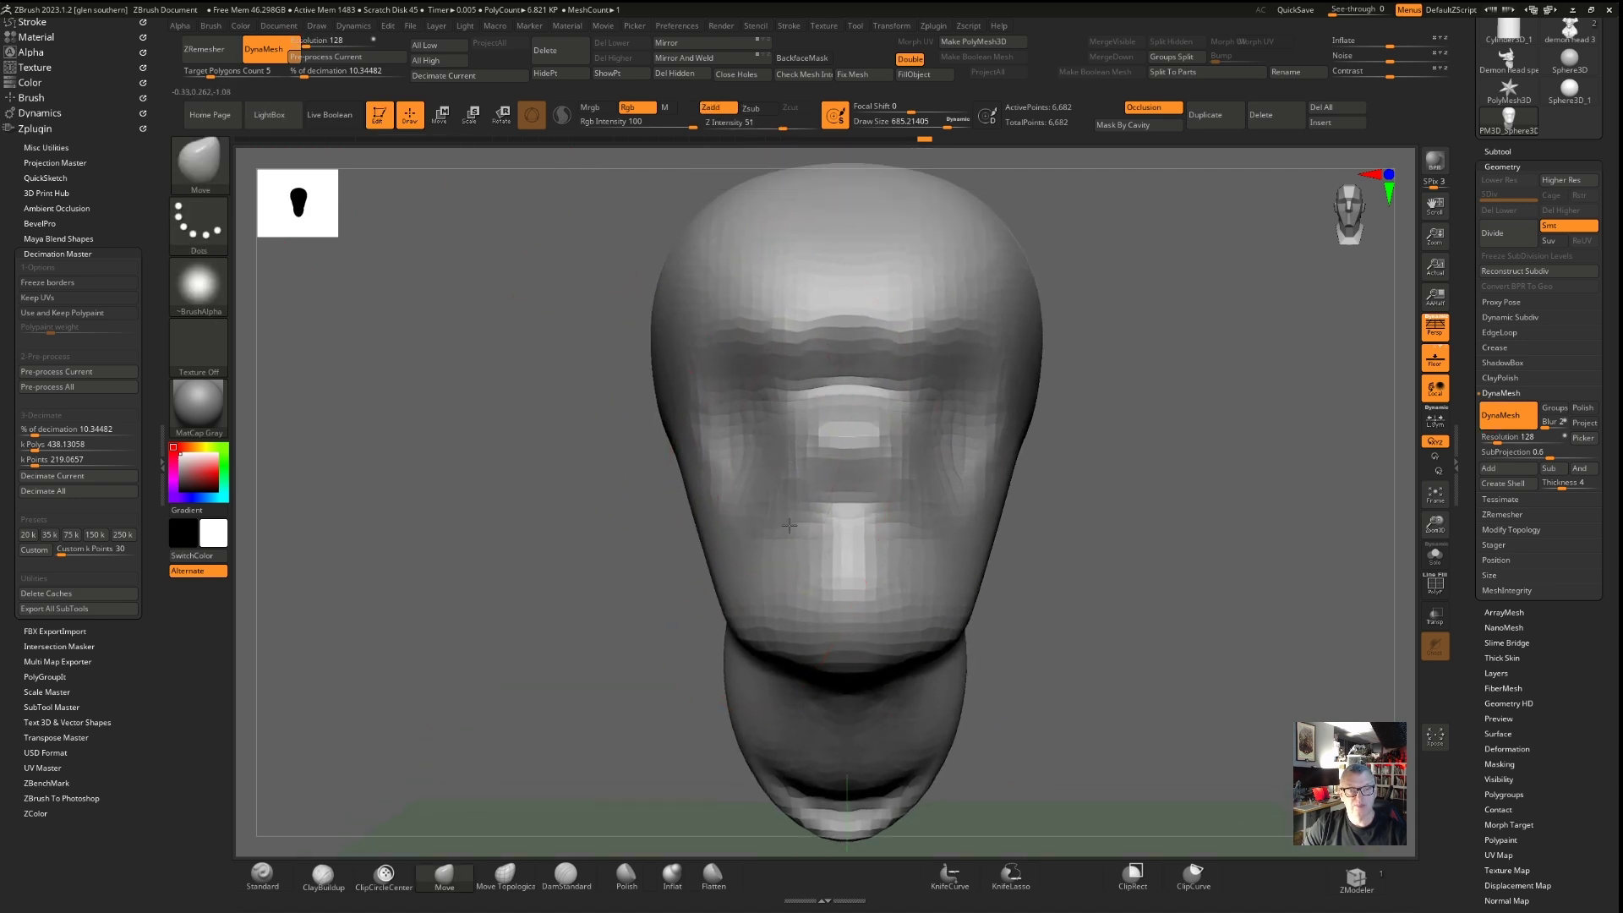
{"action": "right_click_drag", "start_coordinate": [789, 525], "coordinate": [792, 573], "text": "alt"}
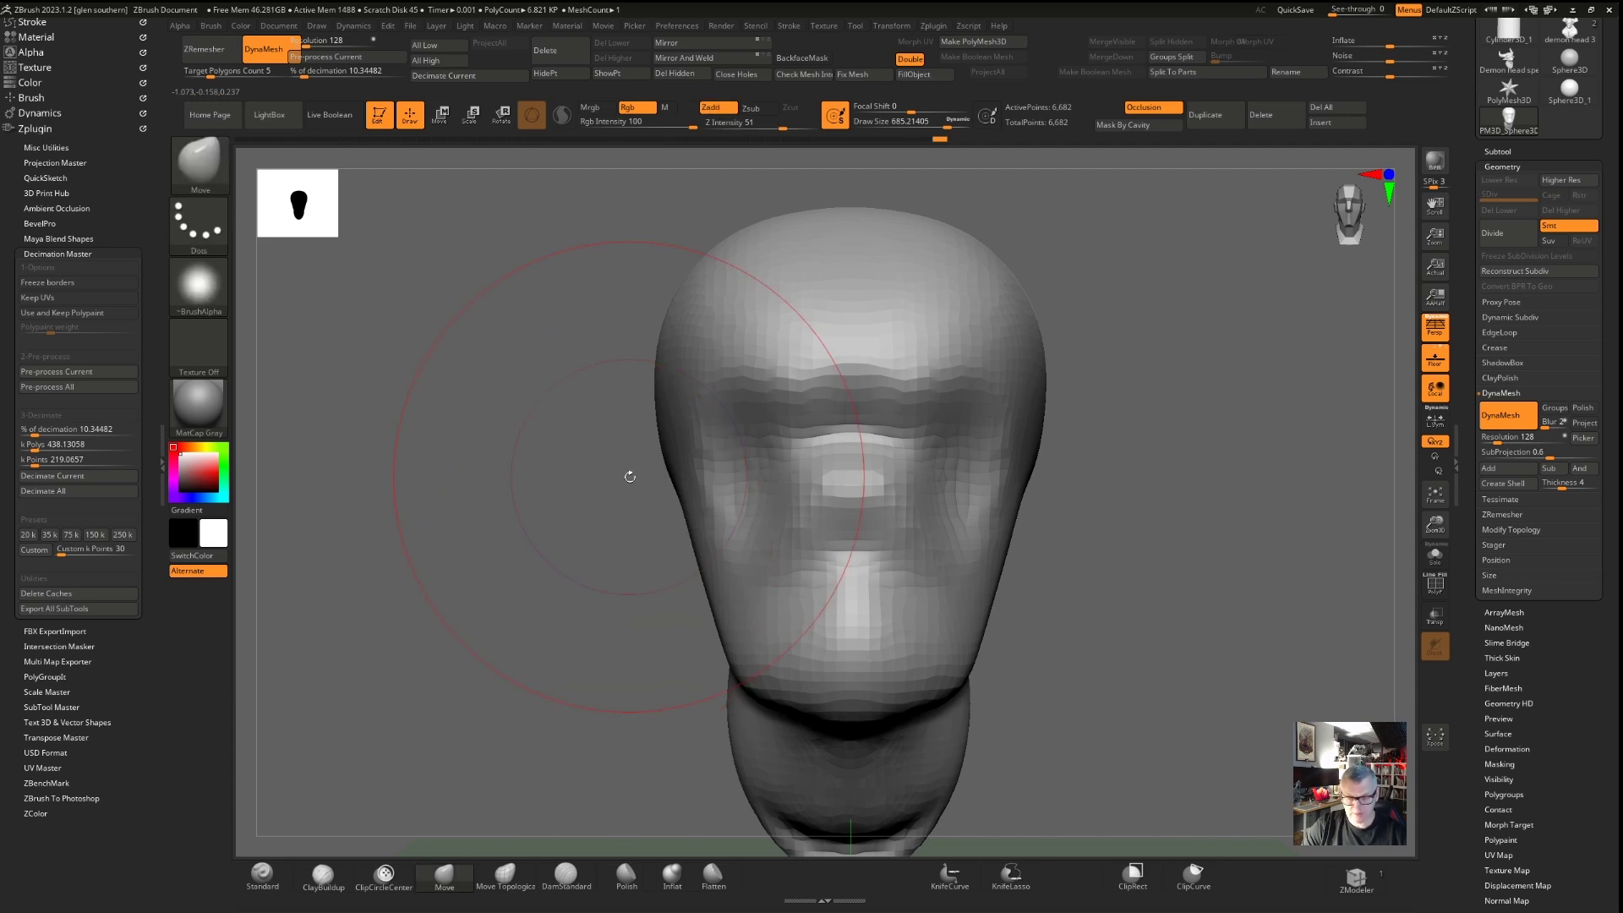
Show the wireframe, pull the top of the skull upward and move the chin slightly down with the Move brush
{"action": "key", "text": "shift+f"}
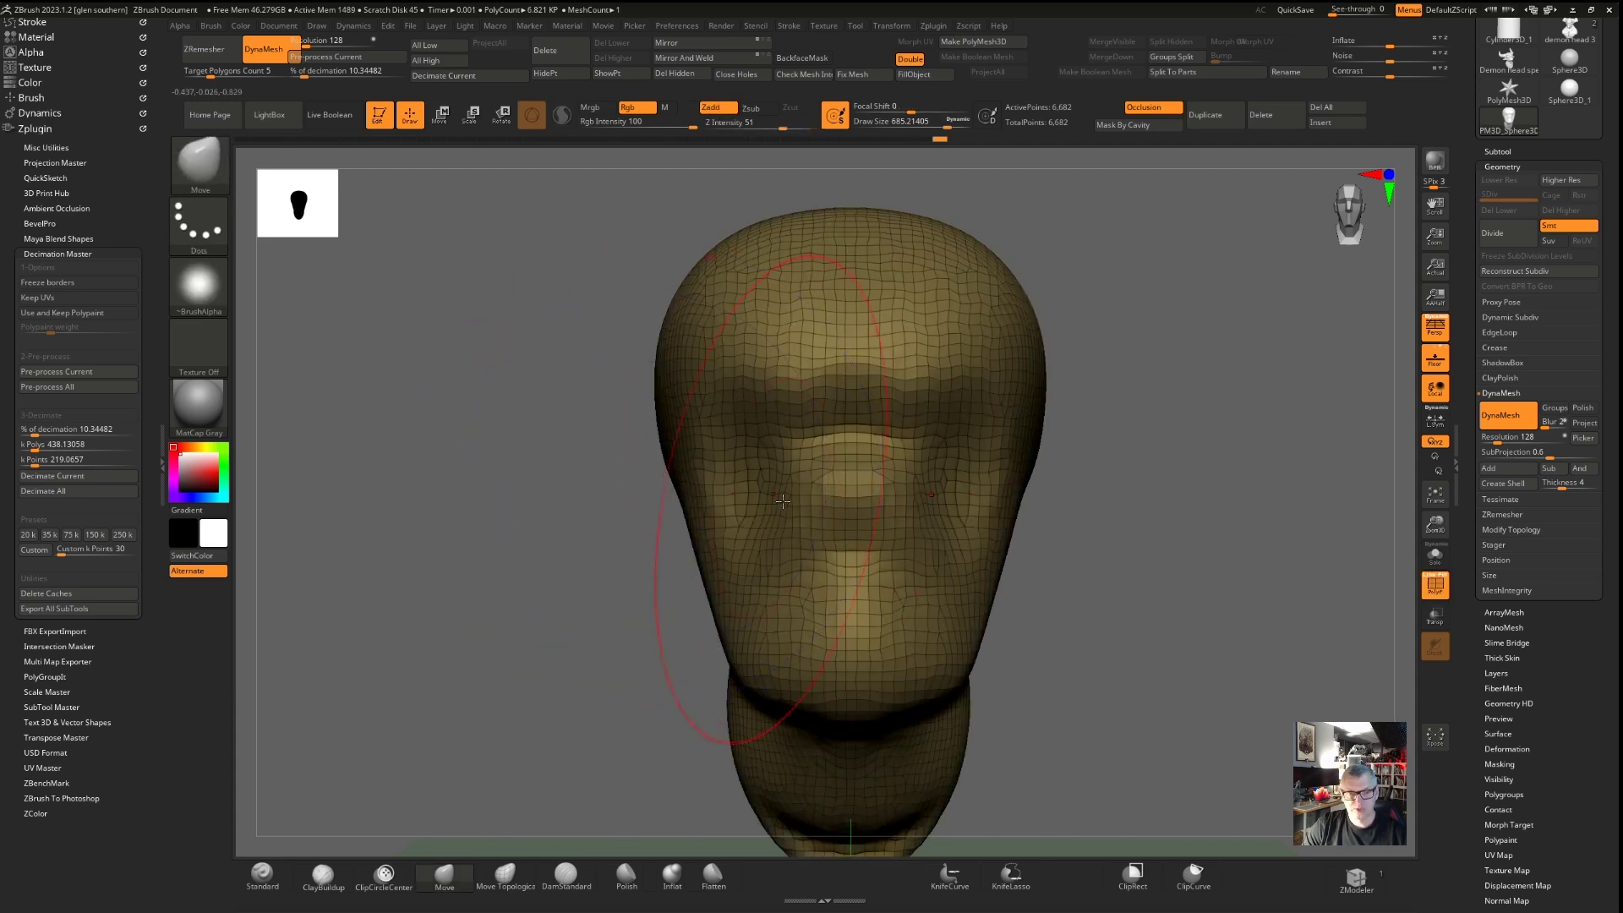
{"action": "left_click_drag", "start_coordinate": [1089, 535], "coordinate": [1026, 510]}
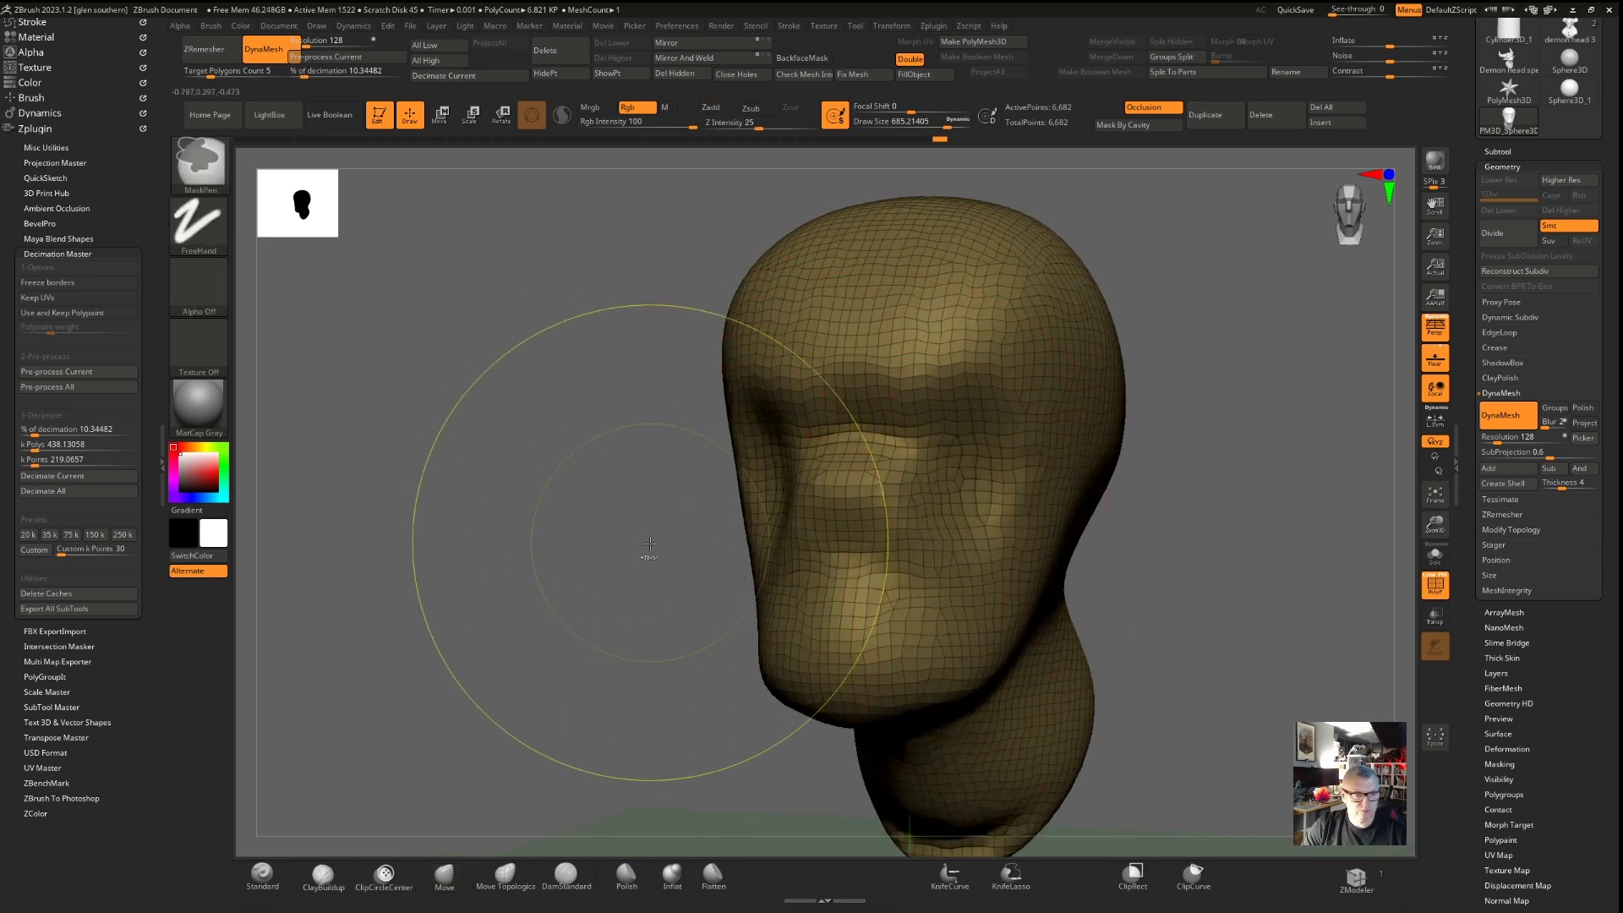
{"action": "left_click_drag", "start_coordinate": [589, 541], "coordinate": [685, 536]}
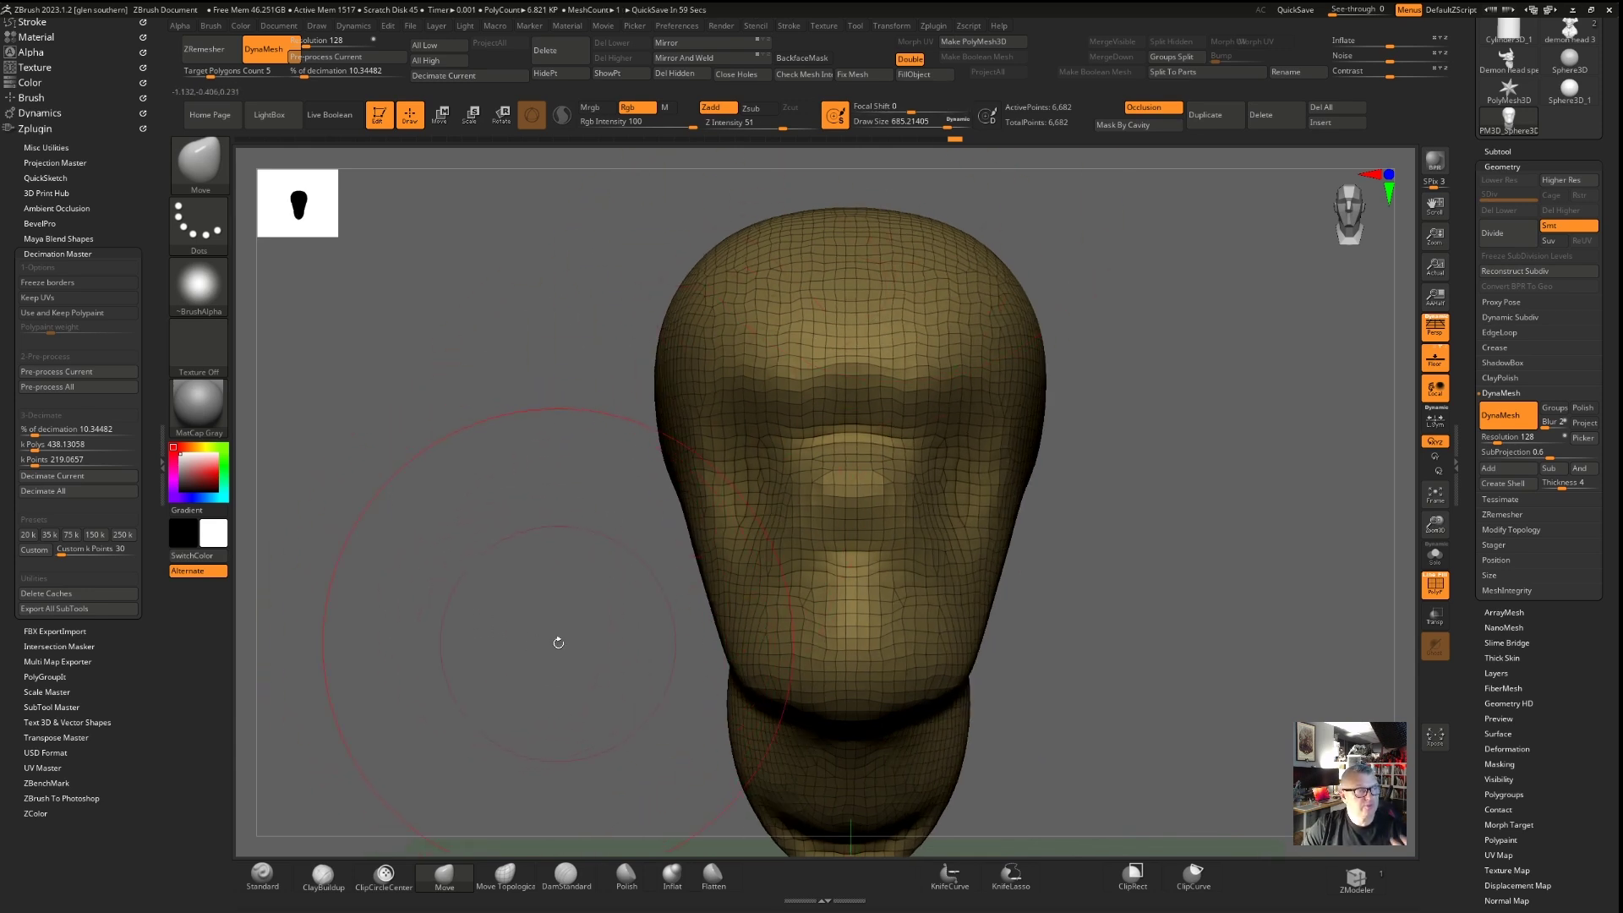
{"action": "left_click_drag", "start_coordinate": [855, 218], "coordinate": [856, 174]}
{"action": "left_click_drag", "start_coordinate": [921, 667], "coordinate": [923, 696]}
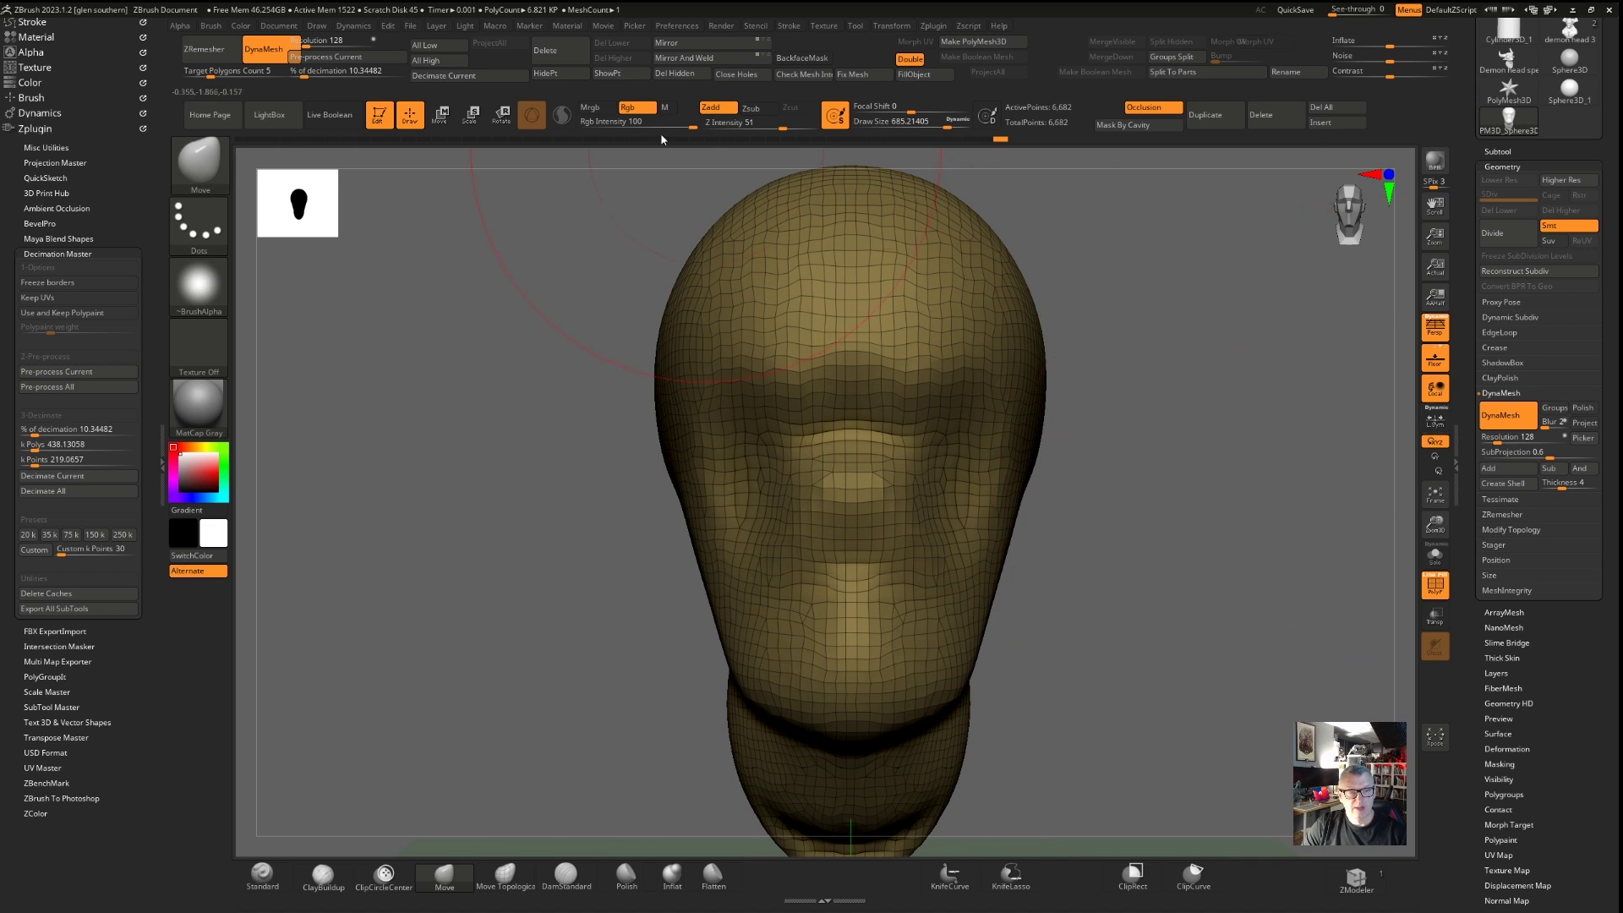
Raise the DynaMesh resolution to 240 and remesh the reshaped head
{"action": "left_click_drag", "start_coordinate": [304, 41], "coordinate": [310, 41]}
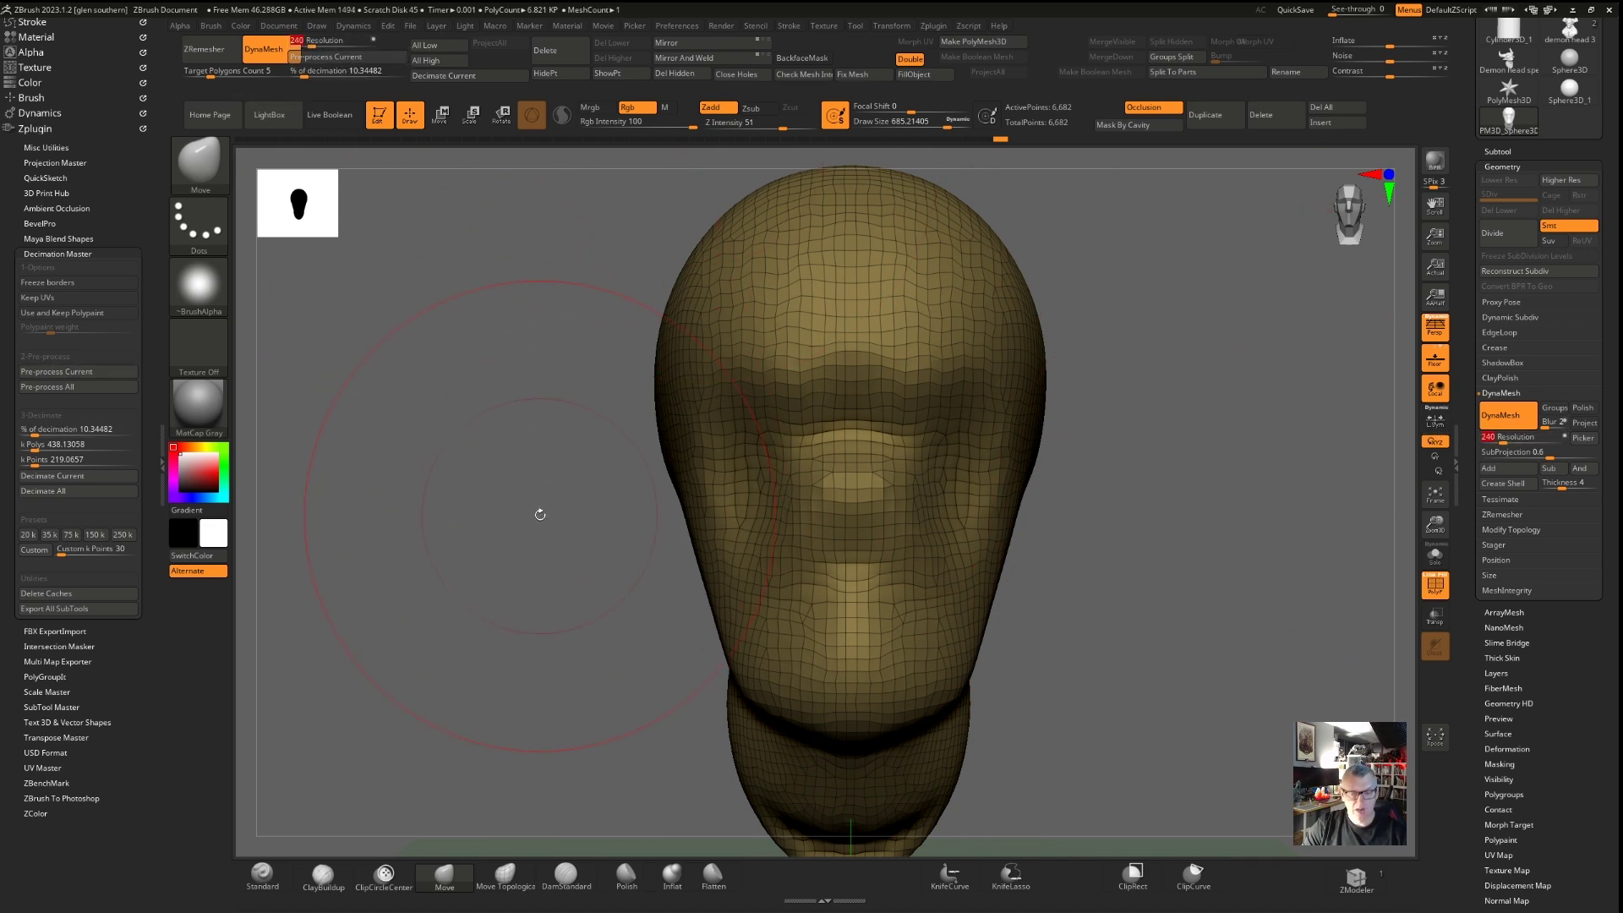
{"action": "left_click_drag", "start_coordinate": [550, 561], "coordinate": [545, 592], "text": "ctrl"}
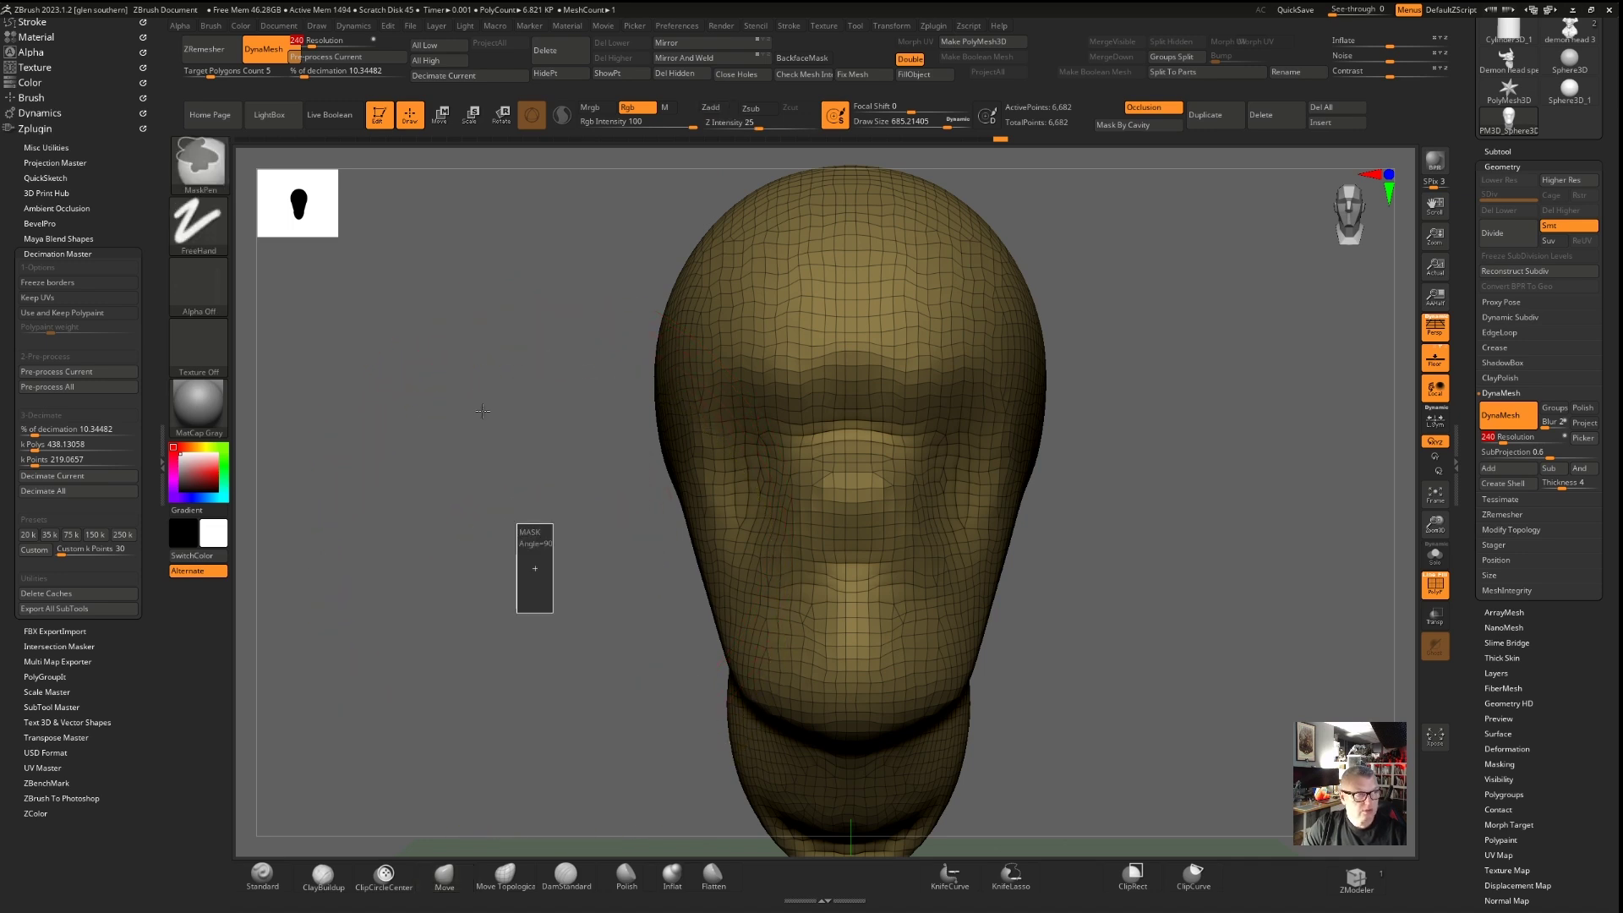
{"action": "left_click_drag", "start_coordinate": [582, 531], "coordinate": [615, 490]}
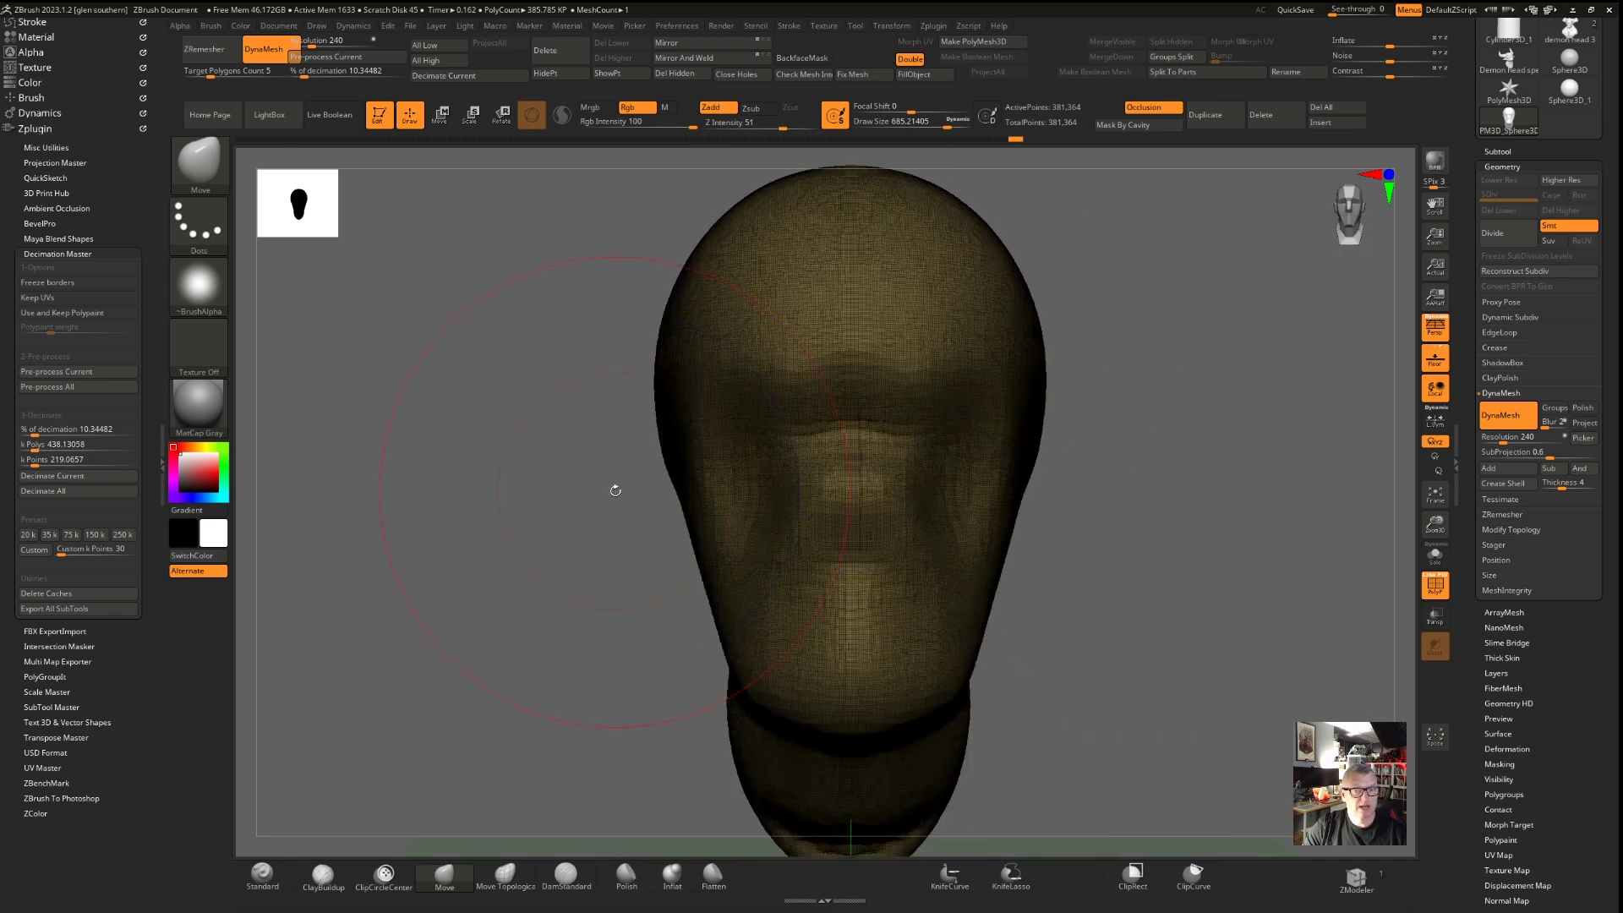
{"action": "left_click_drag", "start_coordinate": [794, 345], "coordinate": [793, 363]}
Try a DynaMesh resolution of 1000 and then 212 without remeshing
{"action": "left_click", "coordinate": [317, 39]}
{"action": "type", "text": "1000"}
{"action": "key", "text": "Return"}
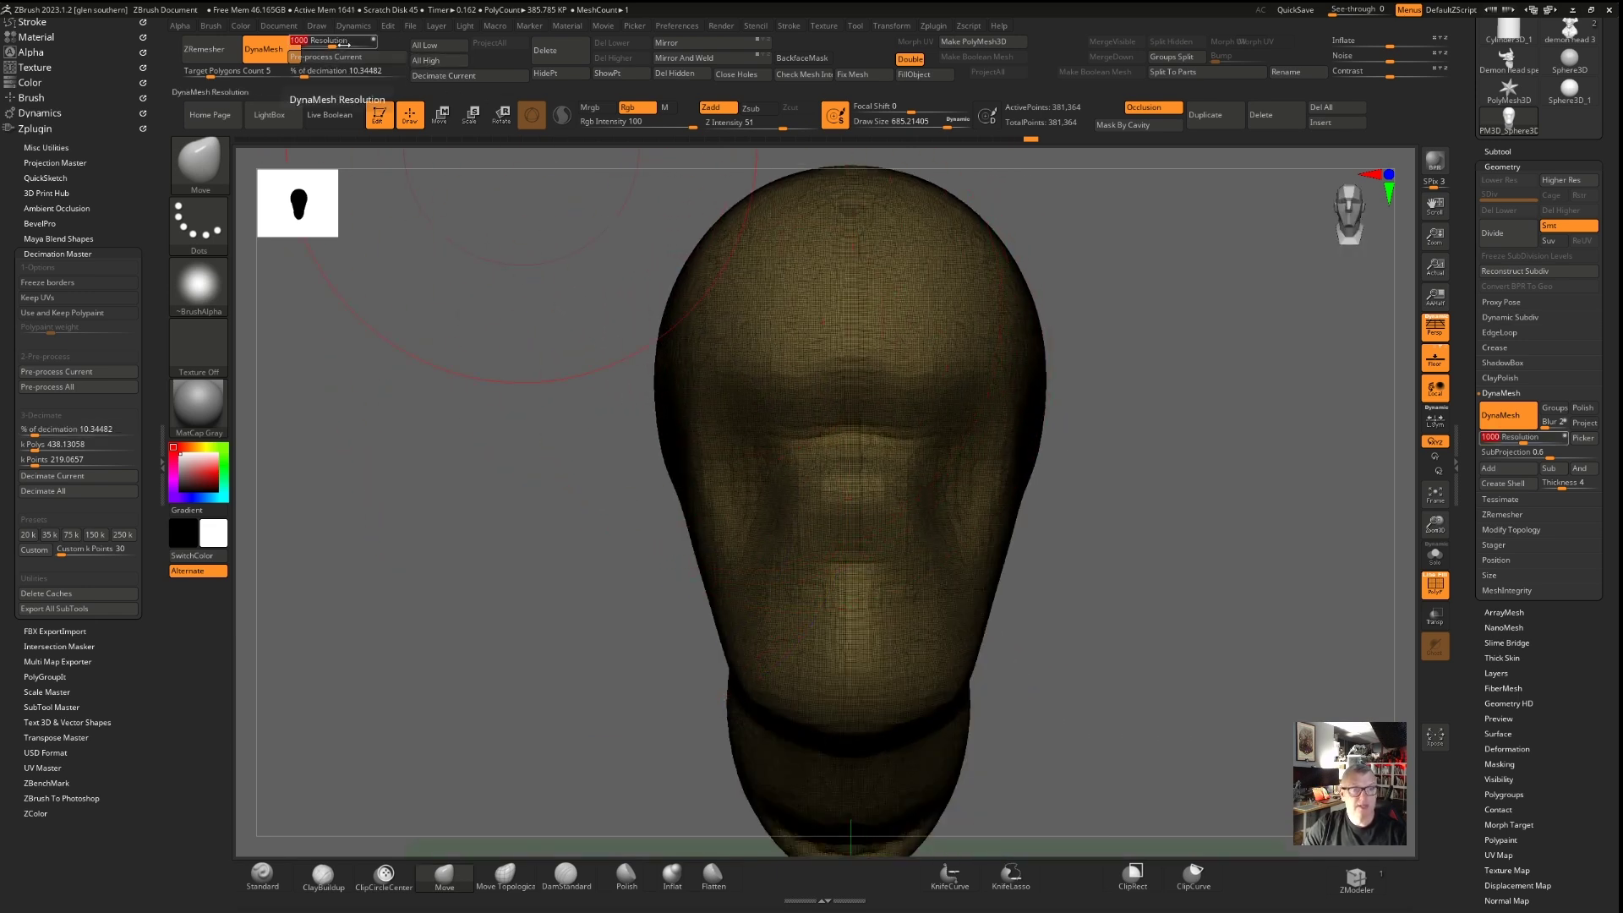
{"action": "type", "text": "21"}
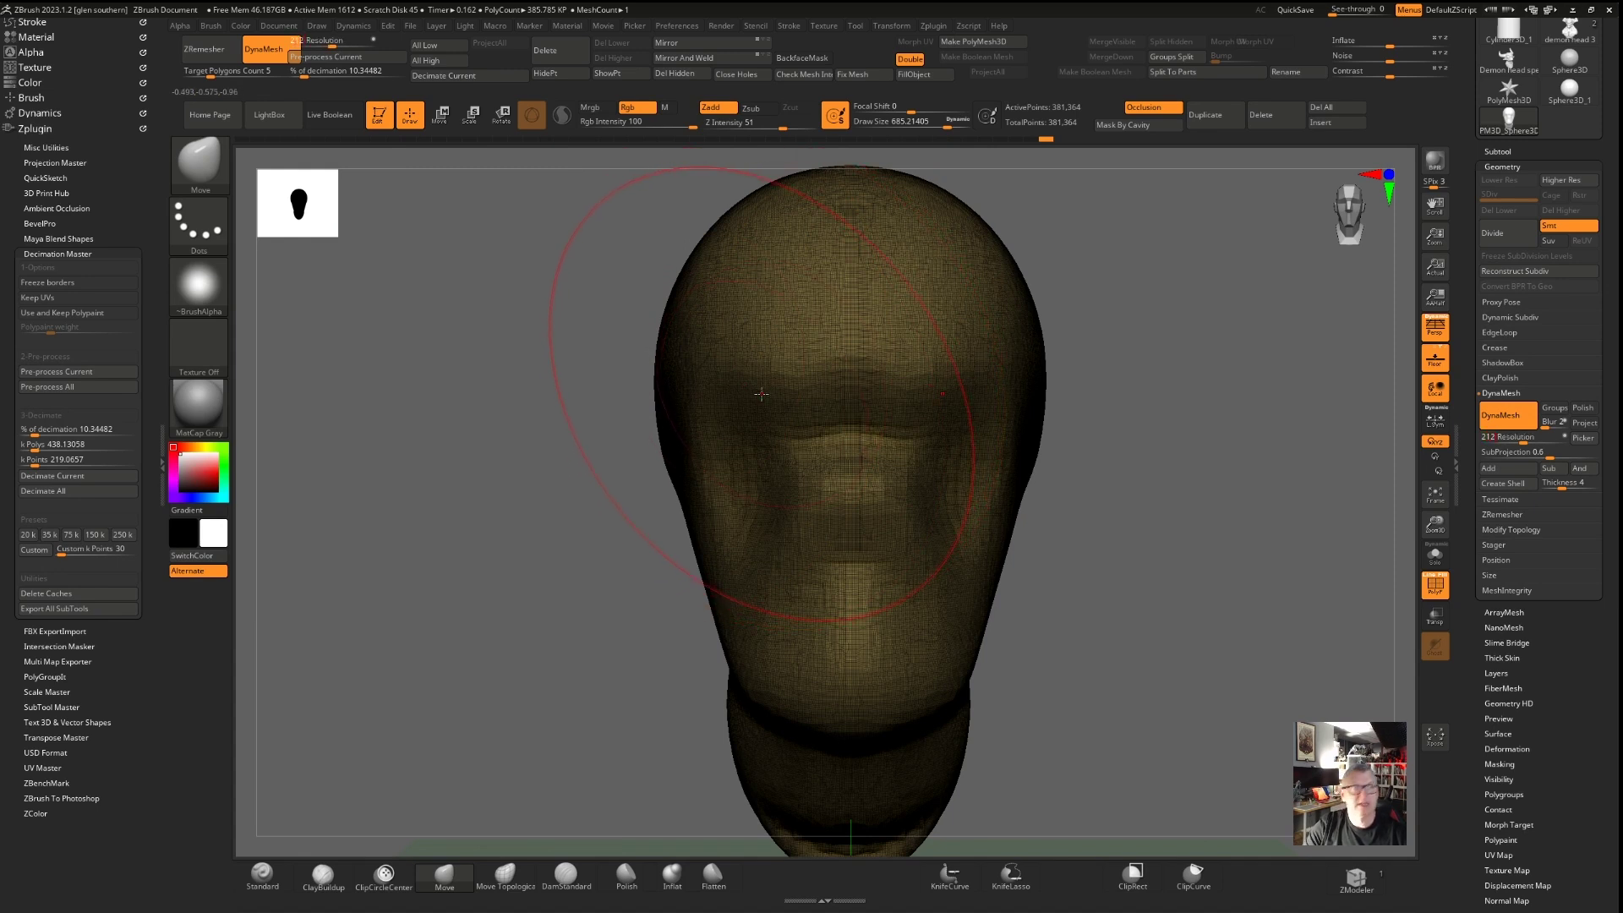
Return the DynaMesh resolution to 128, remesh the head and inspect the polygons up close and in profile
{"action": "key", "text": "BackSpace"}
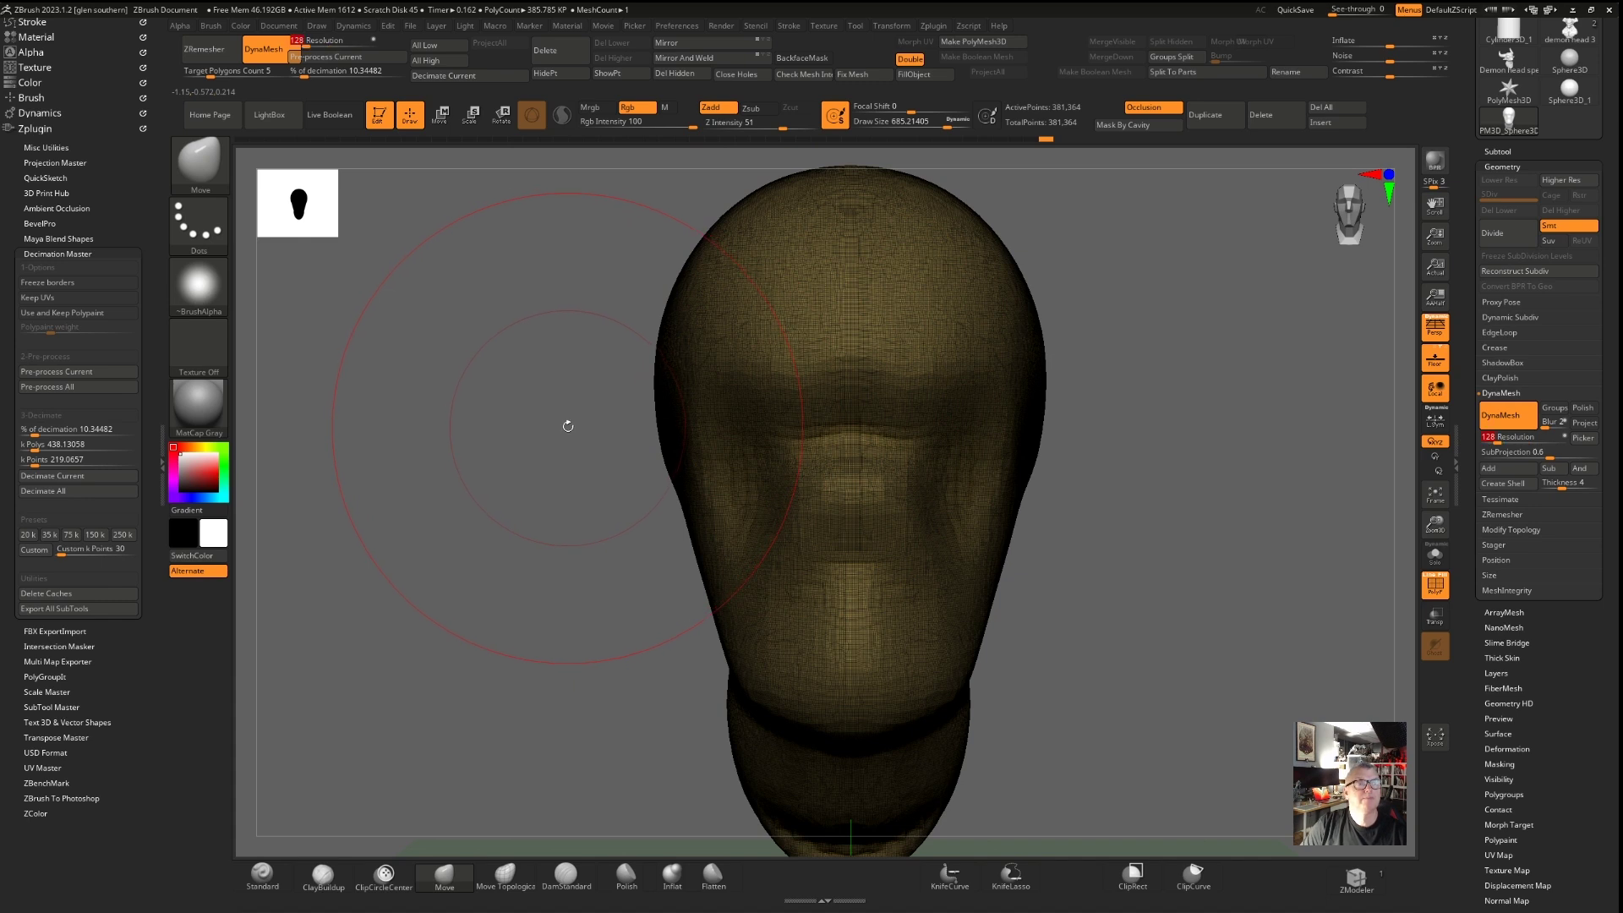
{"action": "mouse_move", "coordinate": [550, 601]}
{"action": "left_mouse_down", "text": "ctrl"}
{"action": "mouse_move", "coordinate": [549, 475]}
{"action": "mouse_move", "coordinate": [572, 494]}
{"action": "left_mouse_up", "text": "ctrl"}
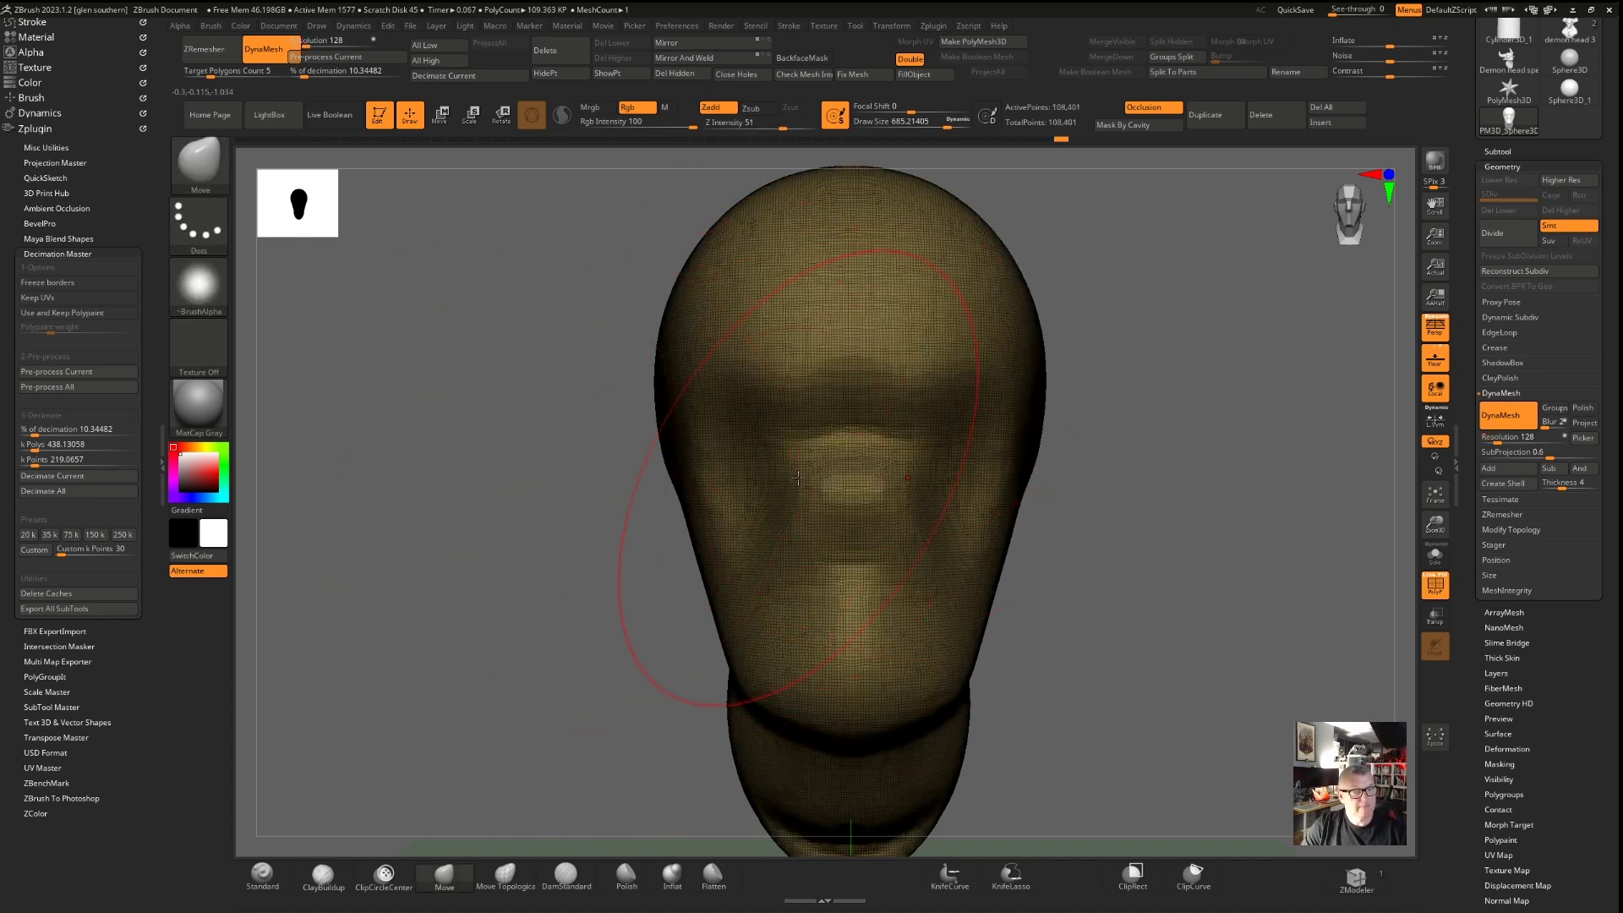
{"action": "right_click_drag", "start_coordinate": [547, 340], "coordinate": [556, 484], "text": "ctrl"}
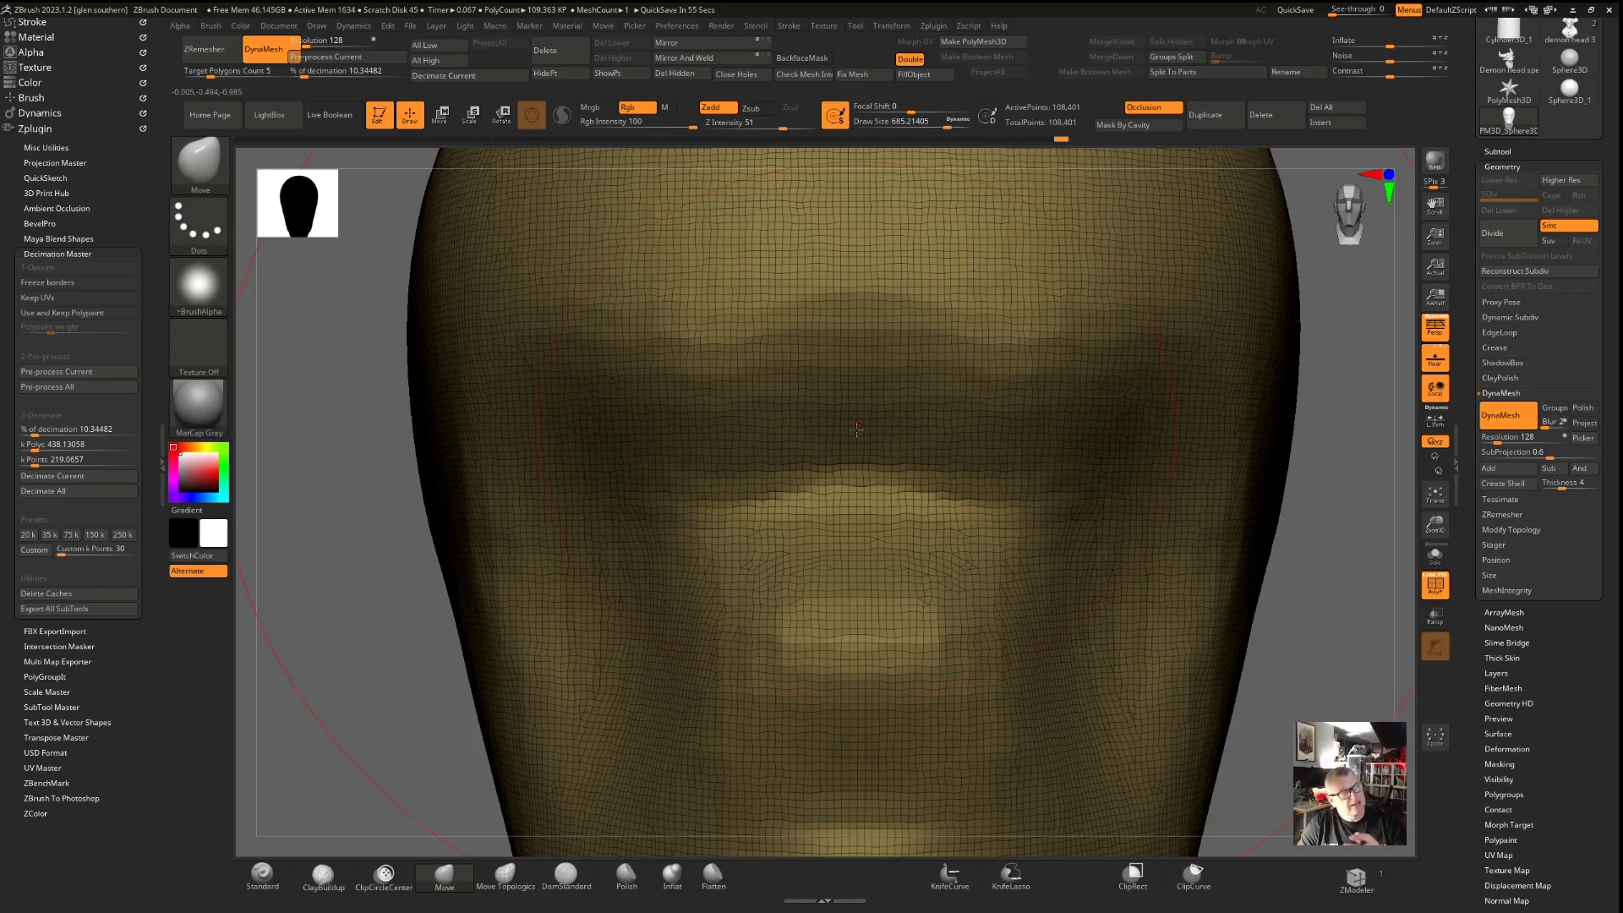
{"action": "right_click_drag", "start_coordinate": [711, 509], "coordinate": [765, 403], "text": "ctrl"}
{"action": "right_click_drag", "start_coordinate": [949, 483], "coordinate": [788, 443]}
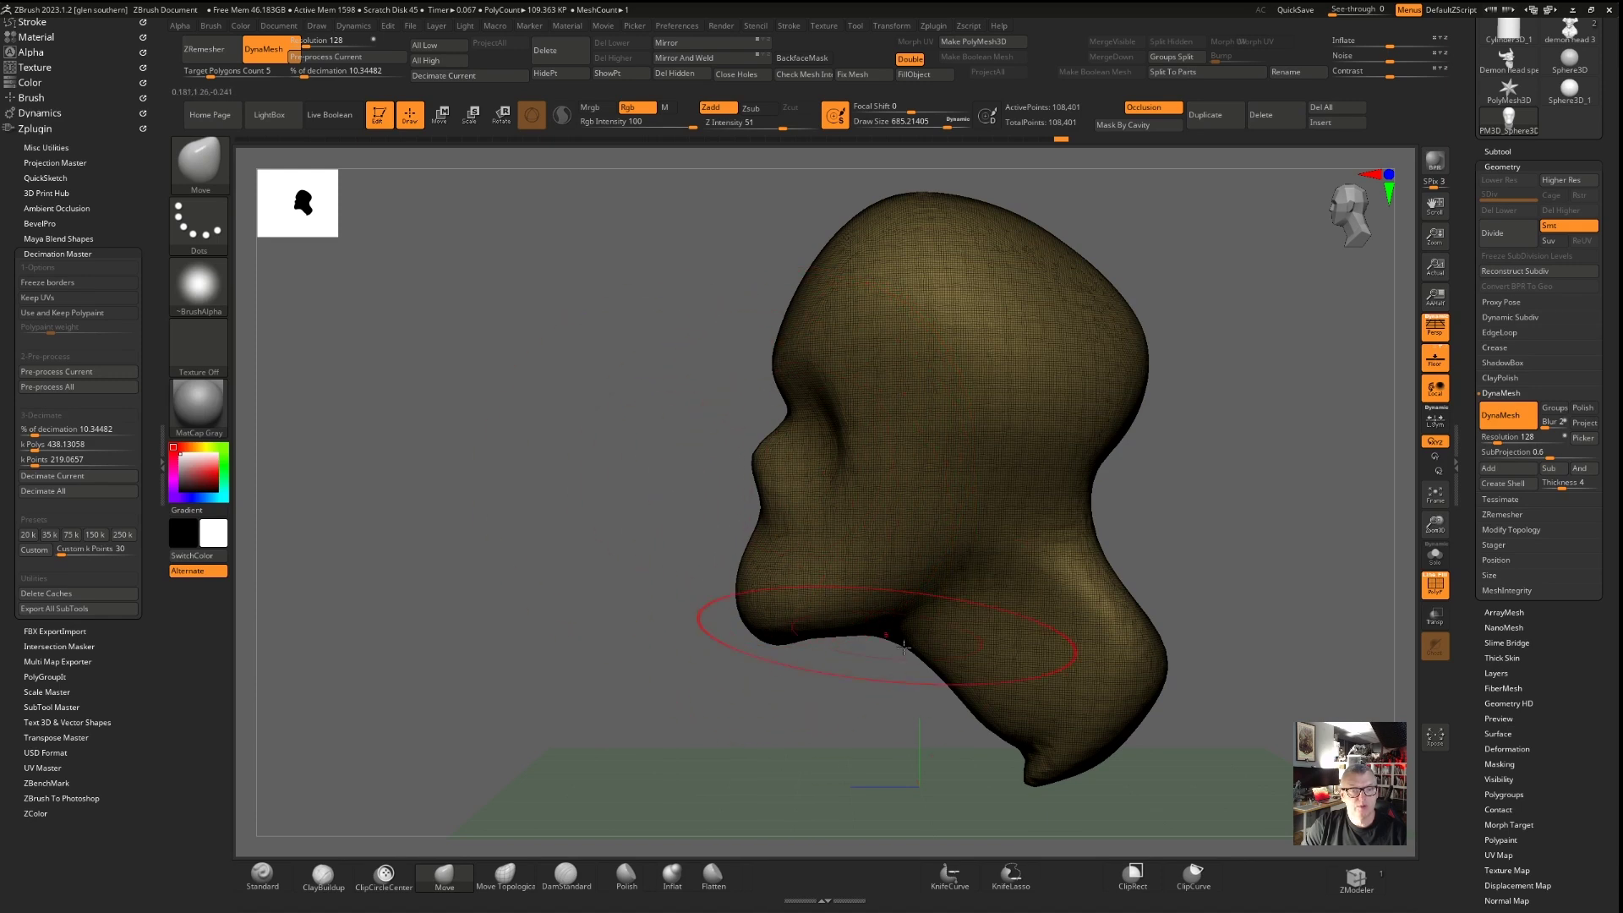
{"action": "right_click_drag", "start_coordinate": [806, 574], "coordinate": [771, 500], "text": "alt"}
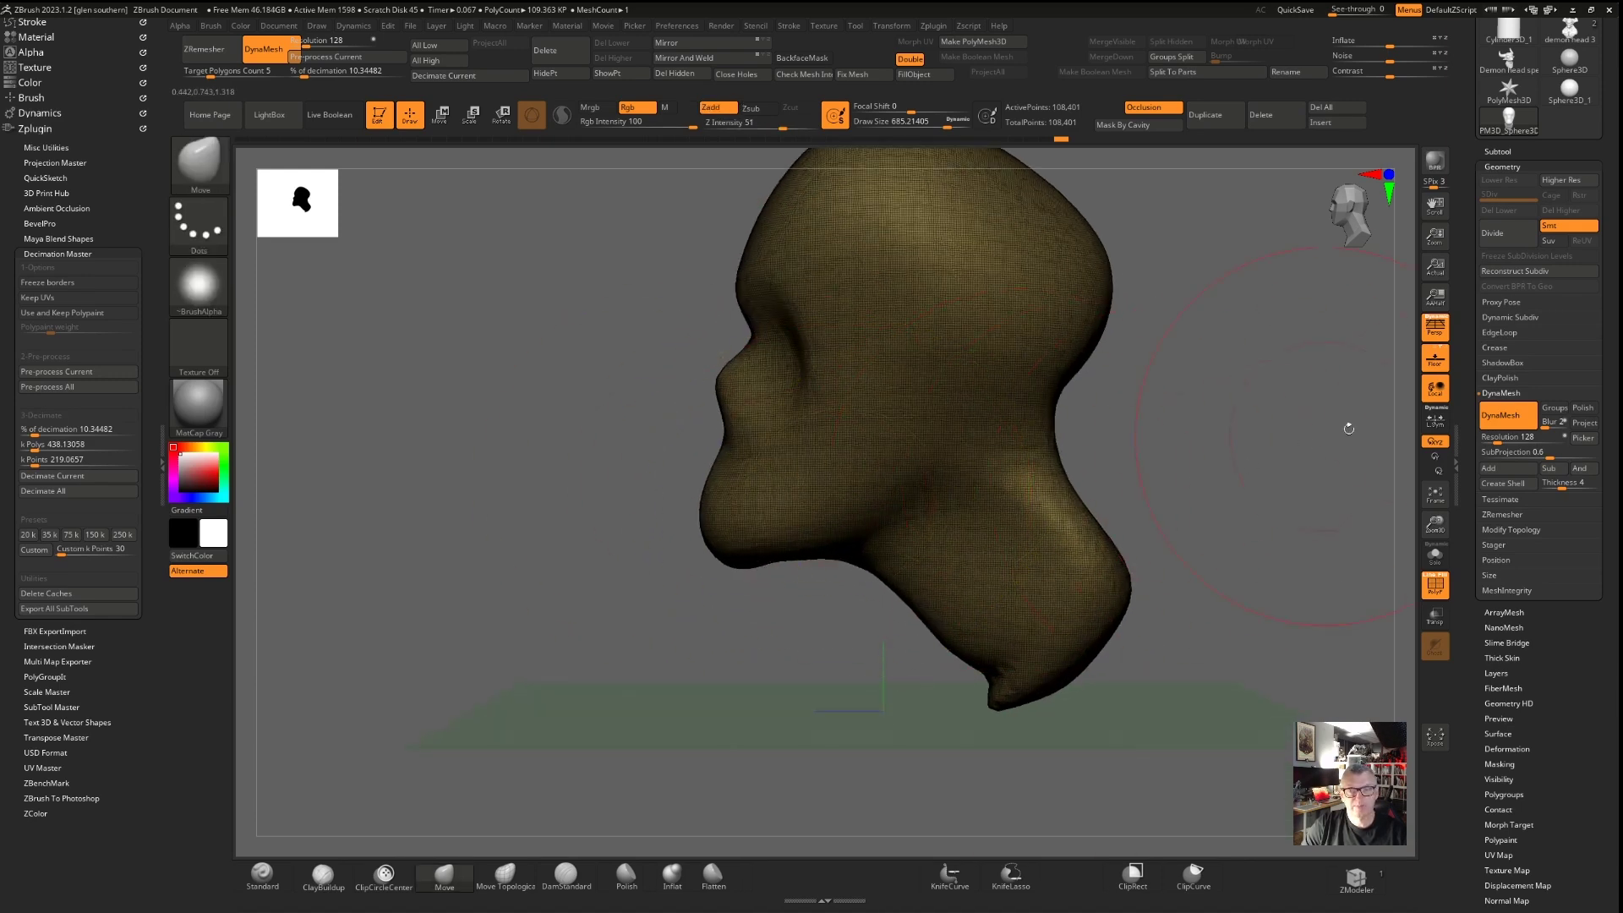
Set the DynaMesh resolution to 64 and pull the chin and nose area slightly forward in profile with the Move brush
{"action": "left_click_drag", "start_coordinate": [1498, 437], "coordinate": [1504, 437]}
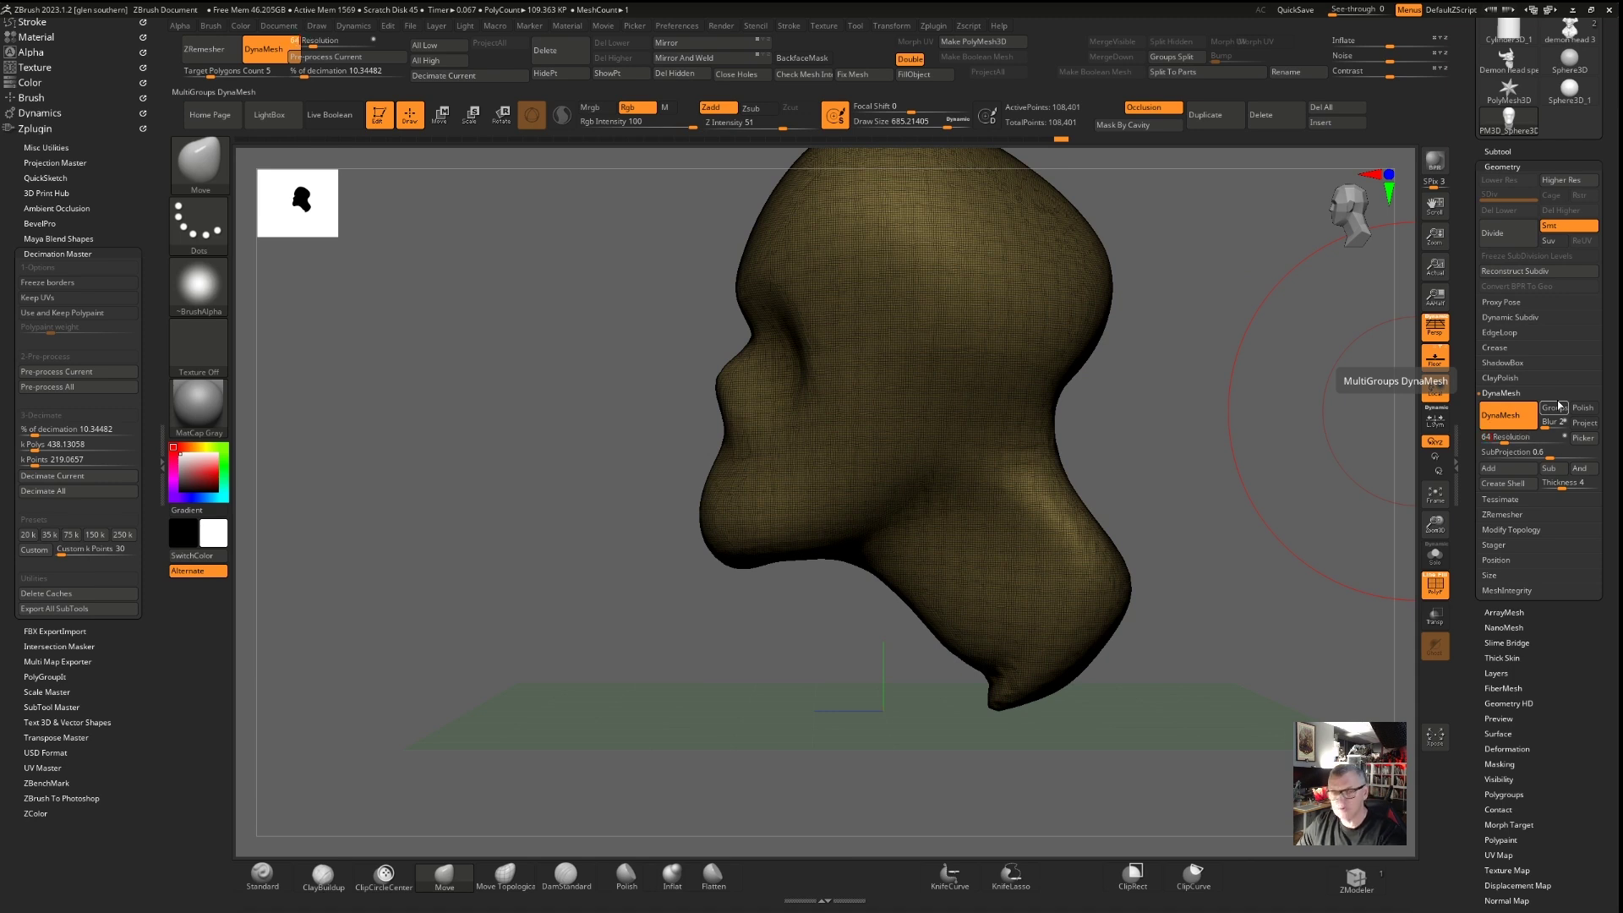
{"action": "left_click_drag", "start_coordinate": [562, 460], "coordinate": [641, 446]}
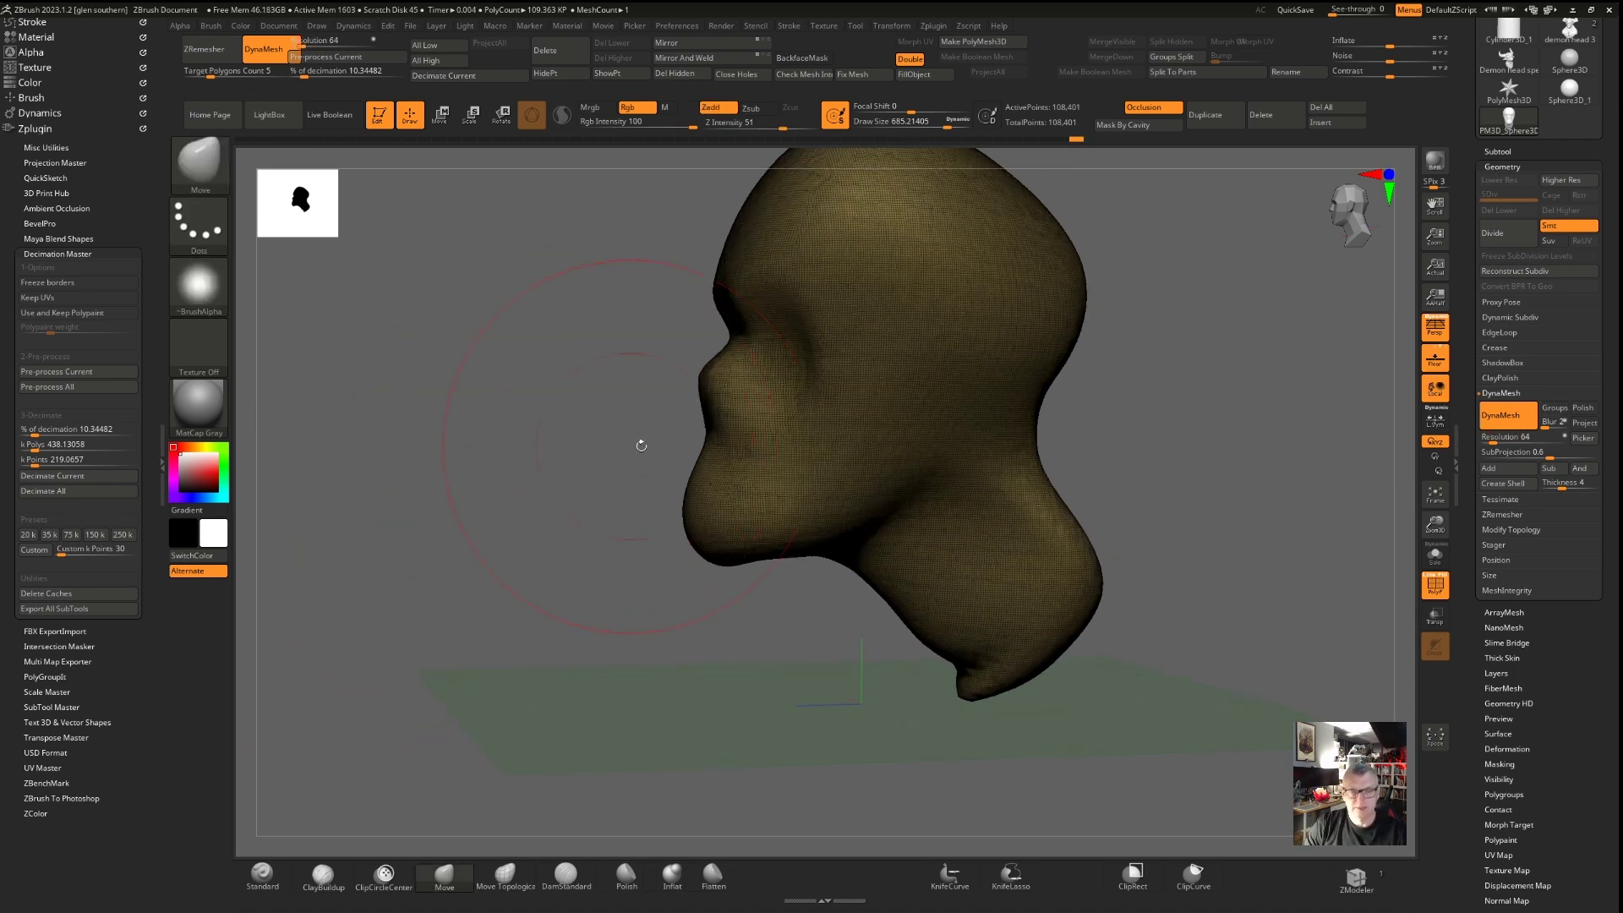
{"action": "mouse_move", "coordinate": [703, 542]}
{"action": "left_mouse_down"}
{"action": "mouse_move", "coordinate": [691, 528]}
{"action": "mouse_move", "coordinate": [727, 545]}
{"action": "left_mouse_up"}
{"action": "left_click_drag", "start_coordinate": [640, 480], "coordinate": [637, 464], "text": "shift"}
{"action": "left_click_drag", "start_coordinate": [727, 372], "coordinate": [713, 375]}
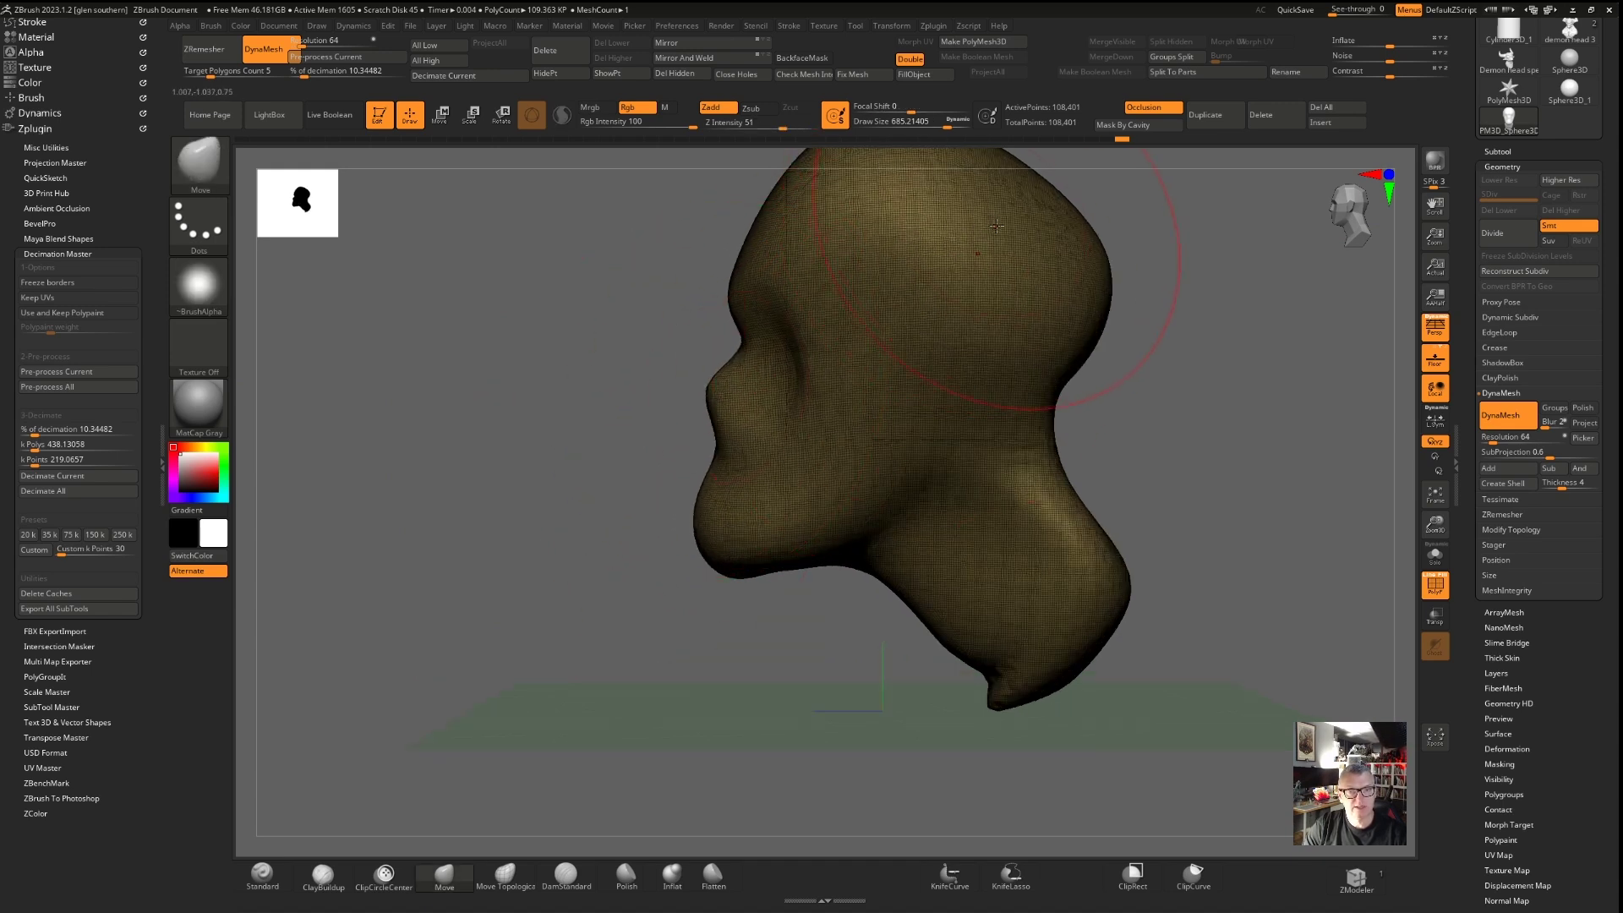
Remesh the head with DynaMesh at resolution 64
{"action": "right_click_drag", "start_coordinate": [996, 226], "coordinate": [1046, 448]}
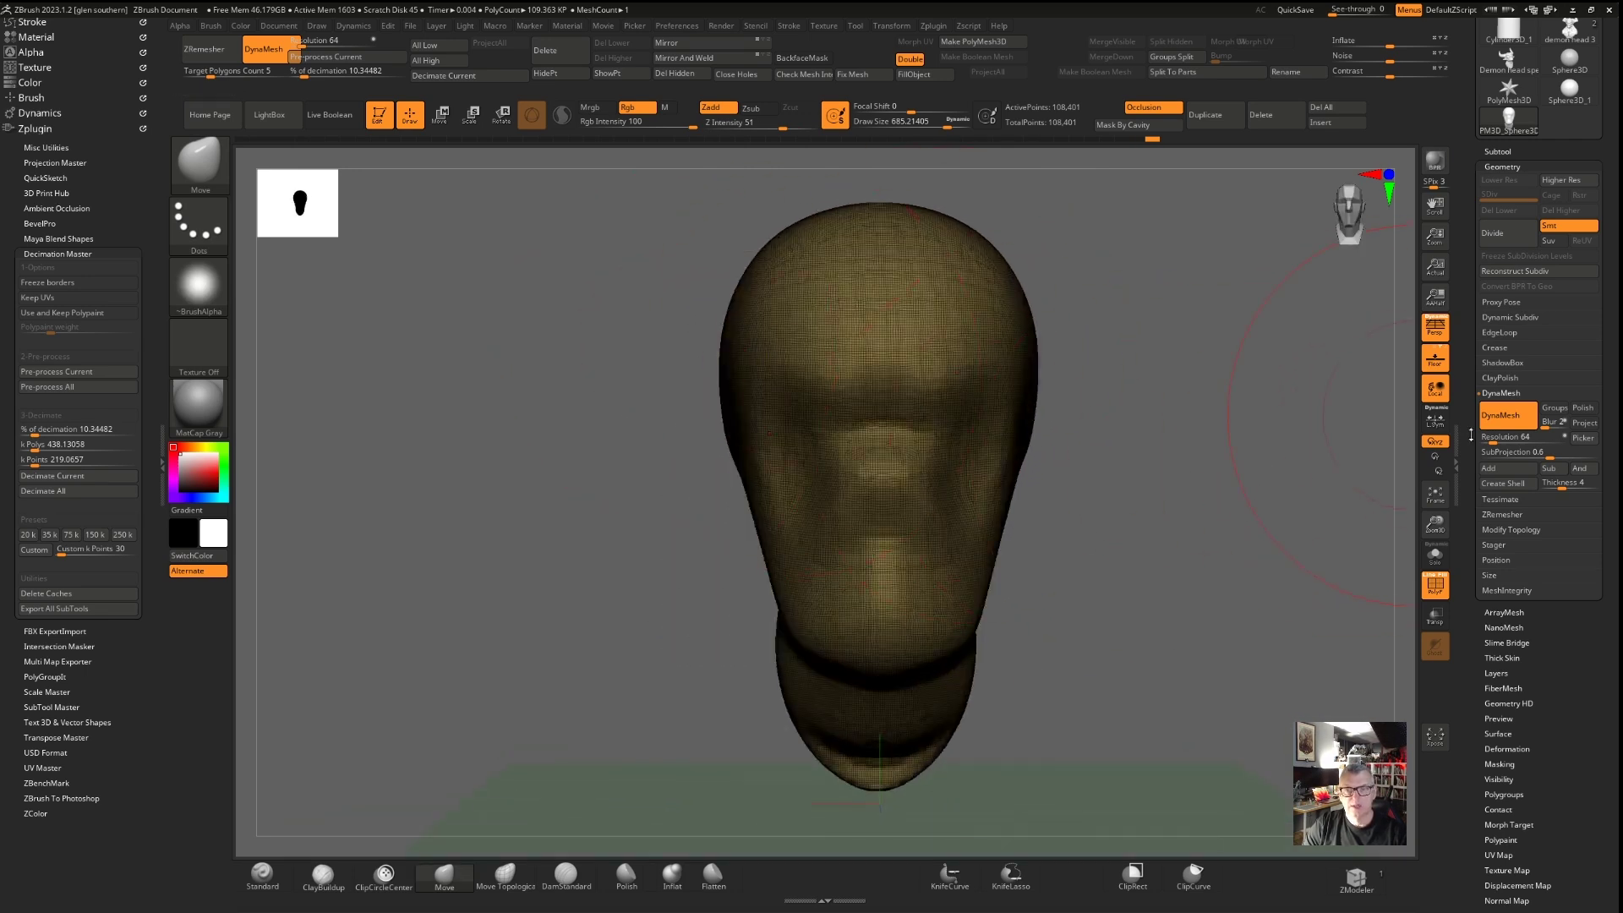
{"action": "left_click_drag", "start_coordinate": [584, 568], "coordinate": [626, 476], "text": "ctrl"}
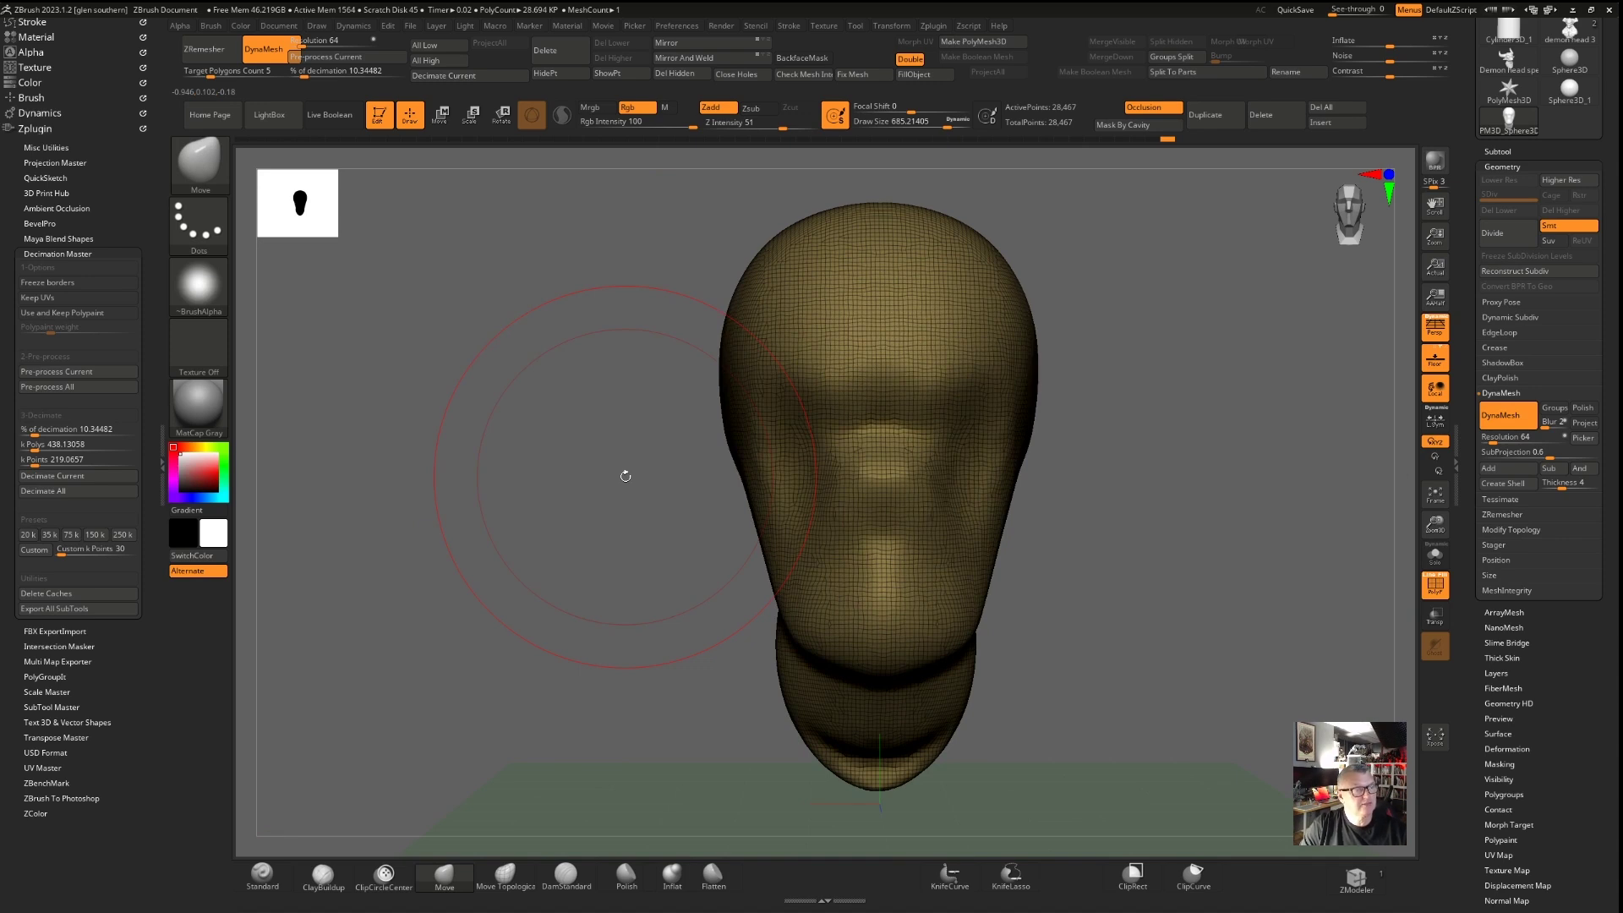
Switch to the ClayBuildup brush at a draw size of about 268 and build up strokes along the jawline and neck
{"action": "left_click_drag", "start_coordinate": [948, 125], "coordinate": [913, 124]}
{"action": "mouse_move", "coordinate": [794, 634]}
{"action": "right_mouse_down", "text": "alt"}
{"action": "mouse_move", "coordinate": [767, 473]}
{"action": "mouse_move", "coordinate": [763, 519]}
{"action": "right_mouse_up", "text": "alt"}
{"action": "left_click", "coordinate": [323, 875]}
{"action": "mouse_move", "coordinate": [670, 623]}
{"action": "right_mouse_down"}
{"action": "mouse_move", "coordinate": [850, 600]}
{"action": "mouse_move", "coordinate": [776, 677]}
{"action": "mouse_move", "coordinate": [771, 604]}
{"action": "right_mouse_up"}
{"action": "mouse_move", "coordinate": [892, 530]}
{"action": "left_mouse_down"}
{"action": "mouse_move", "coordinate": [869, 597]}
{"action": "mouse_move", "coordinate": [897, 592]}
{"action": "left_mouse_up"}
{"action": "left_click_drag", "start_coordinate": [729, 313], "coordinate": [801, 515]}
{"action": "left_click_drag", "start_coordinate": [736, 326], "coordinate": [824, 566]}
Hide the wireframe and examine the clay strokes on the jaw and neck from a three-quarter view
{"action": "right_click_drag", "start_coordinate": [833, 583], "coordinate": [852, 718], "text": "alt"}
{"action": "mouse_move", "coordinate": [1095, 431]}
{"action": "left_mouse_down"}
{"action": "mouse_move", "coordinate": [895, 425]}
{"action": "mouse_move", "coordinate": [791, 279]}
{"action": "mouse_move", "coordinate": [1018, 449]}
{"action": "left_mouse_up"}
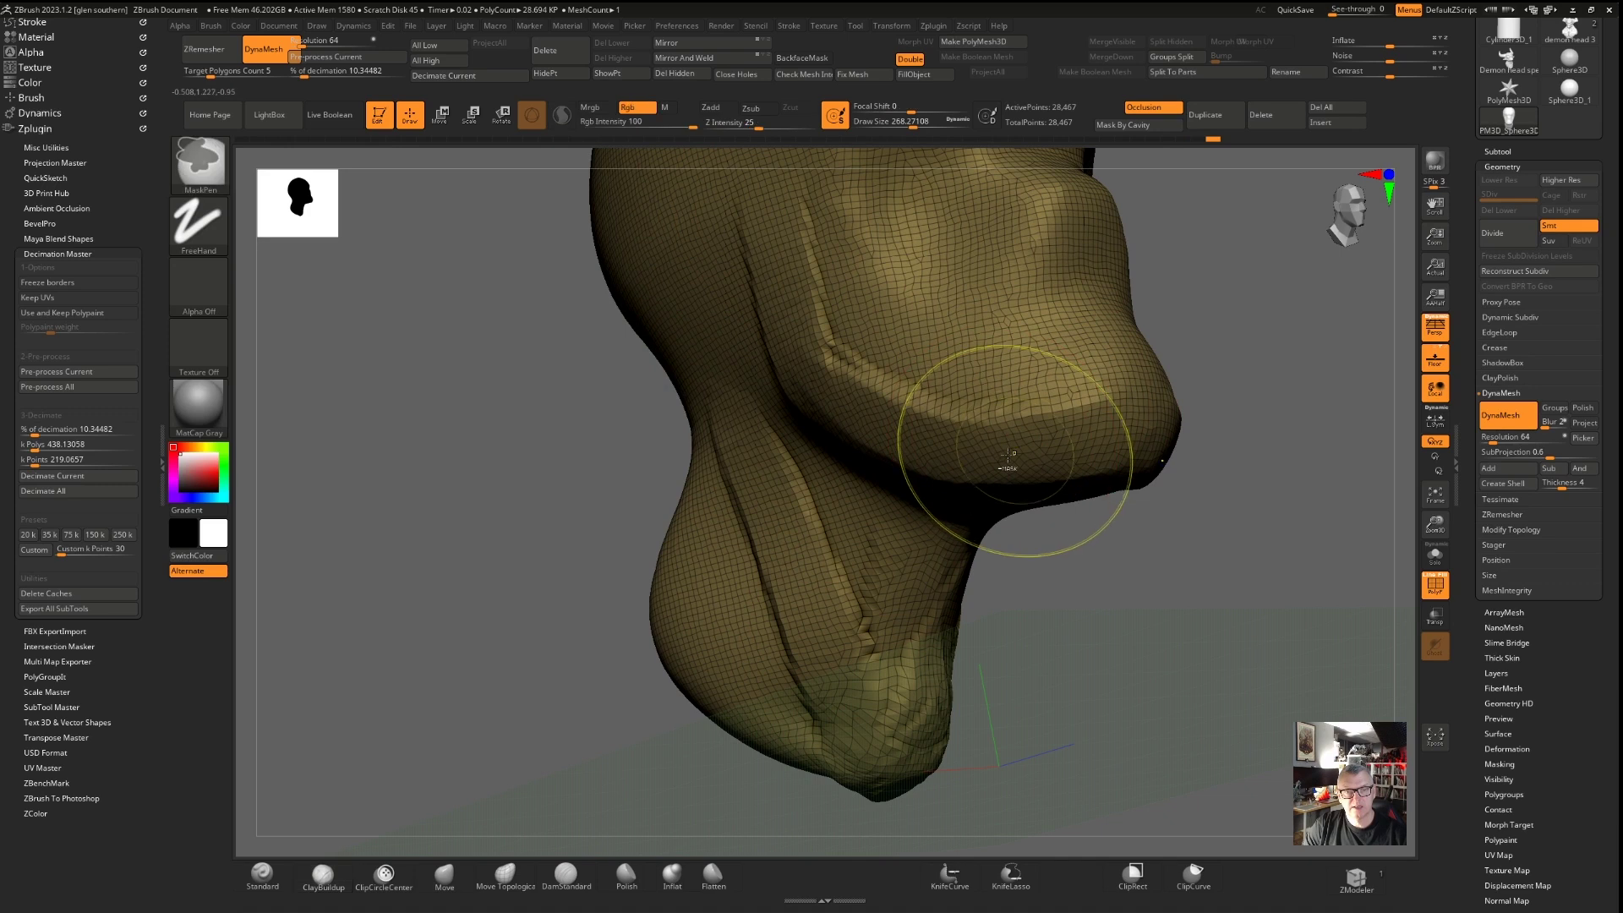
{"action": "right_click_drag", "start_coordinate": [1018, 448], "coordinate": [997, 397], "text": "ctrl"}
{"action": "right_click_drag", "start_coordinate": [727, 456], "coordinate": [663, 513]}
{"action": "key", "text": "shift+f"}
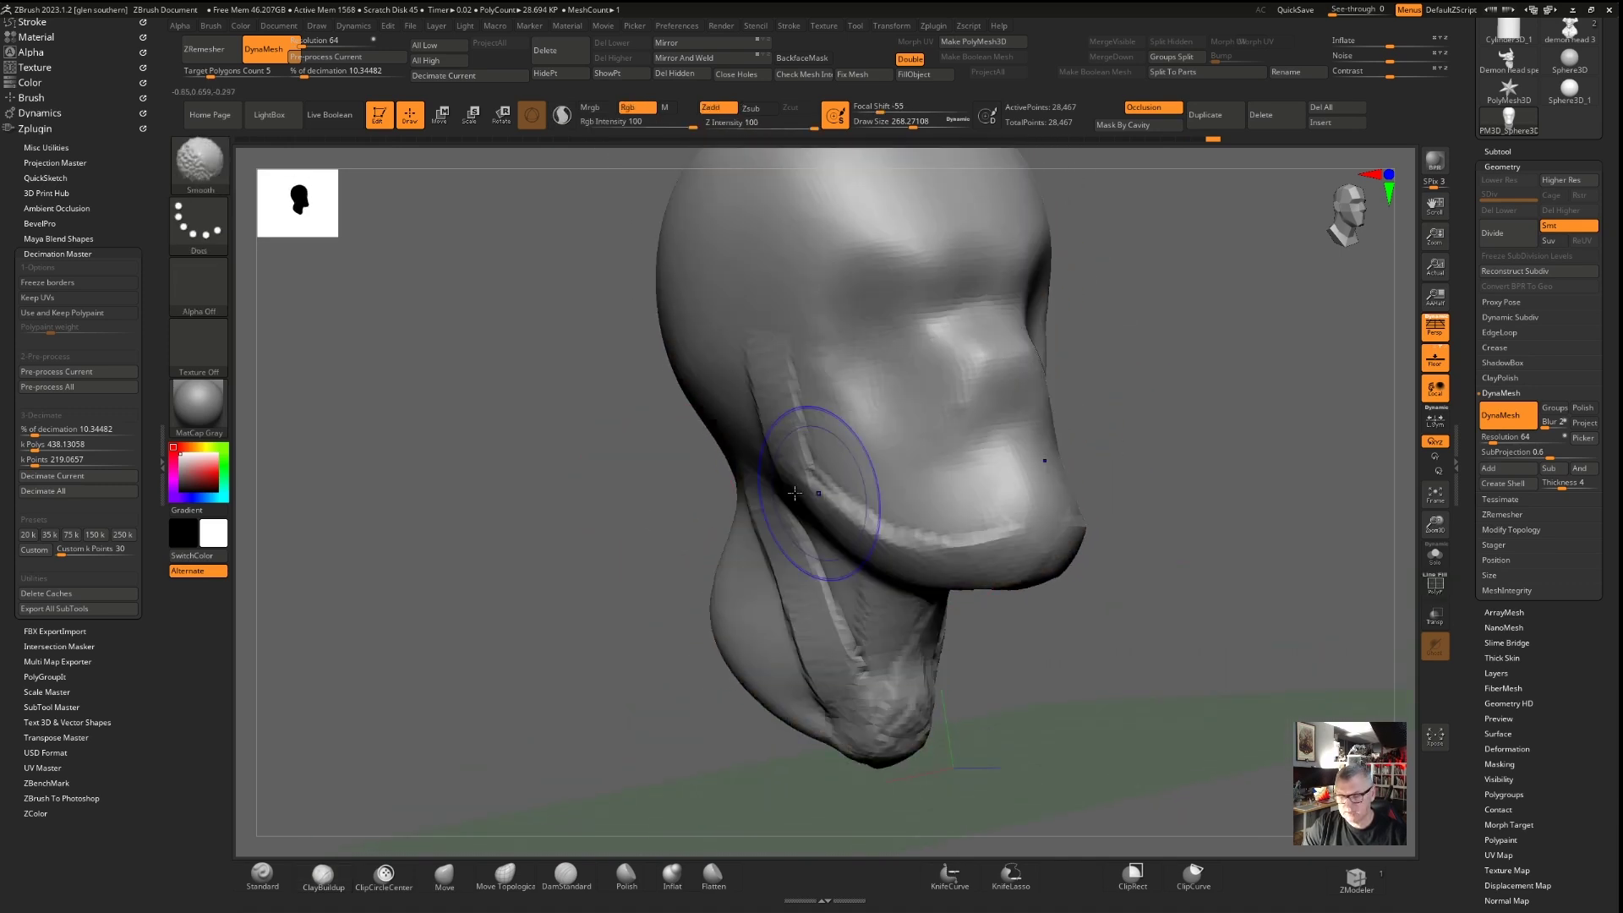
Build up the rear of the jaw and the side of the neck with ClayBuildup, reducing the draw size to about 197
{"action": "right_click_drag", "start_coordinate": [815, 471], "coordinate": [681, 471]}
{"action": "left_click_drag", "start_coordinate": [962, 524], "coordinate": [830, 301]}
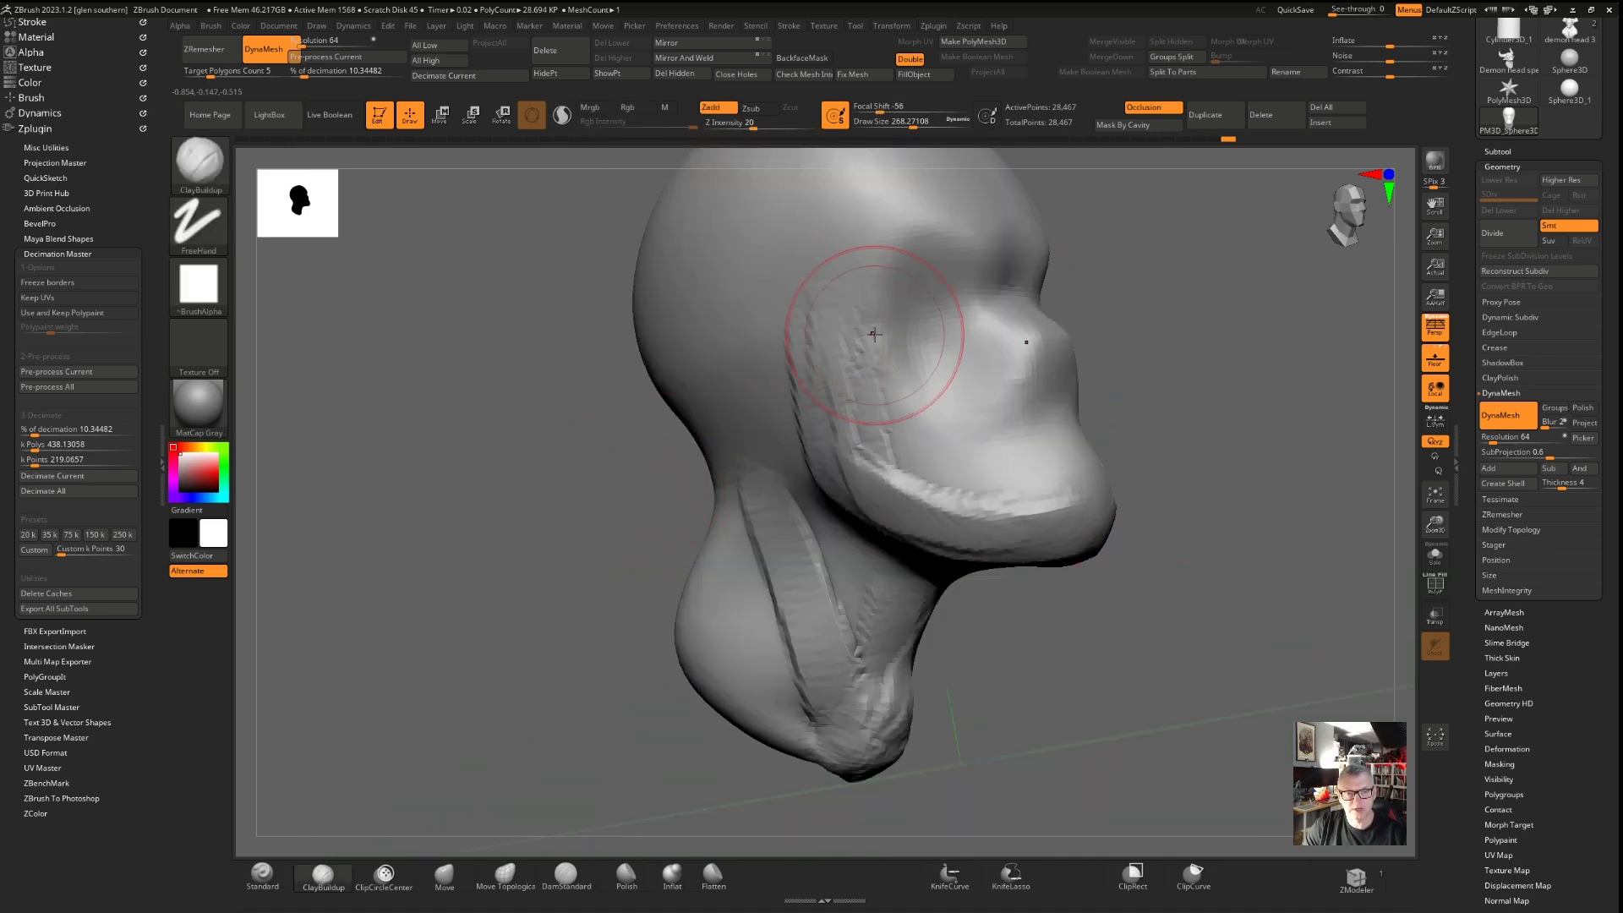
{"action": "left_click_drag", "start_coordinate": [923, 121], "coordinate": [911, 121]}
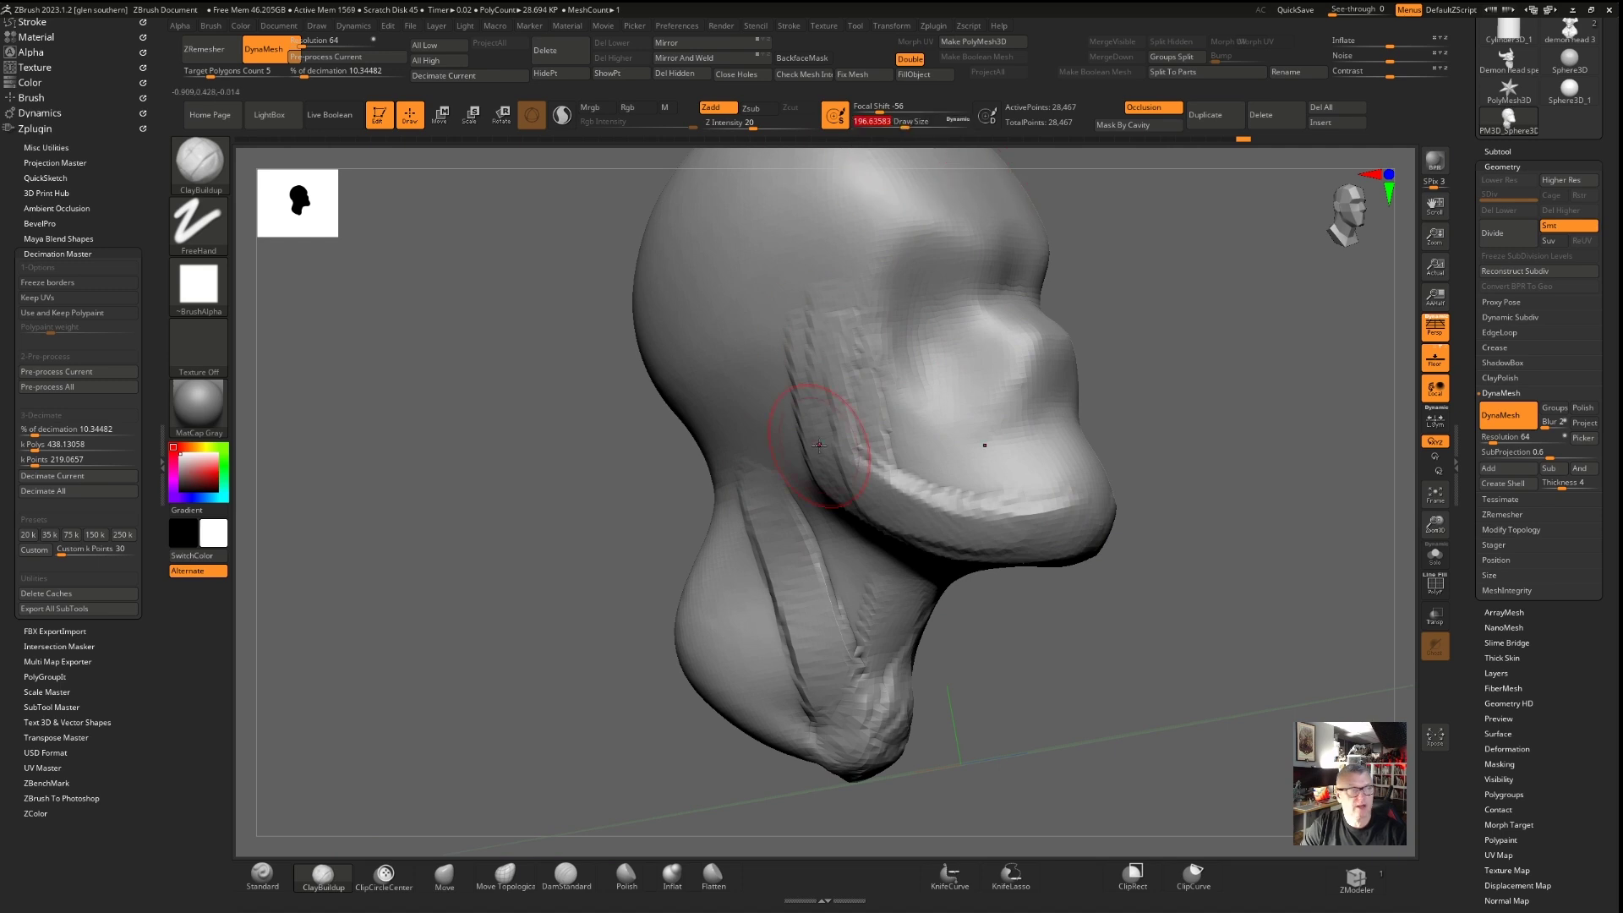
{"action": "left_click_drag", "start_coordinate": [525, 425], "coordinate": [575, 479]}
{"action": "left_click_drag", "start_coordinate": [749, 461], "coordinate": [824, 765]}
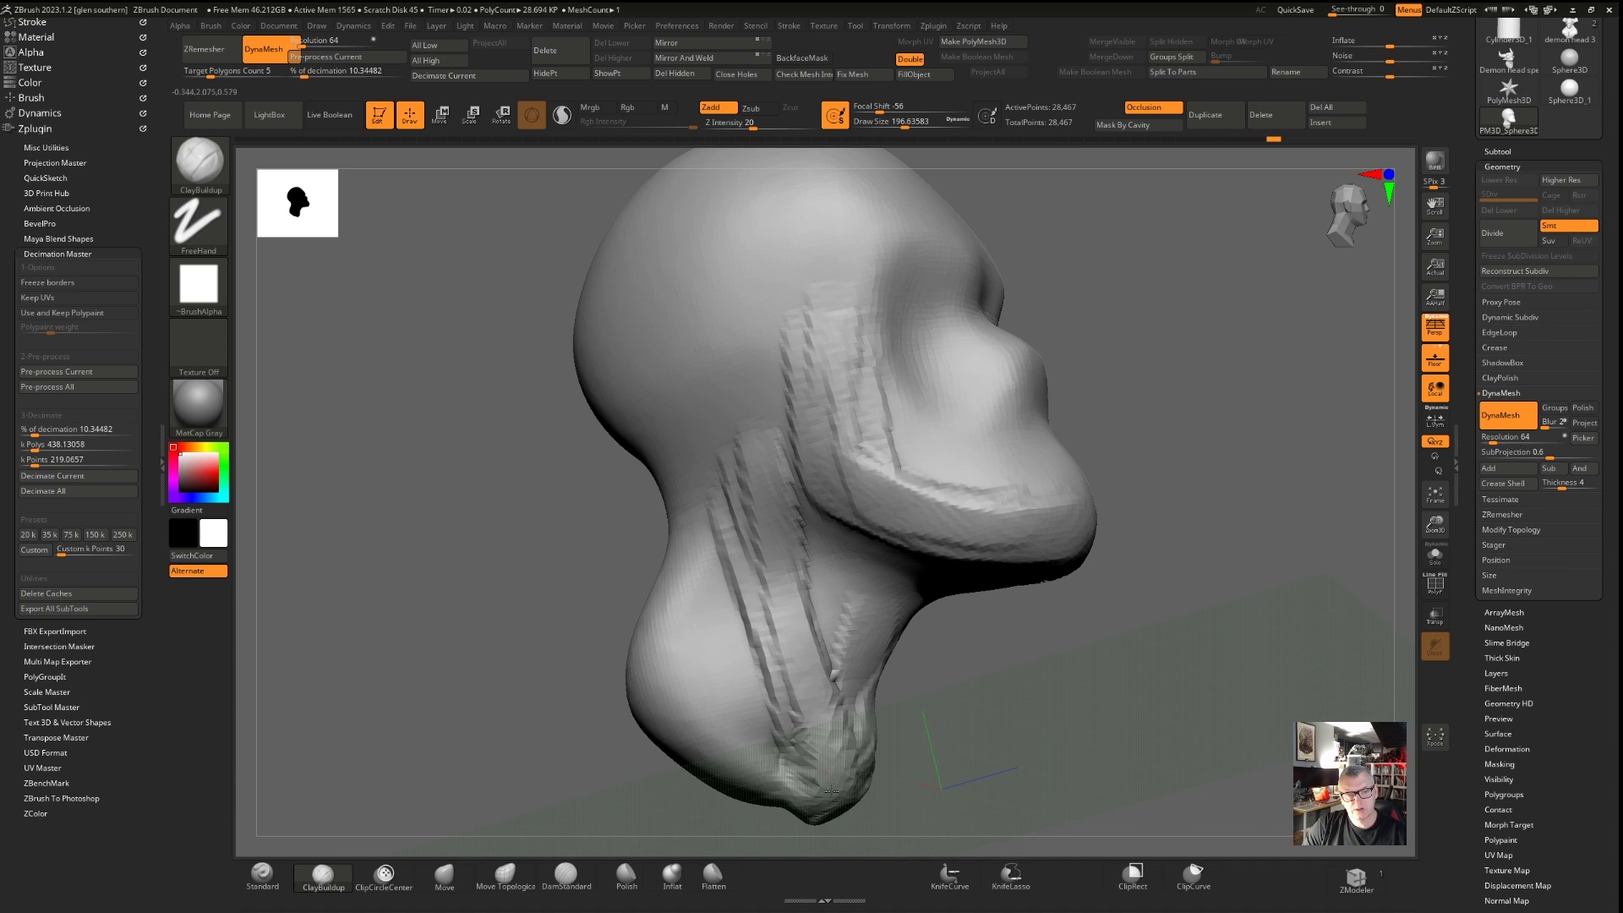
Lay ClayBuildup strokes behind the jaw, on the throat and around the base of the neck
{"action": "left_click_drag", "start_coordinate": [752, 409], "coordinate": [775, 475]}
{"action": "left_click_drag", "start_coordinate": [737, 386], "coordinate": [744, 475]}
{"action": "left_click_drag", "start_coordinate": [890, 767], "coordinate": [896, 608]}
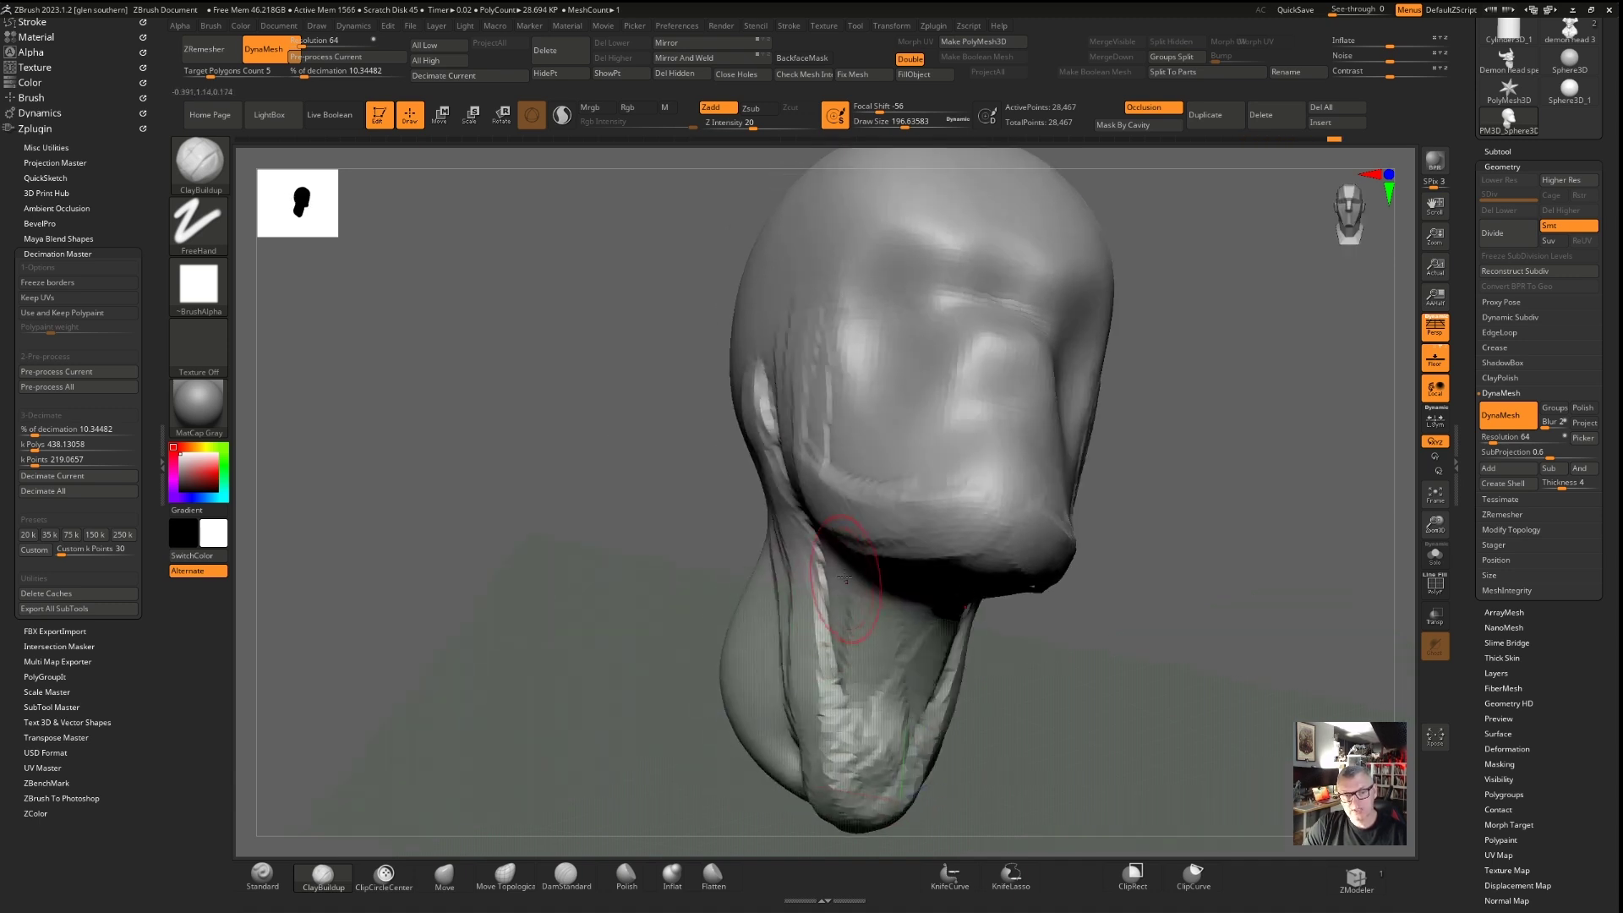
{"action": "left_click_drag", "start_coordinate": [723, 581], "coordinate": [795, 554]}
{"action": "mouse_move", "coordinate": [799, 792]}
{"action": "left_mouse_down"}
{"action": "mouse_move", "coordinate": [693, 712]}
{"action": "mouse_move", "coordinate": [812, 806]}
{"action": "left_mouse_up"}
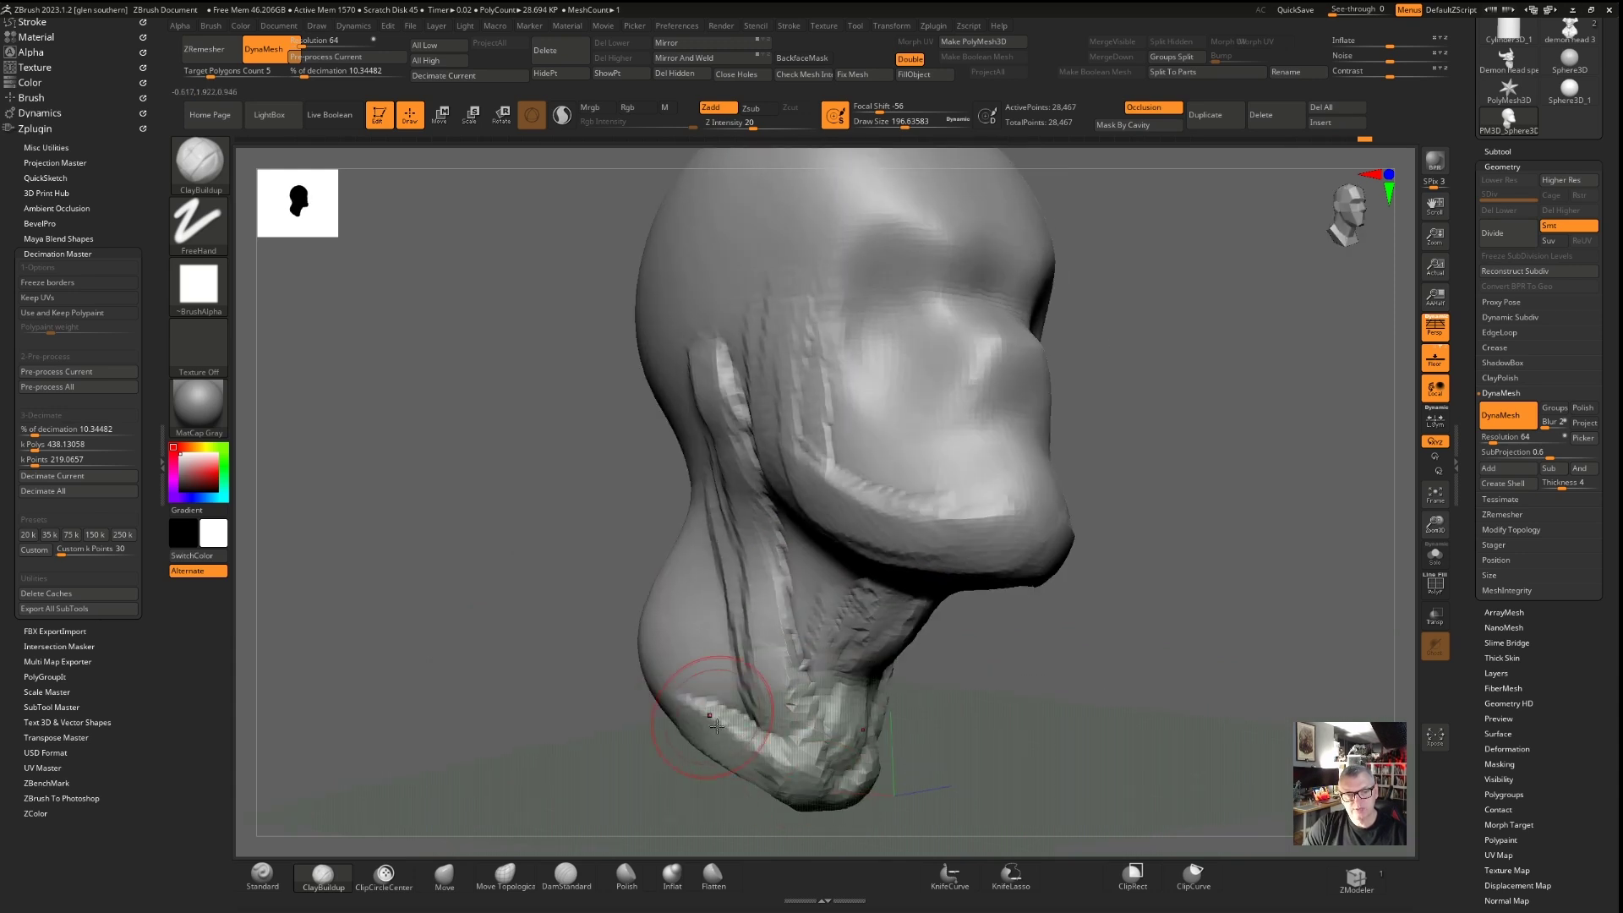
Build up the nose, mouth area and brow ridges with ClayBuildup and define the eye sockets
{"action": "left_click_drag", "start_coordinate": [577, 561], "coordinate": [494, 499]}
{"action": "left_click_drag", "start_coordinate": [861, 455], "coordinate": [828, 474]}
{"action": "left_click_drag", "start_coordinate": [678, 347], "coordinate": [676, 541]}
{"action": "mouse_move", "coordinate": [811, 452]}
{"action": "left_mouse_down"}
{"action": "mouse_move", "coordinate": [862, 491]}
{"action": "mouse_move", "coordinate": [892, 481]}
{"action": "left_mouse_up"}
{"action": "mouse_move", "coordinate": [870, 362]}
{"action": "left_mouse_down"}
{"action": "mouse_move", "coordinate": [896, 342]}
{"action": "mouse_move", "coordinate": [925, 380]}
{"action": "mouse_move", "coordinate": [908, 360]}
{"action": "left_mouse_up"}
{"action": "mouse_move", "coordinate": [739, 282]}
{"action": "left_mouse_down"}
{"action": "mouse_move", "coordinate": [815, 292]}
{"action": "mouse_move", "coordinate": [795, 305]}
{"action": "mouse_move", "coordinate": [813, 276]}
{"action": "mouse_move", "coordinate": [784, 215]}
{"action": "left_mouse_up"}
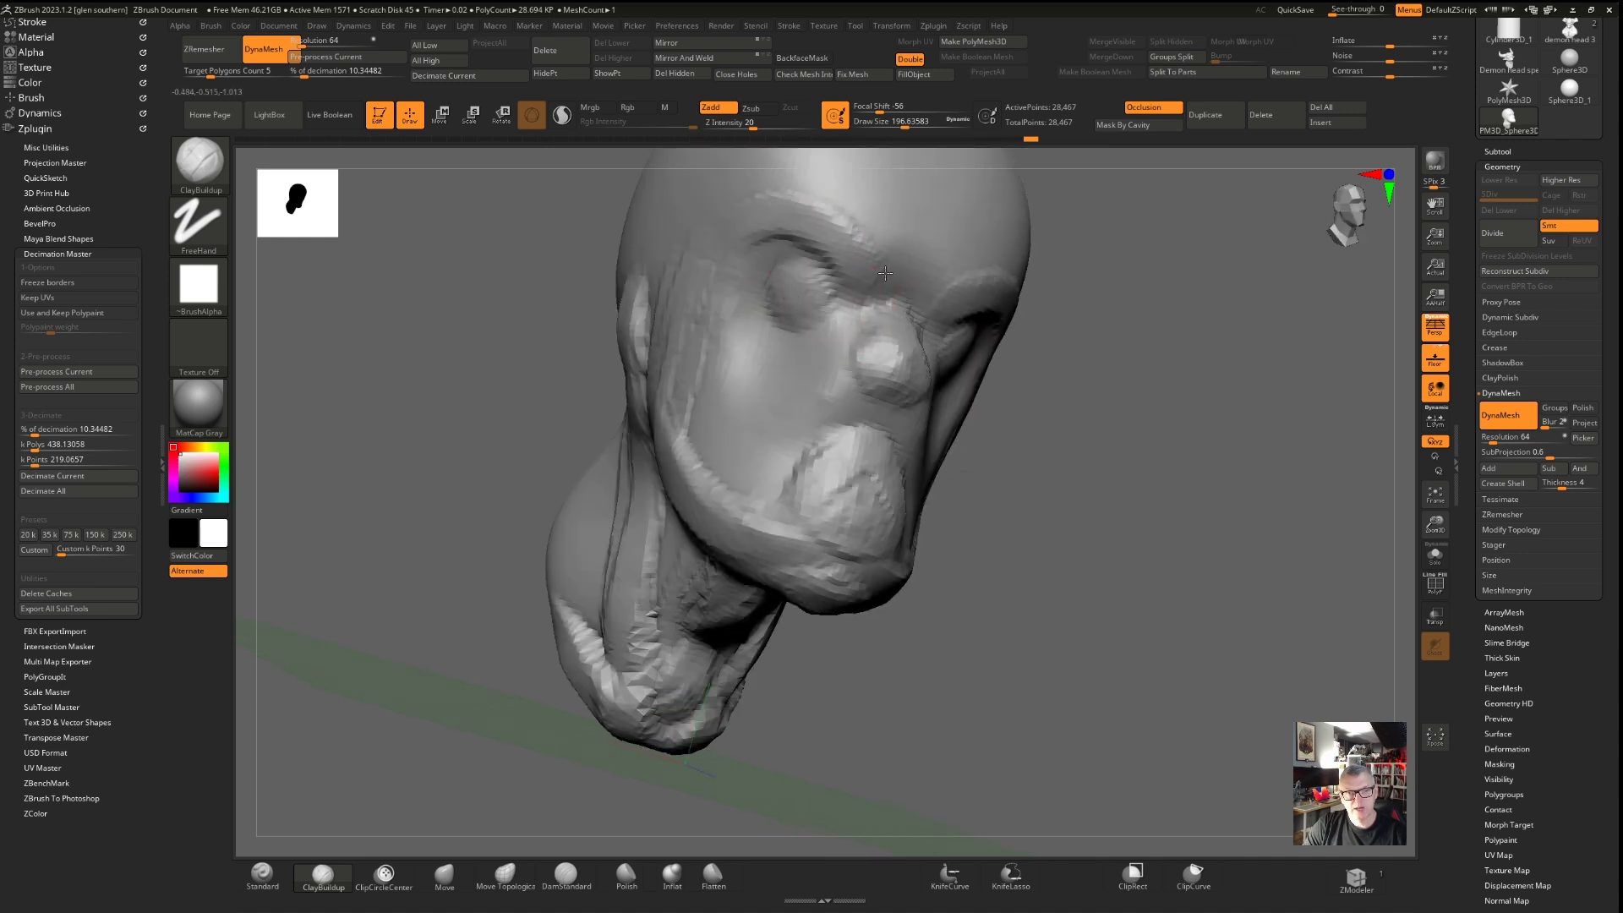
Smooth the brow strokes and refine the nose and its bridge between the eye sockets
{"action": "left_click_drag", "start_coordinate": [885, 273], "coordinate": [900, 292]}
{"action": "mouse_move", "coordinate": [779, 213]}
{"action": "left_mouse_down", "text": "shift"}
{"action": "mouse_move", "coordinate": [833, 210]}
{"action": "mouse_move", "coordinate": [905, 284]}
{"action": "left_mouse_up", "text": "shift"}
{"action": "left_click_drag", "start_coordinate": [575, 311], "coordinate": [514, 318]}
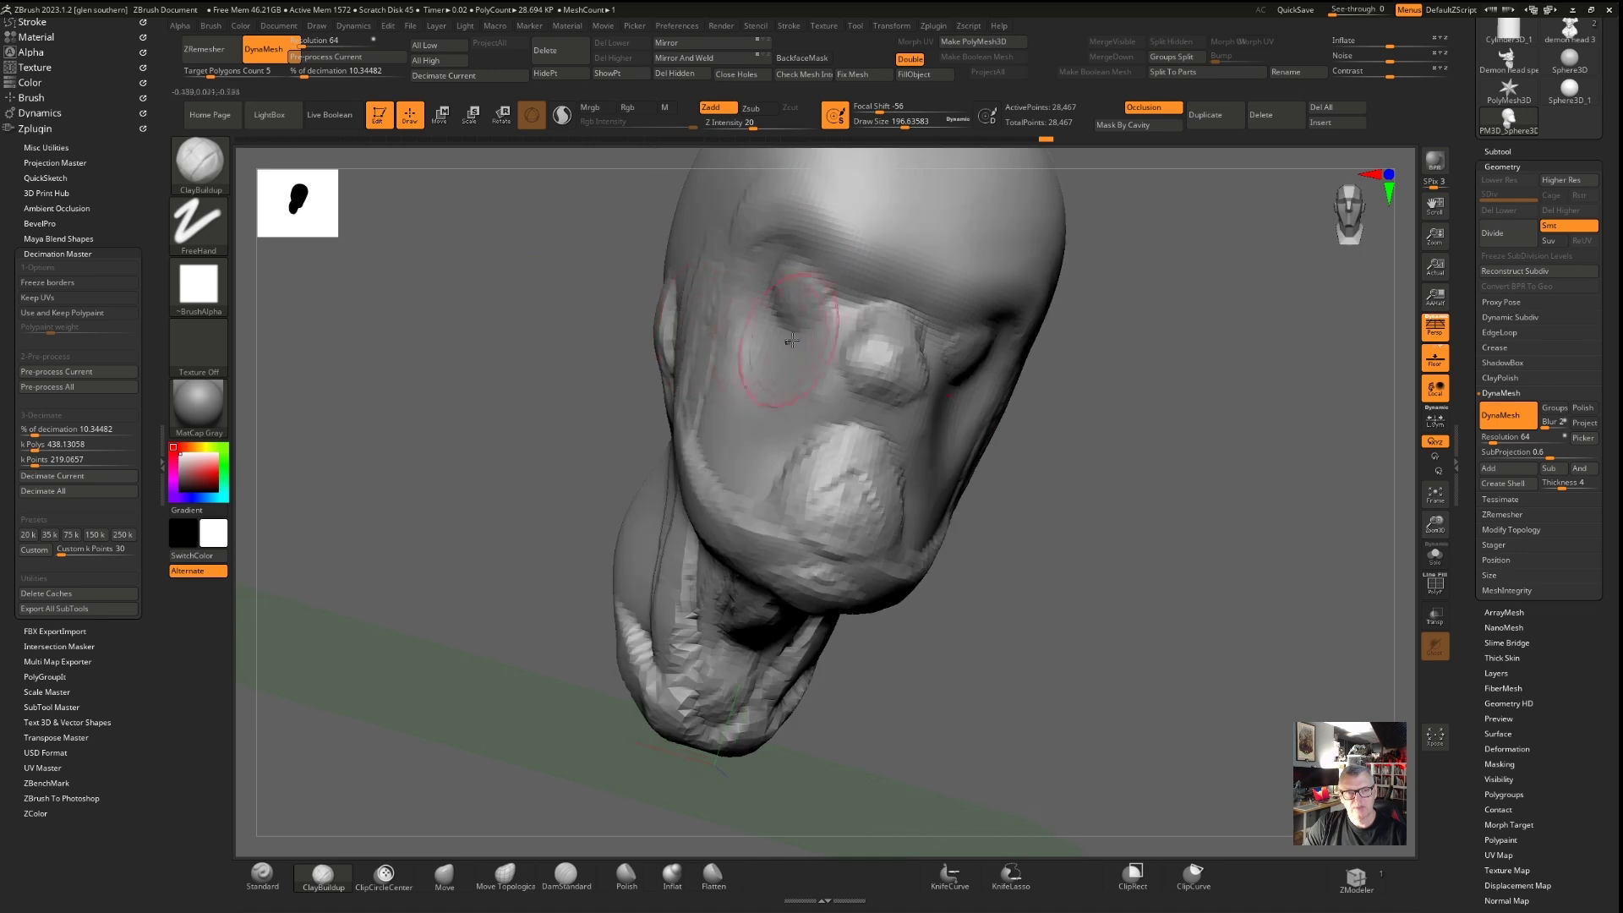
{"action": "left_click_drag", "start_coordinate": [886, 363], "coordinate": [880, 365]}
{"action": "right_click_drag", "start_coordinate": [778, 404], "coordinate": [786, 484], "text": "alt"}
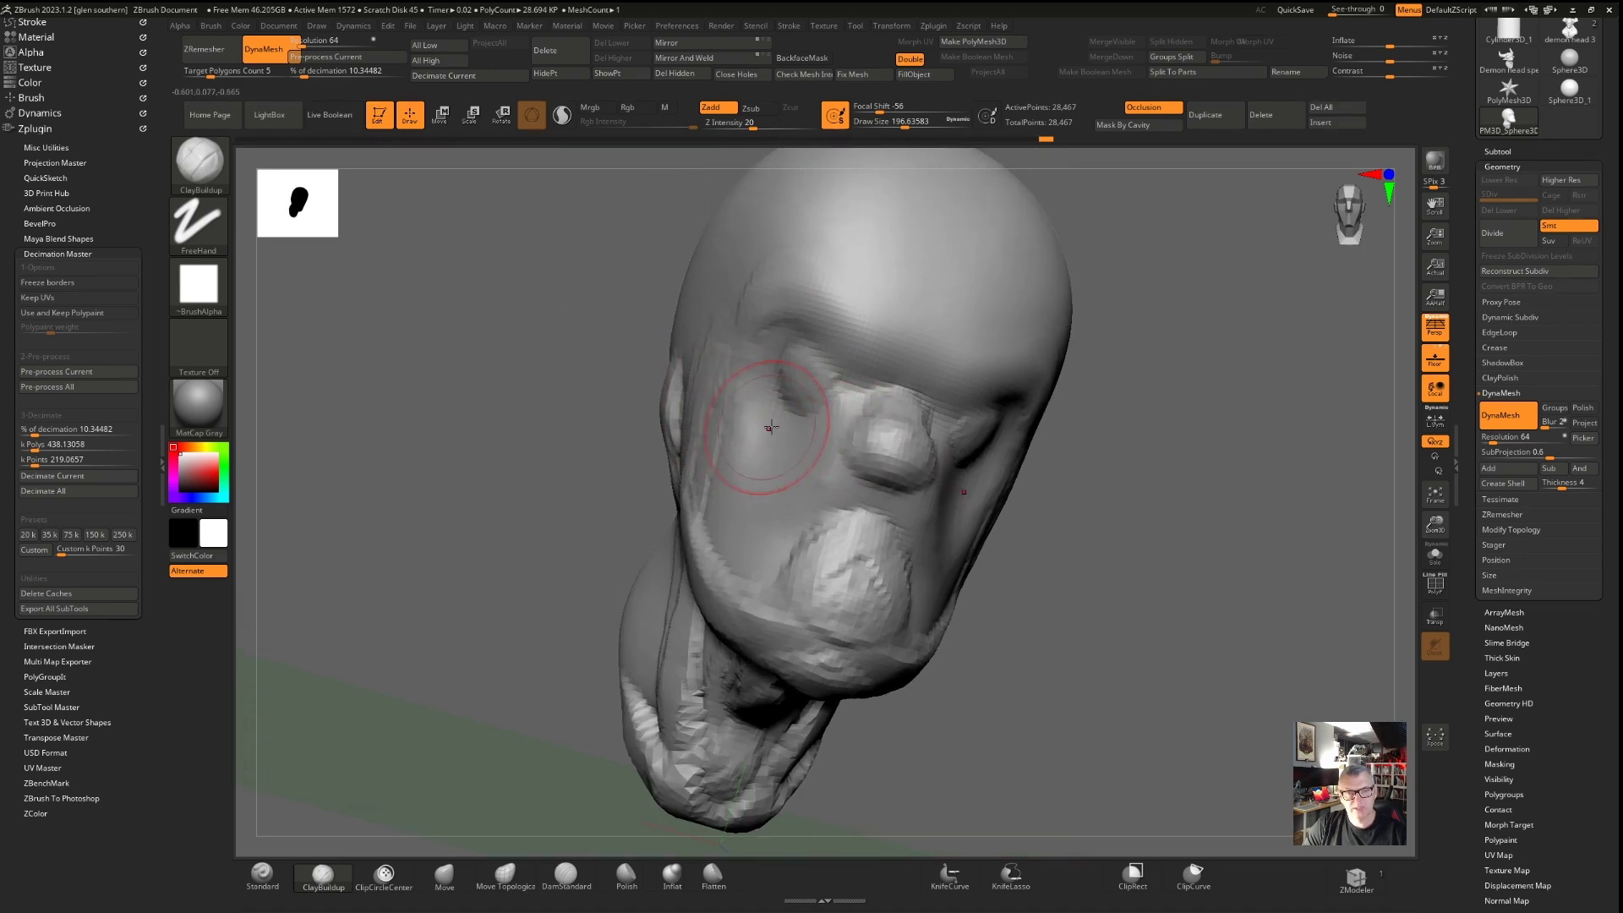
{"action": "mouse_move", "coordinate": [880, 424]}
{"action": "left_mouse_down", "text": "shift"}
{"action": "mouse_move", "coordinate": [870, 583]}
{"action": "mouse_move", "coordinate": [725, 519]}
{"action": "left_mouse_up", "text": "shift"}
Smooth the clay strokes on the jaw and neck and shape the cheek and temple on the side of the head
{"action": "mouse_move", "coordinate": [600, 520]}
{"action": "left_mouse_down"}
{"action": "mouse_move", "coordinate": [591, 431]}
{"action": "mouse_move", "coordinate": [688, 652]}
{"action": "left_mouse_up"}
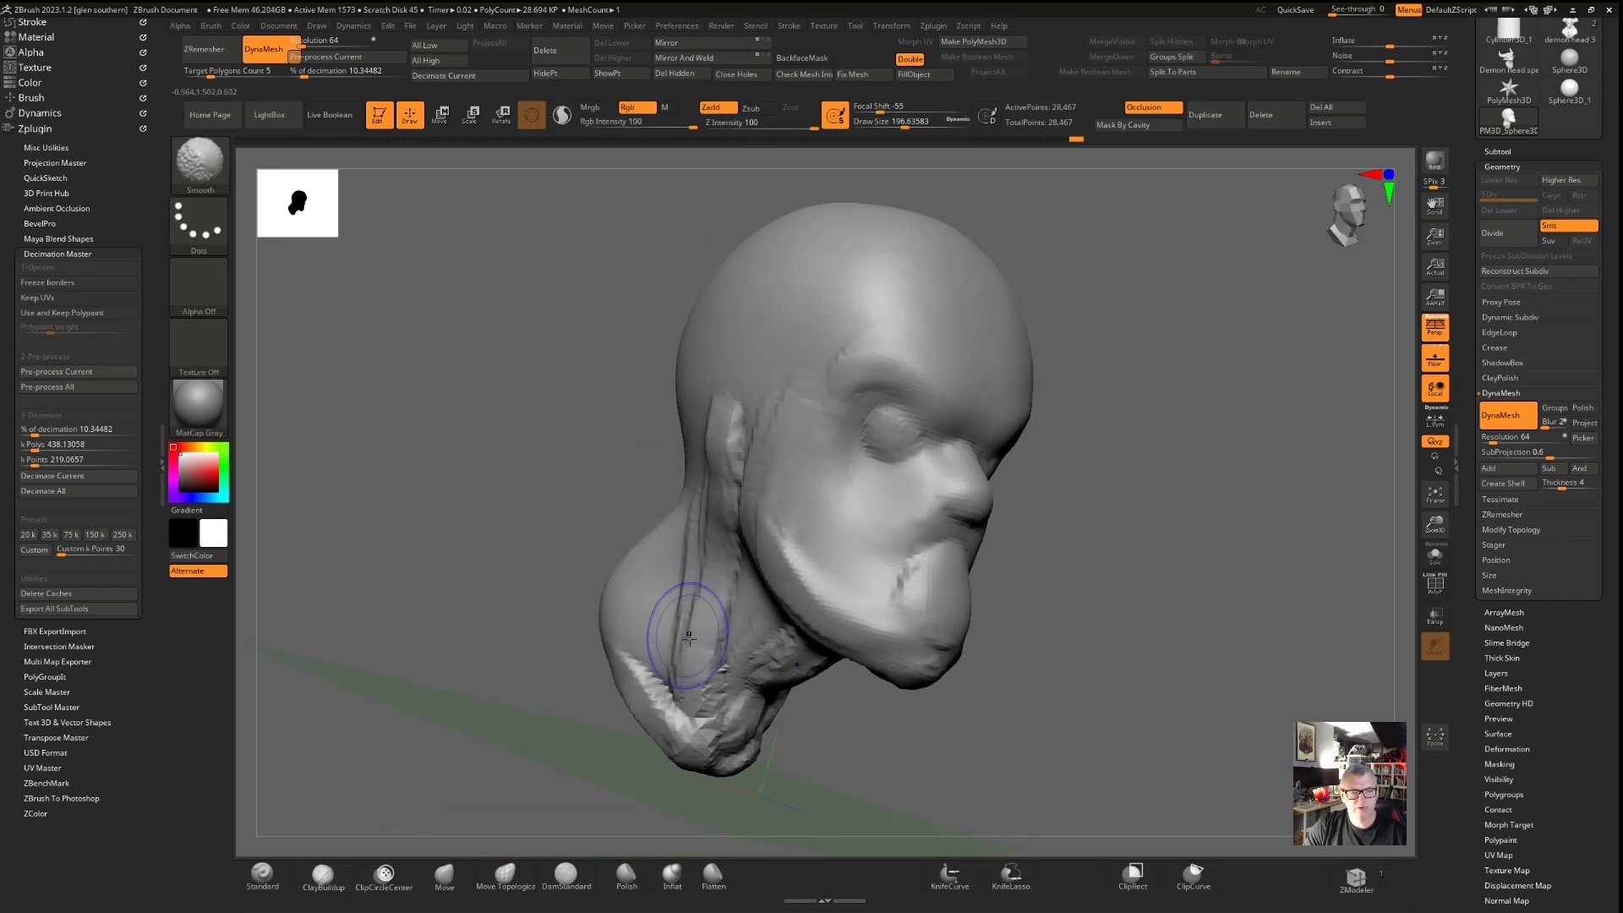
{"action": "mouse_move", "coordinate": [691, 446]}
{"action": "left_mouse_down"}
{"action": "mouse_move", "coordinate": [550, 381]}
{"action": "mouse_move", "coordinate": [743, 440]}
{"action": "mouse_move", "coordinate": [837, 405]}
{"action": "mouse_move", "coordinate": [726, 389]}
{"action": "mouse_move", "coordinate": [808, 425]}
{"action": "mouse_move", "coordinate": [814, 453]}
{"action": "mouse_move", "coordinate": [894, 499]}
{"action": "mouse_move", "coordinate": [887, 516]}
{"action": "mouse_move", "coordinate": [715, 384]}
{"action": "mouse_move", "coordinate": [731, 435]}
{"action": "left_mouse_up"}
{"action": "left_click_drag", "start_coordinate": [803, 448], "coordinate": [827, 525], "text": "shift"}
{"action": "mouse_move", "coordinate": [754, 345]}
{"action": "left_mouse_down"}
{"action": "mouse_move", "coordinate": [898, 319]}
{"action": "mouse_move", "coordinate": [769, 313]}
{"action": "mouse_move", "coordinate": [735, 242]}
{"action": "mouse_move", "coordinate": [698, 359]}
{"action": "mouse_move", "coordinate": [744, 245]}
{"action": "mouse_move", "coordinate": [862, 491]}
{"action": "mouse_move", "coordinate": [724, 532]}
{"action": "mouse_move", "coordinate": [584, 515]}
{"action": "mouse_move", "coordinate": [598, 512]}
{"action": "left_mouse_up"}
{"action": "left_click_drag", "start_coordinate": [697, 418], "coordinate": [638, 432], "text": "alt"}
{"action": "mouse_move", "coordinate": [804, 344]}
{"action": "left_mouse_down"}
{"action": "mouse_move", "coordinate": [900, 351]}
{"action": "mouse_move", "coordinate": [822, 348]}
{"action": "mouse_move", "coordinate": [813, 391]}
{"action": "mouse_move", "coordinate": [813, 440]}
{"action": "mouse_move", "coordinate": [908, 399]}
{"action": "mouse_move", "coordinate": [875, 368]}
{"action": "mouse_move", "coordinate": [876, 486]}
{"action": "left_mouse_up"}
{"action": "mouse_move", "coordinate": [737, 528]}
{"action": "right_mouse_down", "text": "ctrl"}
{"action": "mouse_move", "coordinate": [726, 445]}
{"action": "mouse_move", "coordinate": [705, 495]}
{"action": "right_mouse_up", "text": "ctrl"}
{"action": "right_click_drag", "start_coordinate": [626, 428], "coordinate": [837, 372], "text": "shift"}
{"action": "right_click_drag", "start_coordinate": [835, 292], "coordinate": [831, 339], "text": "ctrl"}
{"action": "right_click_drag", "start_coordinate": [831, 339], "coordinate": [881, 354], "text": "alt"}
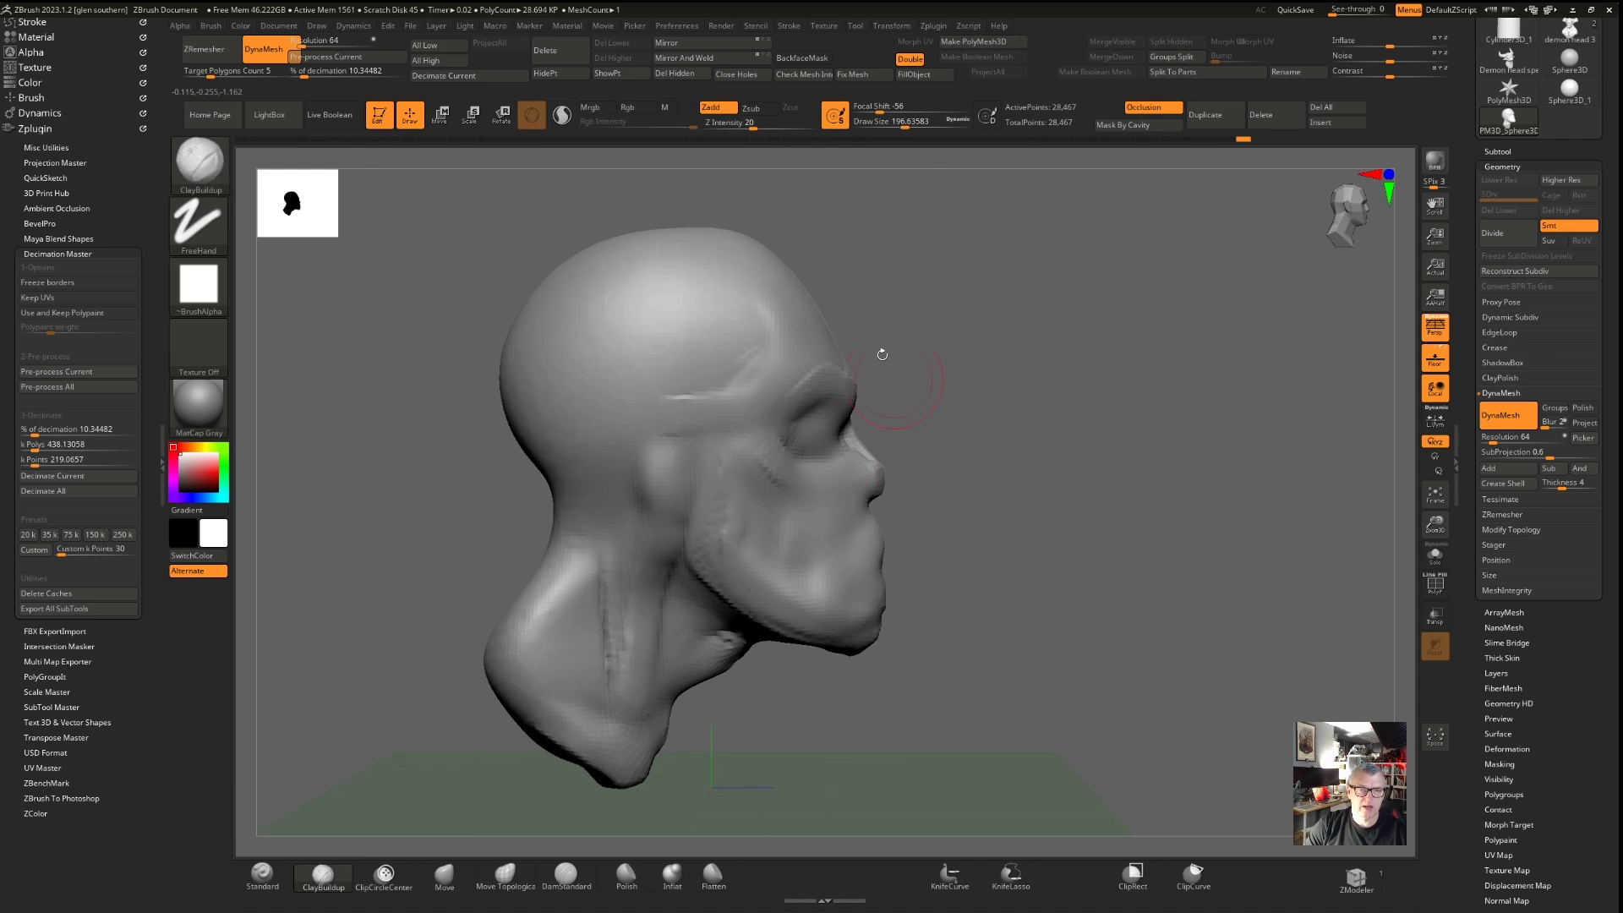
Switch to the Move brush at a draw size of about 888 and pull the forehead forward and the neck's back outward
{"action": "left_click", "coordinate": [454, 870]}
{"action": "left_click", "coordinate": [960, 125]}
{"action": "left_click_drag", "start_coordinate": [821, 303], "coordinate": [852, 292]}
{"action": "left_click_drag", "start_coordinate": [575, 664], "coordinate": [524, 703]}
Show the wireframe and examine the shape and mesh of the head and neck from several angles
{"action": "key", "text": "shift+f"}
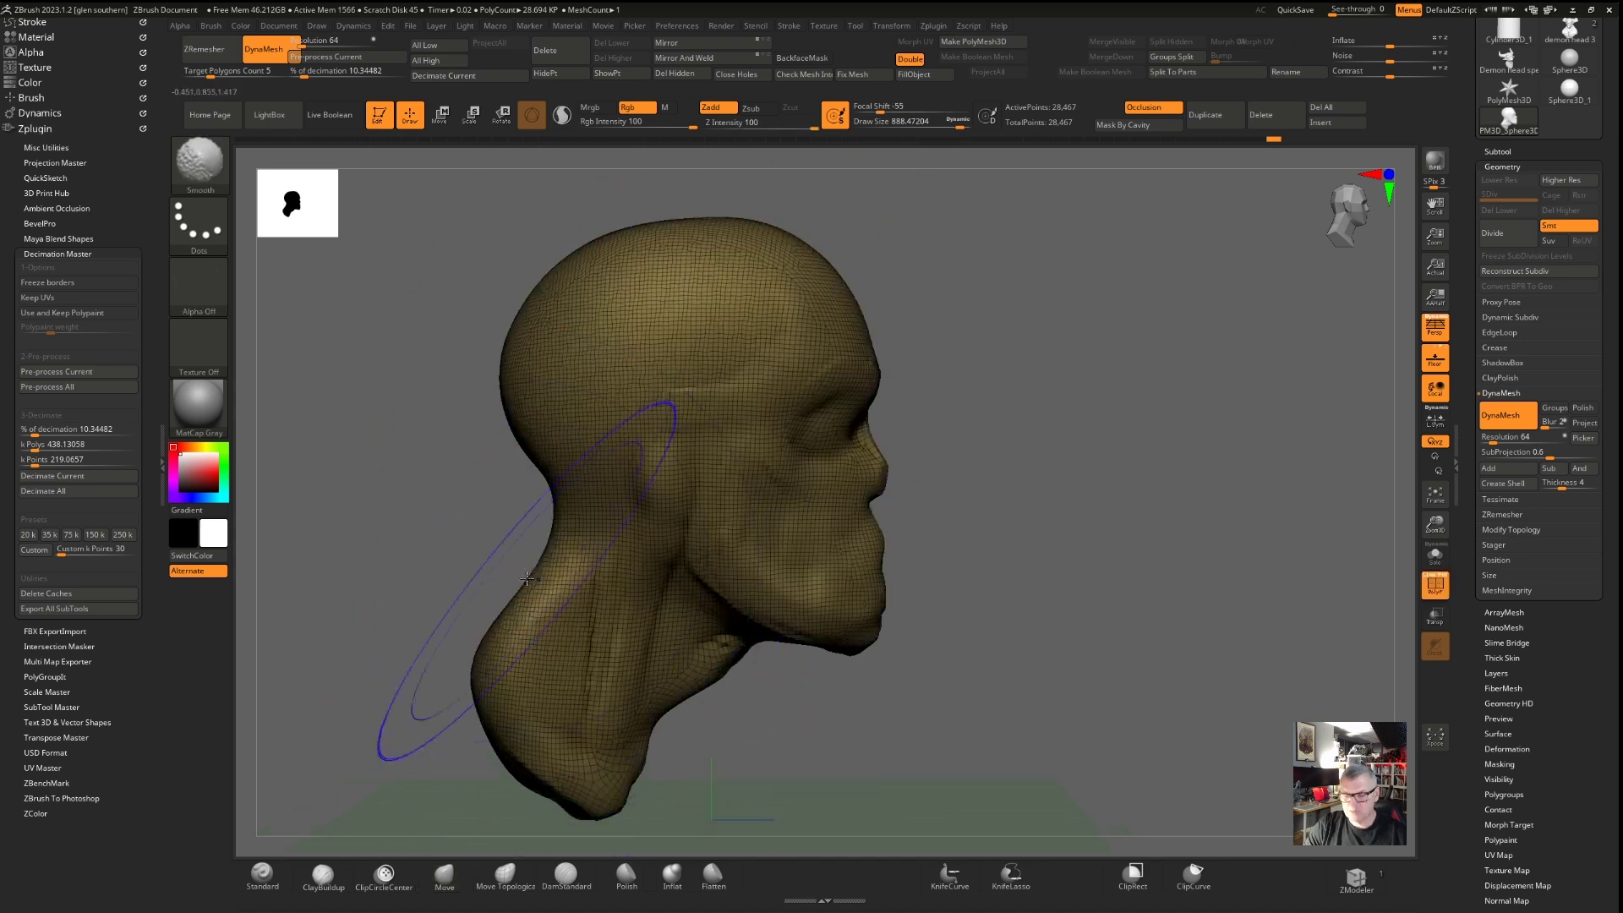
{"action": "right_click_drag", "start_coordinate": [1010, 467], "coordinate": [1028, 539]}
{"action": "right_click_drag", "start_coordinate": [708, 433], "coordinate": [711, 486], "text": "ctrl"}
{"action": "right_click_drag", "start_coordinate": [942, 424], "coordinate": [934, 364], "text": "ctrl"}
{"action": "left_click_drag", "start_coordinate": [667, 443], "coordinate": [849, 571]}
{"action": "right_click_drag", "start_coordinate": [1027, 585], "coordinate": [832, 461], "text": "alt"}
{"action": "mouse_move", "coordinate": [820, 515]}
{"action": "right_mouse_down", "text": "ctrl"}
{"action": "mouse_move", "coordinate": [822, 579]}
{"action": "mouse_move", "coordinate": [807, 507]}
{"action": "right_mouse_up", "text": "ctrl"}
{"action": "right_click_drag", "start_coordinate": [621, 422], "coordinate": [621, 537]}
{"action": "right_click_drag", "start_coordinate": [695, 480], "coordinate": [716, 532], "text": "alt"}
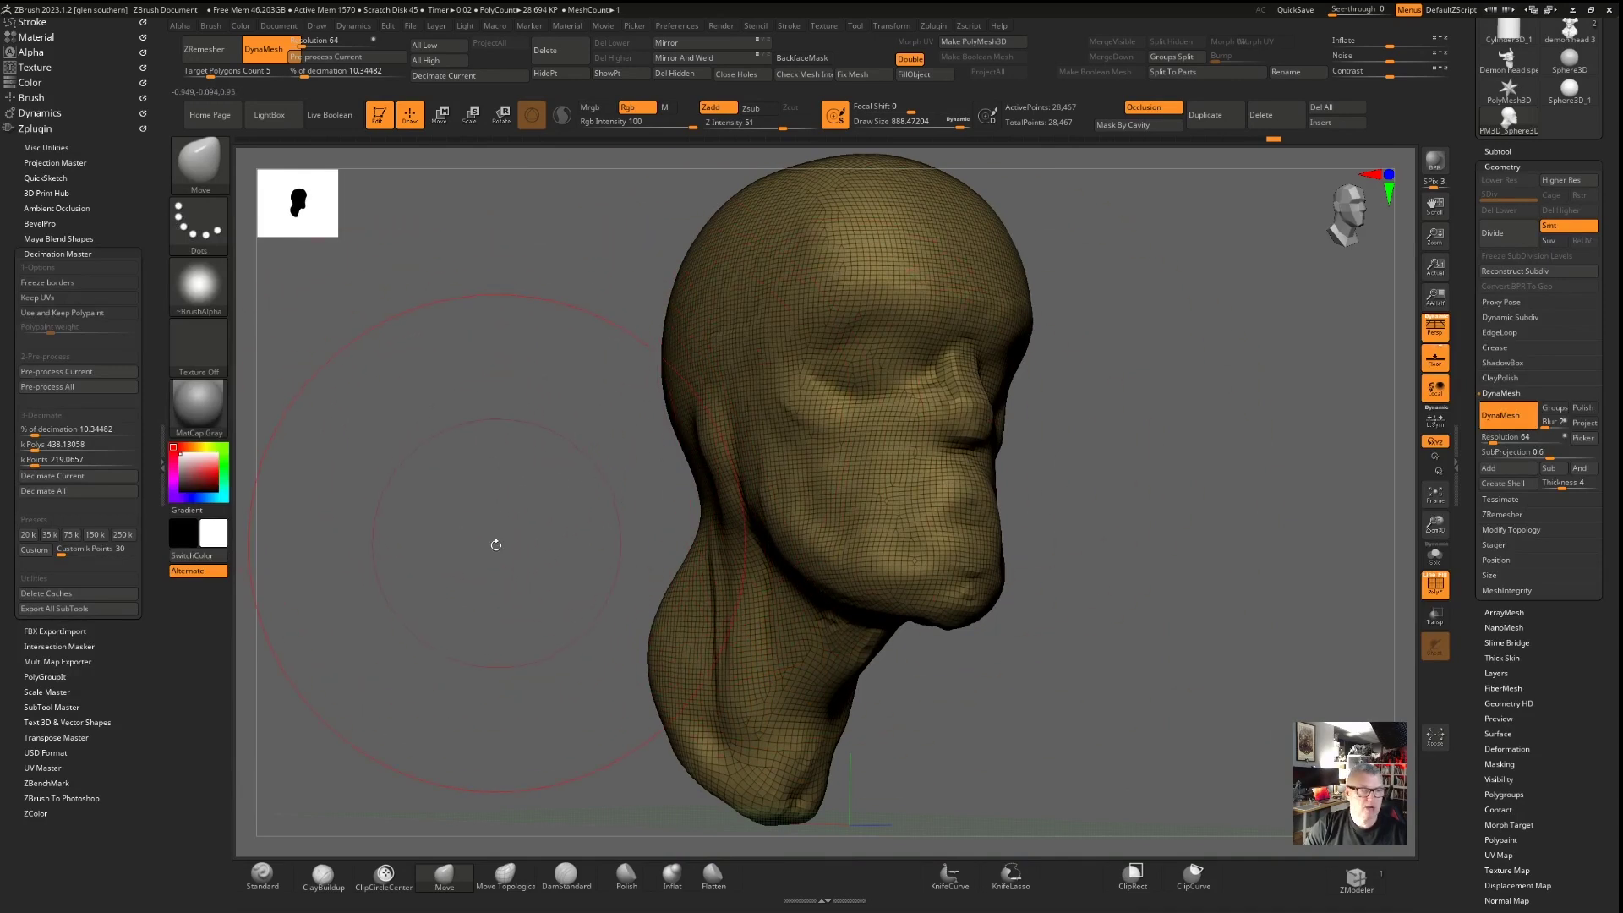
Remesh the reshaped head with DynaMesh at resolution 64 and check the updated mesh
{"action": "left_click_drag", "start_coordinate": [486, 580], "coordinate": [517, 464], "text": "ctrl"}
{"action": "right_click_drag", "start_coordinate": [621, 444], "coordinate": [489, 480]}
{"action": "left_click_drag", "start_coordinate": [489, 479], "coordinate": [571, 479]}
{"action": "right_click_drag", "start_coordinate": [572, 479], "coordinate": [632, 541]}
{"action": "right_click_drag", "start_coordinate": [1078, 531], "coordinate": [1044, 520]}
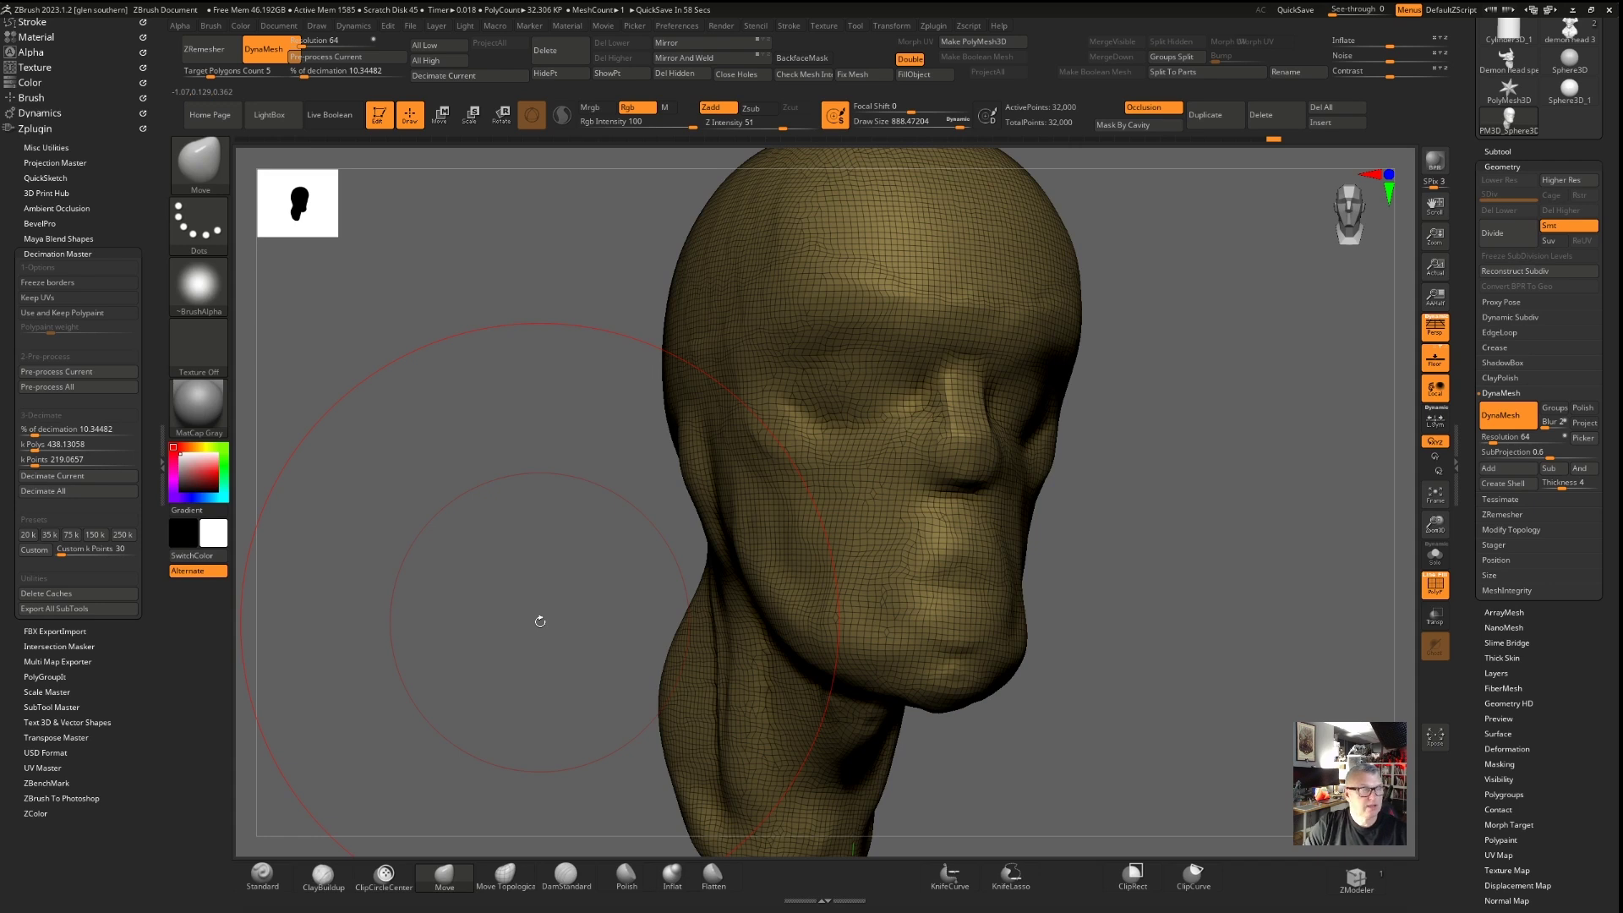
Load the Cylinder3D primitive and convert it to a PolyMesh3D
{"action": "scroll", "coordinate": [1465, 147], "scroll_direction": "up", "scroll_amount": 3}
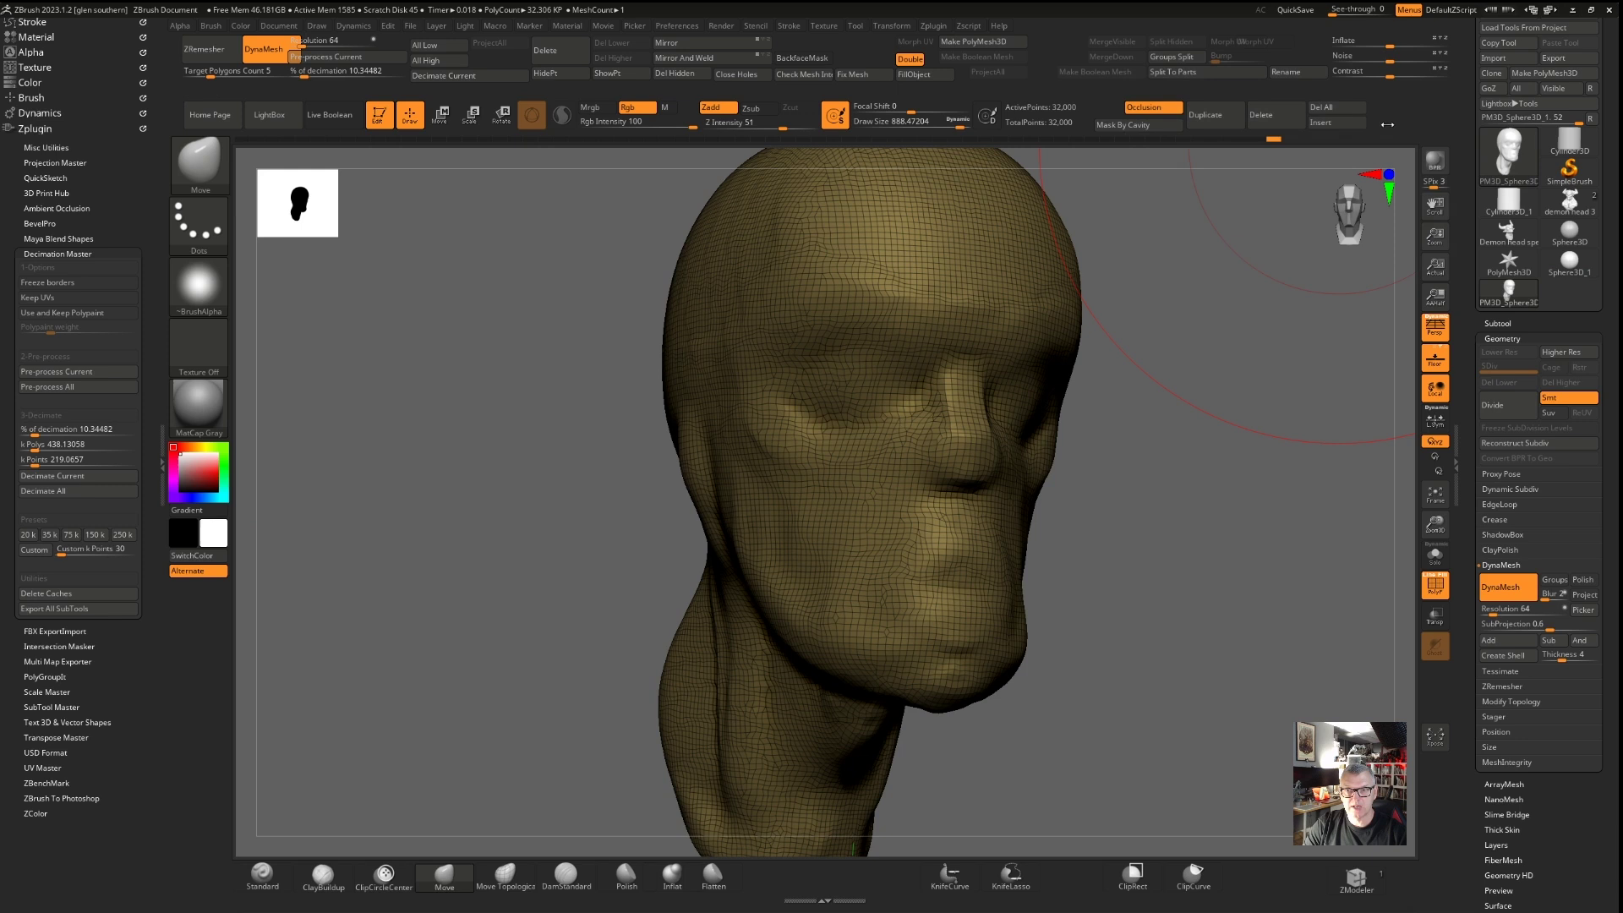
{"action": "left_click", "coordinate": [1565, 142]}
{"action": "right_click_drag", "start_coordinate": [949, 432], "coordinate": [864, 379], "text": "ctrl"}
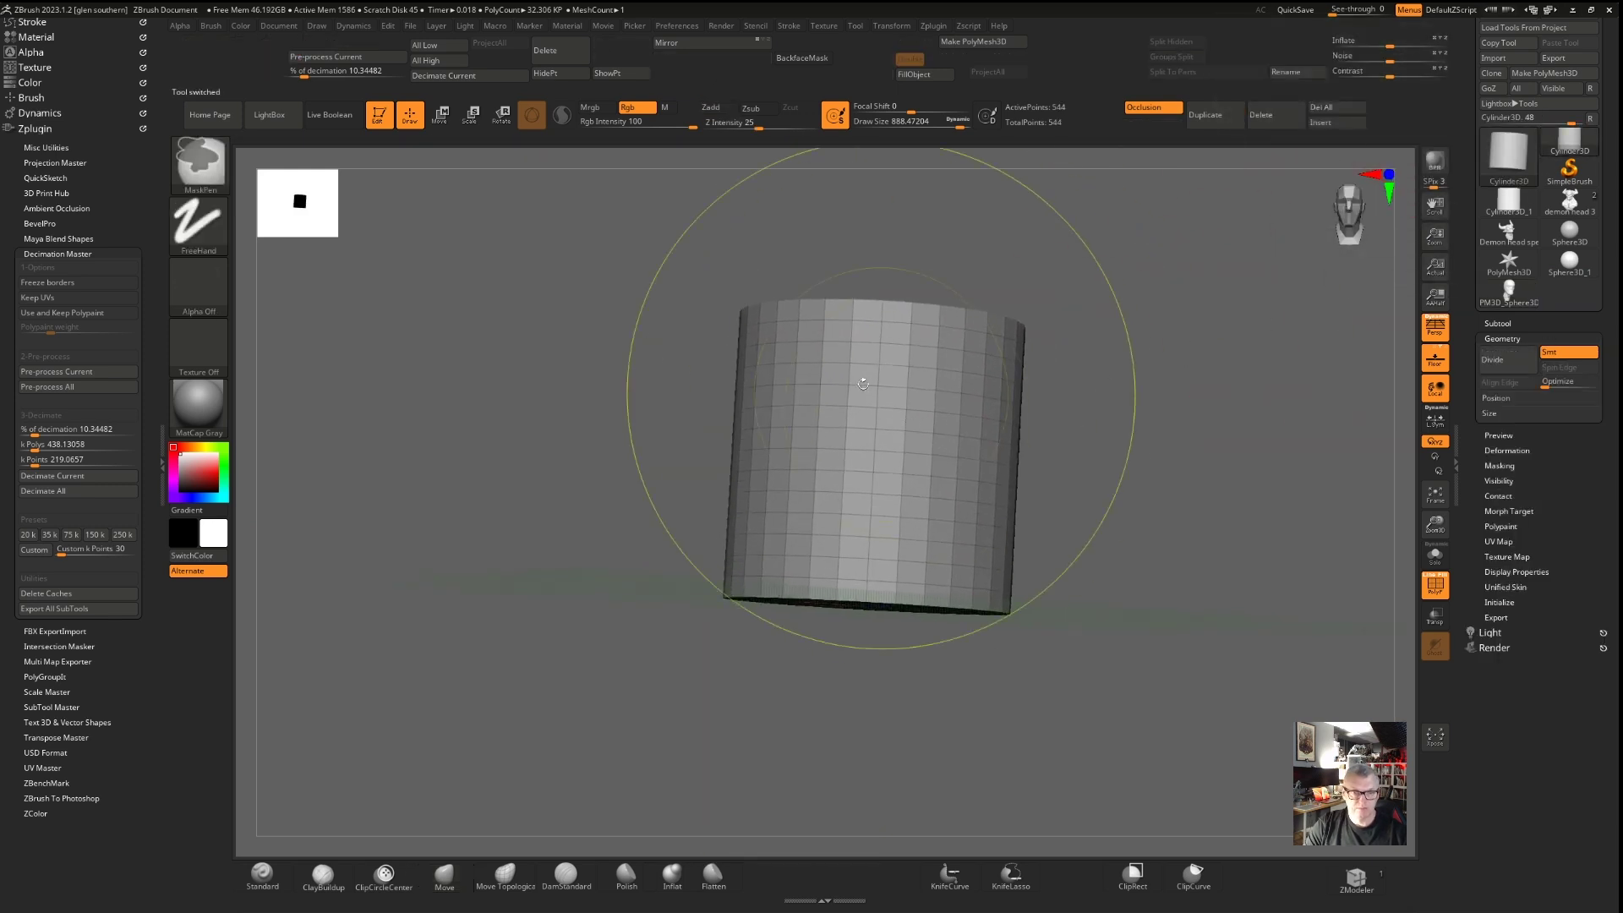
{"action": "left_click_drag", "start_coordinate": [652, 325], "coordinate": [650, 359]}
{"action": "right_click_drag", "start_coordinate": [650, 358], "coordinate": [664, 367]}
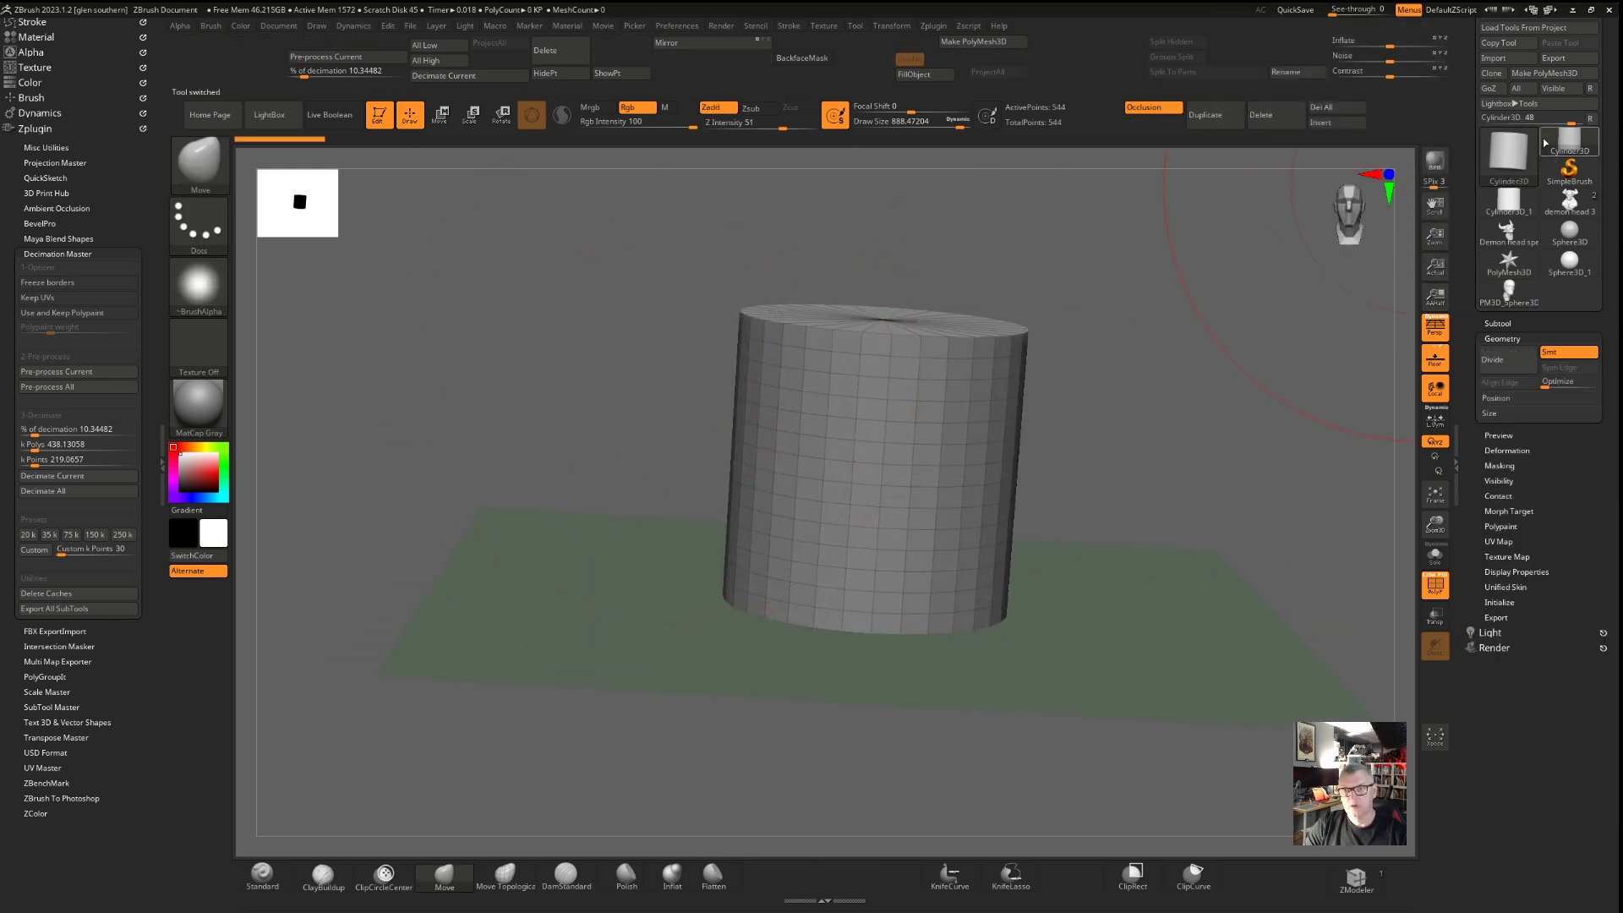
{"action": "left_click_drag", "start_coordinate": [1229, 307], "coordinate": [1215, 340]}
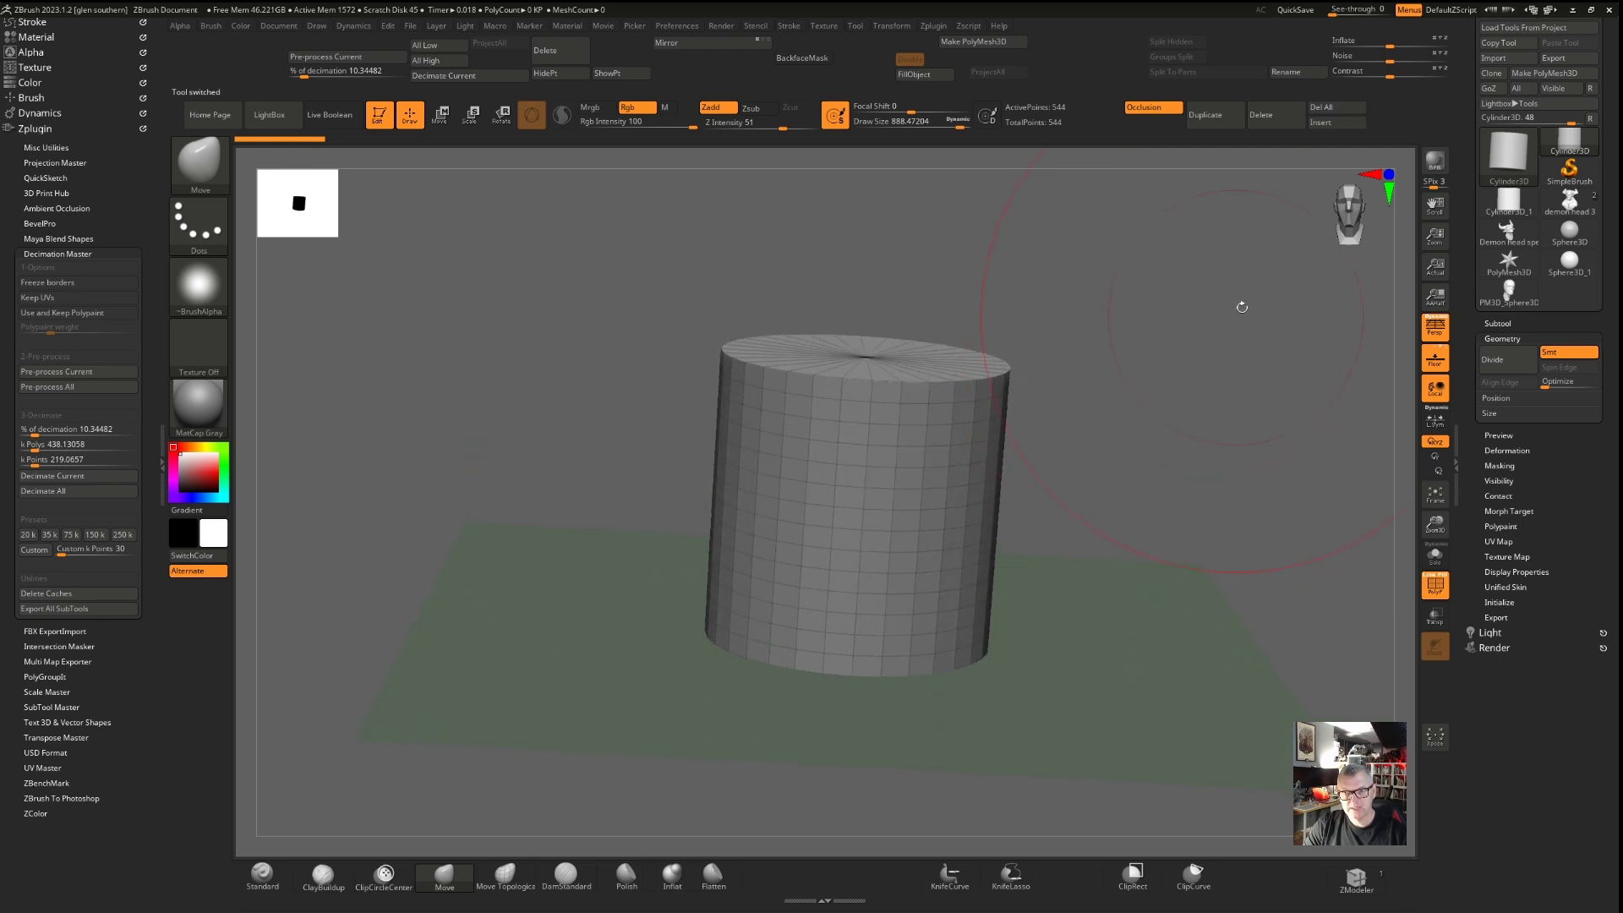
{"action": "left_click", "coordinate": [1526, 74]}
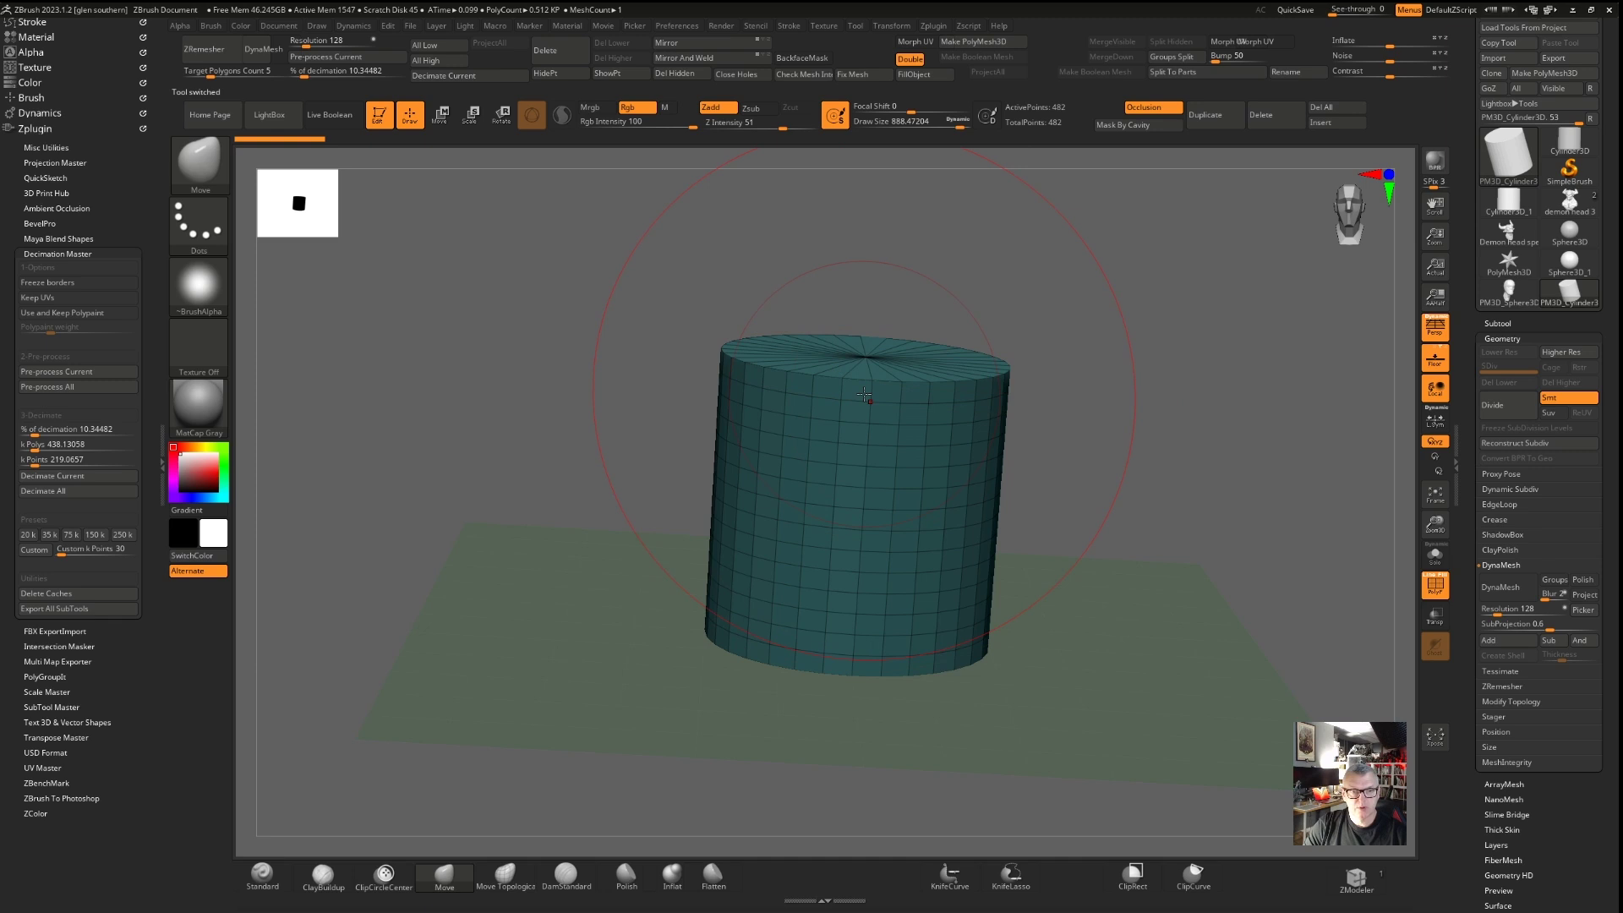
Scale the cylinder into a flat, wide disc with the transform gizmo
{"action": "key", "text": "e"}
{"action": "key", "text": "q"}
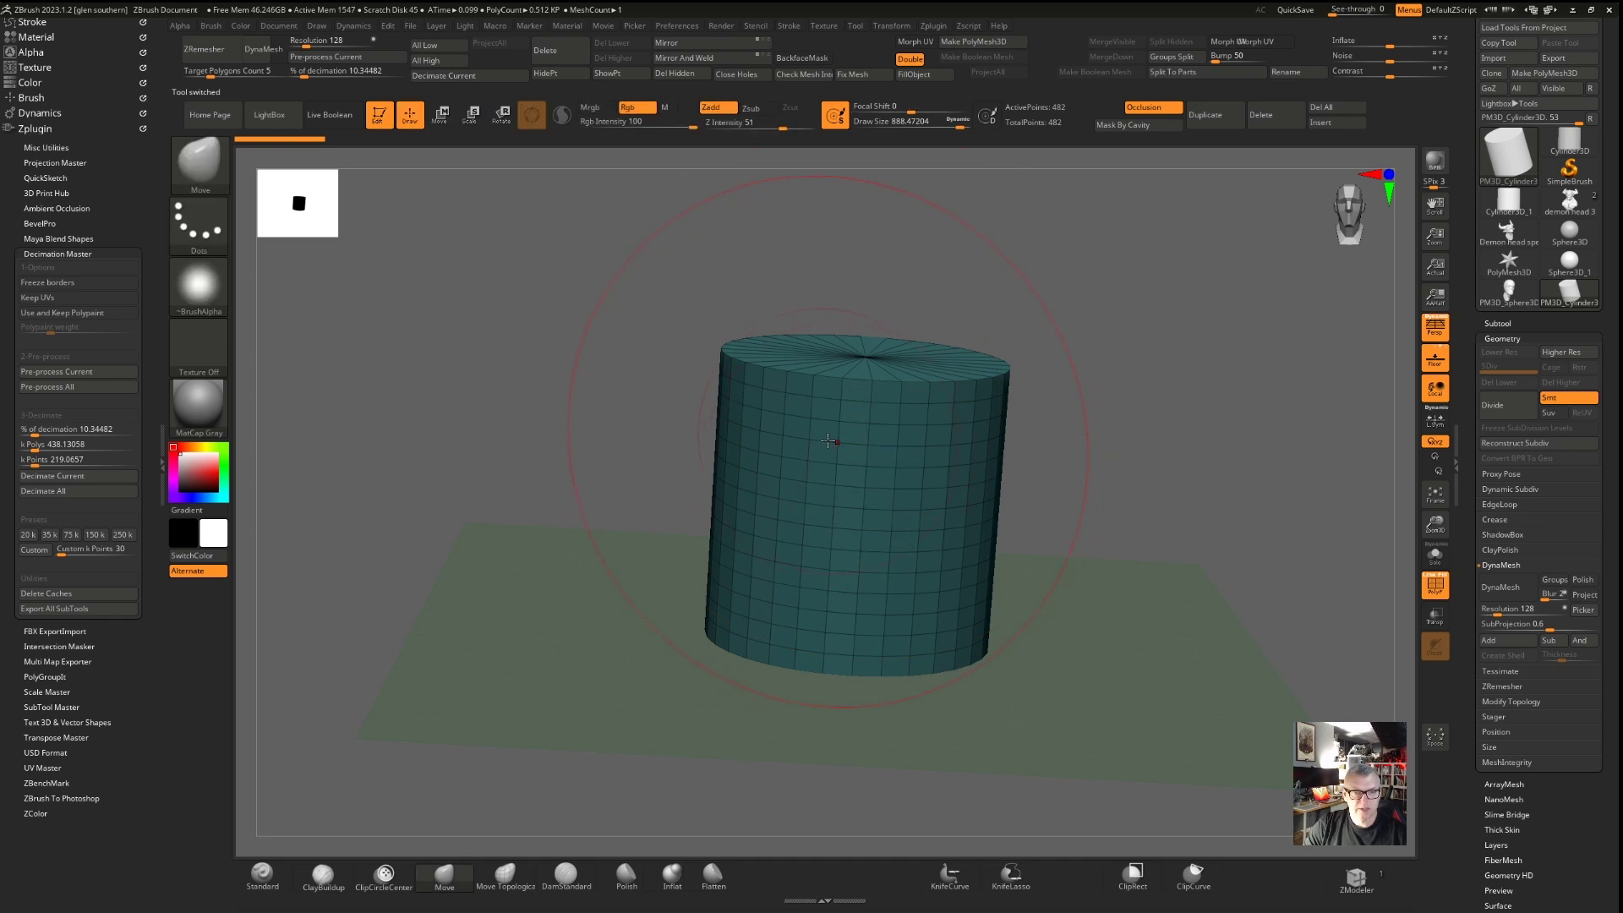
{"action": "key", "text": "e"}
{"action": "left_click_drag", "start_coordinate": [858, 457], "coordinate": [734, 491]}
{"action": "mouse_move", "coordinate": [616, 337]}
{"action": "left_mouse_down"}
{"action": "mouse_move", "coordinate": [620, 410]}
{"action": "mouse_move", "coordinate": [590, 322]}
{"action": "mouse_move", "coordinate": [627, 358]}
{"action": "mouse_move", "coordinate": [630, 321]}
{"action": "left_mouse_up"}
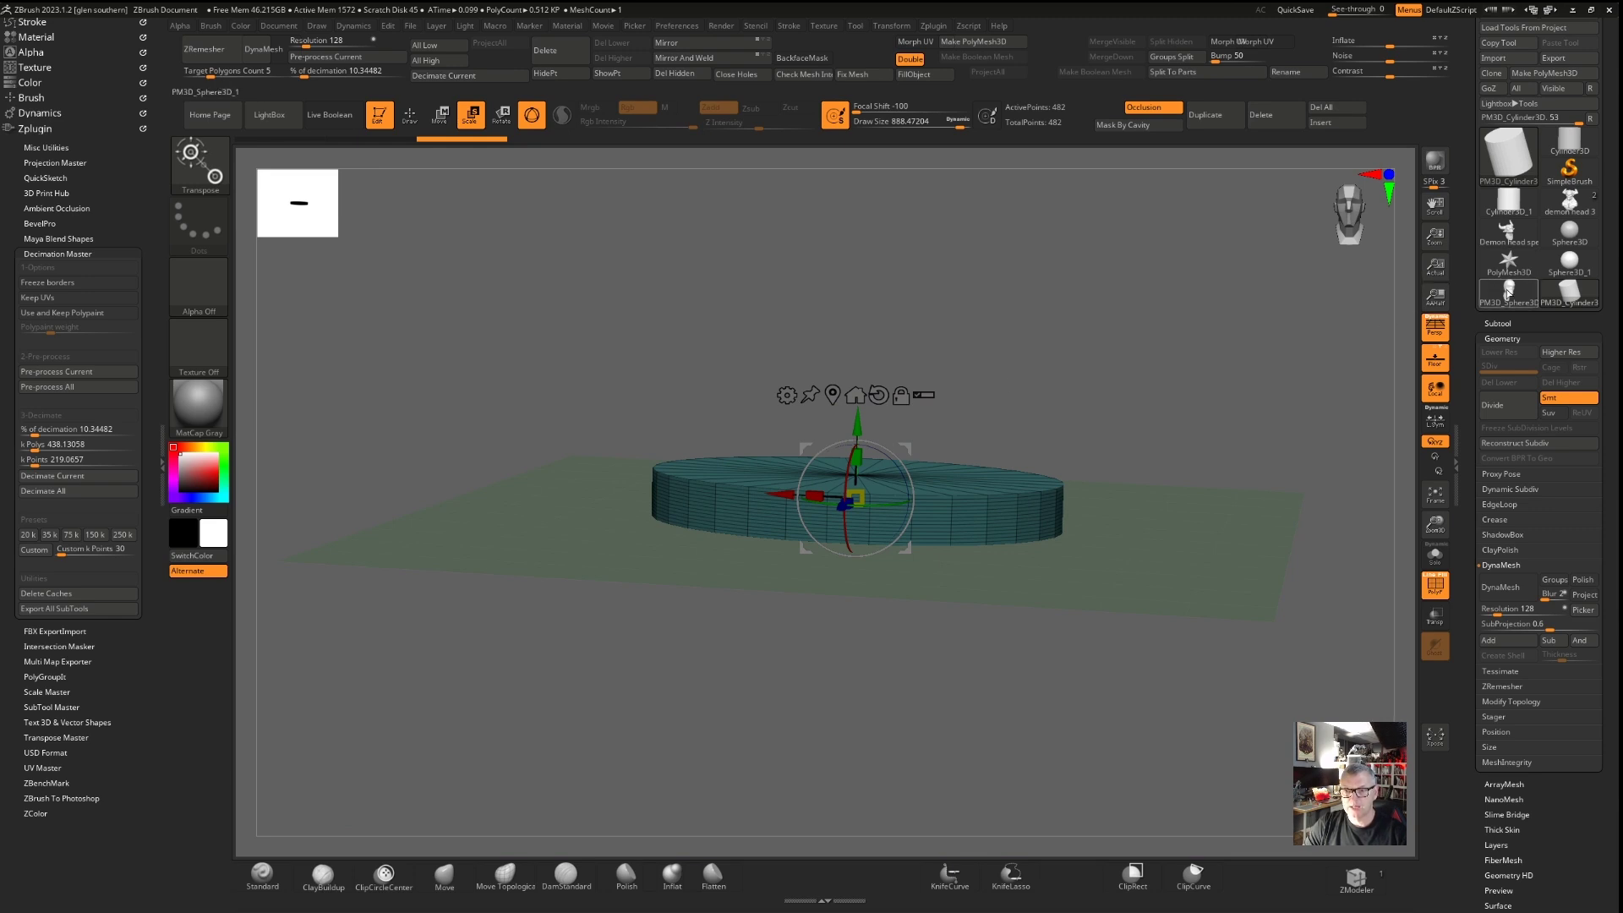
Return to the head model and append the flattened cylinder as a subtool
{"action": "left_click", "coordinate": [1508, 292]}
{"action": "mouse_move", "coordinate": [1466, 610]}
{"action": "left_mouse_down"}
{"action": "mouse_move", "coordinate": [1465, 590]}
{"action": "mouse_move", "coordinate": [1467, 622]}
{"action": "left_mouse_up"}
{"action": "left_click", "coordinate": [1498, 334]}
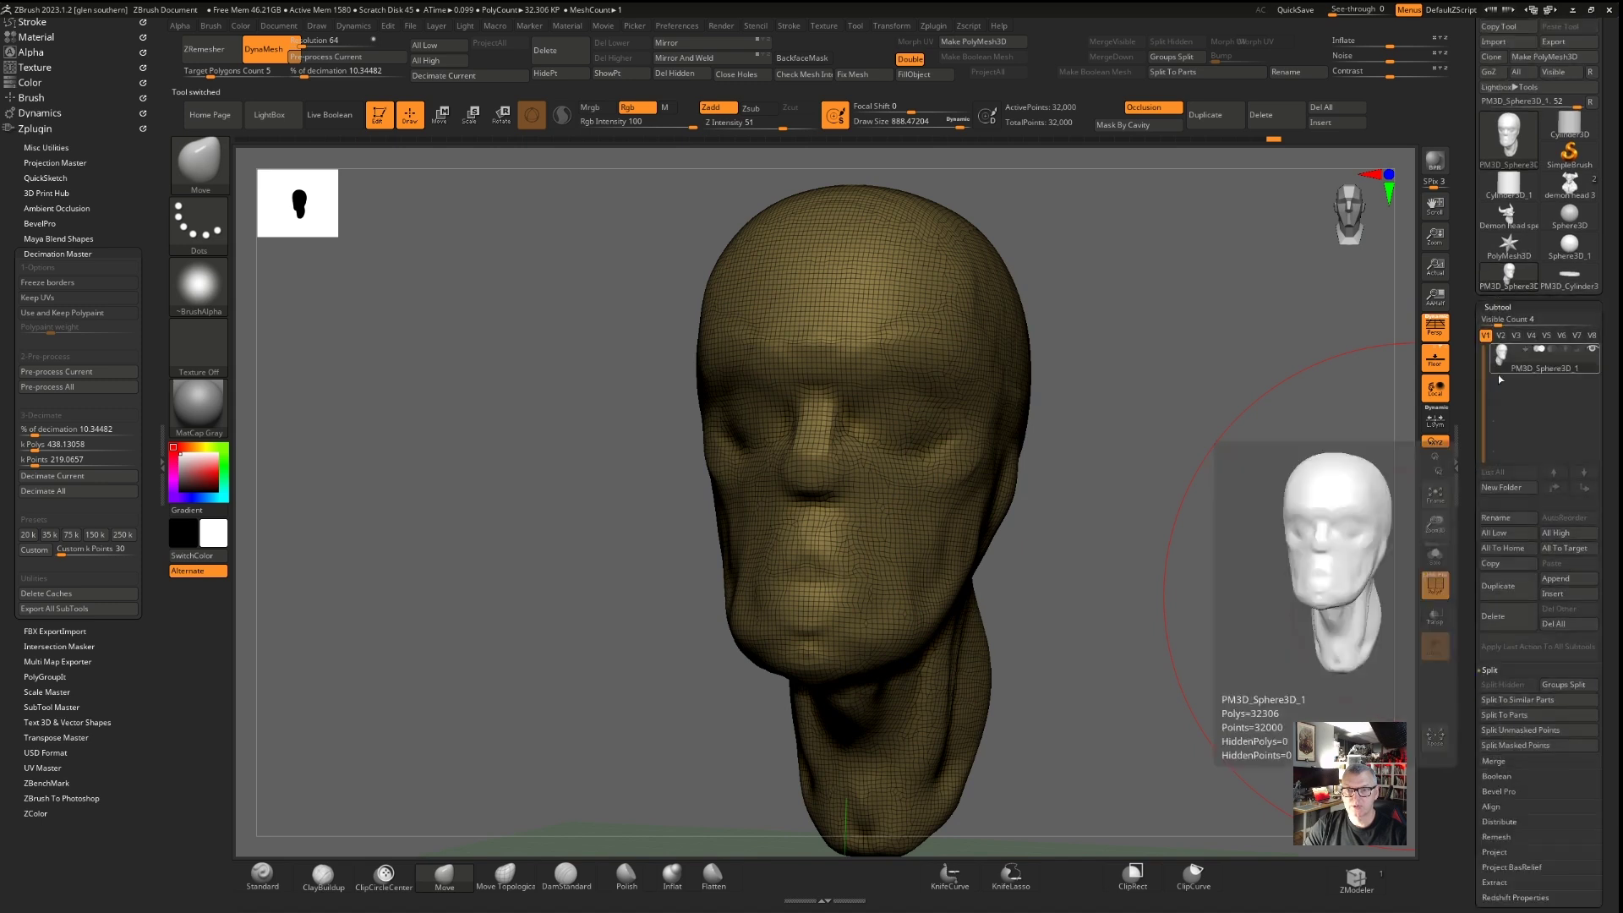
{"action": "left_click", "coordinate": [1554, 580]}
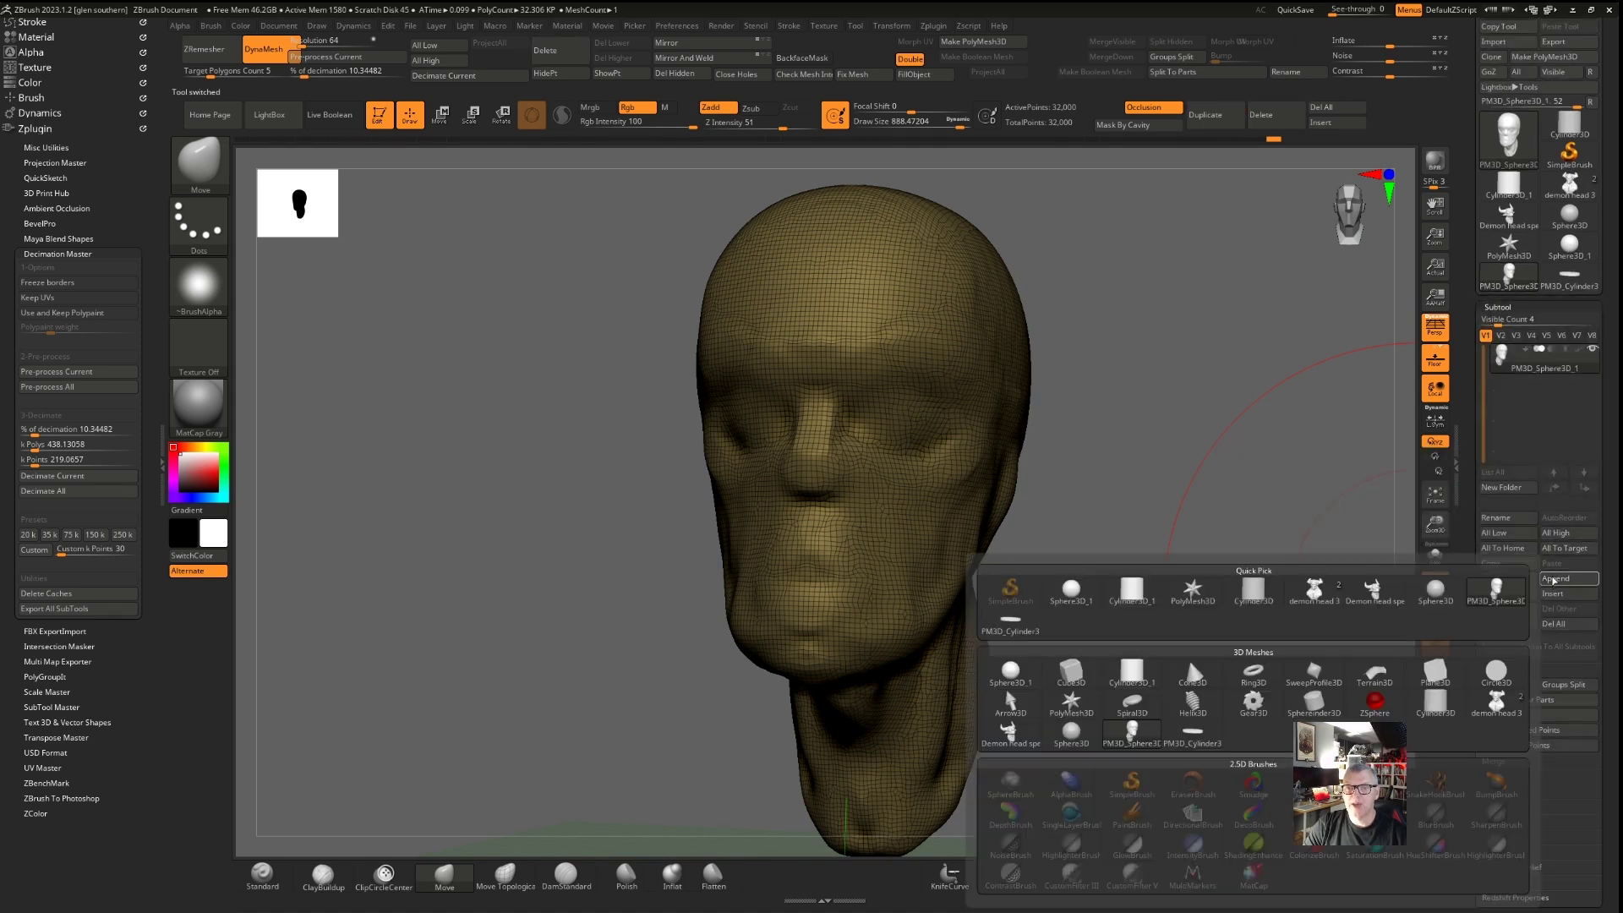
{"action": "left_click", "coordinate": [1193, 735]}
{"action": "left_click_drag", "start_coordinate": [670, 501], "coordinate": [631, 489]}
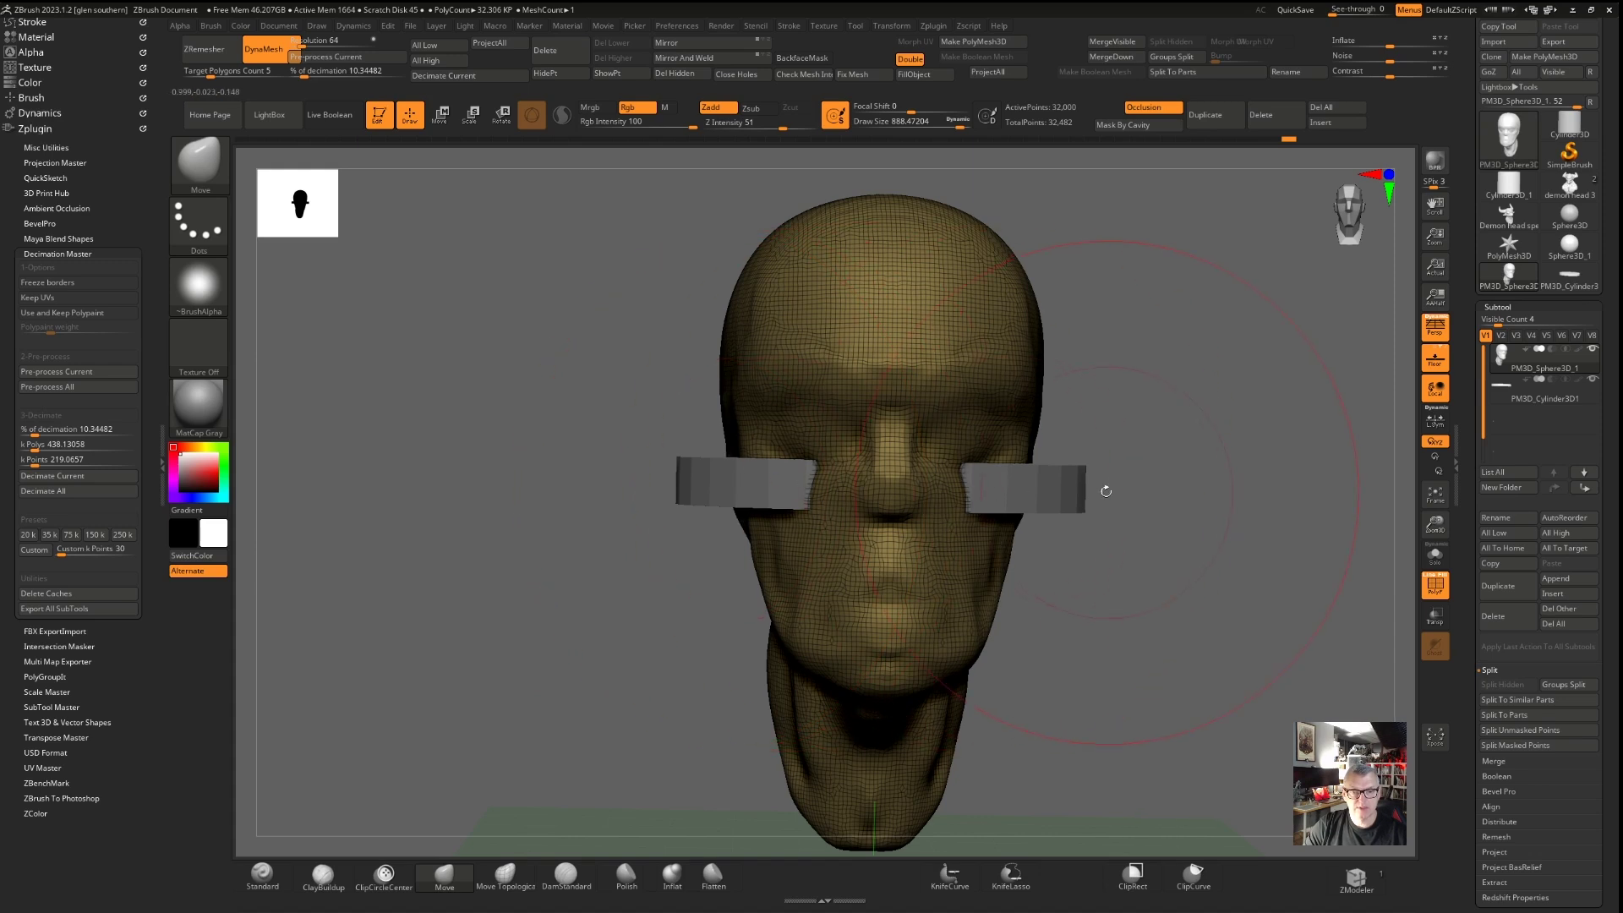
Select the disc subtool, move it out beside the head, stand it upright and scale it down to ear size
{"action": "left_click", "coordinate": [1071, 485], "text": "alt"}
{"action": "mouse_move", "coordinate": [1104, 464]}
{"action": "left_mouse_down"}
{"action": "mouse_move", "coordinate": [1055, 499]}
{"action": "mouse_move", "coordinate": [1091, 478]}
{"action": "left_mouse_up"}
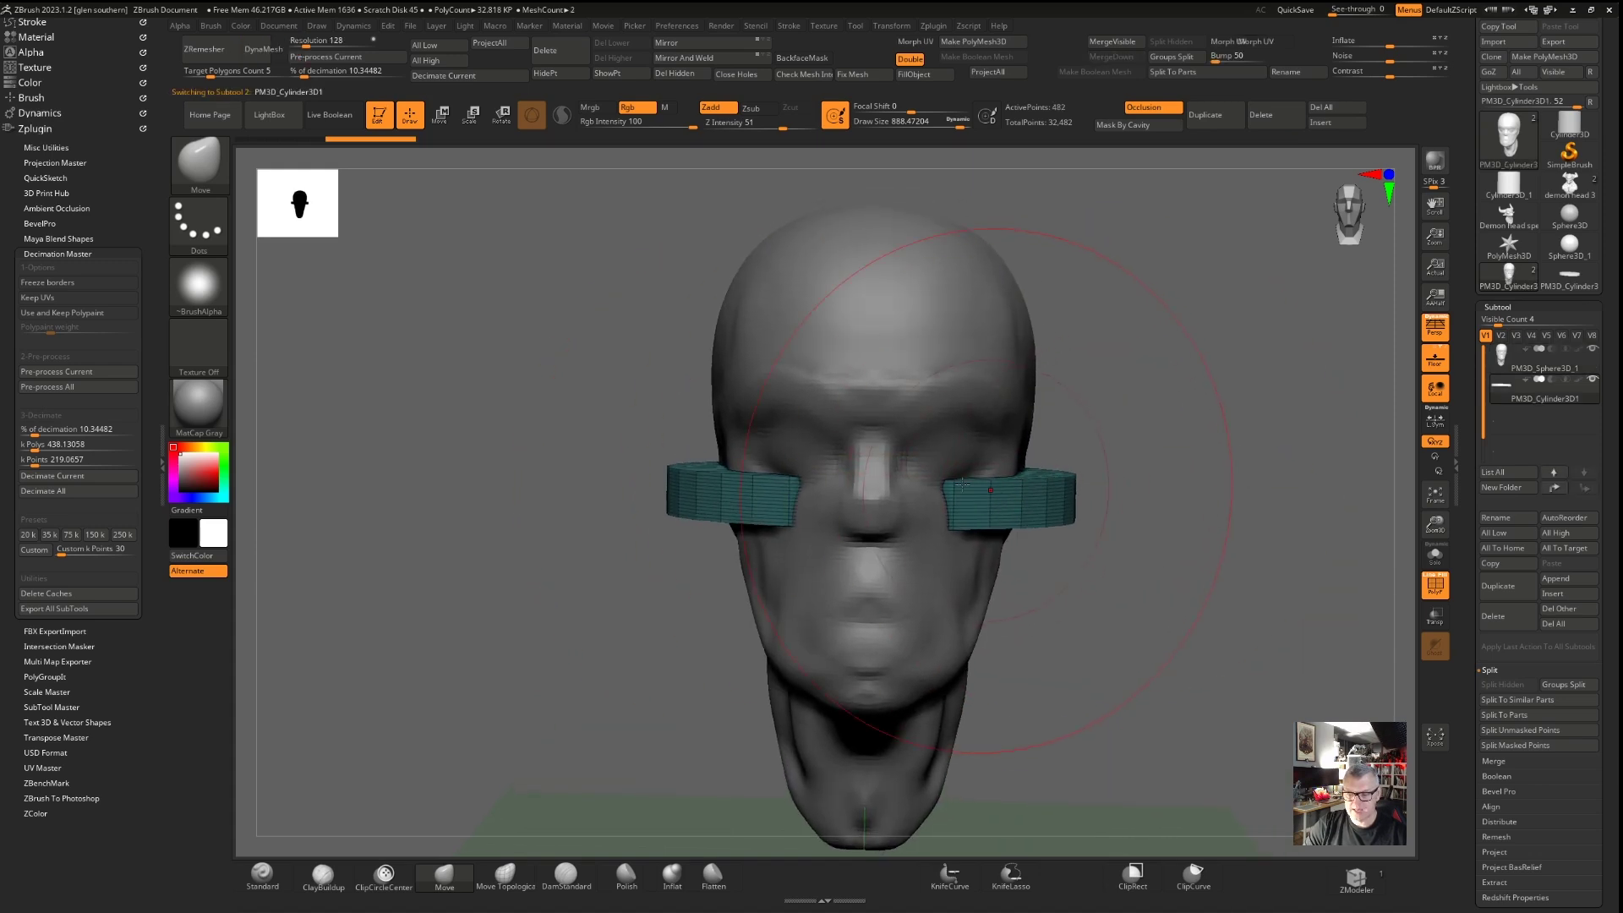
{"action": "left_click_drag", "start_coordinate": [885, 475], "coordinate": [564, 457]}
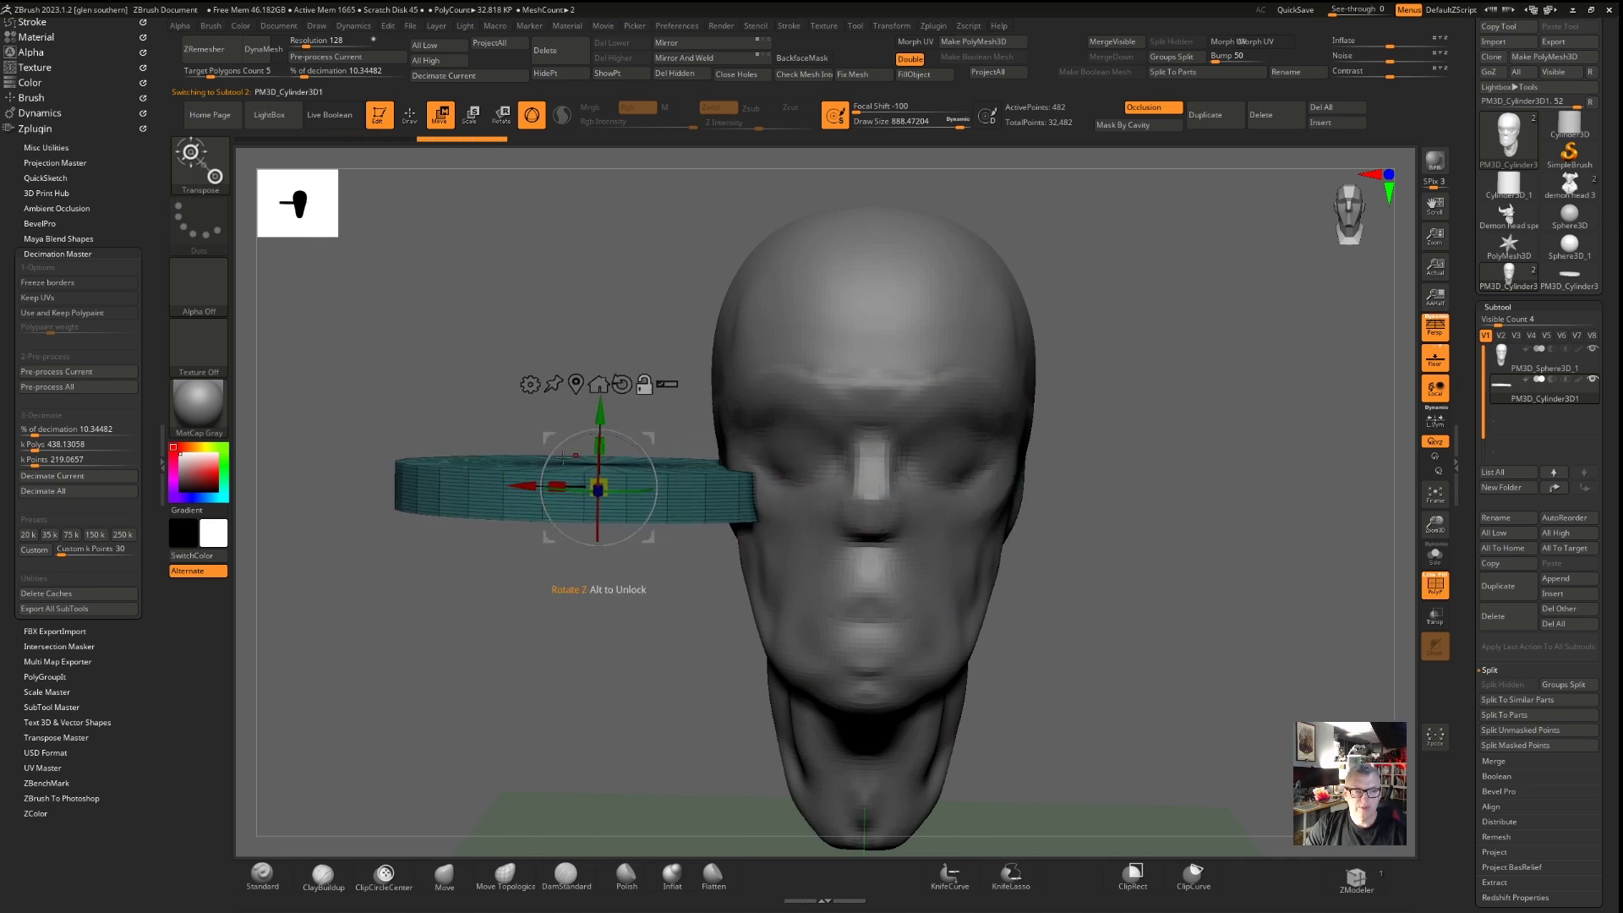
{"action": "right_click_drag", "start_coordinate": [563, 457], "coordinate": [705, 461], "text": "alt"}
{"action": "mouse_move", "coordinate": [741, 457]}
{"action": "left_mouse_down"}
{"action": "mouse_move", "coordinate": [741, 490]}
{"action": "mouse_move", "coordinate": [754, 466]}
{"action": "mouse_move", "coordinate": [746, 490]}
{"action": "mouse_move", "coordinate": [791, 547]}
{"action": "mouse_move", "coordinate": [715, 476]}
{"action": "mouse_move", "coordinate": [765, 505]}
{"action": "mouse_move", "coordinate": [705, 475]}
{"action": "mouse_move", "coordinate": [738, 444]}
{"action": "left_mouse_up"}
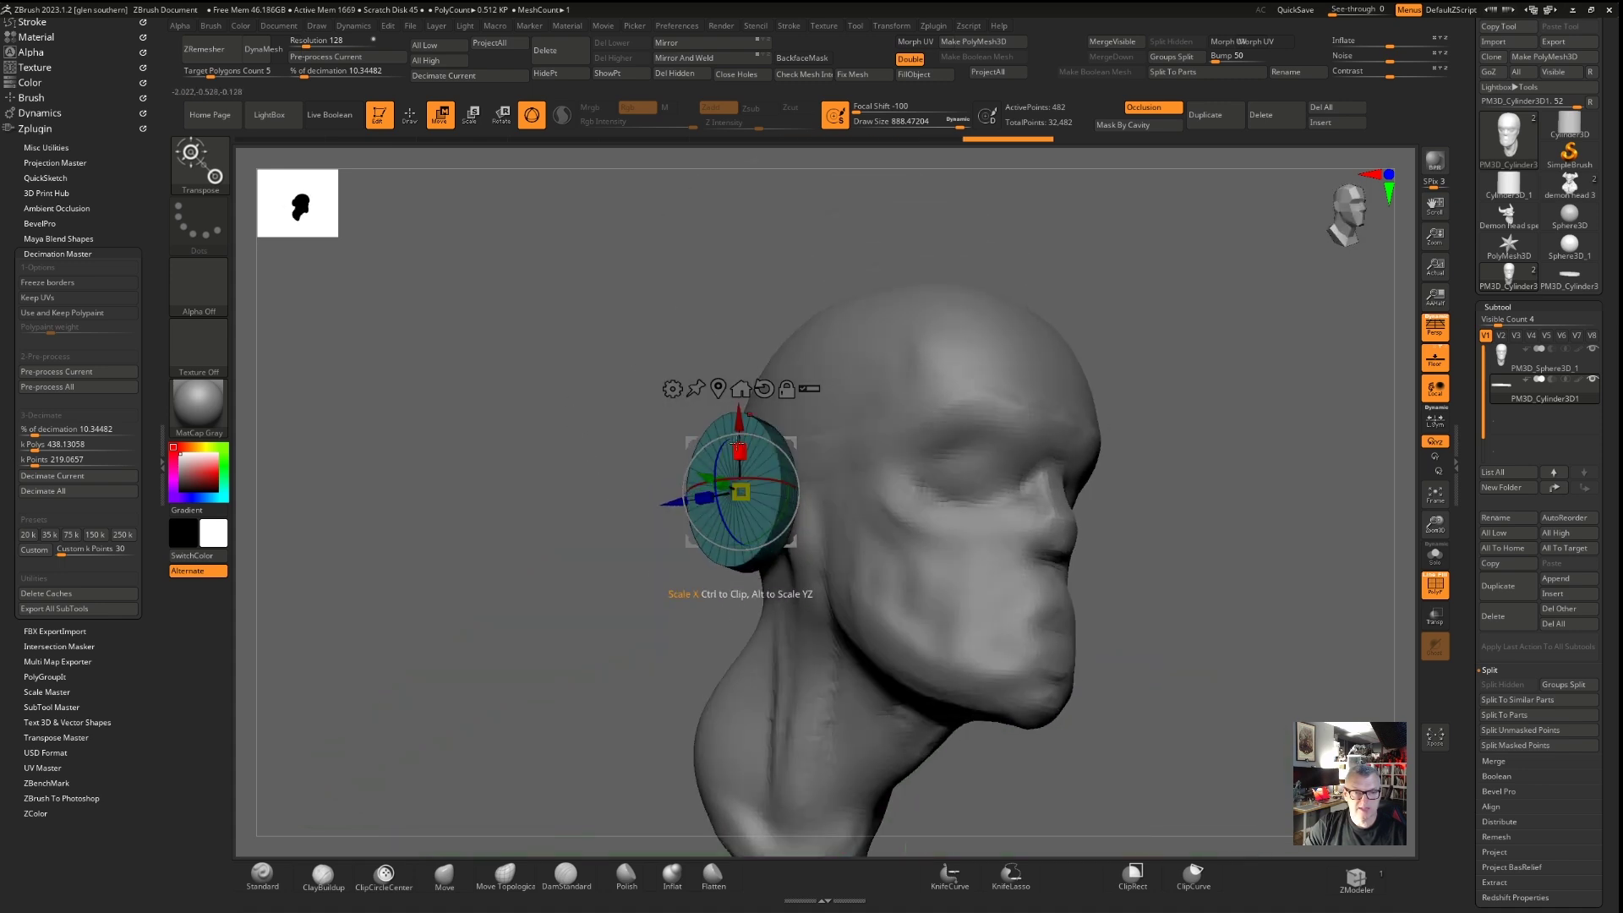
Rotate and move the disc so it sits angled against the side of the head at the ear position
{"action": "right_click_drag", "start_coordinate": [754, 440], "coordinate": [688, 505]}
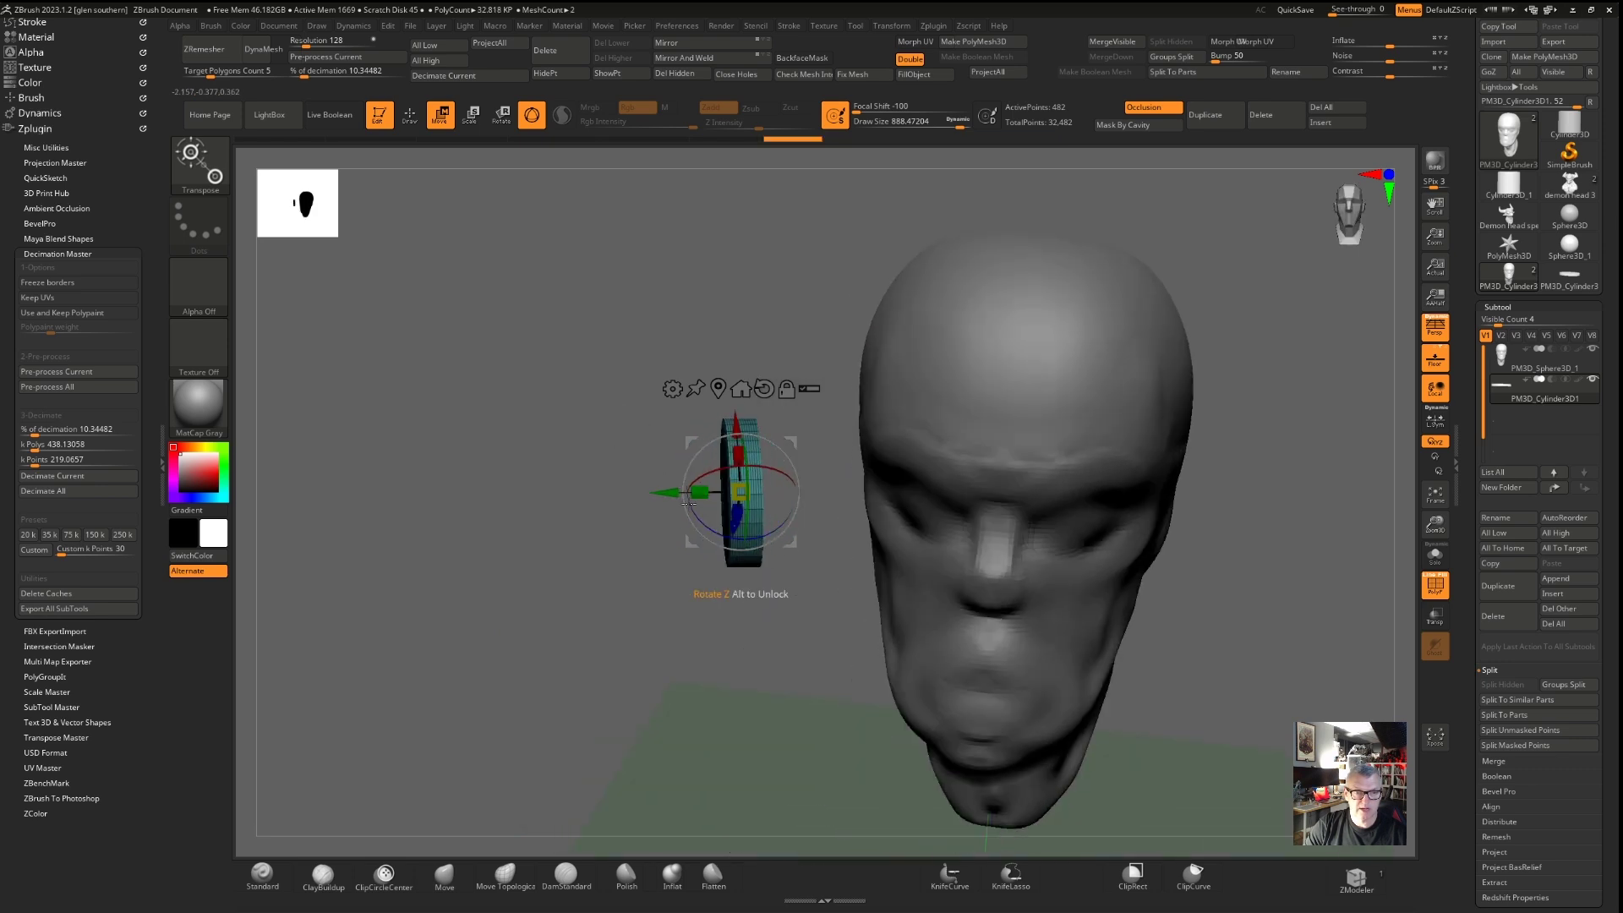
{"action": "left_click_drag", "start_coordinate": [681, 508], "coordinate": [837, 393]}
{"action": "left_click_drag", "start_coordinate": [810, 505], "coordinate": [780, 517]}
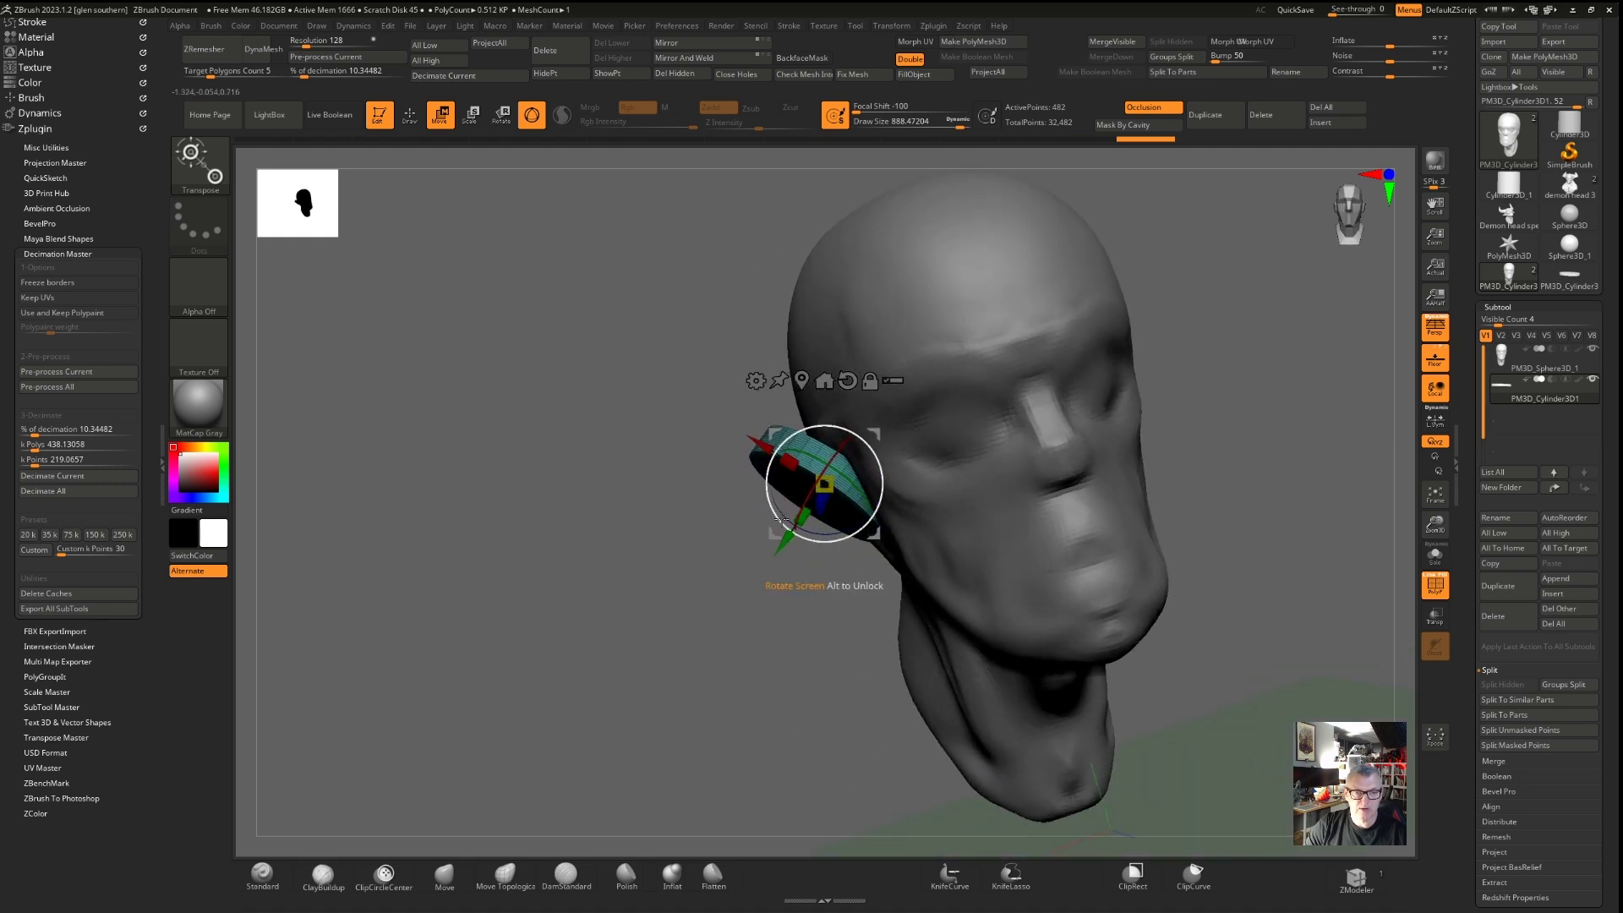
{"action": "left_click_drag", "start_coordinate": [680, 495], "coordinate": [878, 527]}
{"action": "mouse_move", "coordinate": [1018, 559]}
{"action": "left_mouse_down"}
{"action": "mouse_move", "coordinate": [964, 562]}
{"action": "mouse_move", "coordinate": [1086, 533]}
{"action": "mouse_move", "coordinate": [996, 542]}
{"action": "mouse_move", "coordinate": [999, 583]}
{"action": "left_mouse_up"}
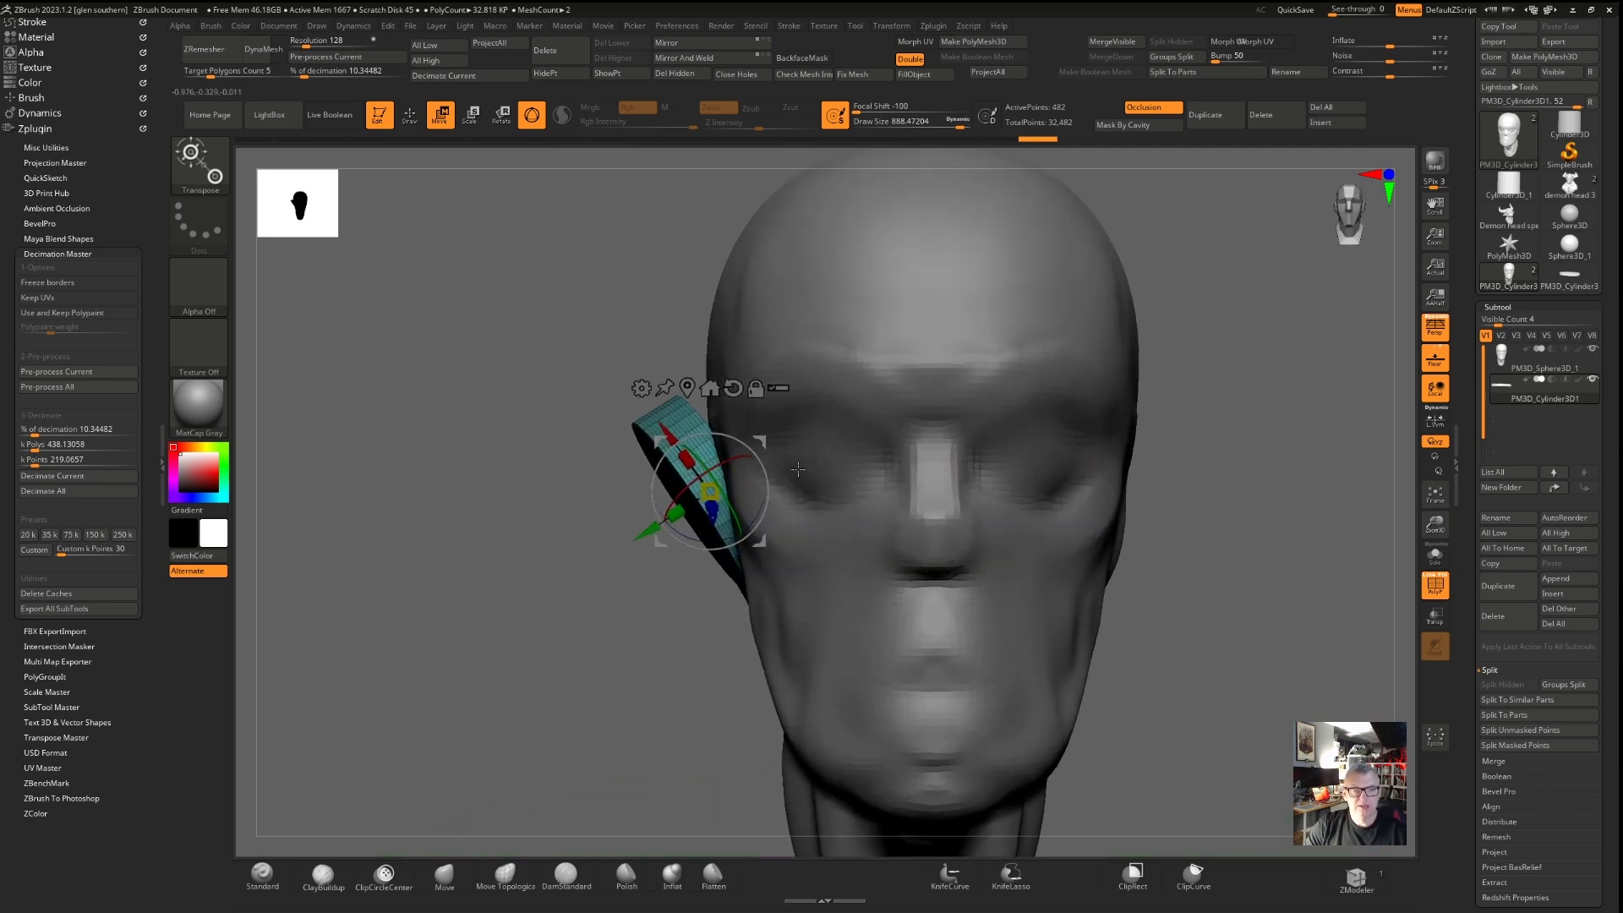
{"action": "left_click_drag", "start_coordinate": [685, 481], "coordinate": [677, 490]}
{"action": "left_click_drag", "start_coordinate": [644, 583], "coordinate": [642, 570], "text": "alt"}
{"action": "left_click_drag", "start_coordinate": [692, 549], "coordinate": [585, 628], "text": "alt"}
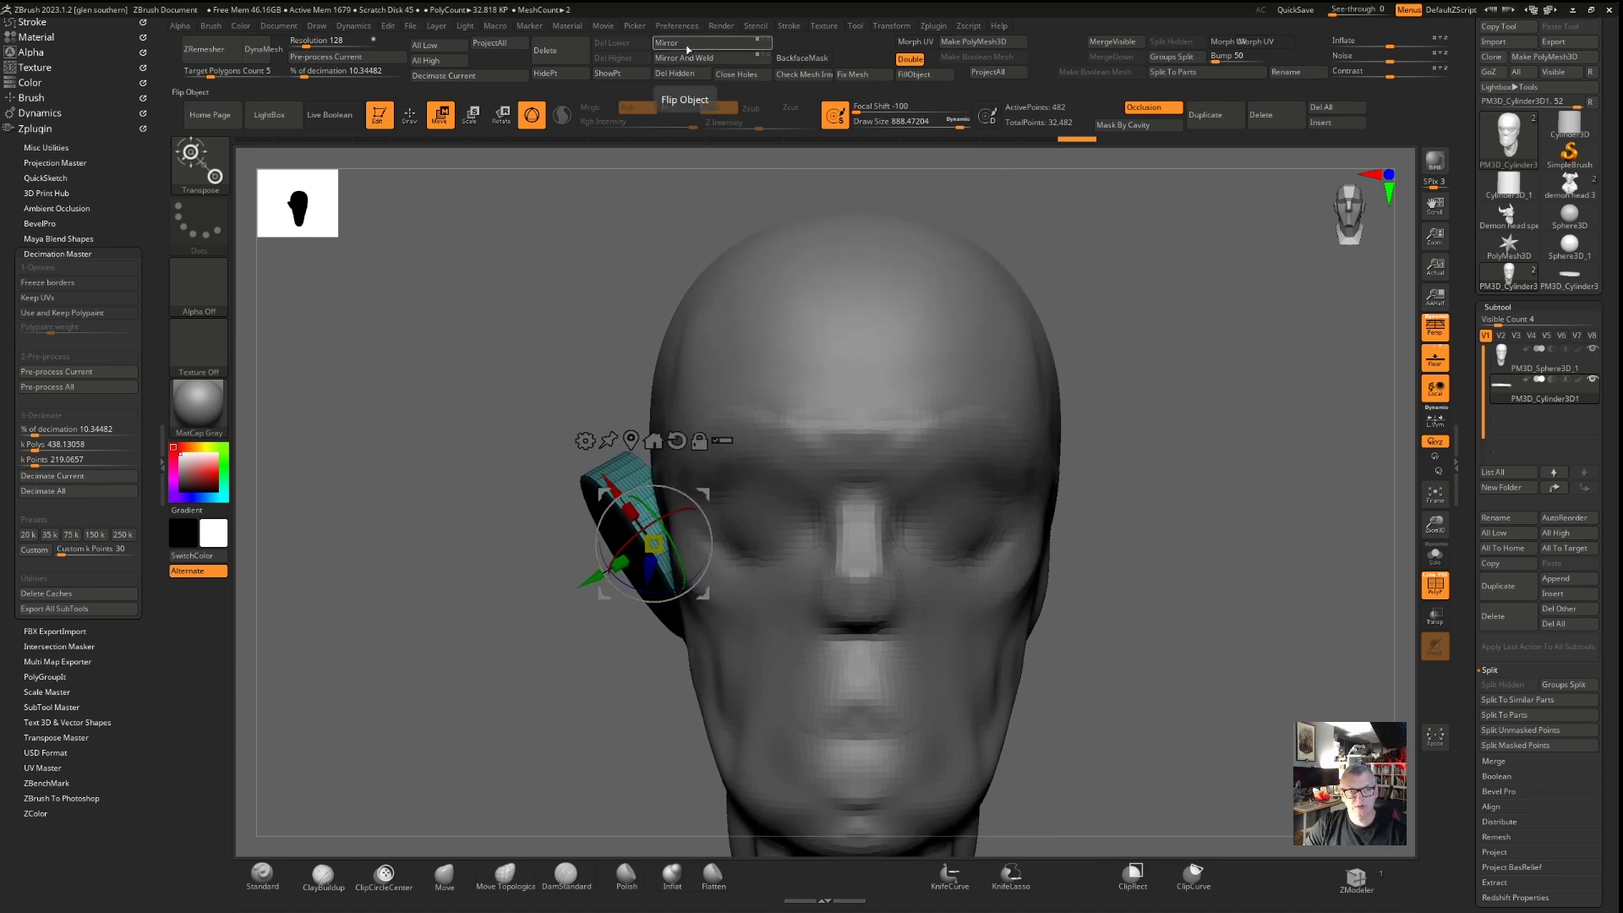
Mirror and weld the ear disc to create a matching one on the opposite side of the head
{"action": "left_click", "coordinate": [683, 46]}
{"action": "left_click", "coordinate": [683, 46]}
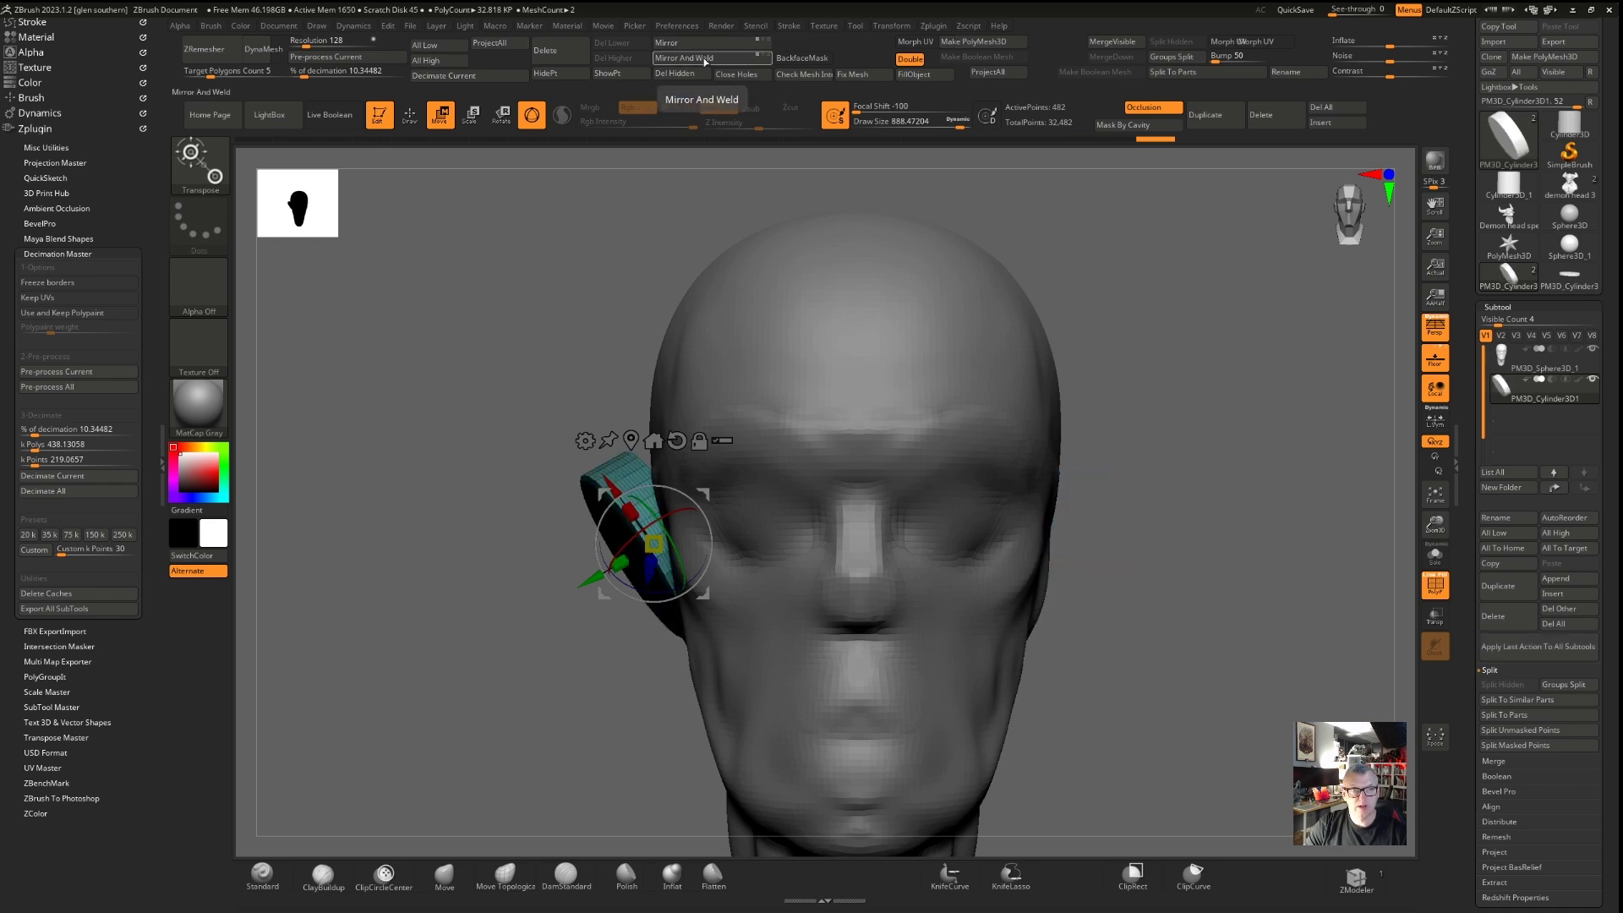
{"action": "left_click", "coordinate": [705, 59]}
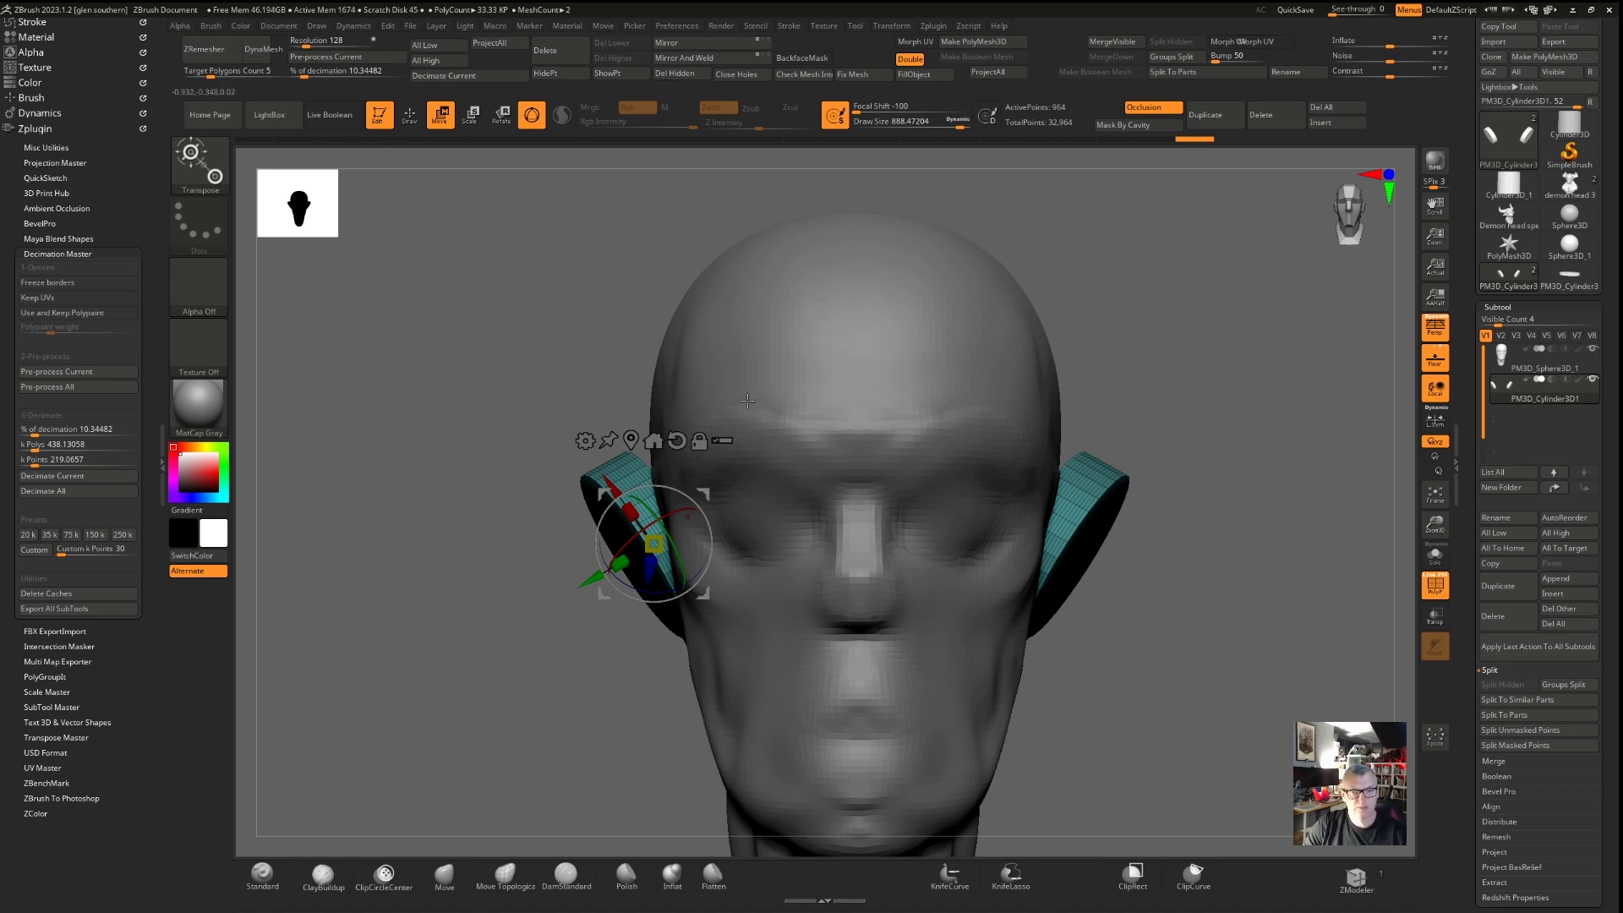
Select the head subtool and merge the mirrored ear discs below down into it
{"action": "left_click", "coordinate": [1585, 365]}
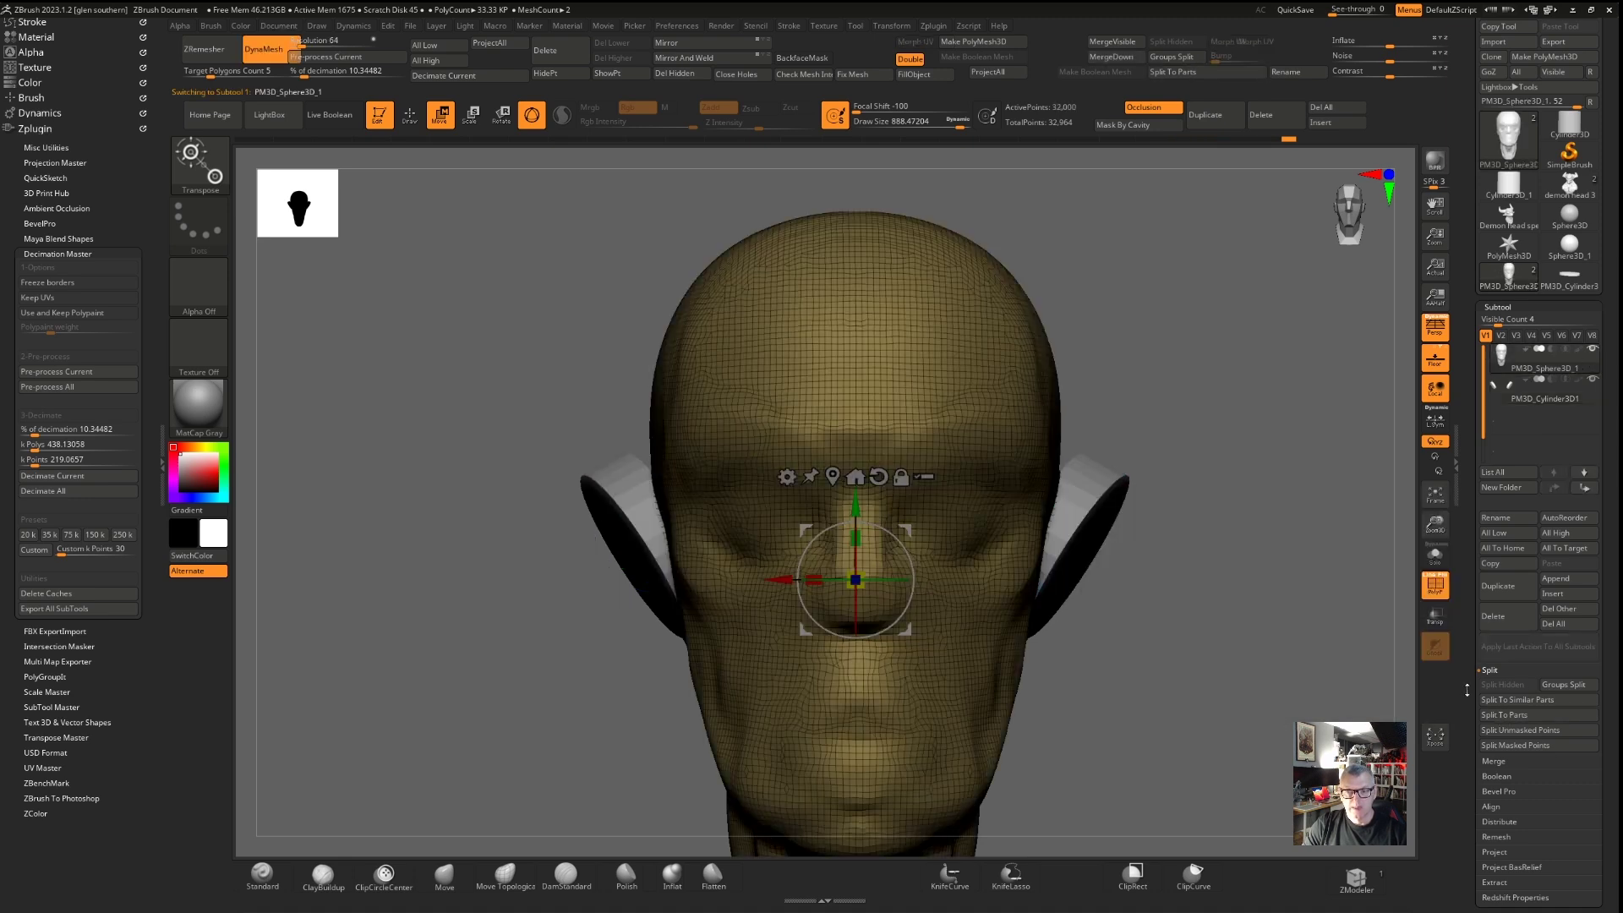
{"action": "scroll", "coordinate": [1473, 452], "scroll_direction": "down", "scroll_amount": 3}
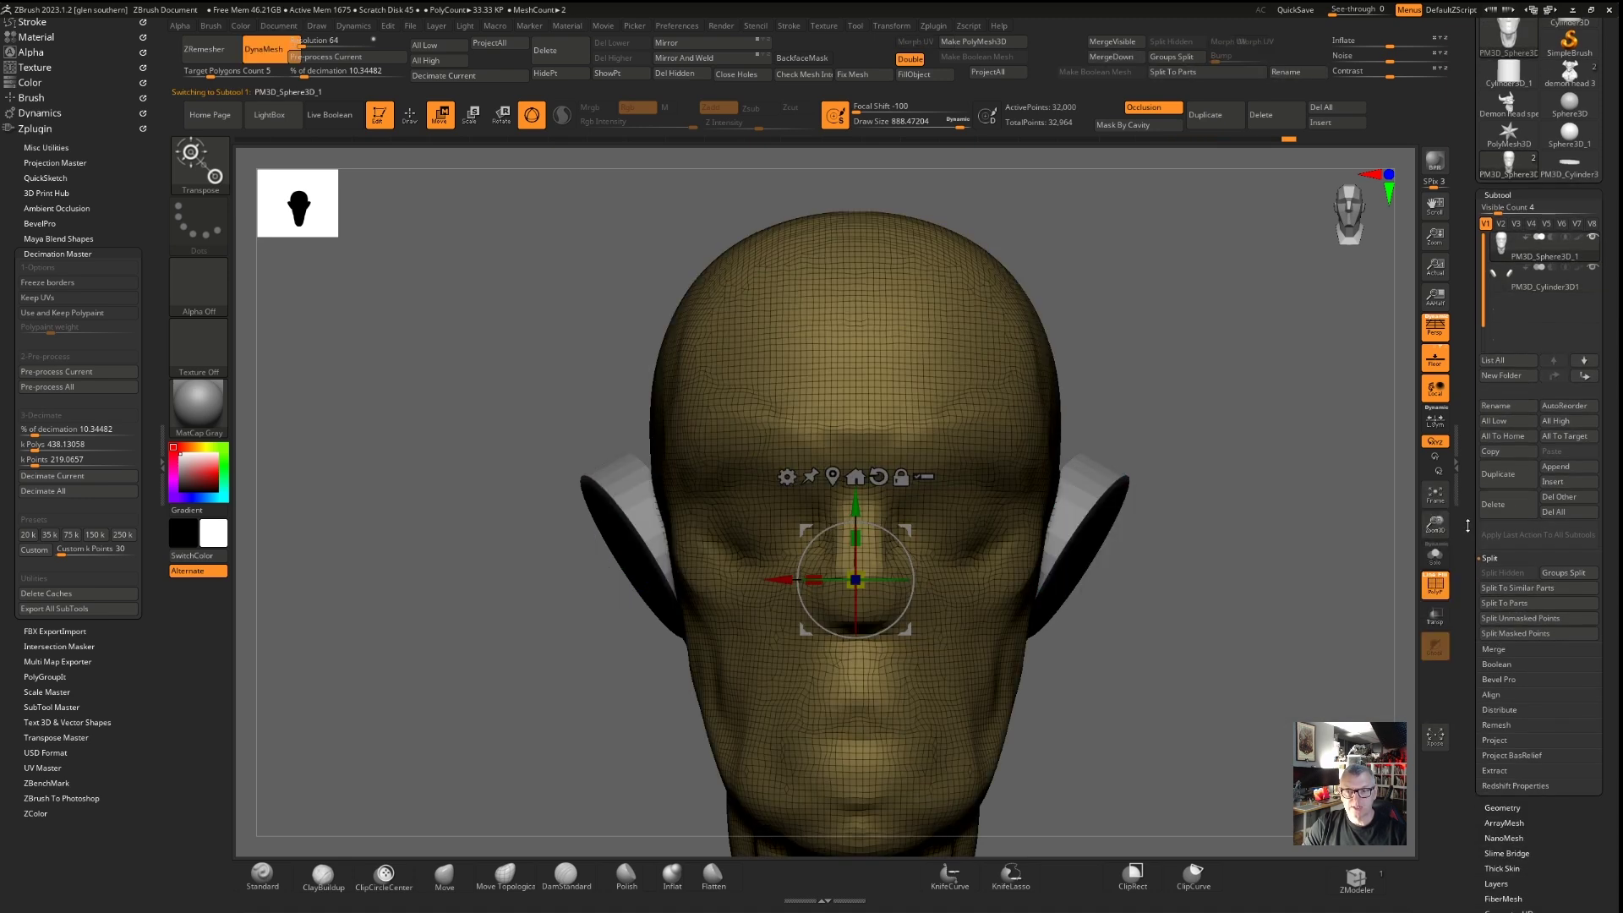
{"action": "left_click", "coordinate": [1482, 596]}
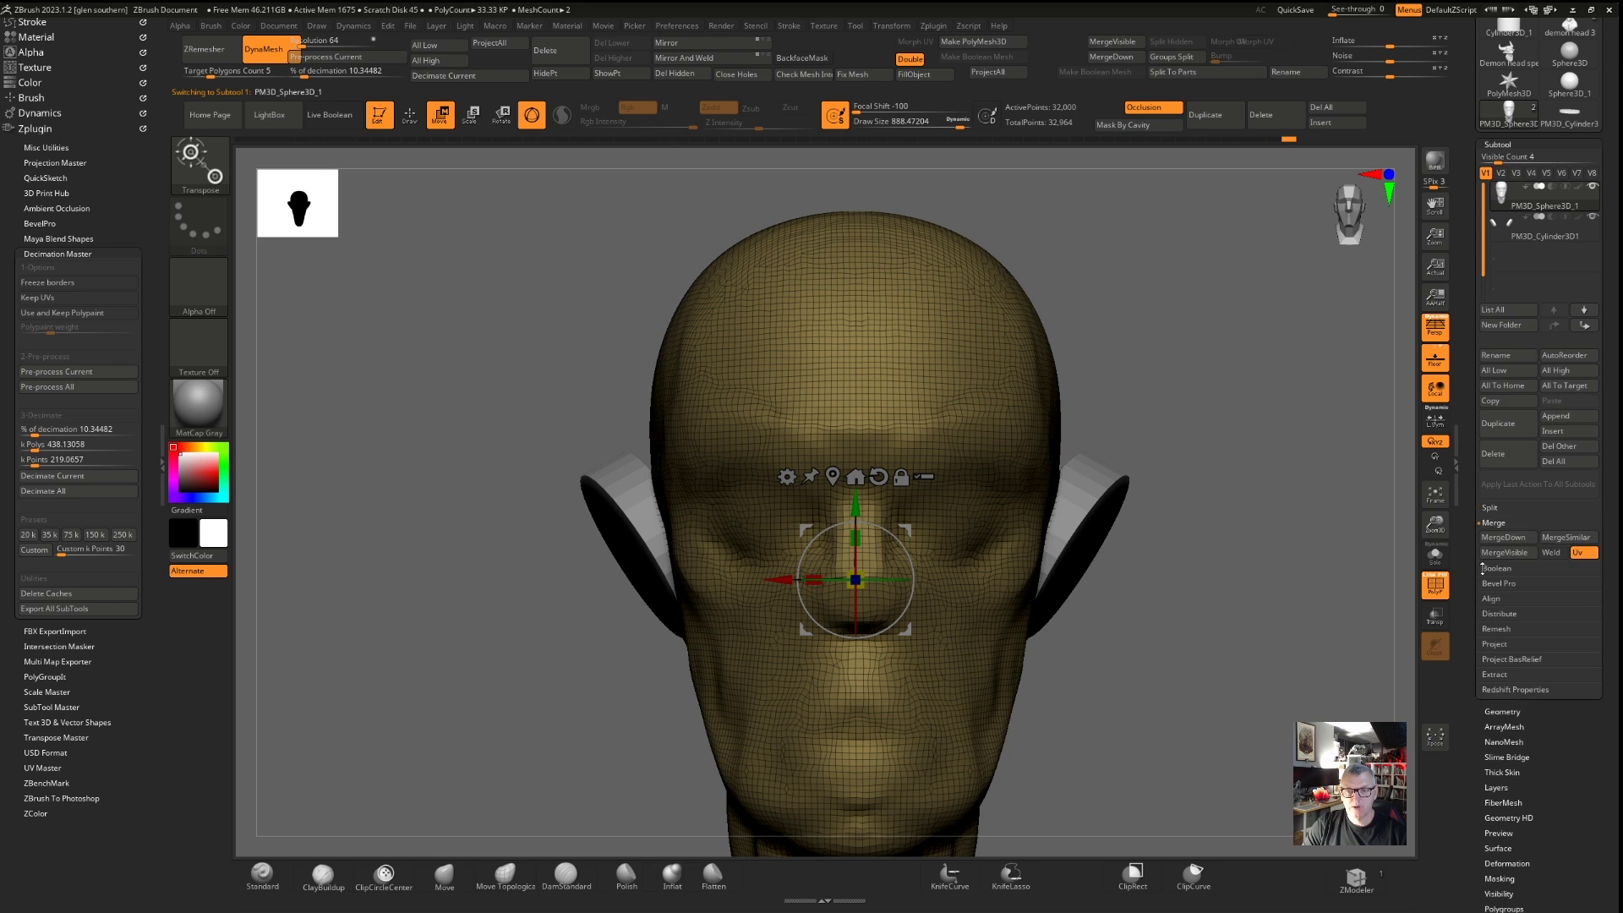
{"action": "left_click", "coordinate": [1499, 539]}
{"action": "left_click", "coordinate": [1392, 566]}
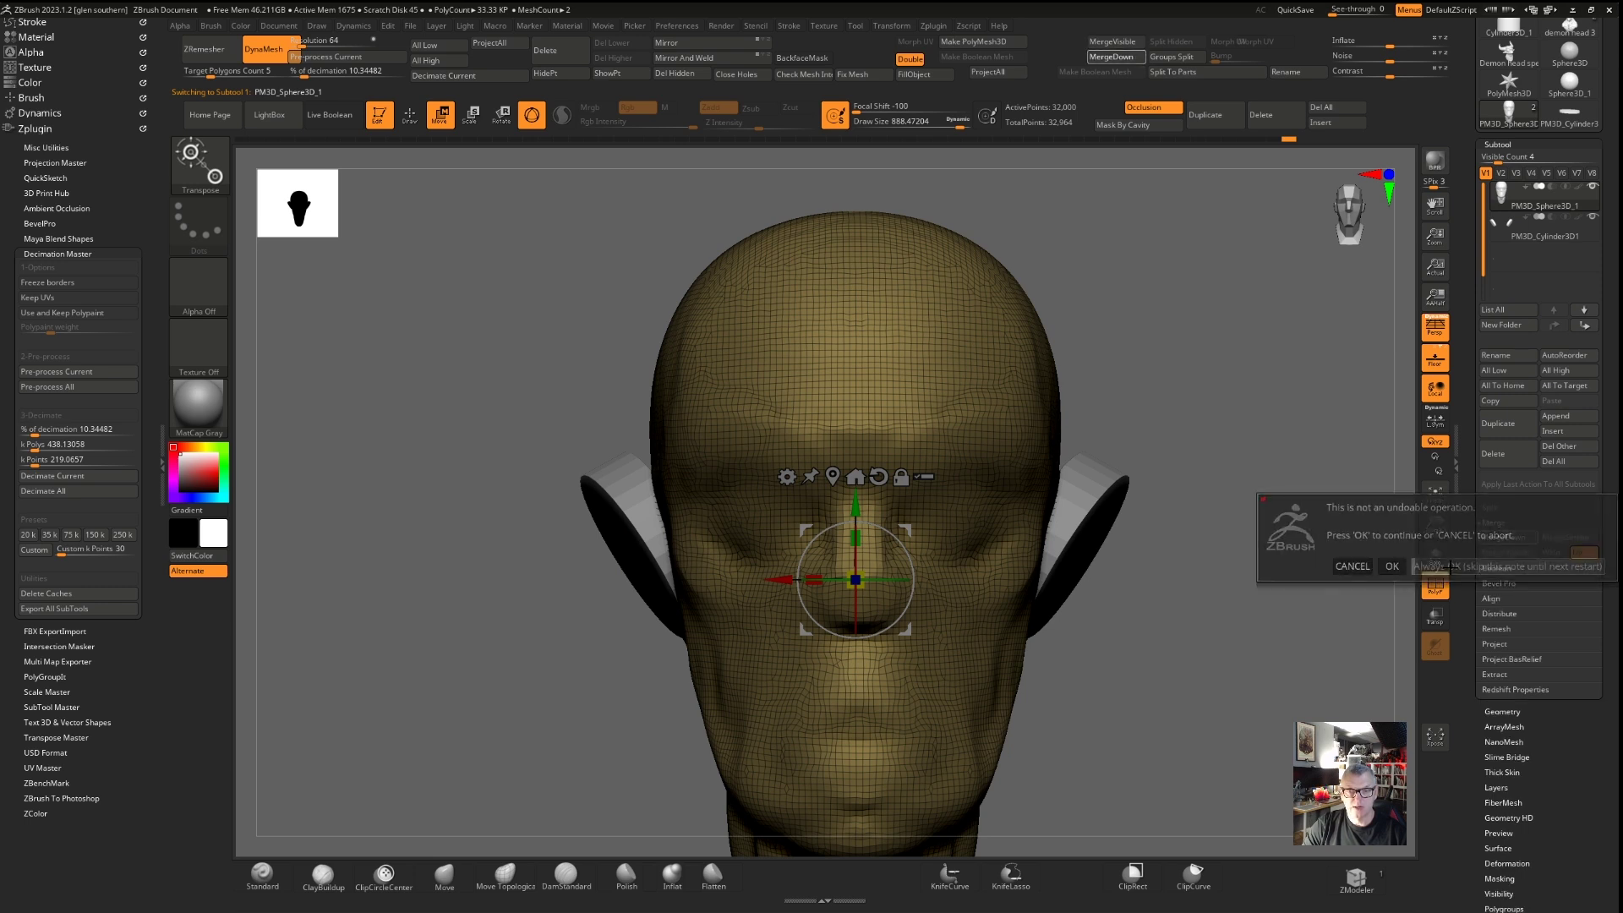
{"action": "left_click_drag", "start_coordinate": [641, 649], "coordinate": [759, 517]}
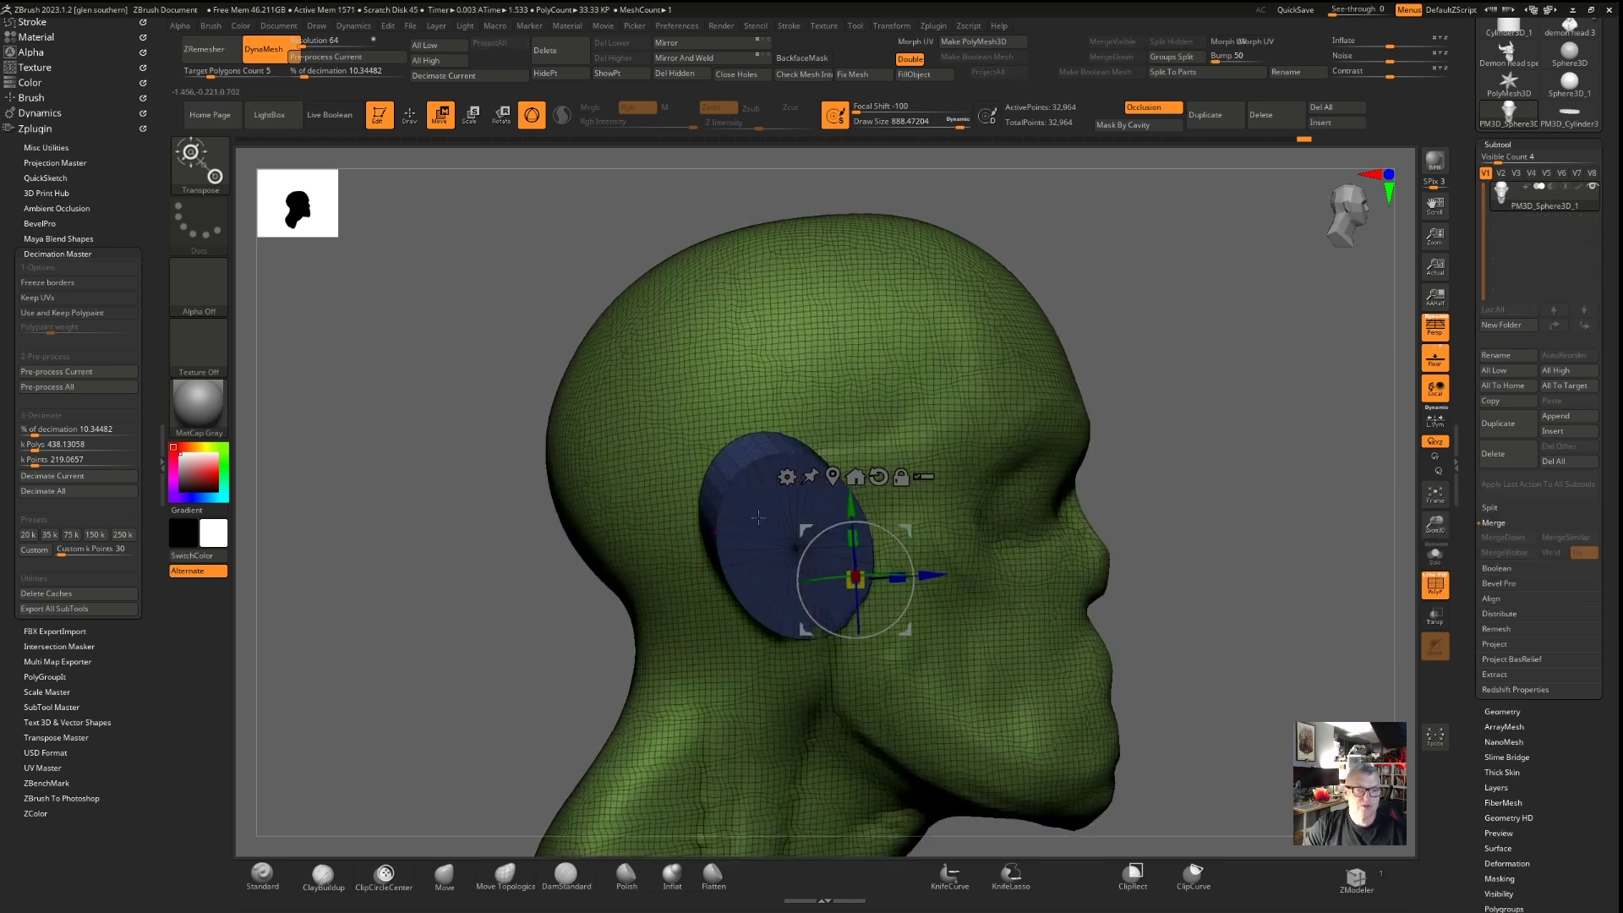
{"action": "left_click_drag", "start_coordinate": [1197, 523], "coordinate": [1142, 530], "text": "shift"}
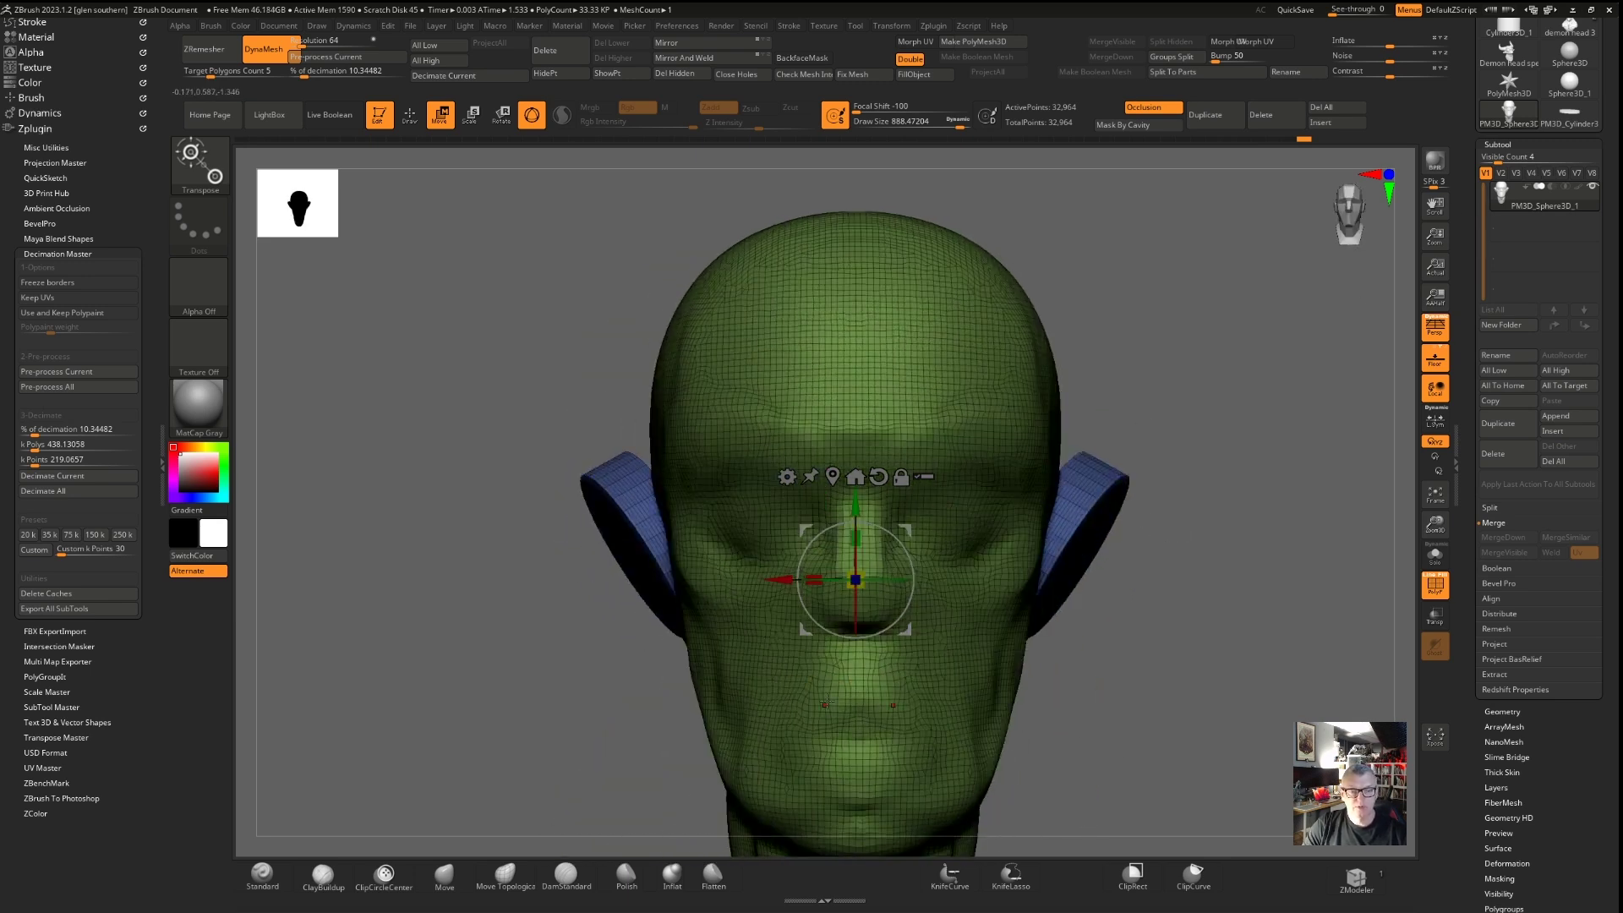
Reduce the Move brush to a draw size of about 422 and nudge the ear discs against the sides of the head
{"action": "left_click", "coordinate": [448, 893]}
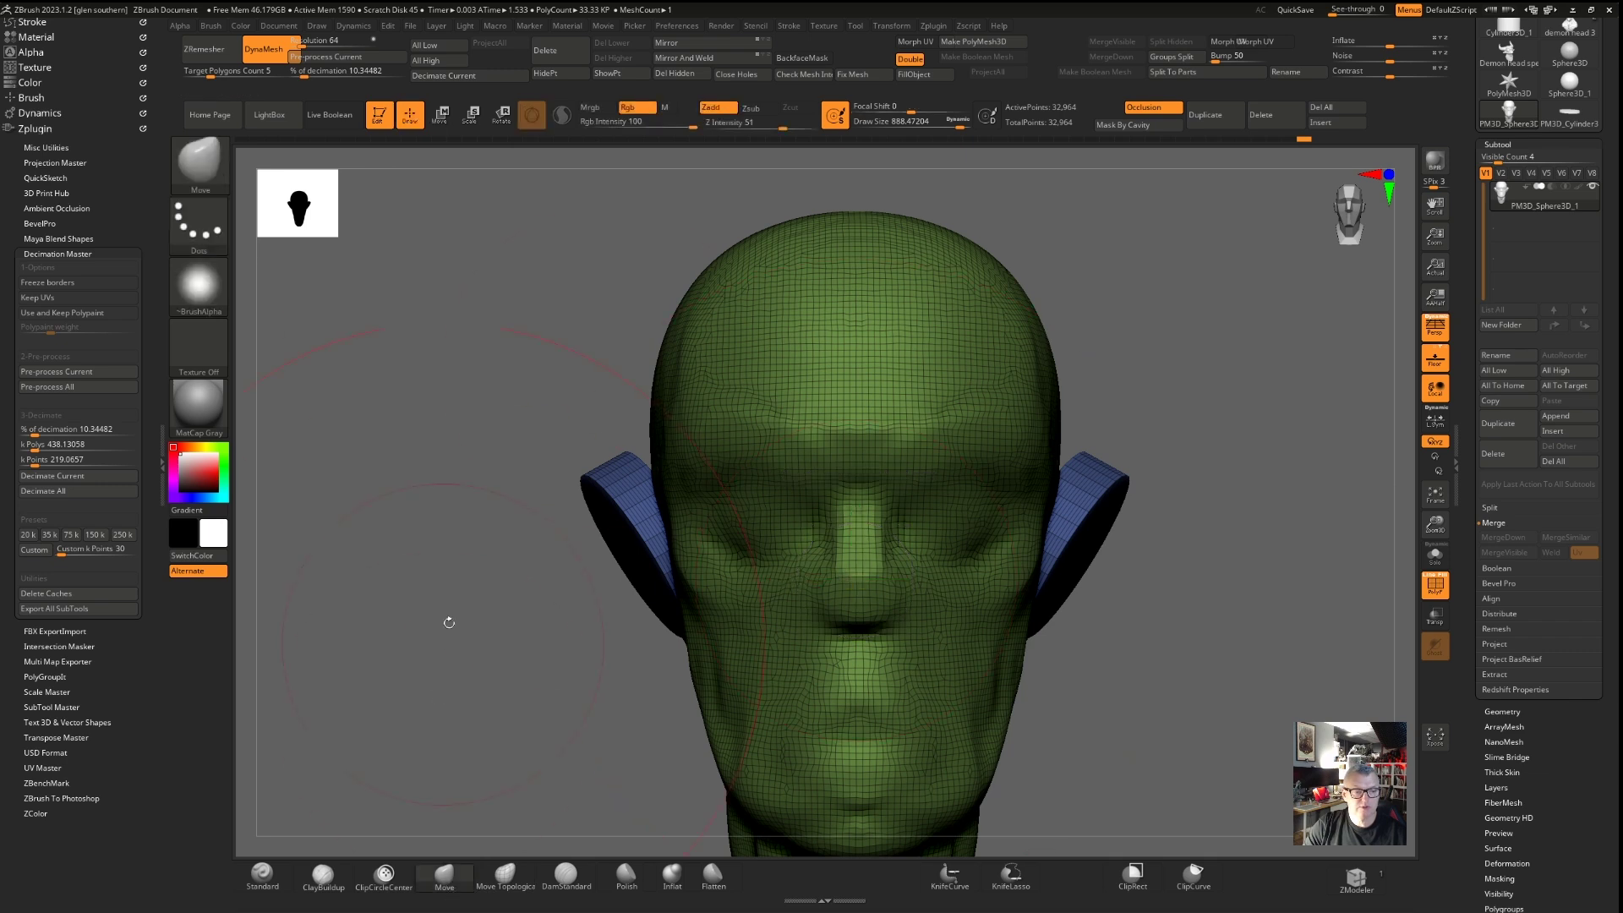
{"action": "left_click_drag", "start_coordinate": [955, 123], "coordinate": [929, 123]}
{"action": "left_click_drag", "start_coordinate": [691, 628], "coordinate": [710, 635]}
{"action": "left_click_drag", "start_coordinate": [655, 575], "coordinate": [662, 565]}
{"action": "right_click_drag", "start_coordinate": [651, 570], "coordinate": [490, 559]}
{"action": "mouse_move", "coordinate": [1036, 553]}
{"action": "right_mouse_down", "text": "ctrl"}
{"action": "mouse_move", "coordinate": [1015, 624]}
{"action": "mouse_move", "coordinate": [1023, 493]}
{"action": "right_mouse_up", "text": "ctrl"}
{"action": "left_click_drag", "start_coordinate": [1033, 527], "coordinate": [1039, 512]}
{"action": "mouse_move", "coordinate": [1037, 510]}
{"action": "right_mouse_down", "text": "ctrl"}
{"action": "mouse_move", "coordinate": [1042, 601]}
{"action": "mouse_move", "coordinate": [1183, 602]}
{"action": "right_mouse_up", "text": "ctrl"}
{"action": "left_click_drag", "start_coordinate": [1048, 545], "coordinate": [1056, 534]}
{"action": "right_click_drag", "start_coordinate": [1054, 533], "coordinate": [1057, 612], "text": "ctrl"}
{"action": "mouse_move", "coordinate": [1057, 613]}
{"action": "right_mouse_down"}
{"action": "mouse_move", "coordinate": [1099, 621]}
{"action": "mouse_move", "coordinate": [1107, 592]}
{"action": "right_mouse_up"}
{"action": "right_click_drag", "start_coordinate": [554, 489], "coordinate": [1024, 456]}
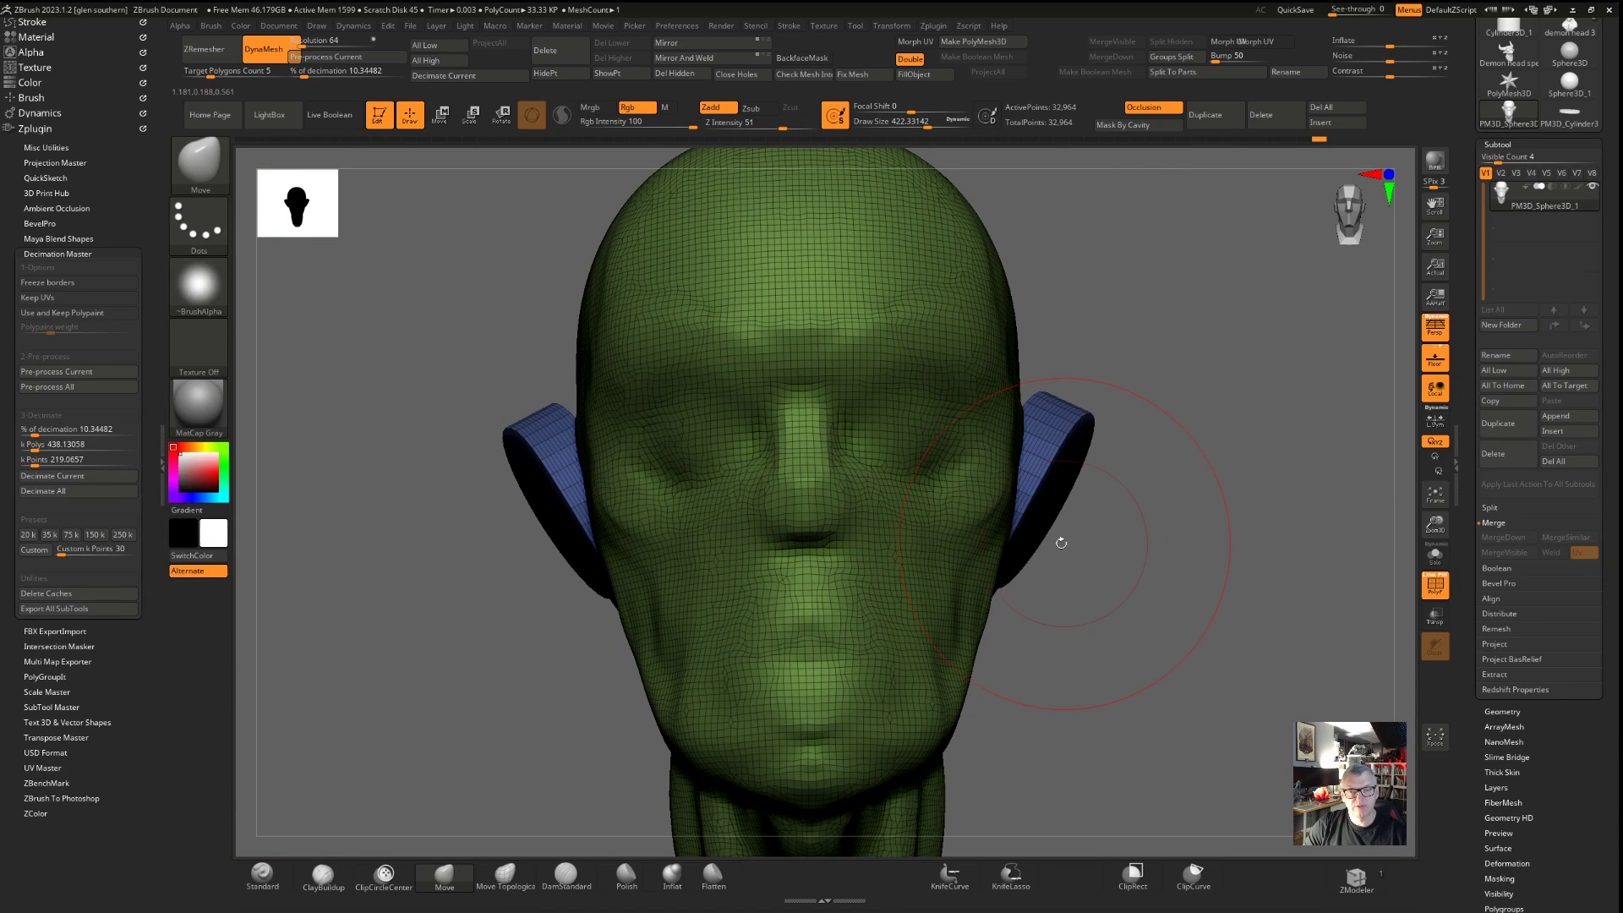
Adjust the ear discs independently of the head surface with the Move Topological brush
{"action": "left_click", "coordinate": [509, 885]}
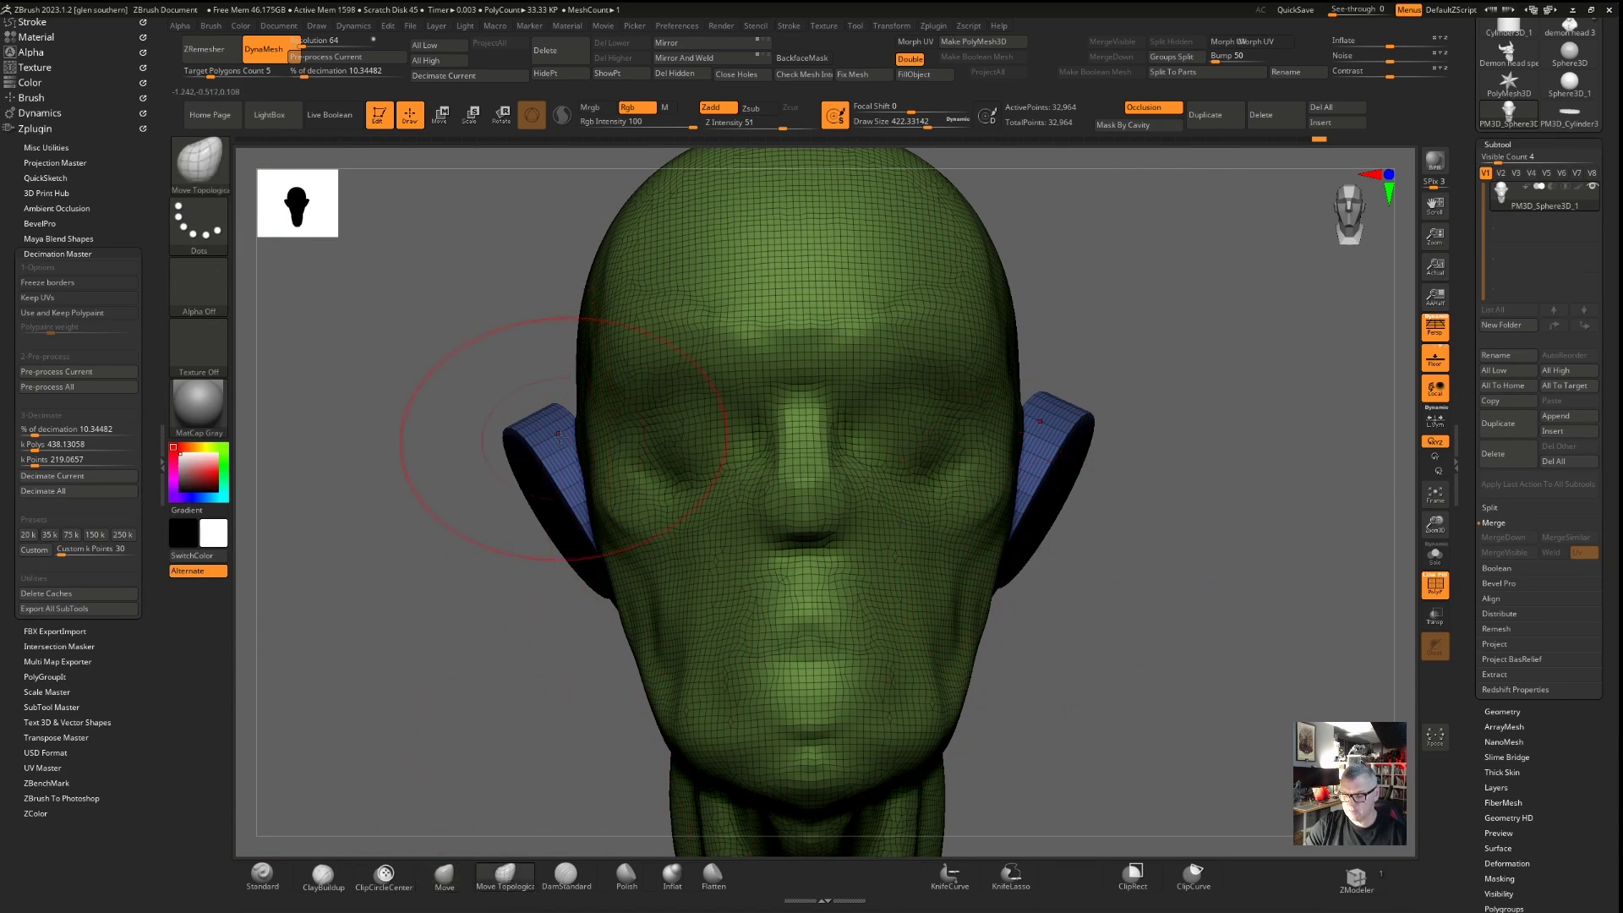
{"action": "key", "text": "b"}
{"action": "key", "text": "m"}
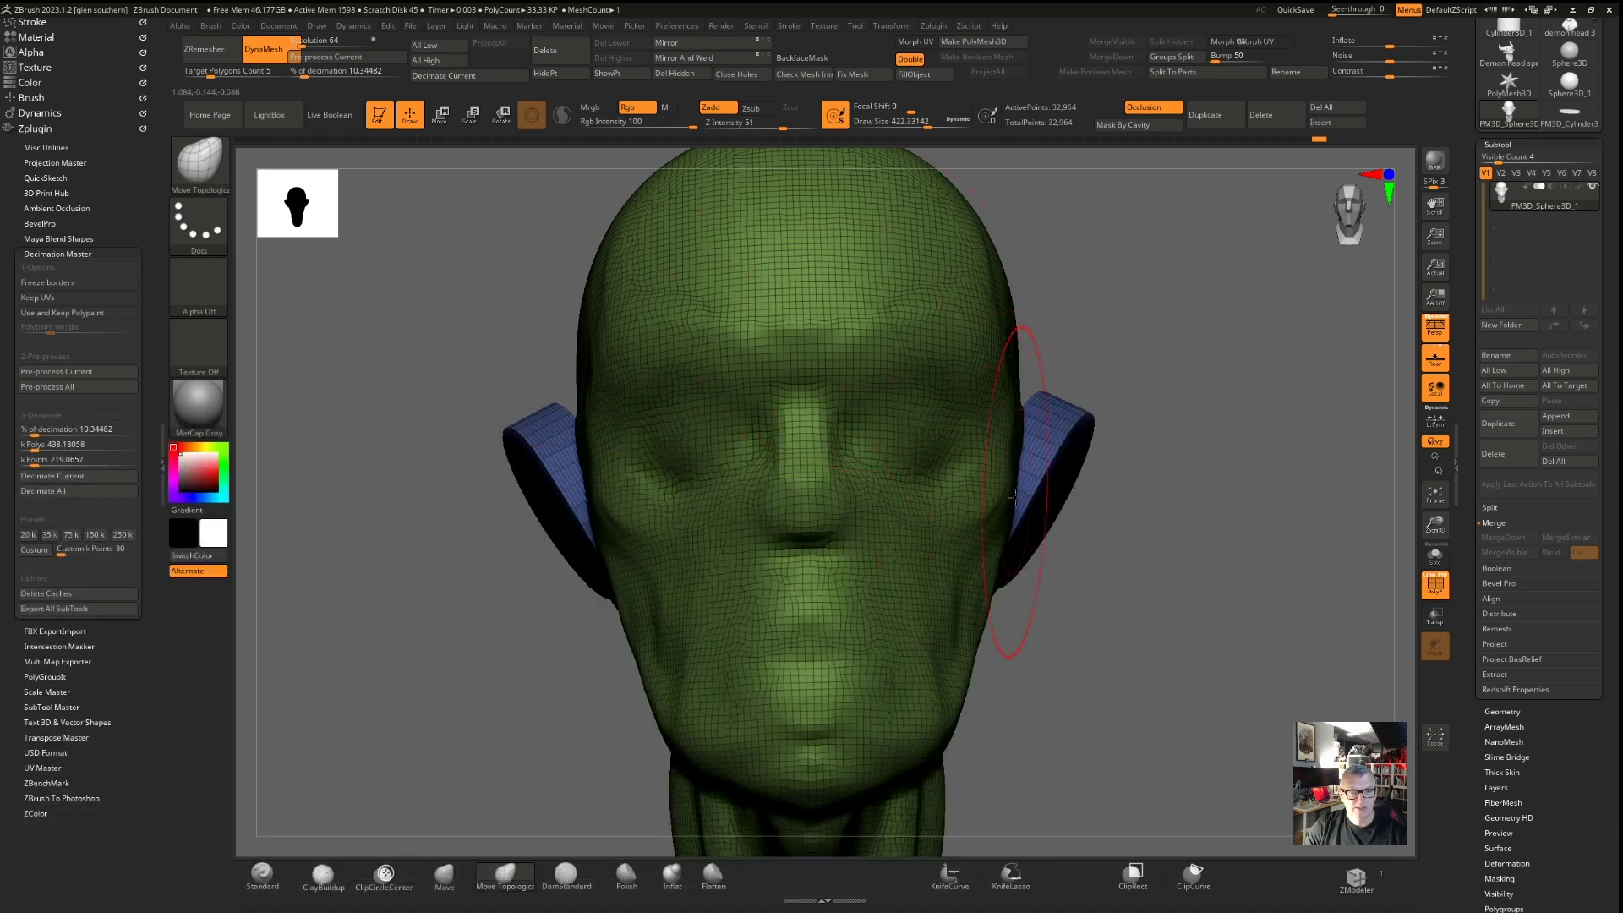
{"action": "mouse_move", "coordinate": [1015, 495]}
{"action": "left_mouse_down"}
{"action": "mouse_move", "coordinate": [1003, 552]}
{"action": "mouse_move", "coordinate": [1020, 547]}
{"action": "left_mouse_up"}
{"action": "mouse_move", "coordinate": [1129, 549]}
{"action": "left_mouse_down"}
{"action": "mouse_move", "coordinate": [1033, 545]}
{"action": "mouse_move", "coordinate": [1037, 503]}
{"action": "left_mouse_up"}
{"action": "left_click_drag", "start_coordinate": [1061, 426], "coordinate": [1043, 439]}
{"action": "left_click_drag", "start_coordinate": [1200, 460], "coordinate": [1044, 446]}
{"action": "mouse_move", "coordinate": [1042, 445]}
{"action": "right_mouse_down", "text": "ctrl"}
{"action": "mouse_move", "coordinate": [930, 655]}
{"action": "mouse_move", "coordinate": [888, 615]}
{"action": "mouse_move", "coordinate": [948, 575]}
{"action": "right_mouse_up", "text": "ctrl"}
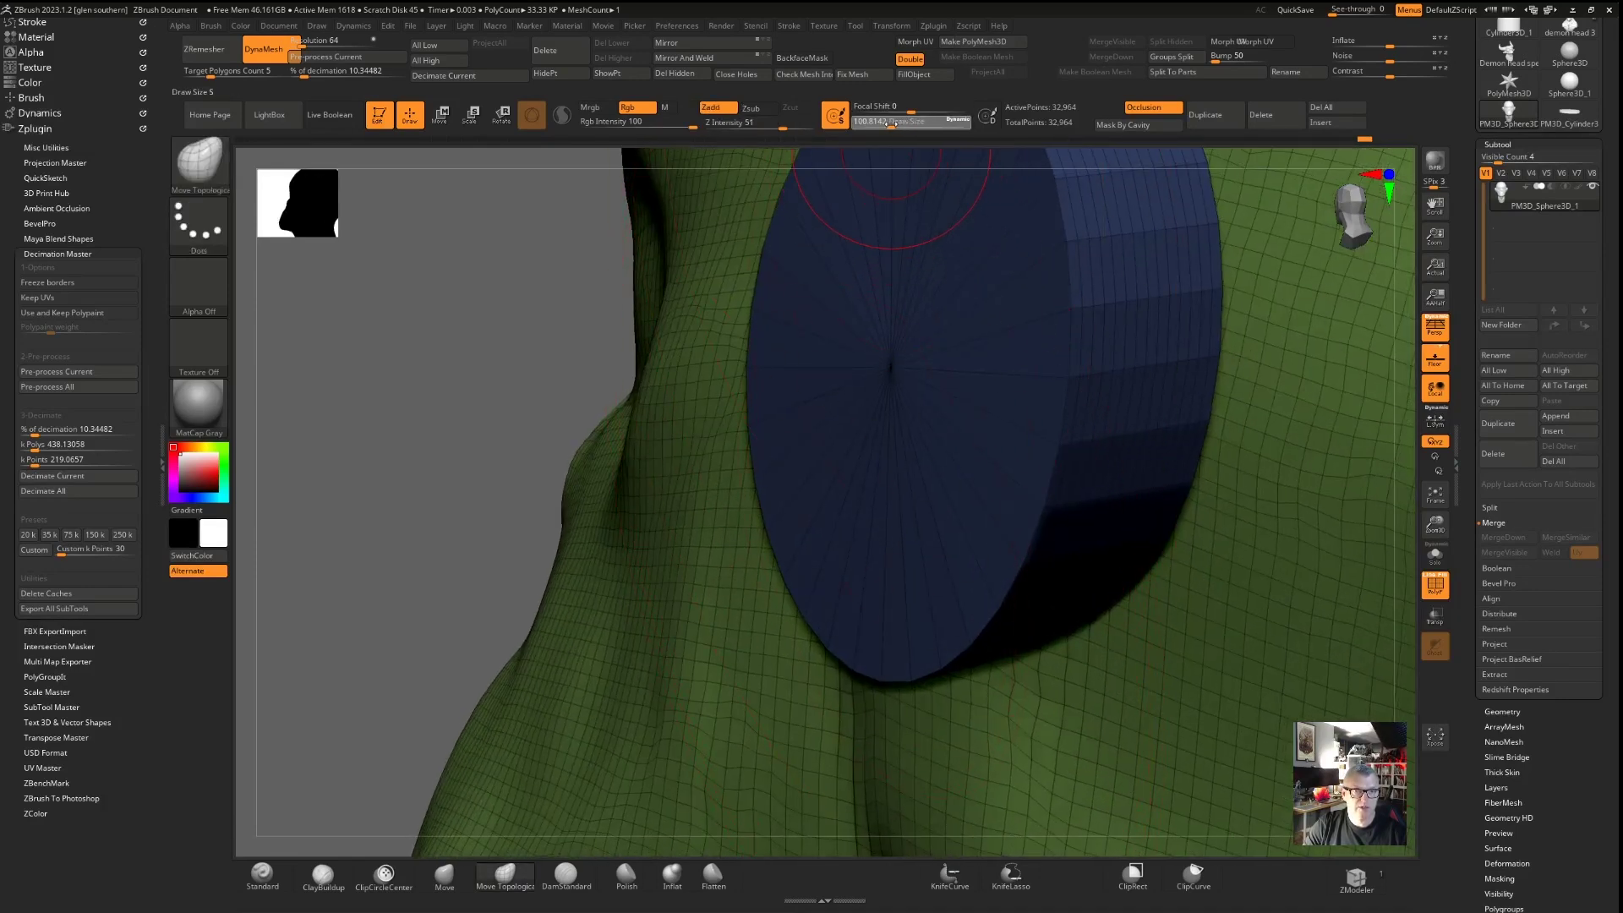
Reshape the front and lower edge of the ear discs towards the head with Move Topological at a draw size of about 101
{"action": "left_click_drag", "start_coordinate": [518, 470], "coordinate": [562, 455]}
{"action": "left_click_drag", "start_coordinate": [462, 459], "coordinate": [520, 437]}
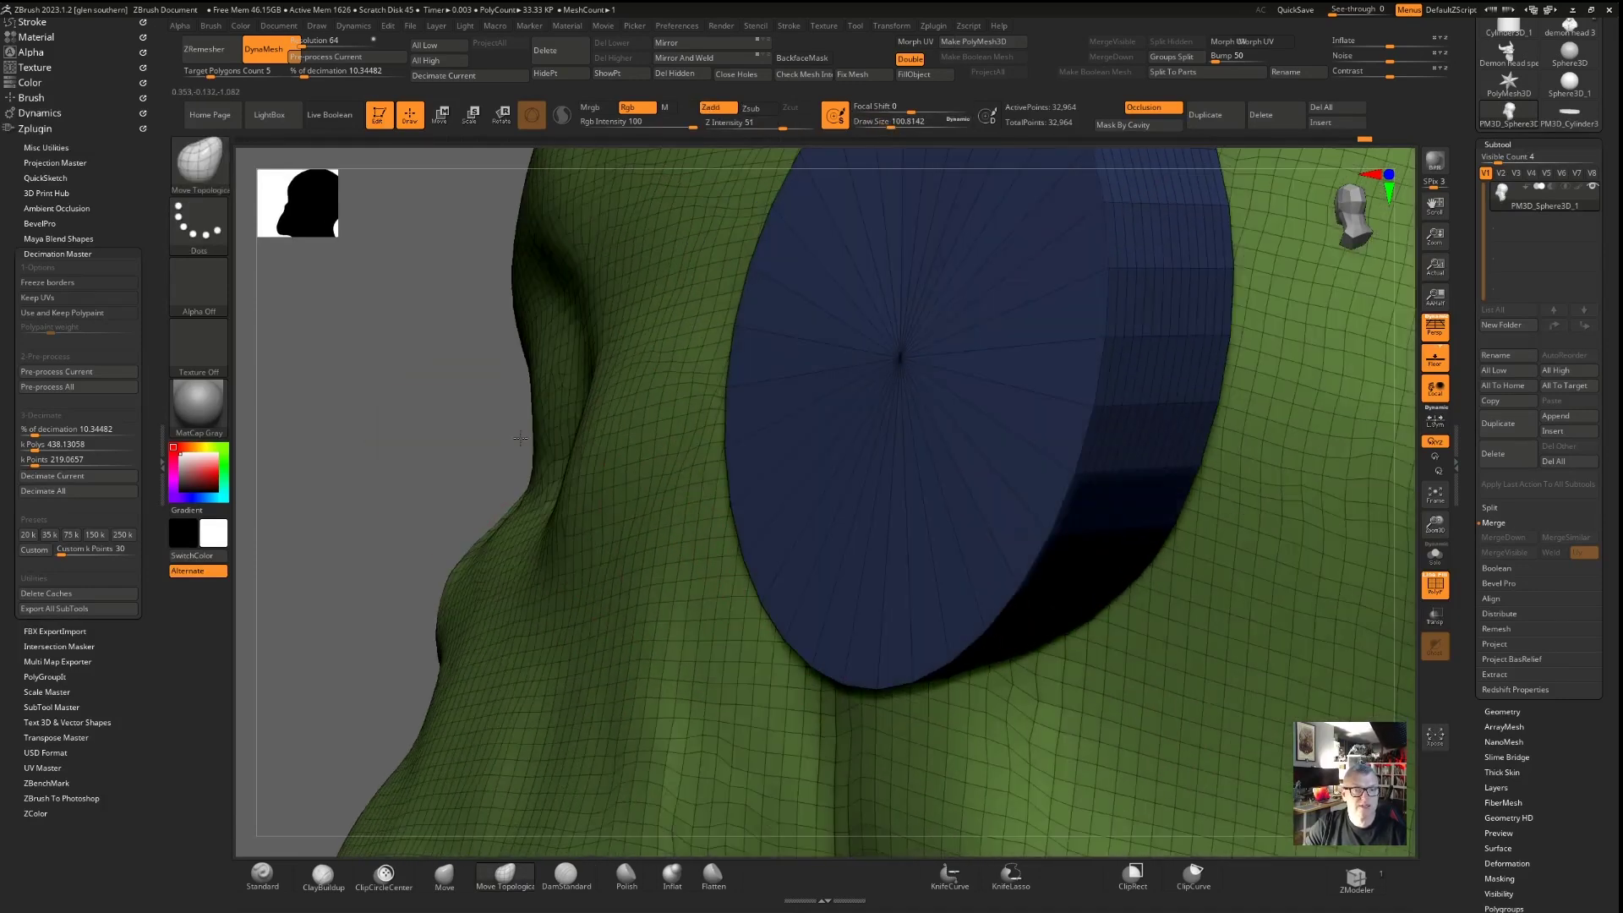
{"action": "right_click_drag", "start_coordinate": [521, 437], "coordinate": [660, 473]}
{"action": "left_click_drag", "start_coordinate": [934, 646], "coordinate": [1011, 600]}
{"action": "mouse_move", "coordinate": [901, 570]}
{"action": "left_mouse_down"}
{"action": "mouse_move", "coordinate": [879, 430]}
{"action": "mouse_move", "coordinate": [893, 412]}
{"action": "left_mouse_up"}
{"action": "left_click_drag", "start_coordinate": [1123, 485], "coordinate": [1140, 273]}
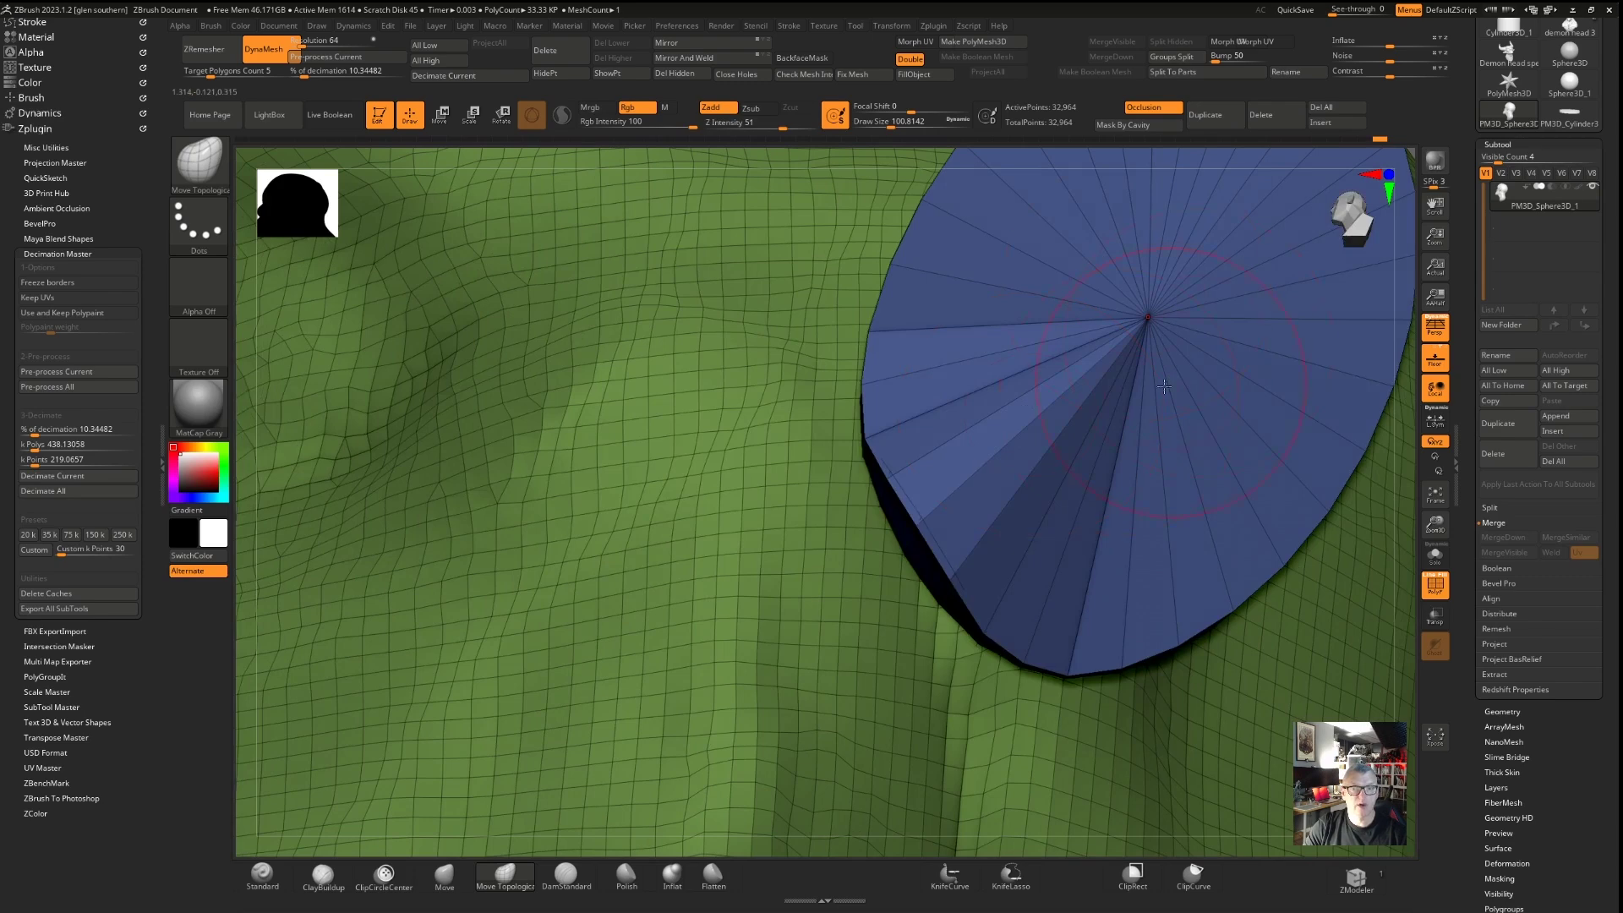
{"action": "right_click_drag", "start_coordinate": [1079, 391], "coordinate": [1084, 308], "text": "ctrl"}
{"action": "right_click_drag", "start_coordinate": [1399, 549], "coordinate": [1235, 569], "text": "alt"}
{"action": "mouse_move", "coordinate": [1274, 621]}
{"action": "right_mouse_down"}
{"action": "mouse_move", "coordinate": [1224, 577]}
{"action": "mouse_move", "coordinate": [1222, 644]}
{"action": "right_mouse_up"}
{"action": "left_click_drag", "start_coordinate": [384, 372], "coordinate": [813, 512]}
{"action": "right_click_drag", "start_coordinate": [779, 419], "coordinate": [616, 389], "text": "ctrl"}
{"action": "left_click_drag", "start_coordinate": [617, 388], "coordinate": [946, 456]}
{"action": "right_click_drag", "start_coordinate": [947, 454], "coordinate": [1002, 474], "text": "ctrl"}
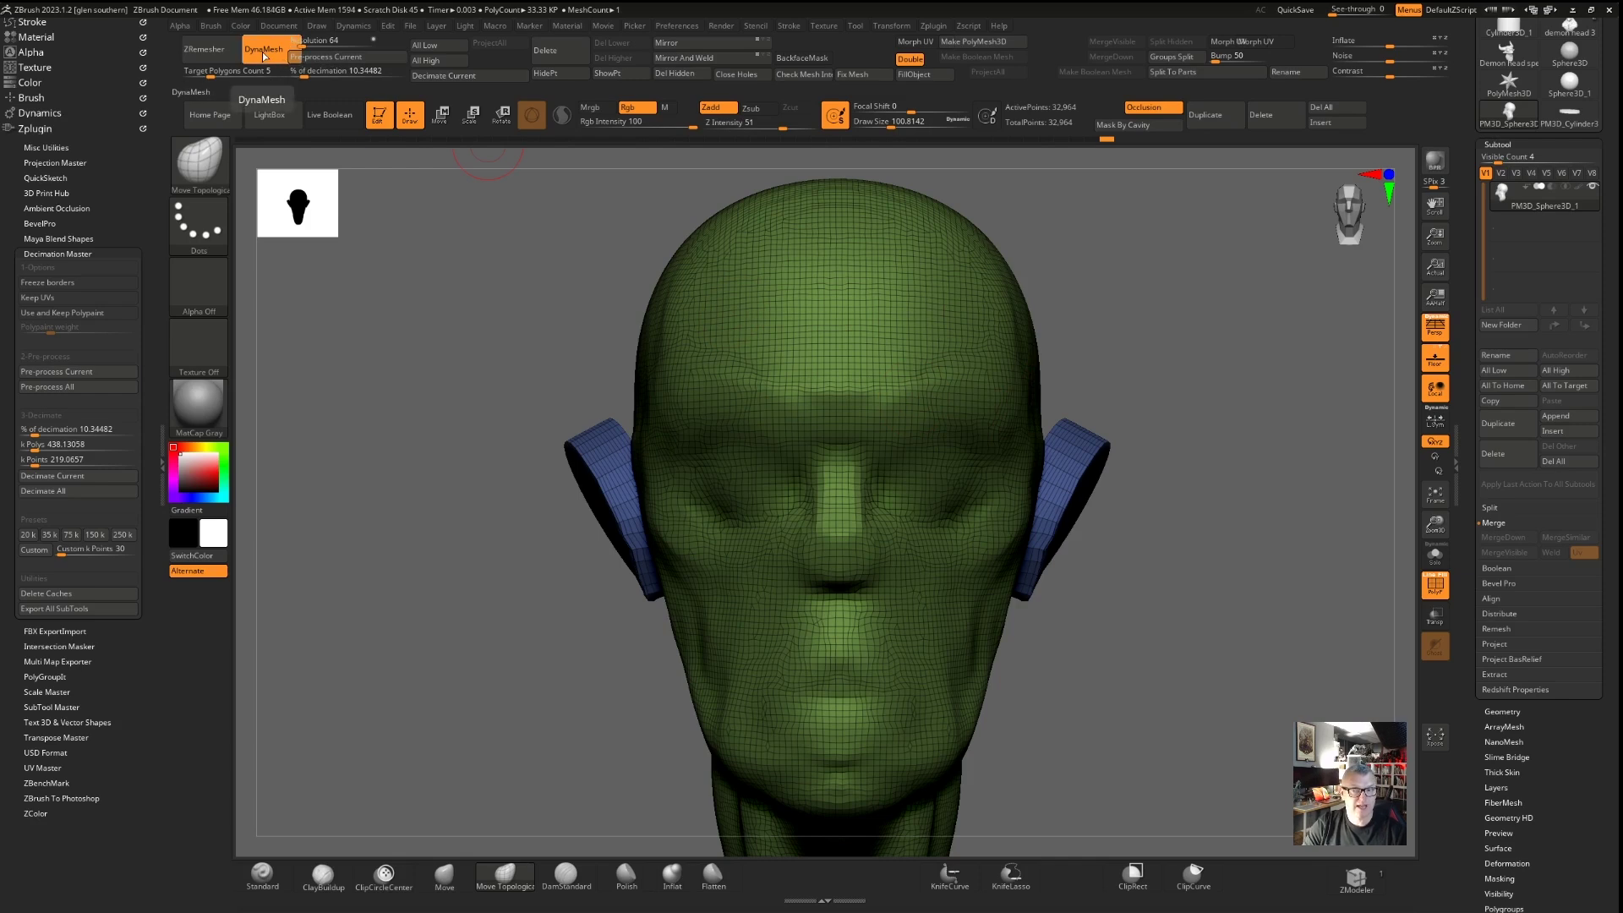
Set the DynaMesh resolution to 128 and remesh the head to fuse the ear discs into it
{"action": "left_click", "coordinate": [1497, 144]}
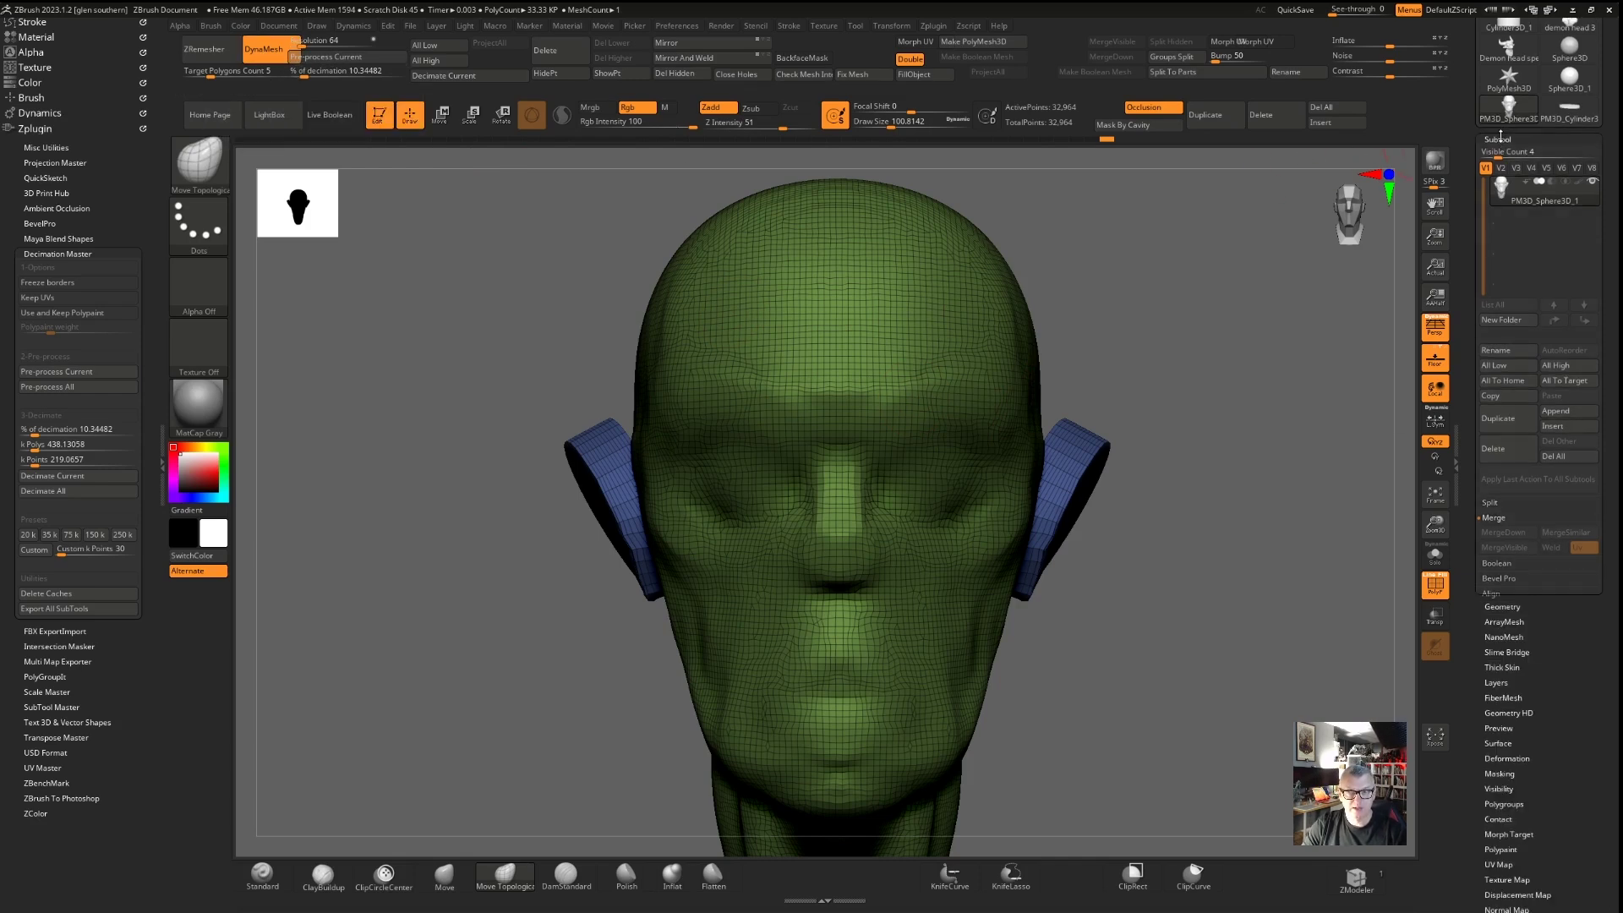
{"action": "left_click", "coordinate": [1501, 155]}
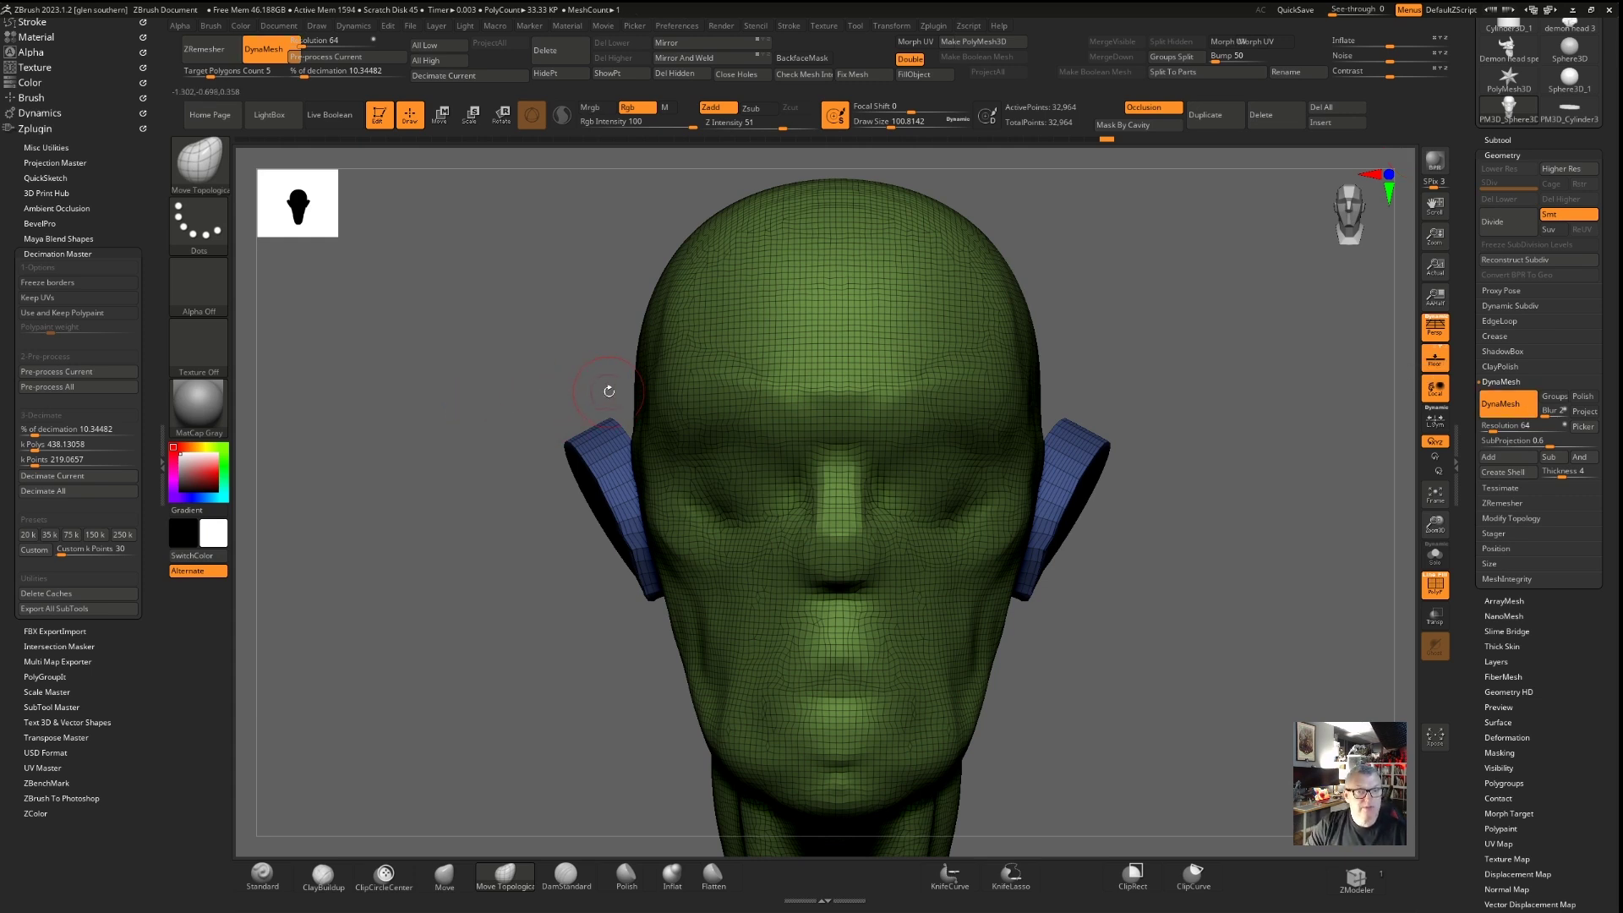
{"action": "left_click", "coordinate": [1504, 425]}
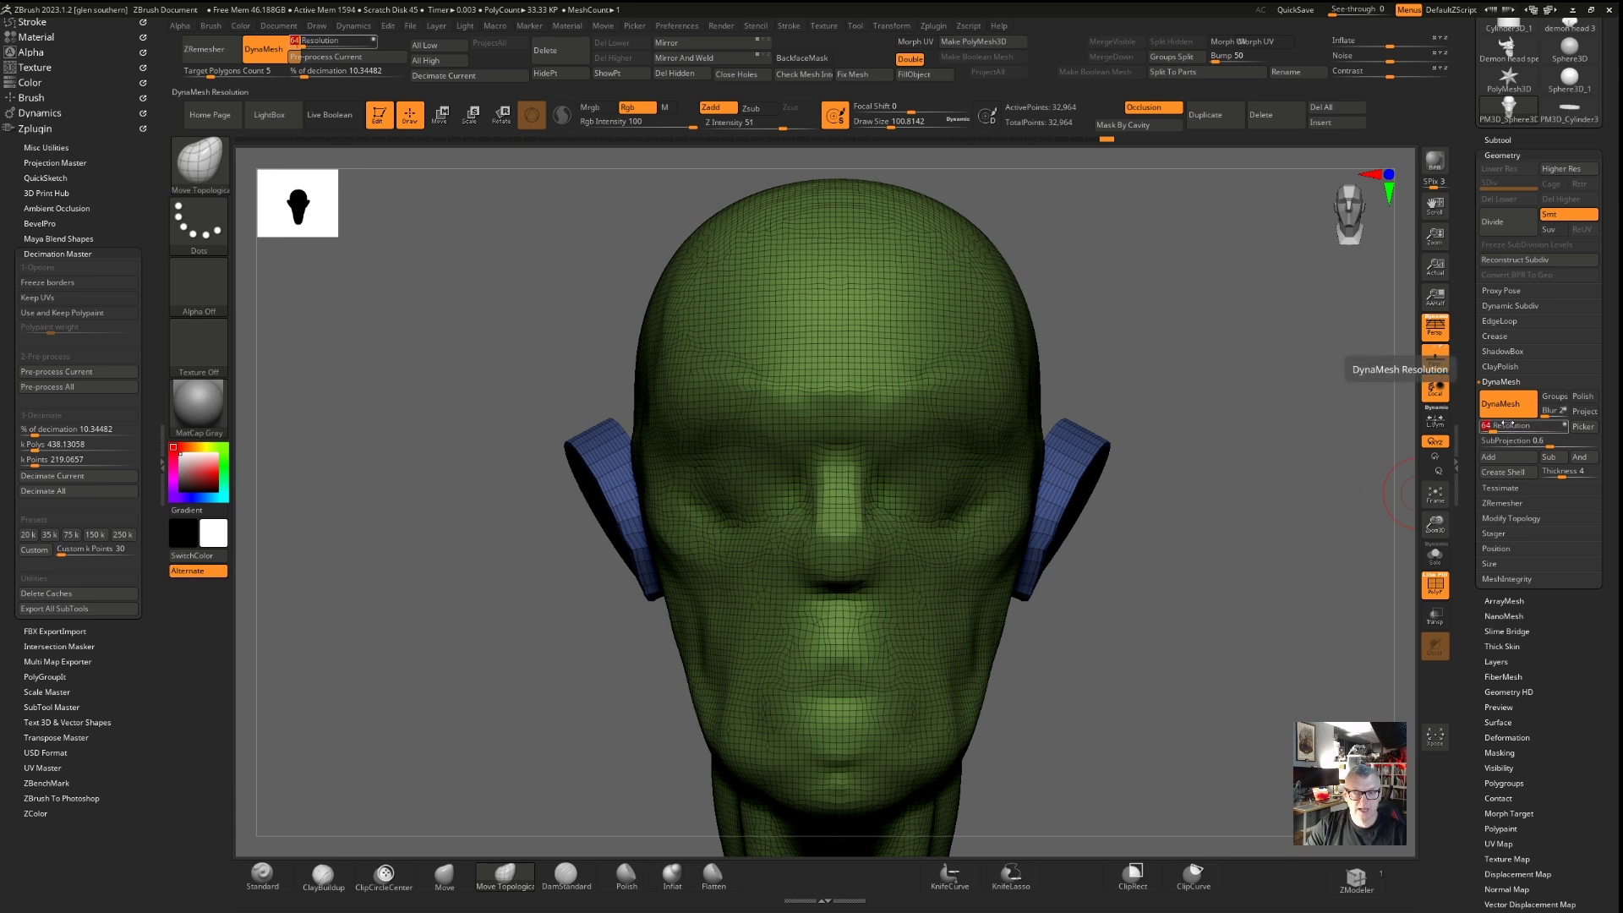
{"action": "type", "text": "128"}
{"action": "key", "text": "Return"}
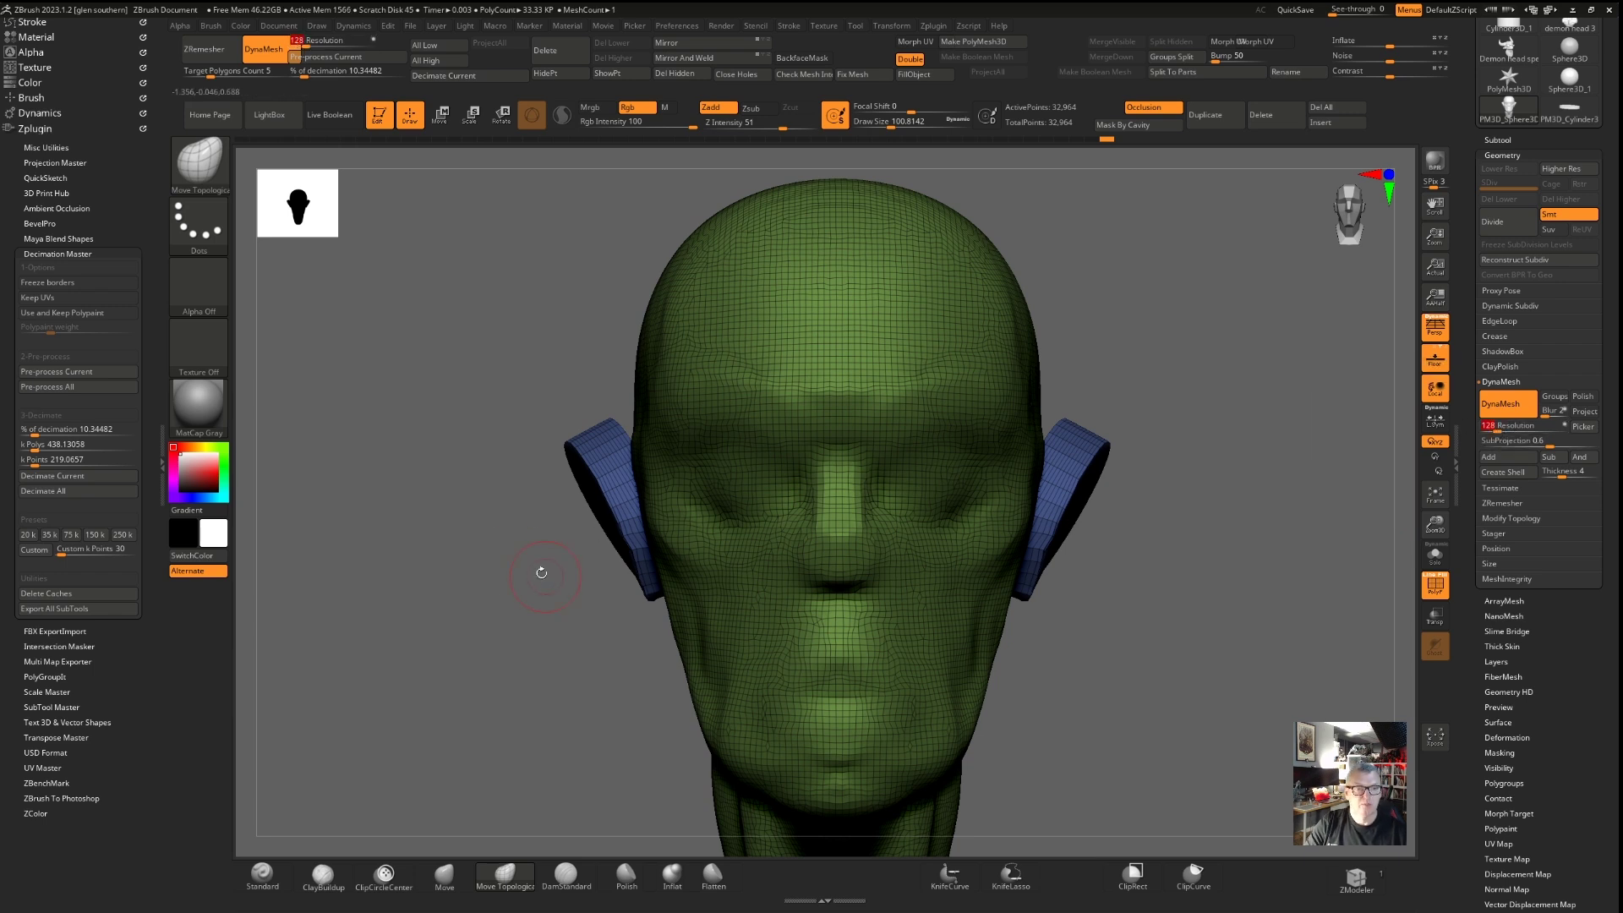
{"action": "left_click_drag", "start_coordinate": [491, 611], "coordinate": [497, 664], "text": "ctrl"}
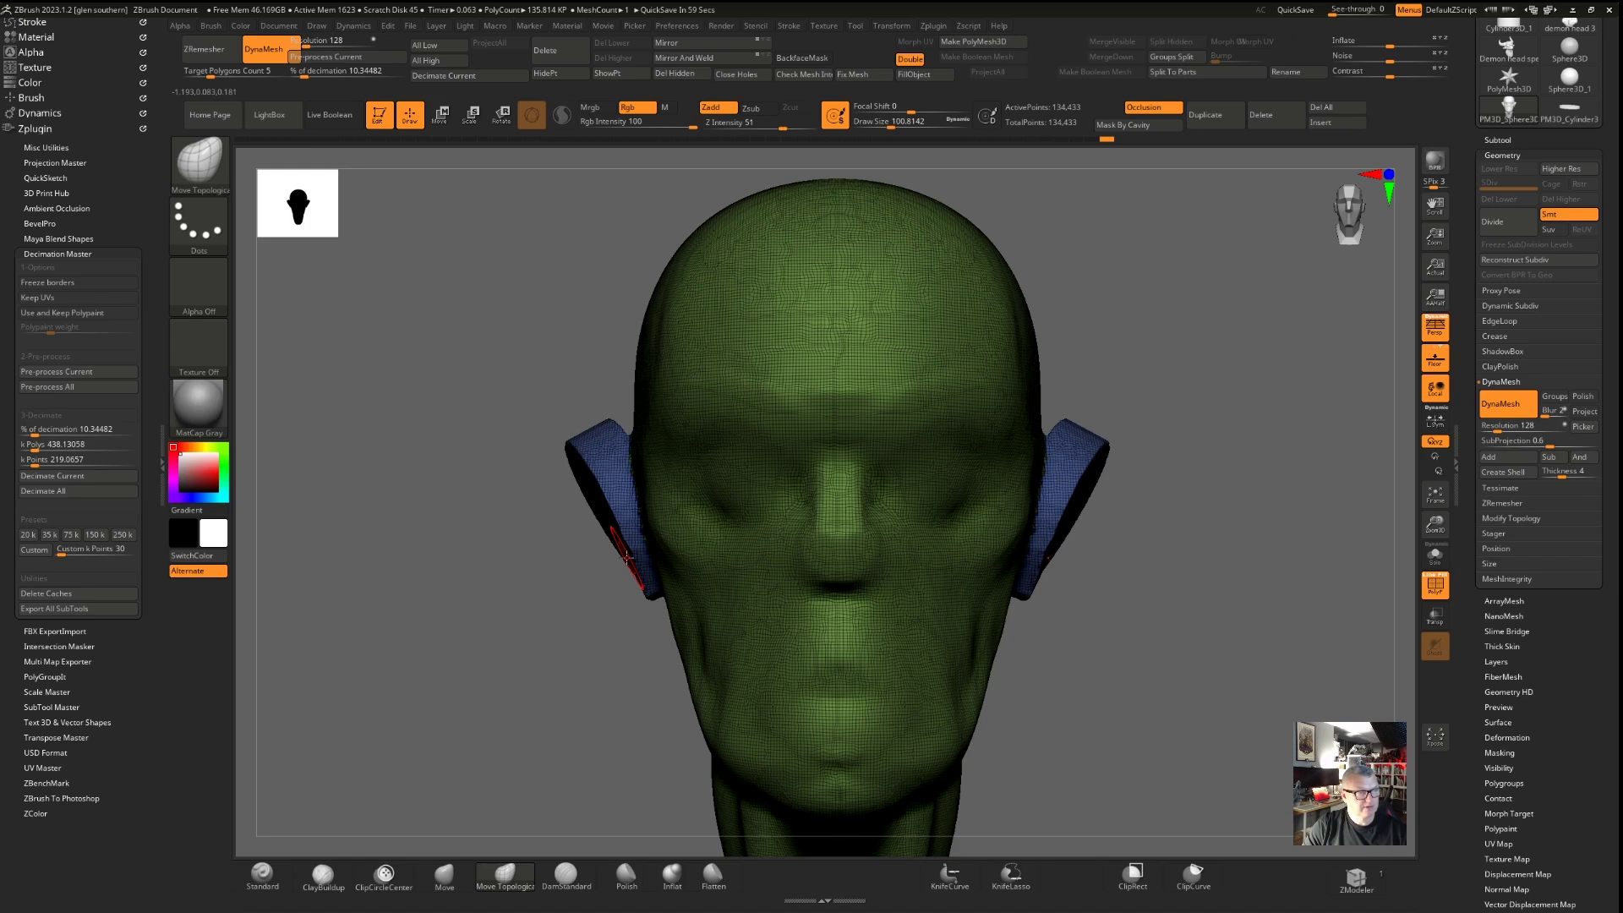
Check the seam between ear and head up close and assign the whole mesh to a single polygroup
{"action": "right_click_drag", "start_coordinate": [1110, 593], "coordinate": [1203, 654]}
{"action": "right_click_drag", "start_coordinate": [1125, 538], "coordinate": [1034, 612], "text": "ctrl"}
{"action": "right_click_drag", "start_coordinate": [1108, 418], "coordinate": [930, 431], "text": "ctrl"}
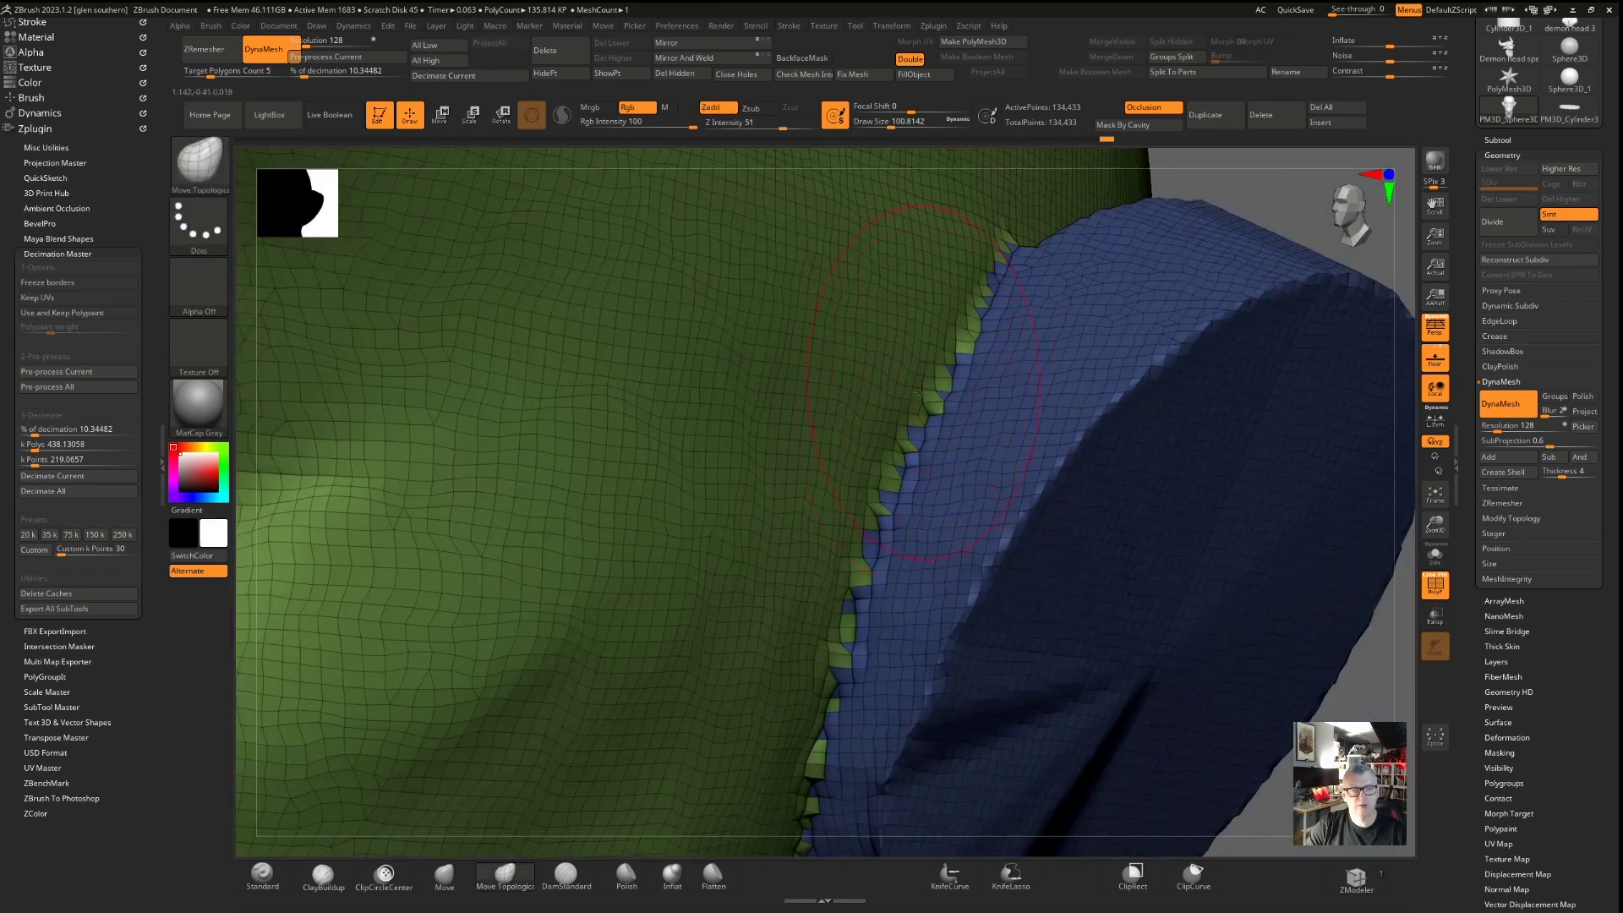
{"action": "mouse_move", "coordinate": [894, 597]}
{"action": "right_mouse_down", "text": "ctrl"}
{"action": "mouse_move", "coordinate": [852, 561]}
{"action": "mouse_move", "coordinate": [977, 552]}
{"action": "right_mouse_up", "text": "ctrl"}
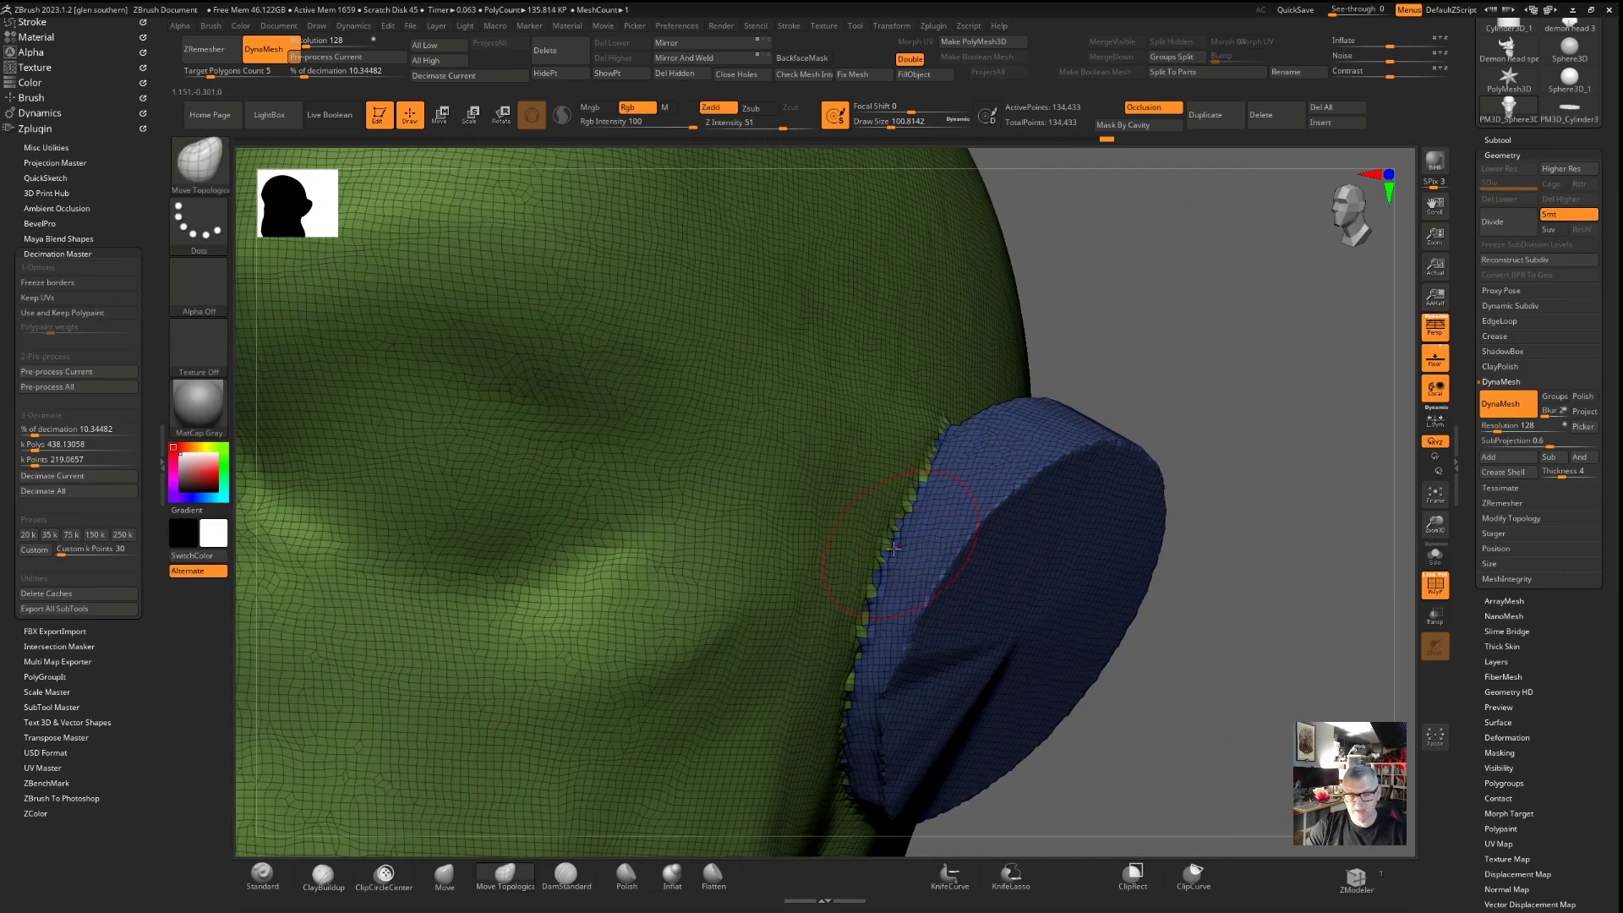
{"action": "key", "text": "ctrl+shift+a"}
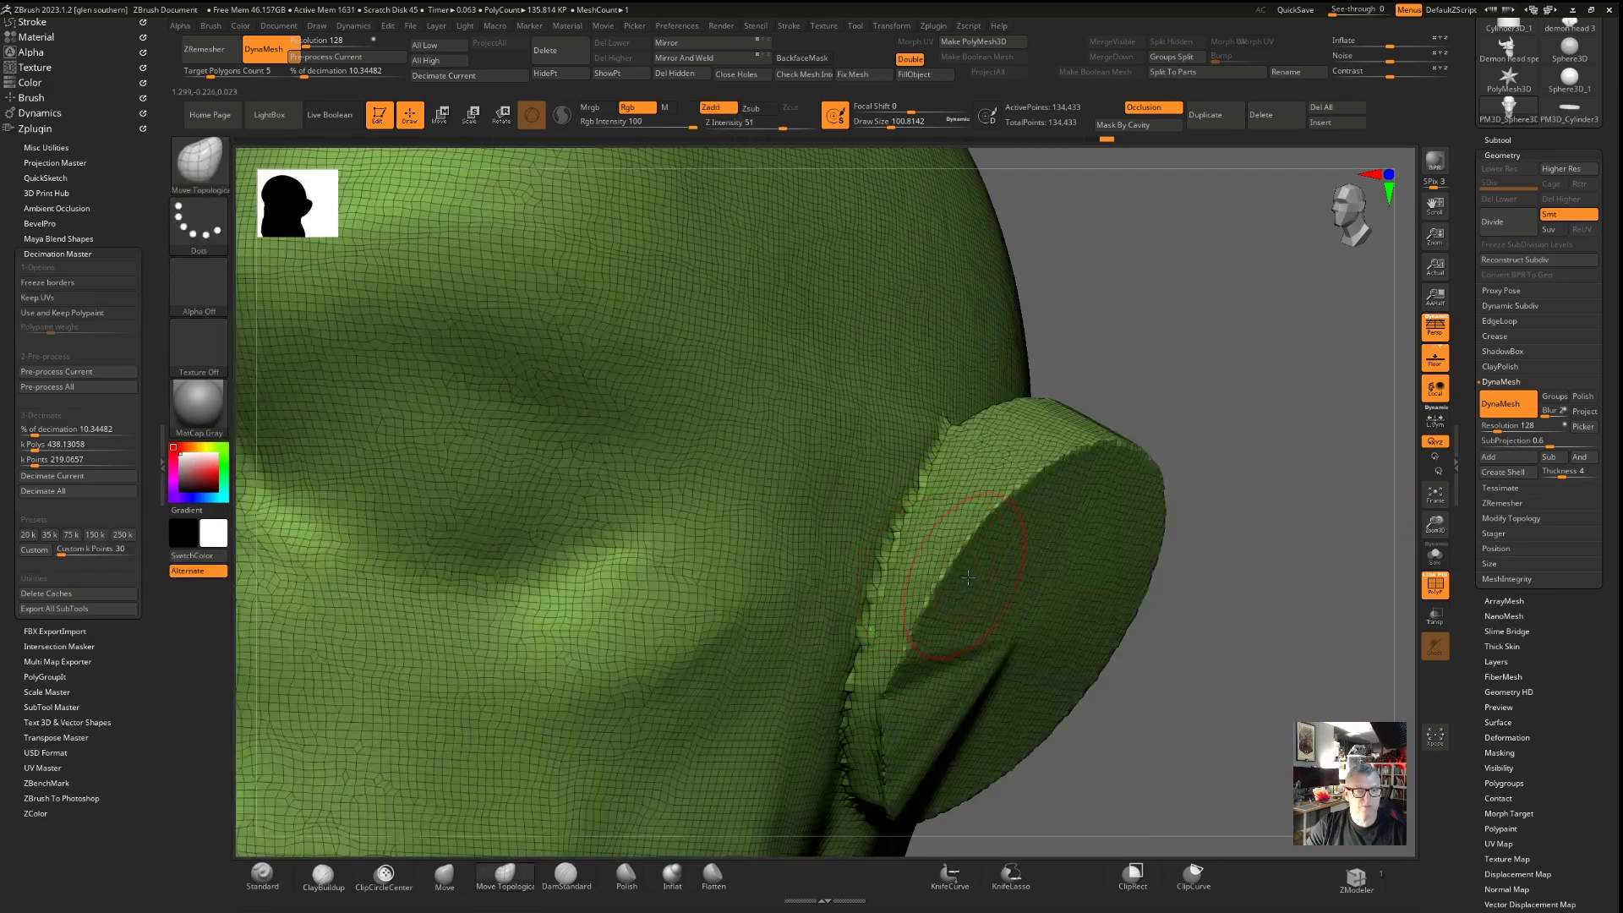
Smooth the jagged seam around the ear discs and soften the edges of the discs
{"action": "key", "text": "f"}
{"action": "right_click_drag", "start_coordinate": [330, 501], "coordinate": [445, 508]}
{"action": "right_click_drag", "start_coordinate": [551, 525], "coordinate": [621, 541], "text": "ctrl"}
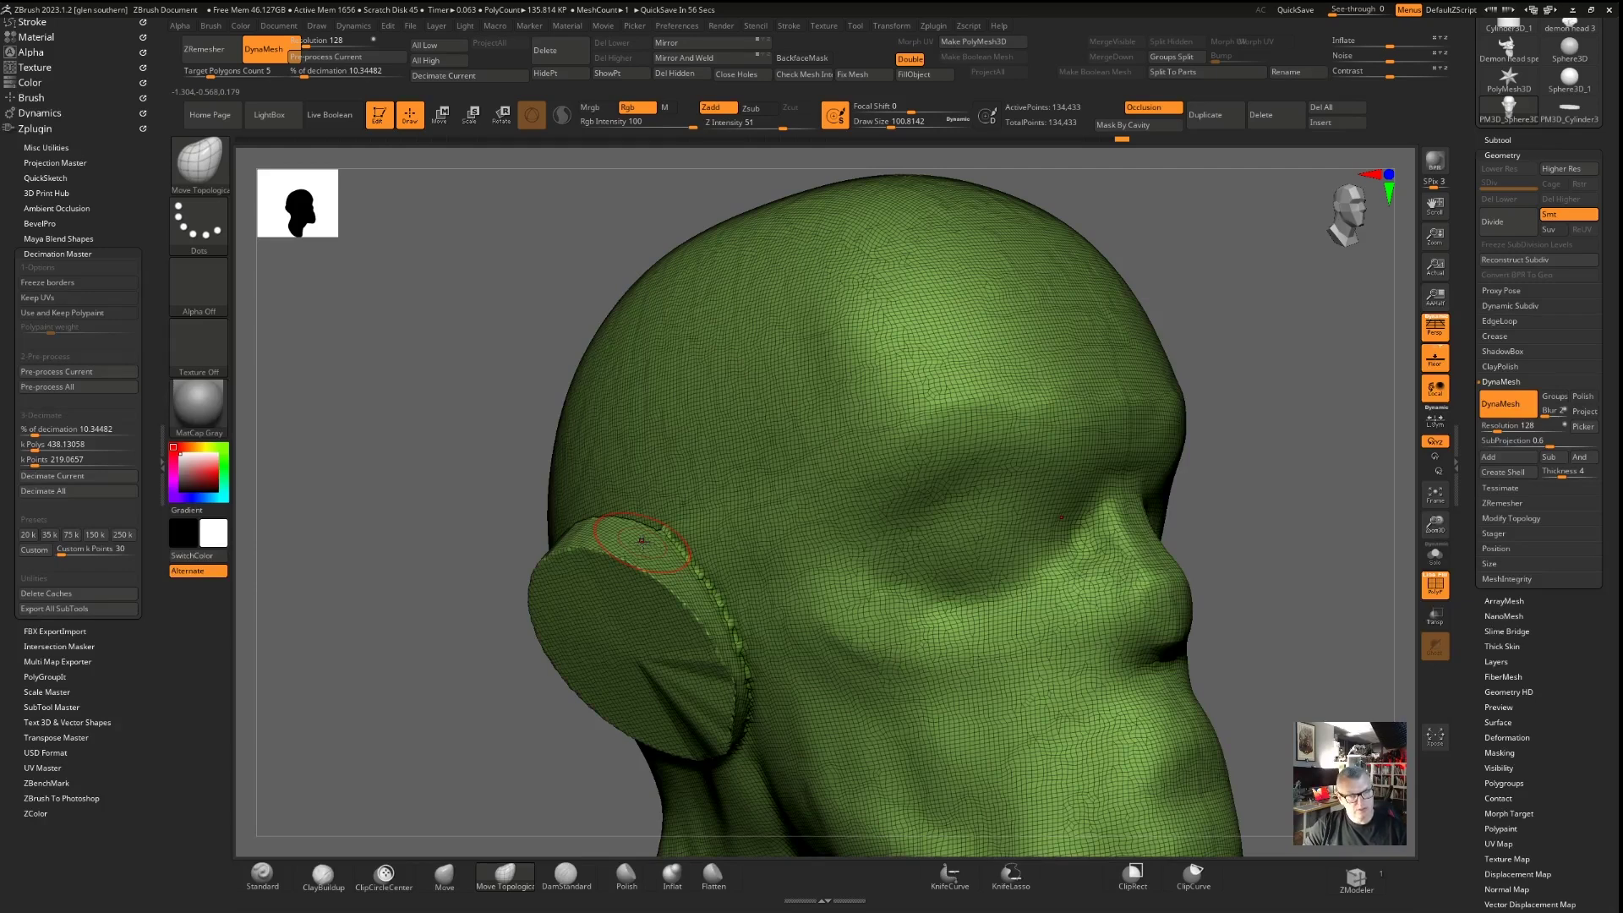
{"action": "right_click_drag", "start_coordinate": [767, 533], "coordinate": [670, 353]}
{"action": "left_click_drag", "start_coordinate": [676, 343], "coordinate": [754, 415], "text": "shift"}
{"action": "mouse_move", "coordinate": [744, 338]}
{"action": "left_mouse_down", "text": "shift"}
{"action": "mouse_move", "coordinate": [765, 389]}
{"action": "mouse_move", "coordinate": [659, 317]}
{"action": "left_mouse_up", "text": "shift"}
{"action": "right_click_drag", "start_coordinate": [541, 389], "coordinate": [761, 363]}
{"action": "mouse_move", "coordinate": [568, 326]}
{"action": "left_mouse_down", "text": "shift"}
{"action": "mouse_move", "coordinate": [545, 414]}
{"action": "mouse_move", "coordinate": [630, 558]}
{"action": "left_mouse_up", "text": "shift"}
{"action": "right_click_drag", "start_coordinate": [1048, 516], "coordinate": [727, 546]}
Carve the ear's inner hollow and rough out its folds with ClayBuildup, reducing the draw size to about 62
{"action": "left_click", "coordinate": [323, 875]}
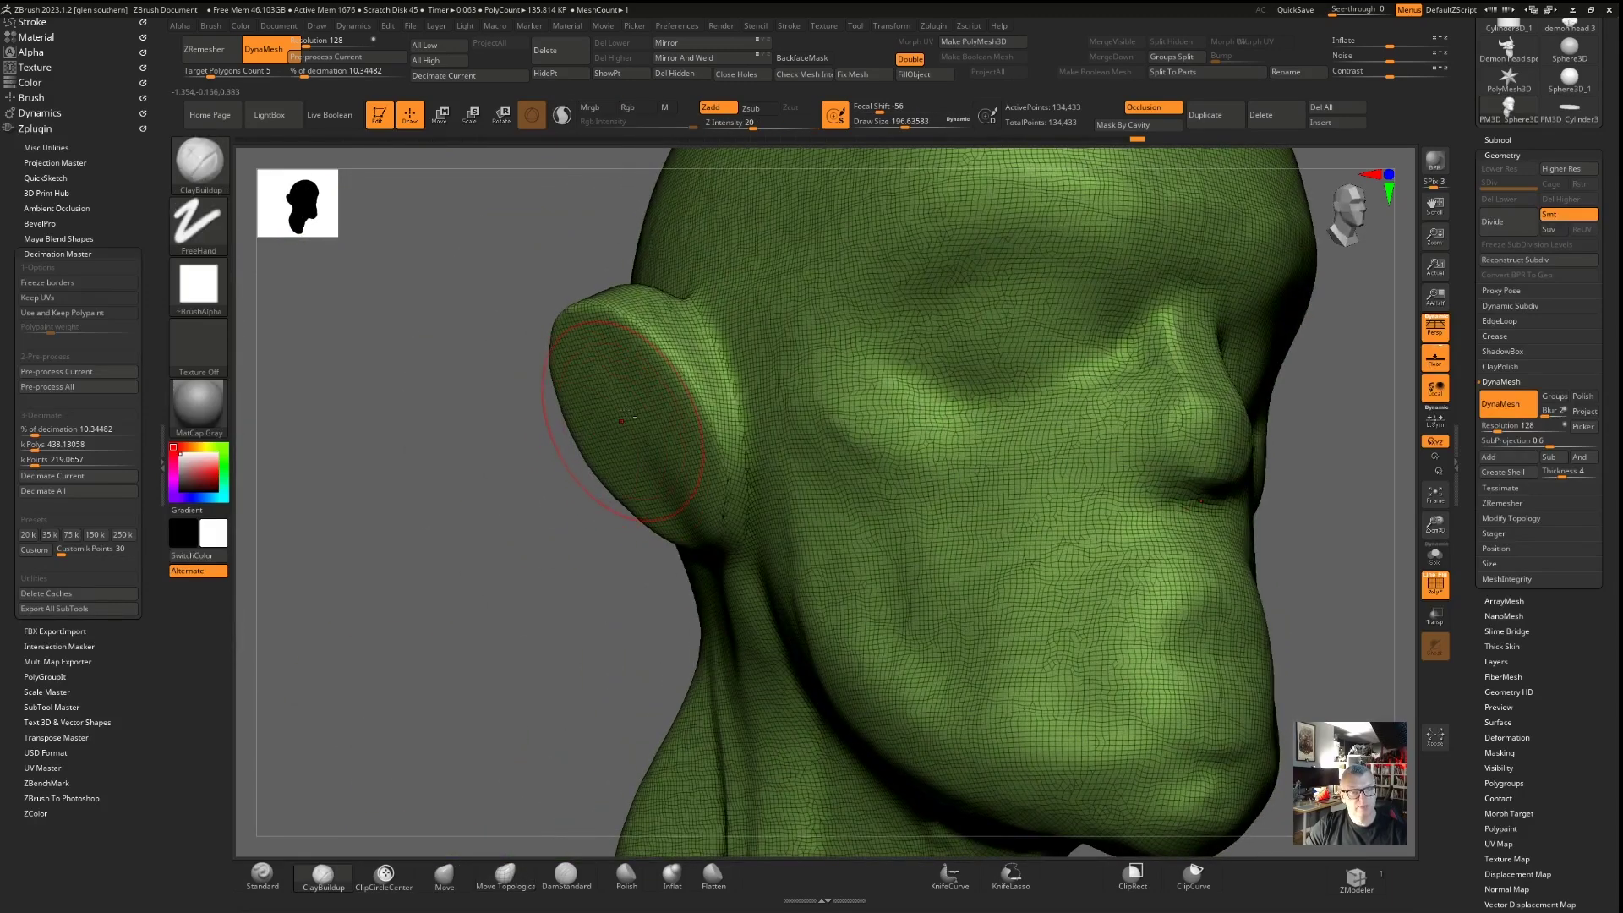
{"action": "left_click_drag", "start_coordinate": [621, 422], "coordinate": [654, 433], "text": "alt"}
{"action": "left_click_drag", "start_coordinate": [904, 124], "coordinate": [883, 124]}
{"action": "right_click_drag", "start_coordinate": [470, 344], "coordinate": [644, 437]}
{"action": "mouse_move", "coordinate": [669, 466]}
{"action": "left_mouse_down", "text": "alt"}
{"action": "mouse_move", "coordinate": [611, 345]}
{"action": "mouse_move", "coordinate": [577, 358]}
{"action": "mouse_move", "coordinate": [676, 408]}
{"action": "mouse_move", "coordinate": [700, 455]}
{"action": "left_mouse_up", "text": "alt"}
{"action": "mouse_move", "coordinate": [622, 394]}
{"action": "left_mouse_down"}
{"action": "mouse_move", "coordinate": [632, 347]}
{"action": "mouse_move", "coordinate": [626, 464]}
{"action": "mouse_move", "coordinate": [652, 504]}
{"action": "mouse_move", "coordinate": [682, 452]}
{"action": "mouse_move", "coordinate": [702, 453]}
{"action": "left_mouse_up"}
{"action": "left_click_drag", "start_coordinate": [416, 449], "coordinate": [475, 471]}
{"action": "mouse_move", "coordinate": [708, 525]}
{"action": "left_mouse_down"}
{"action": "mouse_move", "coordinate": [719, 541]}
{"action": "mouse_move", "coordinate": [742, 528]}
{"action": "mouse_move", "coordinate": [703, 538]}
{"action": "mouse_move", "coordinate": [738, 513]}
{"action": "left_mouse_up"}
{"action": "right_click_drag", "start_coordinate": [760, 509], "coordinate": [767, 465], "text": "ctrl"}
{"action": "mouse_move", "coordinate": [776, 433]}
{"action": "left_mouse_down"}
{"action": "mouse_move", "coordinate": [751, 372]}
{"action": "mouse_move", "coordinate": [799, 419]}
{"action": "mouse_move", "coordinate": [773, 474]}
{"action": "mouse_move", "coordinate": [757, 454]}
{"action": "left_mouse_up"}
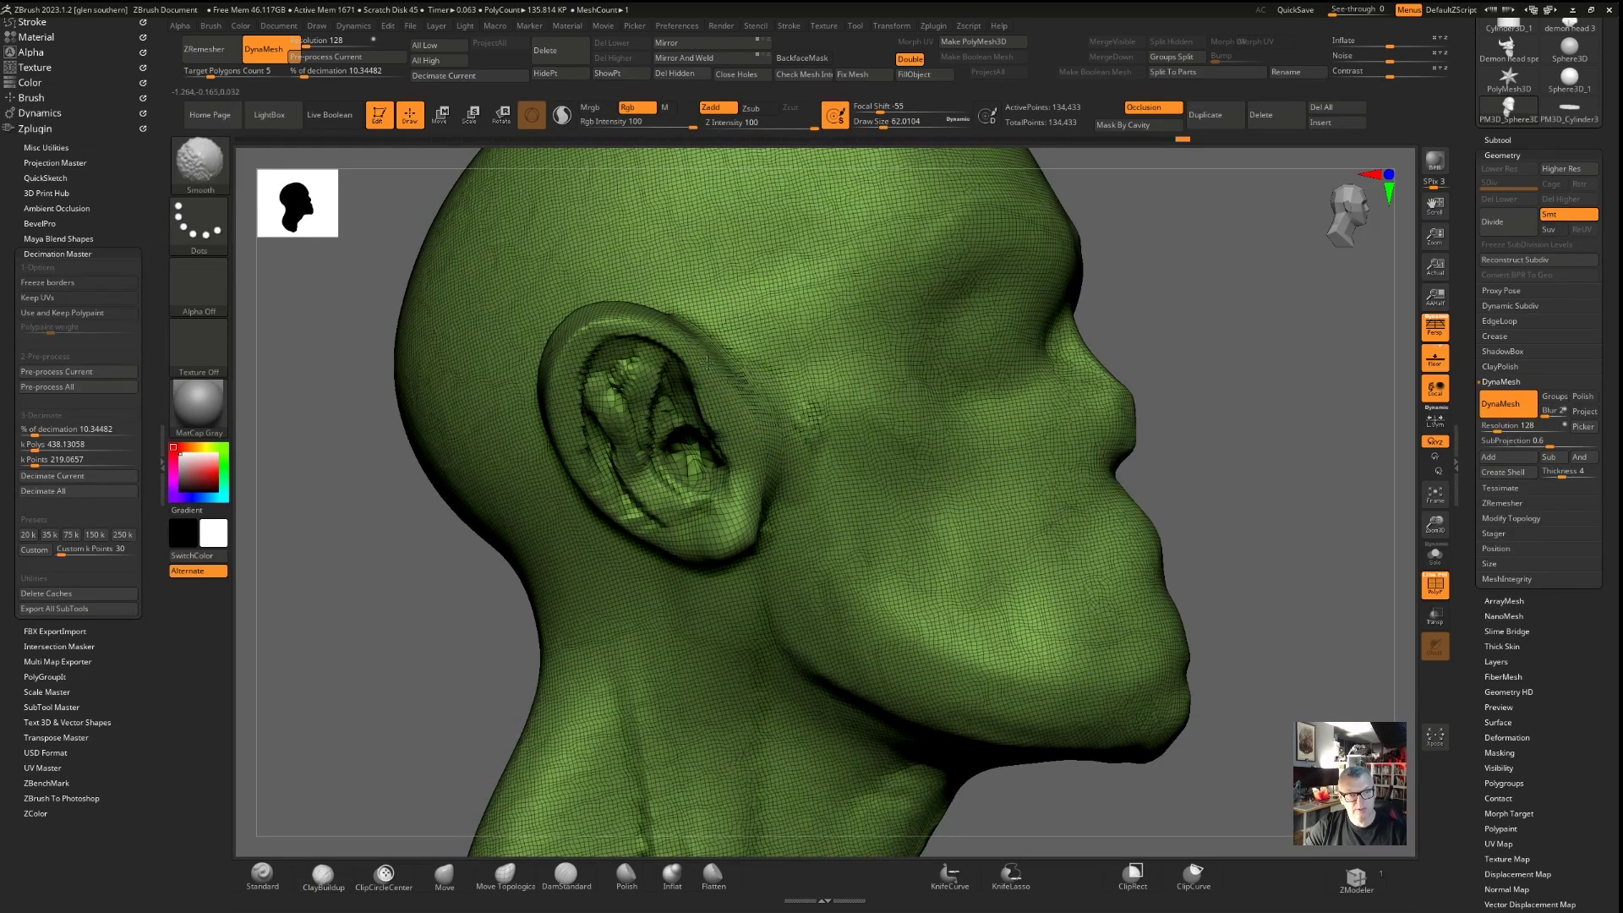
Build up and smooth the ear's inner folds and remesh the head with DynaMesh at resolution 128
{"action": "mouse_move", "coordinate": [723, 382]}
{"action": "left_mouse_down"}
{"action": "mouse_move", "coordinate": [617, 327]}
{"action": "mouse_move", "coordinate": [568, 416]}
{"action": "mouse_move", "coordinate": [626, 529]}
{"action": "mouse_move", "coordinate": [720, 536]}
{"action": "left_mouse_up"}
{"action": "mouse_move", "coordinate": [427, 638]}
{"action": "left_mouse_down"}
{"action": "mouse_move", "coordinate": [406, 389]}
{"action": "mouse_move", "coordinate": [442, 362]}
{"action": "mouse_move", "coordinate": [663, 427]}
{"action": "left_mouse_up"}
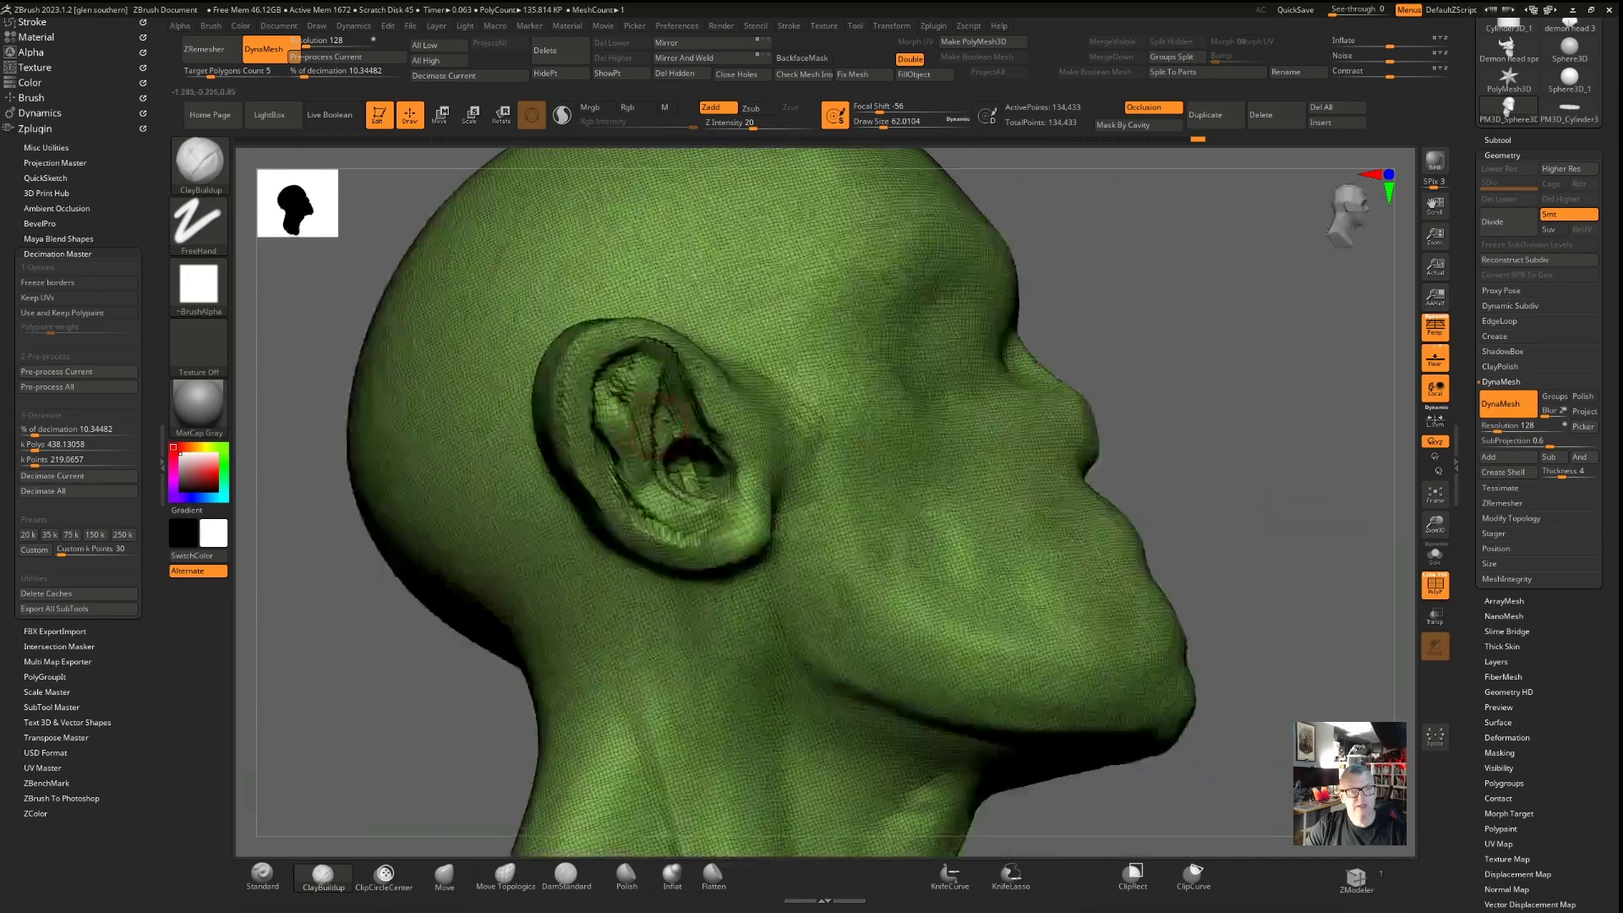
{"action": "key", "text": "shift"}
{"action": "mouse_move", "coordinate": [754, 433]}
{"action": "right_mouse_down", "text": "ctrl"}
{"action": "mouse_move", "coordinate": [727, 371]}
{"action": "mouse_move", "coordinate": [634, 385]}
{"action": "mouse_move", "coordinate": [435, 735]}
{"action": "right_mouse_up", "text": "ctrl"}
{"action": "mouse_move", "coordinate": [431, 748]}
{"action": "left_mouse_down", "text": "ctrl"}
{"action": "mouse_move", "coordinate": [429, 599]}
{"action": "mouse_move", "coordinate": [448, 581]}
{"action": "left_mouse_up", "text": "ctrl"}
Smooth and refine the ear's inner folds, its rim and the back of the ear
{"action": "mouse_move", "coordinate": [613, 363]}
{"action": "left_mouse_down", "text": "shift"}
{"action": "mouse_move", "coordinate": [548, 404]}
{"action": "mouse_move", "coordinate": [647, 550]}
{"action": "mouse_move", "coordinate": [549, 414]}
{"action": "mouse_move", "coordinate": [587, 524]}
{"action": "left_mouse_up", "text": "shift"}
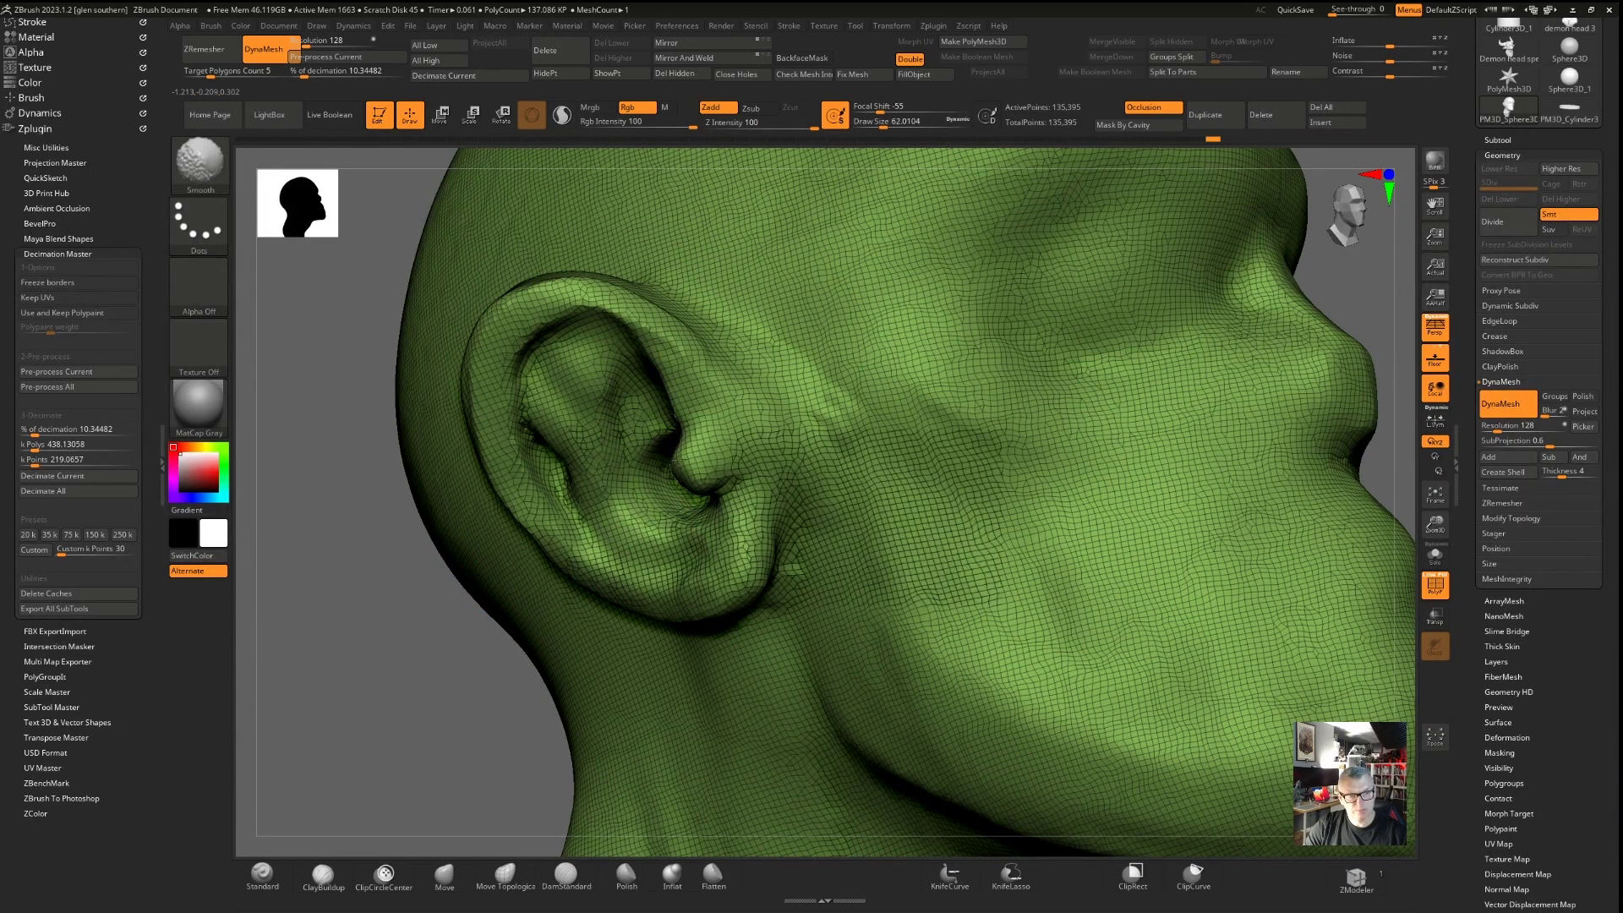
{"action": "mouse_move", "coordinate": [632, 345]}
{"action": "left_mouse_down", "text": "shift"}
{"action": "mouse_move", "coordinate": [768, 517]}
{"action": "mouse_move", "coordinate": [676, 508]}
{"action": "mouse_move", "coordinate": [719, 483]}
{"action": "left_mouse_up", "text": "shift"}
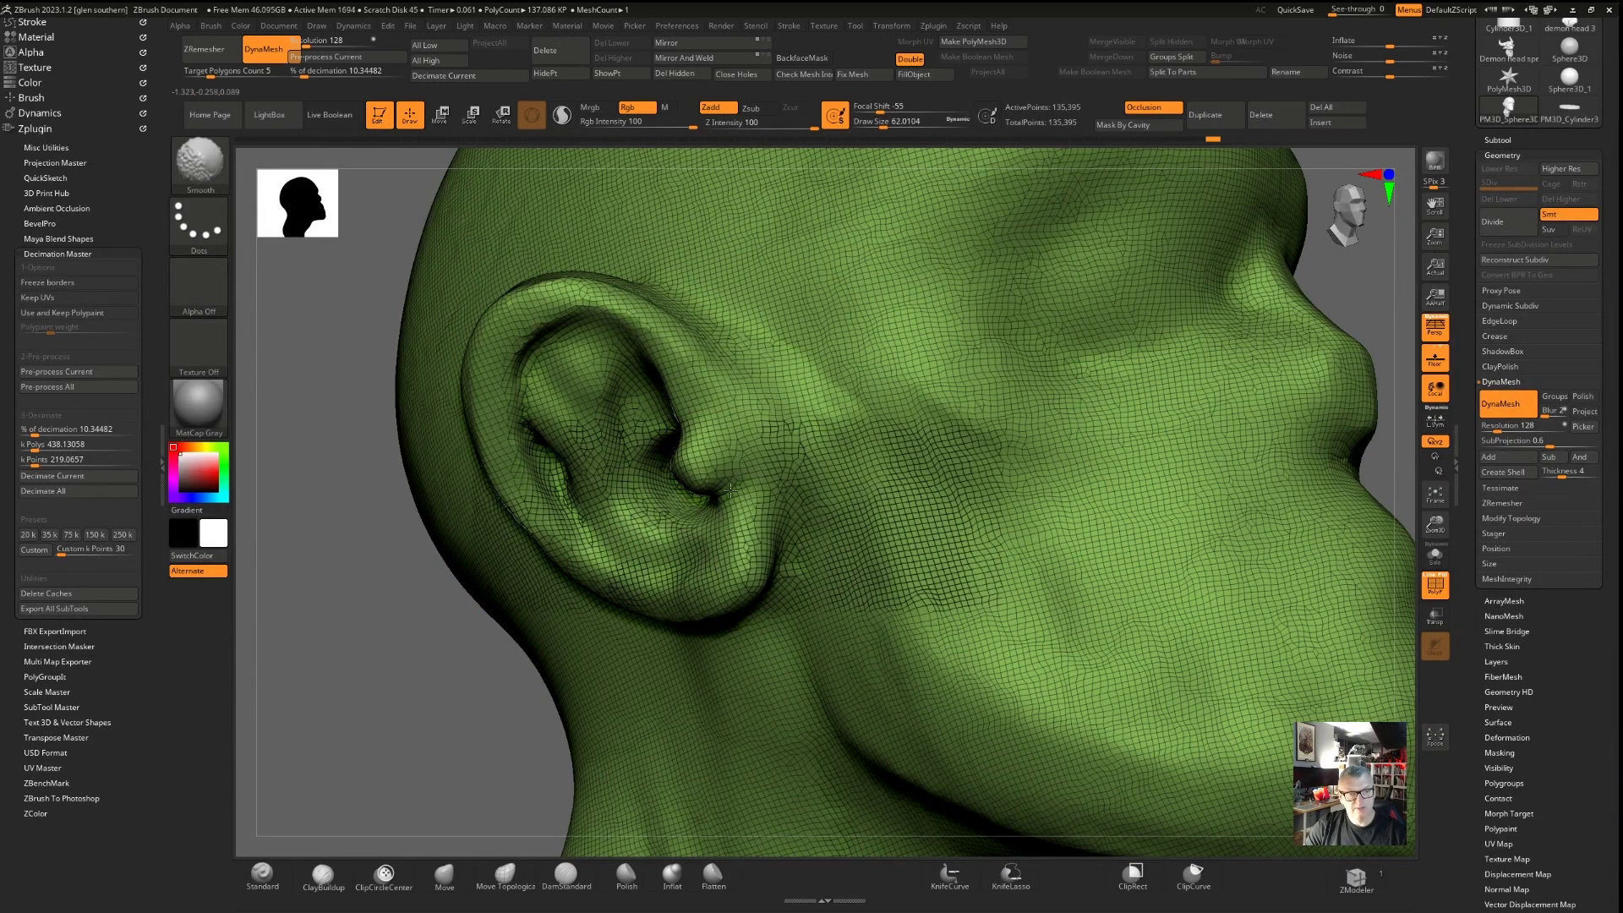
{"action": "right_click_drag", "start_coordinate": [514, 524], "coordinate": [509, 415], "text": "ctrl"}
{"action": "mouse_move", "coordinate": [508, 416]}
{"action": "left_mouse_down"}
{"action": "mouse_move", "coordinate": [577, 324]}
{"action": "mouse_move", "coordinate": [562, 319]}
{"action": "mouse_move", "coordinate": [674, 341]}
{"action": "mouse_move", "coordinate": [665, 373]}
{"action": "mouse_move", "coordinate": [680, 357]}
{"action": "left_mouse_up"}
{"action": "mouse_move", "coordinate": [537, 464]}
{"action": "left_mouse_down"}
{"action": "mouse_move", "coordinate": [656, 419]}
{"action": "mouse_move", "coordinate": [576, 405]}
{"action": "mouse_move", "coordinate": [602, 500]}
{"action": "left_mouse_up"}
{"action": "left_click_drag", "start_coordinate": [953, 555], "coordinate": [1086, 541]}
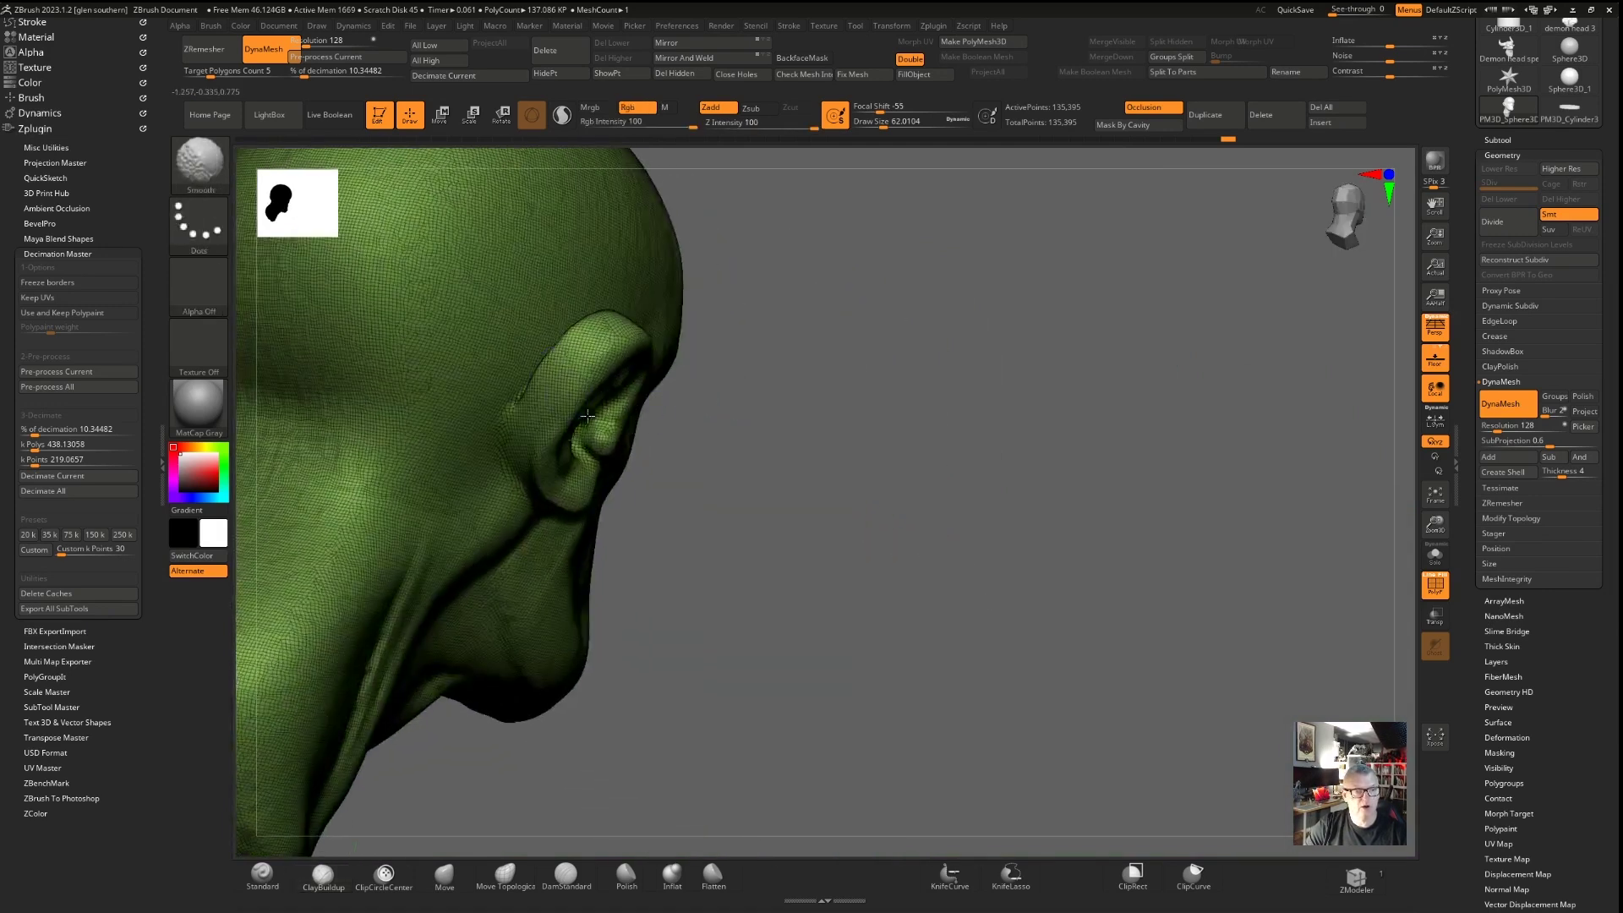
{"action": "left_click_drag", "start_coordinate": [587, 416], "coordinate": [604, 391], "text": "shift"}
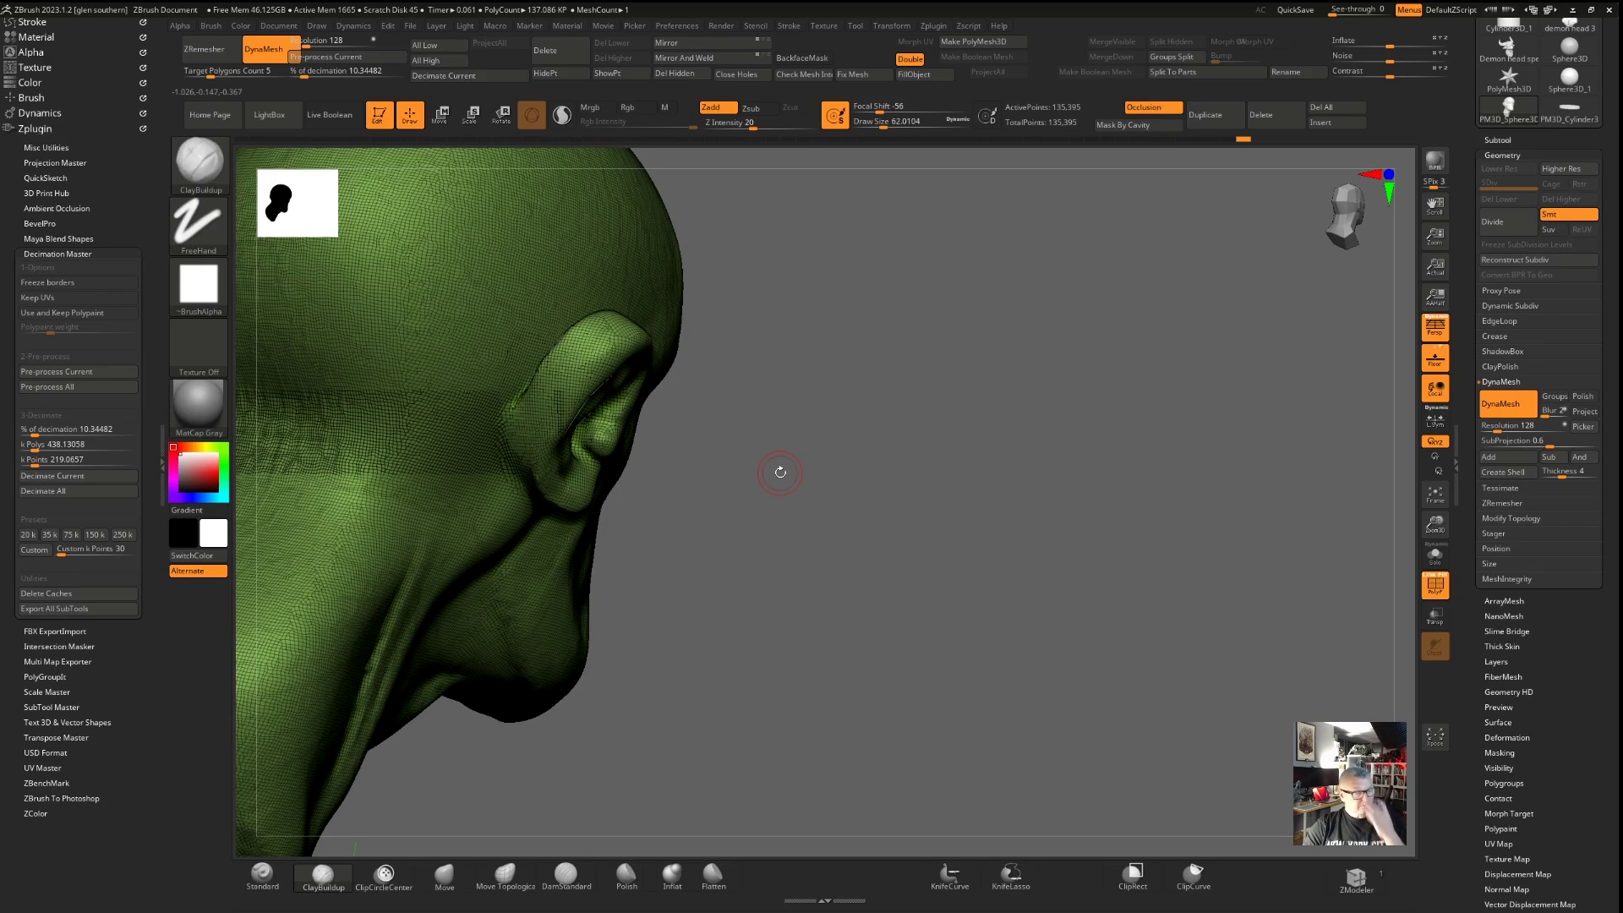
Reshape the ear's upper rim from behind with the Move brush, refining it at a draw size of about 192
{"action": "mouse_move", "coordinate": [798, 496]}
{"action": "left_mouse_down"}
{"action": "mouse_move", "coordinate": [710, 500]}
{"action": "mouse_move", "coordinate": [461, 846]}
{"action": "left_mouse_up"}
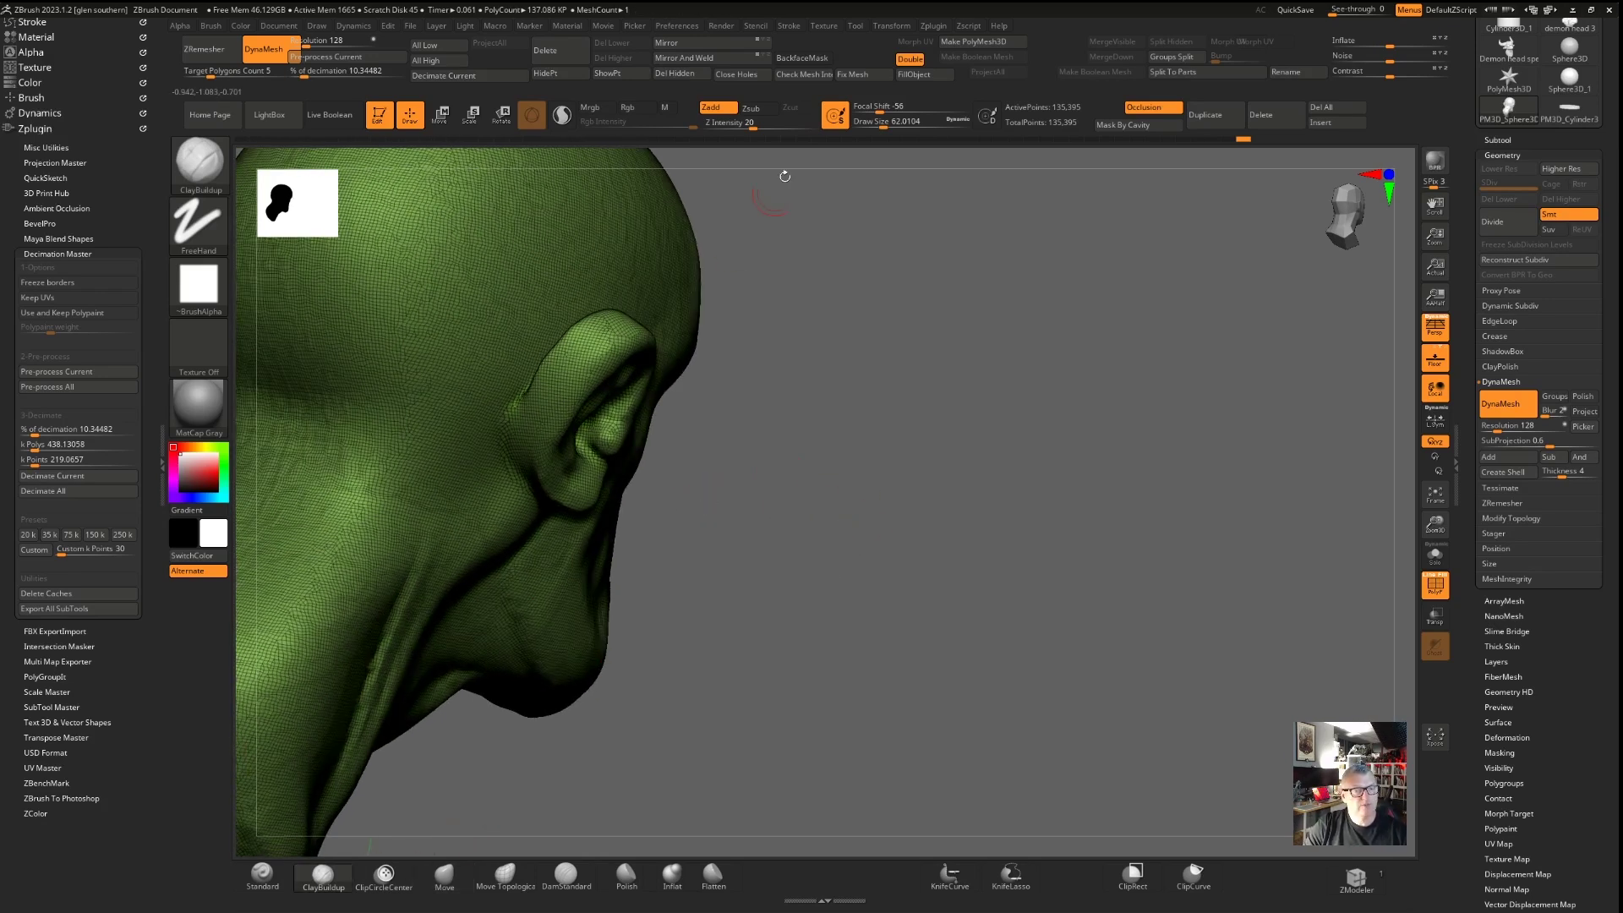
{"action": "left_click", "coordinate": [911, 125]}
{"action": "left_click_drag", "start_coordinate": [602, 327], "coordinate": [630, 334]}
{"action": "left_click_drag", "start_coordinate": [749, 393], "coordinate": [888, 463]}
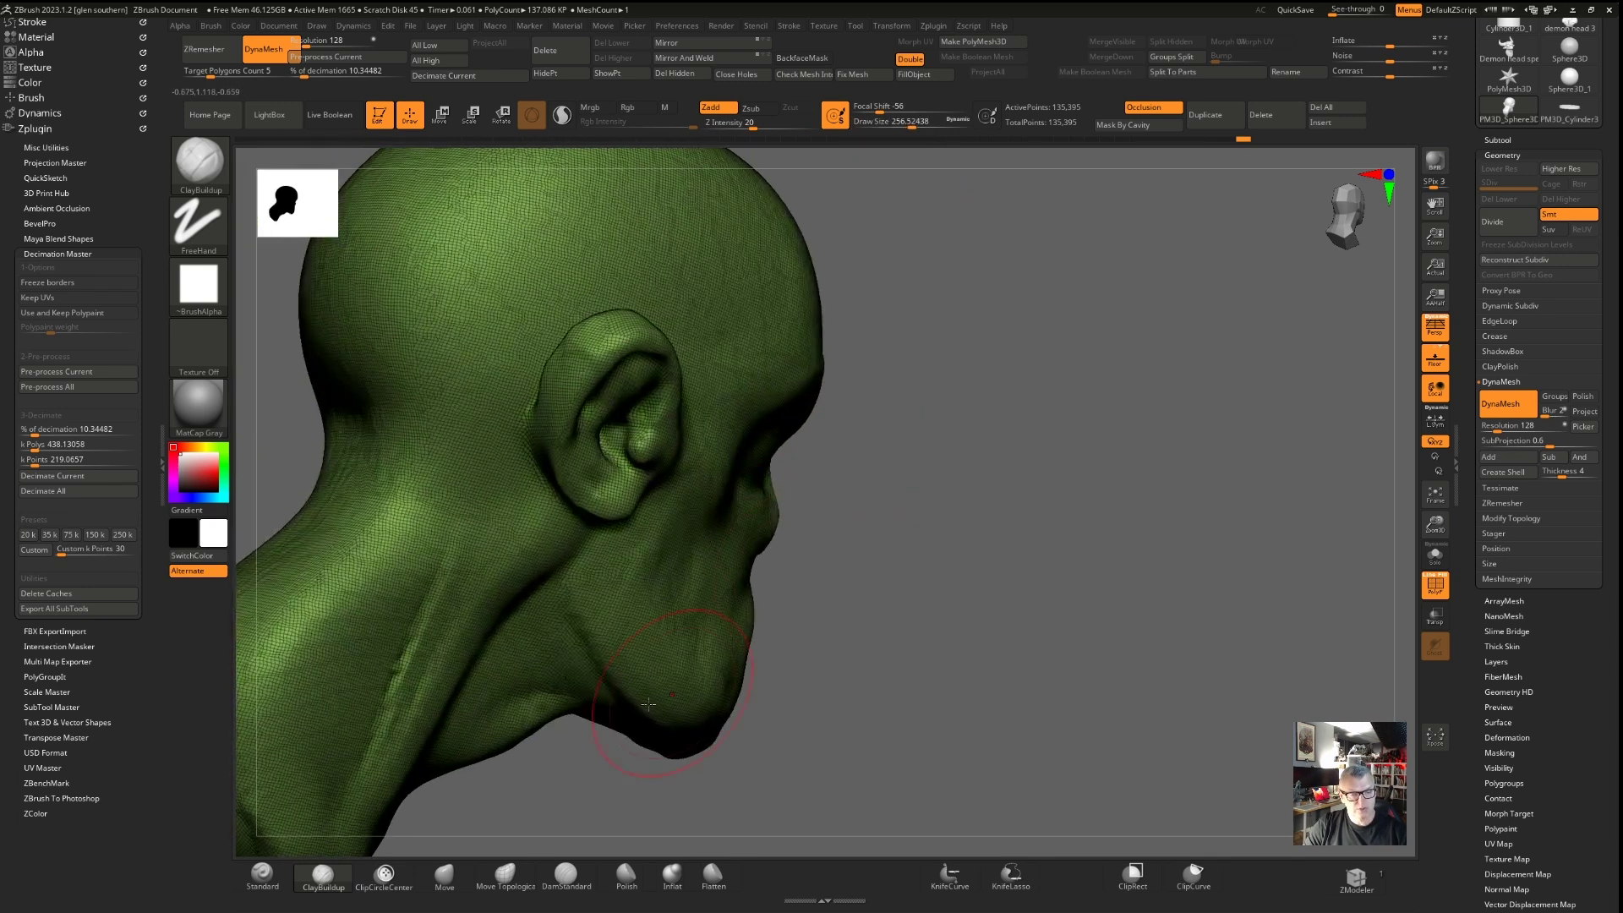
{"action": "left_click", "coordinate": [444, 874]}
{"action": "left_click_drag", "start_coordinate": [960, 536], "coordinate": [964, 535]}
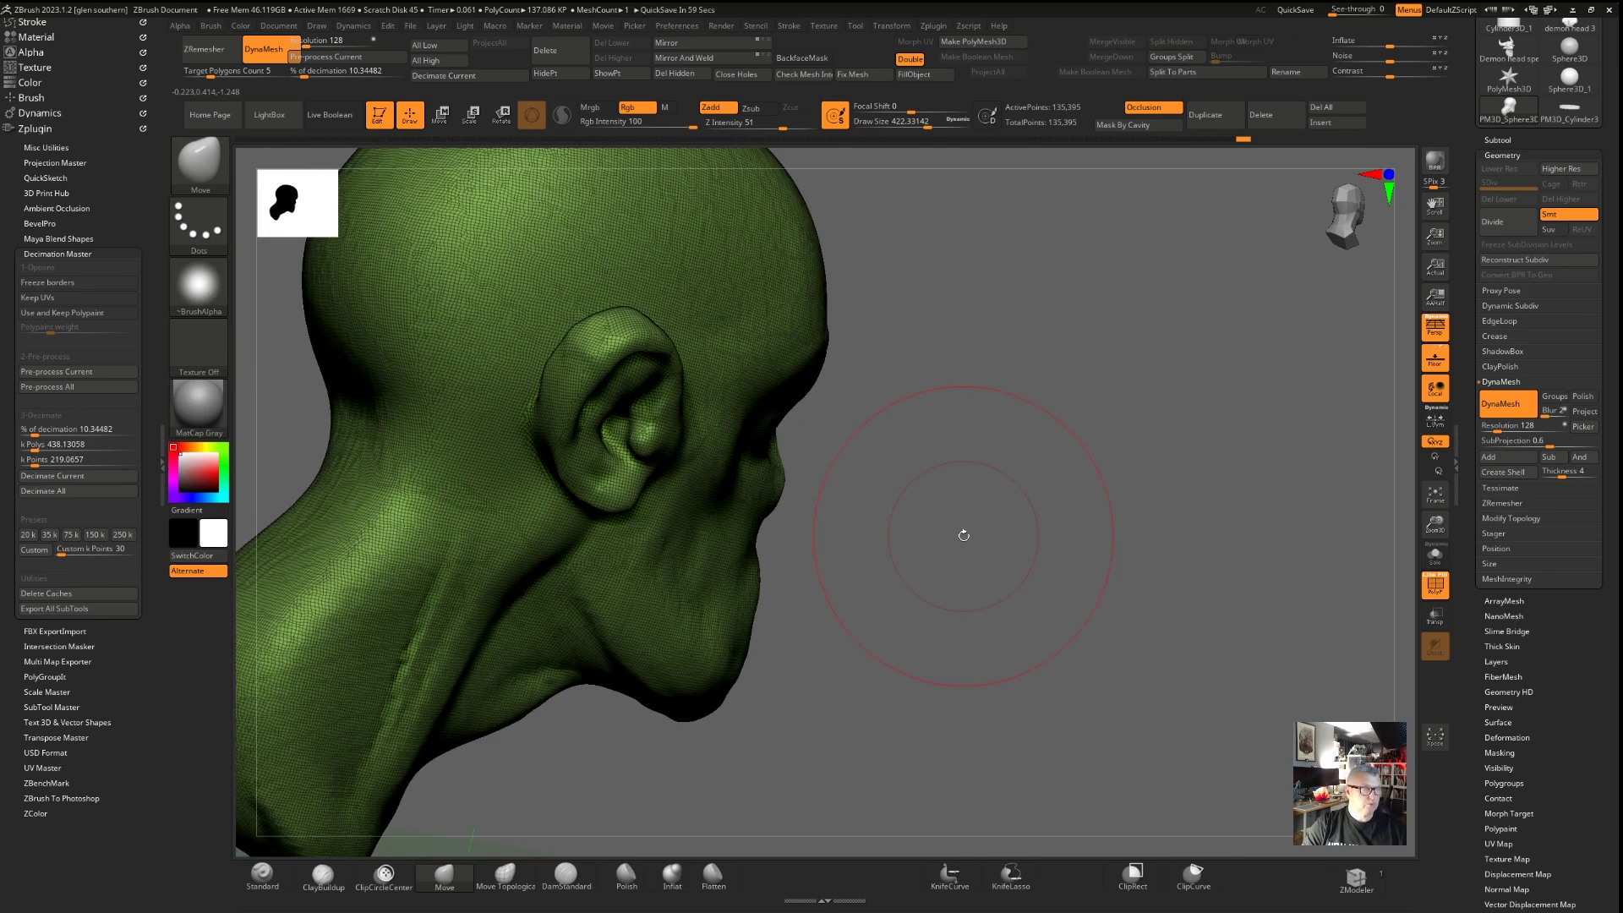
{"action": "left_click_drag", "start_coordinate": [599, 322], "coordinate": [615, 330]}
{"action": "left_click", "coordinate": [903, 123]}
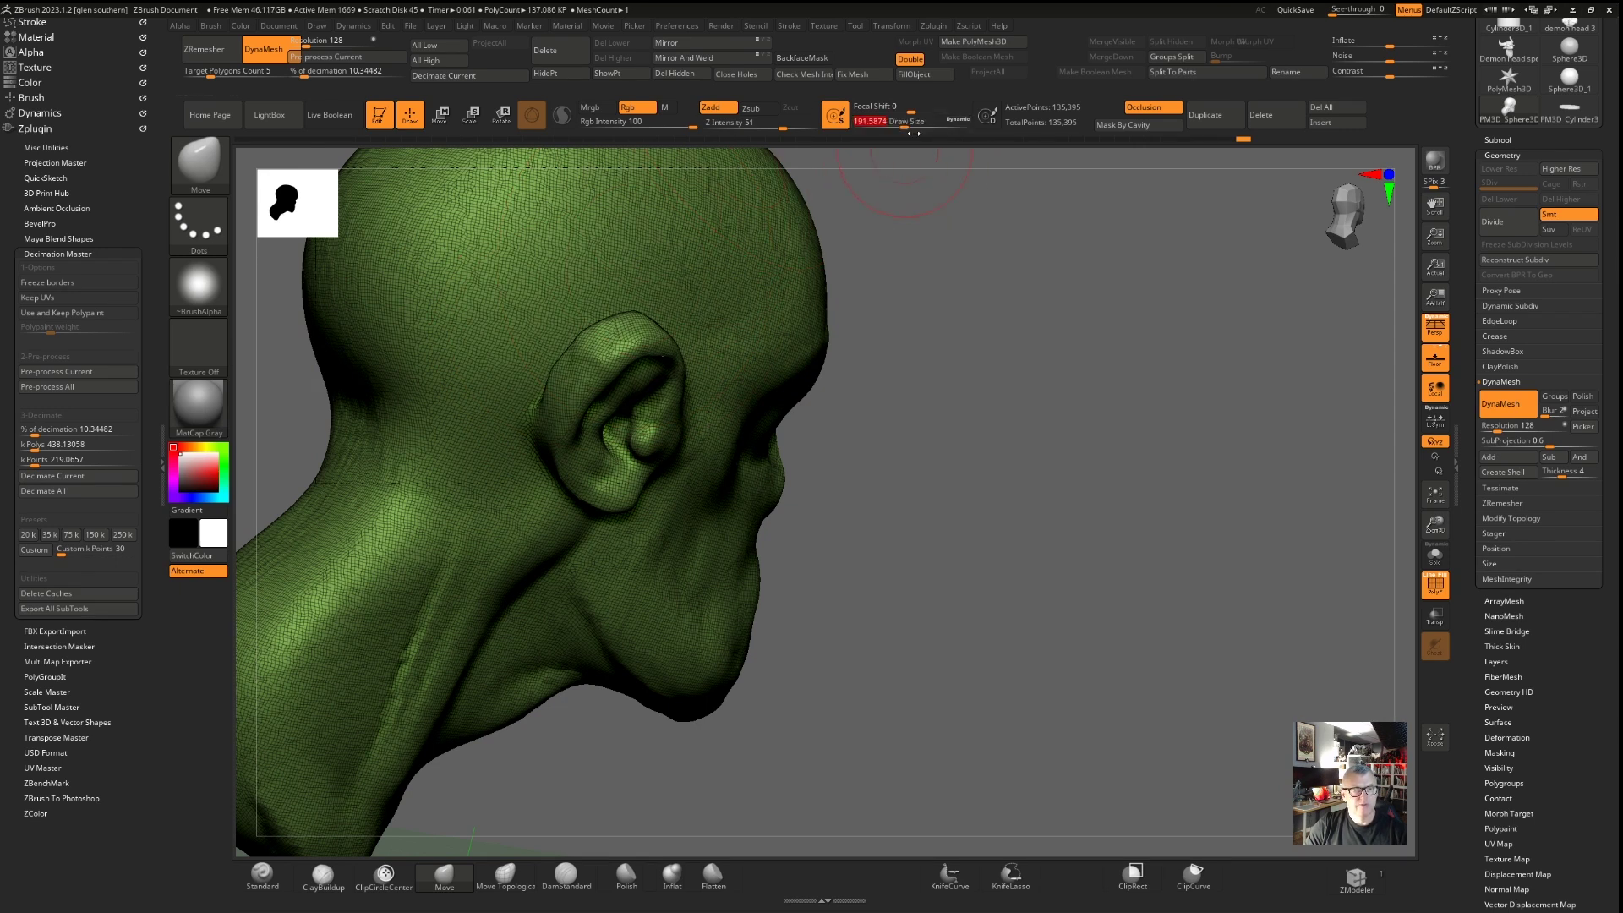
{"action": "left_click_drag", "start_coordinate": [617, 382], "coordinate": [609, 372]}
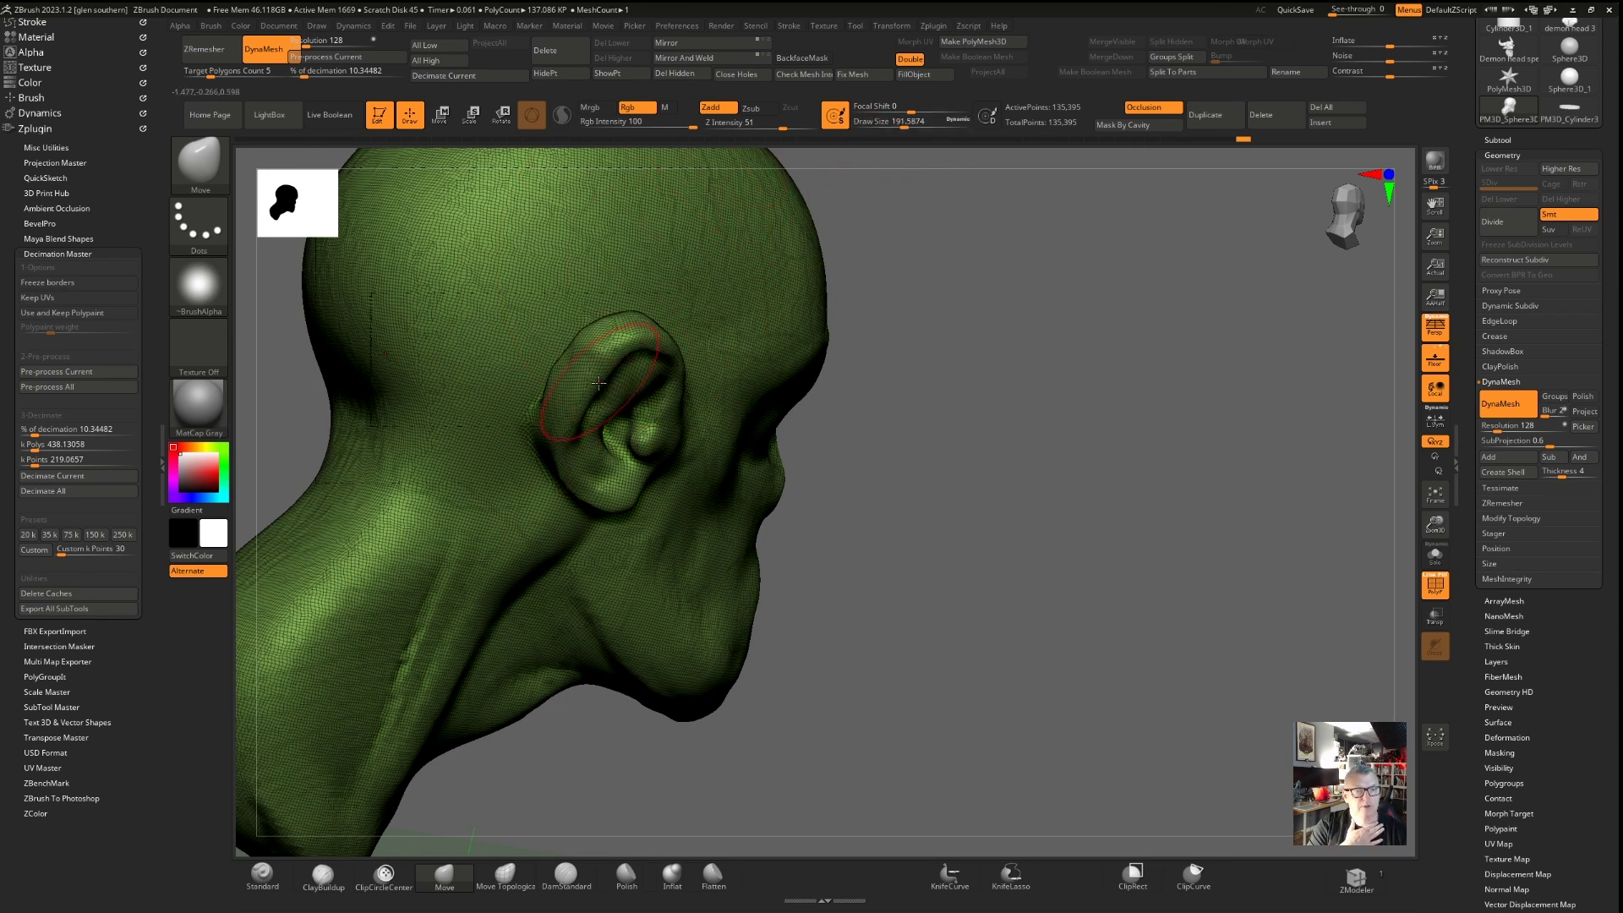
Adjust the ear's front edge and lobe with the Move brush at a draw size of about 192
{"action": "left_click_drag", "start_coordinate": [939, 575], "coordinate": [882, 548]}
{"action": "right_click_drag", "start_coordinate": [882, 548], "coordinate": [610, 530]}
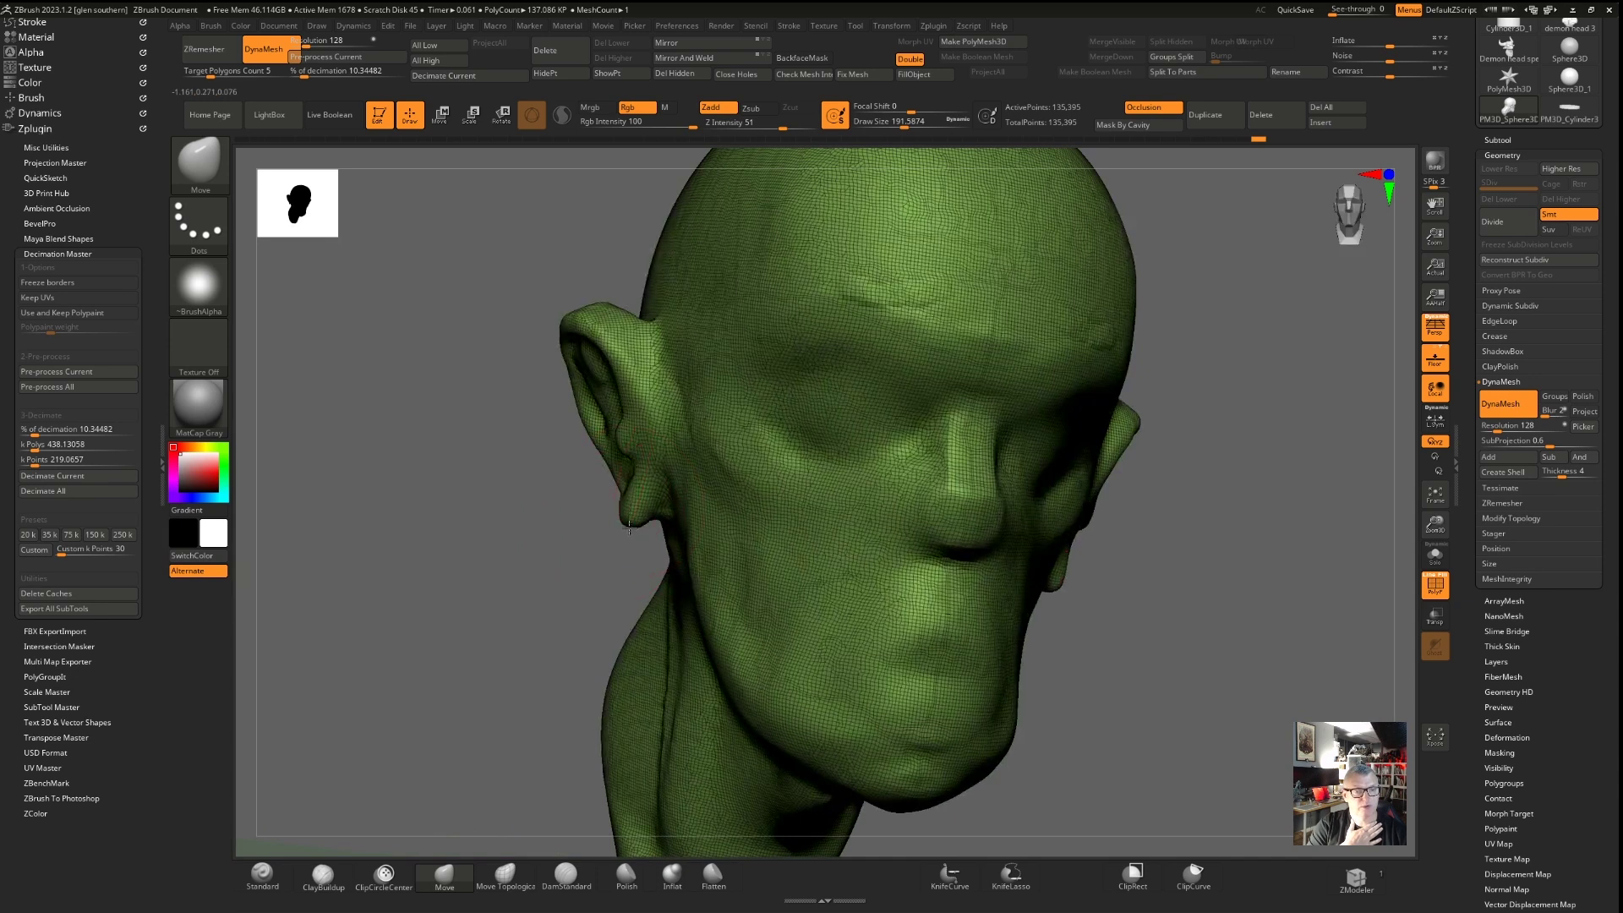
{"action": "mouse_move", "coordinate": [645, 395]}
{"action": "left_mouse_down"}
{"action": "mouse_move", "coordinate": [610, 316]}
{"action": "mouse_move", "coordinate": [588, 427]}
{"action": "left_mouse_up"}
{"action": "mouse_move", "coordinate": [619, 486]}
{"action": "left_mouse_down"}
{"action": "mouse_move", "coordinate": [595, 498]}
{"action": "mouse_move", "coordinate": [615, 522]}
{"action": "mouse_move", "coordinate": [591, 508]}
{"action": "left_mouse_up"}
{"action": "left_click_drag", "start_coordinate": [525, 555], "coordinate": [617, 577]}
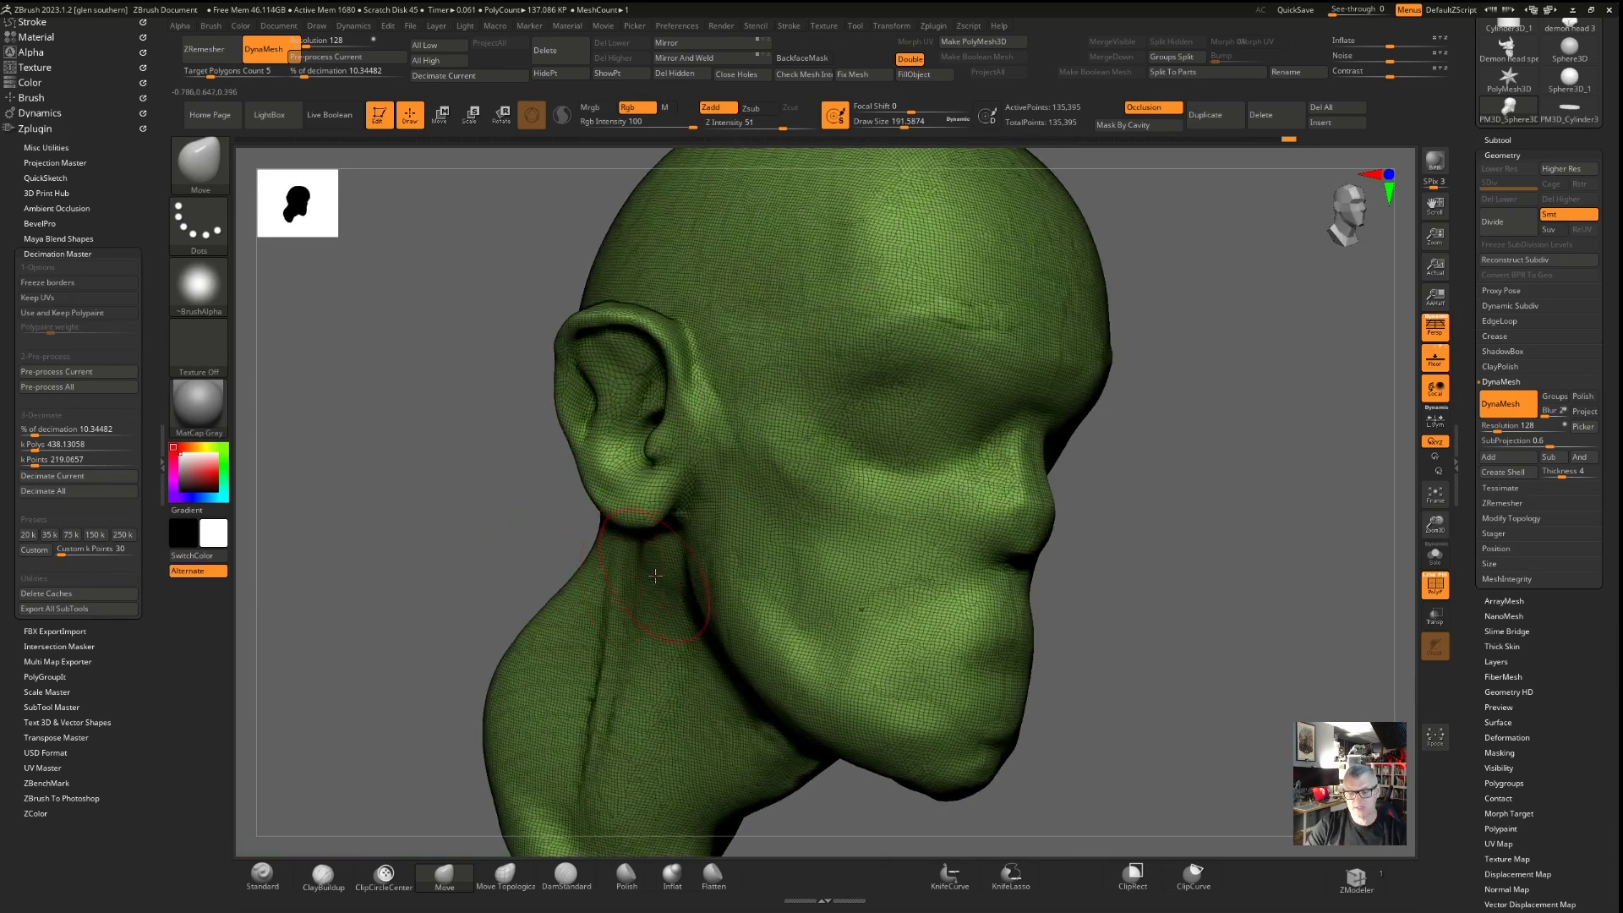
Trim the neck's base flat with a diagonal KnifeCurve cut made in side view with perspective off
{"action": "right_click_drag", "start_coordinate": [825, 600], "coordinate": [873, 432], "text": "ctrl"}
{"action": "right_click_drag", "start_coordinate": [892, 616], "coordinate": [816, 600], "text": "ctrl"}
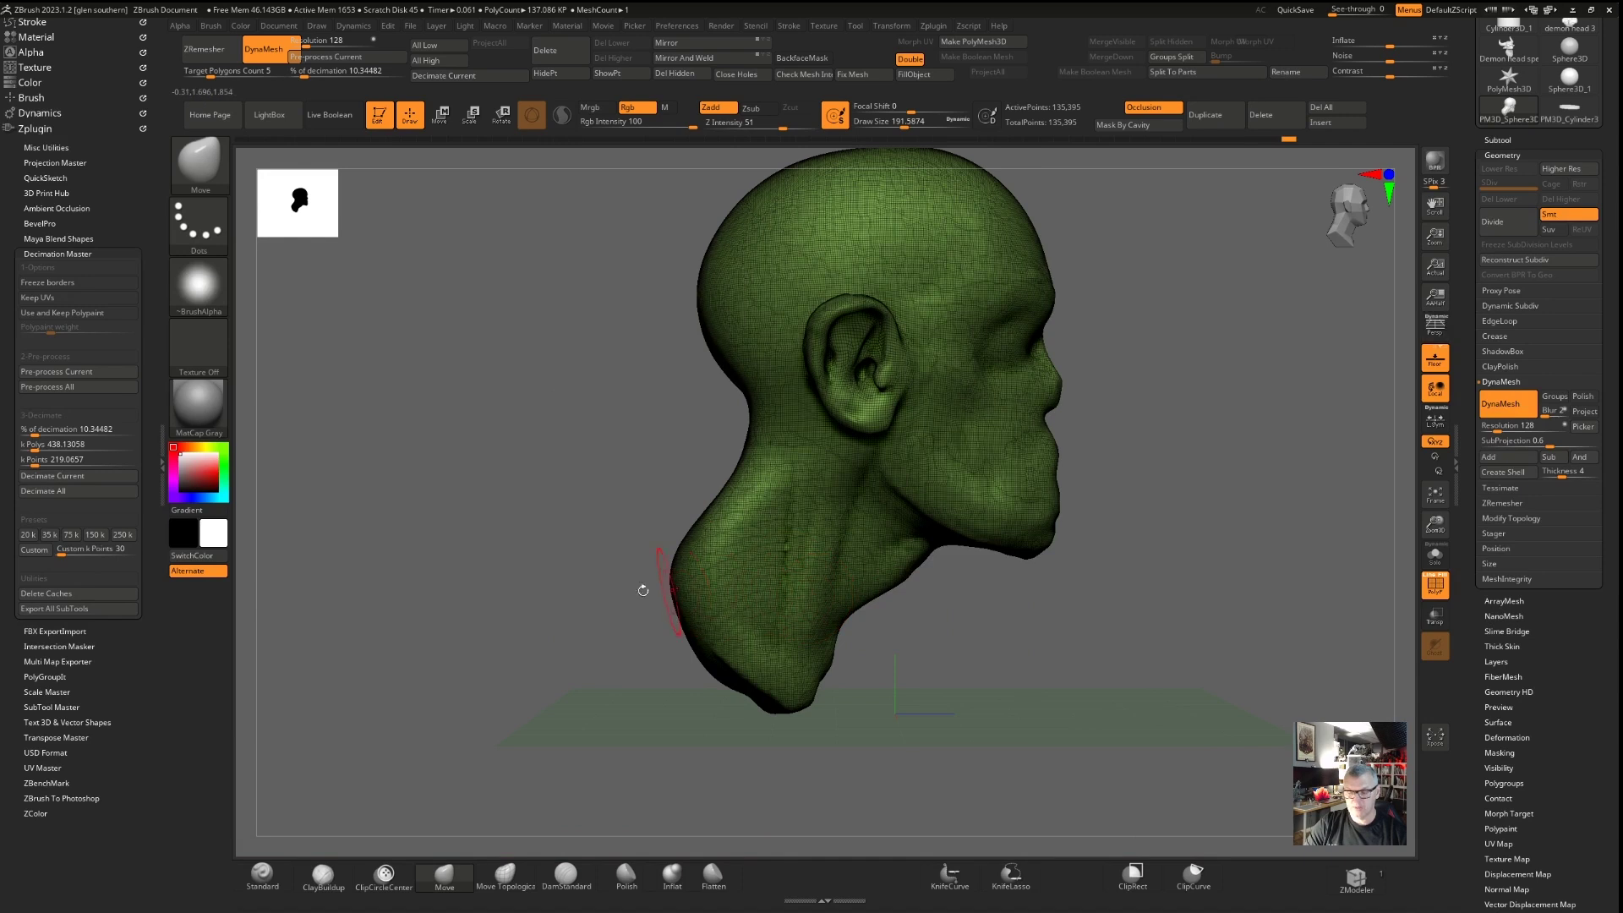
{"action": "right_click_drag", "start_coordinate": [591, 536], "coordinate": [552, 523]}
{"action": "key", "text": "p"}
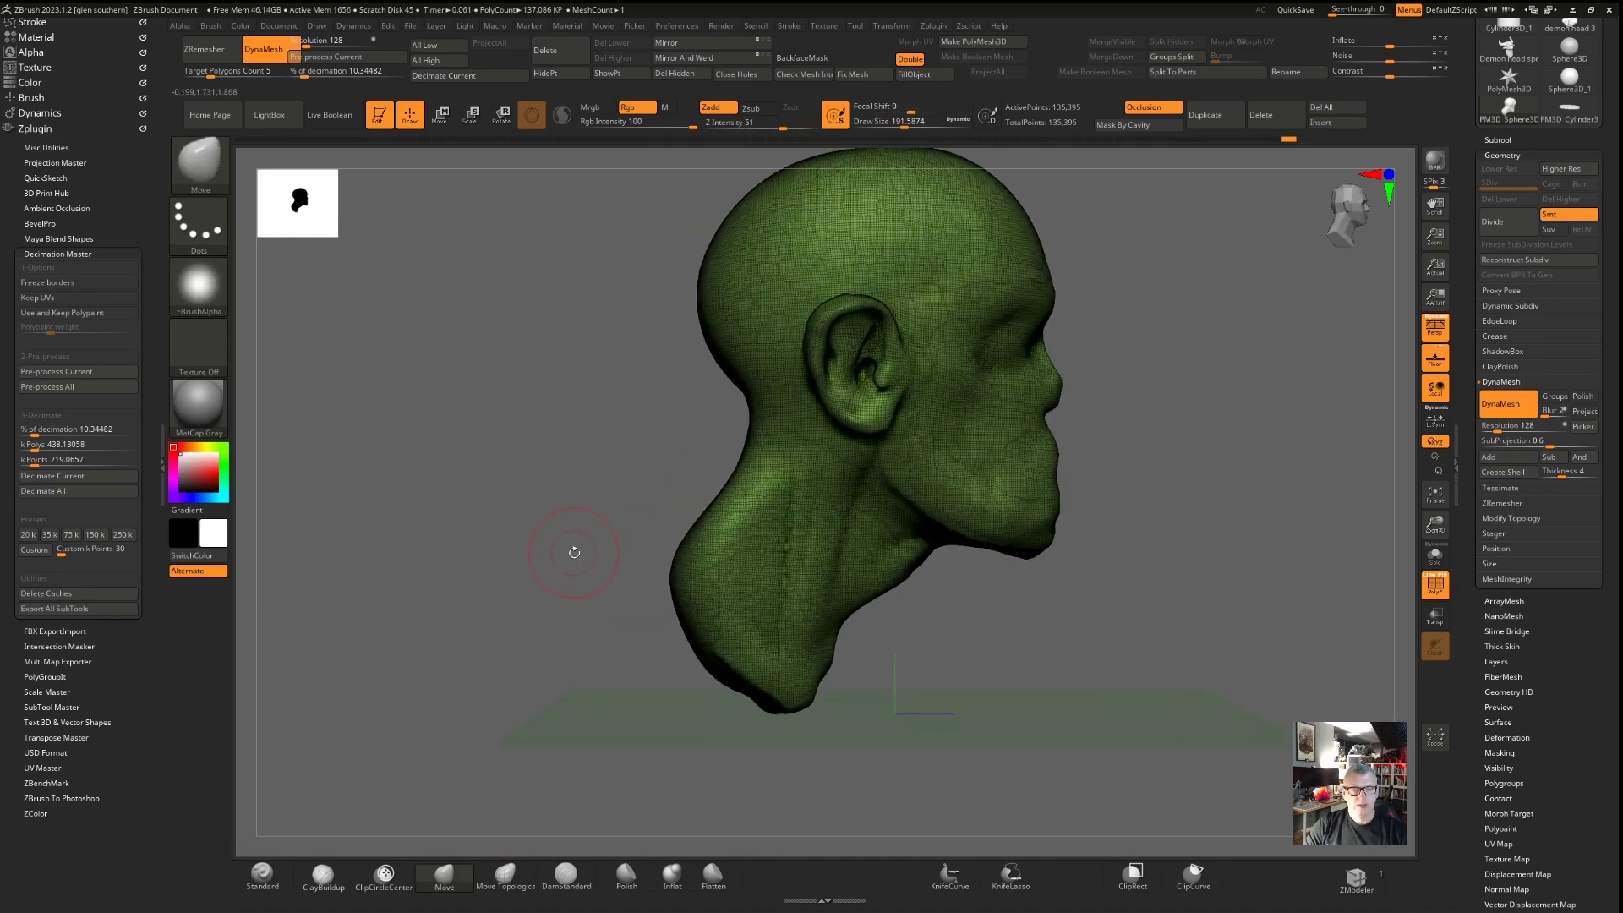
{"action": "key", "text": "p"}
{"action": "right_click_drag", "start_coordinate": [518, 514], "coordinate": [518, 499]}
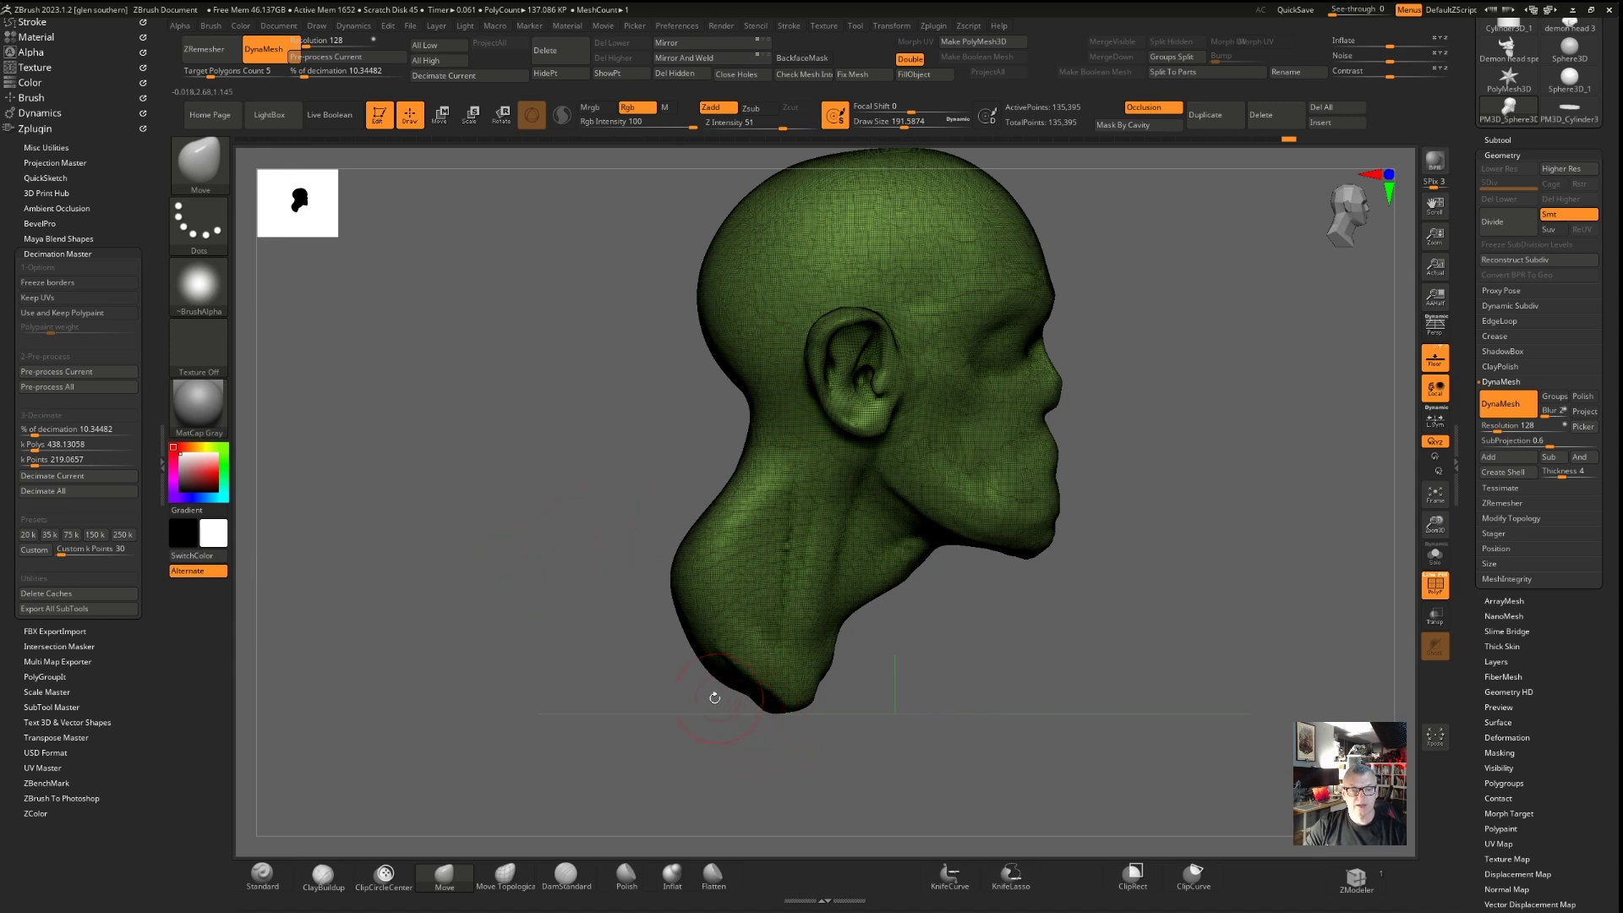
{"action": "left_click", "coordinate": [954, 883]}
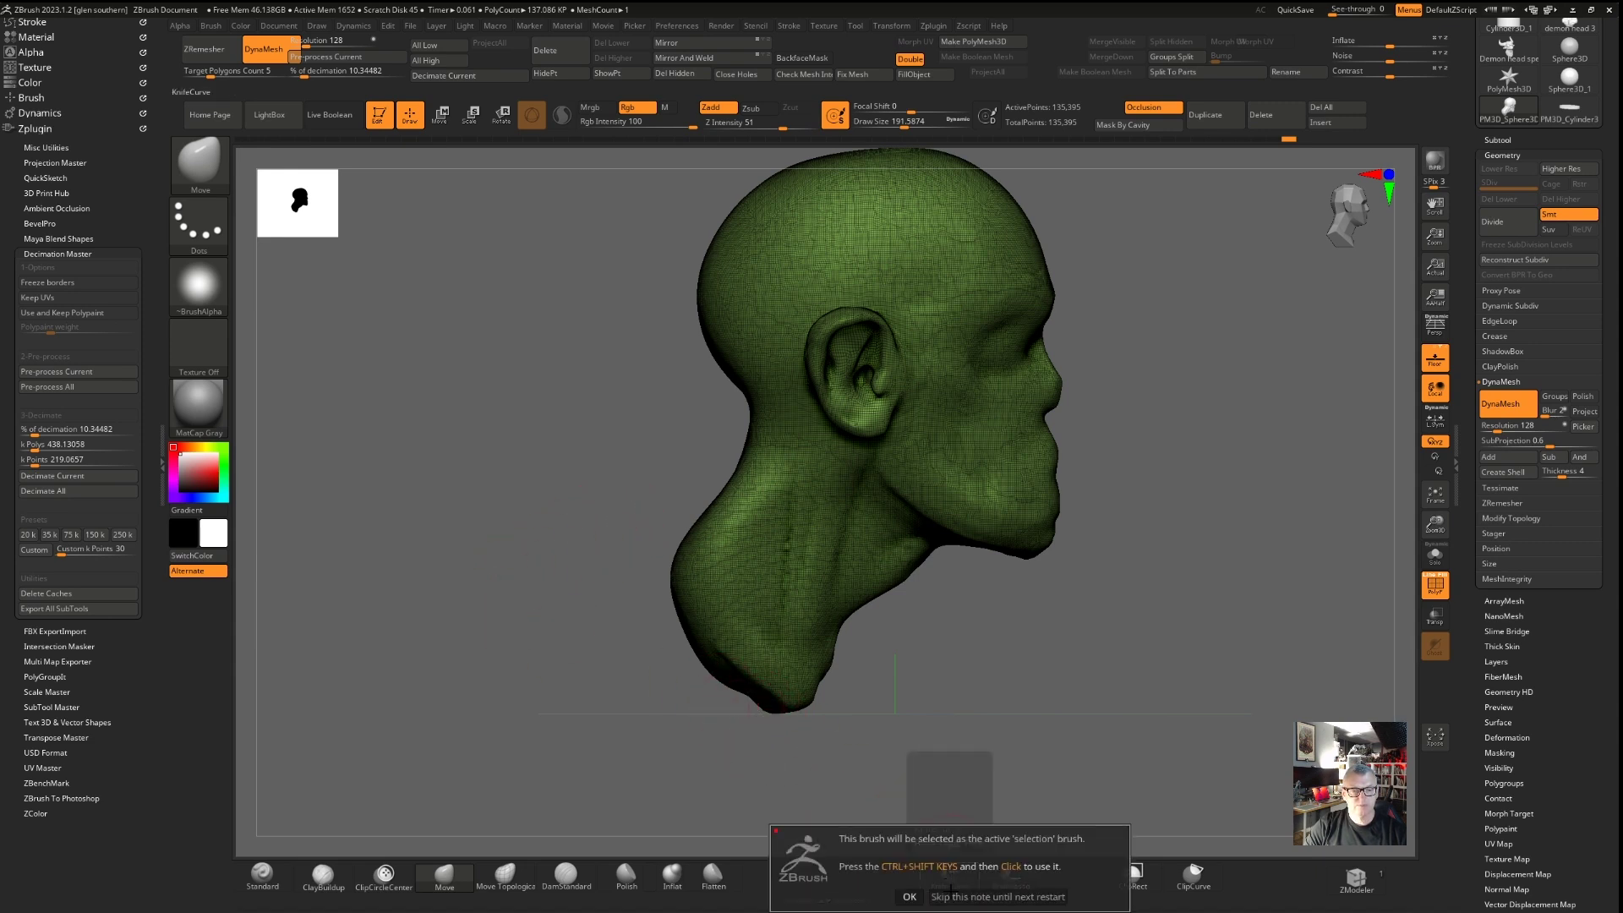
{"action": "left_click", "coordinate": [909, 897]}
{"action": "mouse_move", "coordinate": [853, 786]}
{"action": "left_mouse_down", "text": "ctrl+shift"}
{"action": "mouse_move", "coordinate": [771, 617]}
{"action": "mouse_move", "coordinate": [621, 443]}
{"action": "left_mouse_up", "text": "ctrl+shift"}
{"action": "left_click_drag", "start_coordinate": [532, 504], "coordinate": [657, 482]}
Merge the cut surface and the head into a single polygroup and remesh with DynaMesh at resolution 128
{"action": "right_click_drag", "start_coordinate": [862, 532], "coordinate": [1000, 373], "text": "ctrl"}
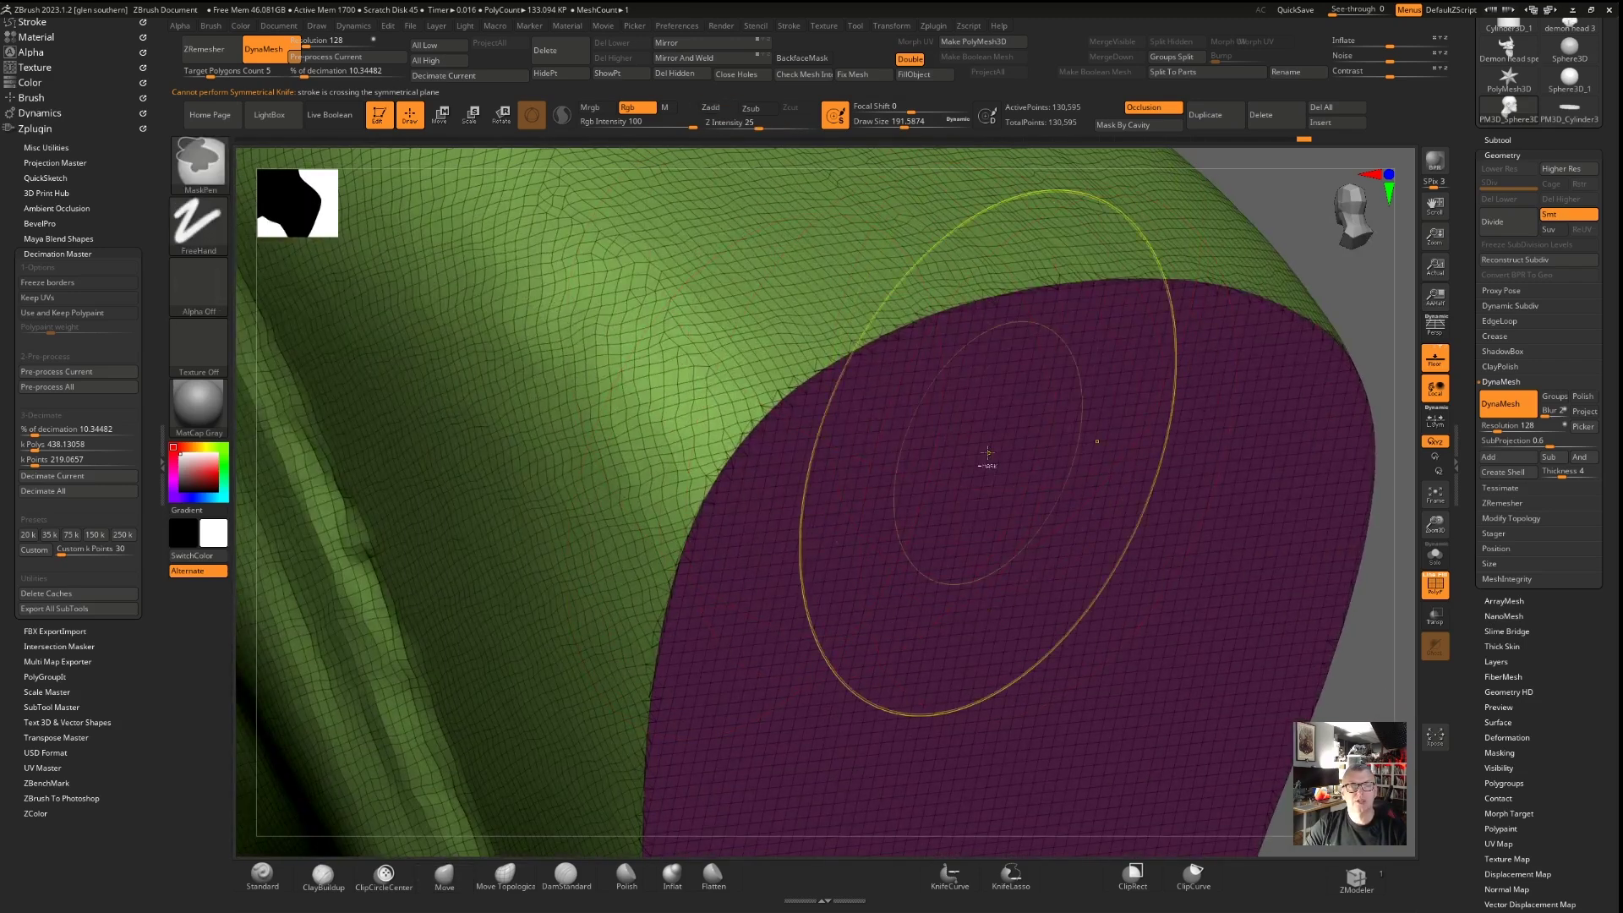
{"action": "right_click_drag", "start_coordinate": [985, 456], "coordinate": [696, 389], "text": "ctrl"}
{"action": "key", "text": "ctrl+w"}
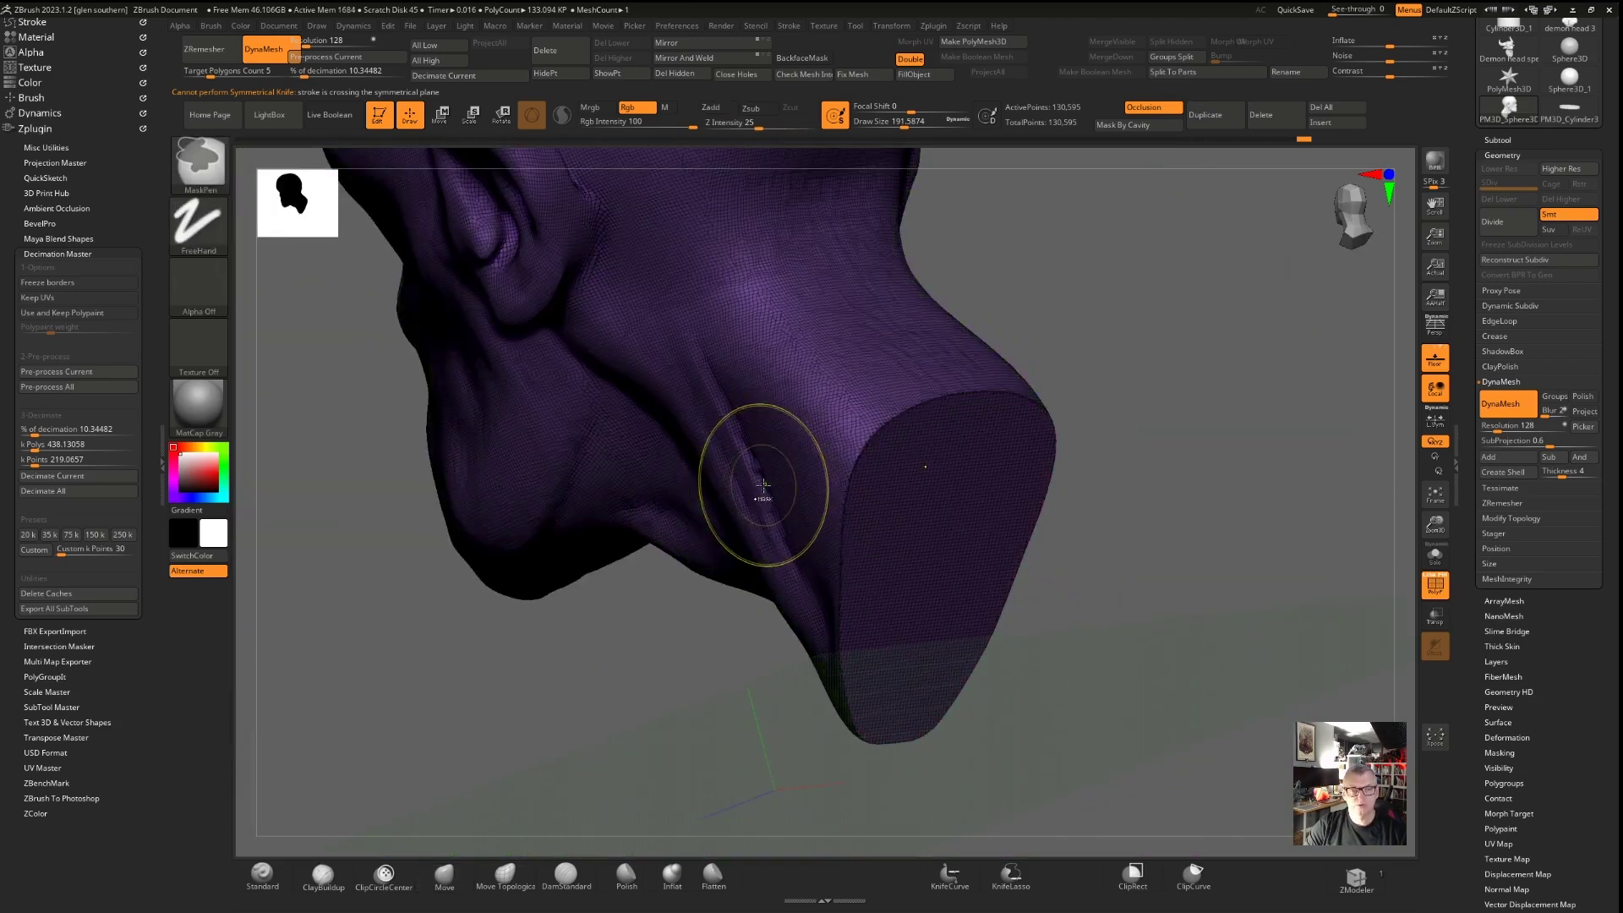
{"action": "key", "text": "ctrl+w"}
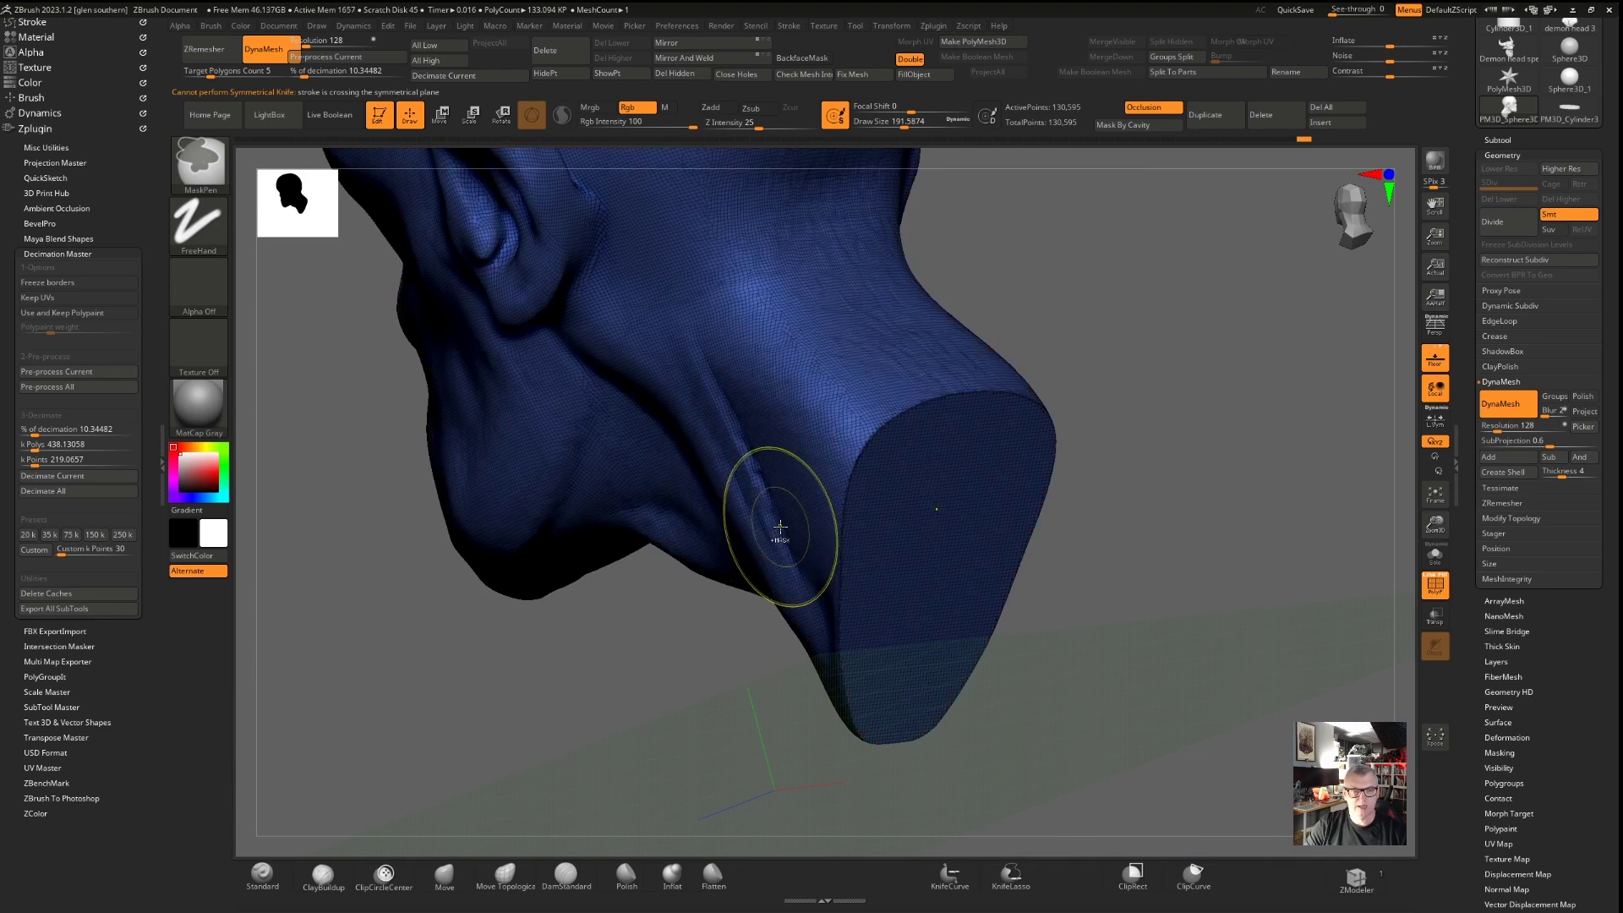
{"action": "key", "text": "ctrl+w"}
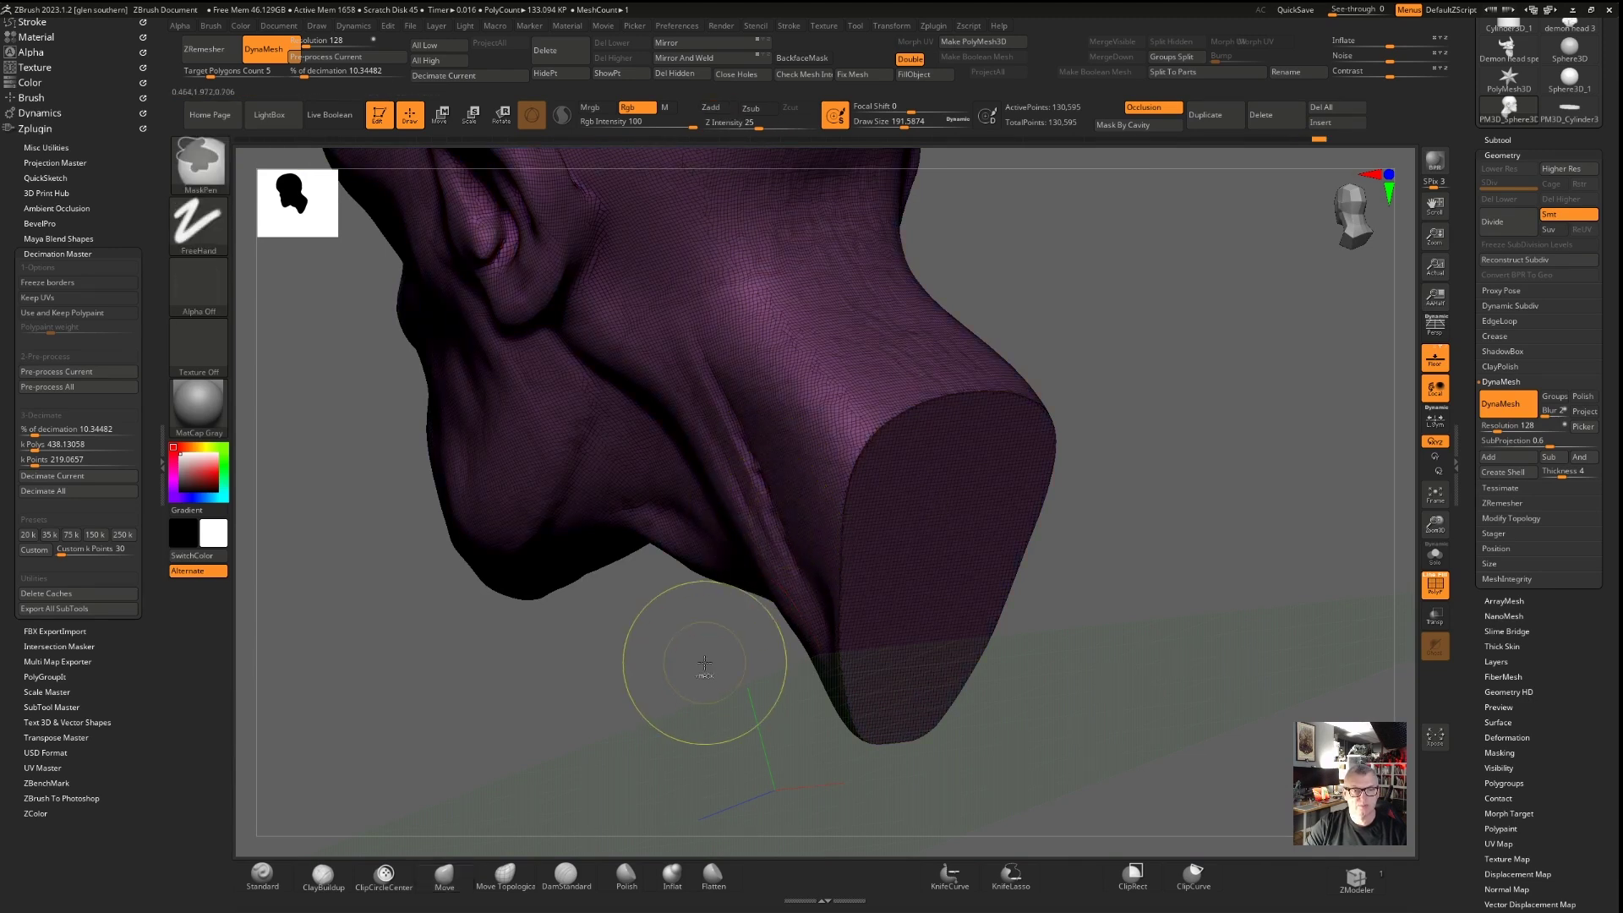
{"action": "key", "text": "ctrl+w"}
{"action": "left_click_drag", "start_coordinate": [695, 662], "coordinate": [664, 674]}
{"action": "left_click_drag", "start_coordinate": [456, 754], "coordinate": [399, 650], "text": "ctrl"}
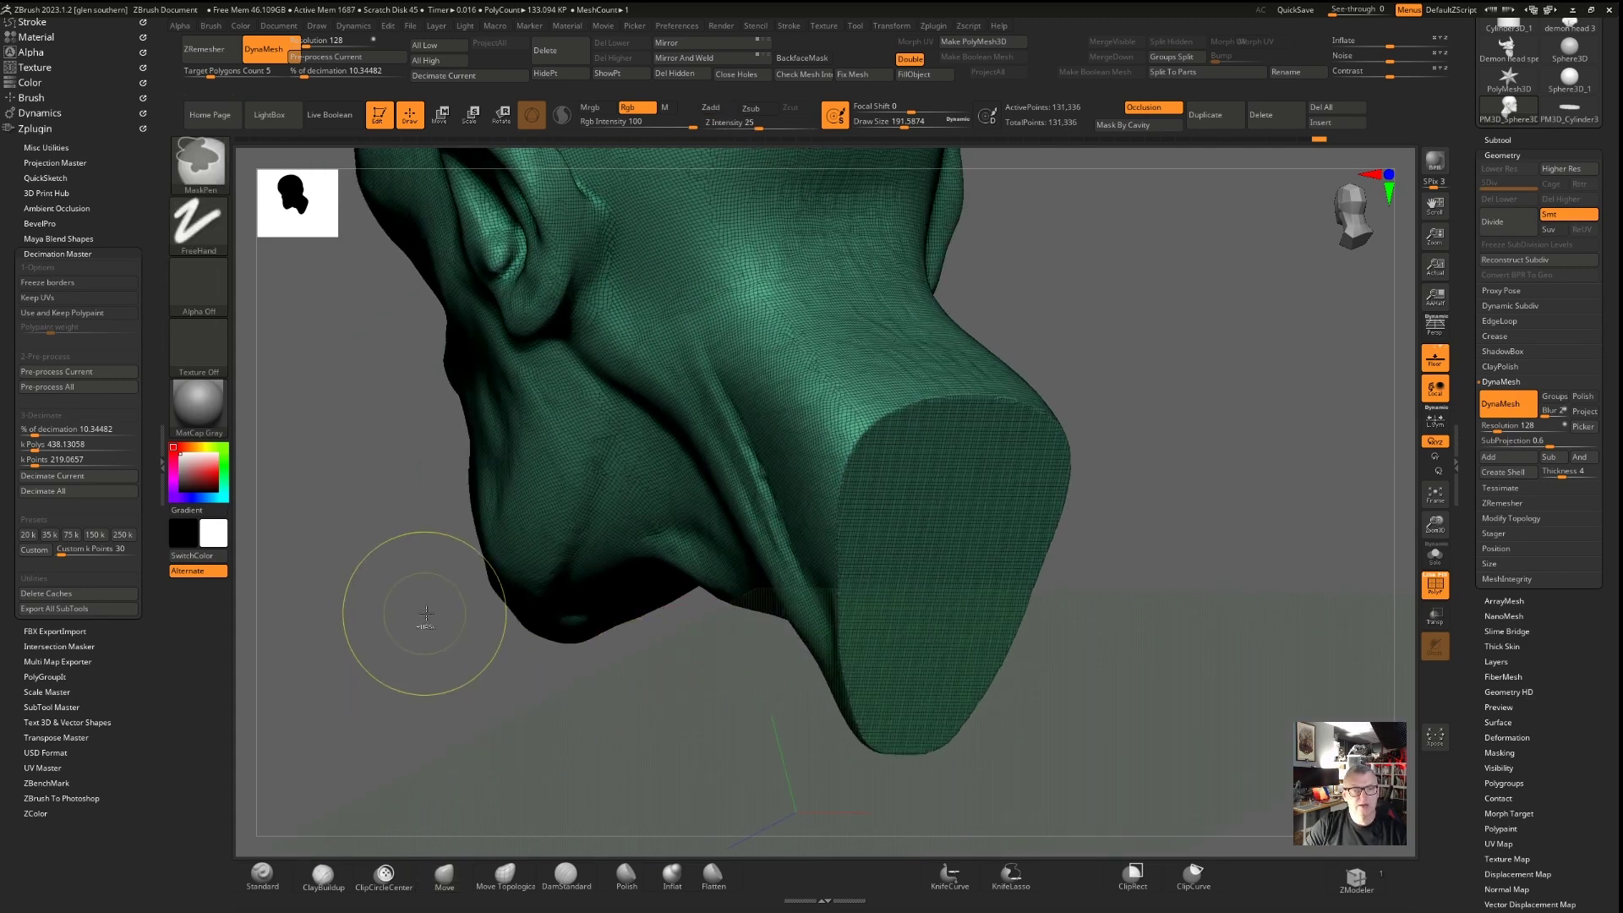
Hide the polyframe and smooth the front of the neck near its cut base
{"action": "left_click_drag", "start_coordinate": [1117, 637], "coordinate": [744, 659]}
{"action": "mouse_move", "coordinate": [1086, 540]}
{"action": "right_mouse_down", "text": "ctrl"}
{"action": "mouse_move", "coordinate": [951, 445]}
{"action": "mouse_move", "coordinate": [1006, 558]}
{"action": "mouse_move", "coordinate": [879, 507]}
{"action": "mouse_move", "coordinate": [978, 647]}
{"action": "mouse_move", "coordinate": [891, 655]}
{"action": "right_mouse_up", "text": "ctrl"}
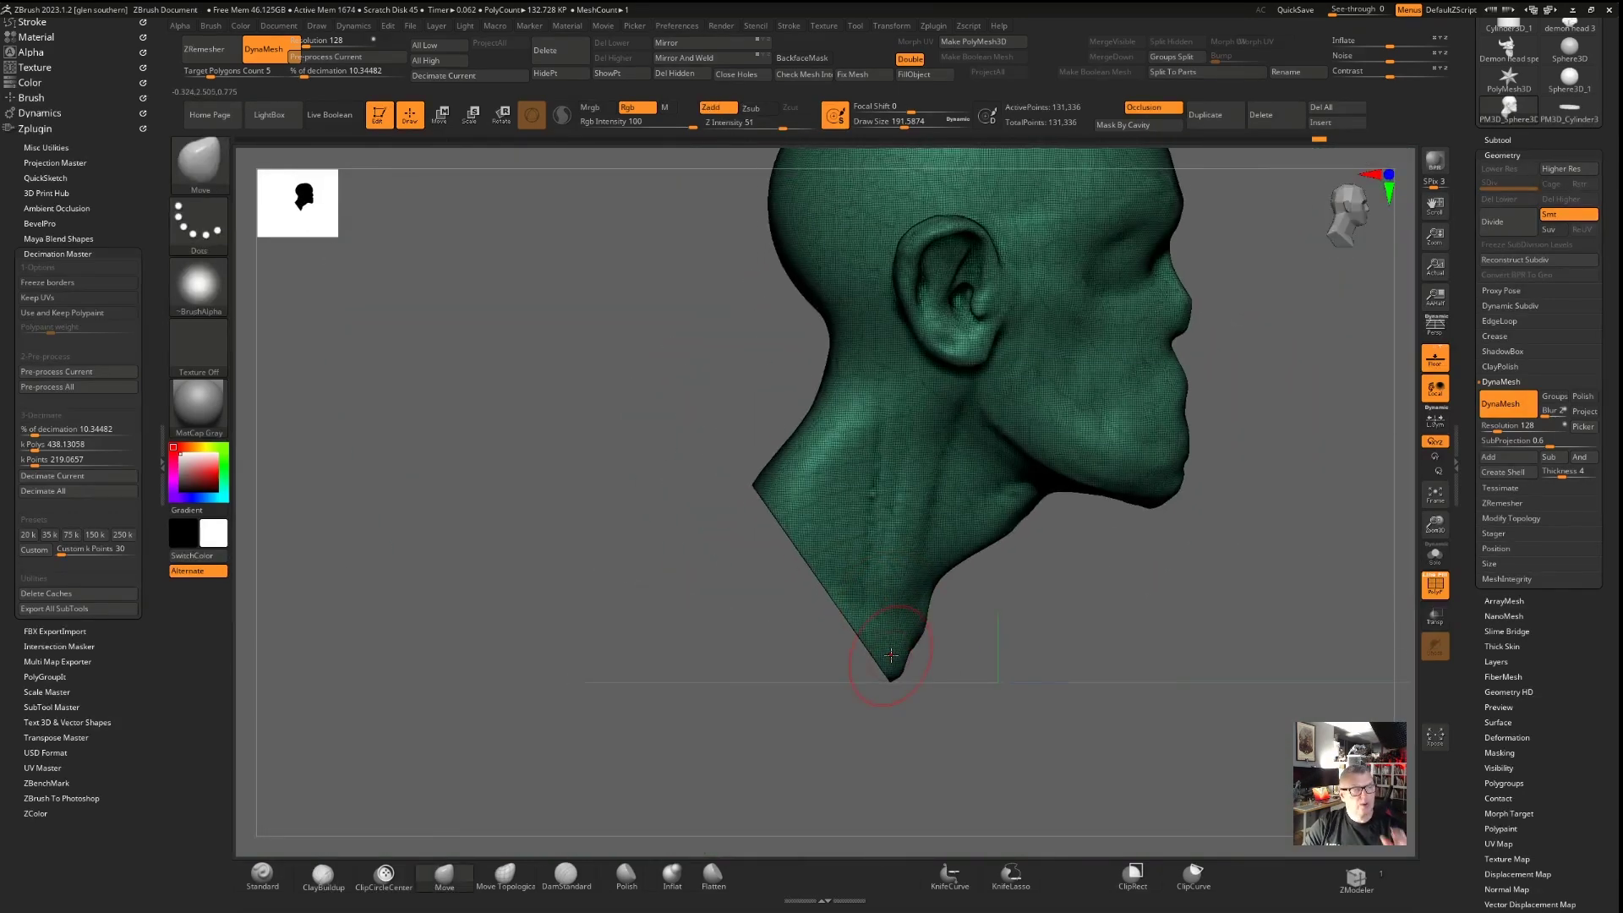
{"action": "mouse_move", "coordinate": [1112, 628]}
{"action": "right_mouse_down", "text": "alt"}
{"action": "mouse_move", "coordinate": [1079, 699]}
{"action": "mouse_move", "coordinate": [1027, 706]}
{"action": "right_mouse_up", "text": "alt"}
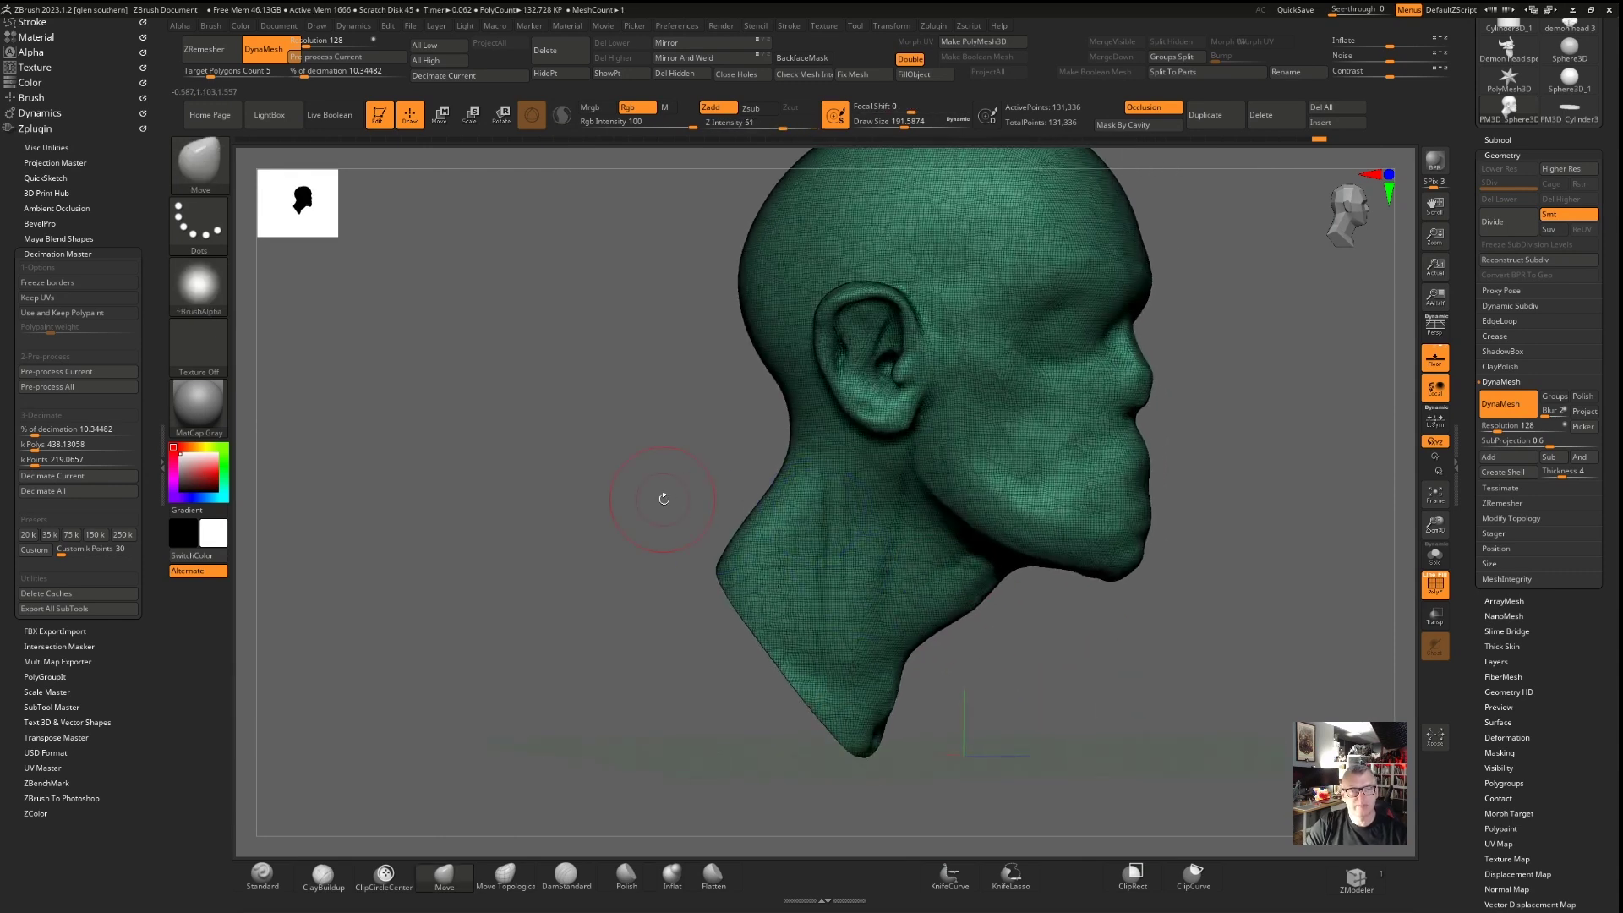
{"action": "key", "text": "shift+f"}
{"action": "right_click_drag", "start_coordinate": [688, 525], "coordinate": [913, 717]}
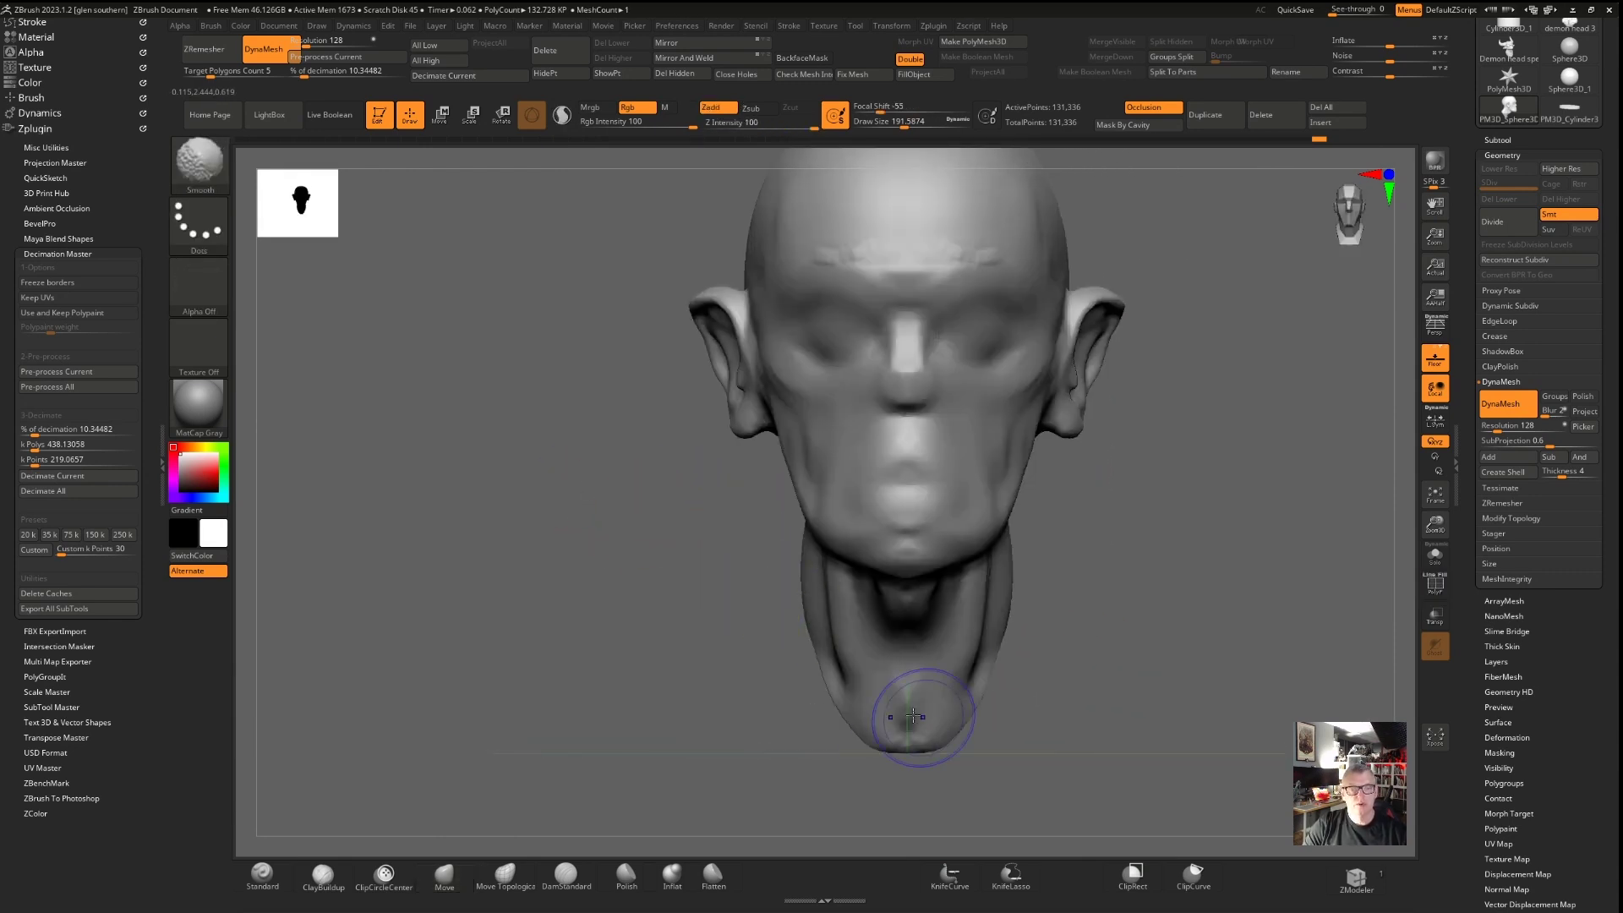
{"action": "right_click_drag", "start_coordinate": [899, 521], "coordinate": [891, 589], "text": "ctrl"}
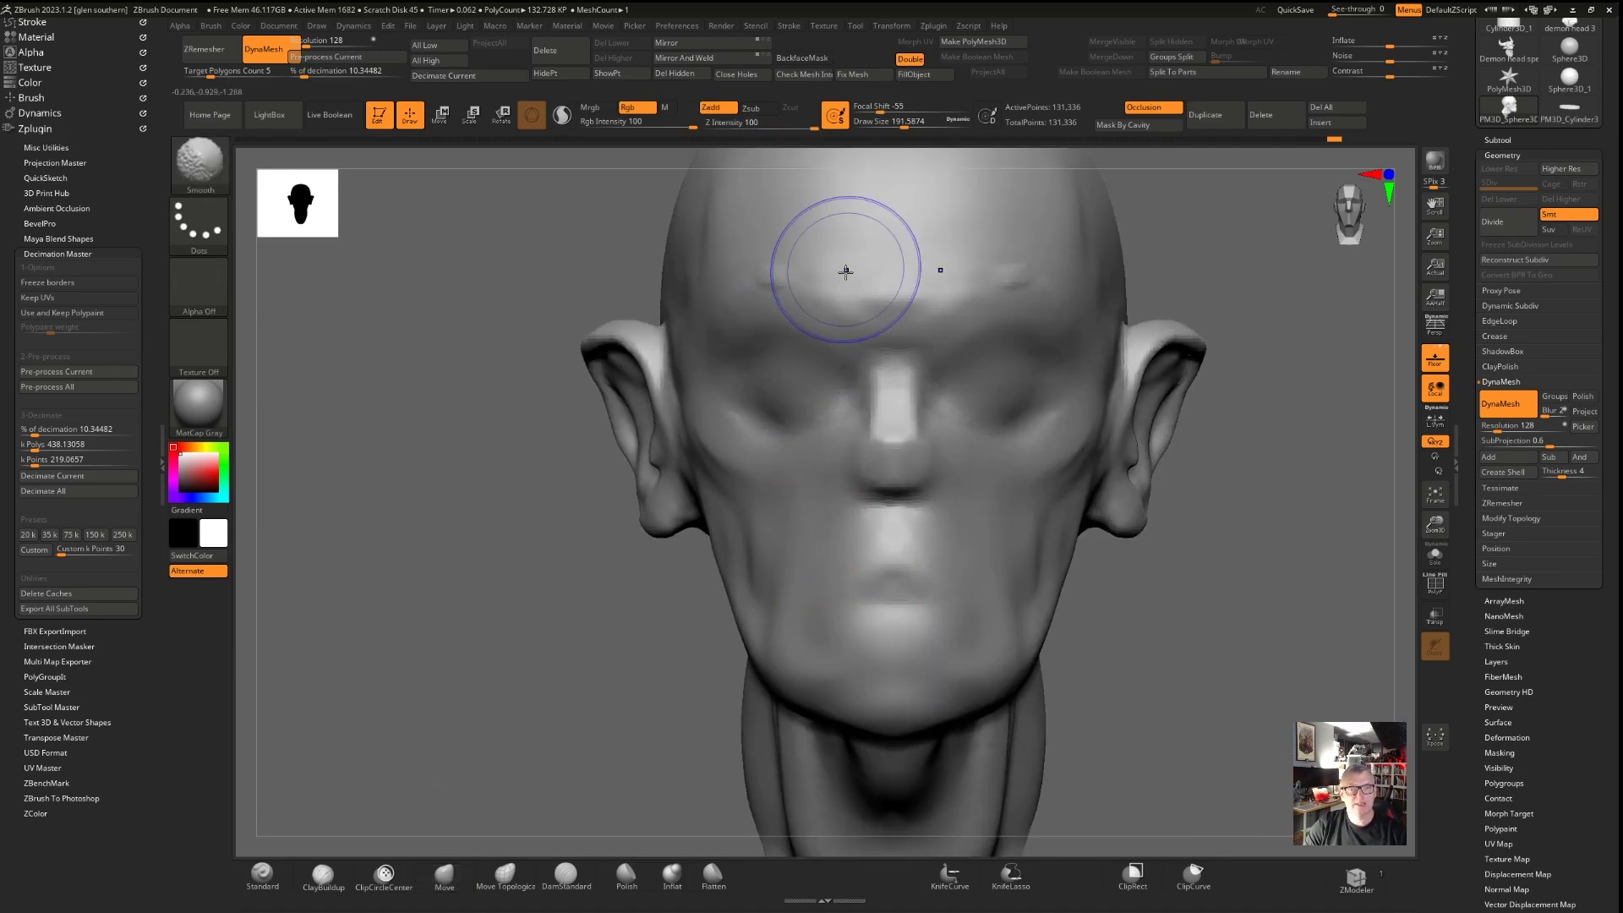
Reshape the ears' upper rims and lobes from the front with the Move brush and turn perspective back on
{"action": "left_click", "coordinate": [322, 877]}
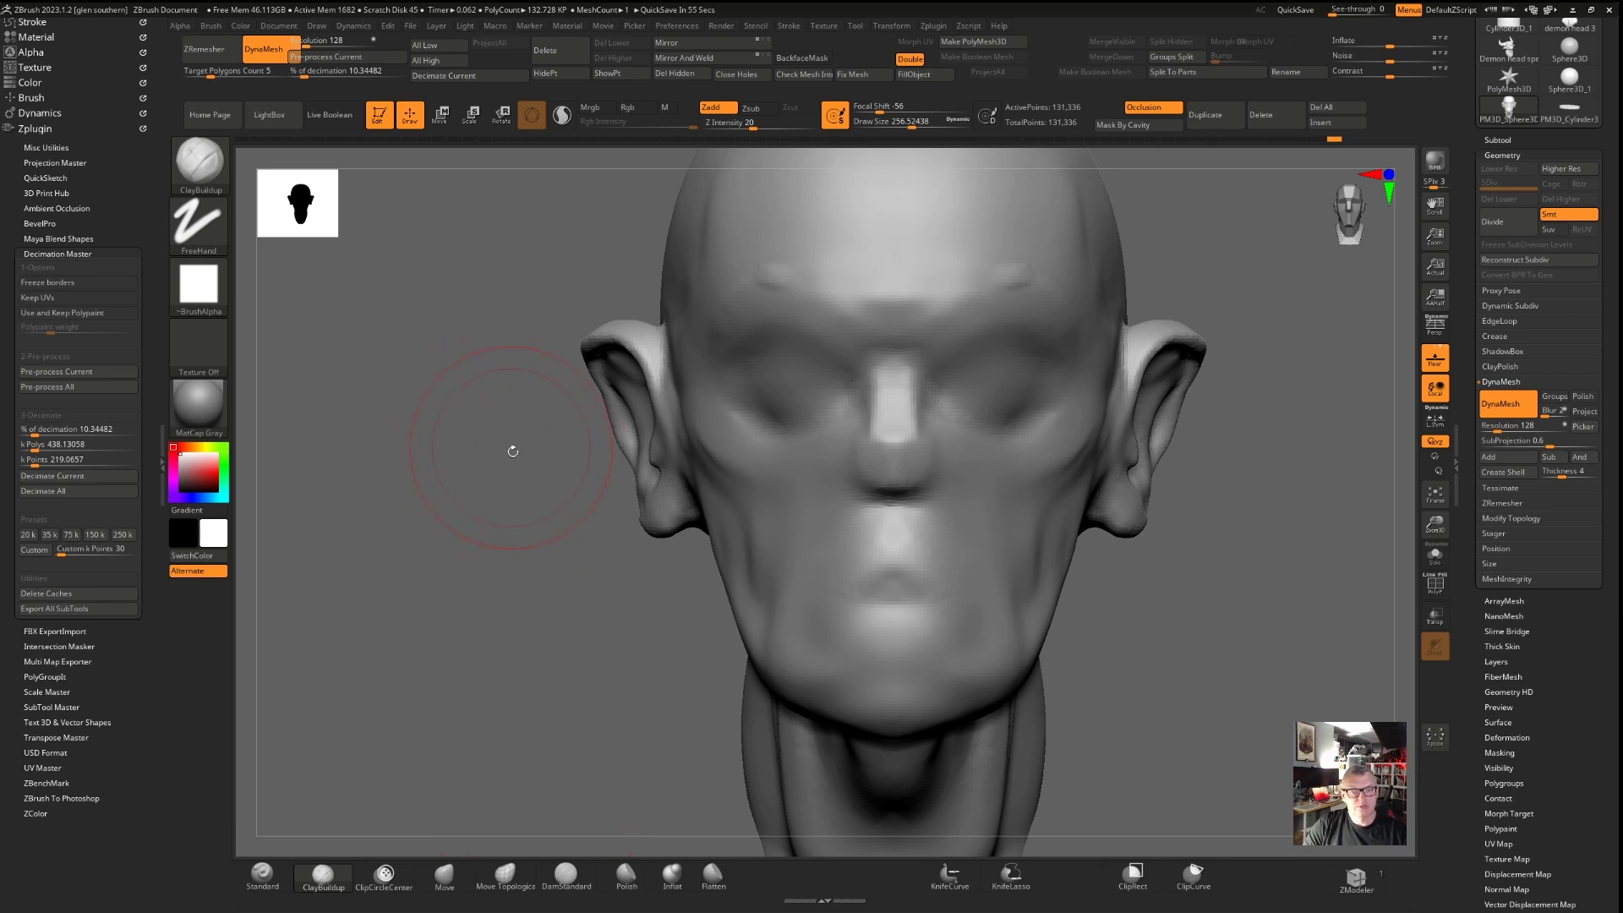
{"action": "mouse_move", "coordinate": [514, 479]}
{"action": "left_mouse_down"}
{"action": "mouse_move", "coordinate": [474, 482]}
{"action": "mouse_move", "coordinate": [518, 410]}
{"action": "left_mouse_up"}
{"action": "left_click_drag", "start_coordinate": [605, 322], "coordinate": [603, 306]}
{"action": "left_click", "coordinate": [438, 869]}
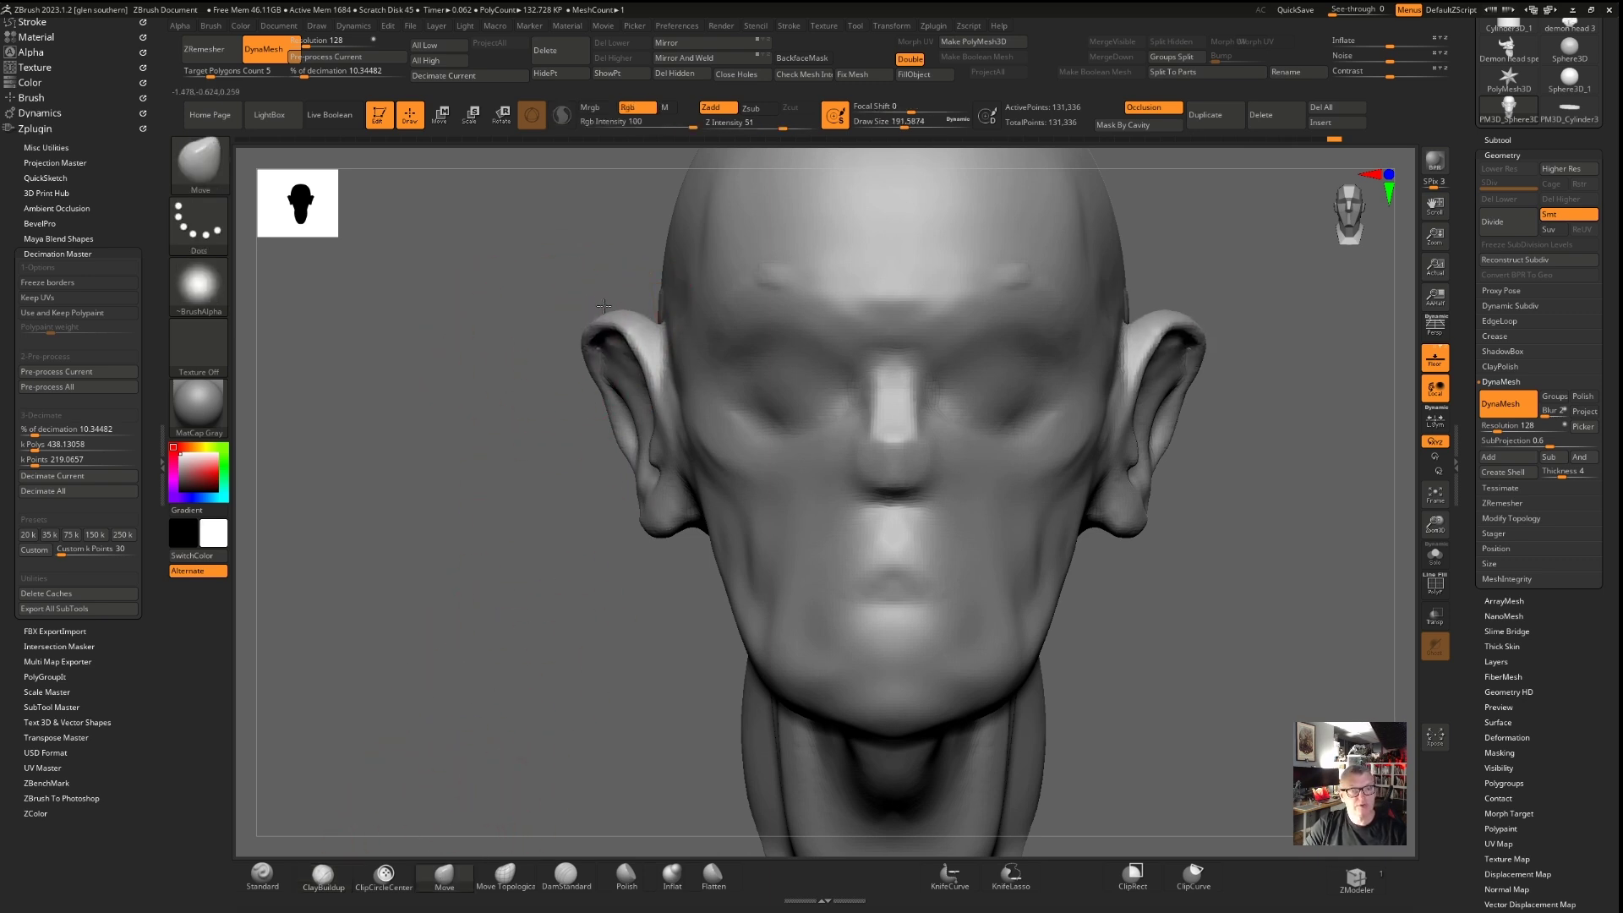
{"action": "left_click_drag", "start_coordinate": [607, 385], "coordinate": [598, 390]}
{"action": "mouse_move", "coordinate": [602, 508]}
{"action": "left_mouse_down"}
{"action": "mouse_move", "coordinate": [649, 499]}
{"action": "mouse_move", "coordinate": [649, 516]}
{"action": "left_mouse_up"}
{"action": "key", "text": "p"}
{"action": "left_click_drag", "start_coordinate": [1004, 468], "coordinate": [1009, 488]}
{"action": "left_click_drag", "start_coordinate": [1217, 532], "coordinate": [1142, 503]}
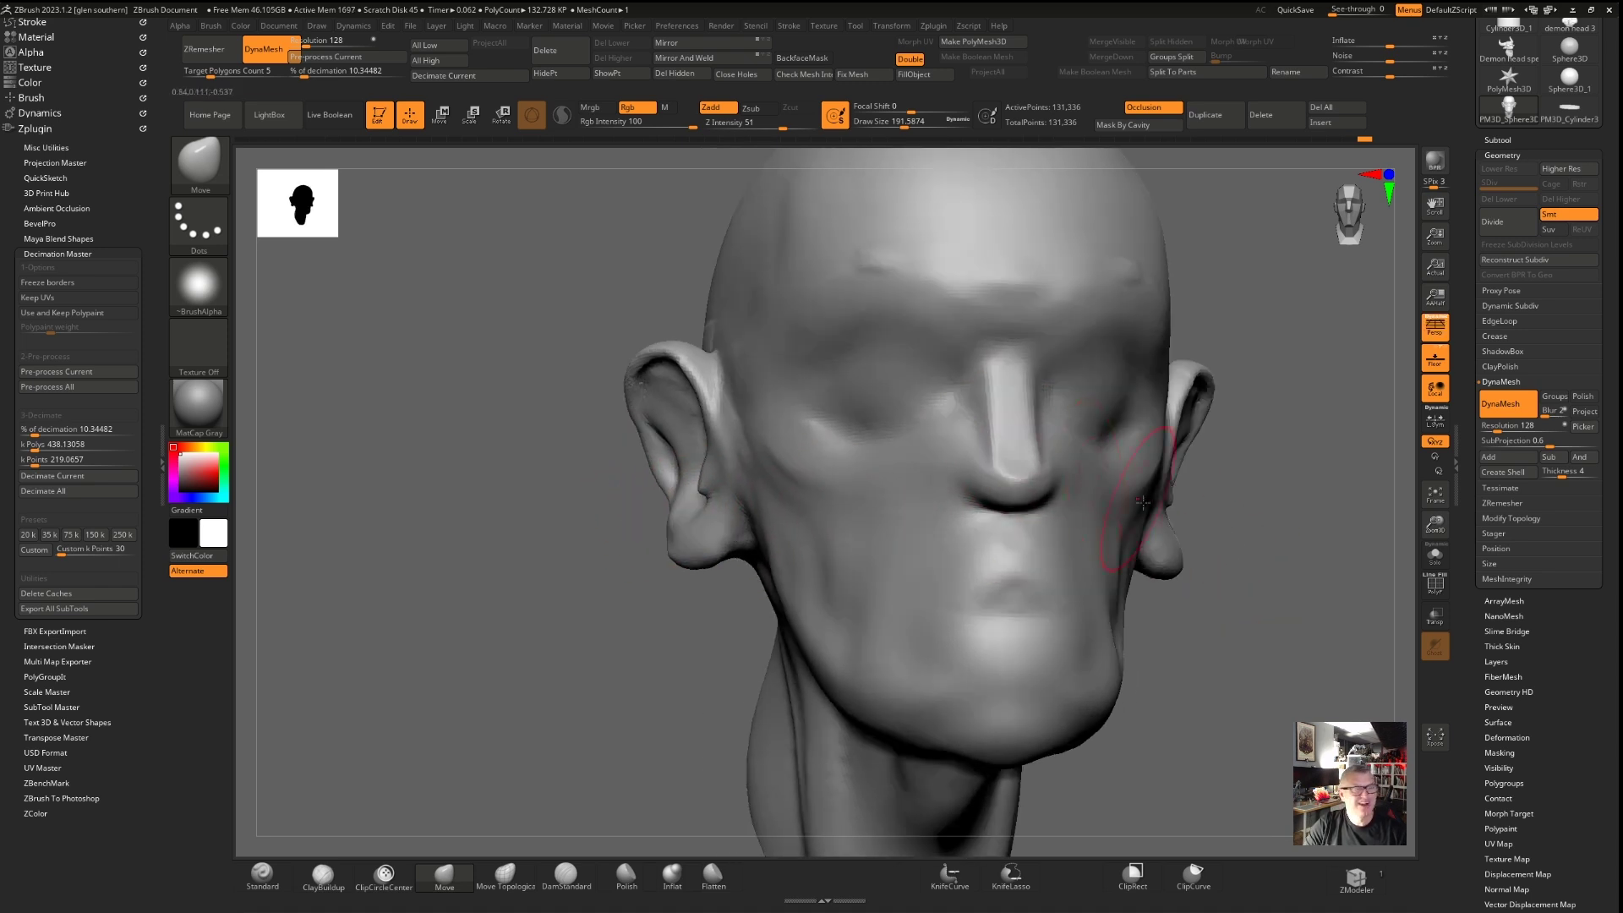
Refine the nose bridge, cheeks, jaw and chin with the Move brush, enlarging the draw size to about 239
{"action": "left_click_drag", "start_coordinate": [1004, 358], "coordinate": [1005, 345]}
{"action": "right_click_drag", "start_coordinate": [1005, 345], "coordinate": [997, 296], "text": "ctrl"}
{"action": "left_click_drag", "start_coordinate": [904, 123], "coordinate": [910, 123]}
{"action": "mouse_move", "coordinate": [882, 414]}
{"action": "left_mouse_down"}
{"action": "mouse_move", "coordinate": [895, 425]}
{"action": "mouse_move", "coordinate": [838, 454]}
{"action": "left_mouse_up"}
{"action": "left_click_drag", "start_coordinate": [707, 496], "coordinate": [617, 495]}
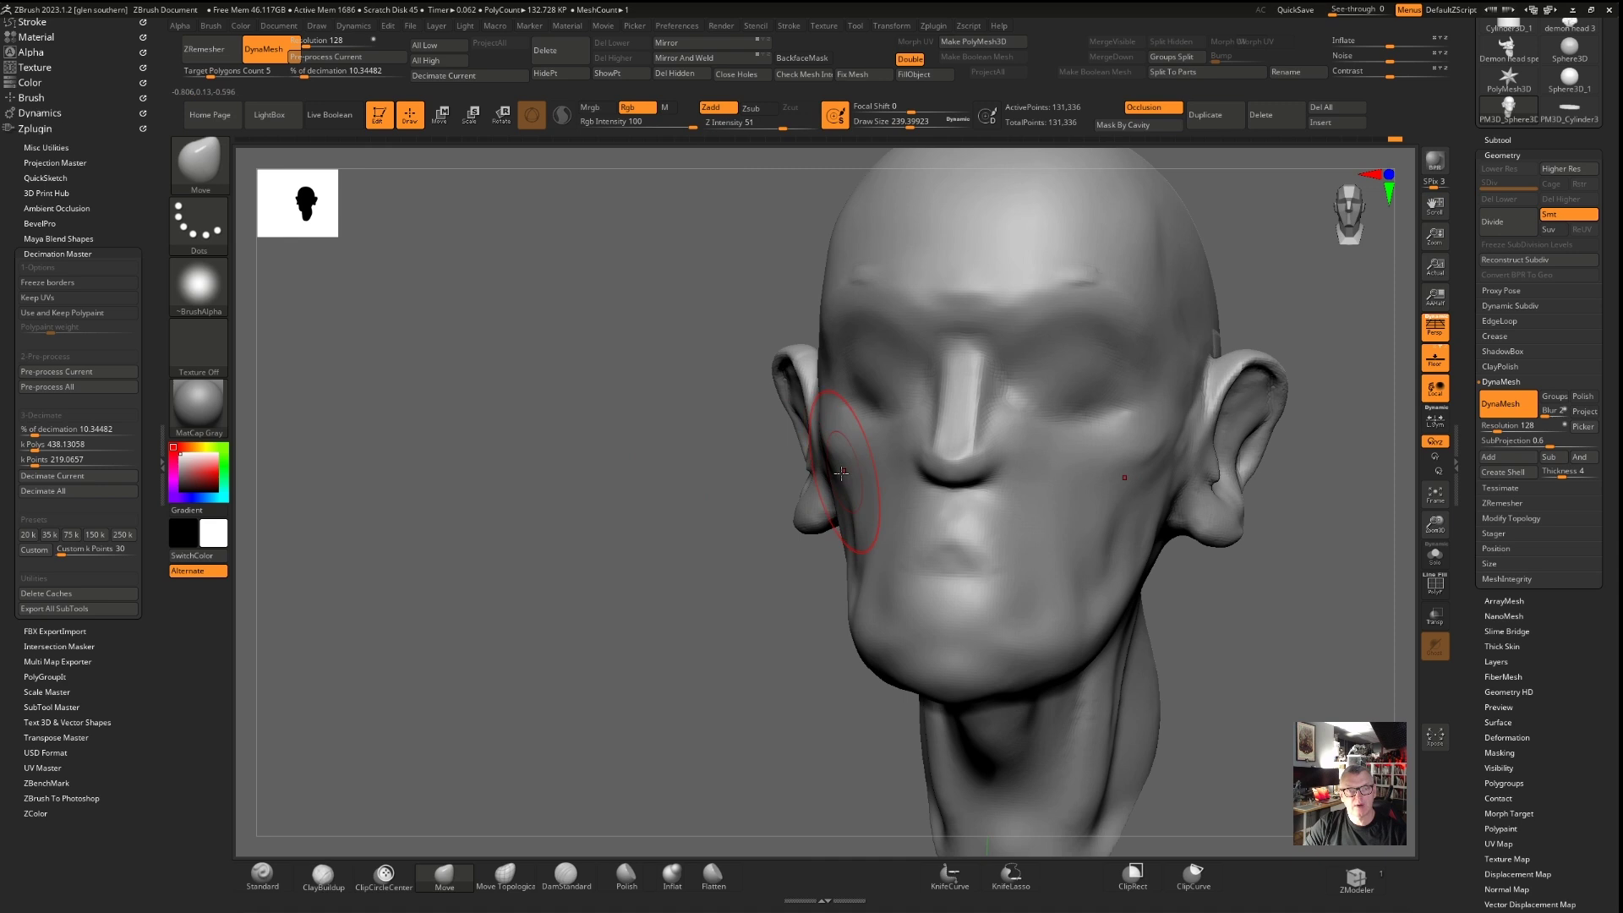
{"action": "left_click_drag", "start_coordinate": [1064, 581], "coordinate": [1096, 567]}
{"action": "left_click_drag", "start_coordinate": [961, 663], "coordinate": [958, 685]}
{"action": "left_click_drag", "start_coordinate": [1051, 642], "coordinate": [1046, 627]}
{"action": "left_click_drag", "start_coordinate": [1092, 558], "coordinate": [1090, 528]}
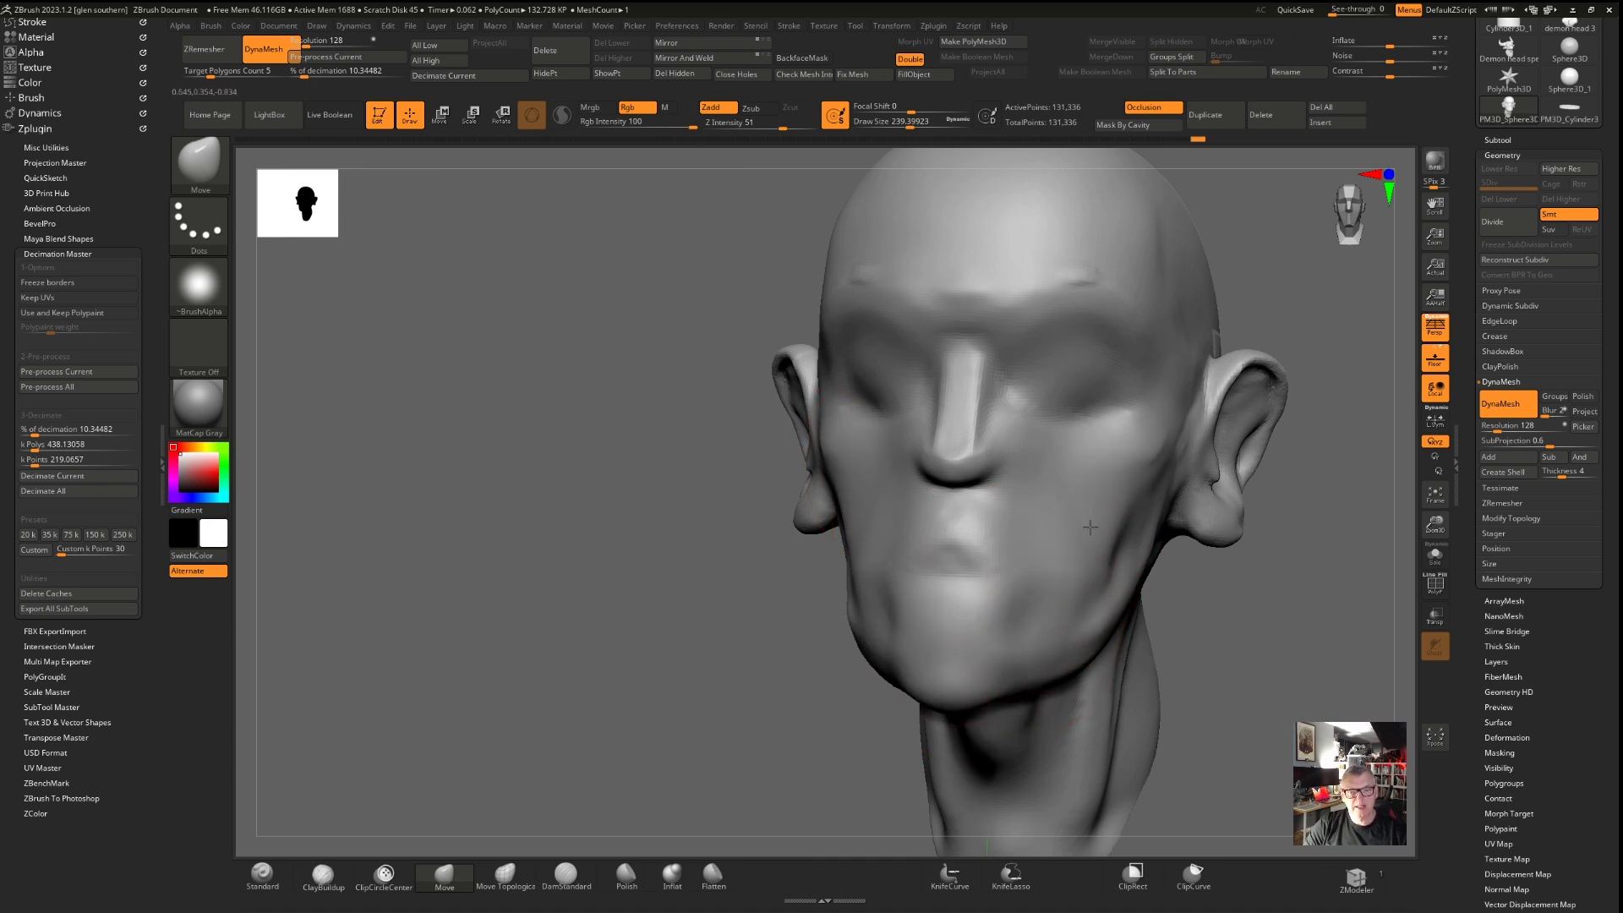
Pull the nose bridge up and the nose tip forward from a three-quarter view with the Move brush
{"action": "left_click_drag", "start_coordinate": [736, 442], "coordinate": [824, 442]}
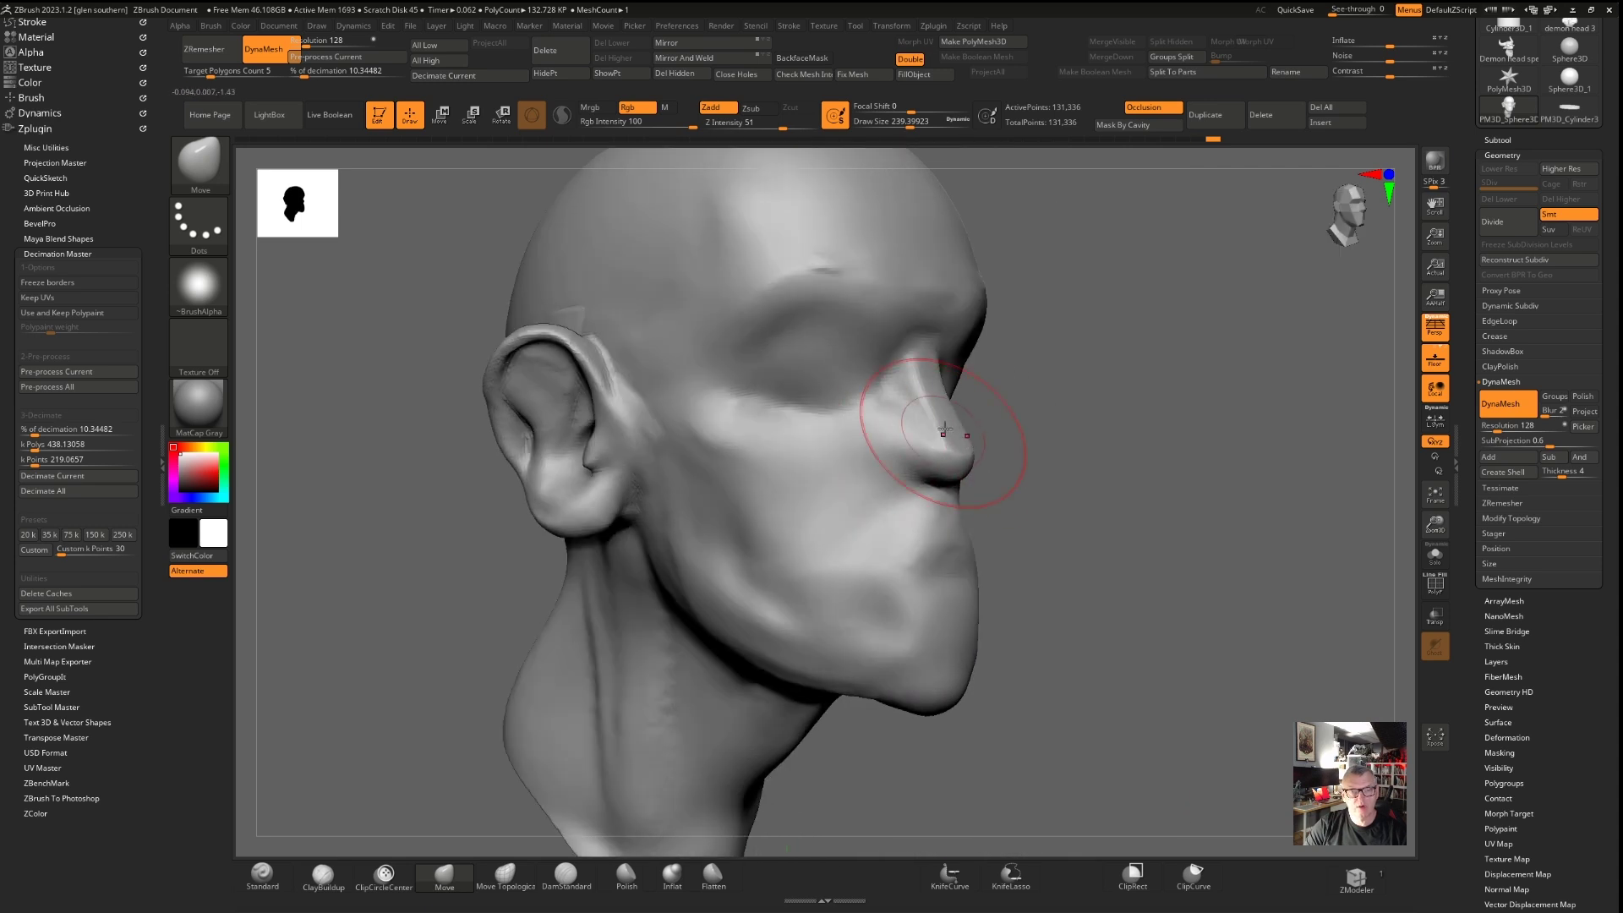
{"action": "left_click_drag", "start_coordinate": [935, 370], "coordinate": [943, 341]}
{"action": "left_click_drag", "start_coordinate": [946, 439], "coordinate": [967, 457]}
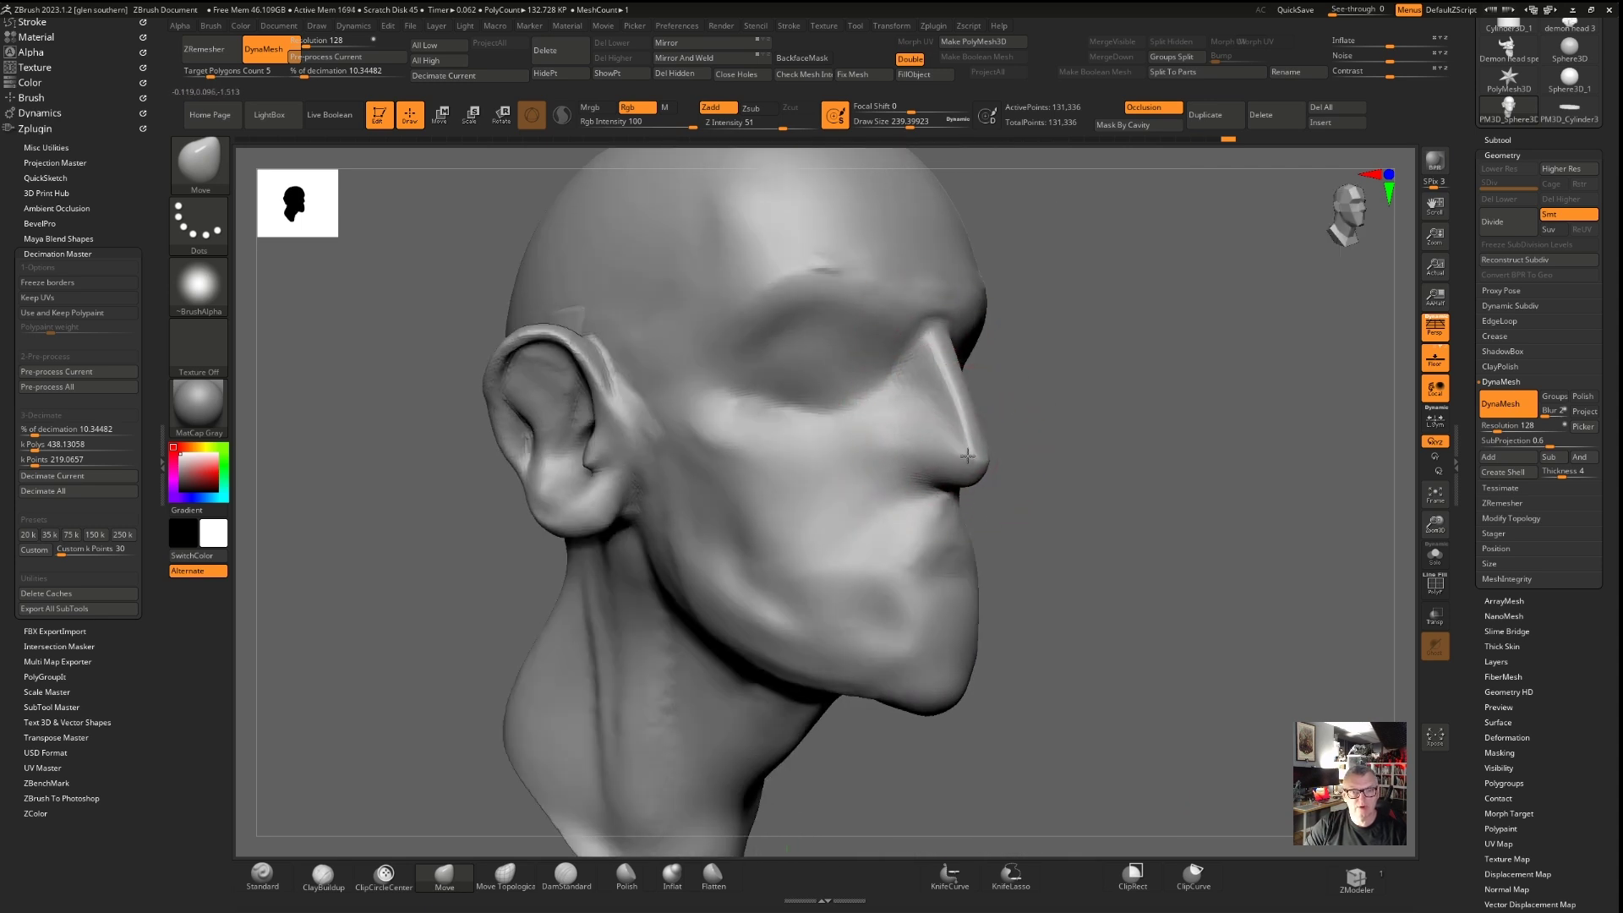
{"action": "left_click_drag", "start_coordinate": [1031, 508], "coordinate": [1084, 510]}
{"action": "left_click_drag", "start_coordinate": [964, 459], "coordinate": [966, 449]}
{"action": "left_click_drag", "start_coordinate": [1086, 512], "coordinate": [1036, 515]}
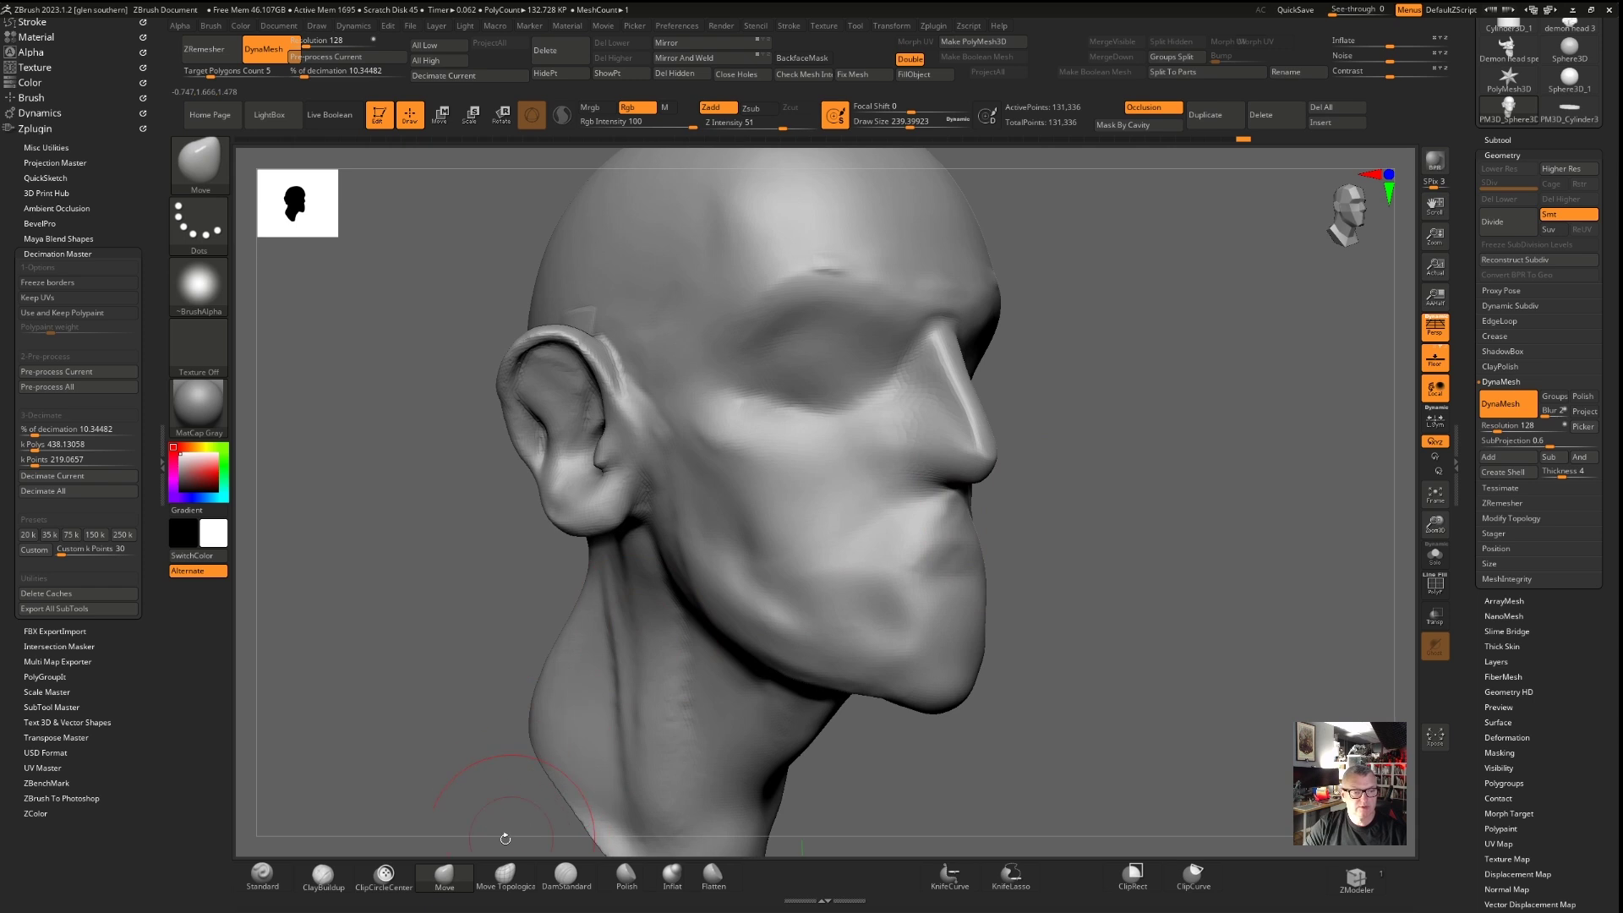
Build up the nostril wings, cheekbones and folds down the cheeks with ClayBuildup at a draw size of about 108
{"action": "left_click", "coordinate": [324, 876]}
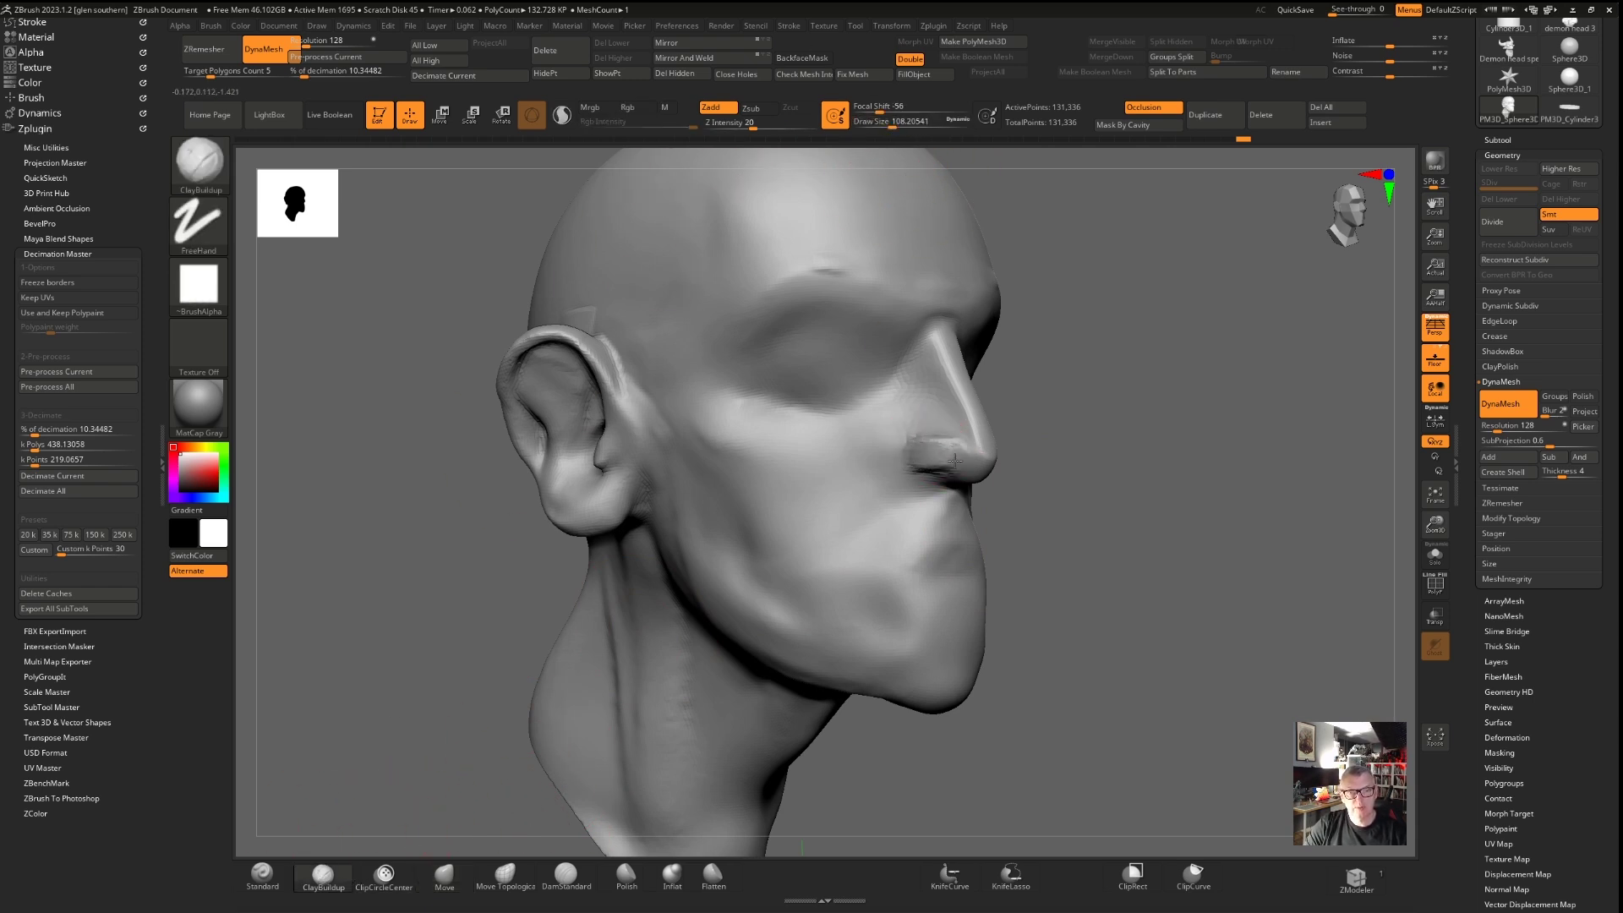
{"action": "left_click_drag", "start_coordinate": [1024, 502], "coordinate": [990, 456]}
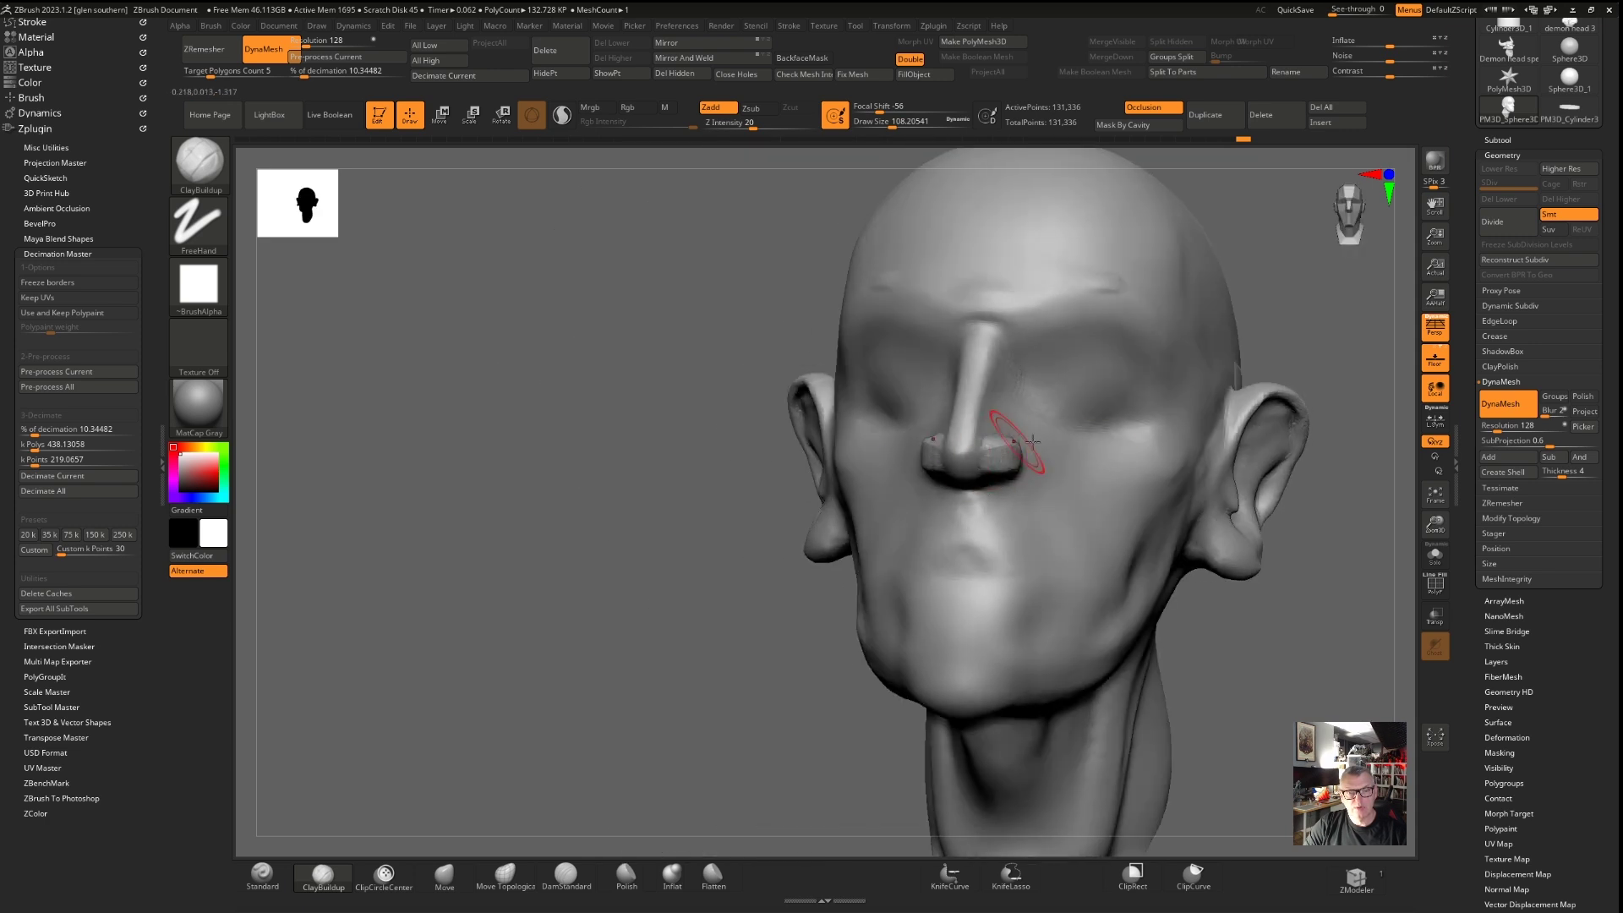
{"action": "mouse_move", "coordinate": [1104, 409]}
{"action": "left_mouse_down"}
{"action": "mouse_move", "coordinate": [1129, 416]}
{"action": "mouse_move", "coordinate": [1072, 412]}
{"action": "mouse_move", "coordinate": [1124, 410]}
{"action": "mouse_move", "coordinate": [1055, 385]}
{"action": "mouse_move", "coordinate": [1095, 401]}
{"action": "mouse_move", "coordinate": [1067, 441]}
{"action": "mouse_move", "coordinate": [1102, 392]}
{"action": "mouse_move", "coordinate": [1110, 433]}
{"action": "mouse_move", "coordinate": [1067, 433]}
{"action": "left_mouse_up"}
{"action": "mouse_move", "coordinate": [794, 473]}
{"action": "left_mouse_down", "text": "alt"}
{"action": "mouse_move", "coordinate": [786, 431]}
{"action": "mouse_move", "coordinate": [862, 436]}
{"action": "mouse_move", "coordinate": [763, 415]}
{"action": "left_mouse_up", "text": "alt"}
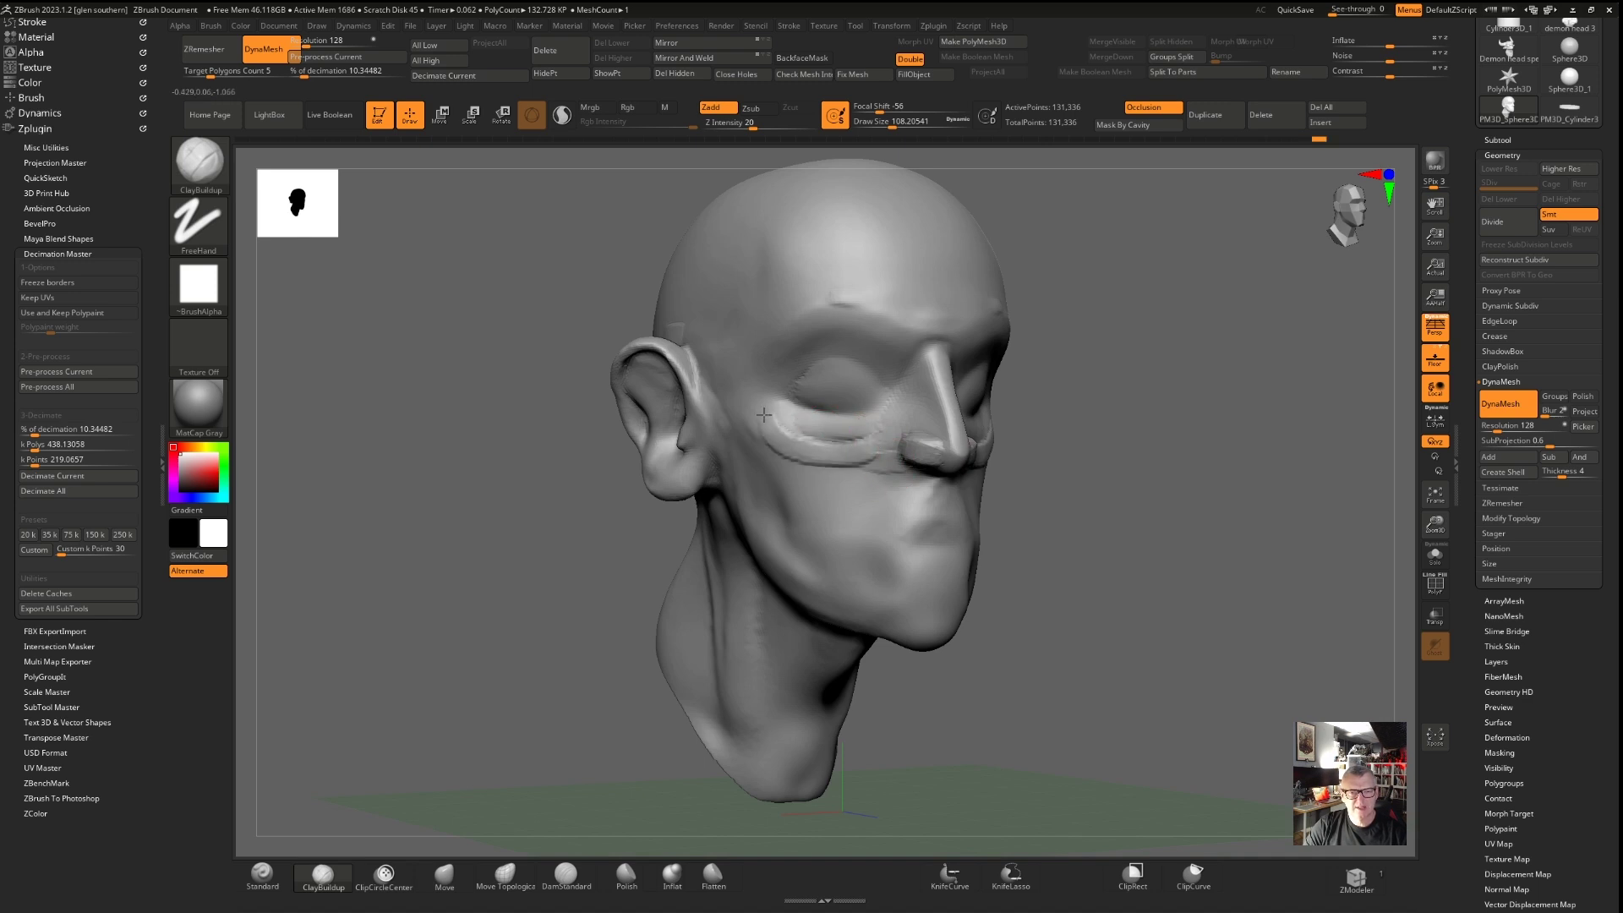
{"action": "mouse_move", "coordinate": [1021, 506]}
{"action": "left_mouse_down"}
{"action": "mouse_move", "coordinate": [988, 486]}
{"action": "mouse_move", "coordinate": [945, 545]}
{"action": "mouse_move", "coordinate": [960, 518]}
{"action": "mouse_move", "coordinate": [940, 588]}
{"action": "left_mouse_up"}
{"action": "mouse_move", "coordinate": [810, 517]}
{"action": "left_mouse_down"}
{"action": "mouse_move", "coordinate": [914, 552]}
{"action": "mouse_move", "coordinate": [922, 530]}
{"action": "left_mouse_up"}
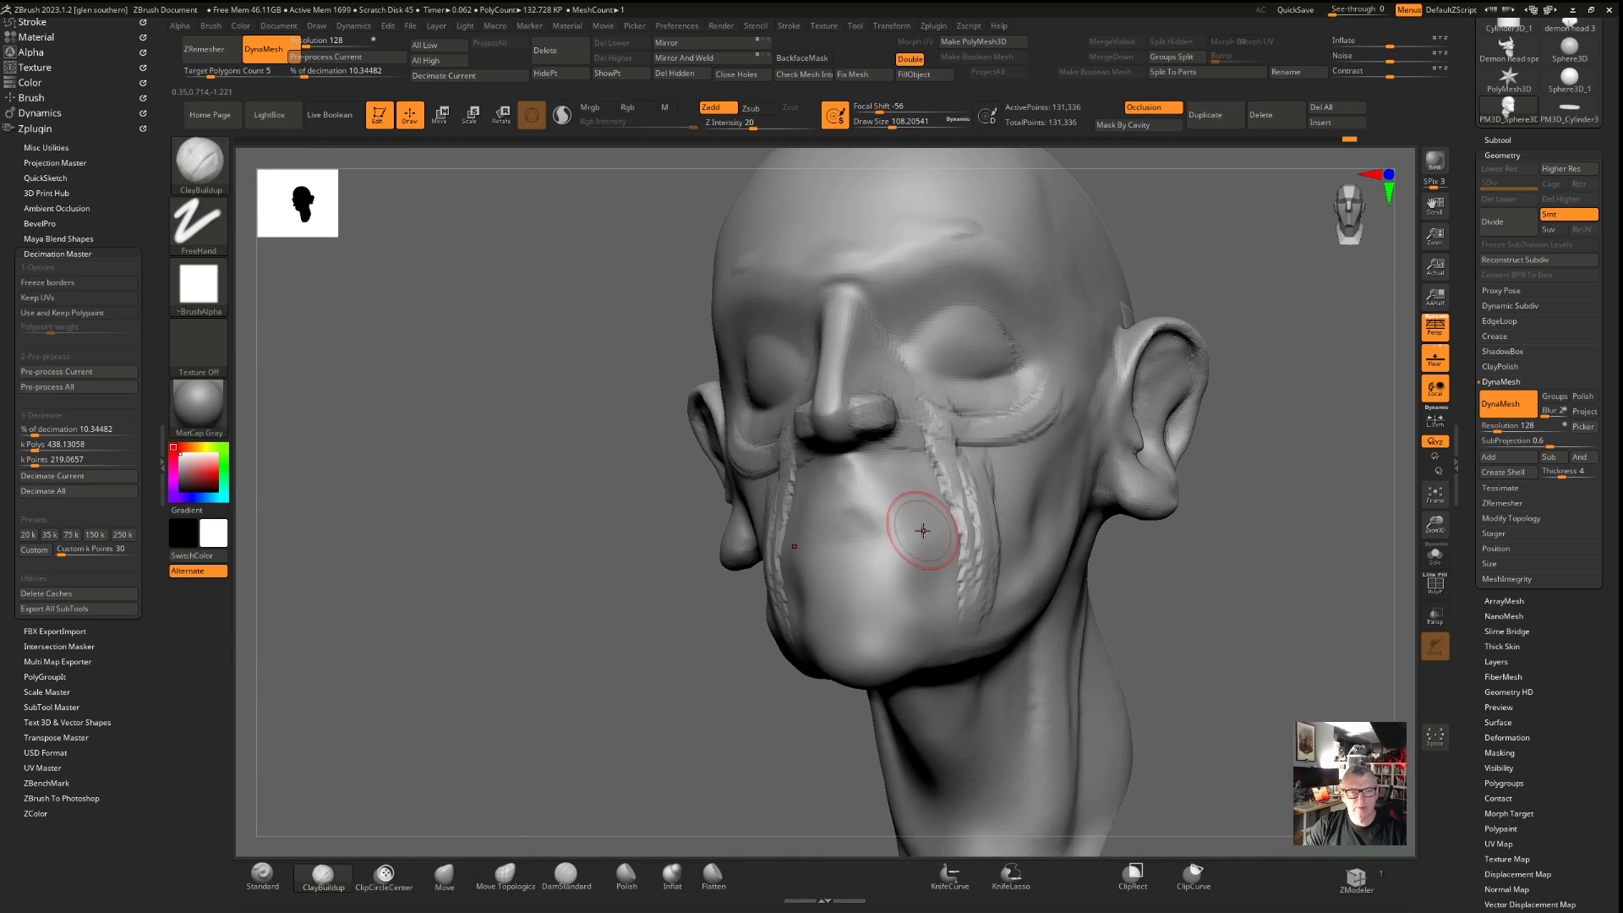
Build up and smooth the mouth area, and plane the lips and philtrum with Flatten at a draw size of about 54
{"action": "mouse_move", "coordinate": [863, 473]}
{"action": "left_mouse_down"}
{"action": "mouse_move", "coordinate": [911, 524]}
{"action": "mouse_move", "coordinate": [903, 501]}
{"action": "left_mouse_up"}
{"action": "mouse_move", "coordinate": [935, 509]}
{"action": "right_mouse_down", "text": "ctrl"}
{"action": "mouse_move", "coordinate": [946, 545]}
{"action": "mouse_move", "coordinate": [906, 541]}
{"action": "right_mouse_up", "text": "ctrl"}
{"action": "mouse_move", "coordinate": [795, 427]}
{"action": "left_mouse_down"}
{"action": "mouse_move", "coordinate": [800, 475]}
{"action": "mouse_move", "coordinate": [864, 499]}
{"action": "mouse_move", "coordinate": [887, 529]}
{"action": "left_mouse_up"}
{"action": "mouse_move", "coordinate": [870, 442]}
{"action": "left_mouse_down", "text": "shift"}
{"action": "mouse_move", "coordinate": [799, 475]}
{"action": "mouse_move", "coordinate": [886, 482]}
{"action": "left_mouse_up", "text": "shift"}
{"action": "mouse_move", "coordinate": [862, 539]}
{"action": "left_mouse_down"}
{"action": "mouse_move", "coordinate": [761, 568]}
{"action": "mouse_move", "coordinate": [854, 565]}
{"action": "mouse_move", "coordinate": [786, 583]}
{"action": "left_mouse_up"}
{"action": "mouse_move", "coordinate": [773, 550]}
{"action": "left_mouse_down", "text": "shift"}
{"action": "mouse_move", "coordinate": [811, 565]}
{"action": "mouse_move", "coordinate": [846, 545]}
{"action": "mouse_move", "coordinate": [774, 541]}
{"action": "left_mouse_up", "text": "shift"}
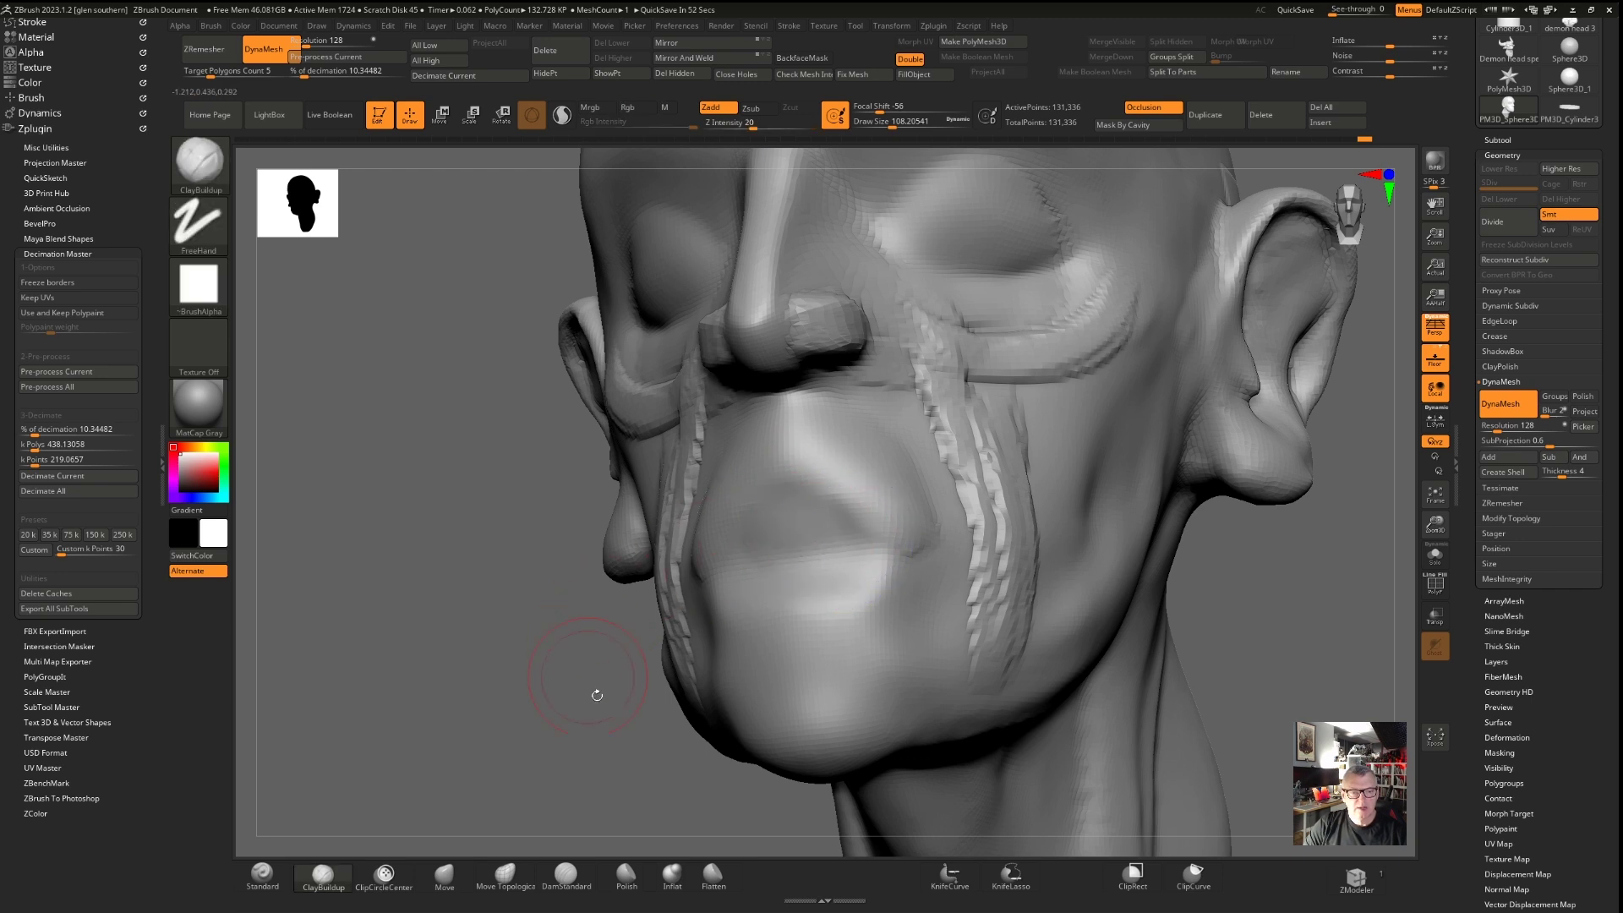
{"action": "left_click", "coordinate": [707, 874]}
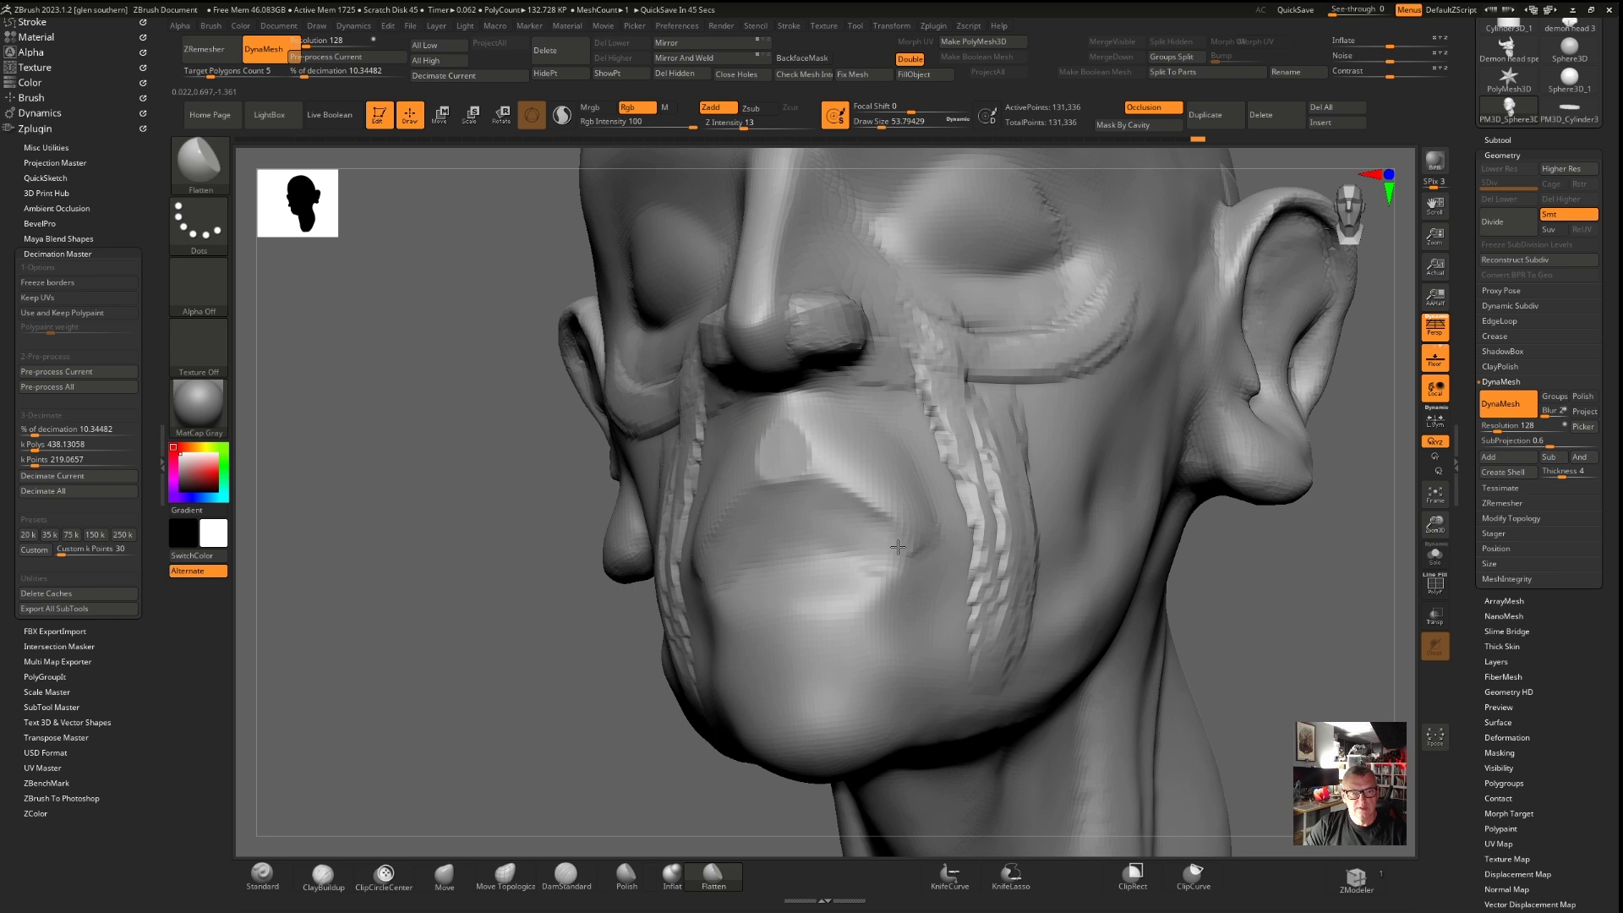
{"action": "mouse_move", "coordinate": [541, 727]}
{"action": "left_mouse_down"}
{"action": "mouse_move", "coordinate": [744, 769]}
{"action": "mouse_move", "coordinate": [769, 803]}
{"action": "left_mouse_up"}
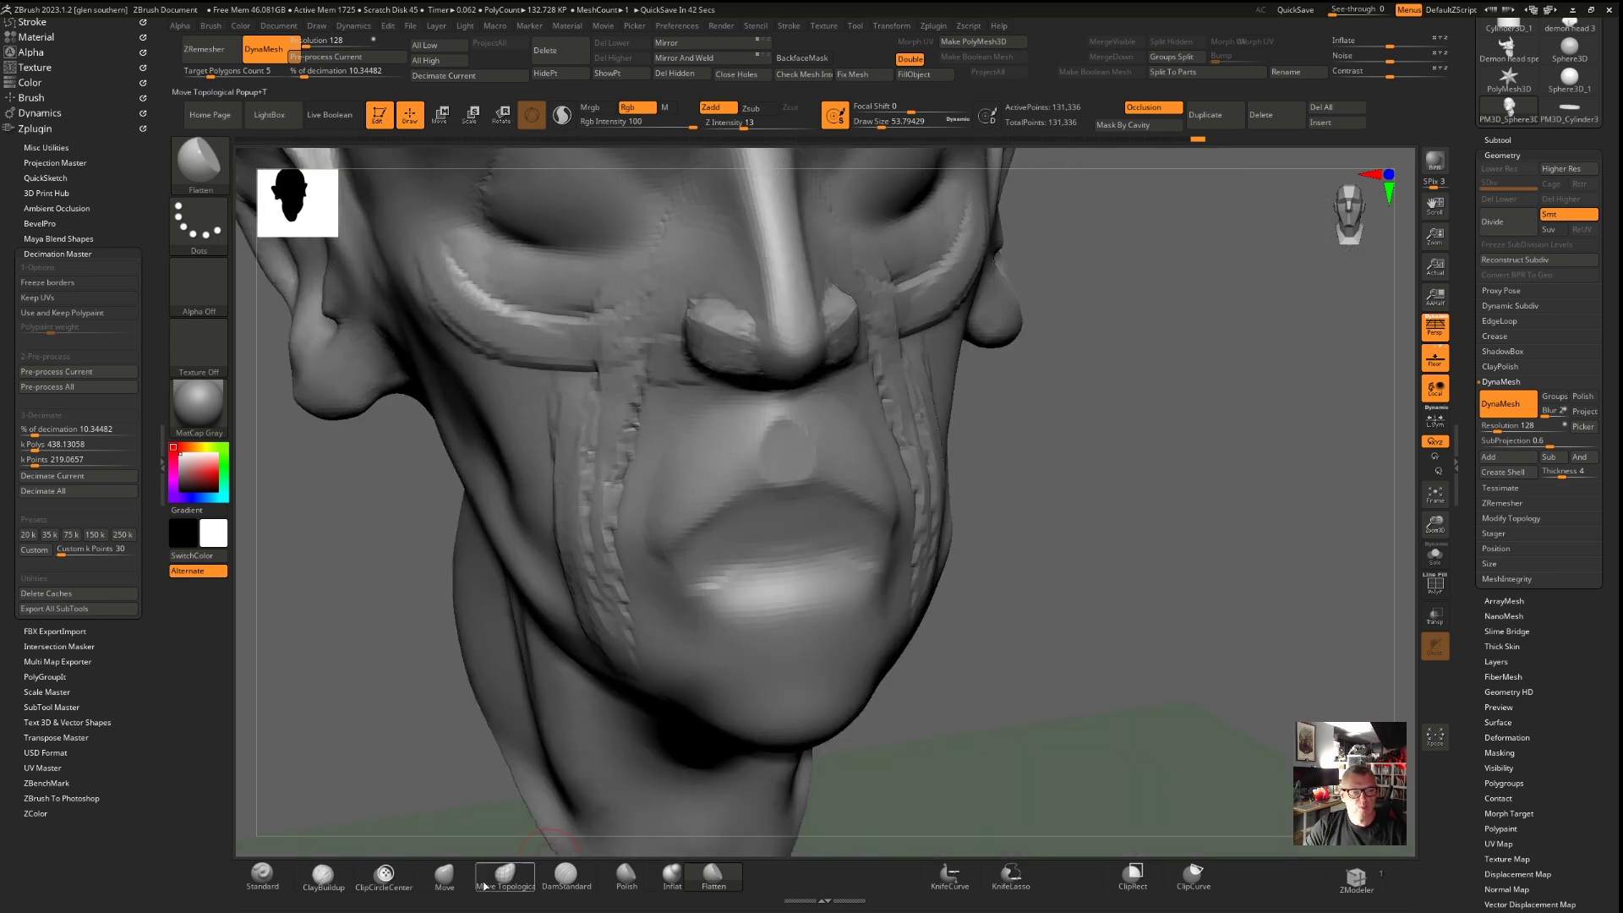
Pull the upper lip forward with the Move brush at a draw size of about 172
{"action": "left_click", "coordinate": [444, 877]}
{"action": "left_click", "coordinate": [901, 124]}
{"action": "mouse_move", "coordinate": [1002, 460]}
{"action": "left_mouse_down"}
{"action": "mouse_move", "coordinate": [1094, 496]}
{"action": "mouse_move", "coordinate": [1070, 466]}
{"action": "left_mouse_up"}
{"action": "right_click_drag", "start_coordinate": [1068, 465], "coordinate": [809, 495]}
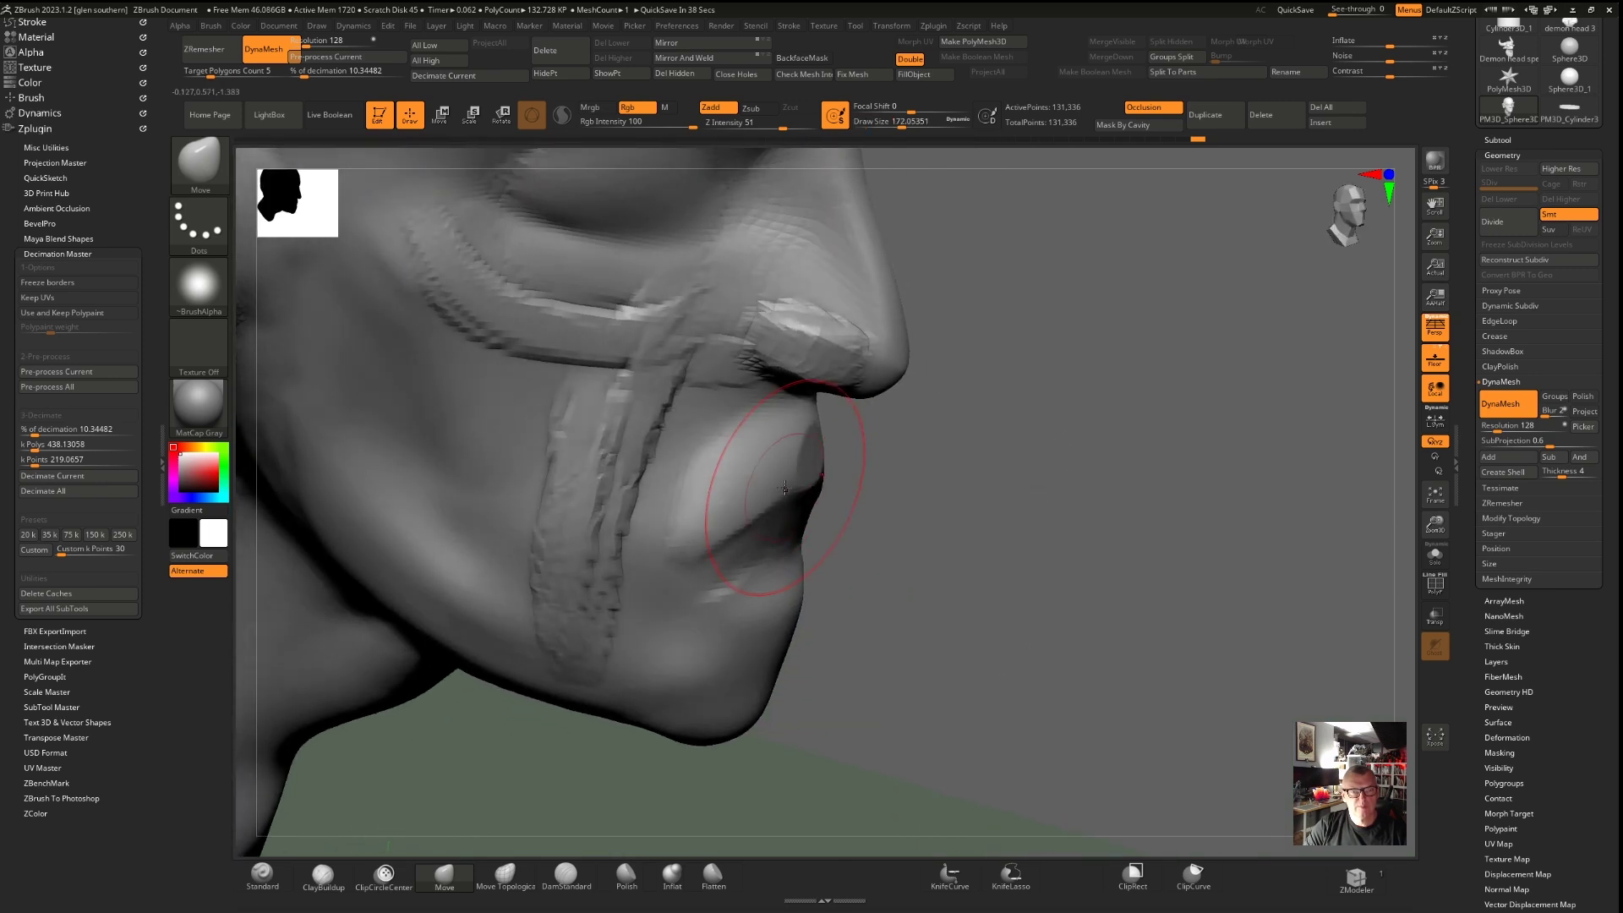
{"action": "left_click_drag", "start_coordinate": [785, 488], "coordinate": [810, 499]}
Shape the philtrum and mouth corners with the Move brush, changing the draw size from about 71 to 124
{"action": "left_click", "coordinate": [883, 128]}
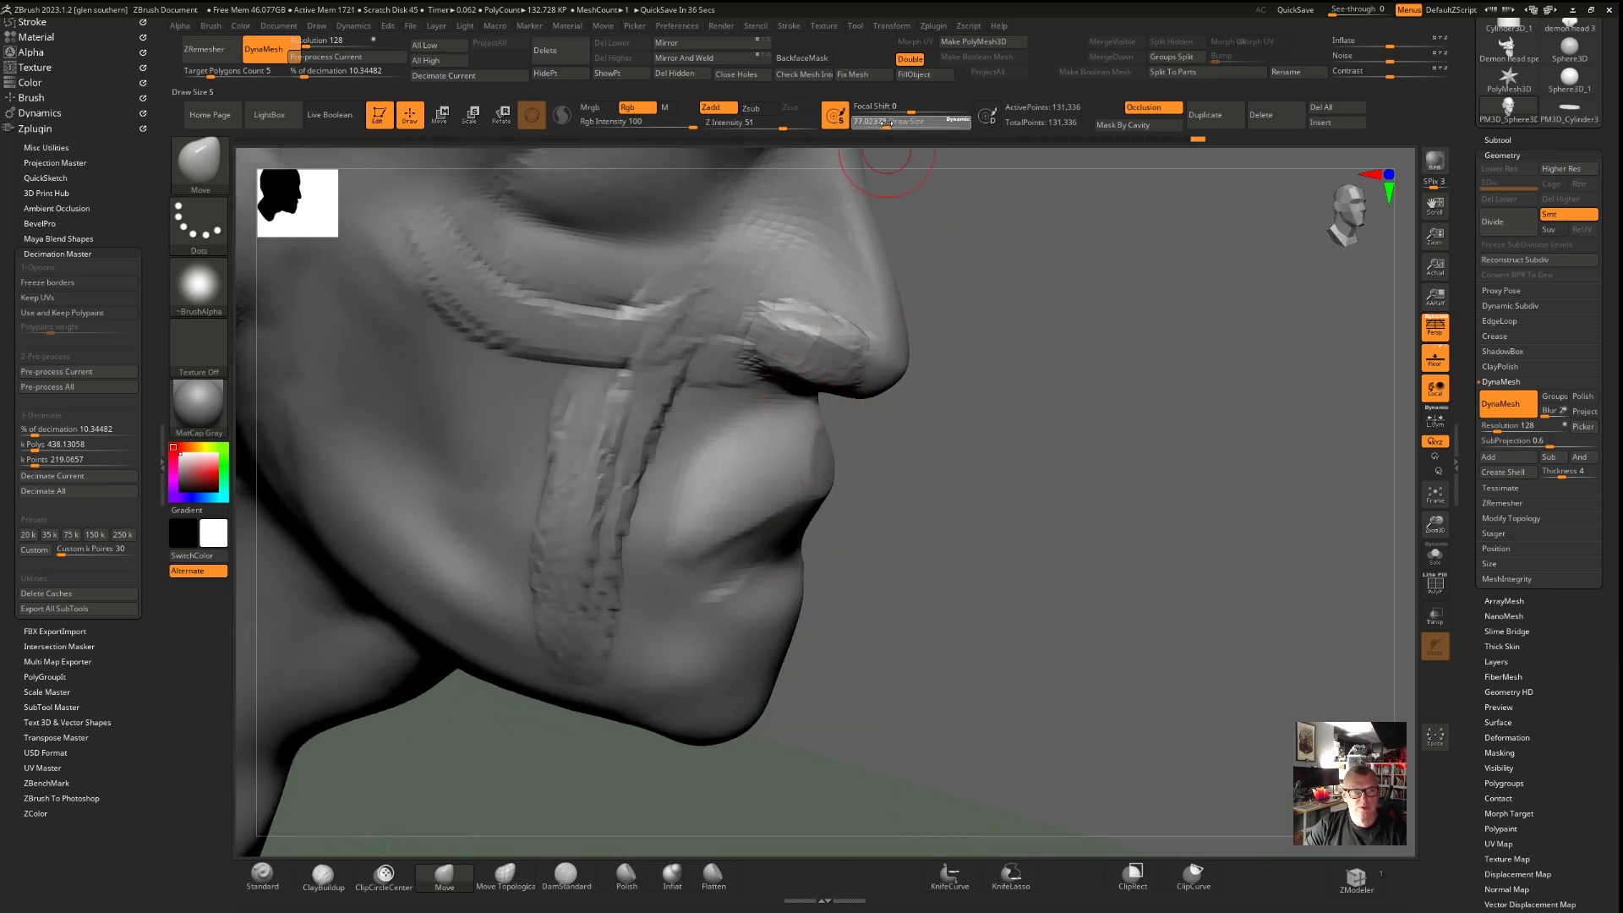
{"action": "left_click_drag", "start_coordinate": [824, 456], "coordinate": [807, 423]}
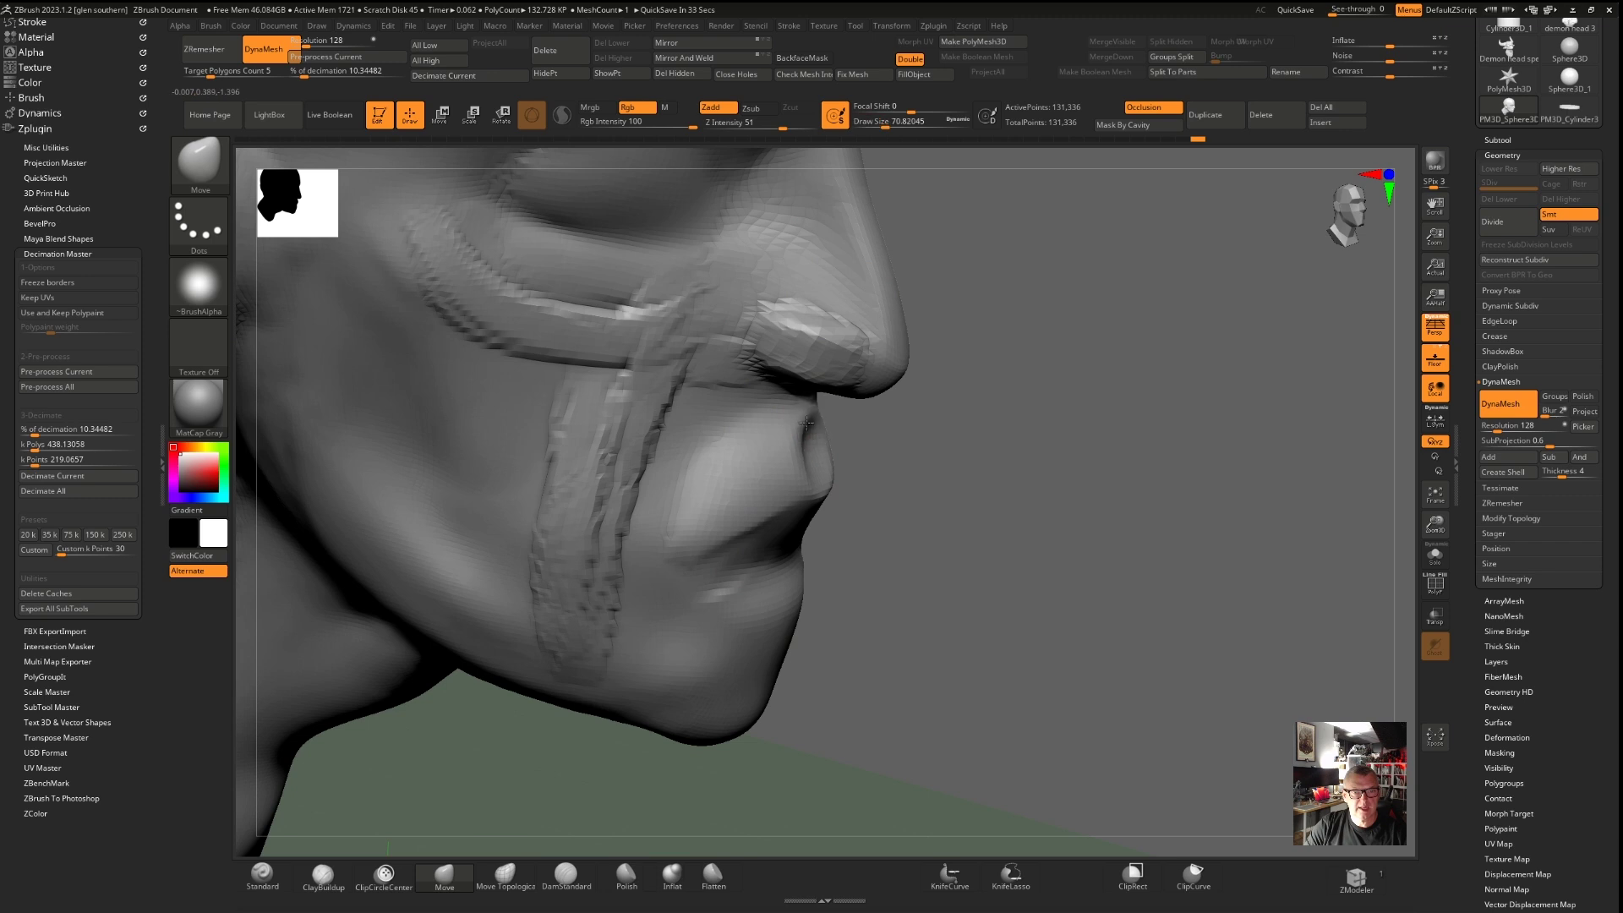
{"action": "left_click_drag", "start_coordinate": [854, 558], "coordinate": [583, 550]}
{"action": "left_click", "coordinate": [890, 123]}
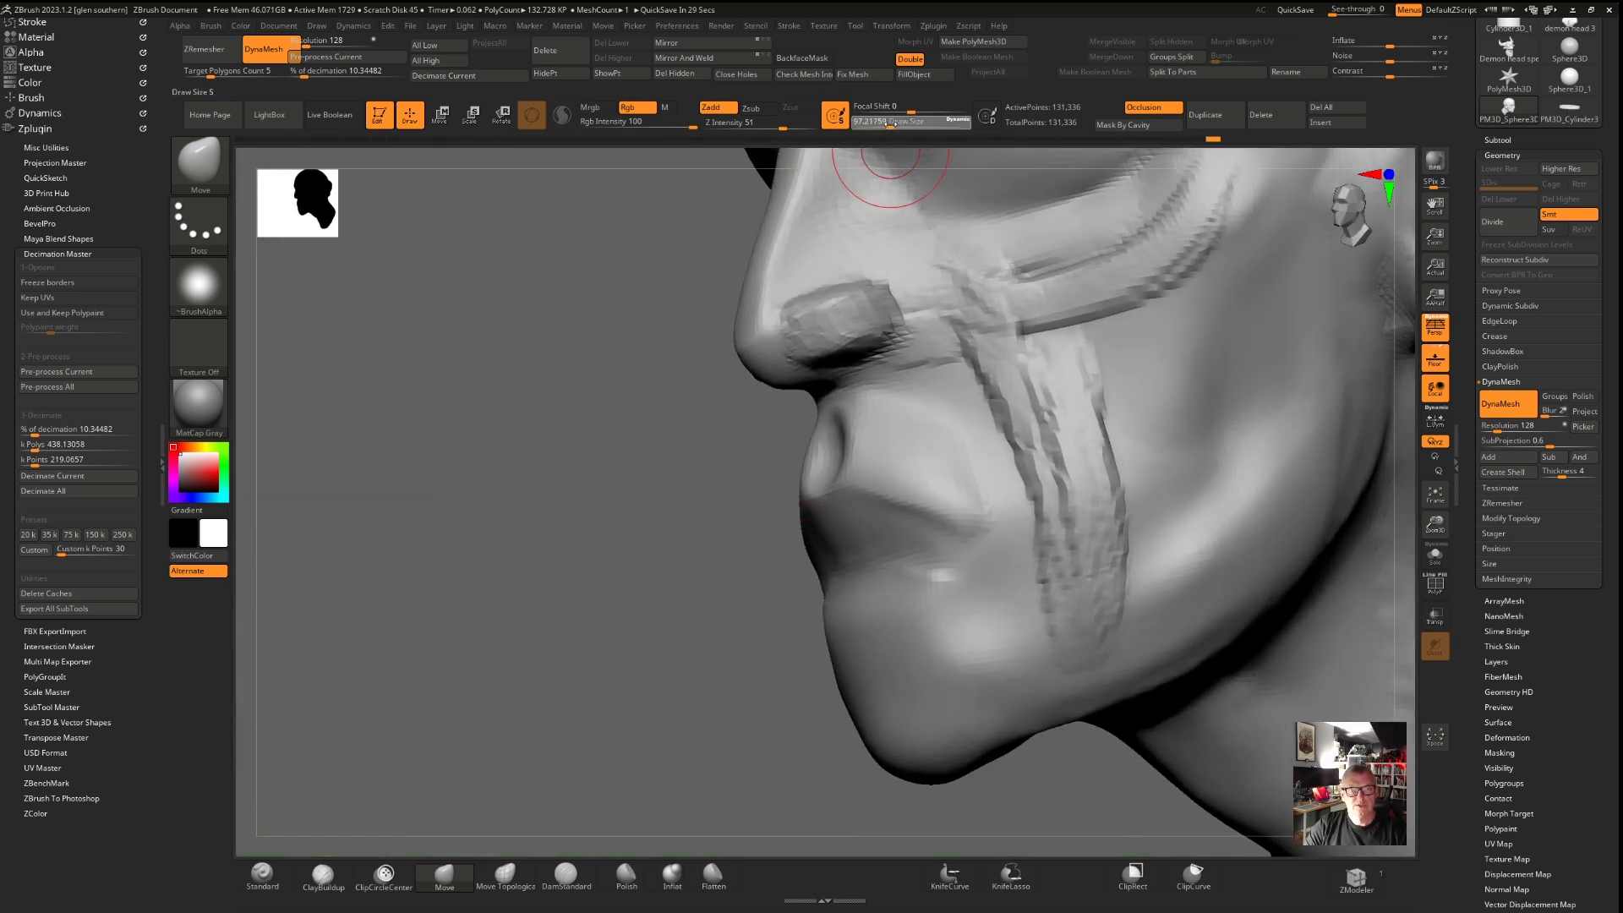
{"action": "mouse_move", "coordinate": [670, 460]}
{"action": "left_mouse_down"}
{"action": "mouse_move", "coordinate": [652, 462]}
{"action": "mouse_move", "coordinate": [688, 500]}
{"action": "mouse_move", "coordinate": [736, 515]}
{"action": "mouse_move", "coordinate": [822, 506]}
{"action": "left_mouse_up"}
{"action": "left_click", "coordinate": [894, 123]}
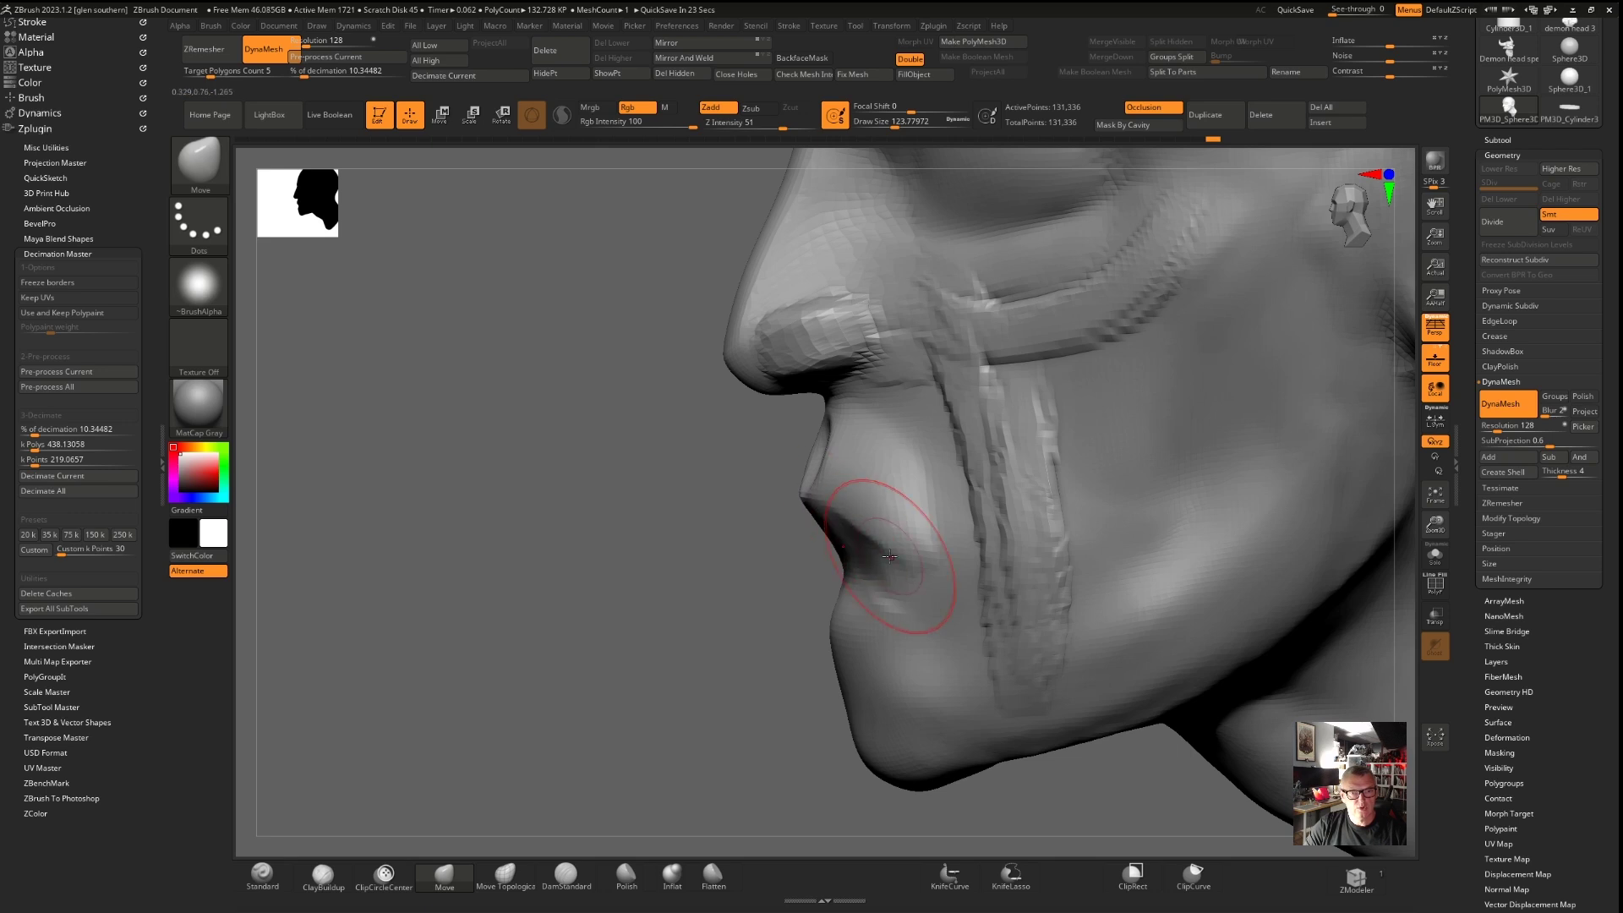
Push the mouth corner and the surrounding cheek back with the Move brush at a draw size of about 124
{"action": "left_click_drag", "start_coordinate": [901, 554], "coordinate": [928, 564]}
{"action": "mouse_move", "coordinate": [916, 500]}
{"action": "left_mouse_down"}
{"action": "mouse_move", "coordinate": [972, 516]}
{"action": "mouse_move", "coordinate": [955, 454]}
{"action": "mouse_move", "coordinate": [976, 505]}
{"action": "mouse_move", "coordinate": [940, 573]}
{"action": "left_mouse_up"}
{"action": "left_click_drag", "start_coordinate": [787, 539], "coordinate": [1027, 522]}
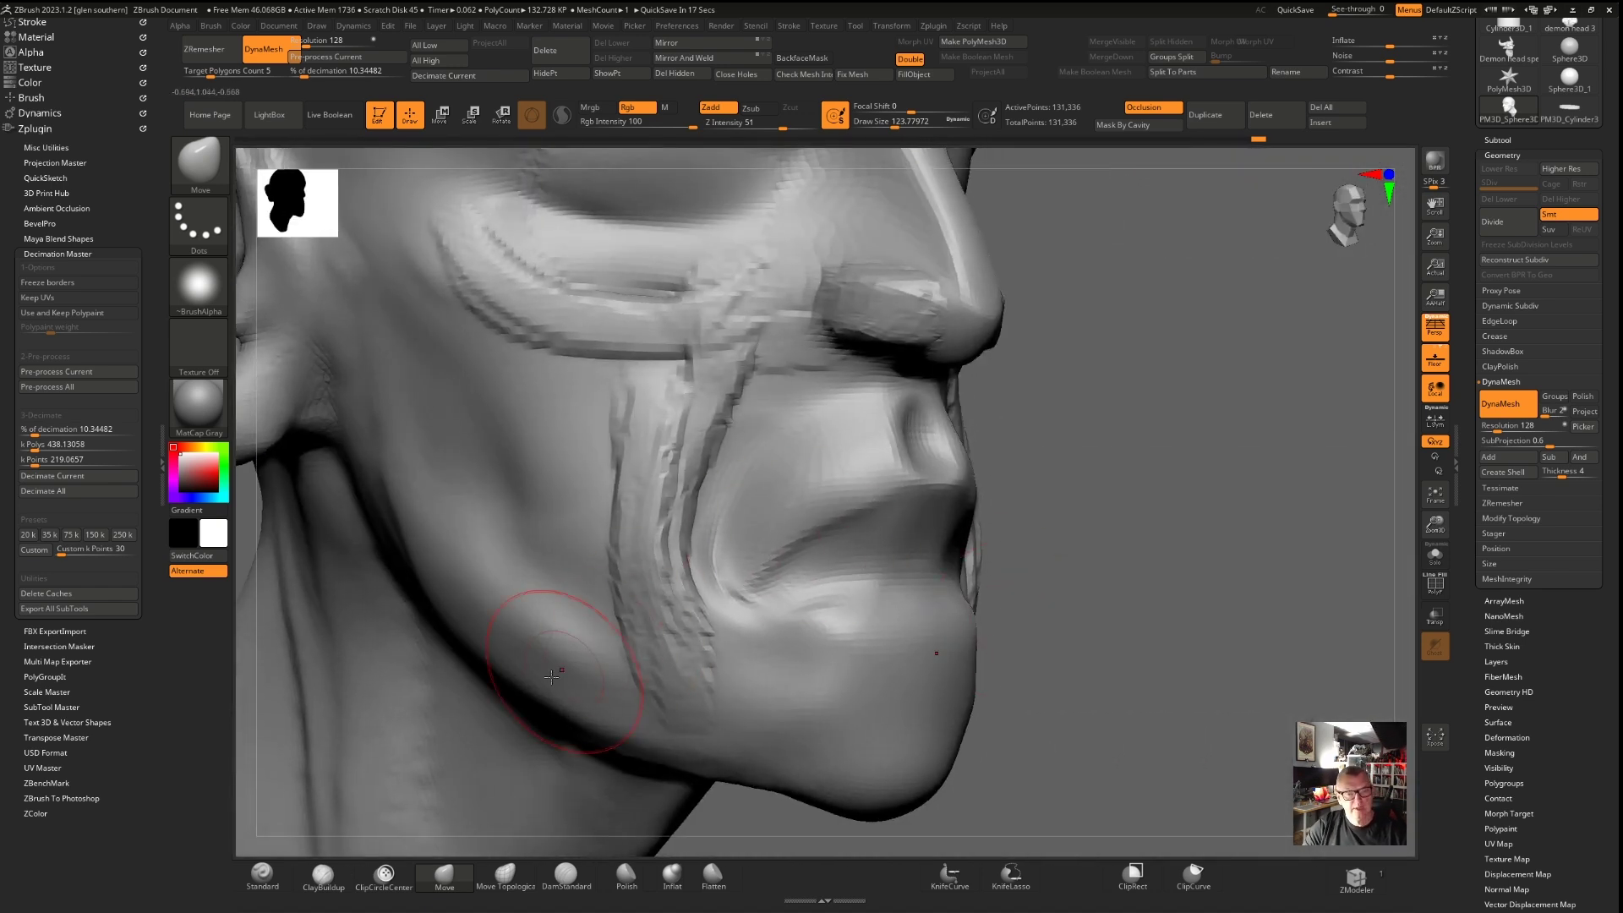
Build up a full lower lip on both sides with ClayBuildup at a draw size of about 74
{"action": "left_click", "coordinate": [328, 888]}
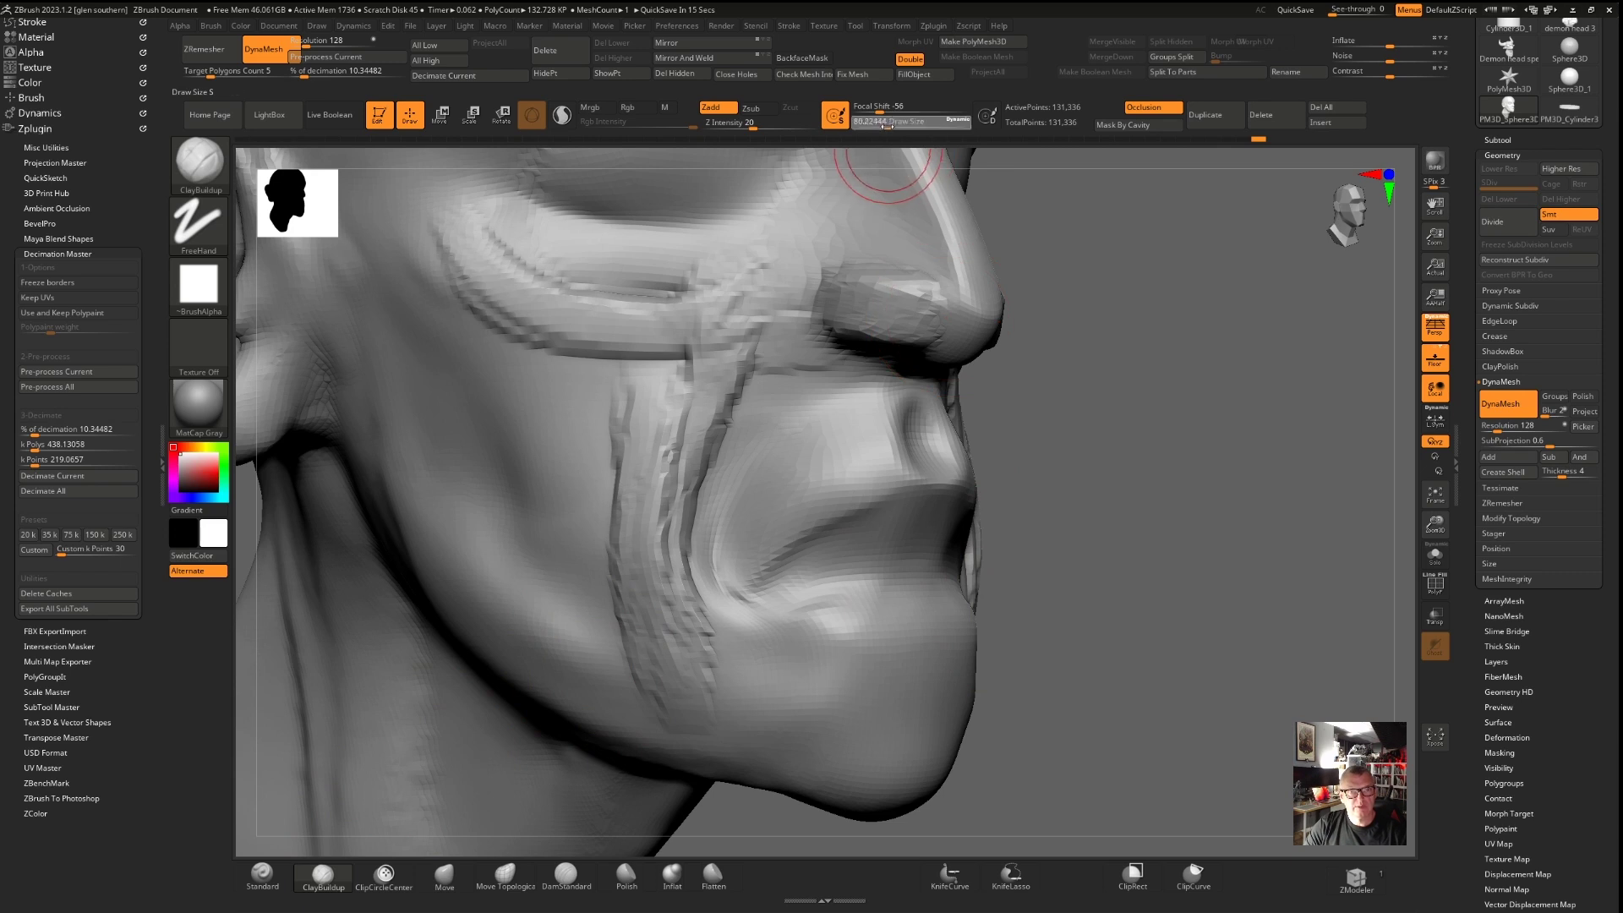
{"action": "right_click_drag", "start_coordinate": [1071, 486], "coordinate": [876, 583]}
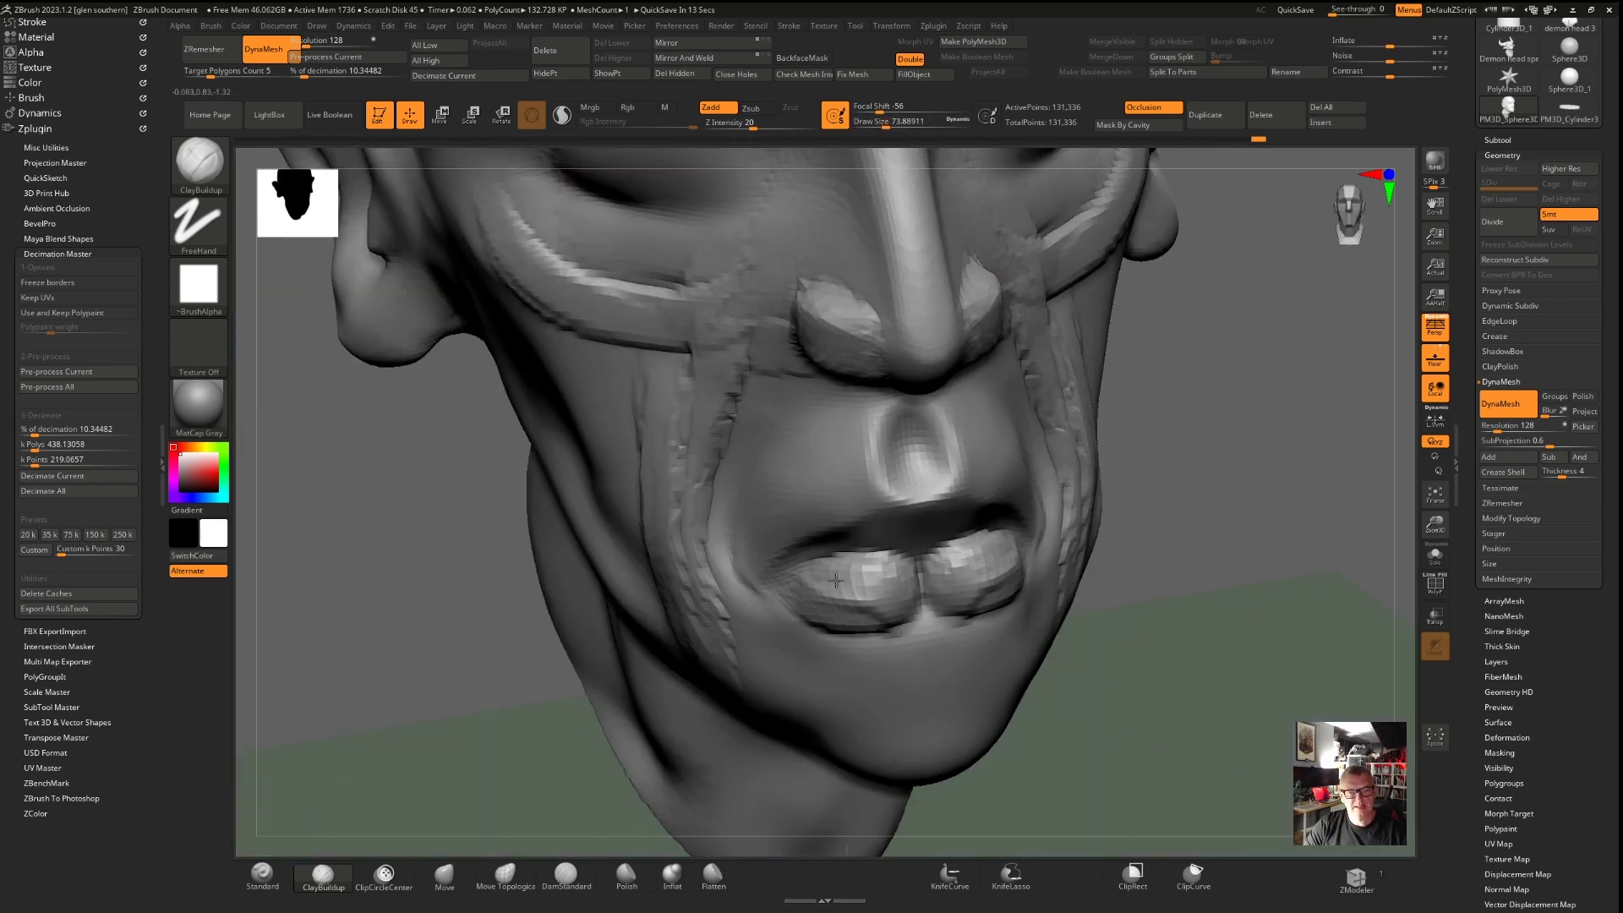
{"action": "right_click_drag", "start_coordinate": [836, 583], "coordinate": [1031, 620]}
{"action": "mouse_move", "coordinate": [1031, 619]}
{"action": "left_mouse_down"}
{"action": "mouse_move", "coordinate": [1008, 592]}
{"action": "mouse_move", "coordinate": [915, 627]}
{"action": "mouse_move", "coordinate": [1038, 601]}
{"action": "mouse_move", "coordinate": [911, 646]}
{"action": "left_mouse_up"}
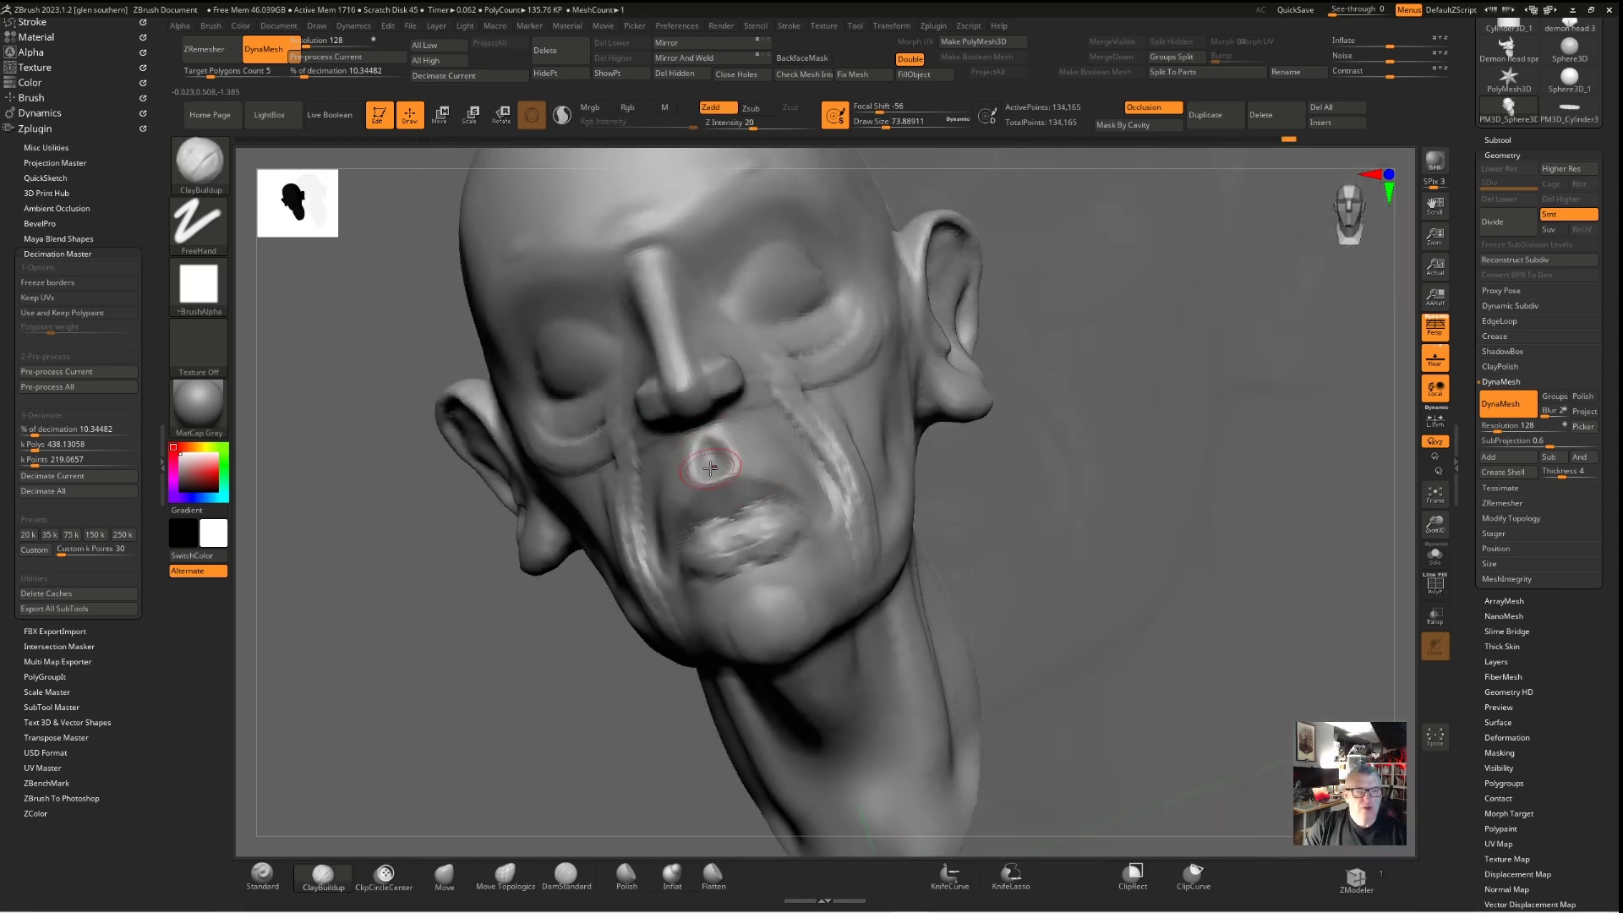
Display the polygon wireframe on the head and raise the draw size to about 257
{"action": "key", "text": "shift+f"}
{"action": "mouse_move", "coordinate": [735, 481]}
{"action": "right_mouse_down", "text": "ctrl"}
{"action": "mouse_move", "coordinate": [871, 520]}
{"action": "mouse_move", "coordinate": [814, 468]}
{"action": "mouse_move", "coordinate": [1056, 554]}
{"action": "mouse_move", "coordinate": [687, 651]}
{"action": "right_mouse_up", "text": "ctrl"}
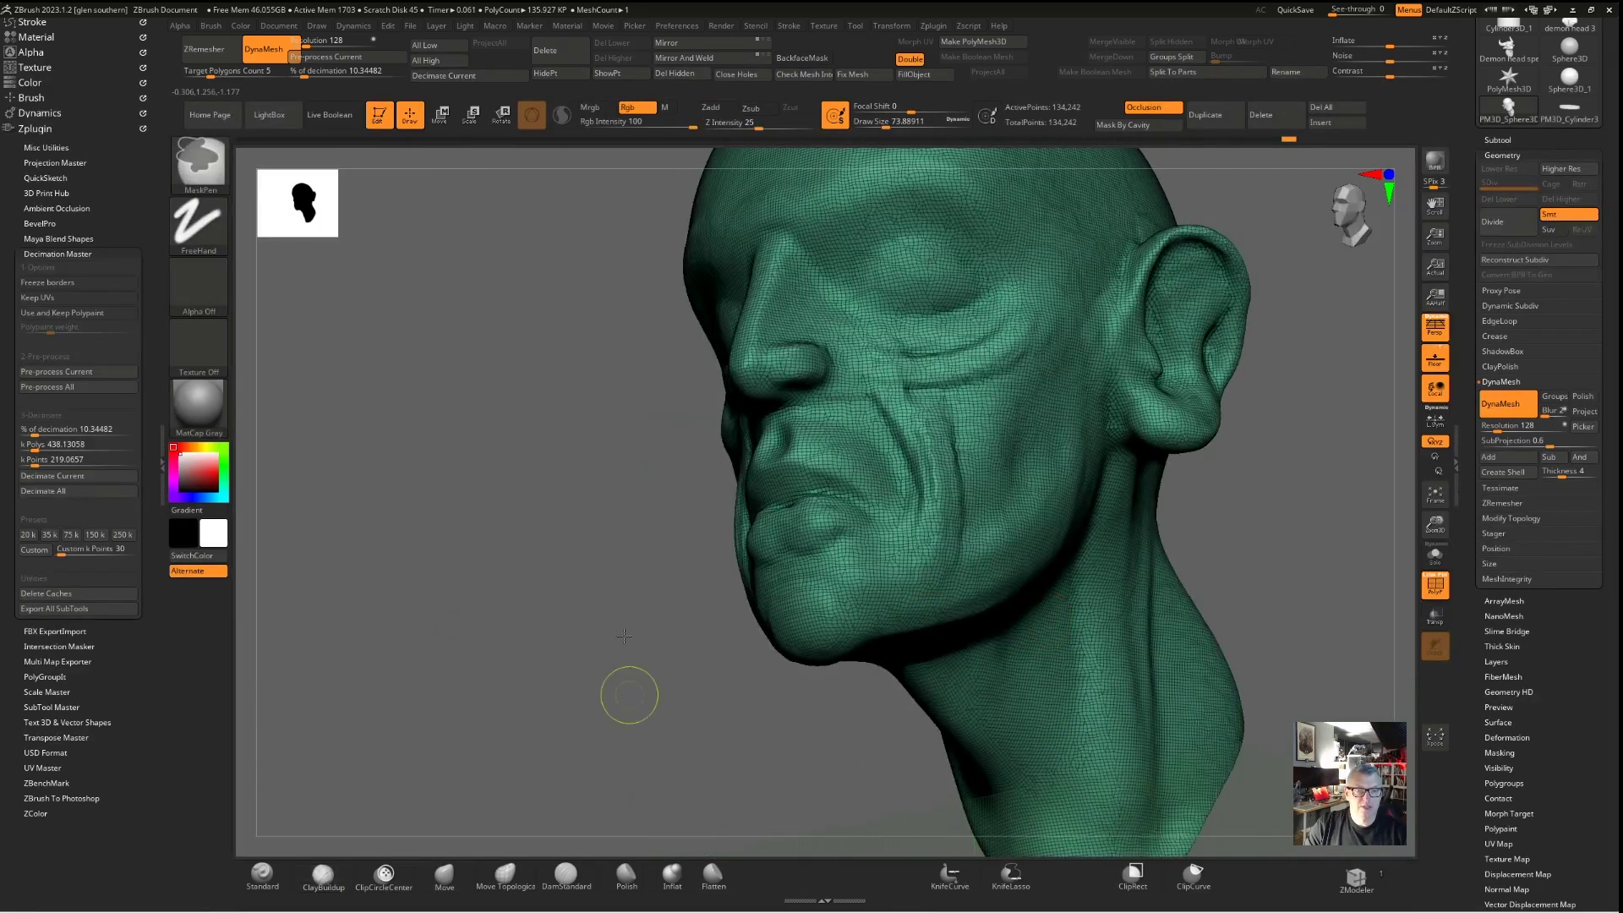
{"action": "right_click_drag", "start_coordinate": [564, 502], "coordinate": [598, 494], "text": "alt"}
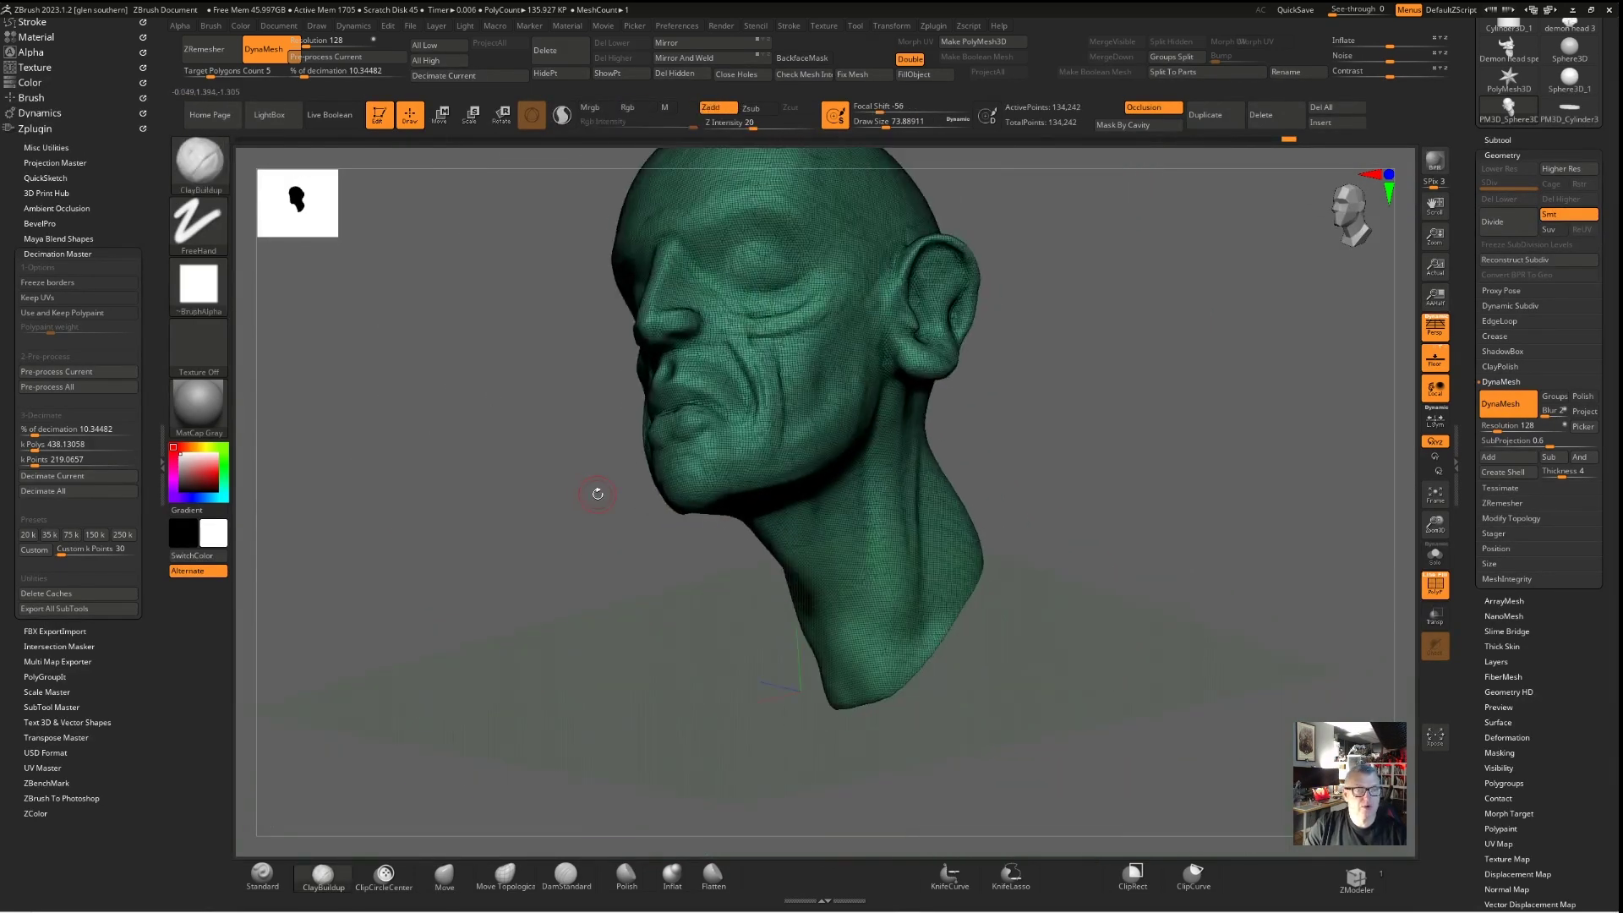
{"action": "mouse_move", "coordinate": [469, 621]}
{"action": "right_mouse_down"}
{"action": "mouse_move", "coordinate": [760, 584]}
{"action": "mouse_move", "coordinate": [716, 536]}
{"action": "mouse_move", "coordinate": [765, 639]}
{"action": "mouse_move", "coordinate": [791, 477]}
{"action": "right_mouse_up"}
{"action": "left_click_drag", "start_coordinate": [894, 124], "coordinate": [911, 124]}
{"action": "mouse_move", "coordinate": [1120, 546]}
{"action": "right_mouse_down", "text": "ctrl"}
{"action": "mouse_move", "coordinate": [923, 486]}
{"action": "mouse_move", "coordinate": [936, 407]}
{"action": "right_mouse_up", "text": "ctrl"}
{"action": "right_click_drag", "start_coordinate": [521, 539], "coordinate": [693, 469]}
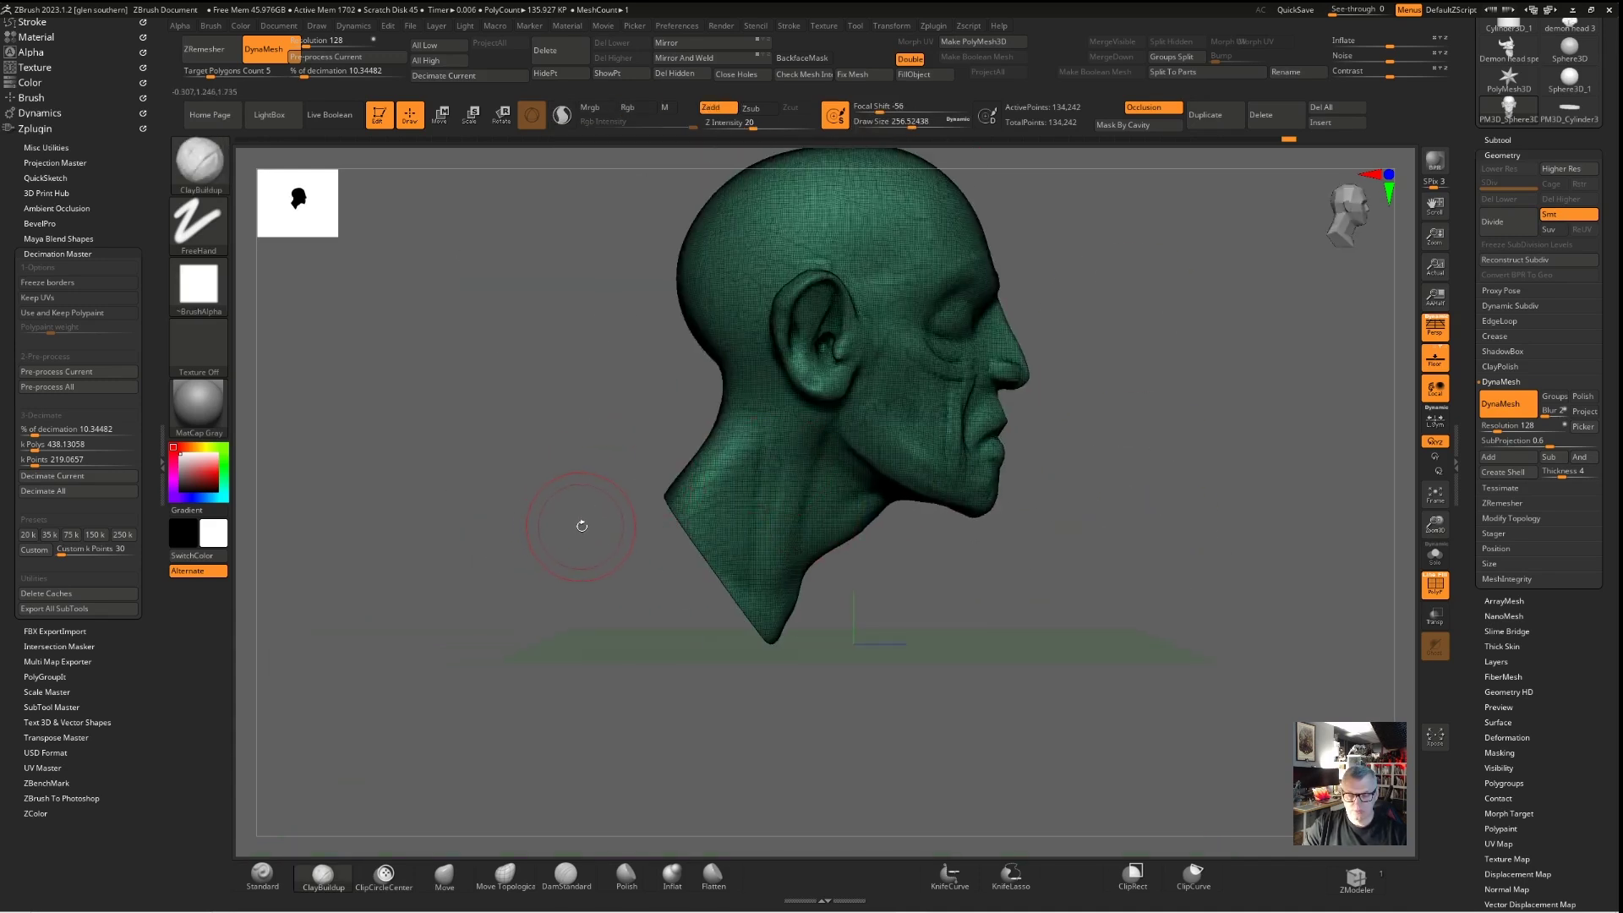
Mask the head and neck with the MaskLasso brush, leaving only the base of the neck unmasked
{"action": "key", "text": "ctrl"}
{"action": "left_click", "coordinate": [210, 166], "text": "ctrl"}
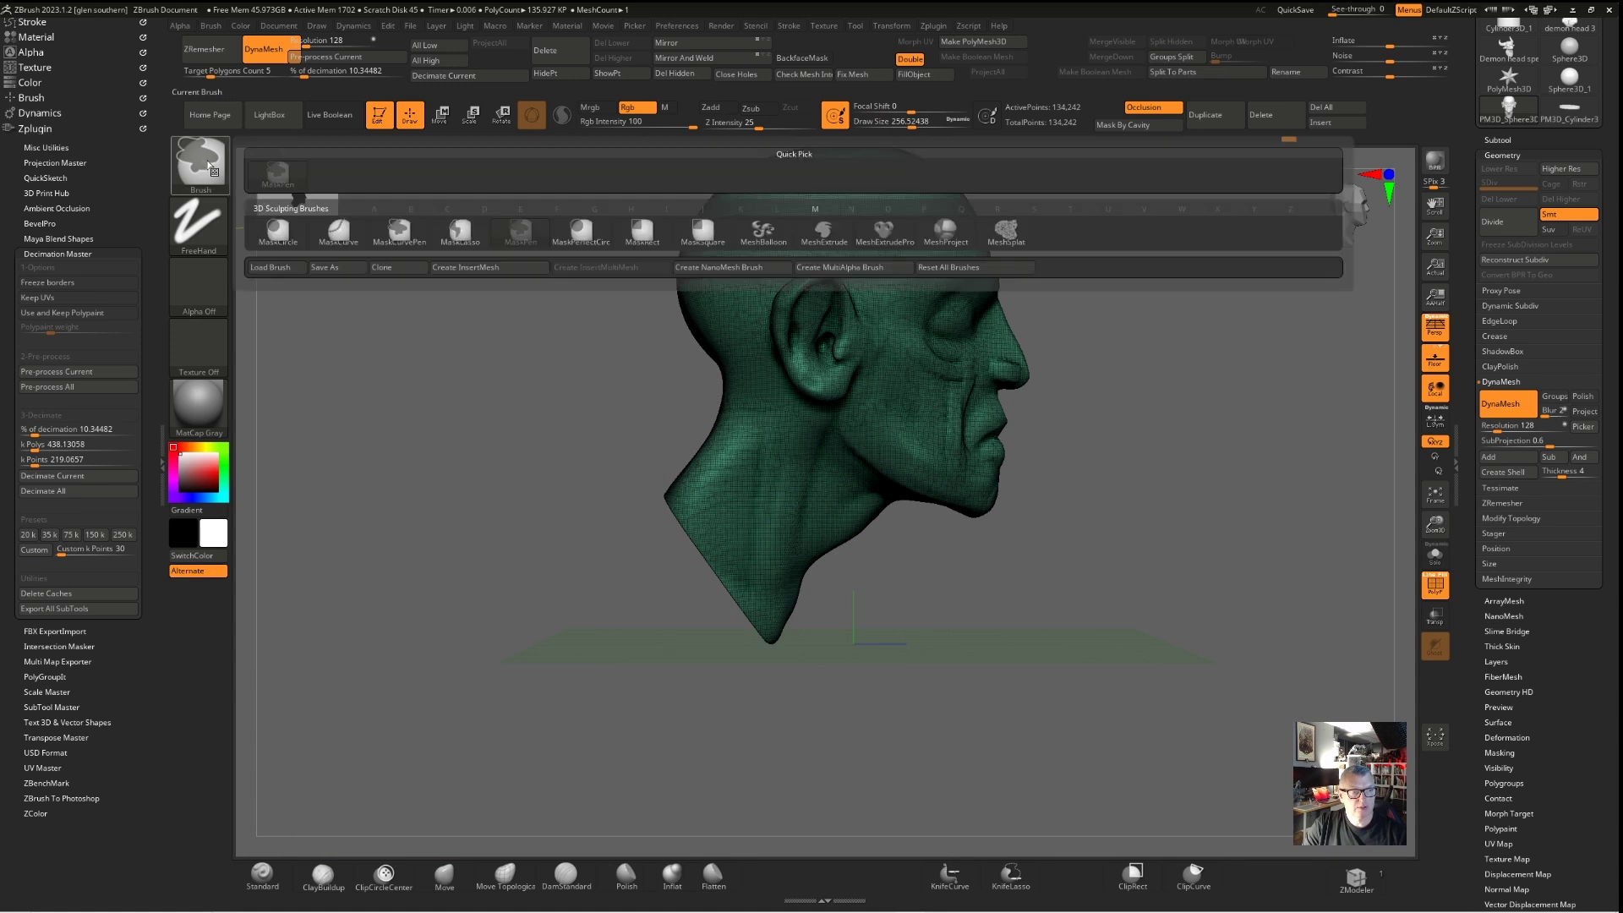
{"action": "left_click", "coordinate": [457, 232]}
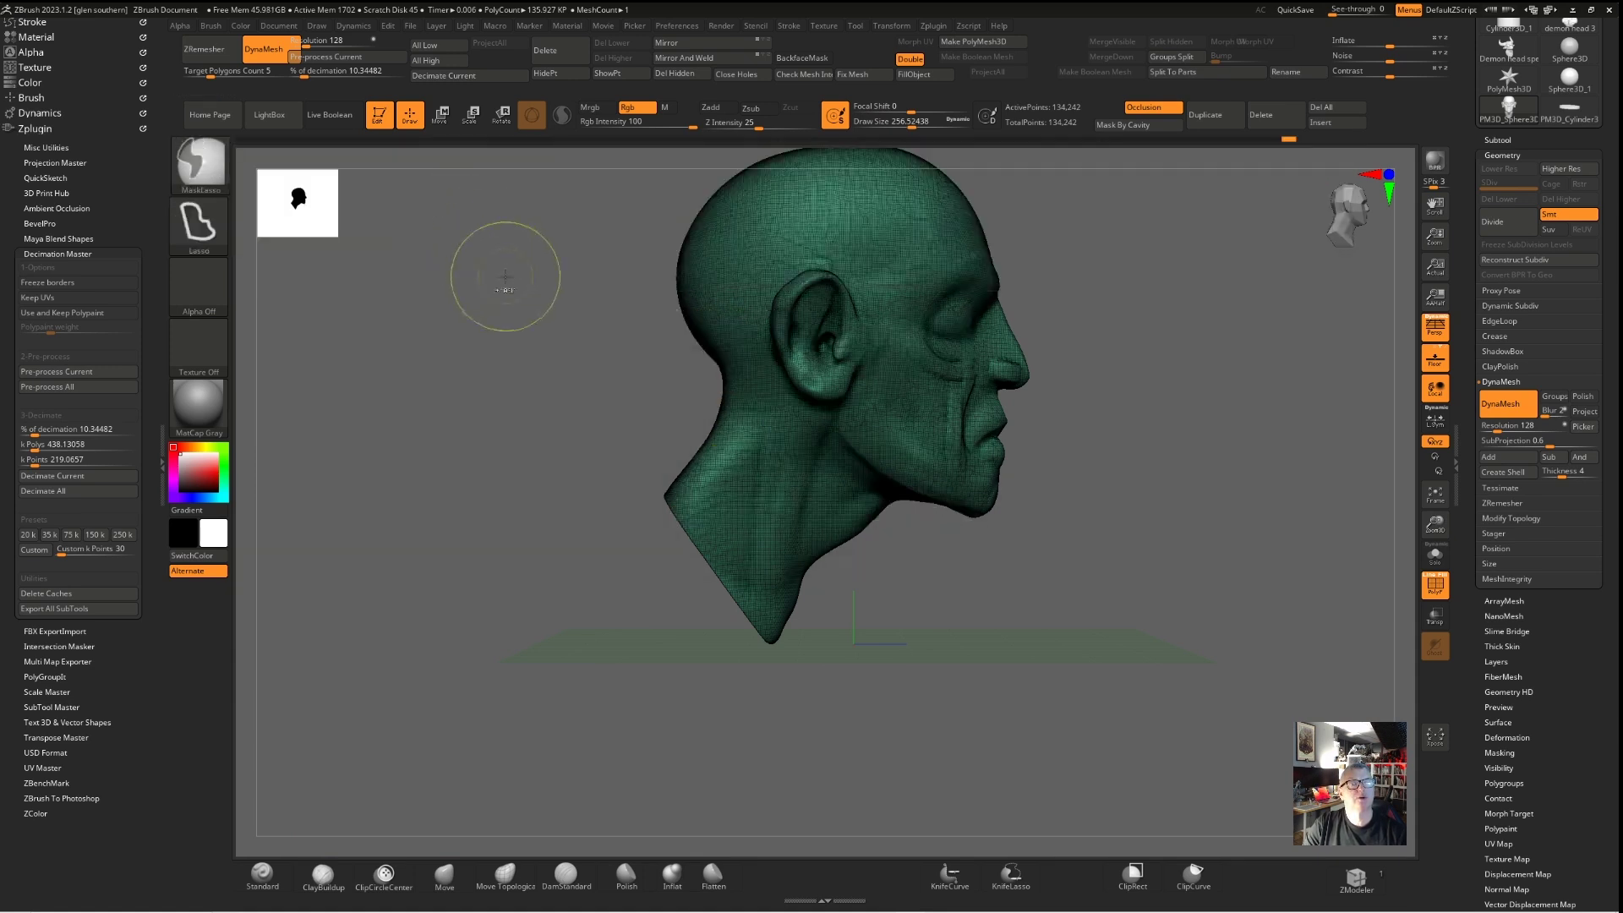
{"action": "mouse_move", "coordinate": [518, 454]}
{"action": "left_mouse_down", "text": "ctrl"}
{"action": "mouse_move", "coordinate": [668, 440]}
{"action": "mouse_move", "coordinate": [832, 684]}
{"action": "mouse_move", "coordinate": [546, 519]}
{"action": "left_mouse_up", "text": "ctrl"}
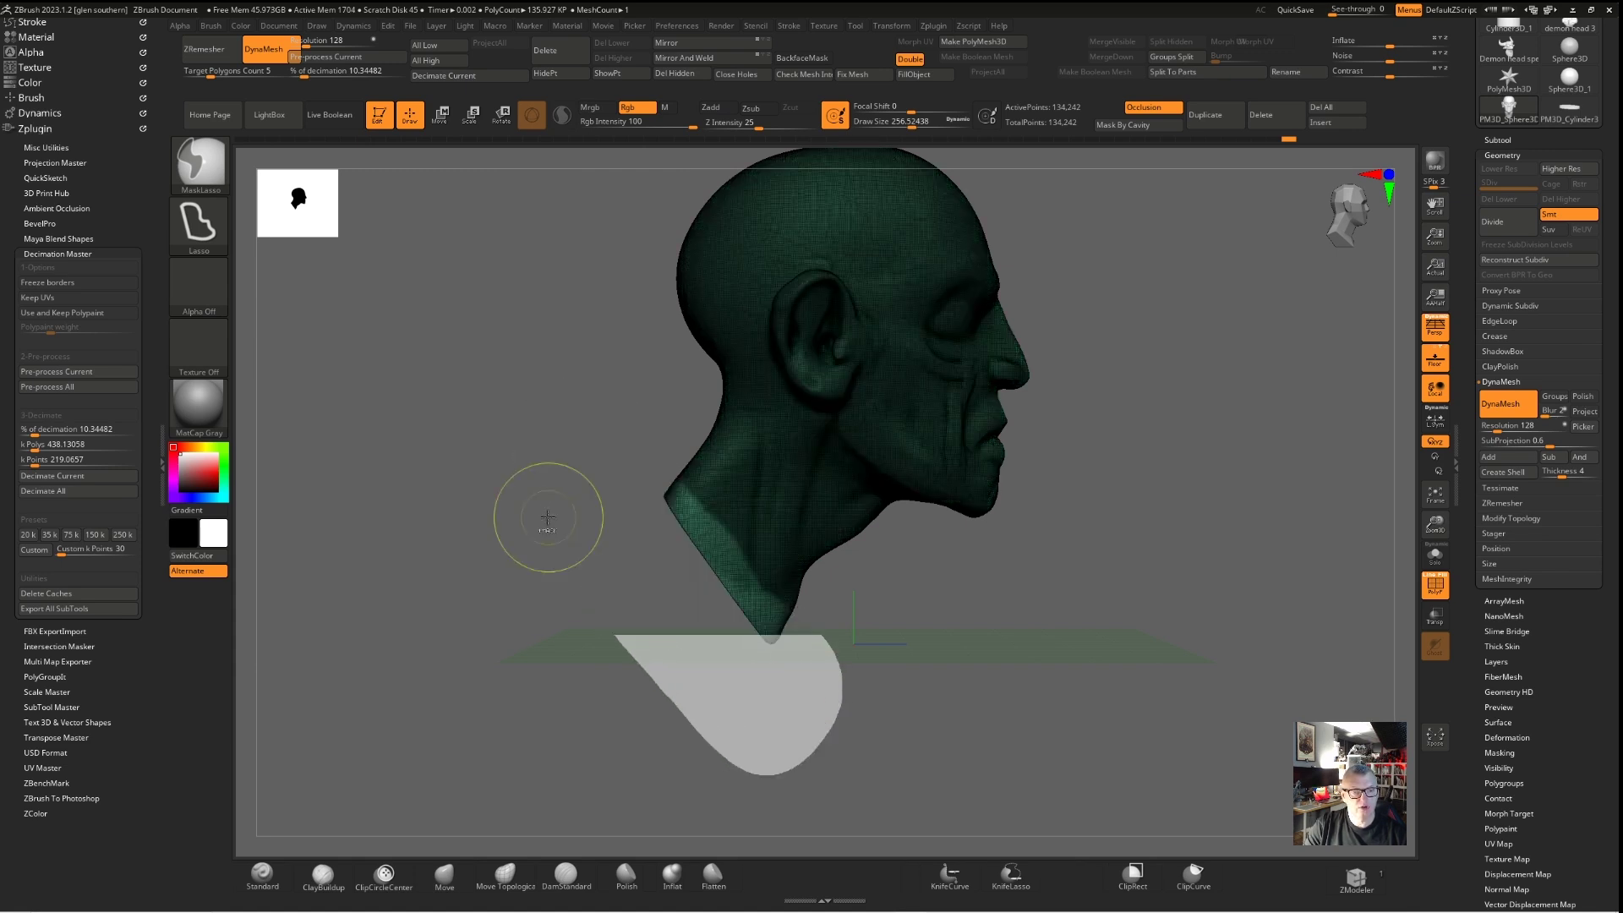
{"action": "left_click_drag", "start_coordinate": [499, 418], "coordinate": [917, 306]}
{"action": "left_click_drag", "start_coordinate": [617, 436], "coordinate": [334, 511]}
{"action": "left_click_drag", "start_coordinate": [617, 507], "coordinate": [572, 497], "text": "shift"}
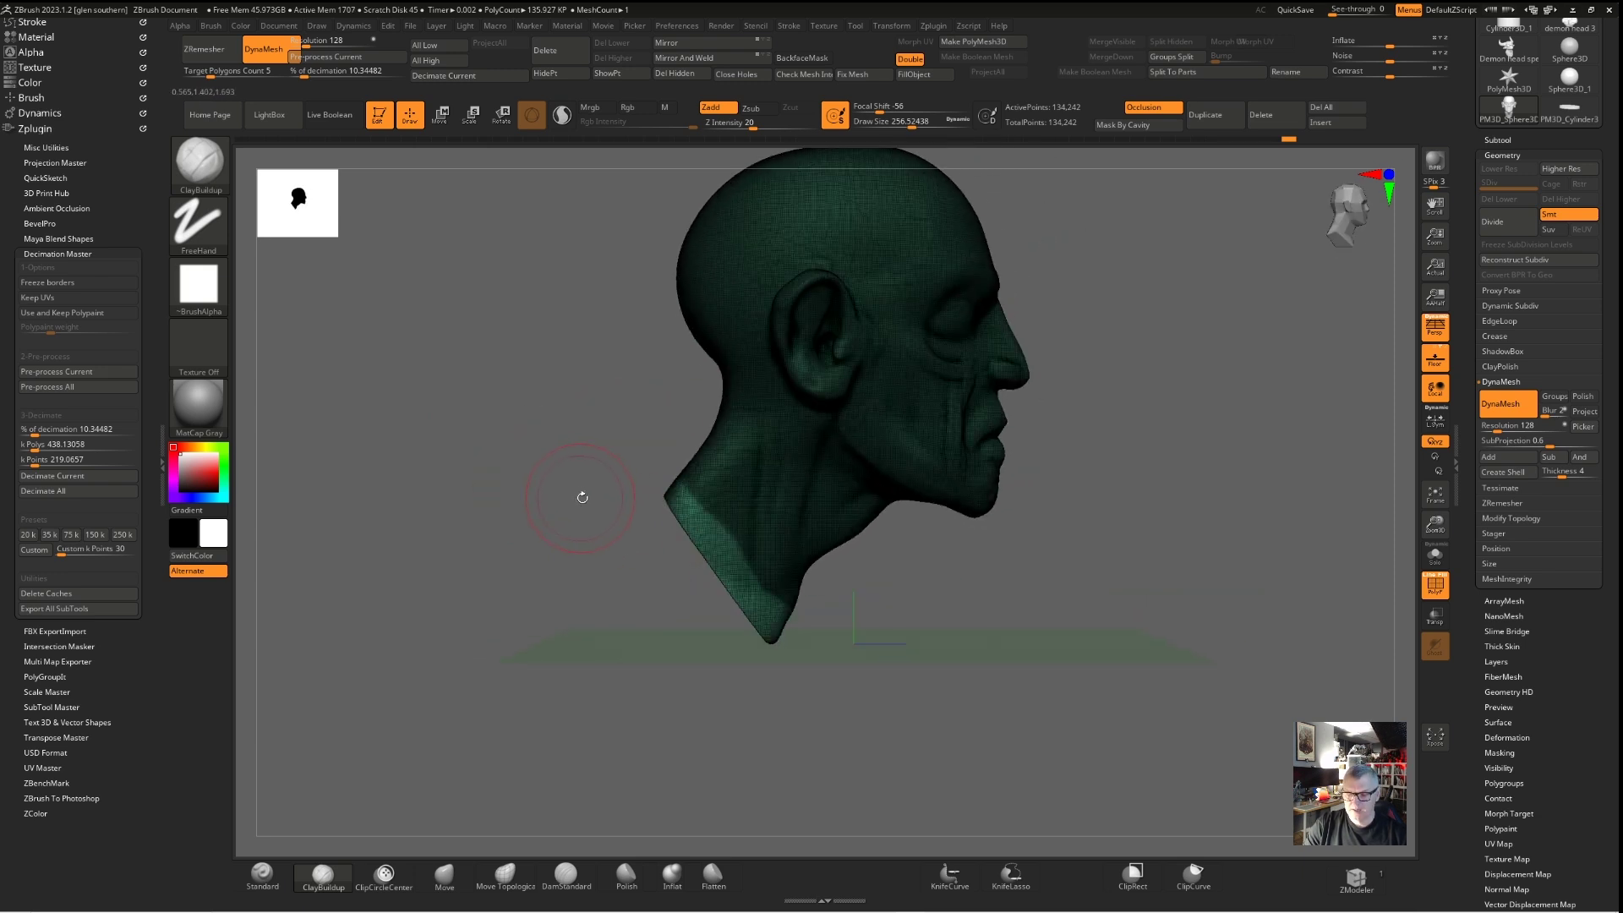
Pull the unmasked neck base down and outward into shoulders and a chest with the Move brush at a draw size of about 910
{"action": "left_click", "coordinate": [448, 876]}
{"action": "mouse_move", "coordinate": [723, 566]}
{"action": "left_mouse_down"}
{"action": "mouse_move", "coordinate": [649, 644]}
{"action": "mouse_move", "coordinate": [786, 795]}
{"action": "left_mouse_up"}
{"action": "mouse_move", "coordinate": [926, 728]}
{"action": "left_mouse_down"}
{"action": "mouse_move", "coordinate": [840, 713]}
{"action": "mouse_move", "coordinate": [866, 708]}
{"action": "left_mouse_up"}
{"action": "mouse_move", "coordinate": [865, 582]}
{"action": "left_mouse_down"}
{"action": "mouse_move", "coordinate": [888, 561]}
{"action": "mouse_move", "coordinate": [859, 569]}
{"action": "mouse_move", "coordinate": [1114, 636]}
{"action": "left_mouse_up"}
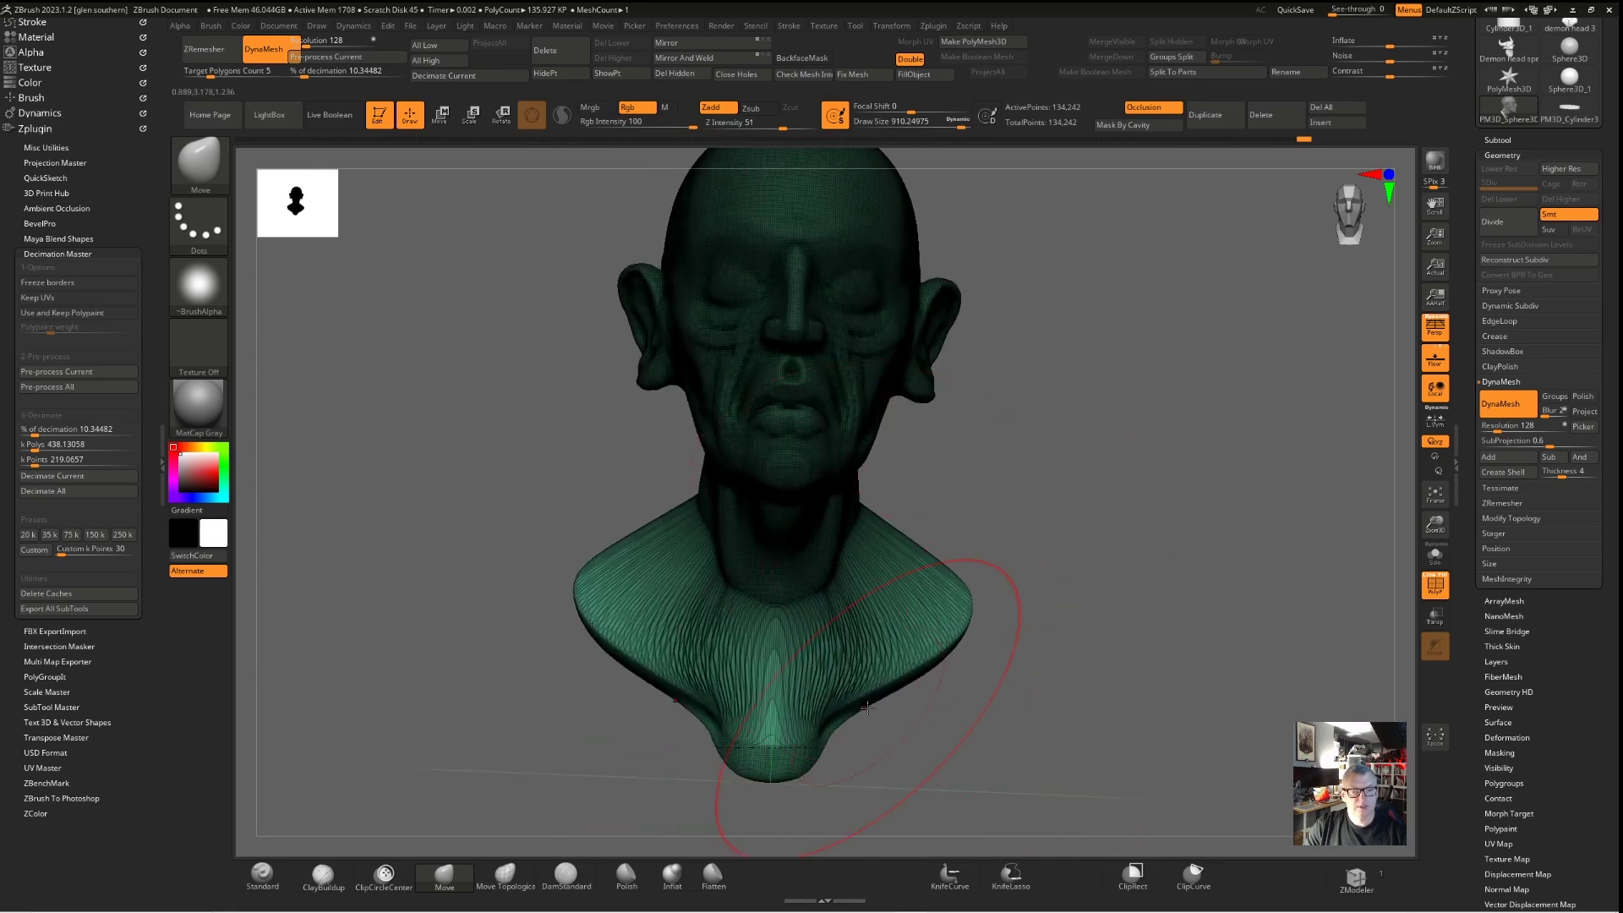
{"action": "left_click_drag", "start_coordinate": [866, 708], "coordinate": [940, 762]}
{"action": "mouse_move", "coordinate": [934, 752]}
{"action": "right_mouse_down"}
{"action": "mouse_move", "coordinate": [760, 734]}
{"action": "mouse_move", "coordinate": [740, 601]}
{"action": "right_mouse_up"}
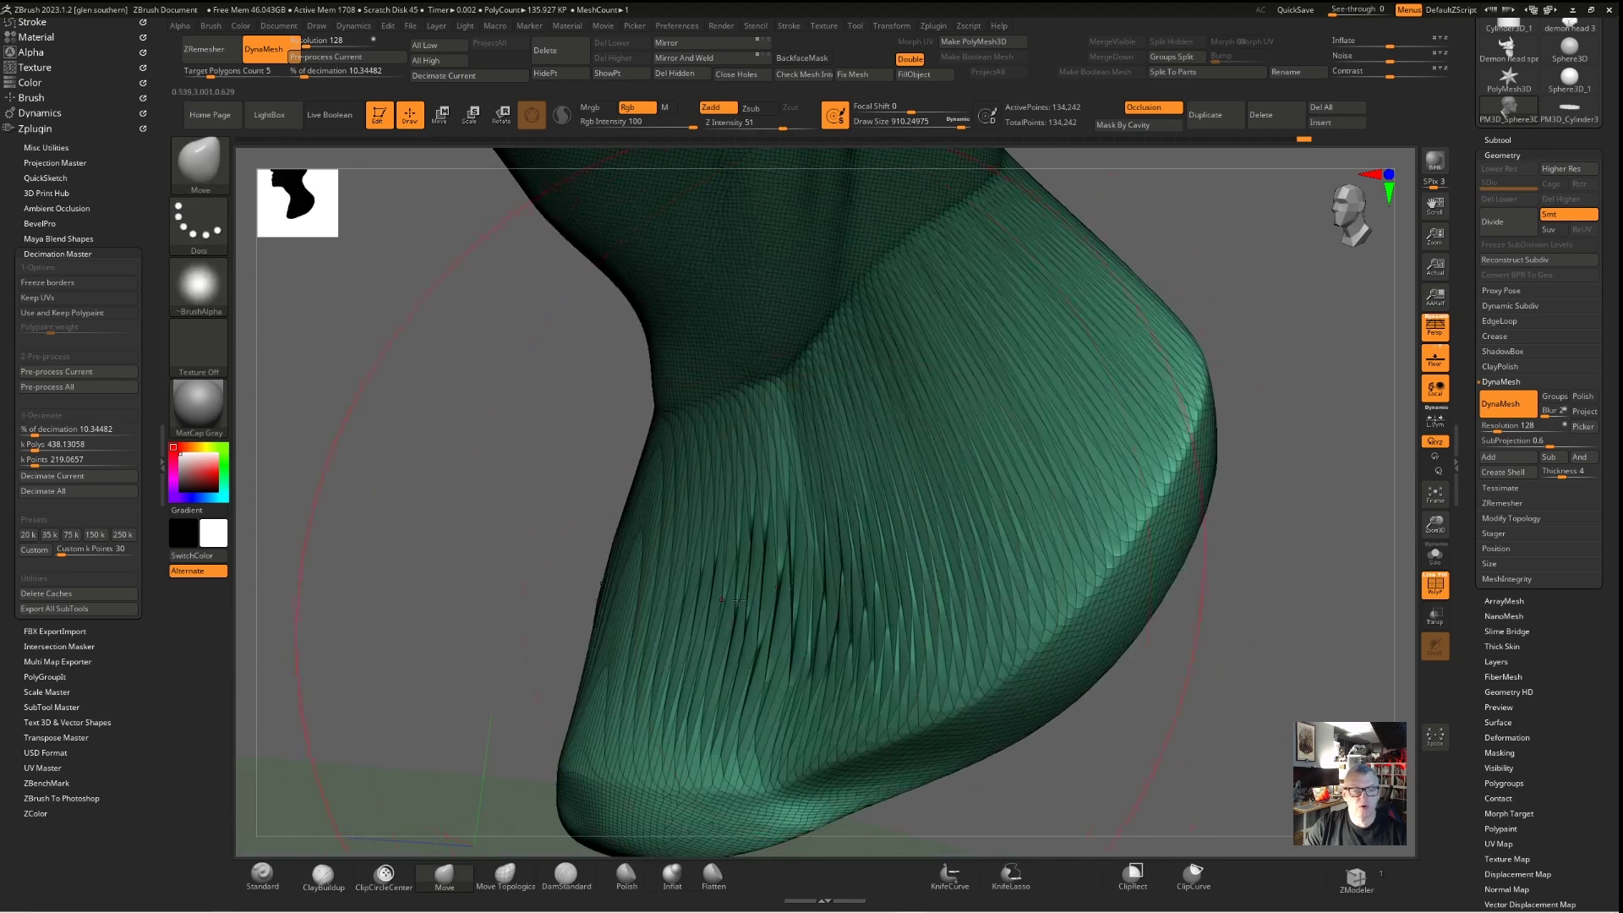
Widen the shoulders and shape the chest and its lower edge from several sides with the Move brush
{"action": "key", "text": "shift+f"}
{"action": "key", "text": "shift+f"}
{"action": "mouse_move", "coordinate": [875, 583]}
{"action": "right_mouse_down", "text": "ctrl"}
{"action": "mouse_move", "coordinate": [1079, 641]}
{"action": "mouse_move", "coordinate": [688, 464]}
{"action": "mouse_move", "coordinate": [925, 455]}
{"action": "right_mouse_up", "text": "ctrl"}
{"action": "left_click_drag", "start_coordinate": [938, 469], "coordinate": [1015, 474]}
{"action": "left_click_drag", "start_coordinate": [947, 533], "coordinate": [980, 537]}
{"action": "right_click_drag", "start_coordinate": [621, 562], "coordinate": [824, 579]}
{"action": "left_click_drag", "start_coordinate": [714, 744], "coordinate": [724, 794]}
{"action": "left_click_drag", "start_coordinate": [778, 718], "coordinate": [798, 748]}
{"action": "right_click_drag", "start_coordinate": [866, 643], "coordinate": [850, 512], "text": "ctrl"}
{"action": "right_click_drag", "start_coordinate": [605, 533], "coordinate": [760, 510]}
{"action": "right_click_drag", "start_coordinate": [649, 508], "coordinate": [646, 583], "text": "ctrl"}
{"action": "left_click_drag", "start_coordinate": [676, 617], "coordinate": [686, 570]}
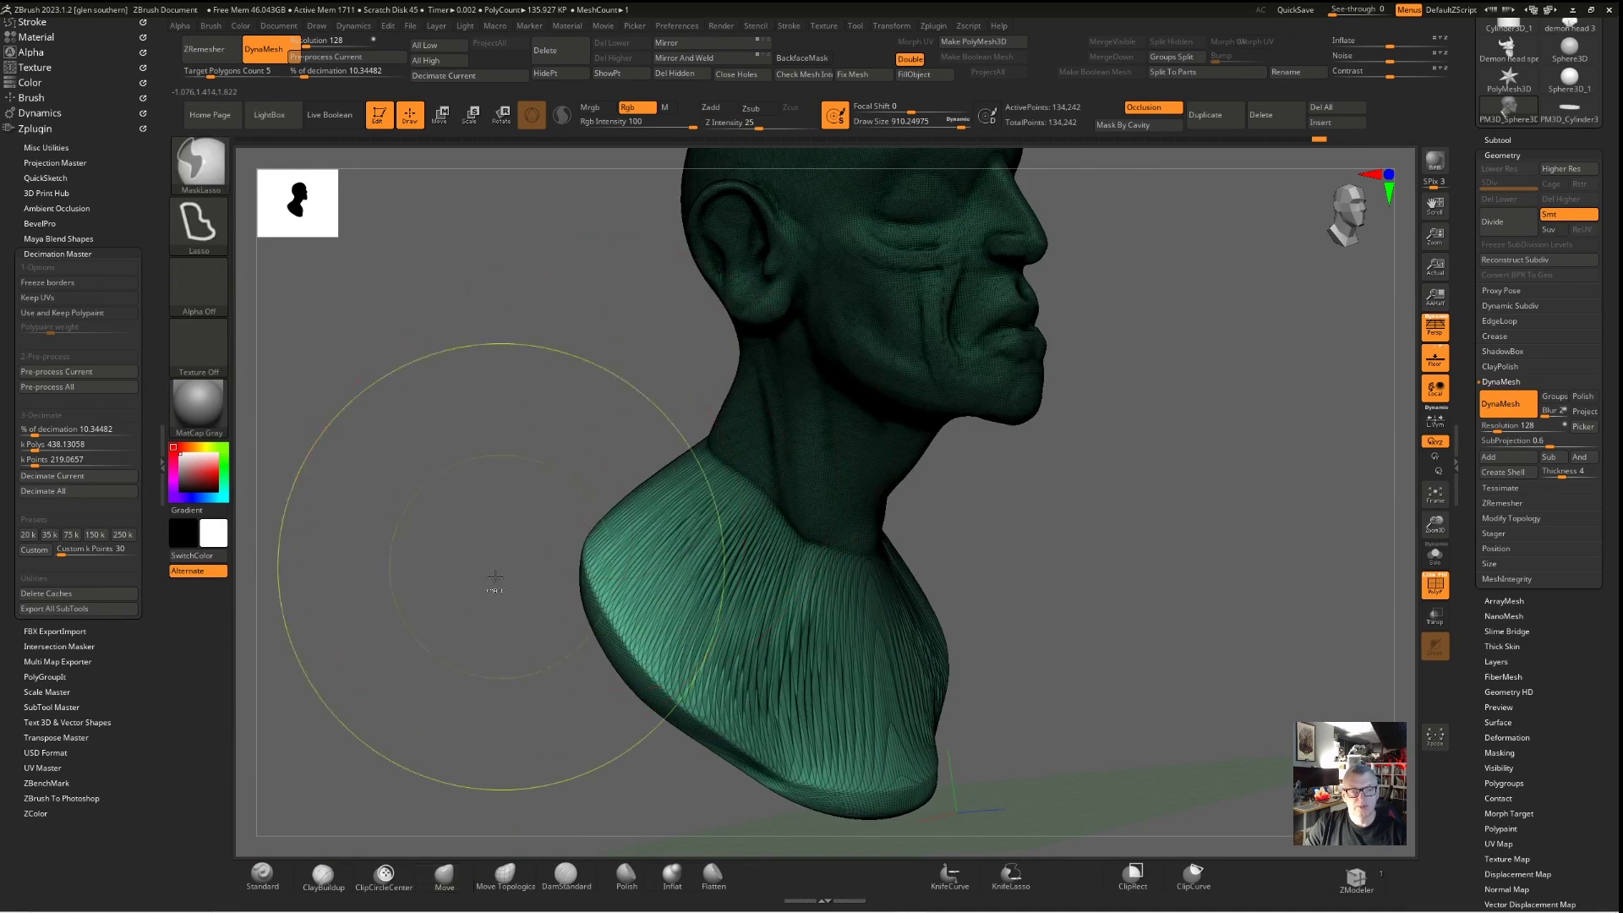
Clear the mask, remesh the bust with DynaMesh, and smooth the stretched surface of the chest and shoulders
{"action": "left_click", "coordinate": [478, 471], "text": "ctrl"}
{"action": "left_click_drag", "start_coordinate": [467, 674], "coordinate": [456, 483], "text": "ctrl"}
{"action": "right_click_drag", "start_coordinate": [492, 520], "coordinate": [455, 533]}
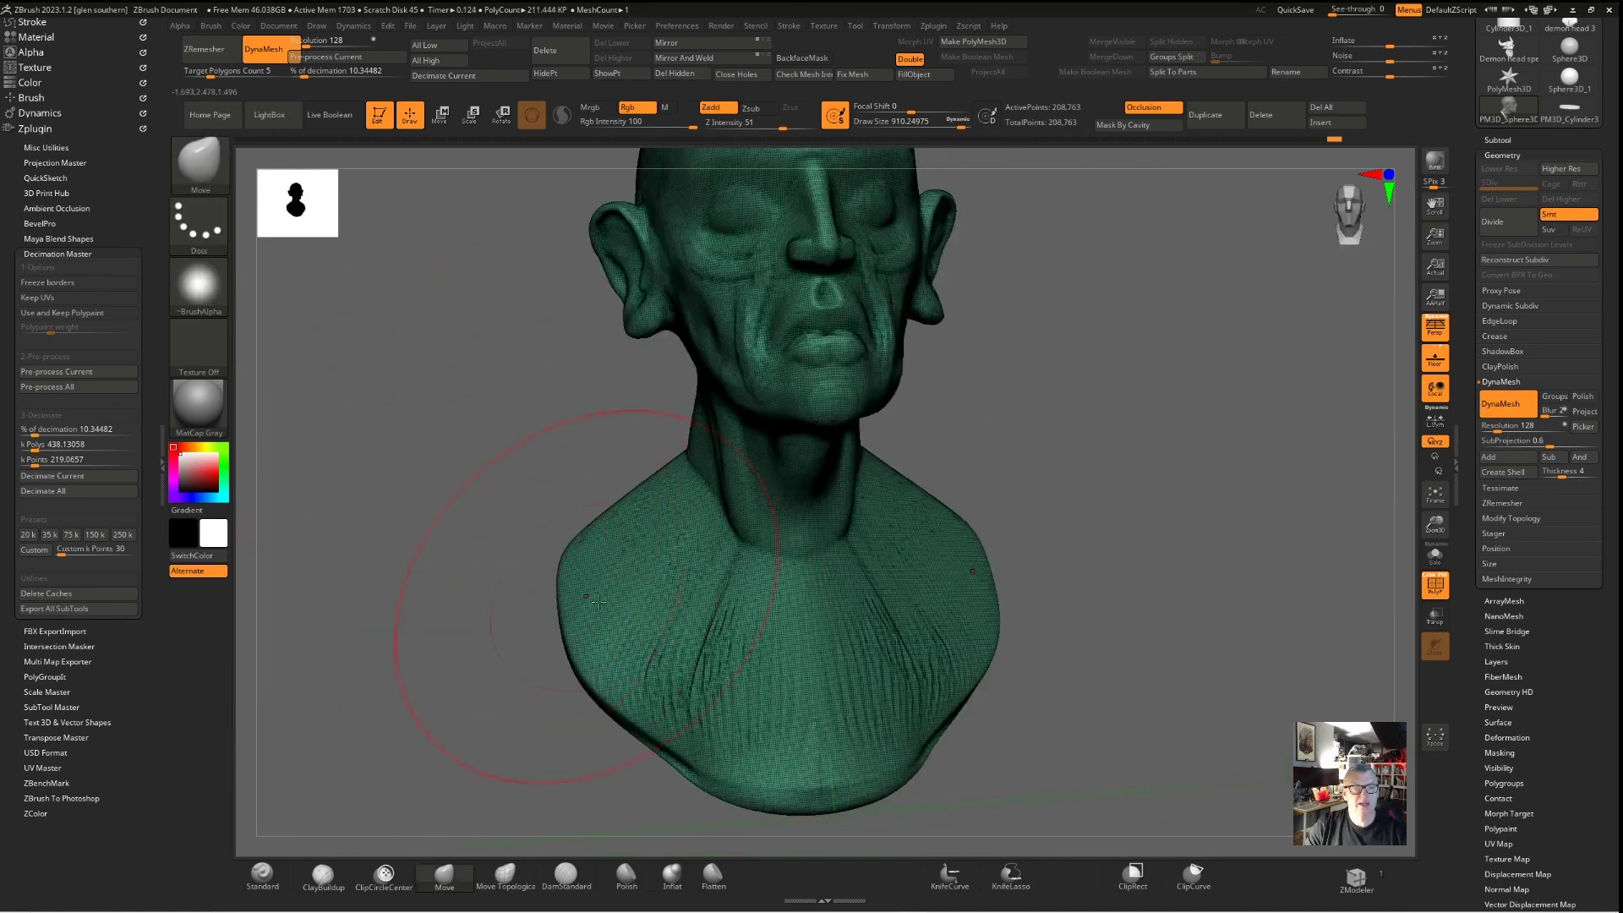
{"action": "left_click_drag", "start_coordinate": [920, 610], "coordinate": [797, 711], "text": "shift"}
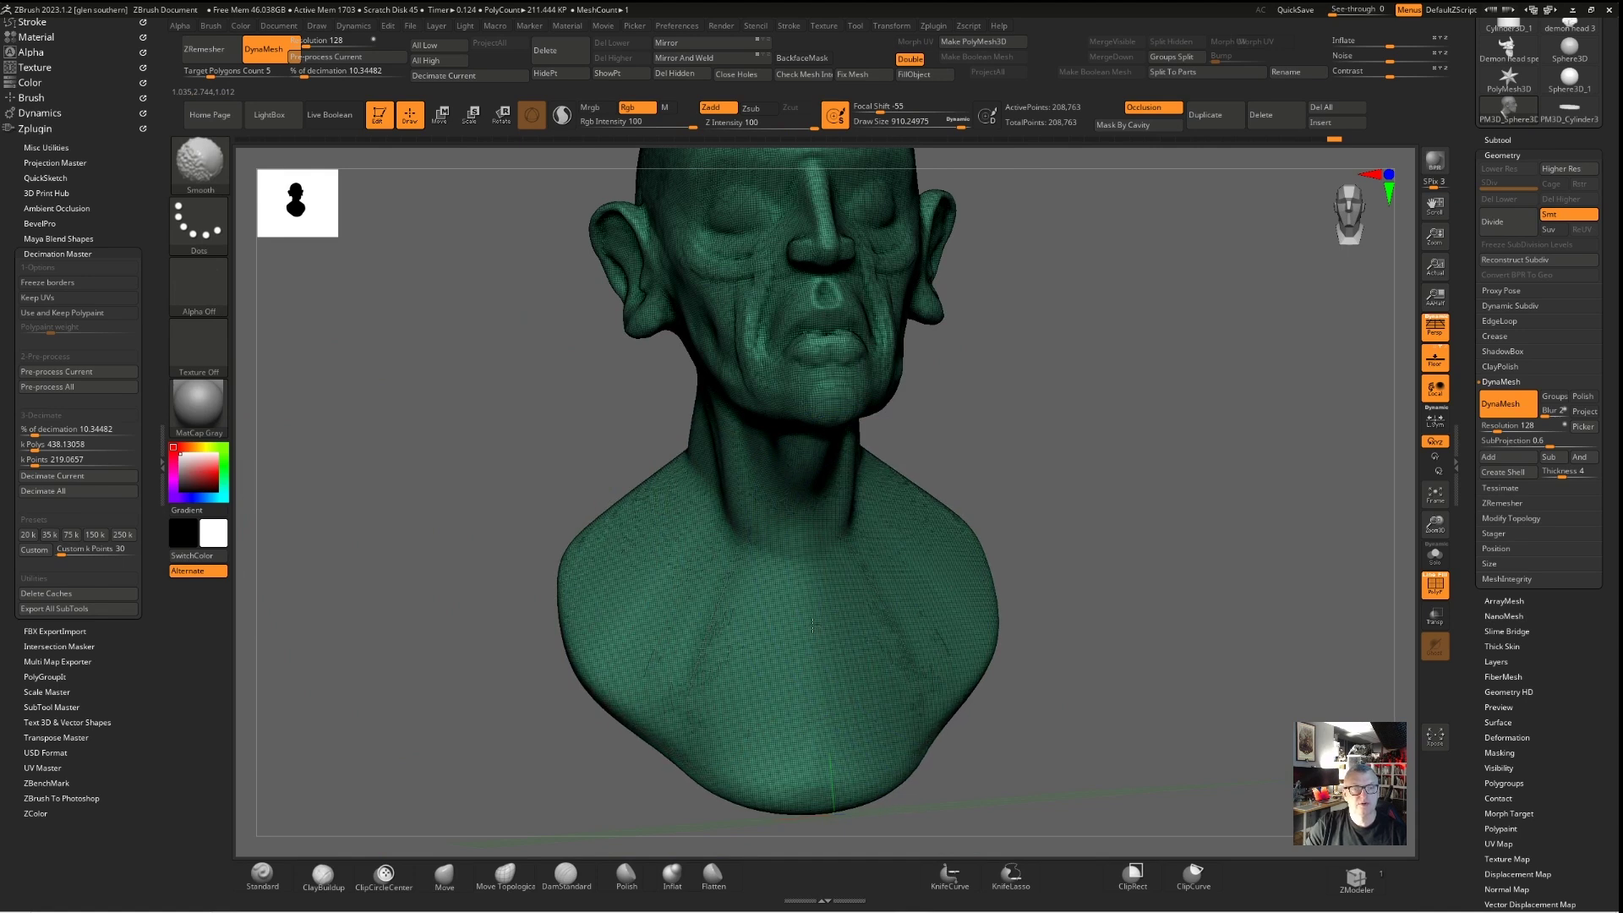
Refine the neck, chest and shoulders with the Move brush at a draw size of about 338, and remesh the bust with DynaMesh
{"action": "left_click", "coordinate": [920, 124]}
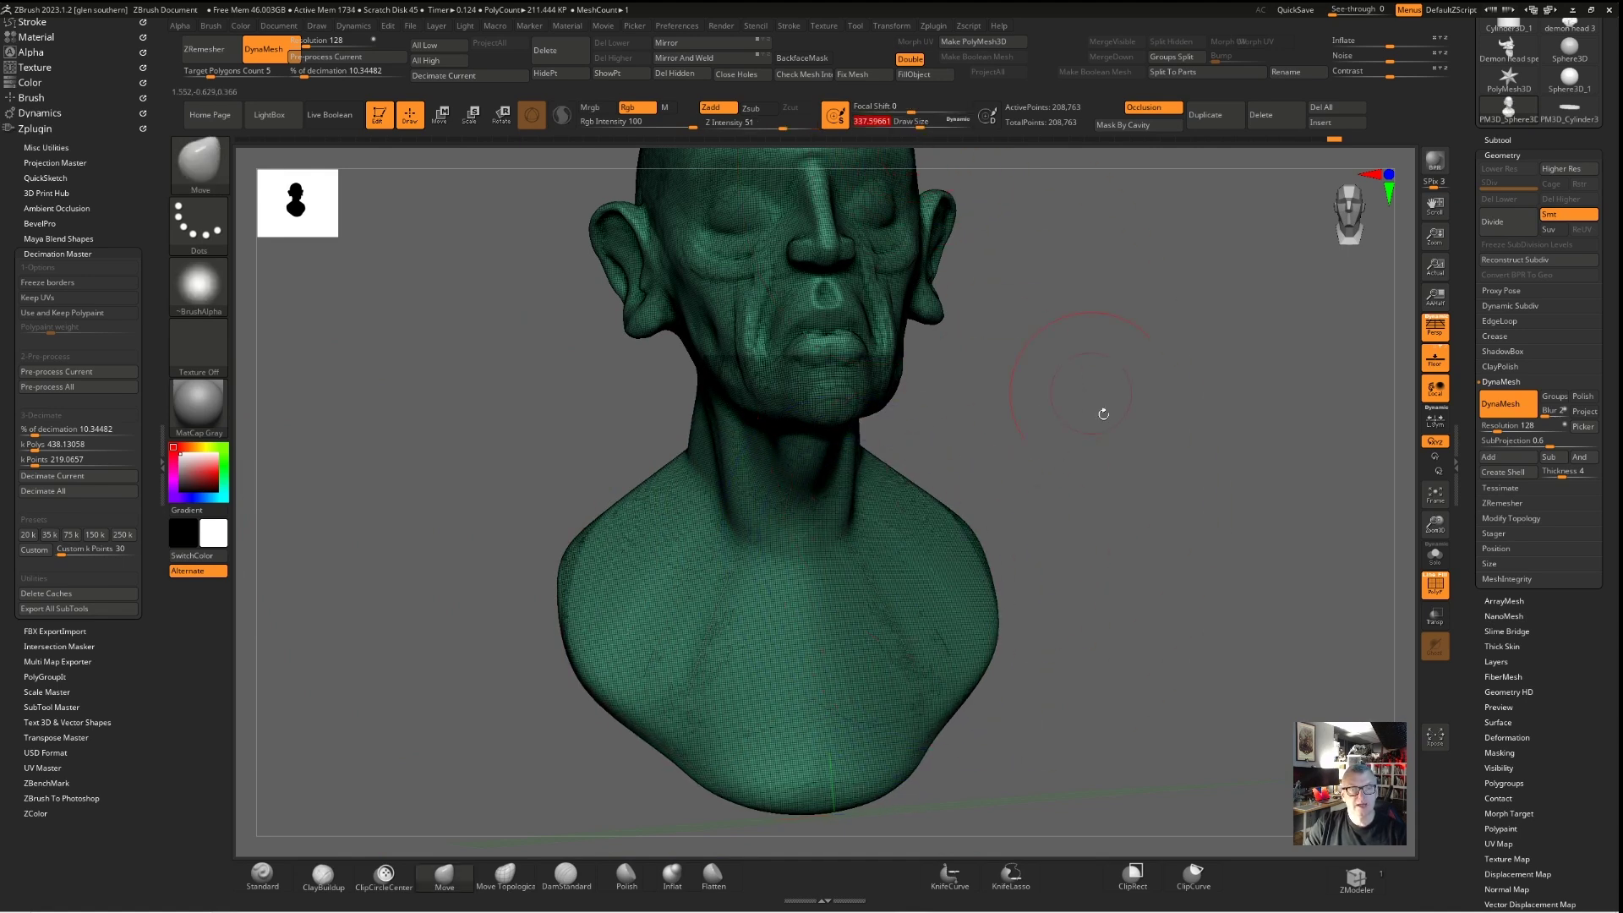
{"action": "left_click_drag", "start_coordinate": [1103, 413], "coordinate": [887, 473]}
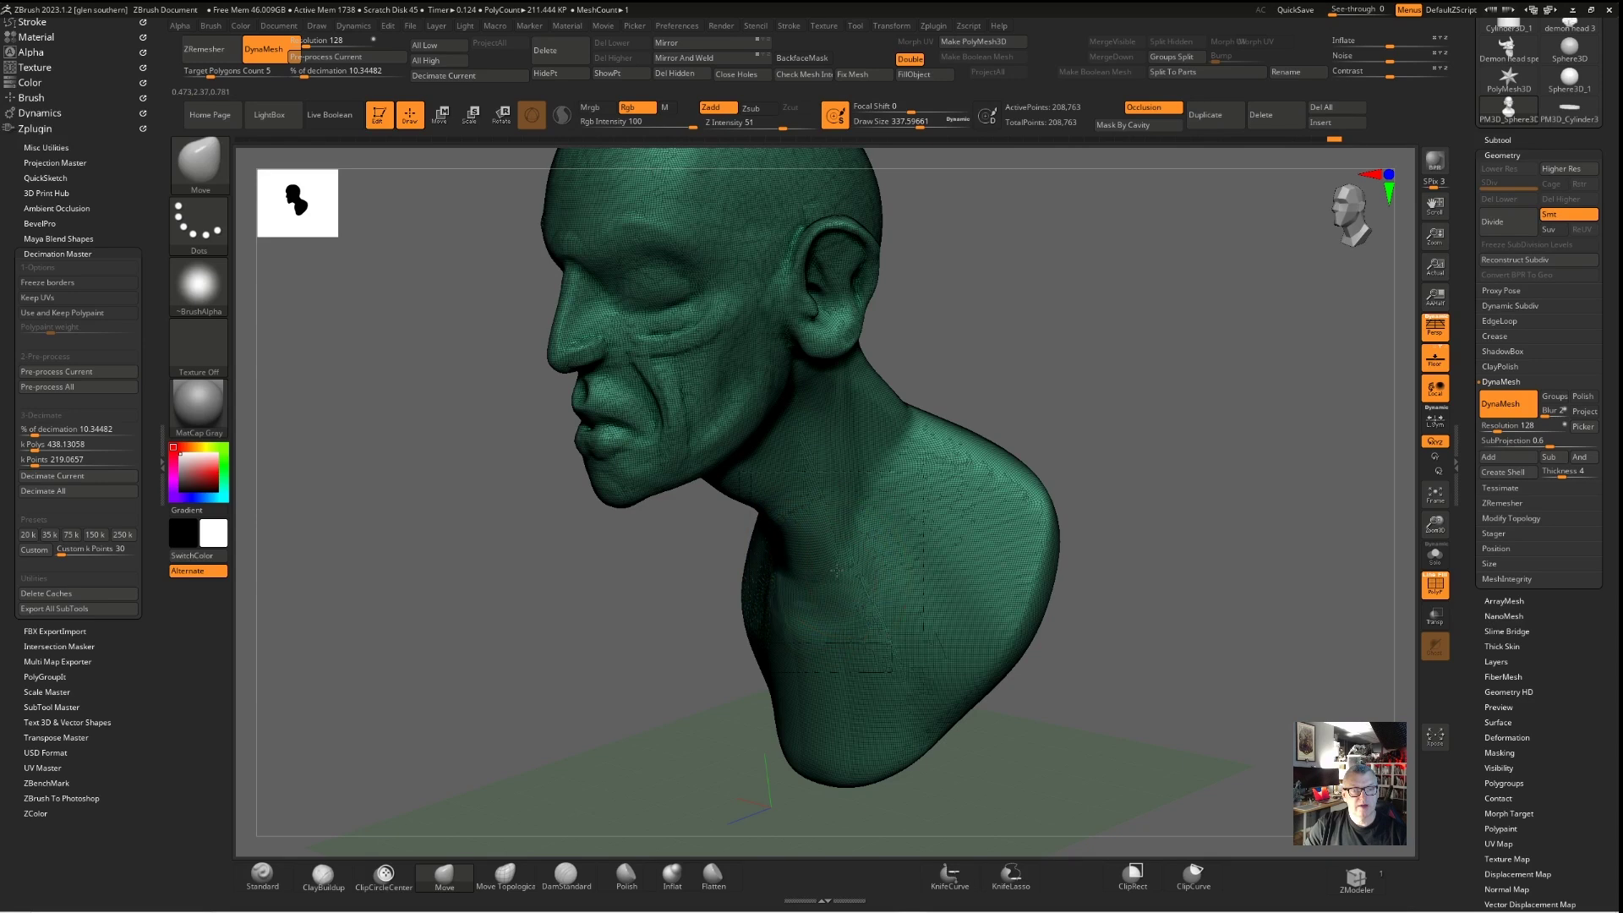
{"action": "mouse_move", "coordinate": [711, 595]}
{"action": "left_mouse_down"}
{"action": "mouse_move", "coordinate": [743, 583]}
{"action": "mouse_move", "coordinate": [725, 594]}
{"action": "mouse_move", "coordinate": [777, 642]}
{"action": "left_mouse_up"}
{"action": "left_click_drag", "start_coordinate": [792, 714], "coordinate": [785, 705]}
{"action": "mouse_move", "coordinate": [959, 772]}
{"action": "left_mouse_down"}
{"action": "mouse_move", "coordinate": [874, 749]}
{"action": "mouse_move", "coordinate": [975, 713]}
{"action": "left_mouse_up"}
{"action": "mouse_move", "coordinate": [594, 490]}
{"action": "left_mouse_down"}
{"action": "mouse_move", "coordinate": [682, 465]}
{"action": "mouse_move", "coordinate": [749, 492]}
{"action": "left_mouse_up"}
{"action": "left_click_drag", "start_coordinate": [584, 408], "coordinate": [655, 415]}
{"action": "mouse_move", "coordinate": [607, 553]}
{"action": "left_mouse_down"}
{"action": "mouse_move", "coordinate": [475, 476]}
{"action": "mouse_move", "coordinate": [456, 490]}
{"action": "left_mouse_up"}
{"action": "left_click_drag", "start_coordinate": [463, 623], "coordinate": [461, 515], "text": "ctrl"}
{"action": "right_click_drag", "start_coordinate": [722, 530], "coordinate": [550, 472], "text": "ctrl"}
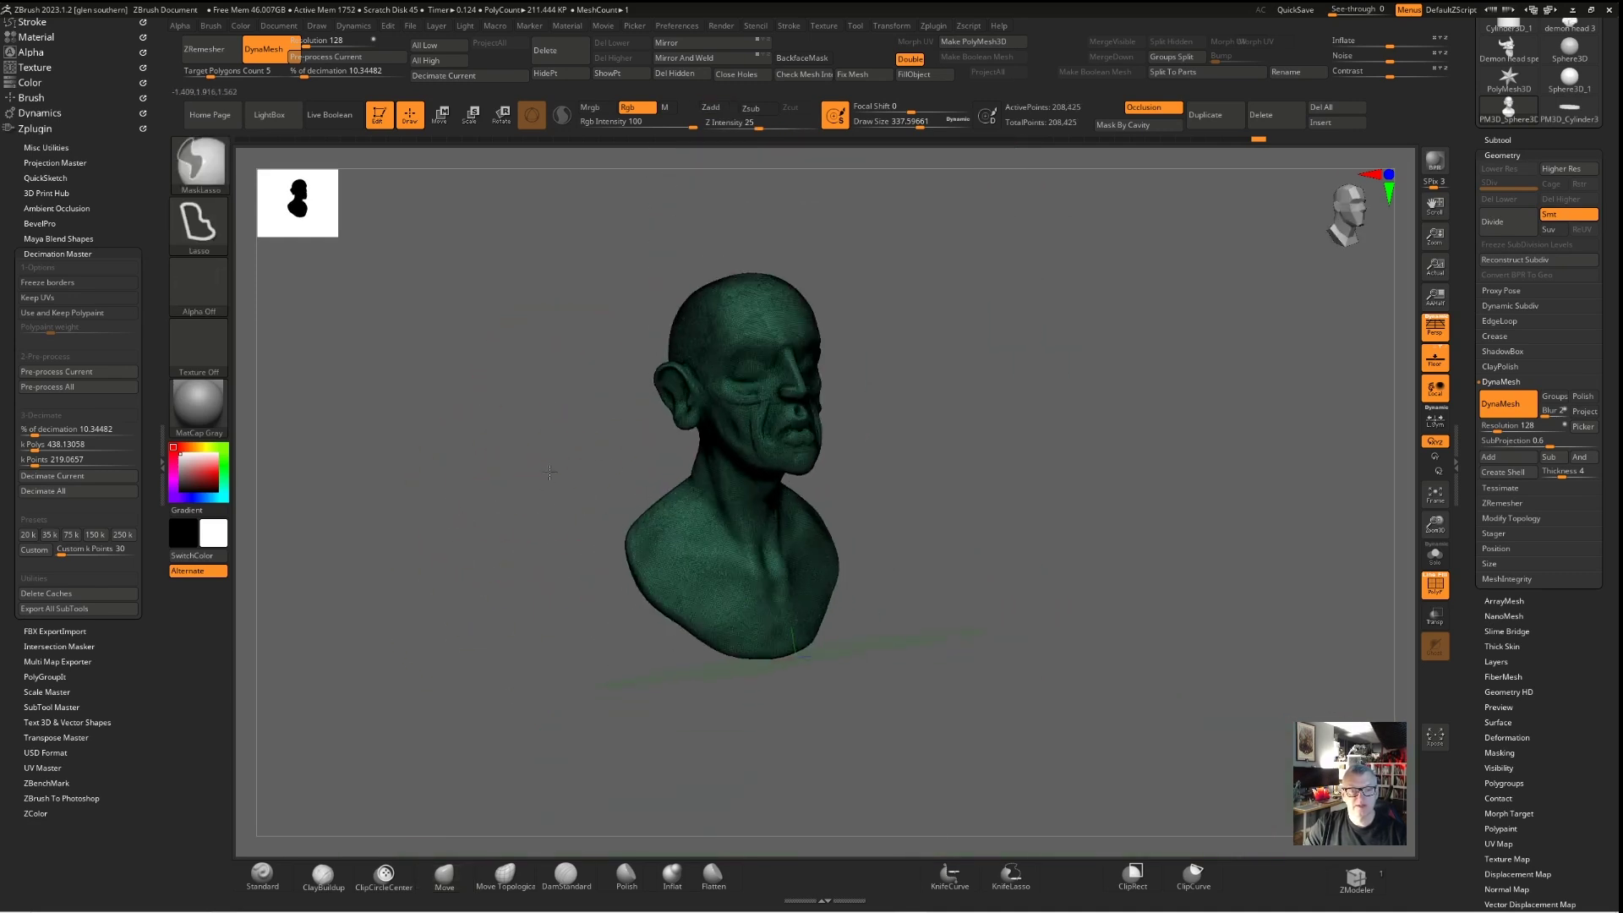
Hide the wireframe and smooth the cheek folds and mouth area at a draw size of about 338
{"action": "left_click_drag", "start_coordinate": [549, 472], "coordinate": [518, 453], "text": "shift"}
{"action": "key", "text": "shift+f"}
{"action": "key", "text": "f"}
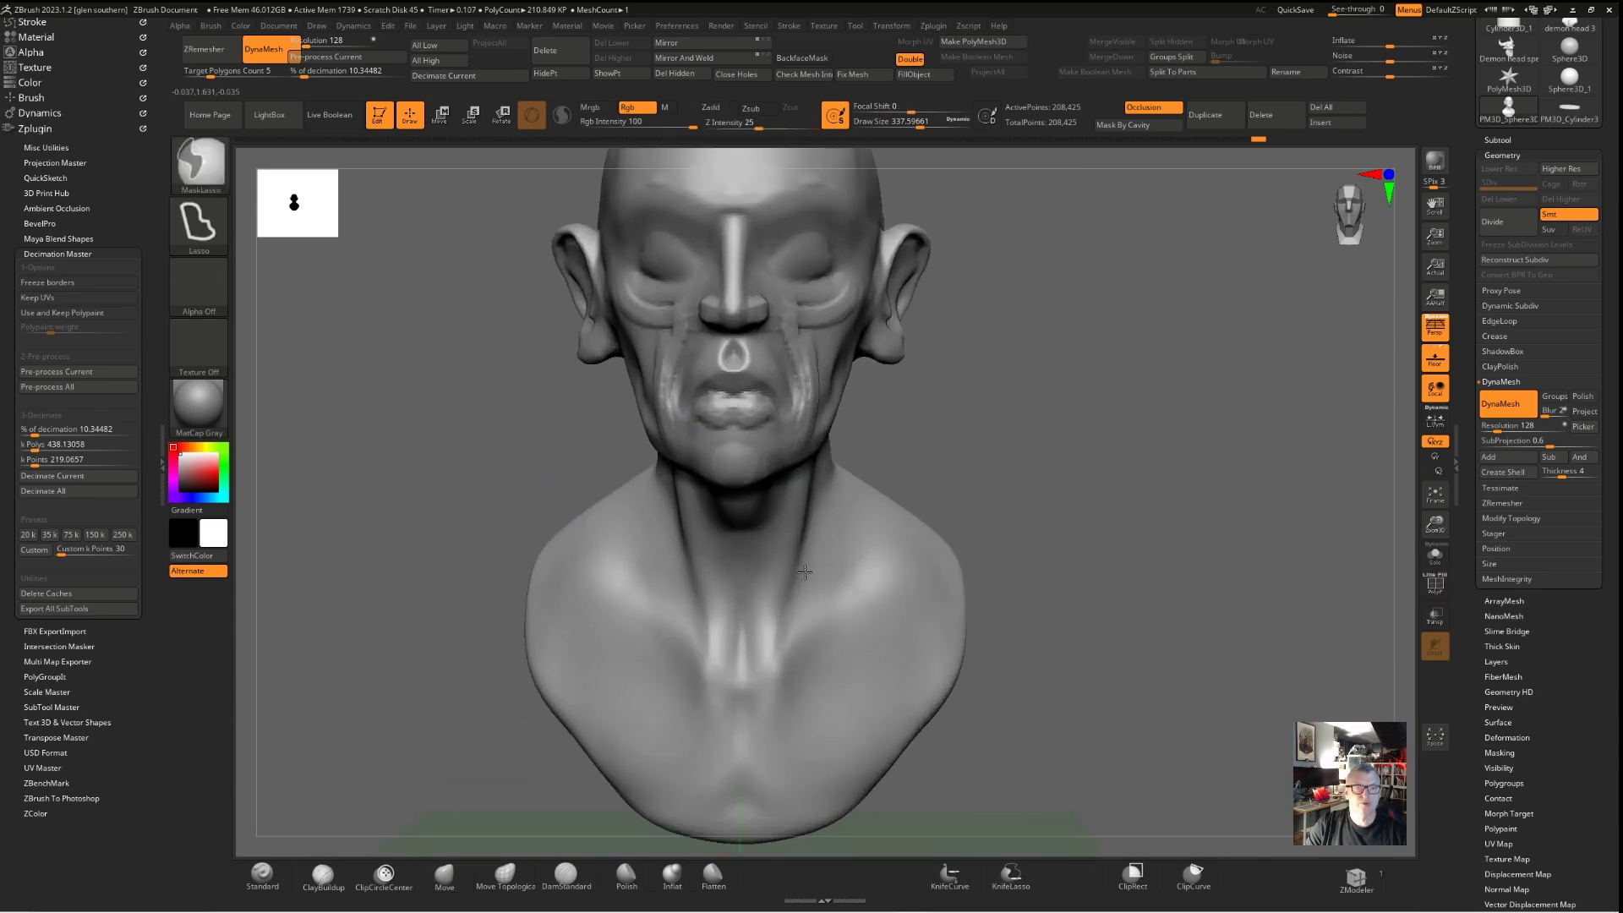
{"action": "right_click_drag", "start_coordinate": [804, 572], "coordinate": [764, 676], "text": "ctrl"}
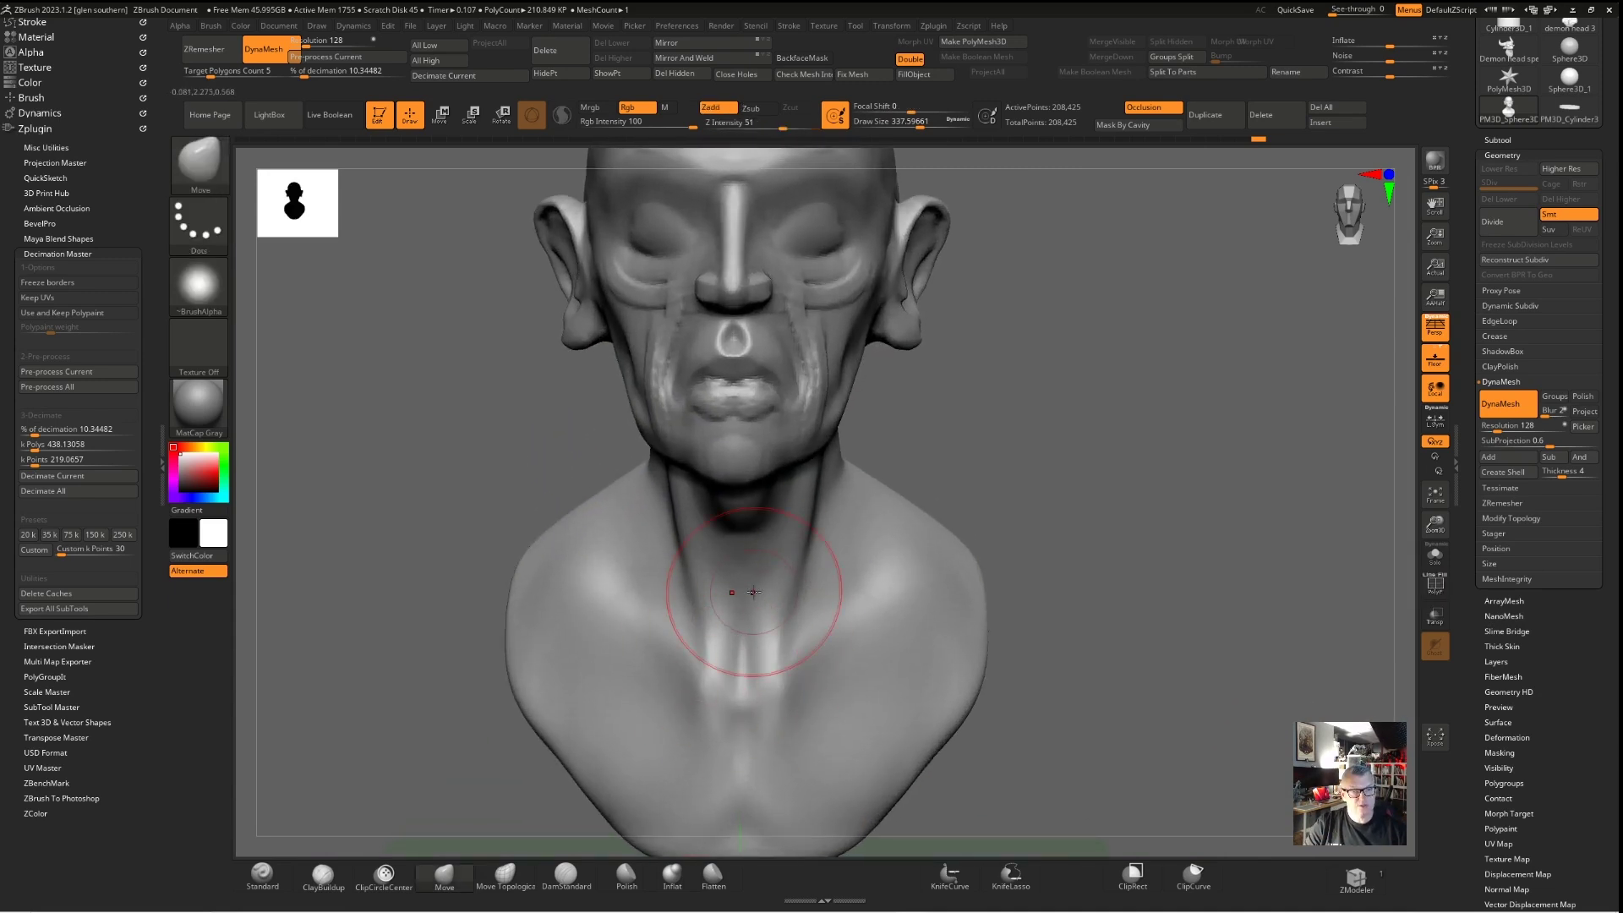
{"action": "left_click_drag", "start_coordinate": [826, 326], "coordinate": [813, 400], "text": "shift"}
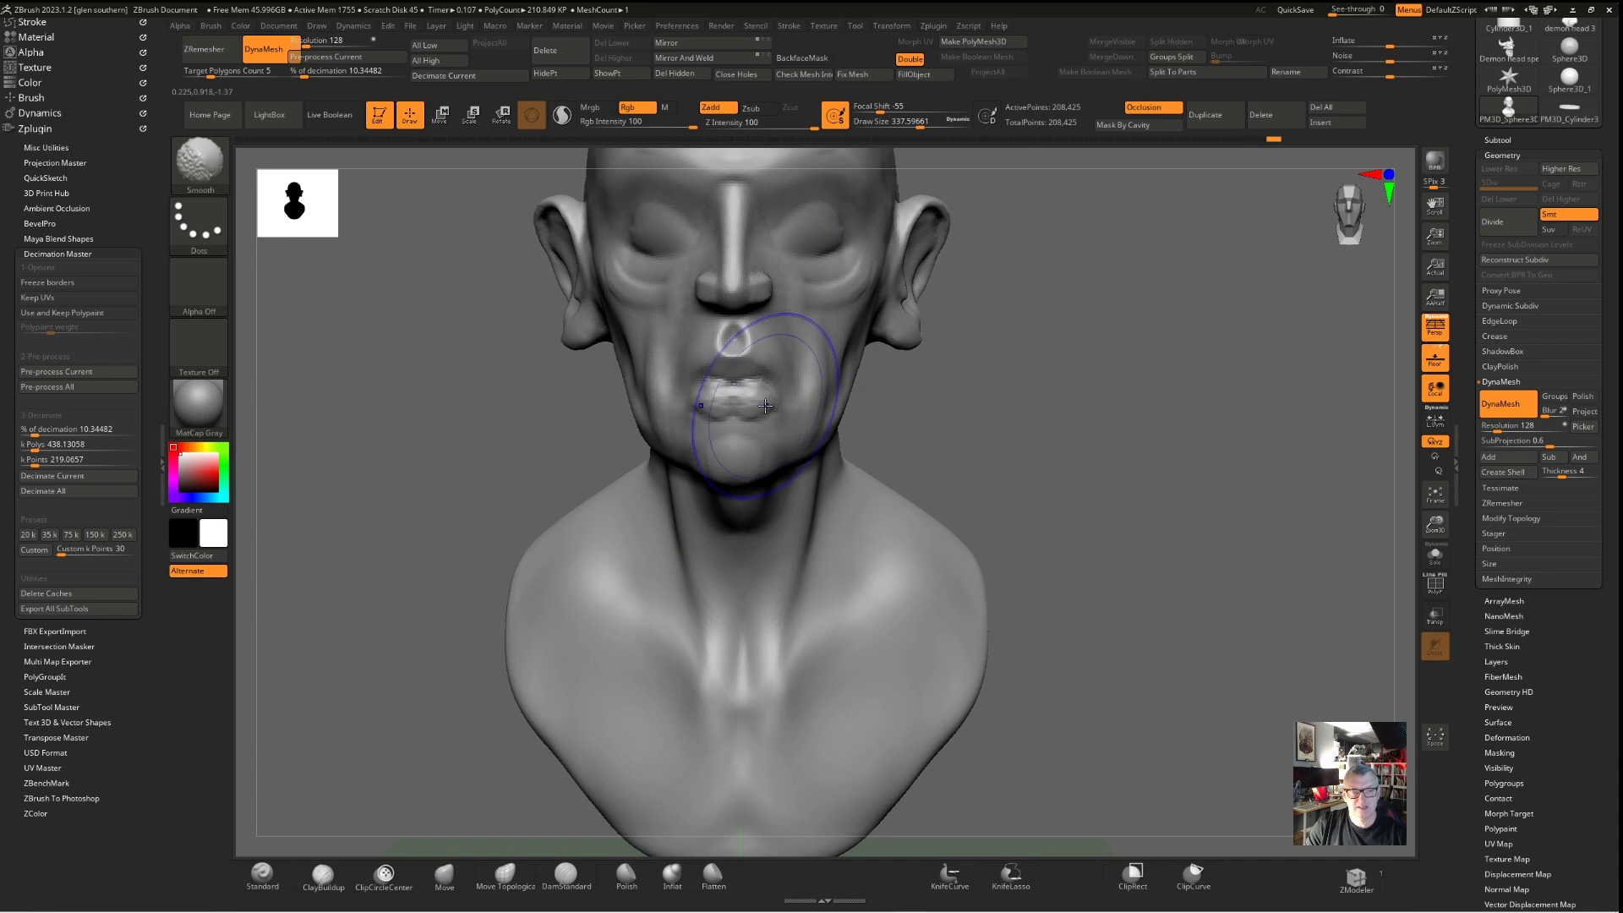
{"action": "right_click_drag", "start_coordinate": [653, 397], "coordinate": [632, 635]}
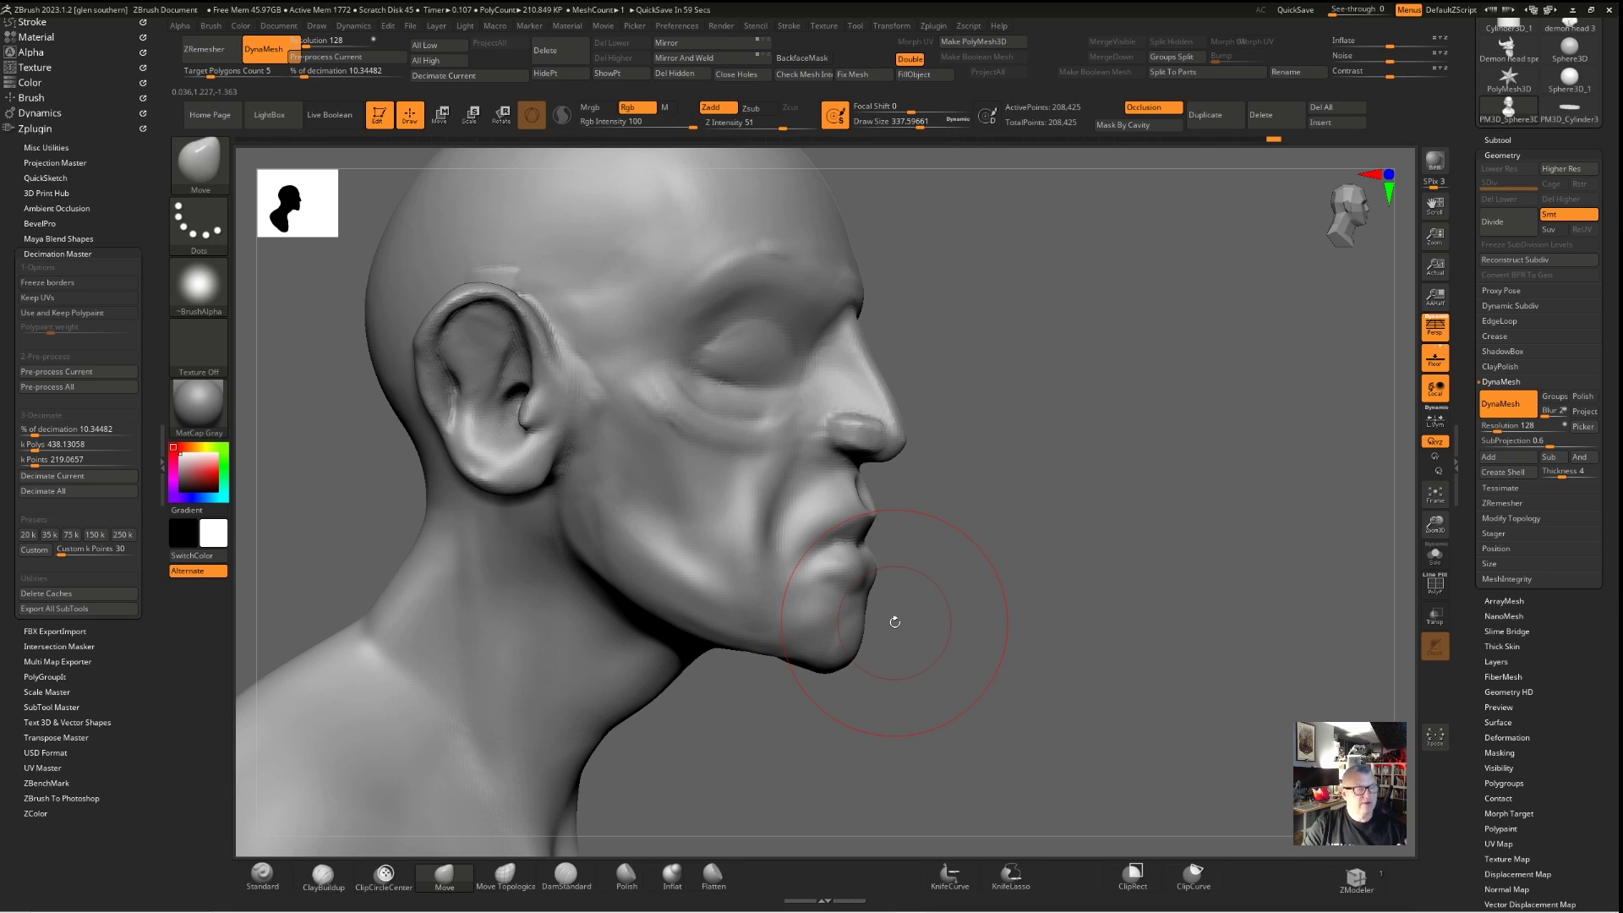
Reshape the ear's outer rim and lower part with the Move brush at a draw size of about 280
{"action": "left_click_drag", "start_coordinate": [920, 126], "coordinate": [914, 127]}
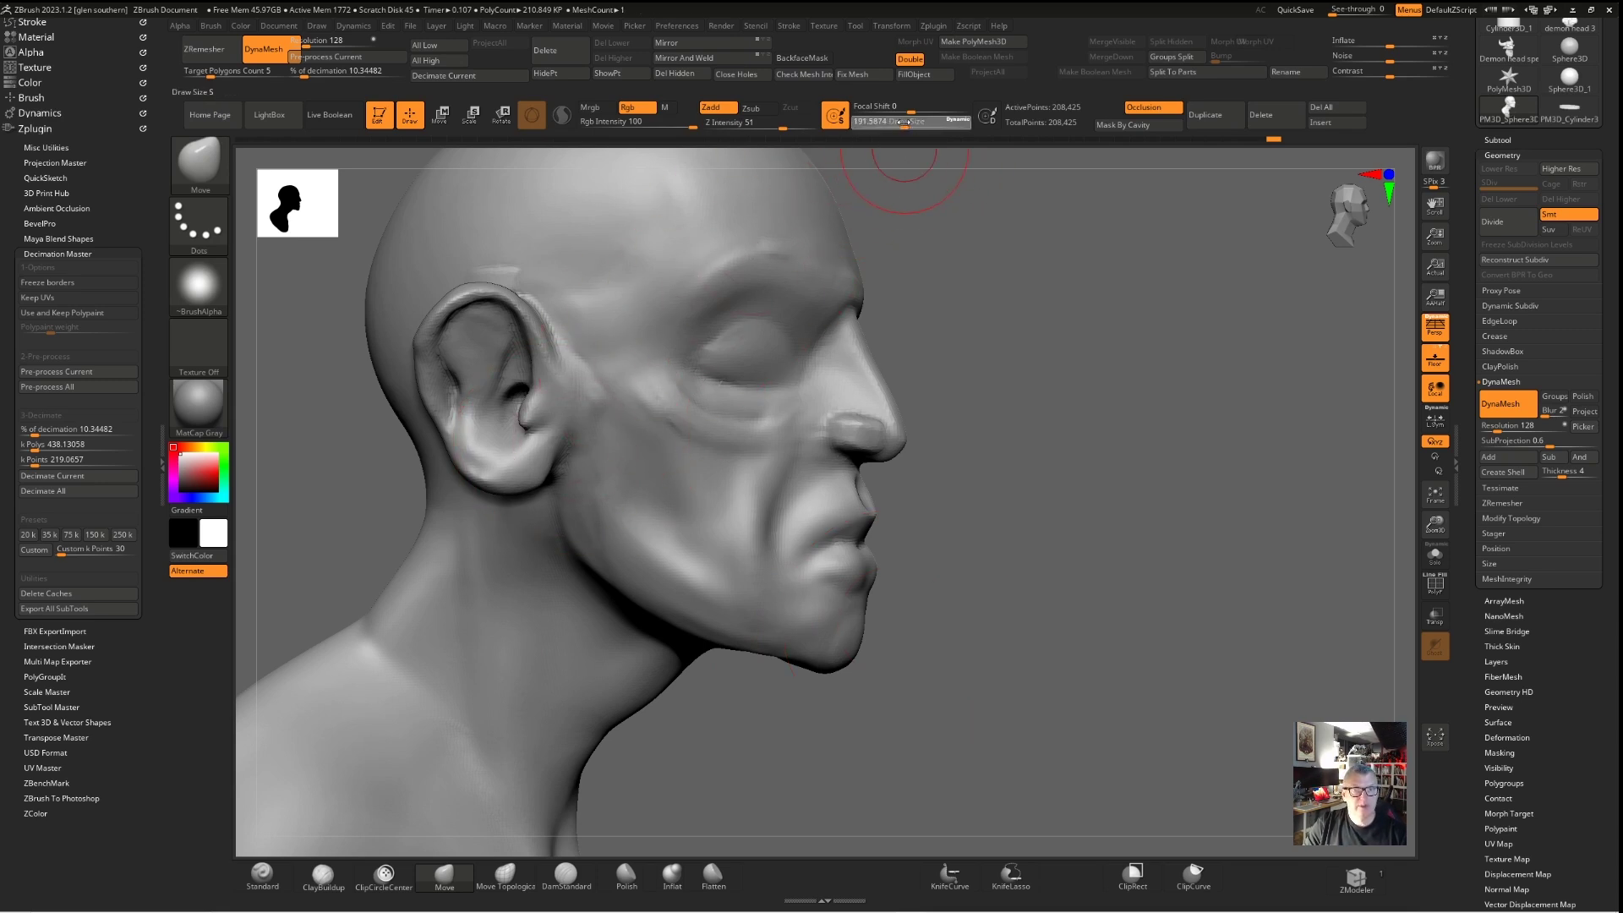
{"action": "mouse_move", "coordinate": [478, 328]}
{"action": "left_mouse_down"}
{"action": "mouse_move", "coordinate": [454, 328]}
{"action": "mouse_move", "coordinate": [461, 340]}
{"action": "left_mouse_up"}
{"action": "left_click_drag", "start_coordinate": [505, 461], "coordinate": [483, 439]}
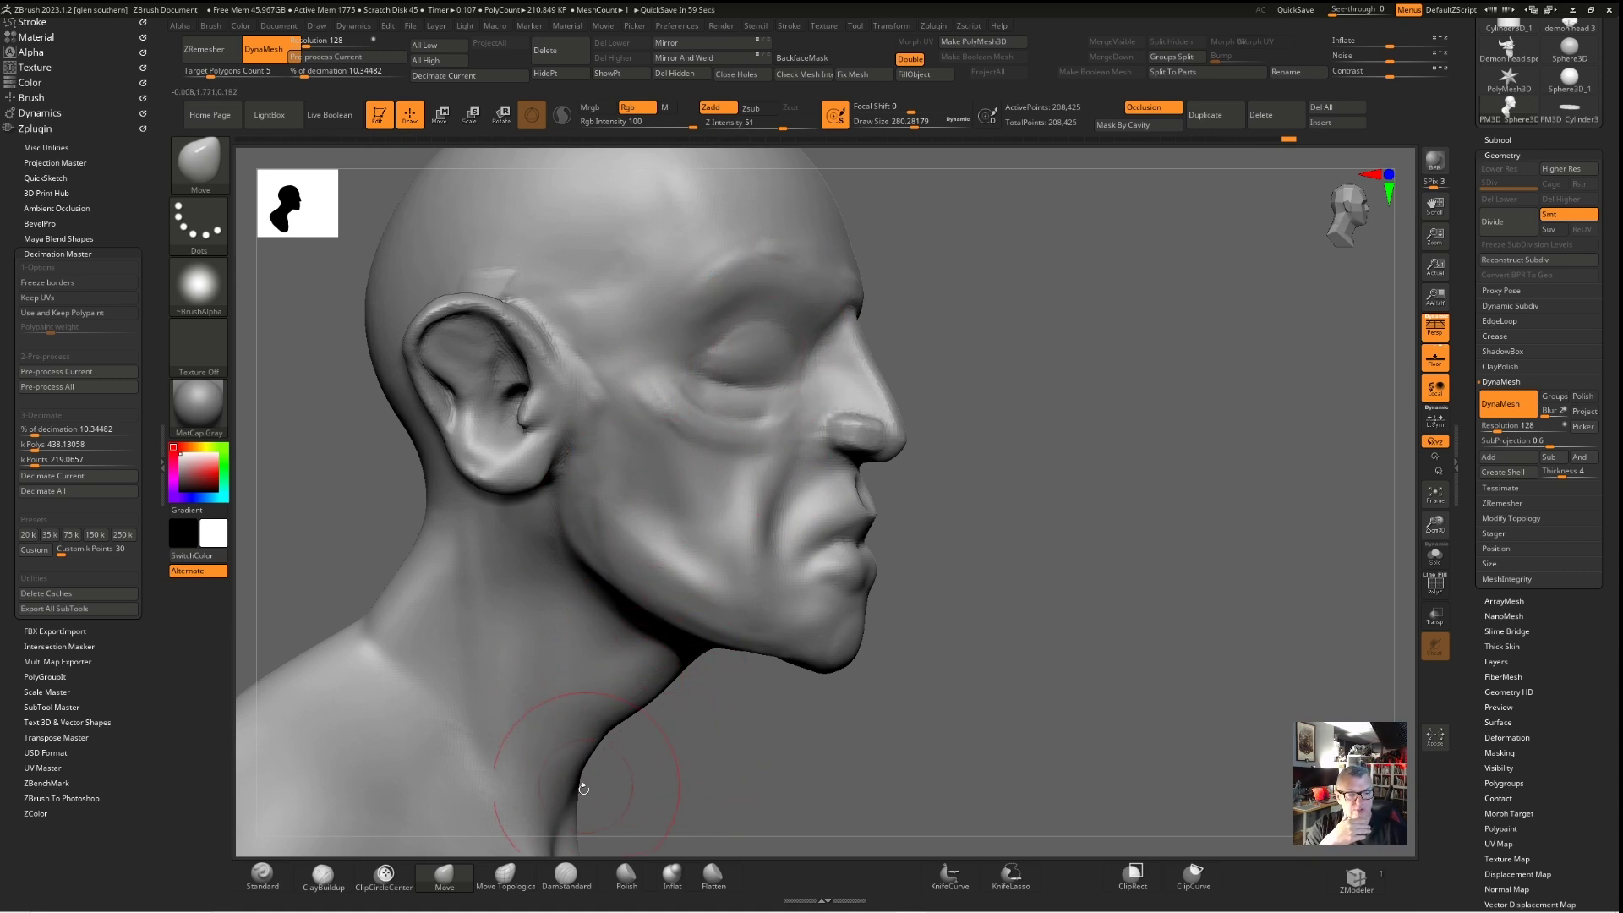
Carve the creases around the eyes with DamStandard at a draw size of about 56 and Z Intensity 20, and smooth the outer corners
{"action": "left_click", "coordinate": [565, 876]}
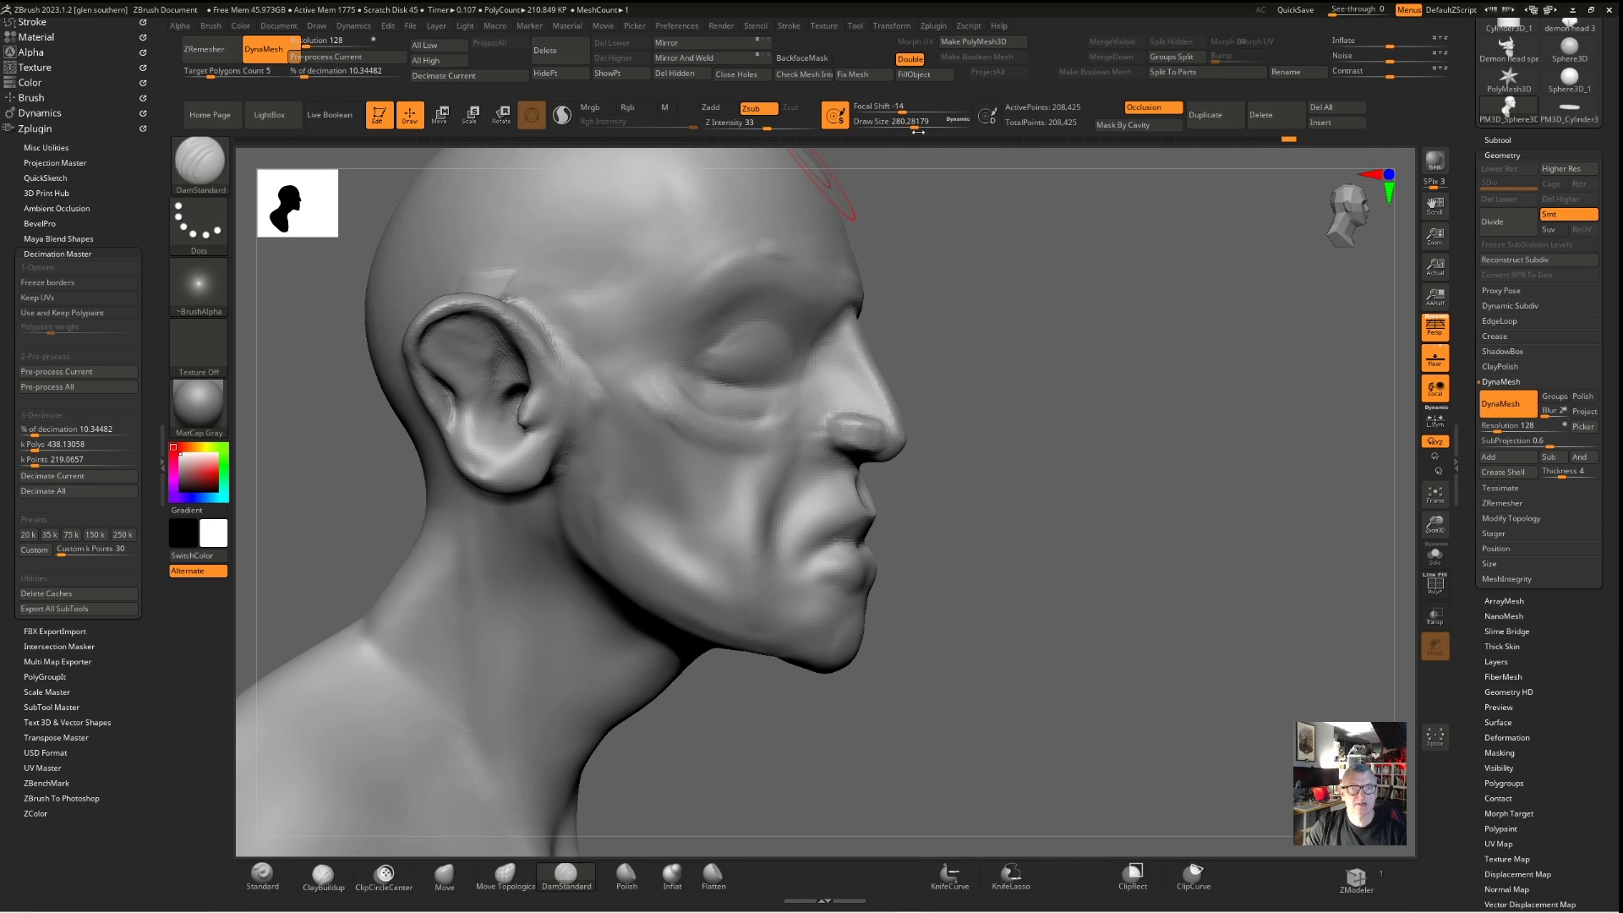
{"action": "left_click", "coordinate": [890, 126]}
{"action": "mouse_move", "coordinate": [1000, 316]}
{"action": "left_mouse_down"}
{"action": "mouse_move", "coordinate": [917, 314]}
{"action": "mouse_move", "coordinate": [1002, 294]}
{"action": "left_mouse_up"}
{"action": "left_click", "coordinate": [743, 126]}
{"action": "left_click", "coordinate": [882, 126]}
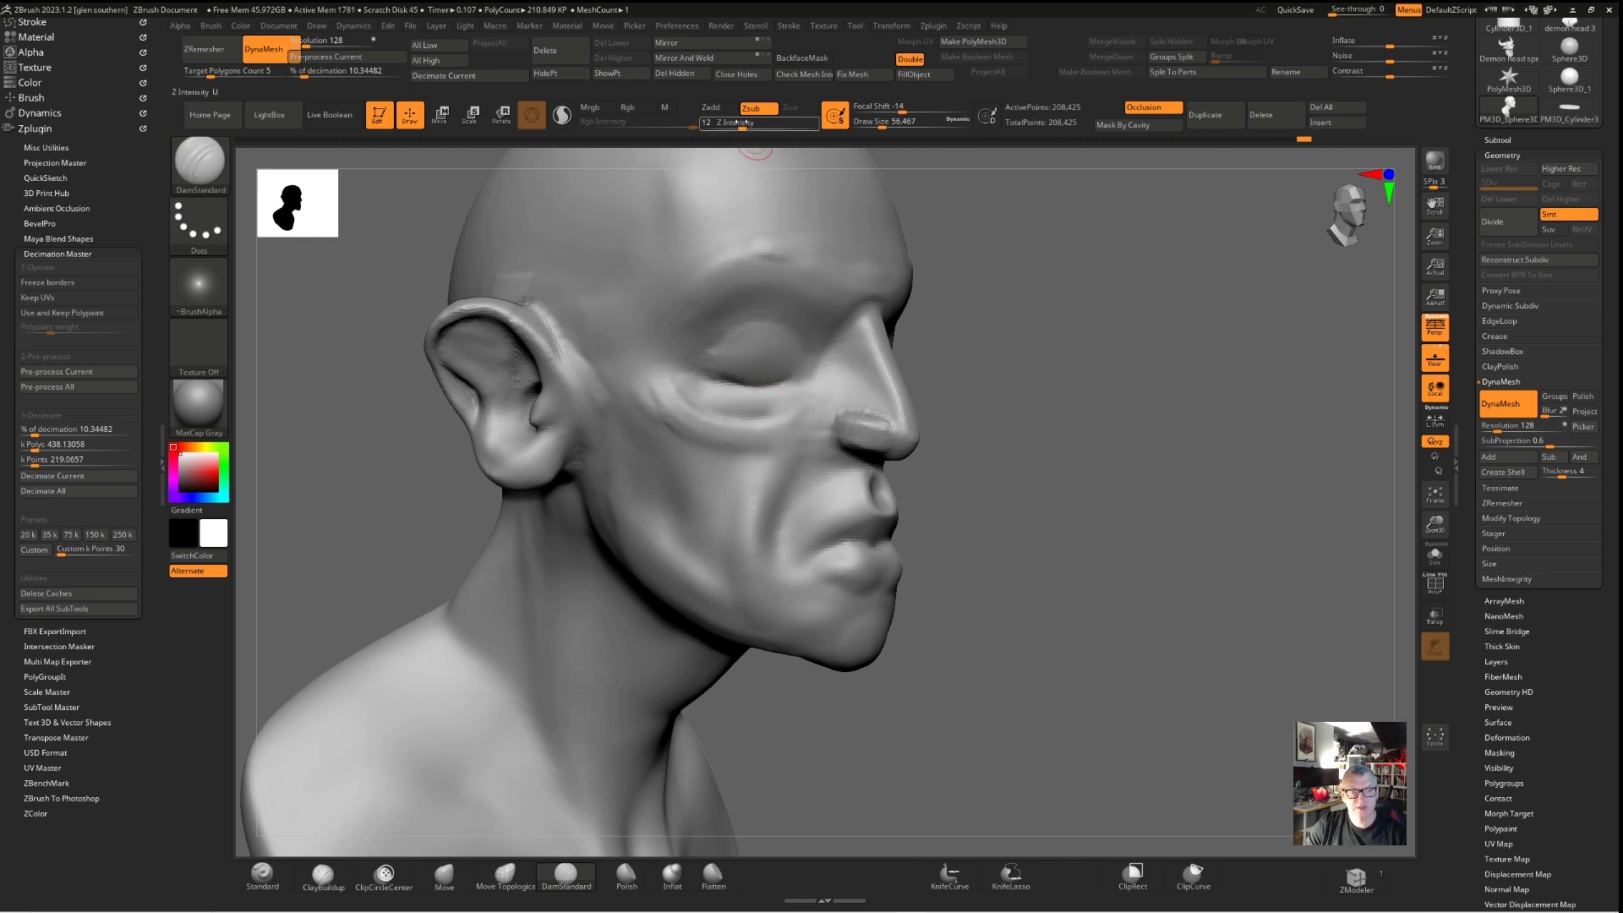
{"action": "left_click_drag", "start_coordinate": [976, 412], "coordinate": [804, 372]}
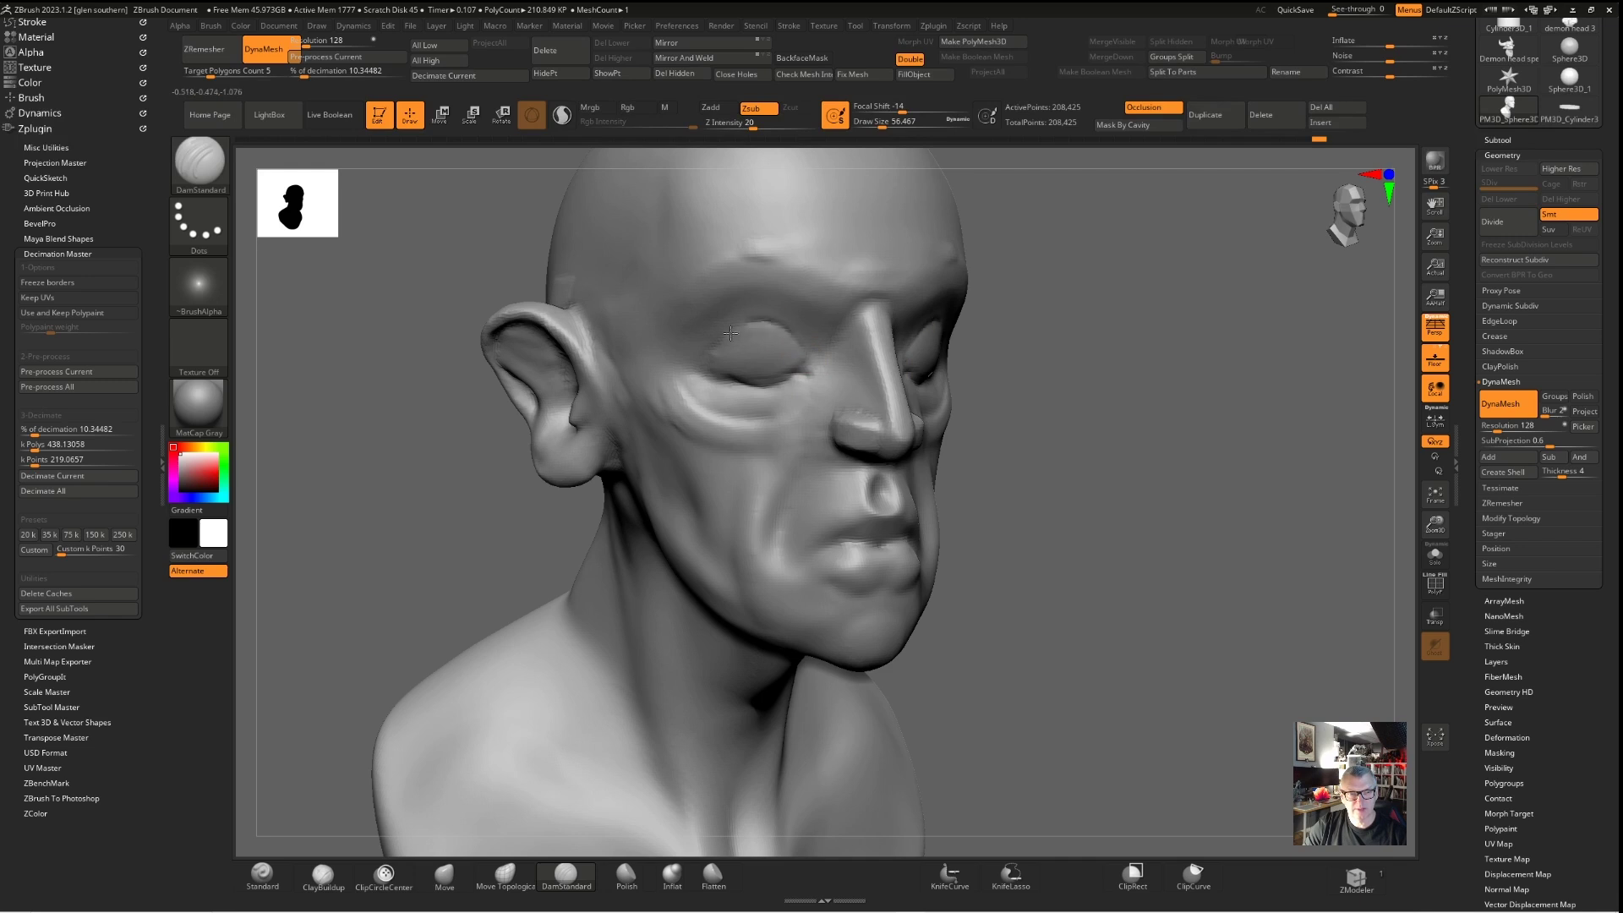
{"action": "left_click_drag", "start_coordinate": [790, 325], "coordinate": [705, 348]}
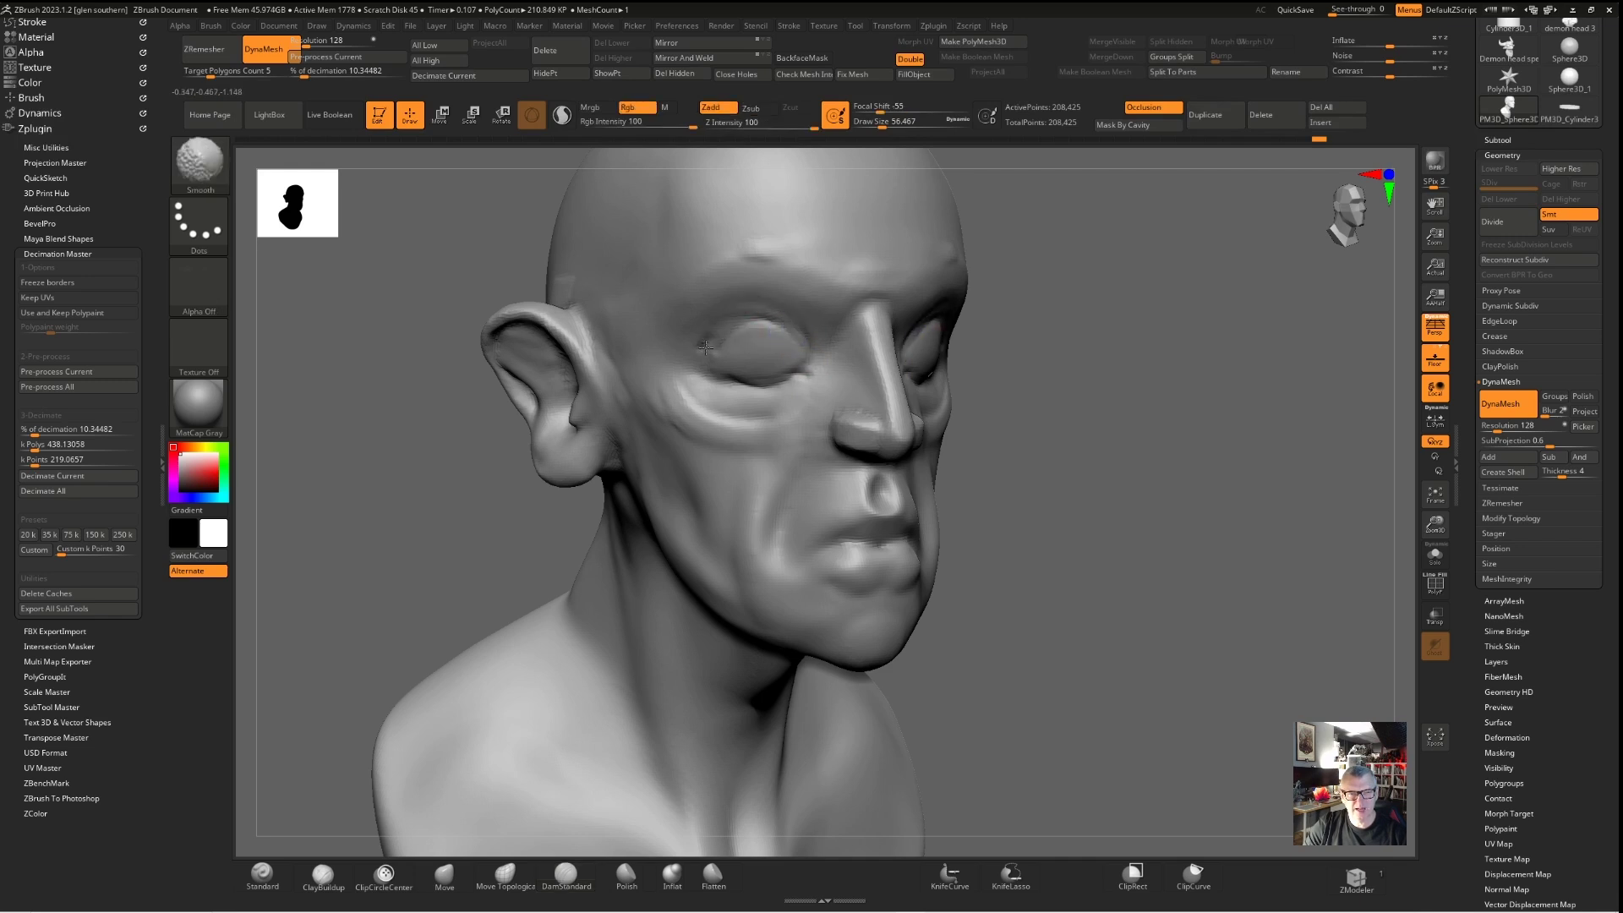
Carve the line between the lips, the mouth corners, the cheek folds and the inner eye corners with DamStandard
{"action": "mouse_move", "coordinate": [1039, 490]}
{"action": "left_mouse_down"}
{"action": "mouse_move", "coordinate": [1032, 398]}
{"action": "mouse_move", "coordinate": [964, 304]}
{"action": "left_mouse_up"}
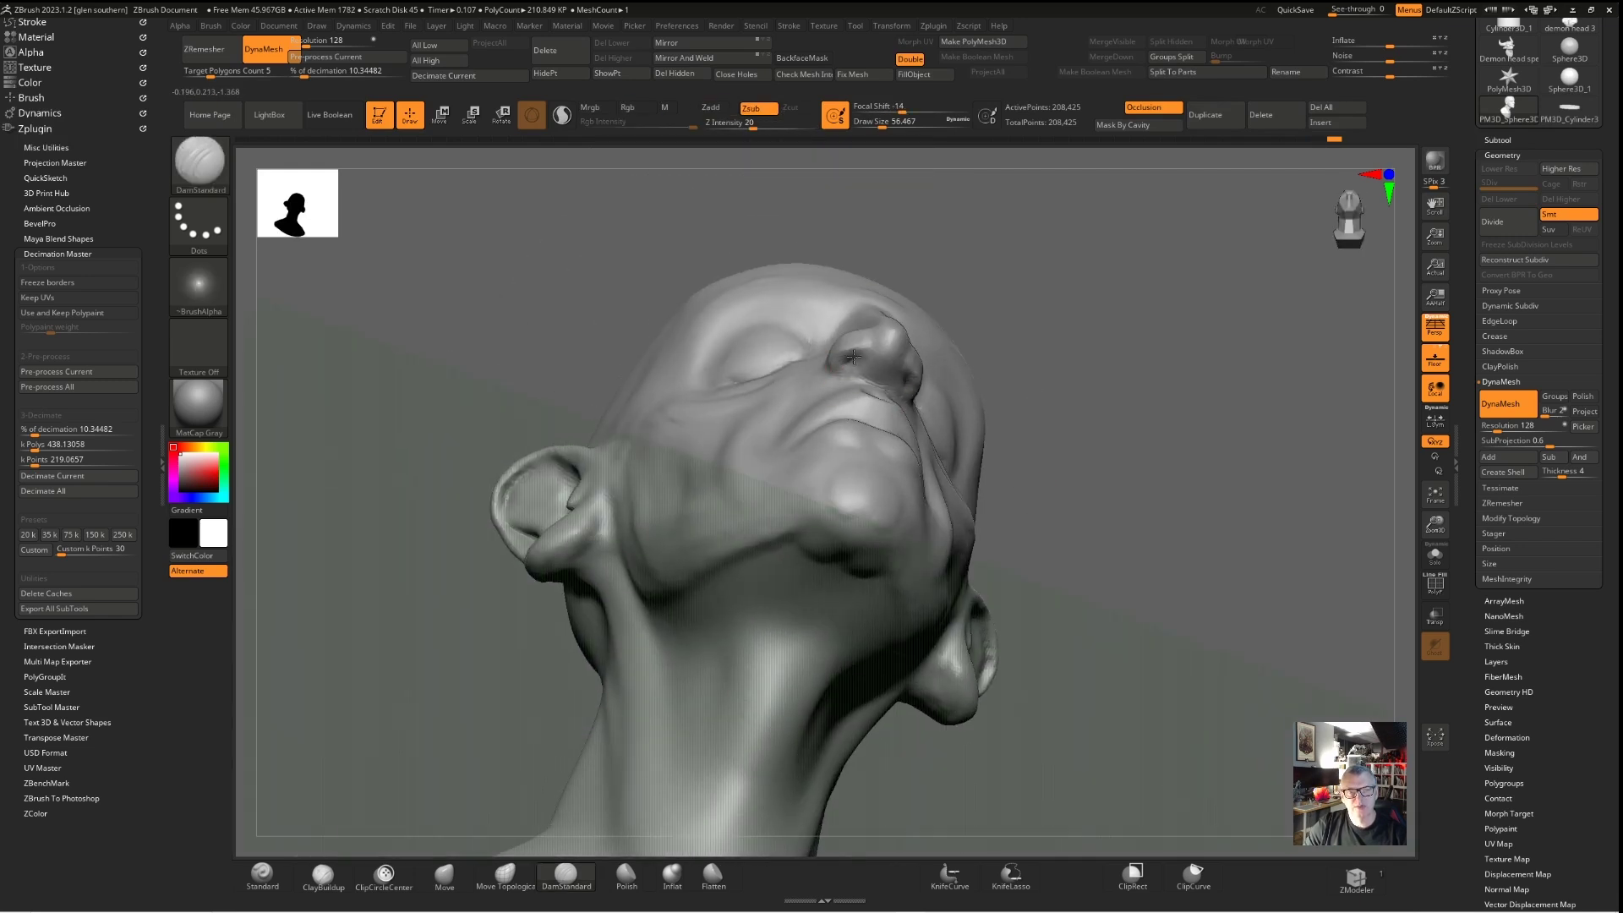
{"action": "right_click_drag", "start_coordinate": [1018, 437], "coordinate": [852, 457]}
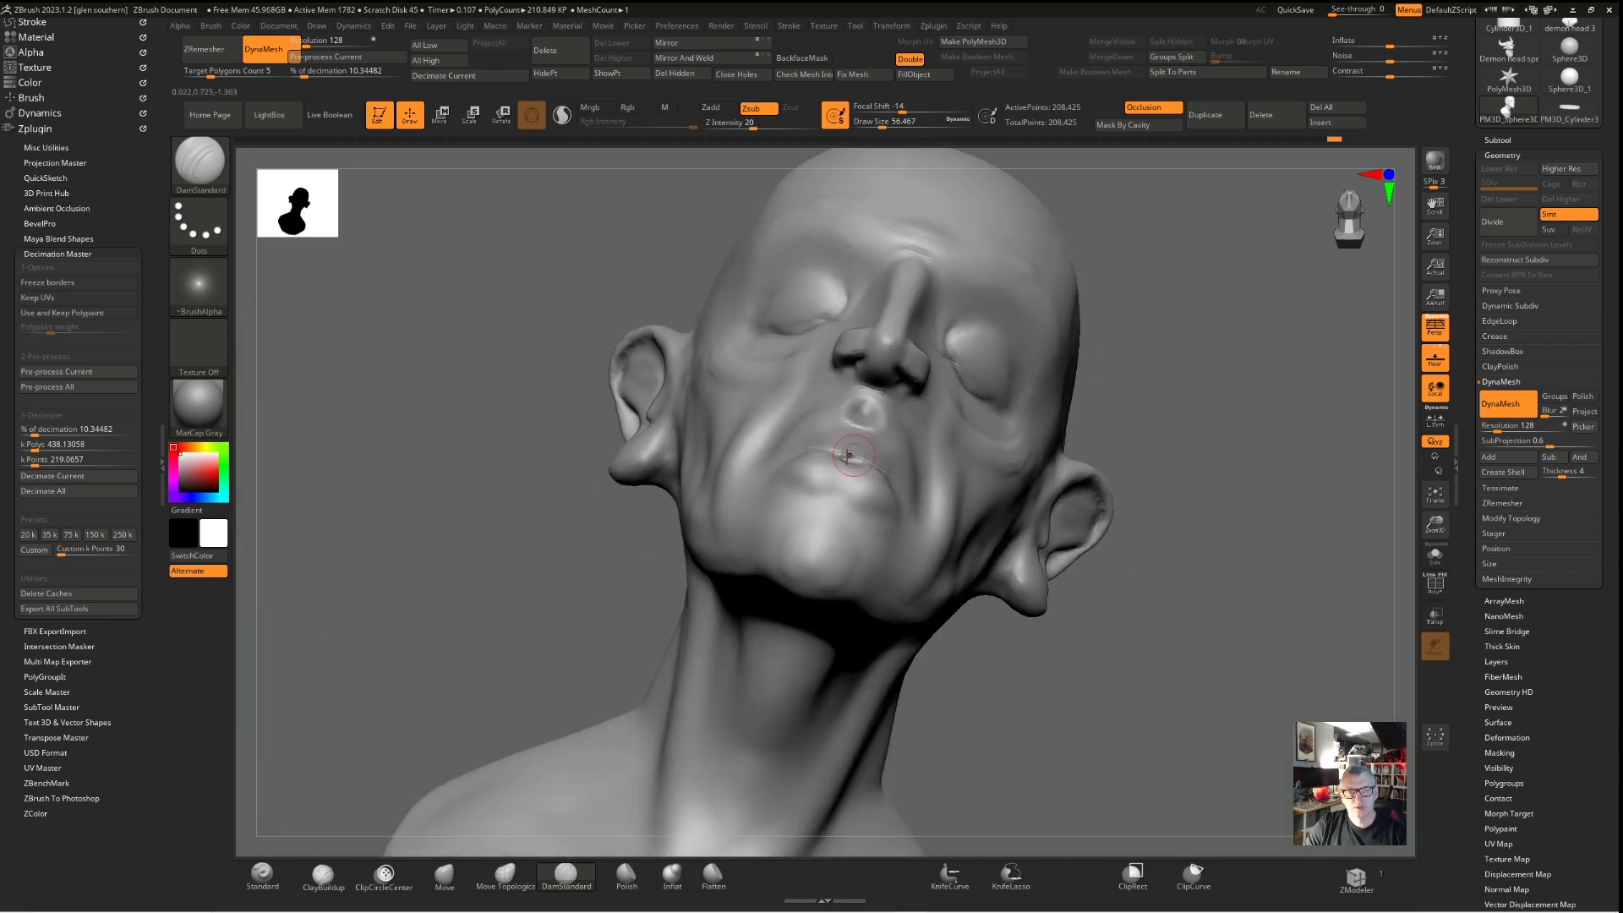
{"action": "right_click_drag", "start_coordinate": [1076, 583], "coordinate": [844, 477]}
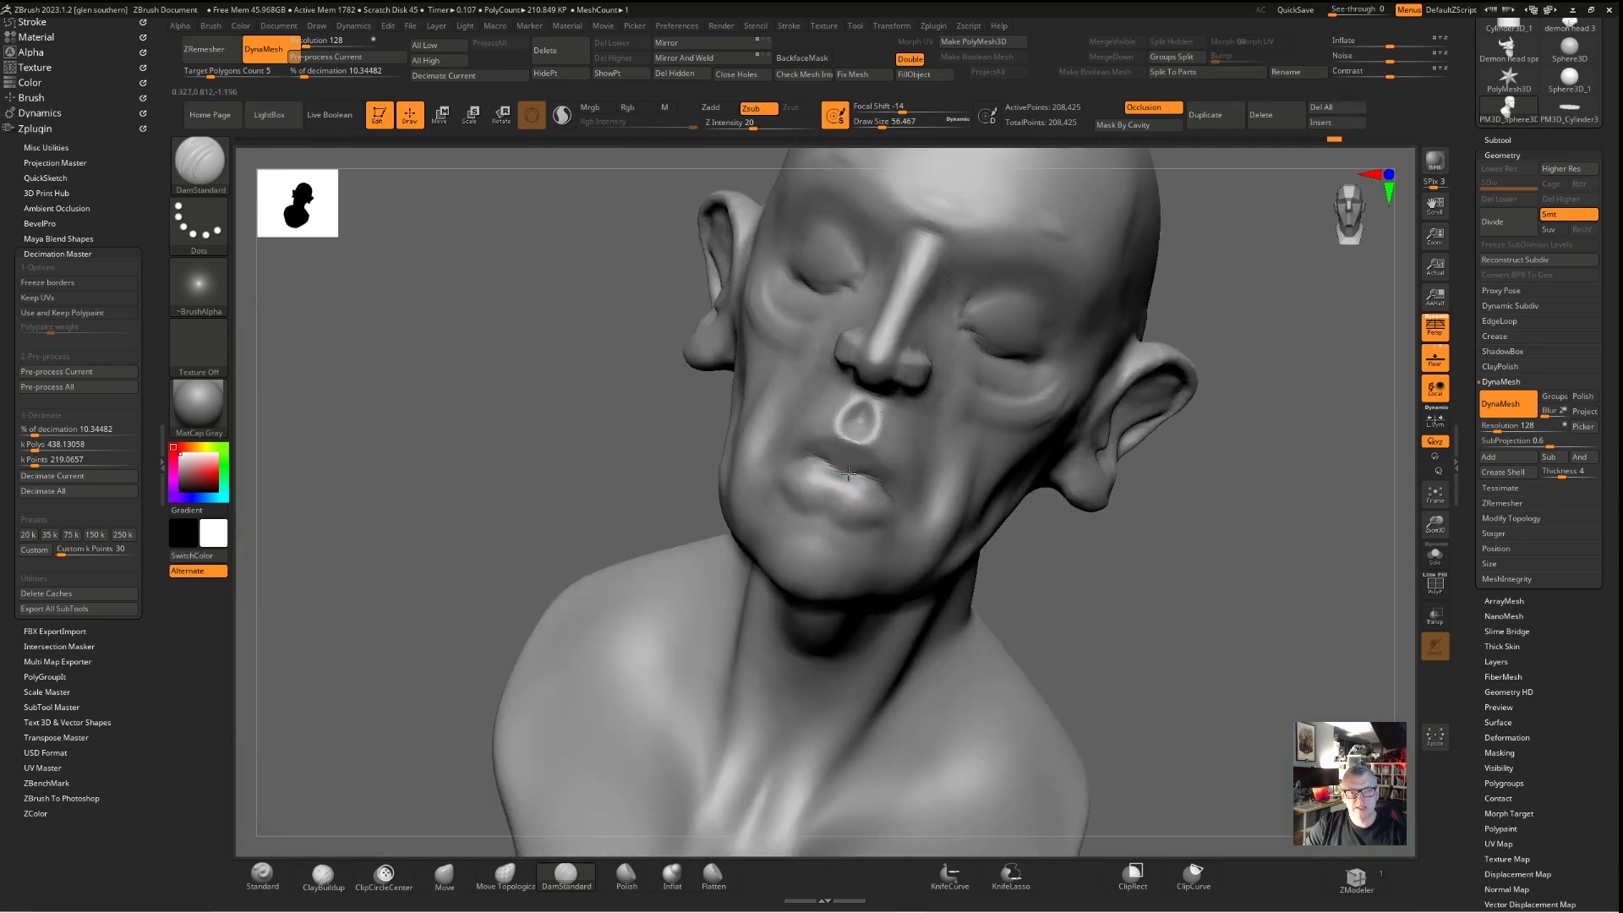
{"action": "mouse_move", "coordinate": [686, 402]}
{"action": "right_mouse_down"}
{"action": "mouse_move", "coordinate": [474, 363]}
{"action": "mouse_move", "coordinate": [824, 408]}
{"action": "mouse_move", "coordinate": [760, 384]}
{"action": "mouse_move", "coordinate": [807, 377]}
{"action": "right_mouse_up"}
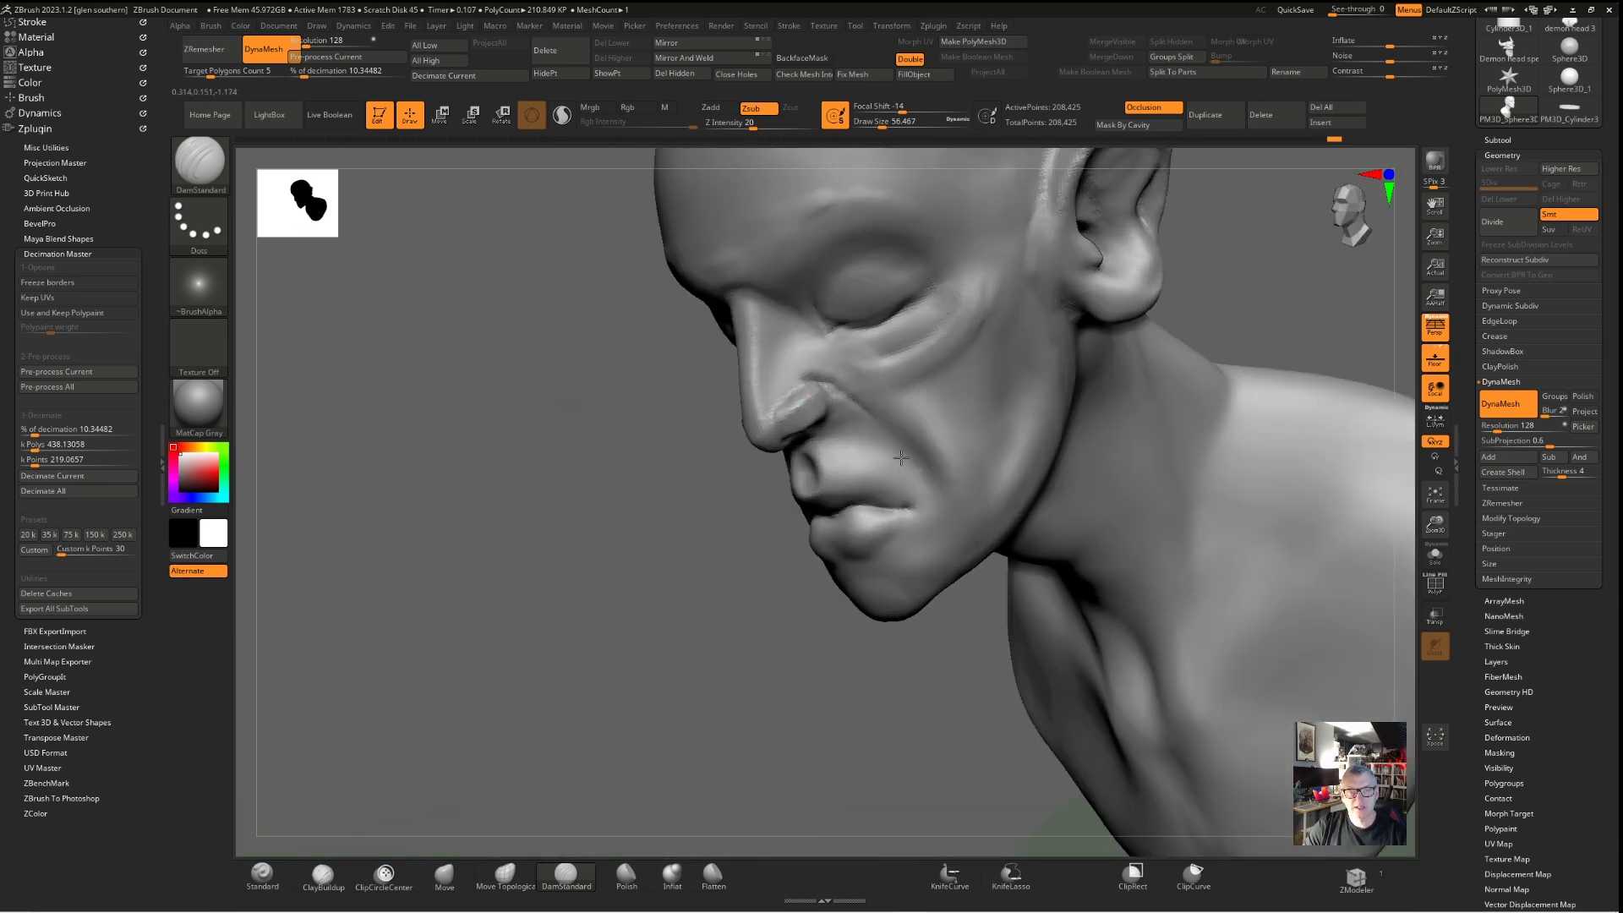
{"action": "right_click_drag", "start_coordinate": [905, 442], "coordinate": [753, 366]}
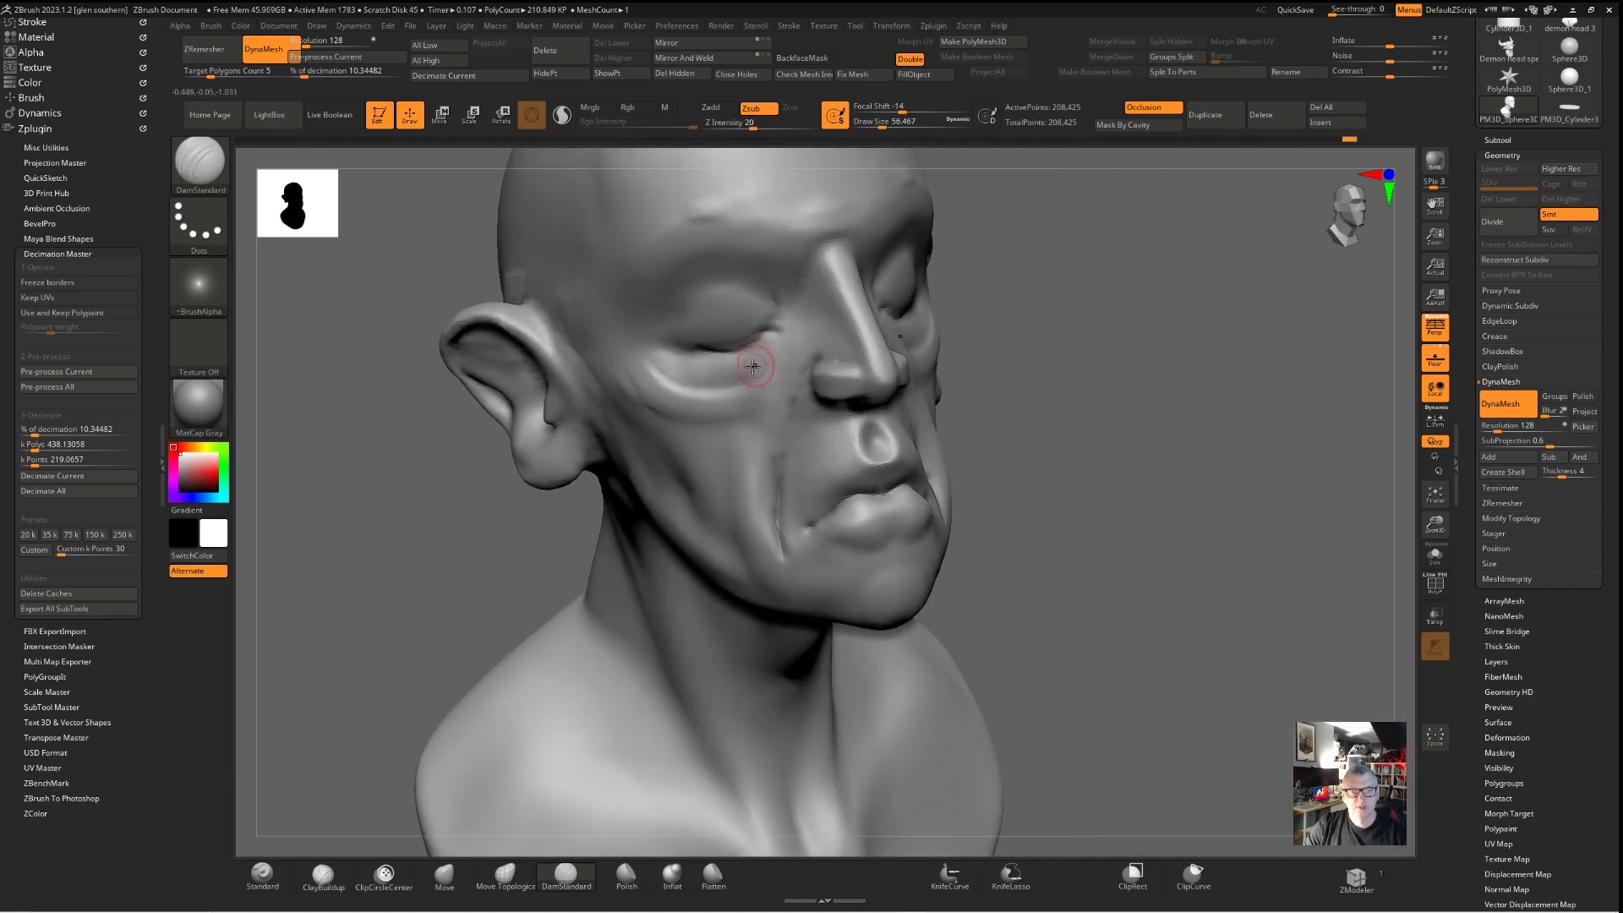
{"action": "right_click_drag", "start_coordinate": [684, 282], "coordinate": [848, 435]}
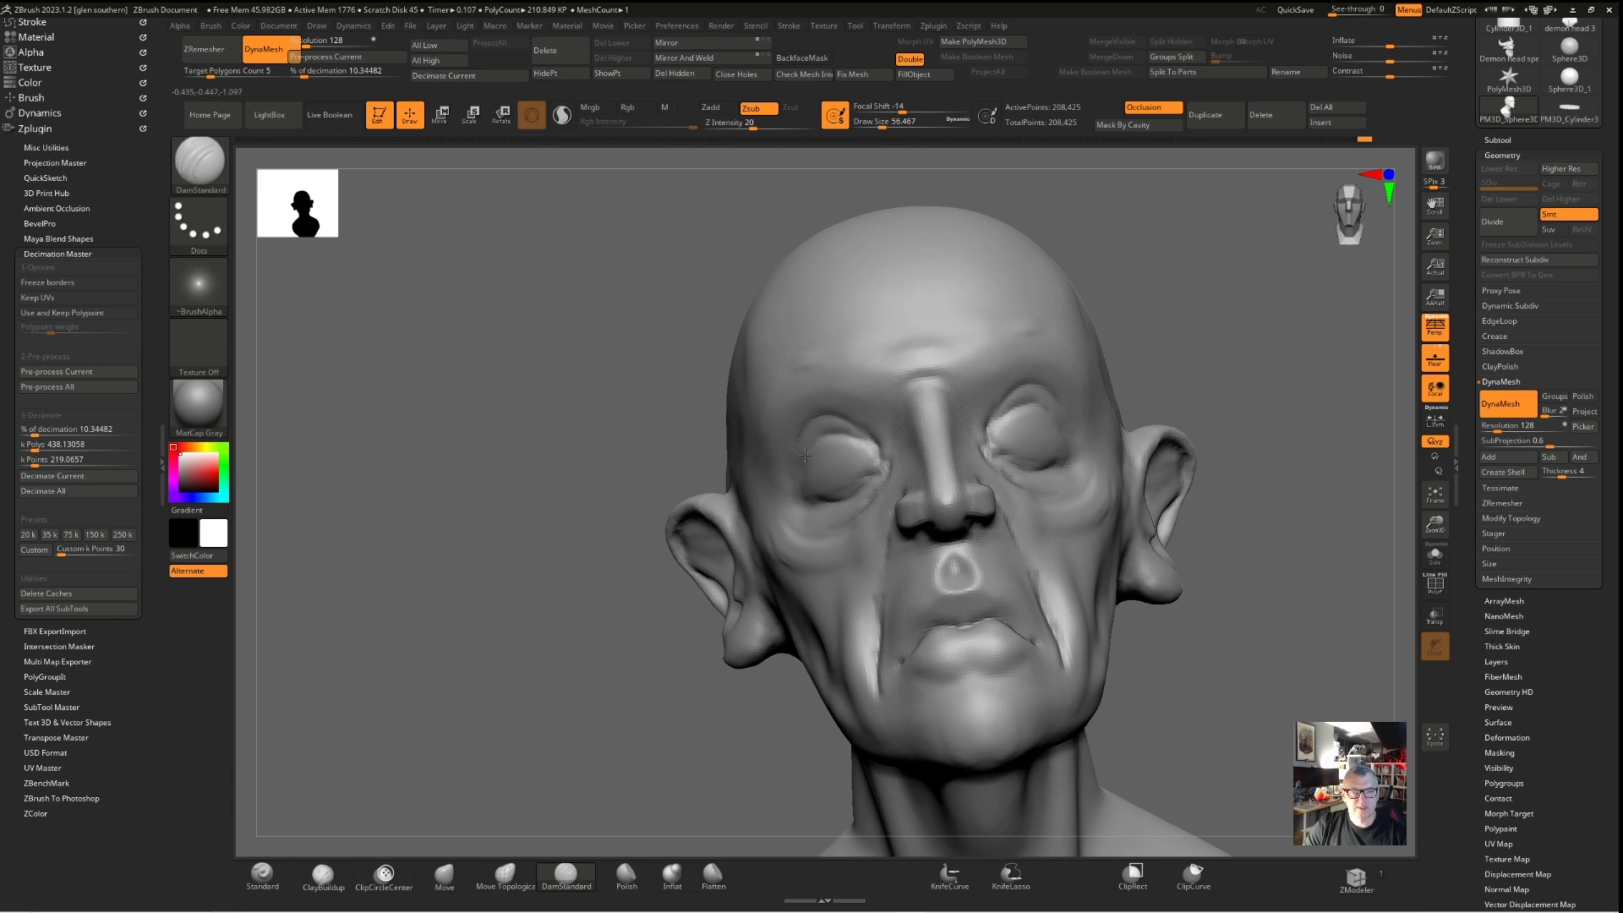
Carve crow's-feet creases at the outer eye corners with DamStandard at a draw size of about 56, and smooth them
{"action": "right_click_drag", "start_coordinate": [717, 421], "coordinate": [864, 417]}
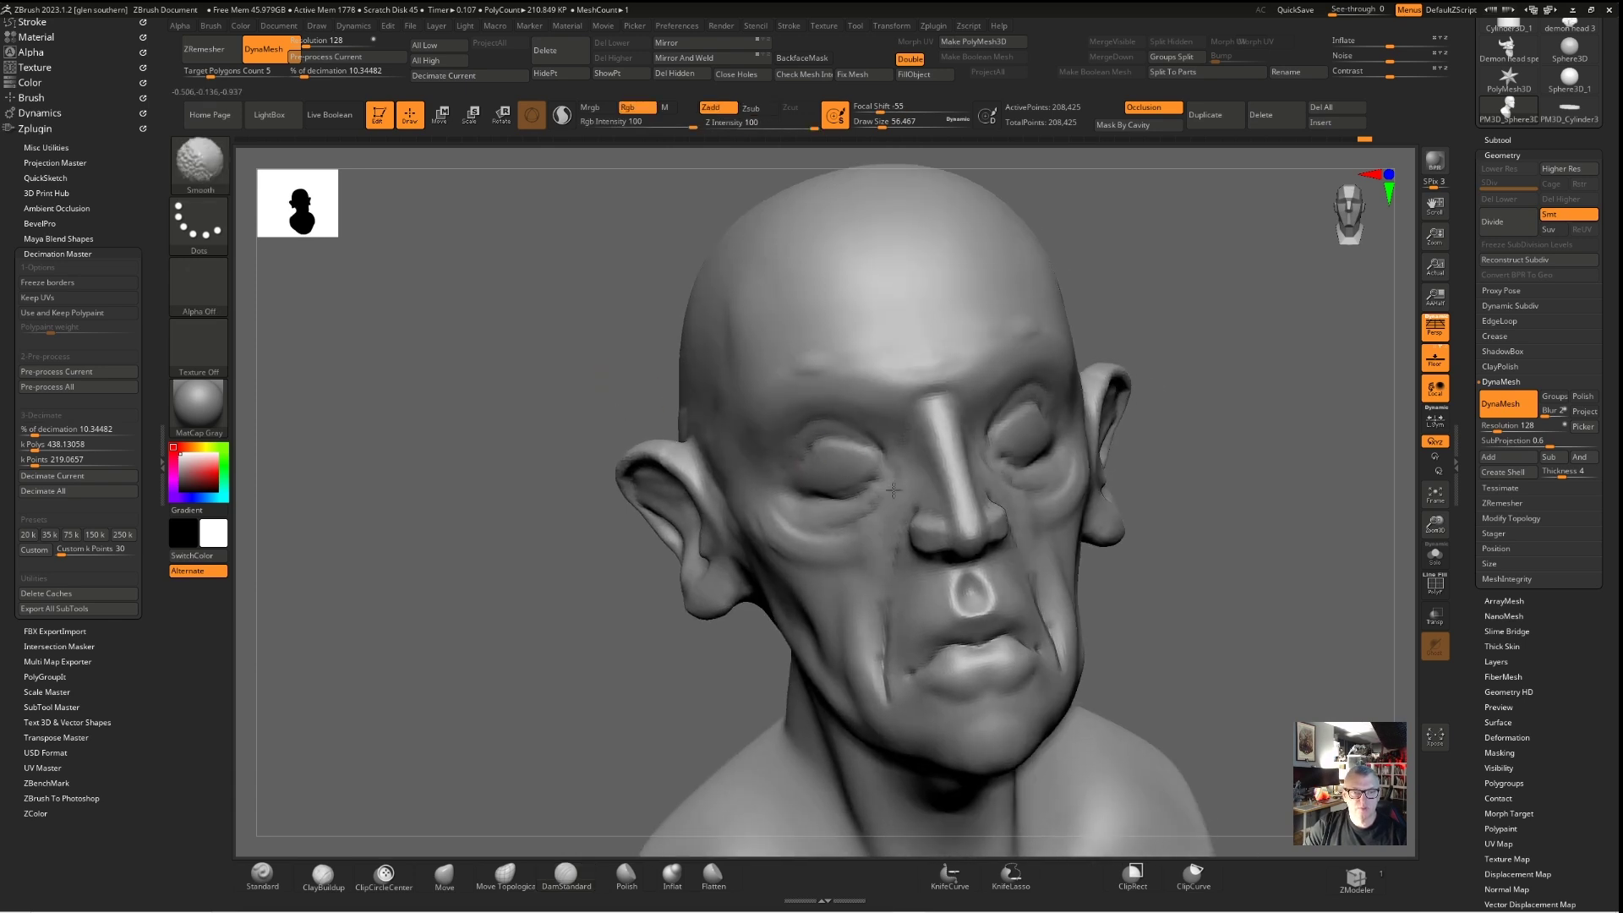
{"action": "left_click_drag", "start_coordinate": [828, 528], "coordinate": [686, 409]}
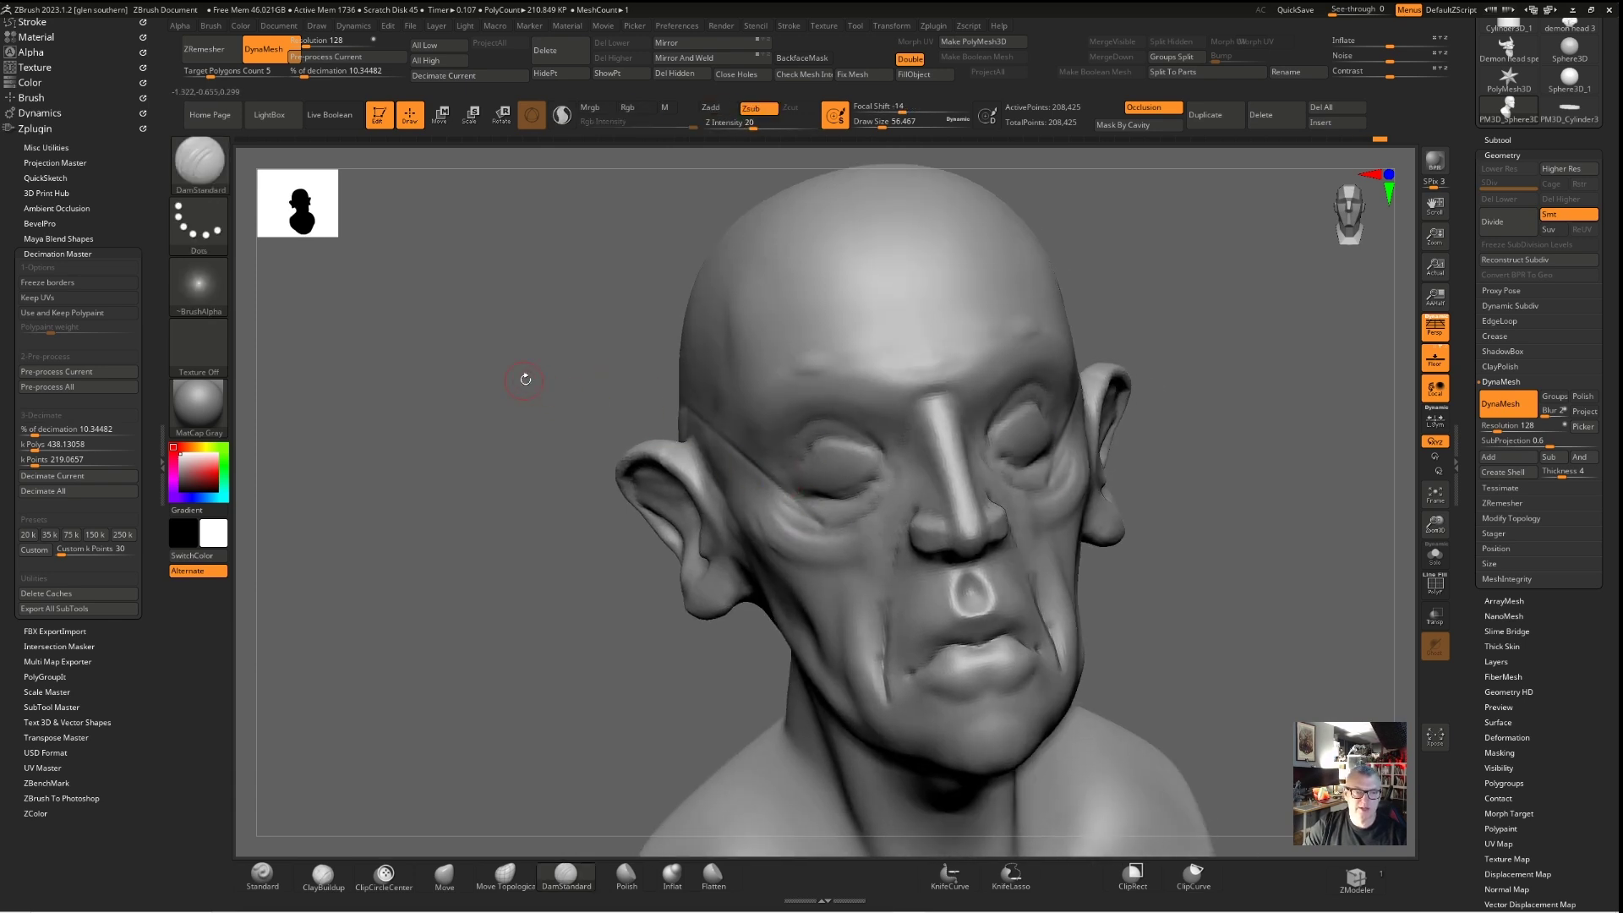
{"action": "right_click_drag", "start_coordinate": [525, 379], "coordinate": [786, 441]}
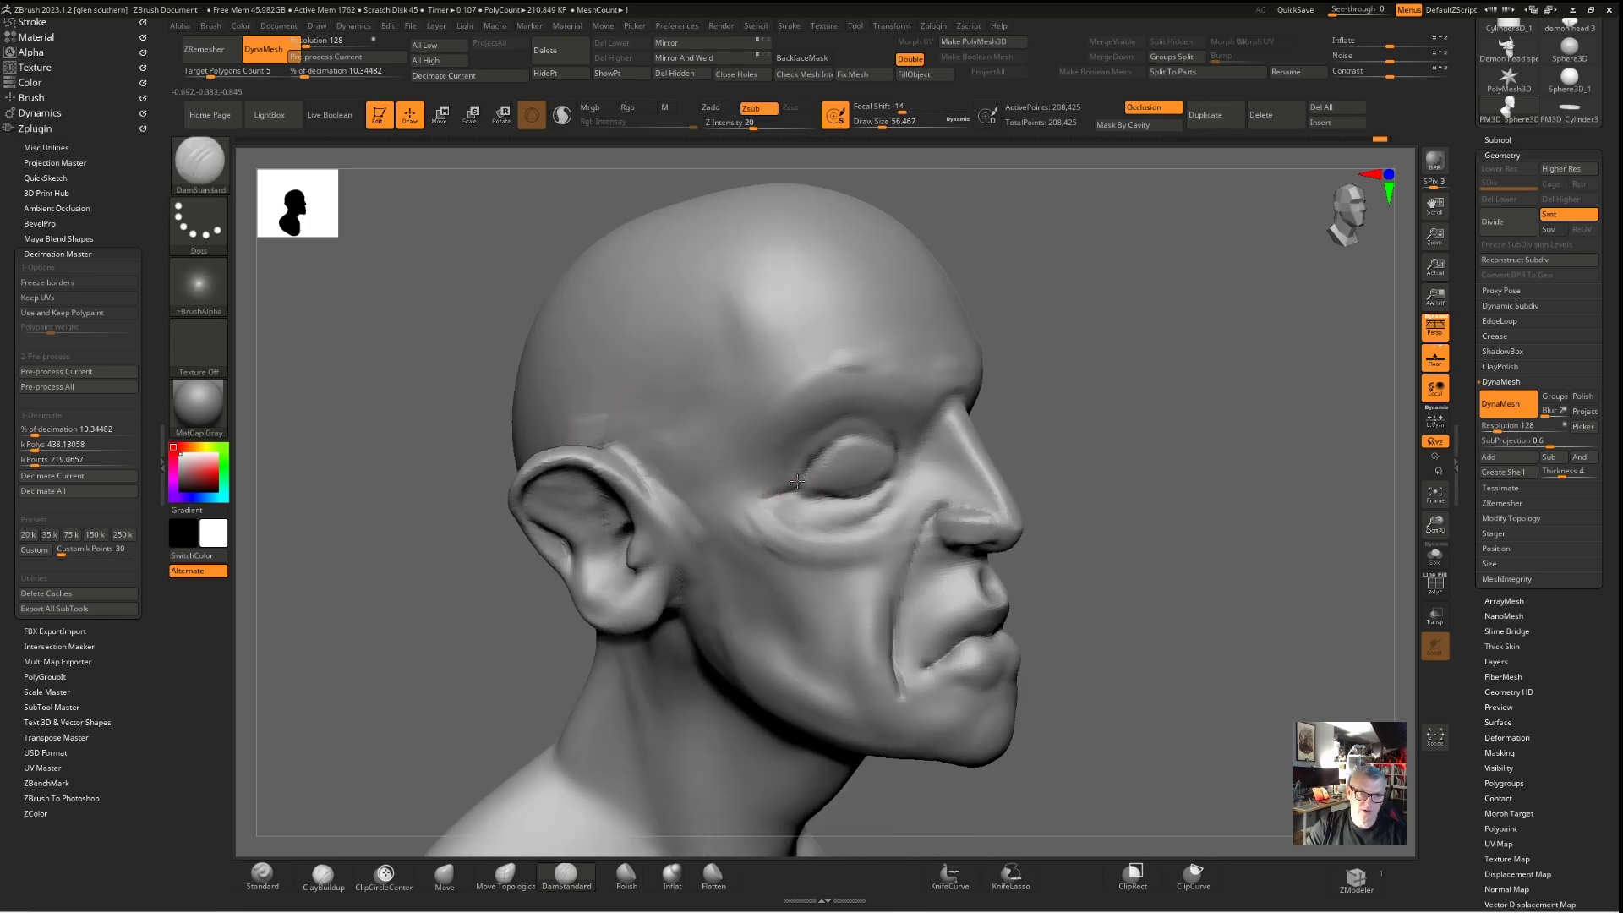
{"action": "right_click_drag", "start_coordinate": [630, 488], "coordinate": [758, 558]}
{"action": "right_click_drag", "start_coordinate": [1110, 537], "coordinate": [811, 498]}
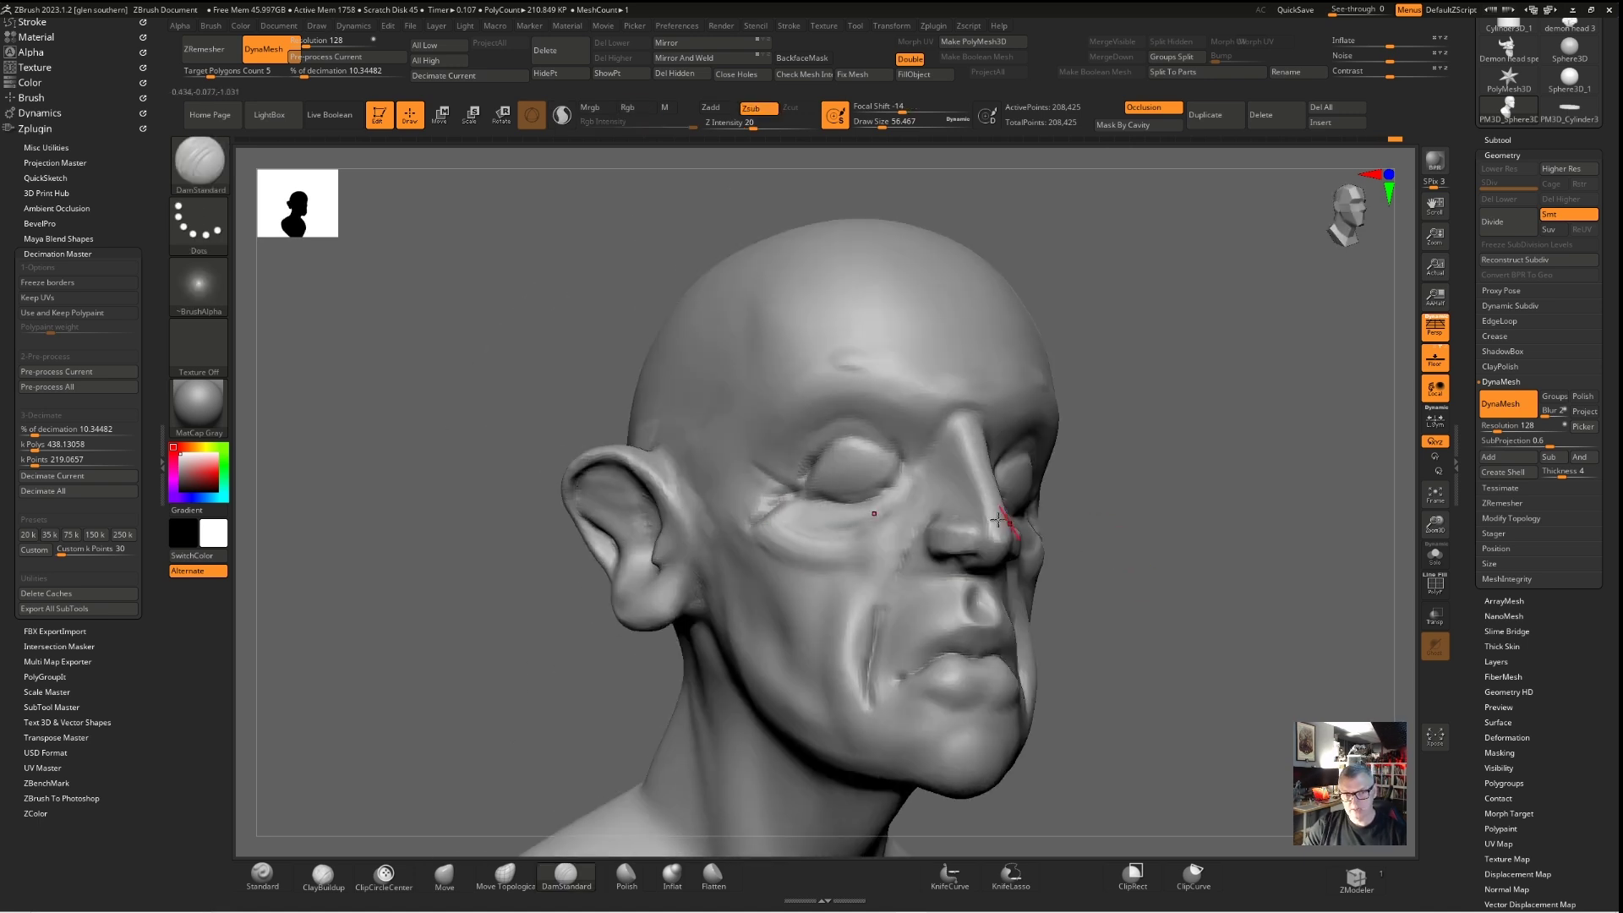
{"action": "key", "text": "shift"}
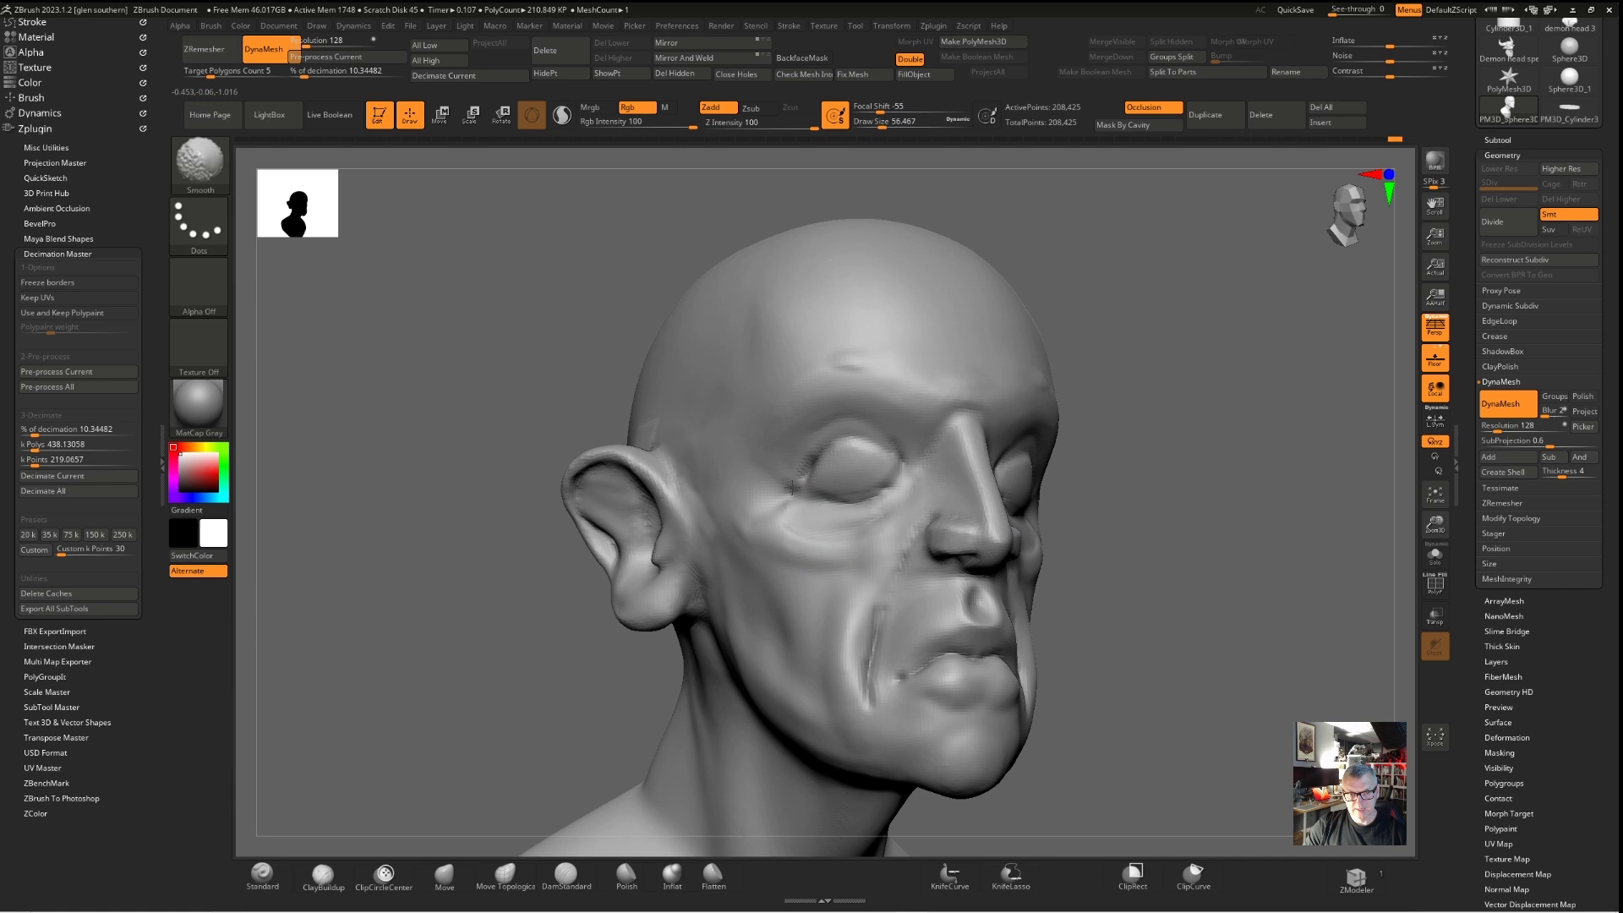
Reshape the eyelids and eye shape with the Move brush at a draw size of about 158
{"action": "left_click", "coordinate": [452, 874]}
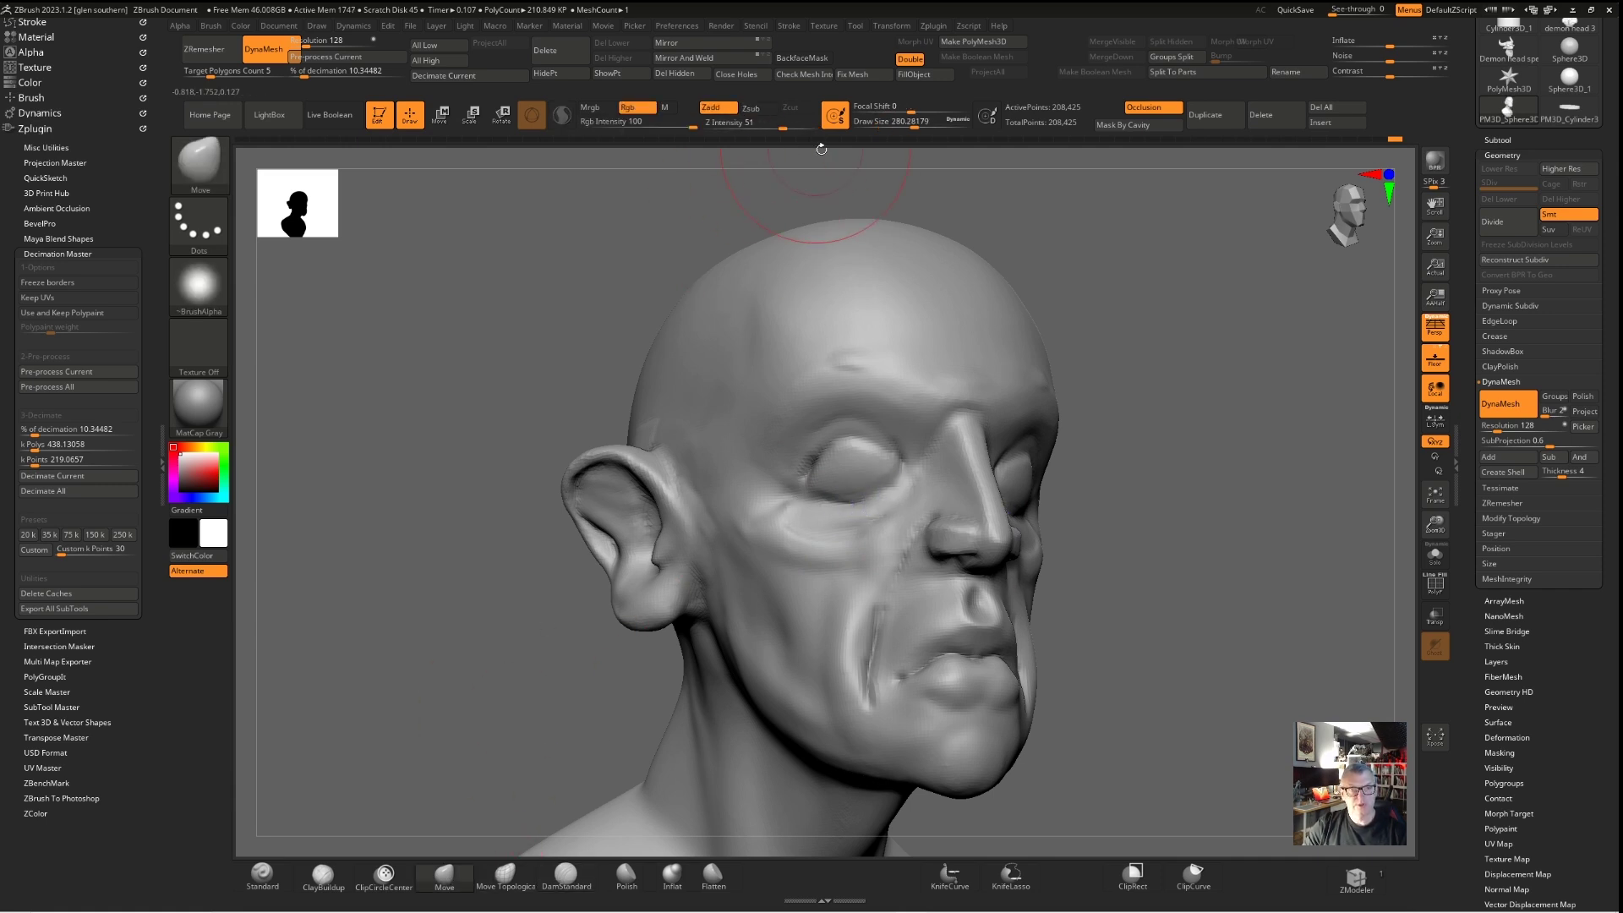
{"action": "right_click_drag", "start_coordinate": [1007, 254], "coordinate": [834, 380]}
{"action": "left_click_drag", "start_coordinate": [896, 481], "coordinate": [908, 485]}
{"action": "left_click", "coordinate": [903, 109]}
{"action": "left_click", "coordinate": [900, 123]}
{"action": "mouse_move", "coordinate": [668, 339]}
{"action": "left_mouse_down"}
{"action": "mouse_move", "coordinate": [645, 344]}
{"action": "mouse_move", "coordinate": [663, 373]}
{"action": "mouse_move", "coordinate": [670, 354]}
{"action": "left_mouse_up"}
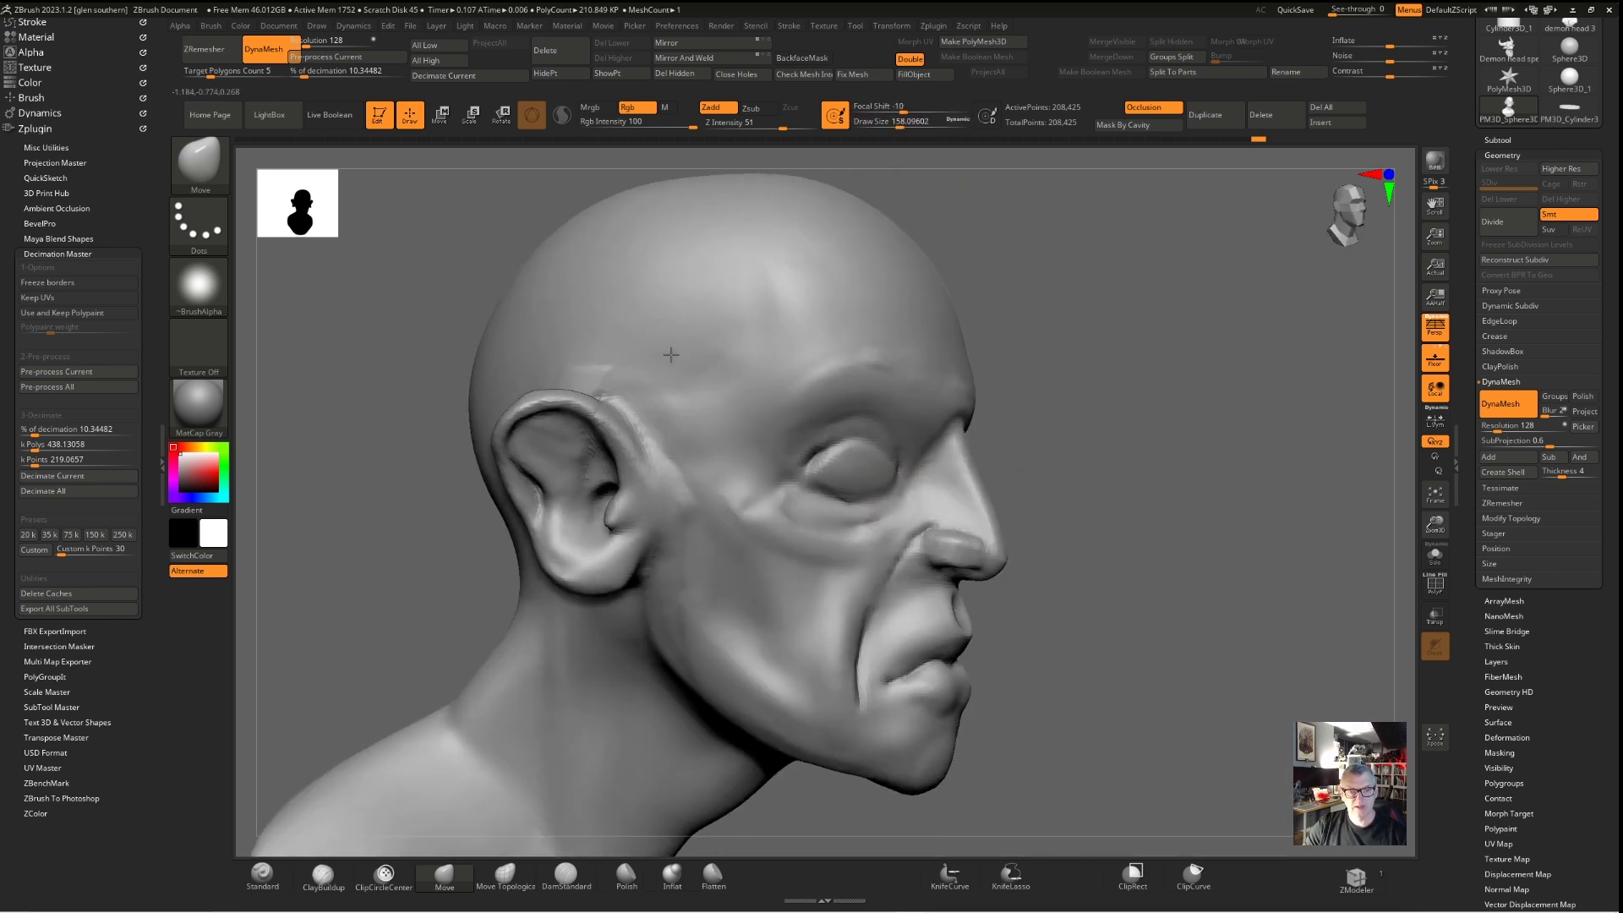
{"action": "right_click_drag", "start_coordinate": [670, 355], "coordinate": [837, 469]}
{"action": "left_click_drag", "start_coordinate": [832, 467], "coordinate": [835, 462]}
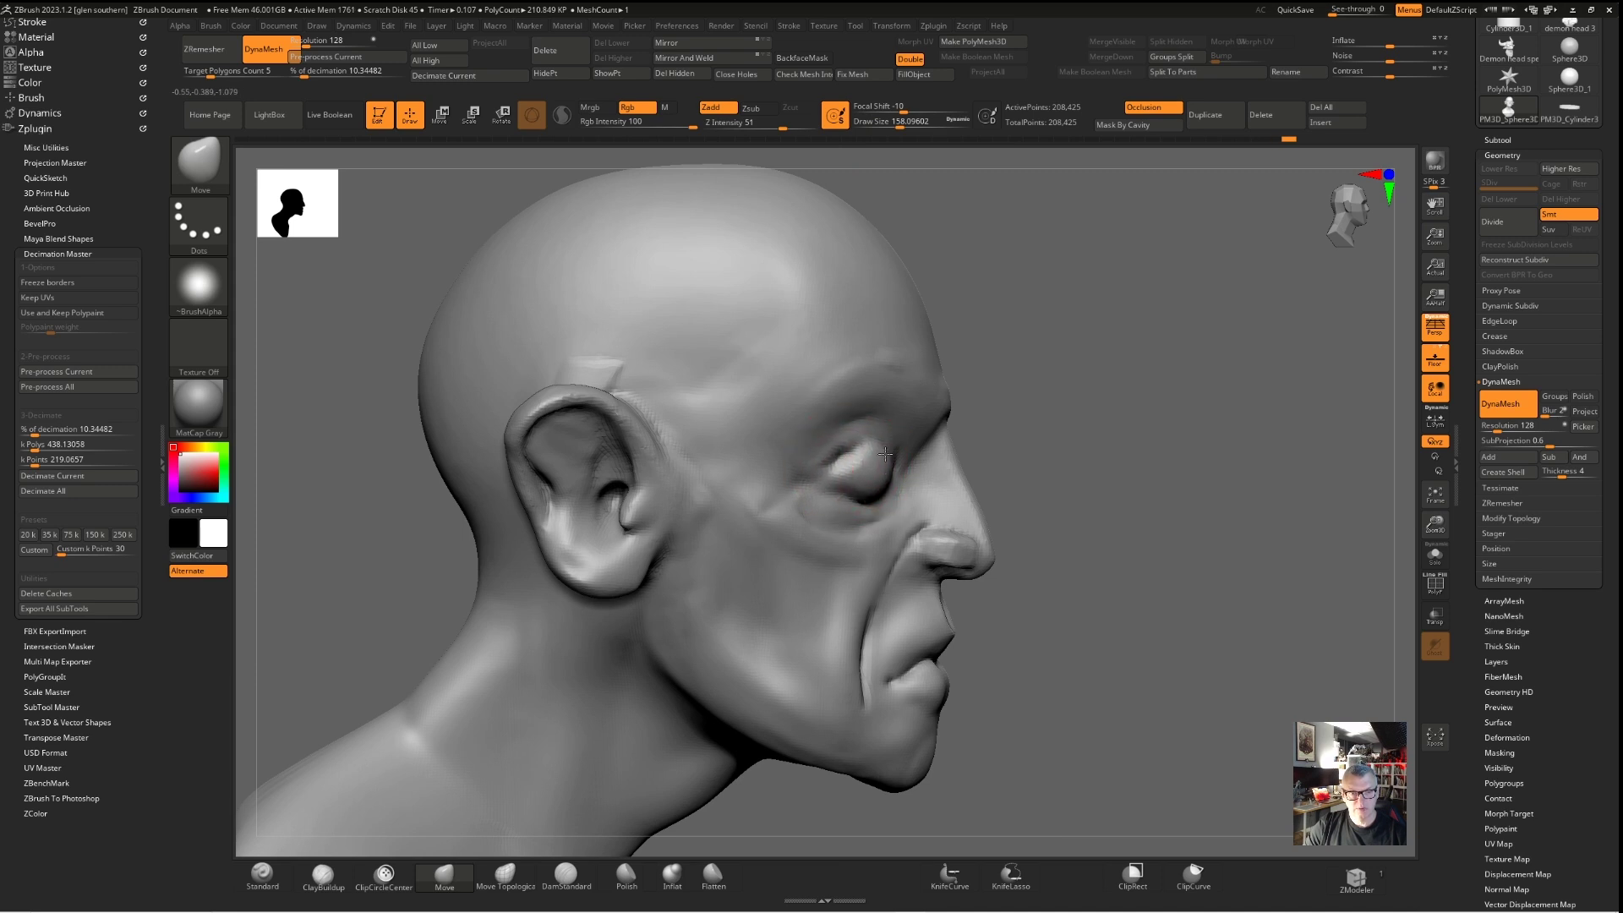
Refine the bulging eyelids and surrounding face with the Move brush, enlarging it to a draw size of about 299
{"action": "mouse_move", "coordinate": [980, 493]}
{"action": "right_mouse_down"}
{"action": "mouse_move", "coordinate": [900, 482]}
{"action": "mouse_move", "coordinate": [904, 512]}
{"action": "mouse_move", "coordinate": [906, 494]}
{"action": "right_mouse_up"}
{"action": "left_click_drag", "start_coordinate": [909, 486], "coordinate": [924, 538]}
{"action": "left_click_drag", "start_coordinate": [910, 473], "coordinate": [942, 403]}
{"action": "mouse_move", "coordinate": [962, 448]}
{"action": "left_mouse_down"}
{"action": "mouse_move", "coordinate": [957, 627]}
{"action": "mouse_move", "coordinate": [989, 622]}
{"action": "left_mouse_up"}
{"action": "mouse_move", "coordinate": [1077, 484]}
{"action": "left_mouse_down"}
{"action": "mouse_move", "coordinate": [1041, 469]}
{"action": "mouse_move", "coordinate": [1069, 467]}
{"action": "left_mouse_up"}
{"action": "left_click_drag", "start_coordinate": [1170, 437], "coordinate": [1204, 436]}
{"action": "mouse_move", "coordinate": [1163, 479]}
{"action": "right_mouse_down", "text": "ctrl"}
{"action": "mouse_move", "coordinate": [1014, 457]}
{"action": "mouse_move", "coordinate": [984, 541]}
{"action": "mouse_move", "coordinate": [1037, 626]}
{"action": "right_mouse_up", "text": "ctrl"}
{"action": "mouse_move", "coordinate": [1073, 648]}
{"action": "left_mouse_down"}
{"action": "mouse_move", "coordinate": [1038, 648]}
{"action": "mouse_move", "coordinate": [1046, 529]}
{"action": "mouse_move", "coordinate": [1007, 594]}
{"action": "left_mouse_up"}
{"action": "right_click_drag", "start_coordinate": [1135, 541], "coordinate": [1177, 541]}
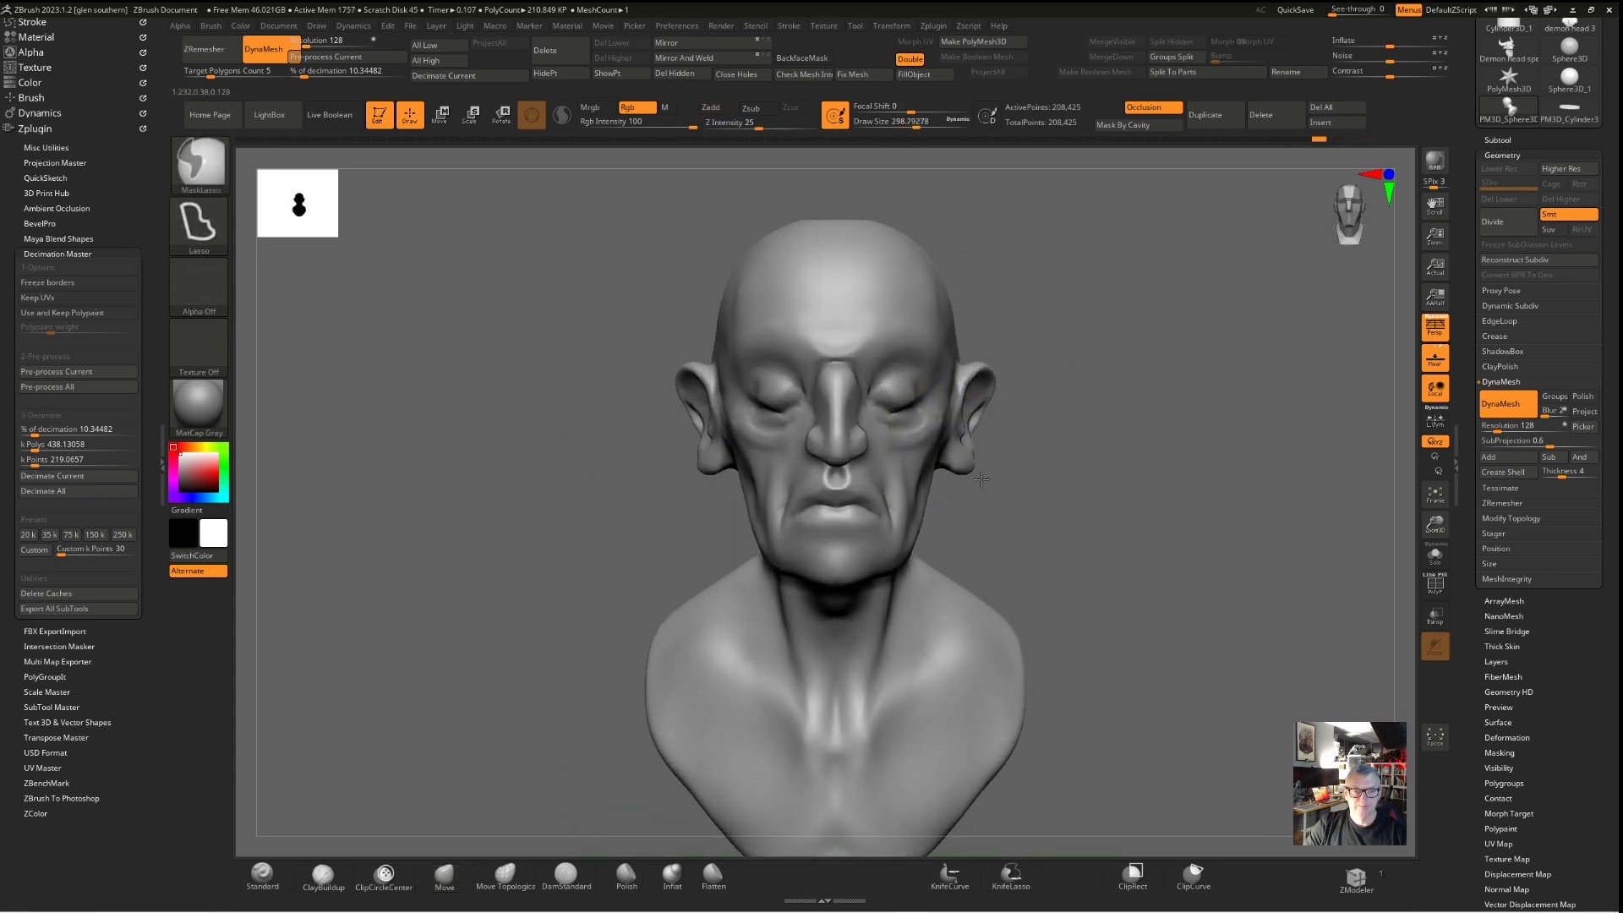
Remesh the bust with DynaMesh at a resolution of 256, showing the wireframe meanwhile
{"action": "right_click_drag", "start_coordinate": [982, 479], "coordinate": [1061, 409], "text": "ctrl"}
{"action": "key", "text": "shift+f"}
{"action": "mouse_move", "coordinate": [622, 470]}
{"action": "right_mouse_down", "text": "alt"}
{"action": "mouse_move", "coordinate": [673, 421]}
{"action": "mouse_move", "coordinate": [705, 438]}
{"action": "mouse_move", "coordinate": [661, 448]}
{"action": "right_mouse_up", "text": "alt"}
{"action": "right_click_drag", "start_coordinate": [661, 448], "coordinate": [833, 469], "text": "ctrl"}
{"action": "right_click_drag", "start_coordinate": [1183, 456], "coordinate": [1298, 404]}
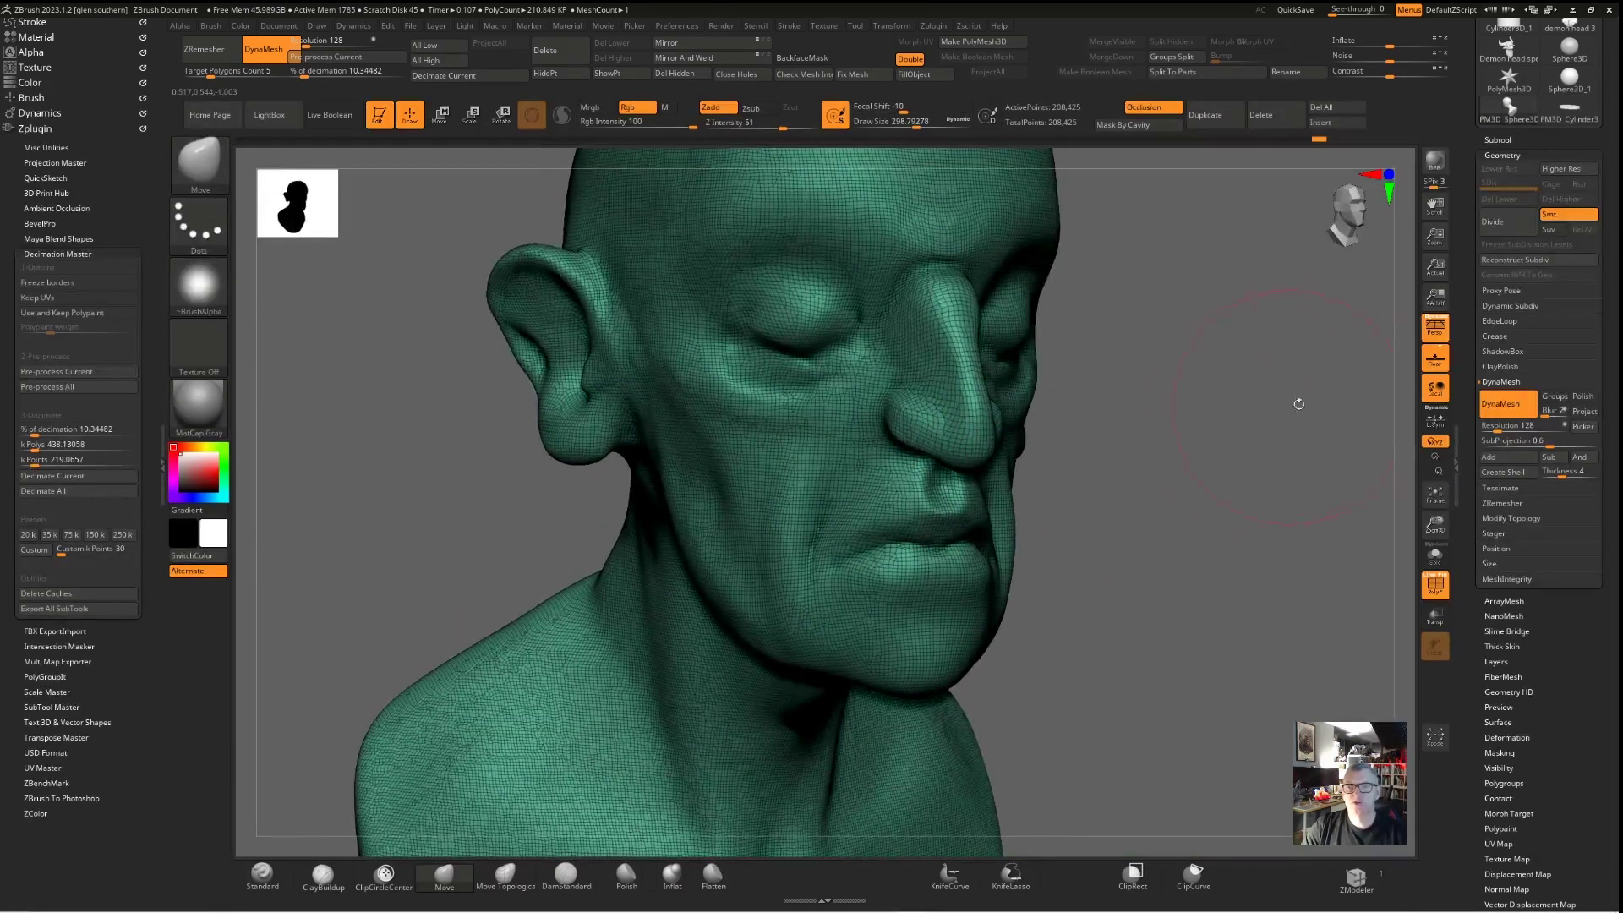
{"action": "left_click", "coordinate": [1501, 425]}
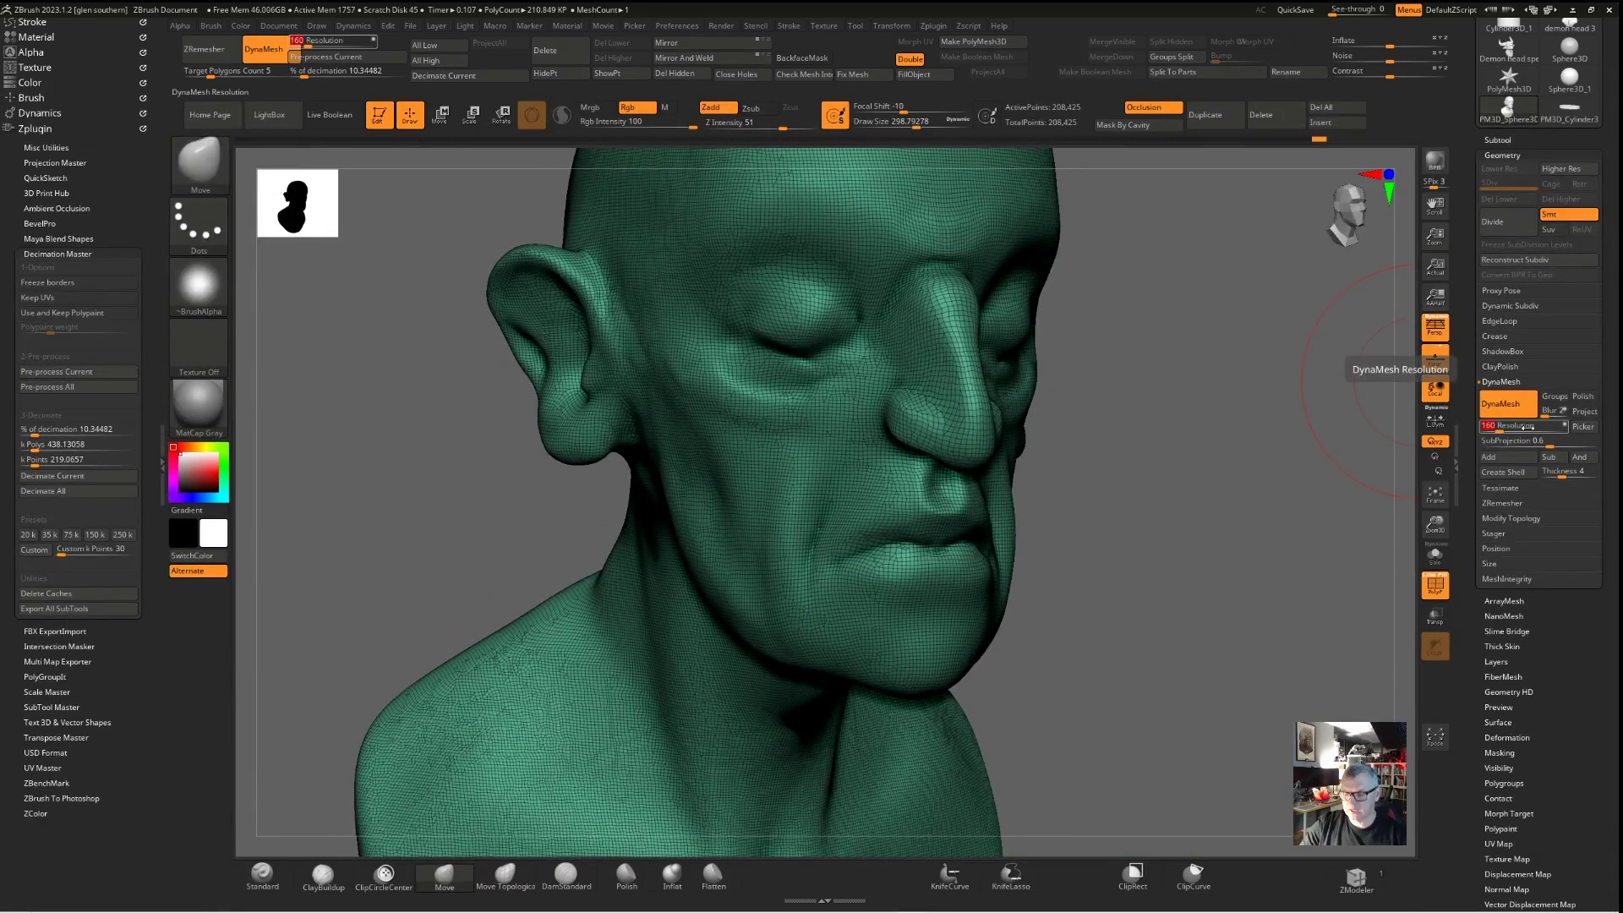
{"action": "type", "text": "256"}
{"action": "key", "text": "Return"}
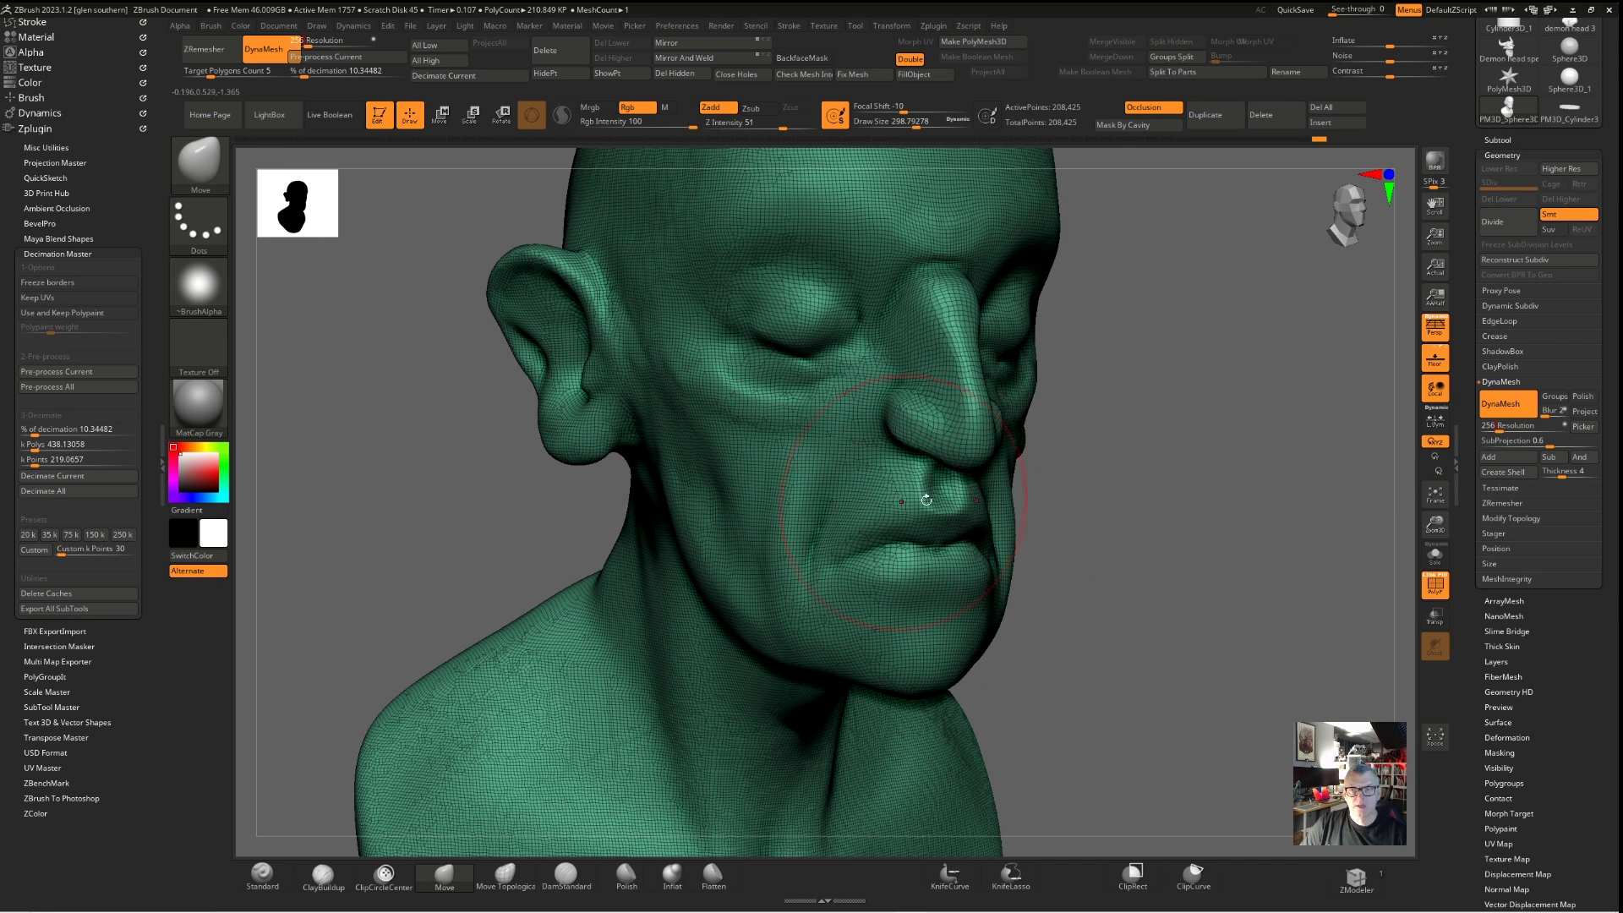
{"action": "left_click_drag", "start_coordinate": [1122, 592], "coordinate": [1128, 499], "text": "ctrl"}
{"action": "key", "text": "shift+f"}
{"action": "right_click_drag", "start_coordinate": [912, 498], "coordinate": [507, 448], "text": "ctrl"}
{"action": "right_click_drag", "start_coordinate": [676, 448], "coordinate": [642, 455], "text": "ctrl"}
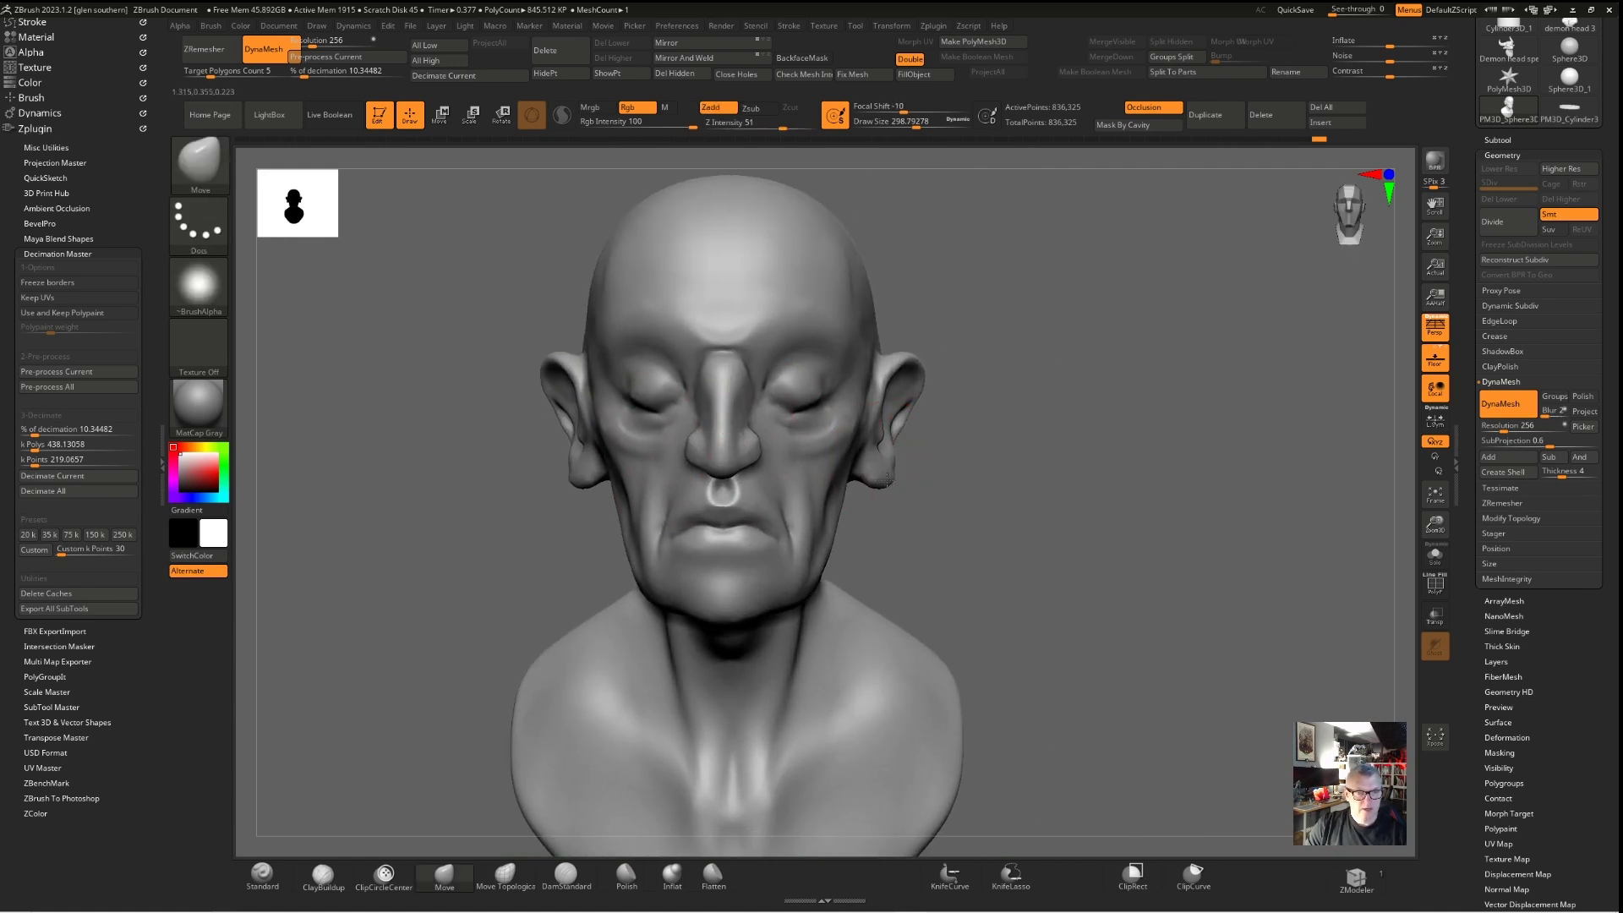
Turn off DynaMesh for the bust and examine the dense wireframe on the full bust
{"action": "right_click_drag", "start_coordinate": [815, 518], "coordinate": [497, 430], "text": "ctrl"}
{"action": "right_click_drag", "start_coordinate": [497, 429], "coordinate": [852, 453], "text": "alt"}
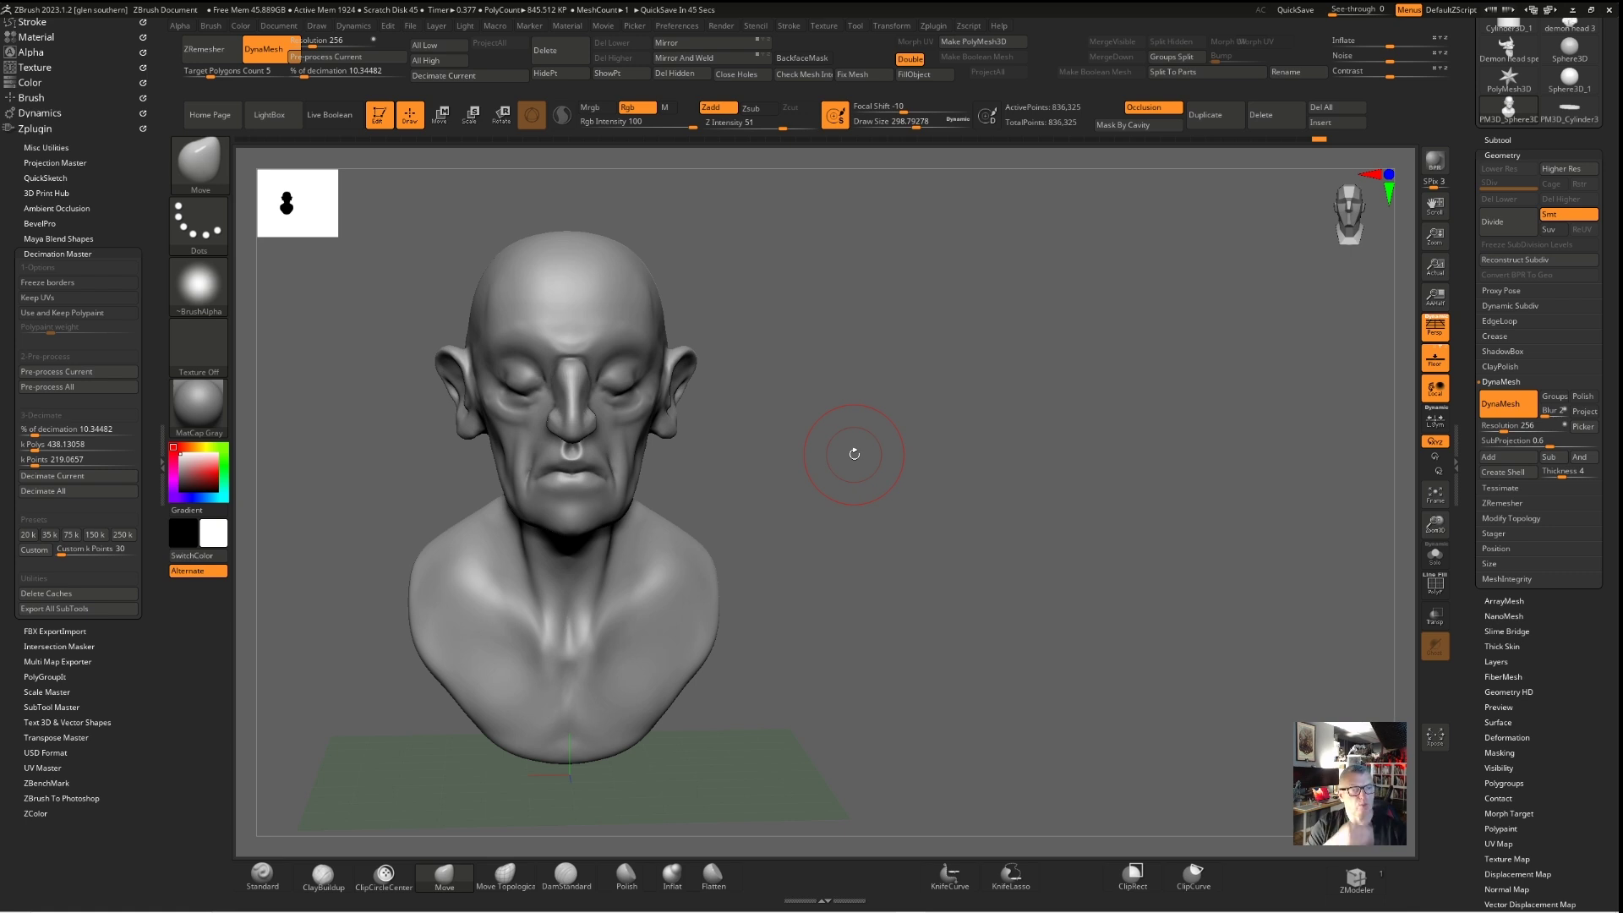
{"action": "left_click", "coordinate": [275, 59]}
{"action": "mouse_move", "coordinate": [896, 363]}
{"action": "right_mouse_down", "text": "ctrl"}
{"action": "mouse_move", "coordinate": [917, 435]}
{"action": "mouse_move", "coordinate": [1094, 496]}
{"action": "right_mouse_up", "text": "ctrl"}
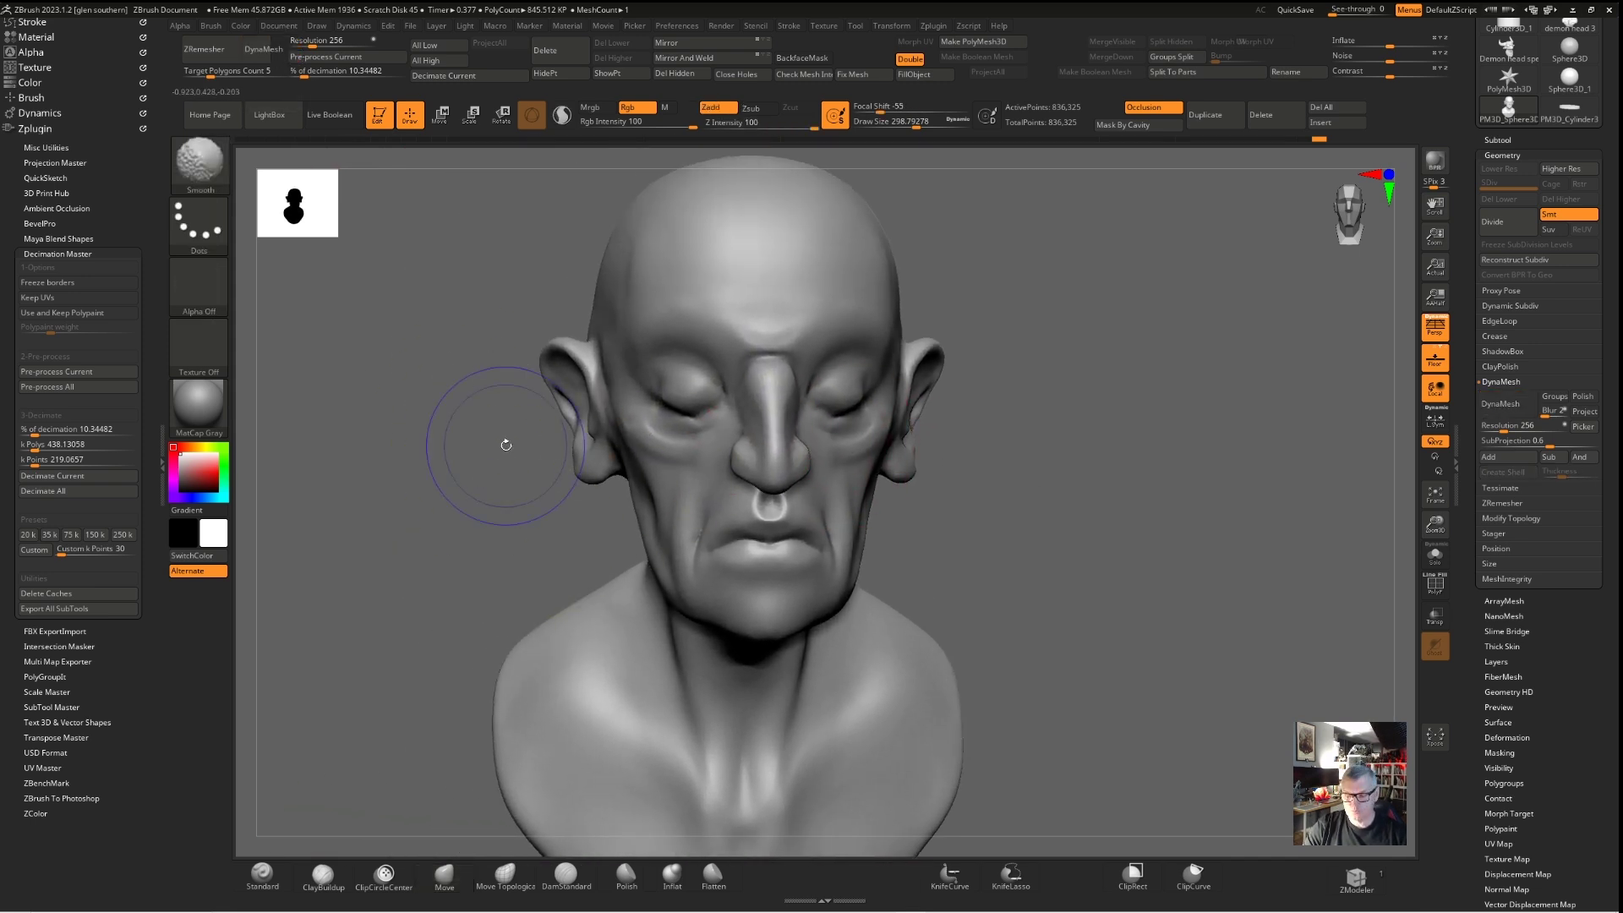
{"action": "key", "text": "shift+f"}
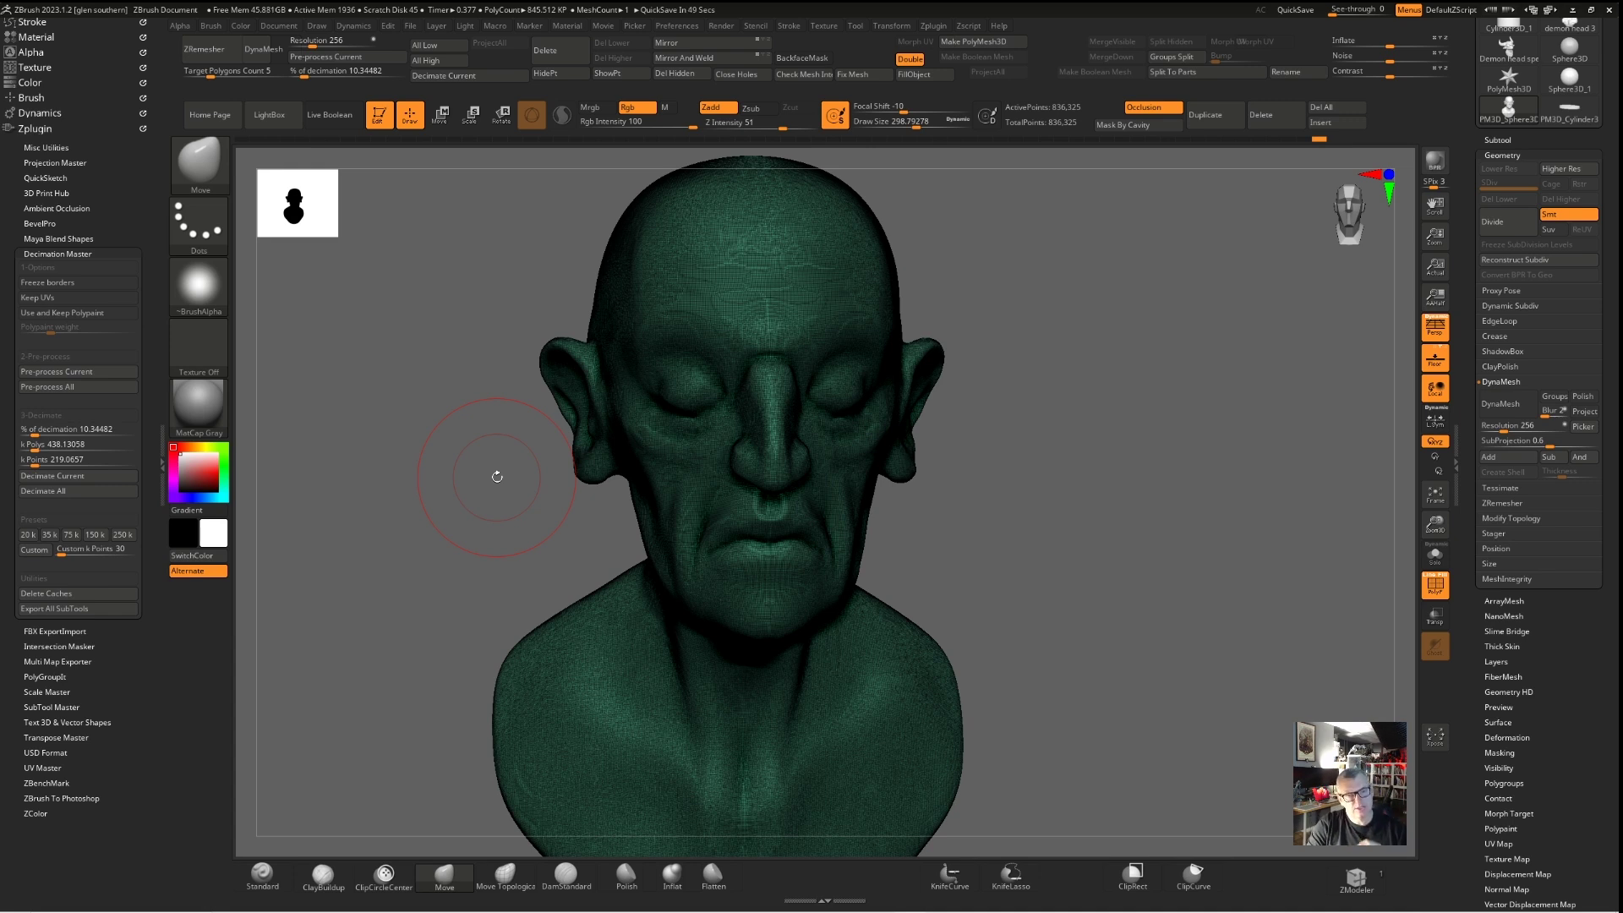
{"action": "key", "text": "shift+f"}
{"action": "mouse_move", "coordinate": [695, 470]}
{"action": "right_mouse_down", "text": "ctrl"}
{"action": "mouse_move", "coordinate": [683, 430]}
{"action": "mouse_move", "coordinate": [675, 439]}
{"action": "mouse_move", "coordinate": [716, 427]}
{"action": "mouse_move", "coordinate": [525, 428]}
{"action": "right_mouse_up", "text": "ctrl"}
{"action": "right_click_drag", "start_coordinate": [667, 426], "coordinate": [693, 463], "text": "ctrl"}
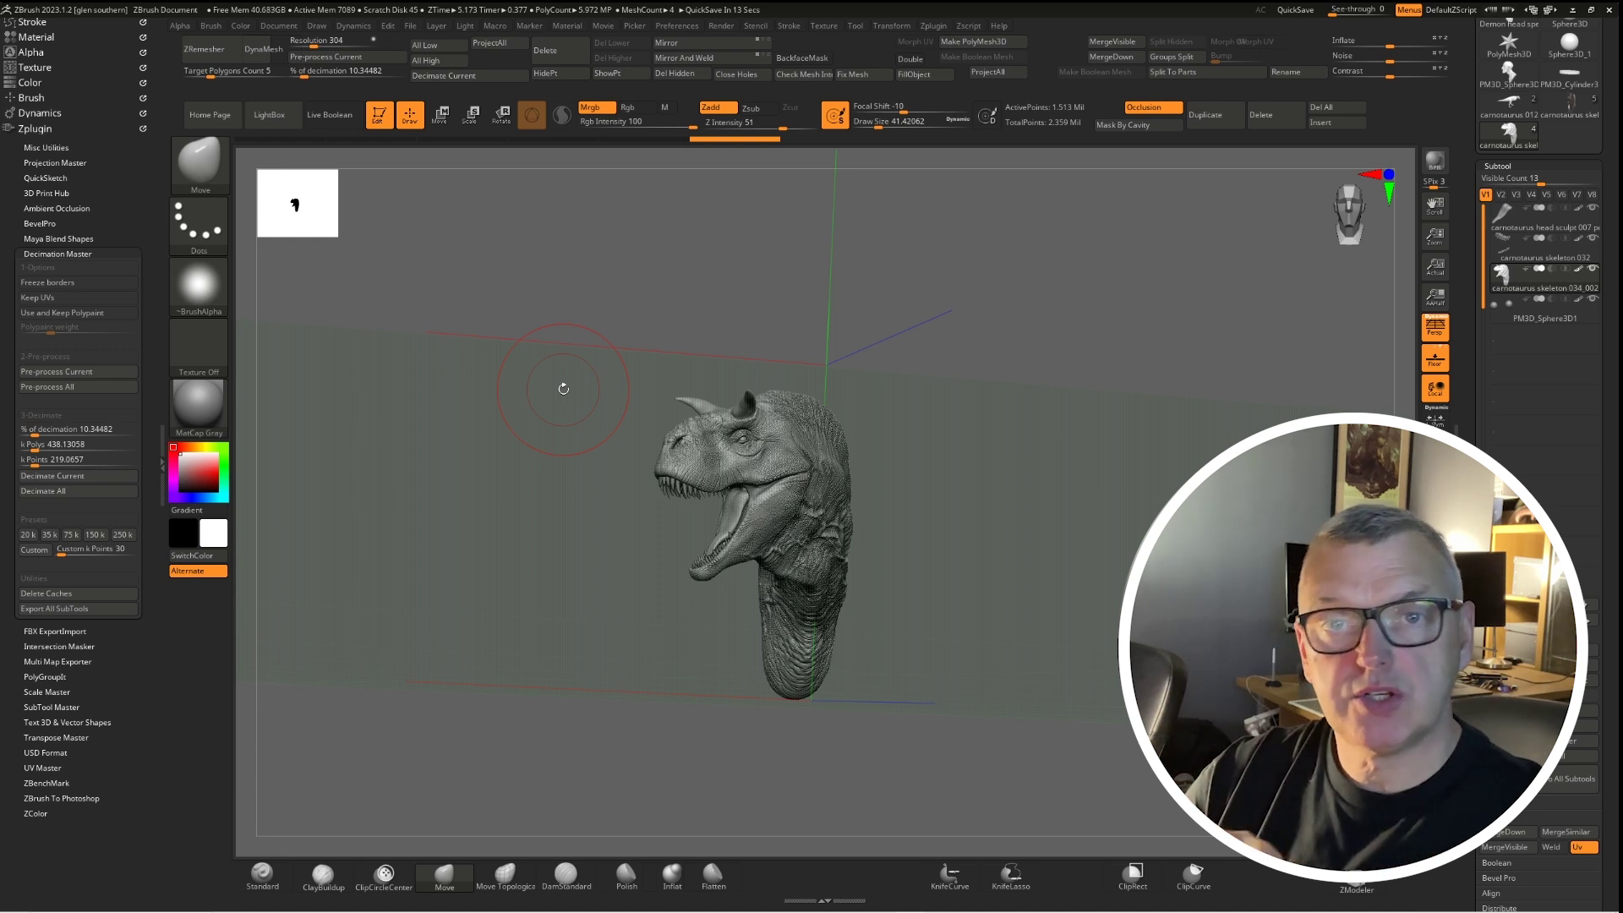
Hide the floor grid on the carnotaurus head and leave a canvas snapshot of its open-mouthed front view
{"action": "left_click_drag", "start_coordinate": [427, 442], "coordinate": [1169, 281]}
{"action": "left_click", "coordinate": [1435, 359]}
{"action": "mouse_move", "coordinate": [639, 523]}
{"action": "right_mouse_down", "text": "ctrl"}
{"action": "mouse_move", "coordinate": [710, 503]}
{"action": "mouse_move", "coordinate": [771, 514]}
{"action": "right_mouse_up", "text": "ctrl"}
{"action": "mouse_move", "coordinate": [980, 482]}
{"action": "right_mouse_down"}
{"action": "mouse_move", "coordinate": [664, 419]}
{"action": "mouse_move", "coordinate": [1184, 409]}
{"action": "mouse_move", "coordinate": [1188, 448]}
{"action": "mouse_move", "coordinate": [879, 431]}
{"action": "mouse_move", "coordinate": [1173, 433]}
{"action": "right_mouse_up"}
{"action": "key", "text": "shift+s"}
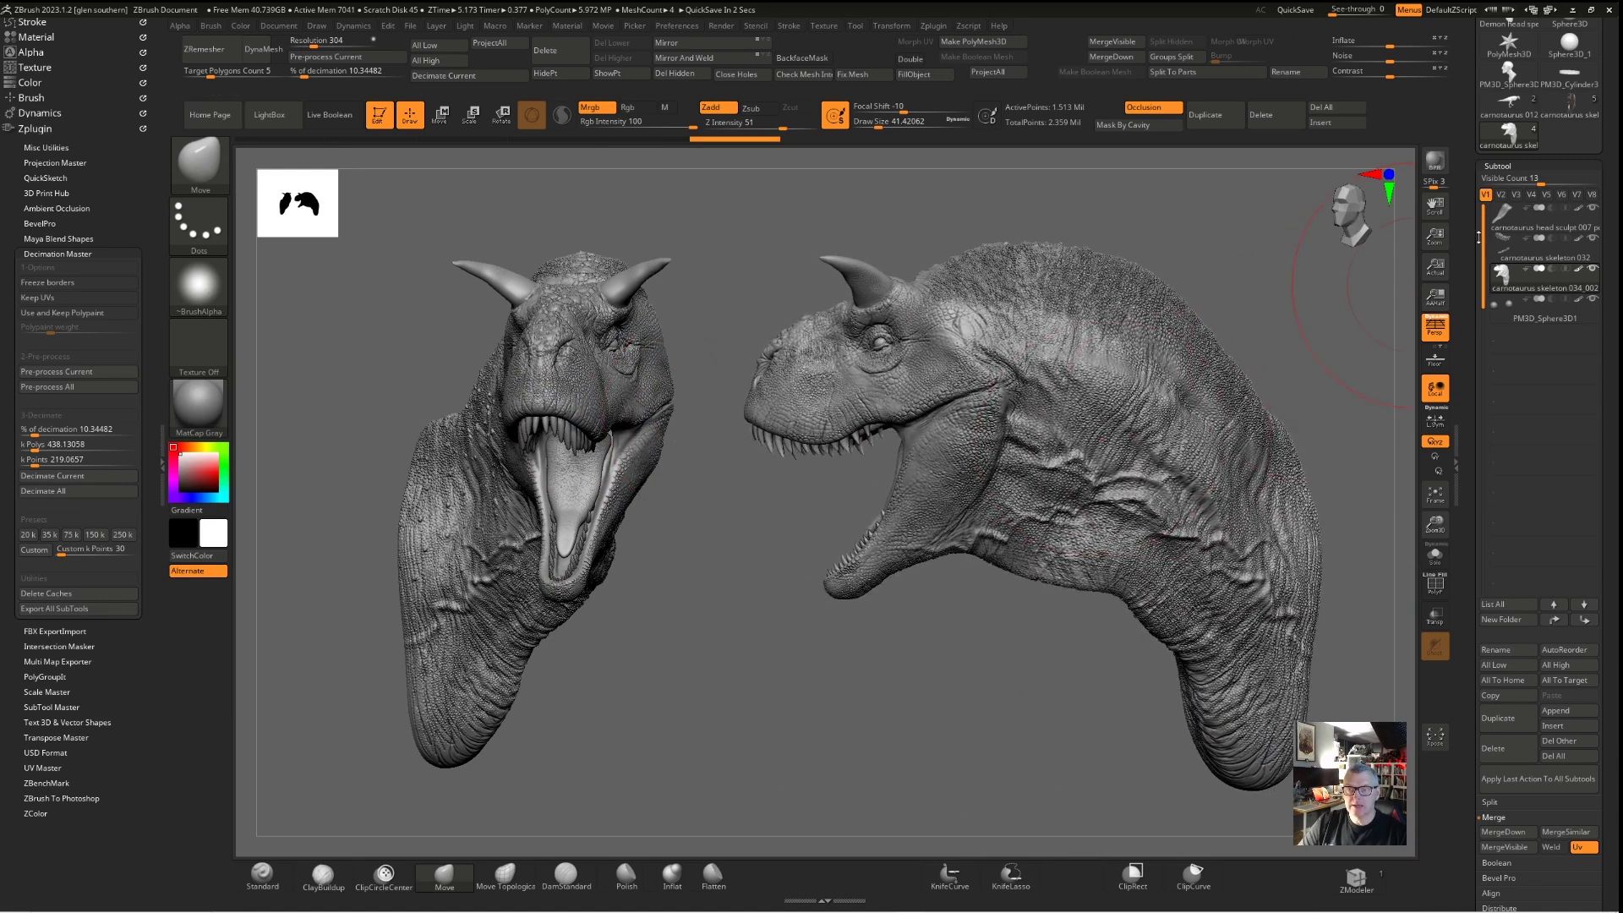
Show the wireframe and examine the carnotaurus head sculpt 007 posed and PM3D_Sphere3D1 subtools
{"action": "left_click", "coordinate": [1520, 254]}
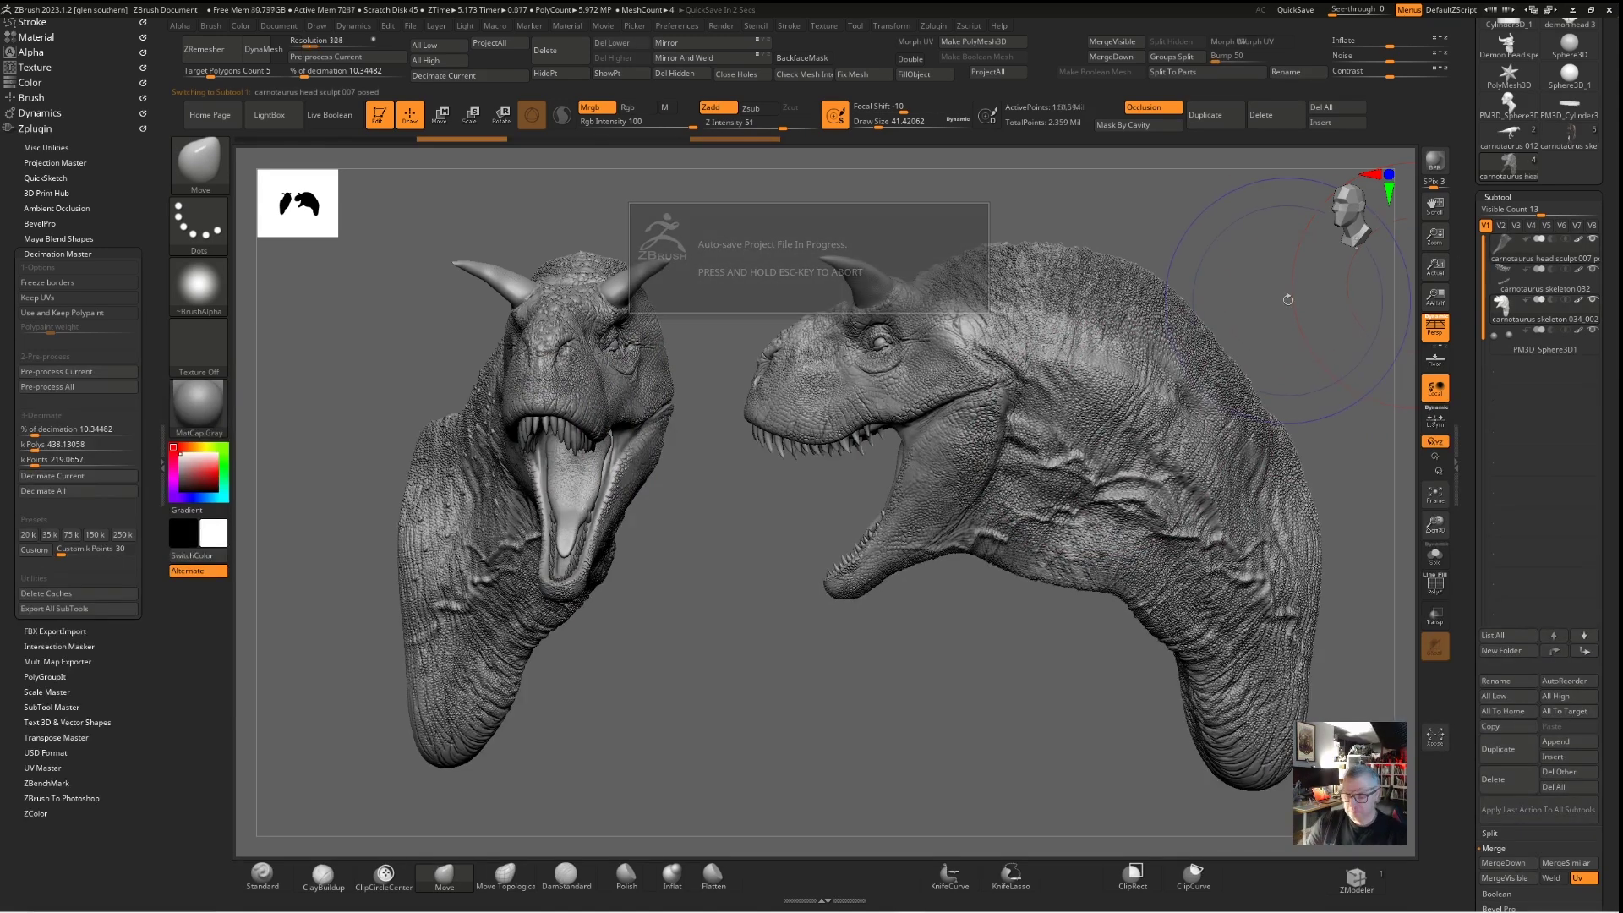
{"action": "key", "text": "shift+f"}
{"action": "mouse_move", "coordinate": [1264, 315]}
{"action": "left_mouse_down"}
{"action": "mouse_move", "coordinate": [1322, 317]}
{"action": "mouse_move", "coordinate": [1300, 351]}
{"action": "left_mouse_up"}
{"action": "left_click", "coordinate": [1521, 289]}
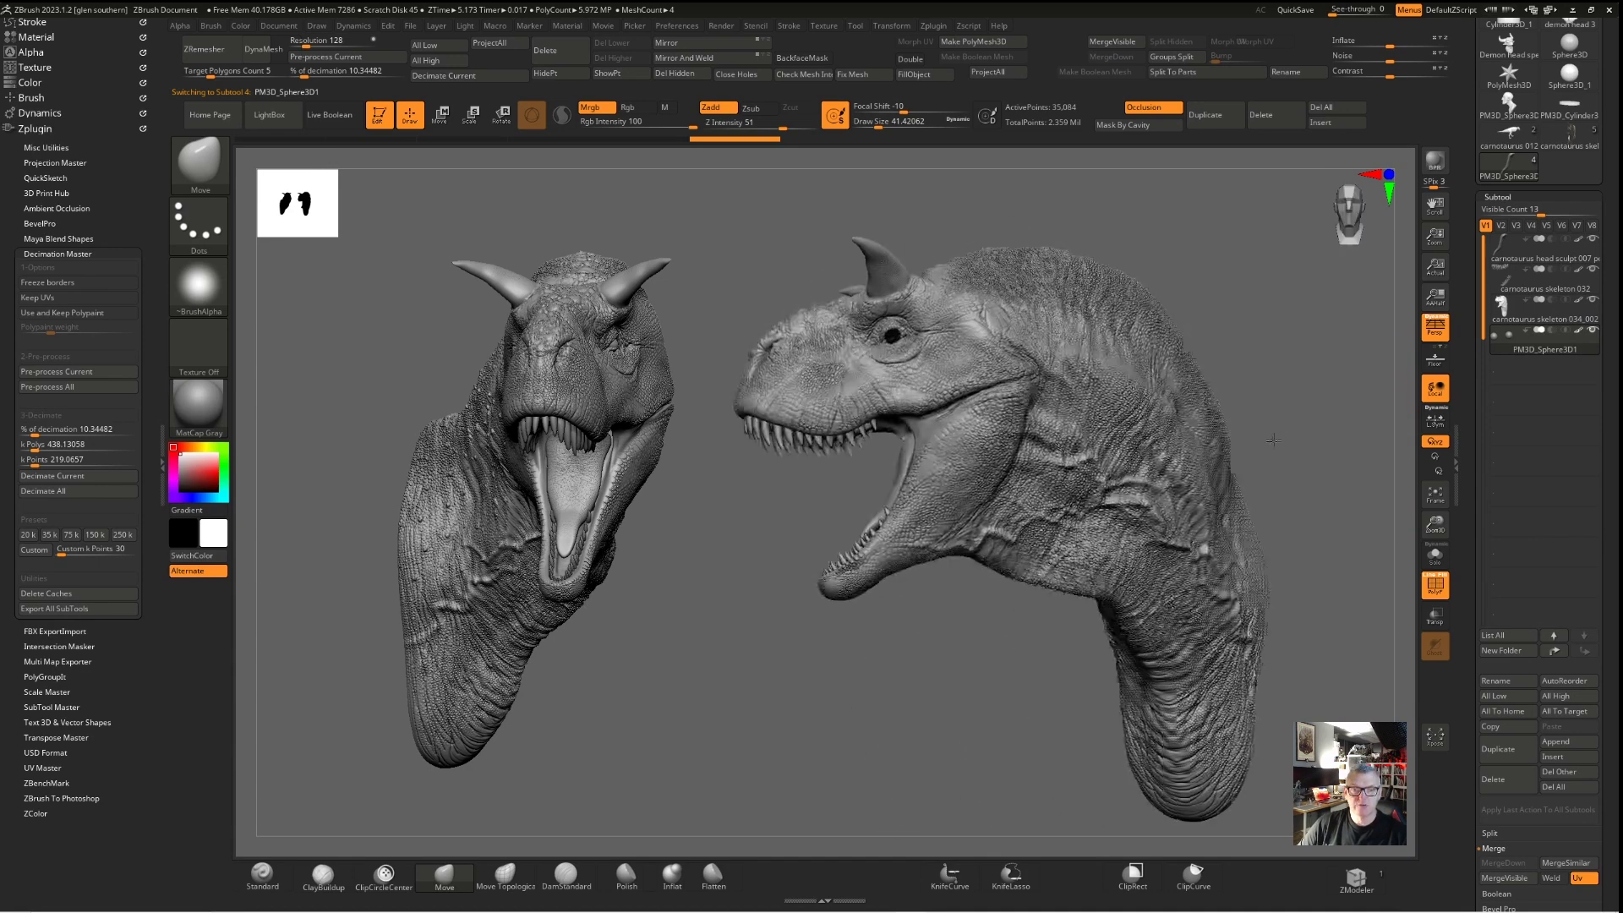
{"action": "right_click_drag", "start_coordinate": [862, 634], "coordinate": [860, 443]}
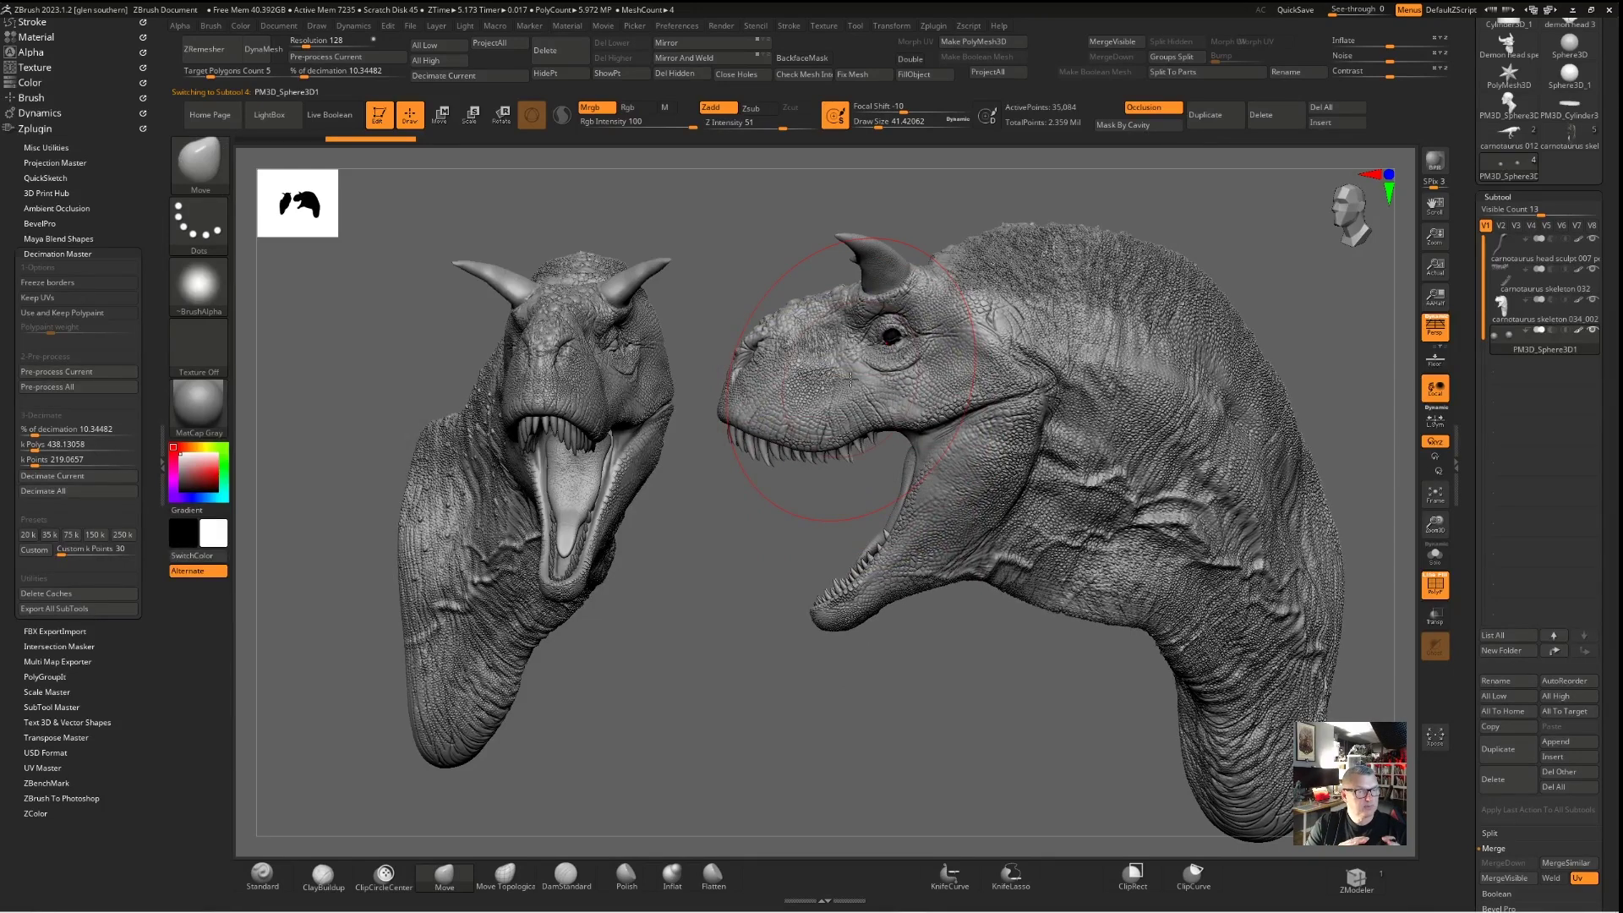
Merge the carnotaurus head sculpt 007 posed subtool down with the skeleton and sphere subtools beneath it
{"action": "left_click", "coordinate": [1514, 254]}
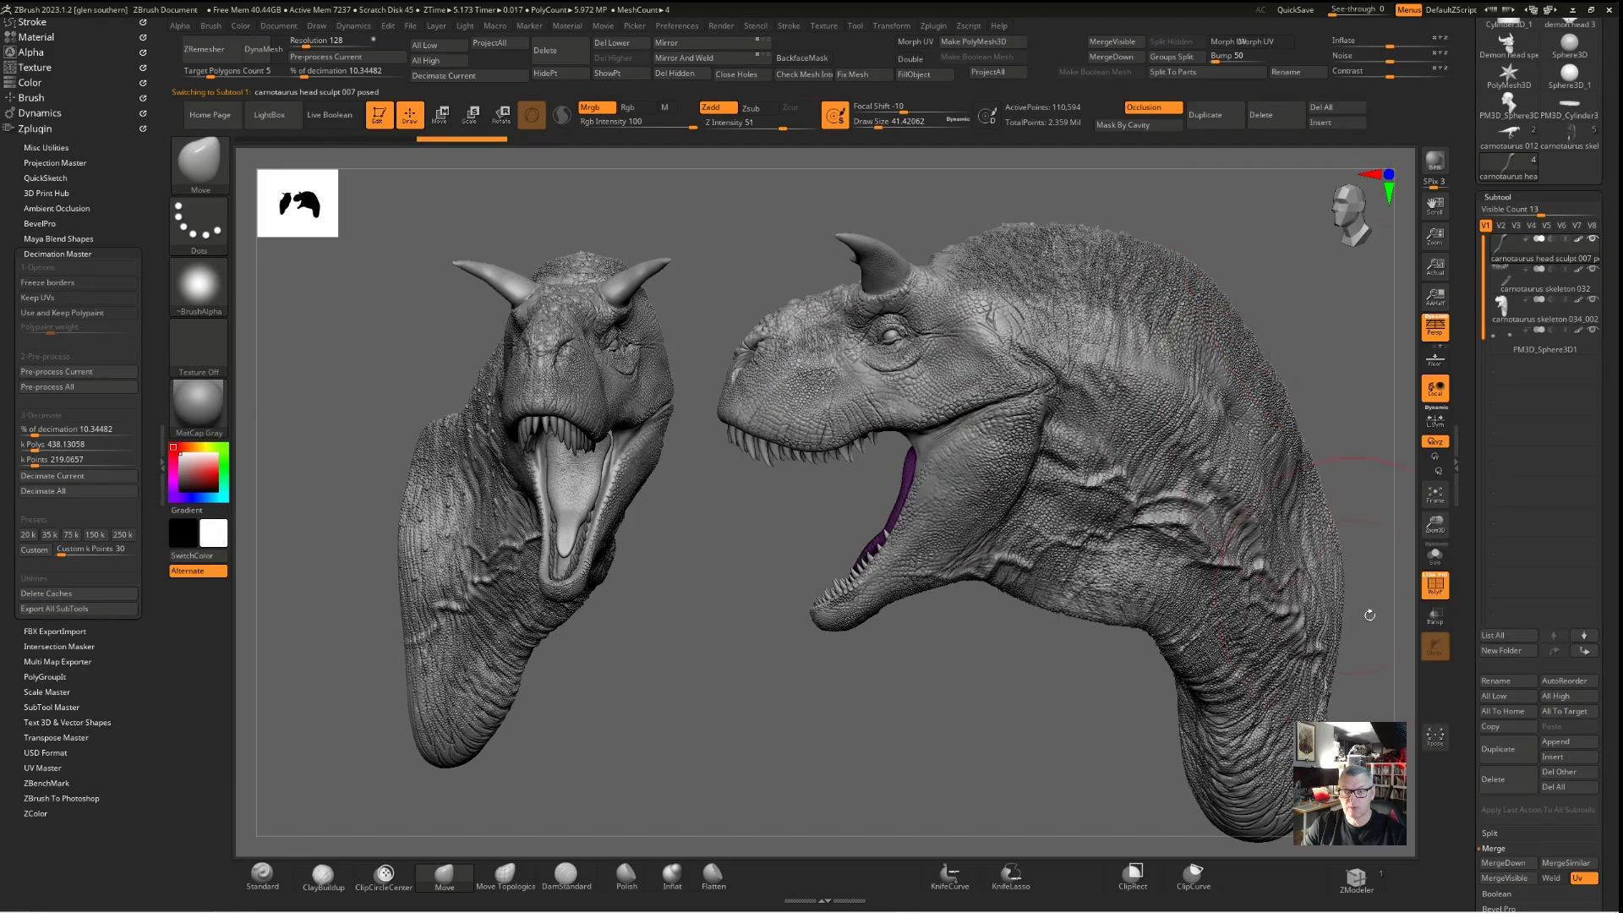
{"action": "left_click_drag", "start_coordinate": [1463, 713], "coordinate": [1463, 420]}
{"action": "left_click", "coordinate": [1497, 586]}
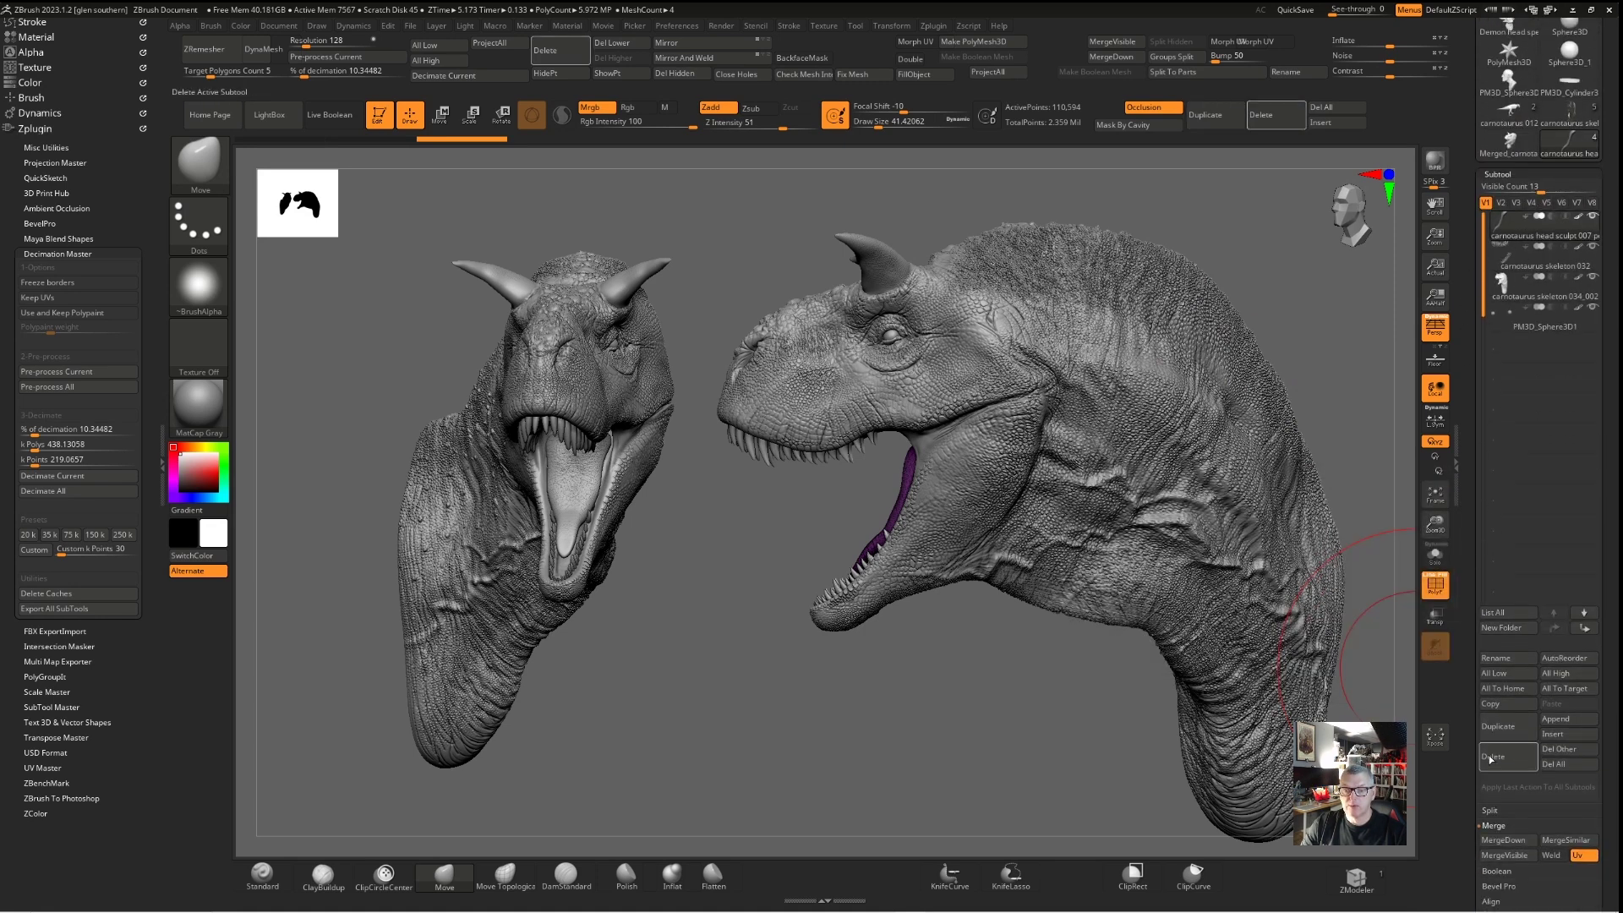
{"action": "left_click", "coordinate": [1503, 843]}
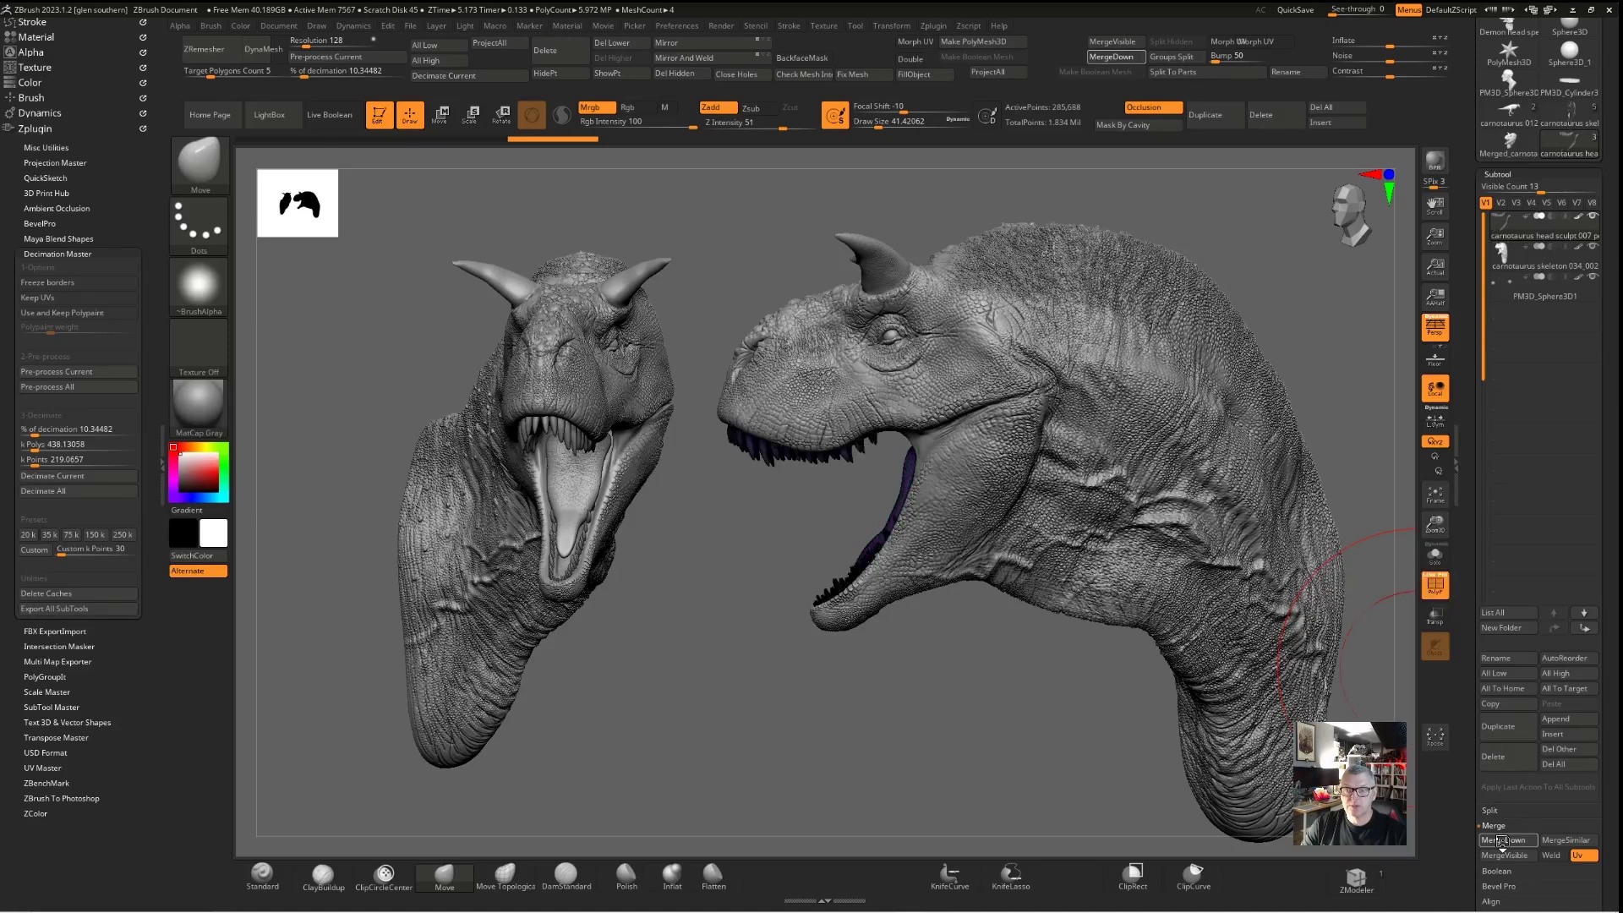
{"action": "left_click", "coordinate": [1502, 841]}
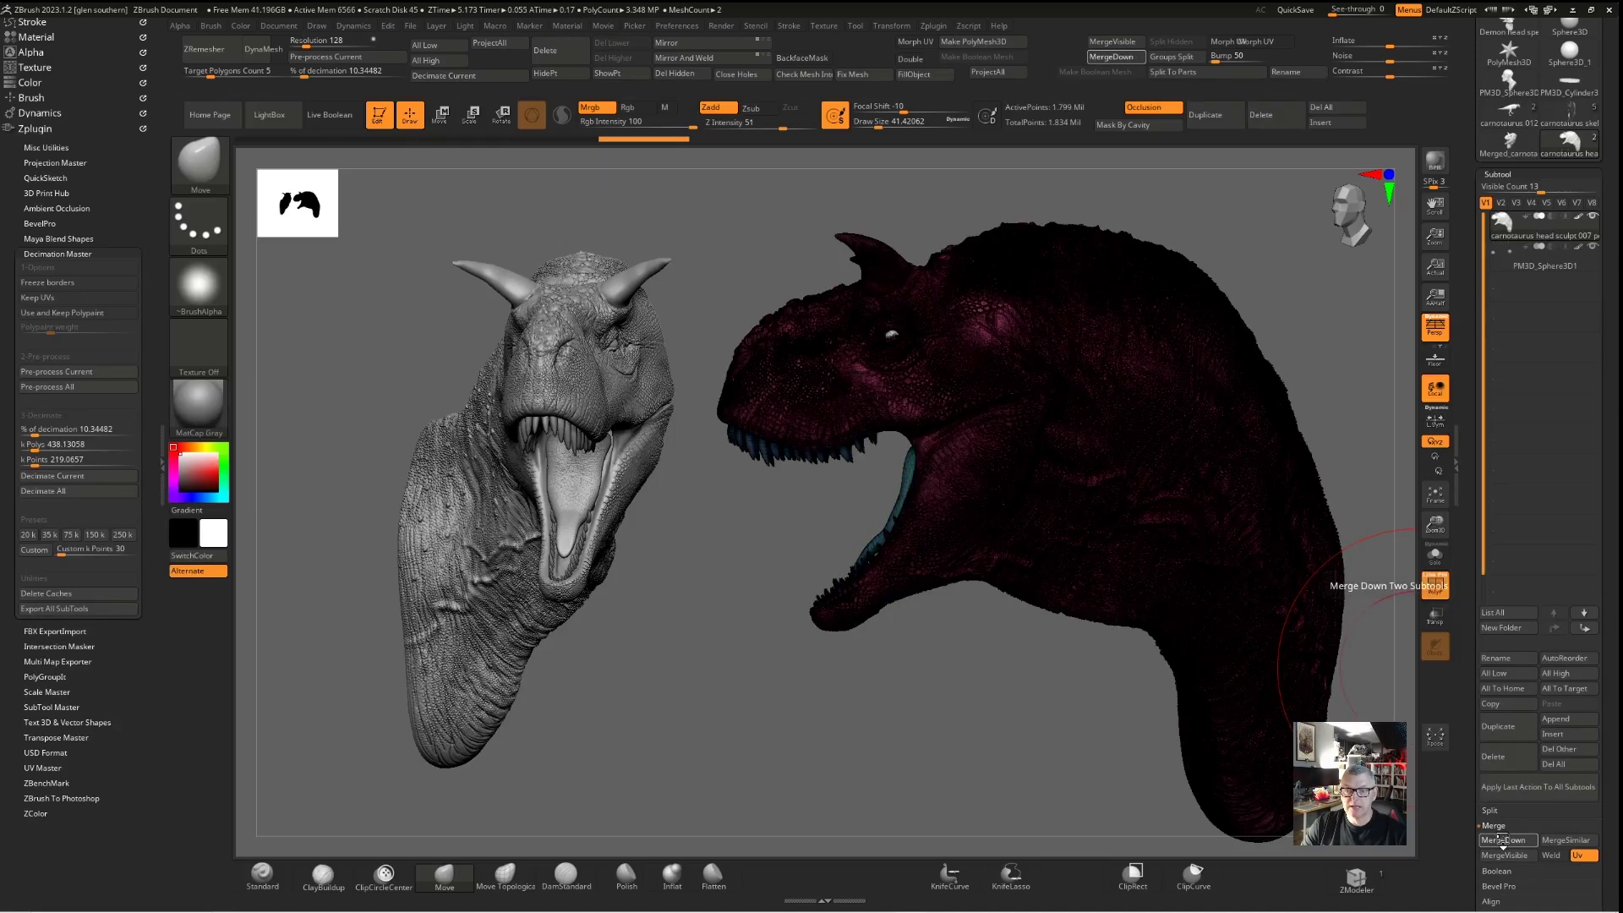
Hide the wireframe on the merged carnotaurus head and clear the snapshot from the canvas
{"action": "mouse_move", "coordinate": [742, 517]}
{"action": "left_mouse_down"}
{"action": "mouse_move", "coordinate": [830, 515]}
{"action": "mouse_move", "coordinate": [859, 578]}
{"action": "left_mouse_up"}
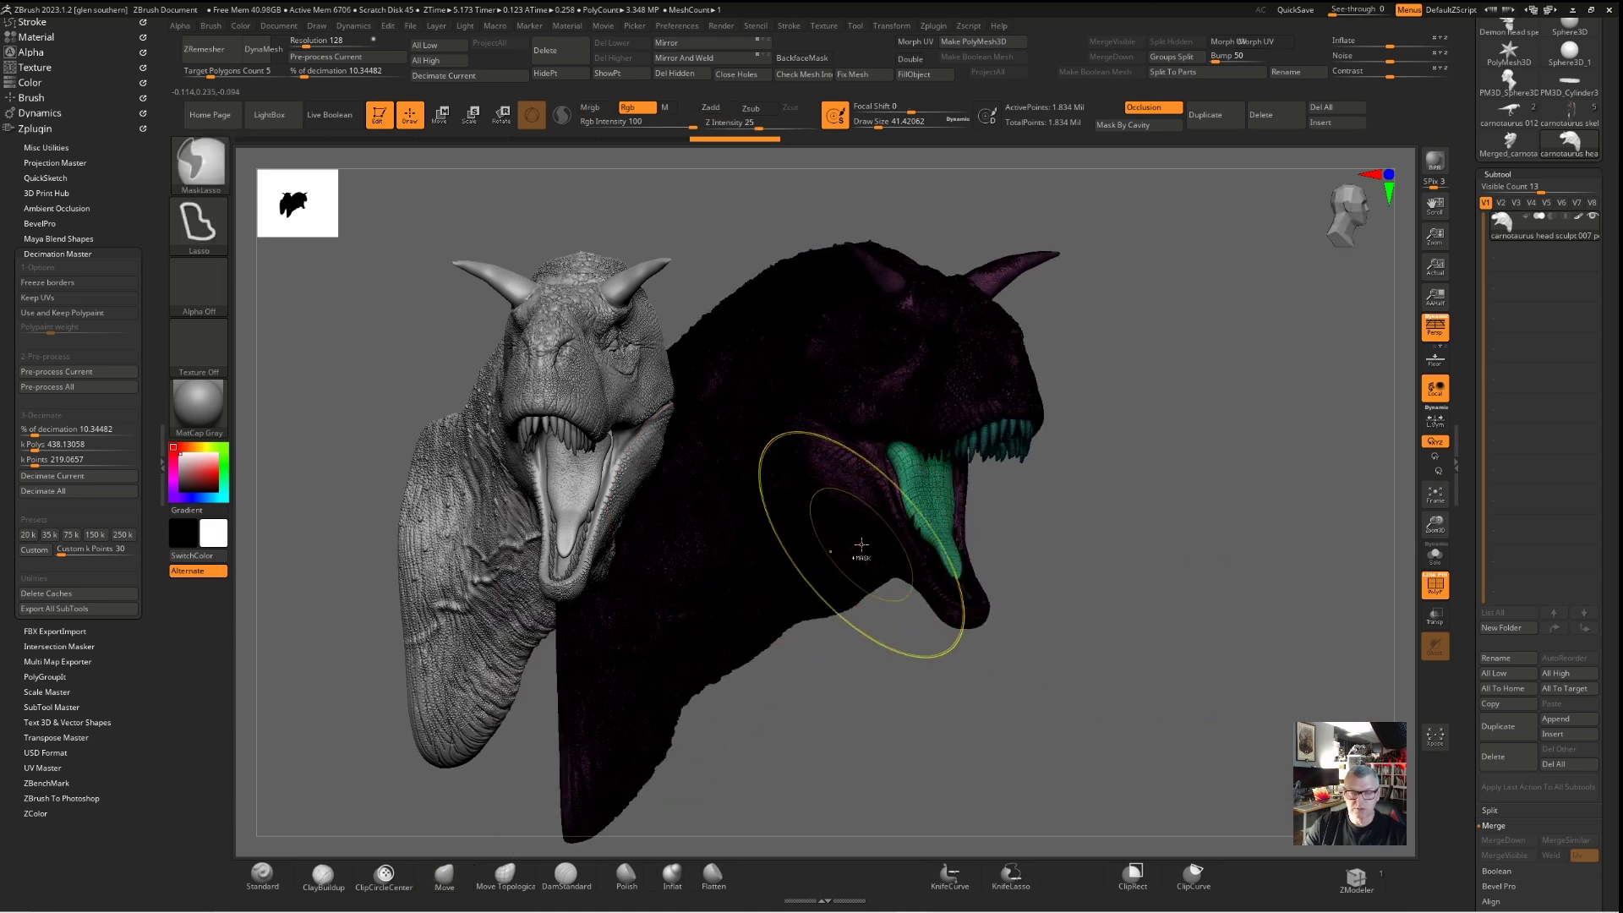
{"action": "left_click_drag", "start_coordinate": [1117, 560], "coordinate": [1051, 470]}
{"action": "key", "text": "shift+f"}
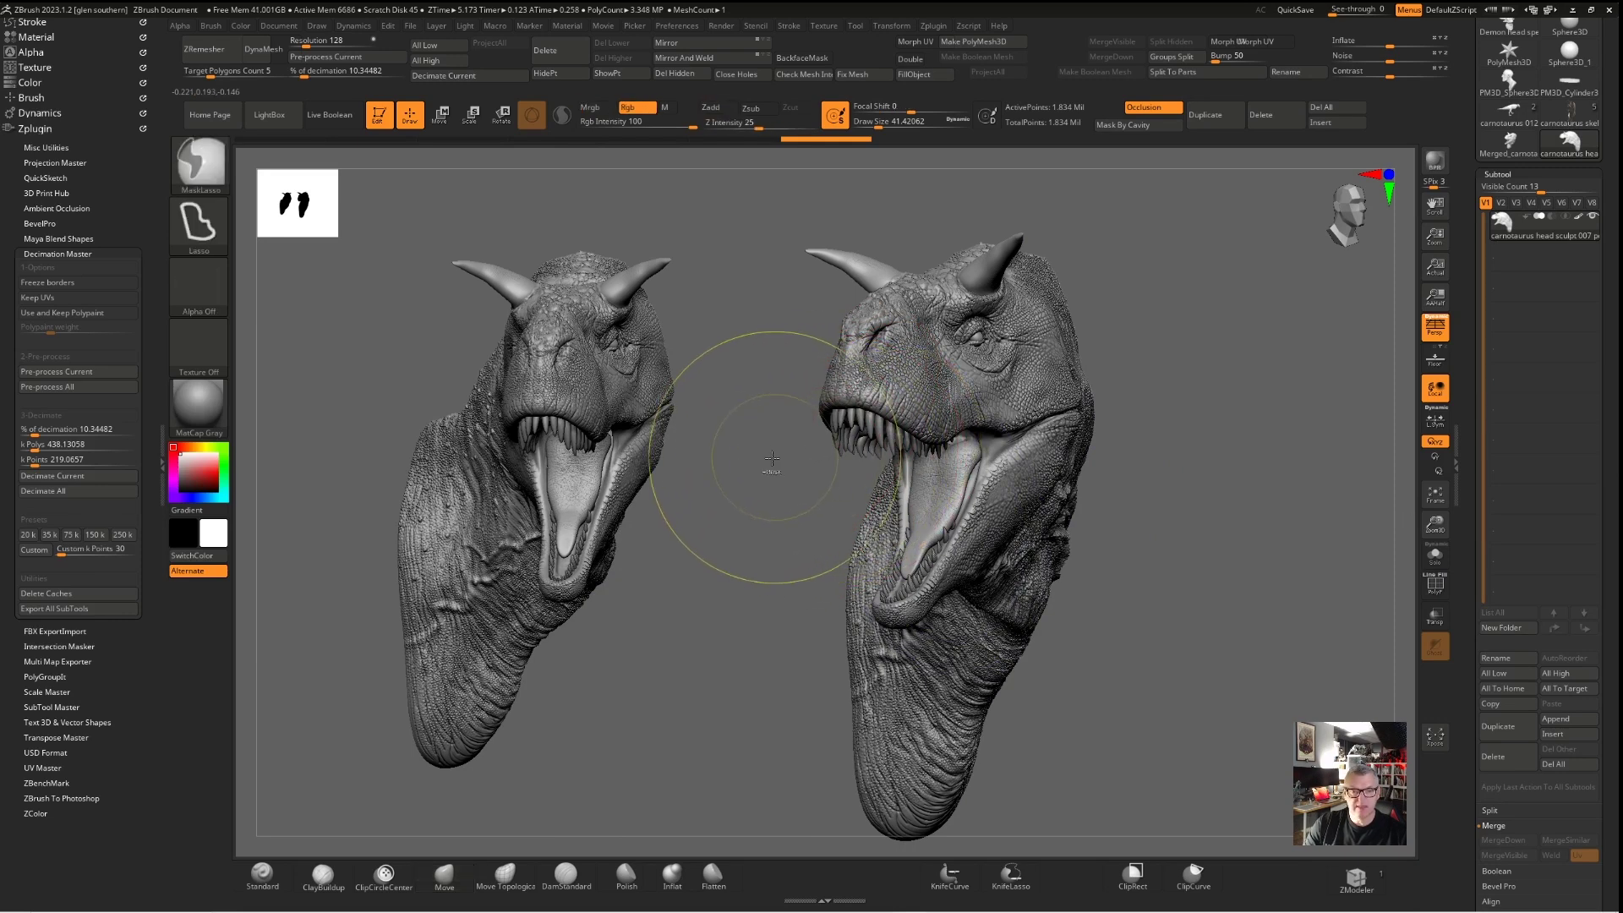
{"action": "left_click_drag", "start_coordinate": [756, 525], "coordinate": [746, 531]}
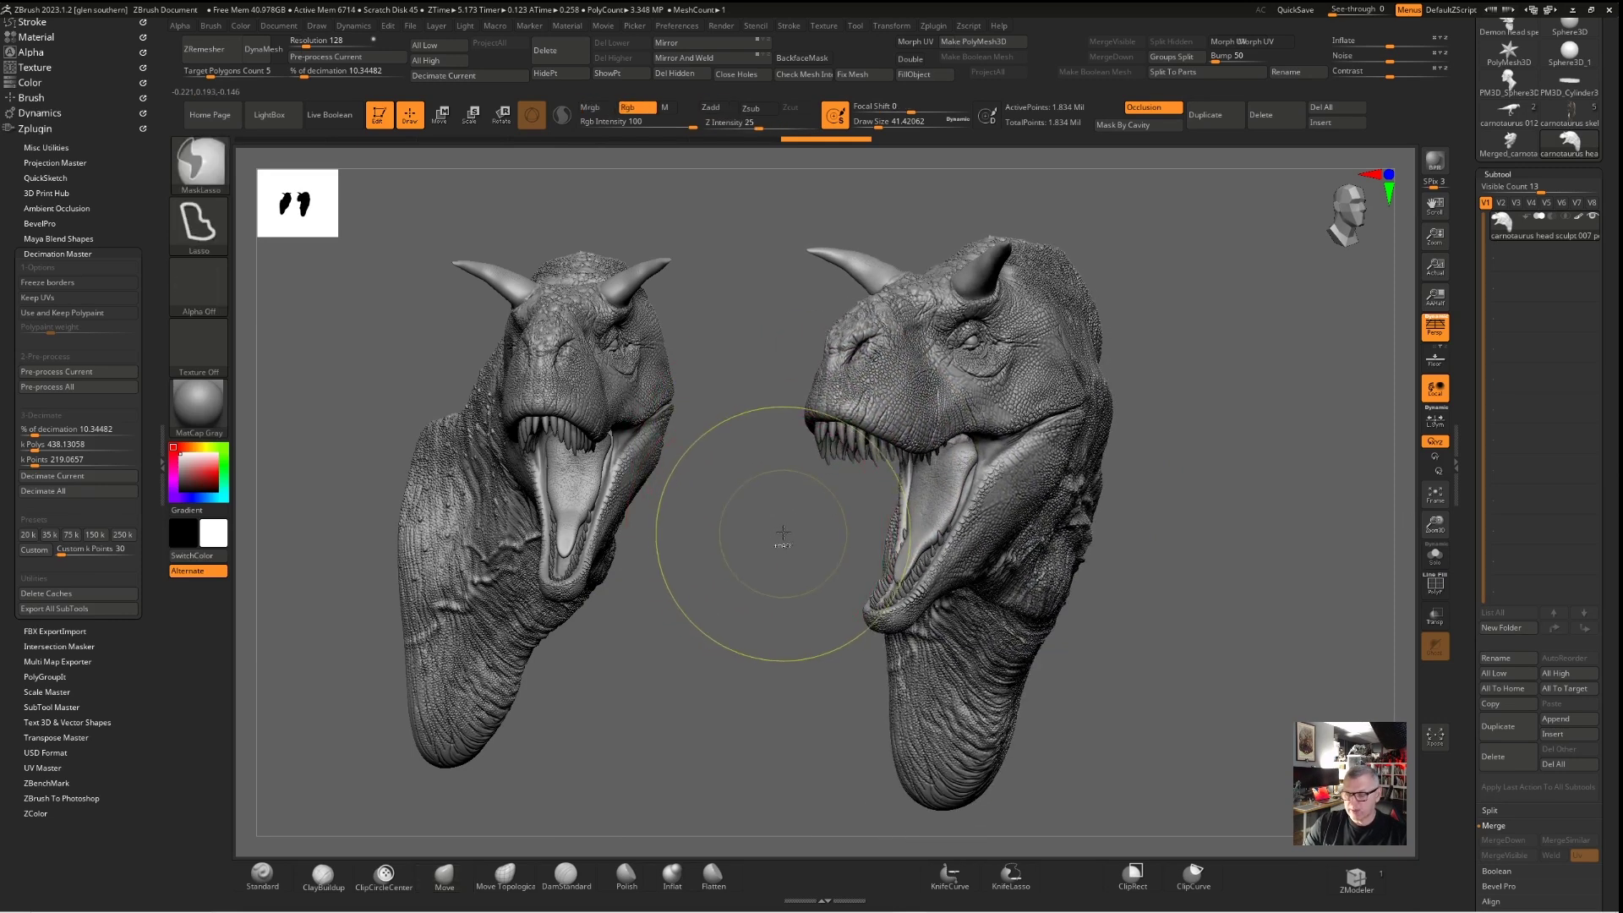
{"action": "key", "text": "ctrl+n"}
Set the DynaMesh resolution to 2000 and apply DynaMesh to the merged carnotaurus head
{"action": "mouse_move", "coordinate": [772, 444]}
{"action": "right_mouse_down"}
{"action": "mouse_move", "coordinate": [630, 446]}
{"action": "mouse_move", "coordinate": [594, 419]}
{"action": "mouse_move", "coordinate": [812, 441]}
{"action": "mouse_move", "coordinate": [893, 430]}
{"action": "right_mouse_up"}
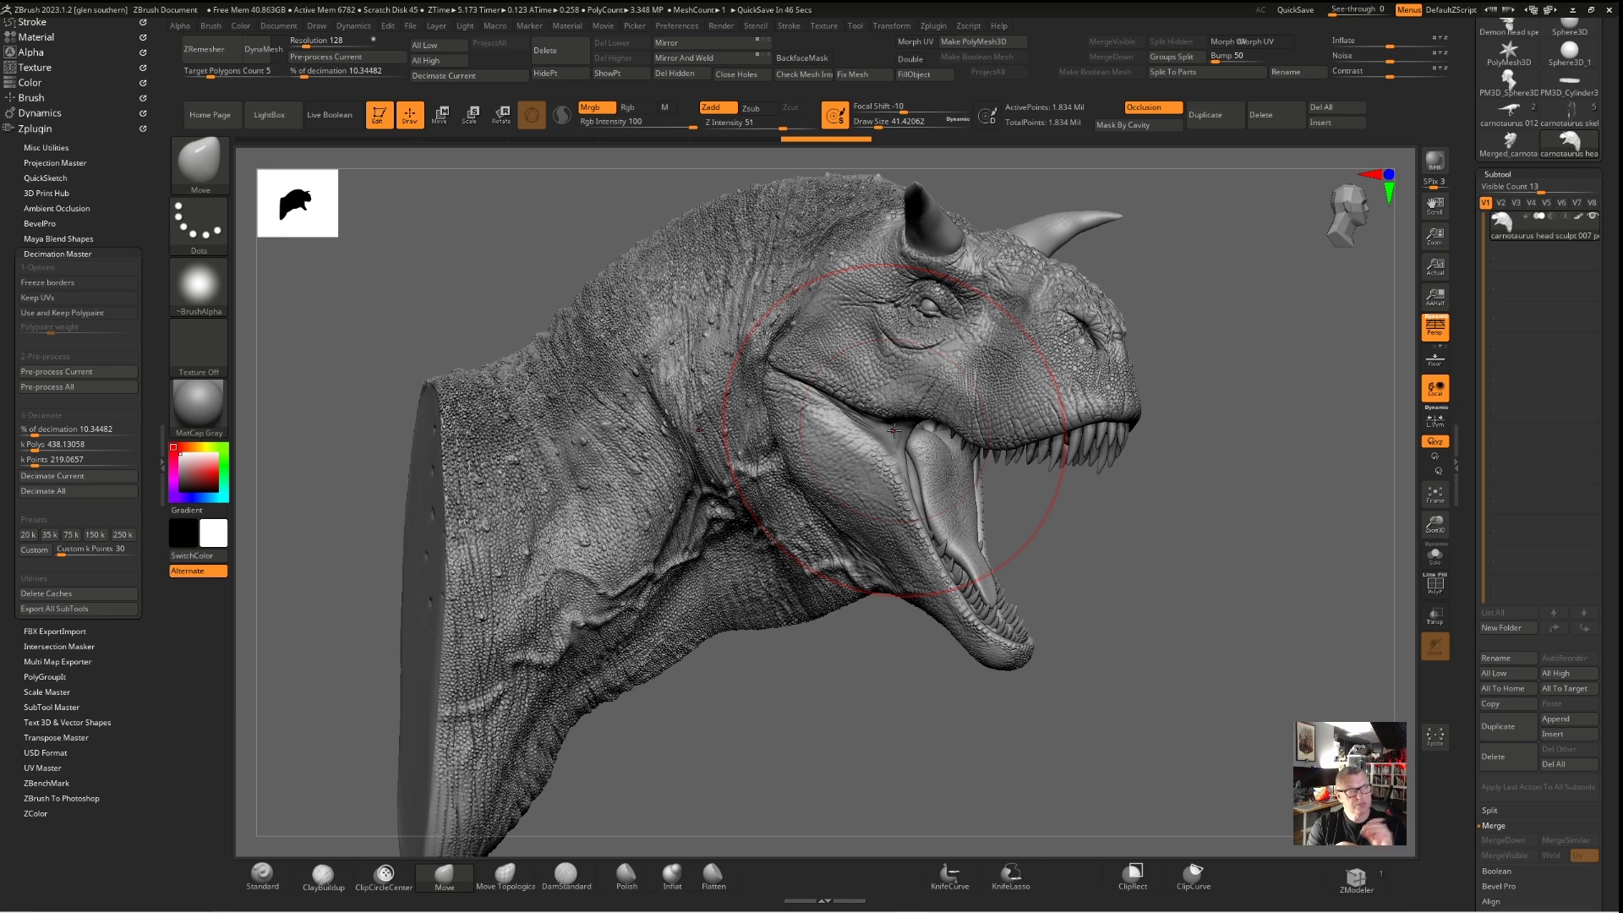
{"action": "left_click_drag", "start_coordinate": [1110, 605], "coordinate": [960, 439]}
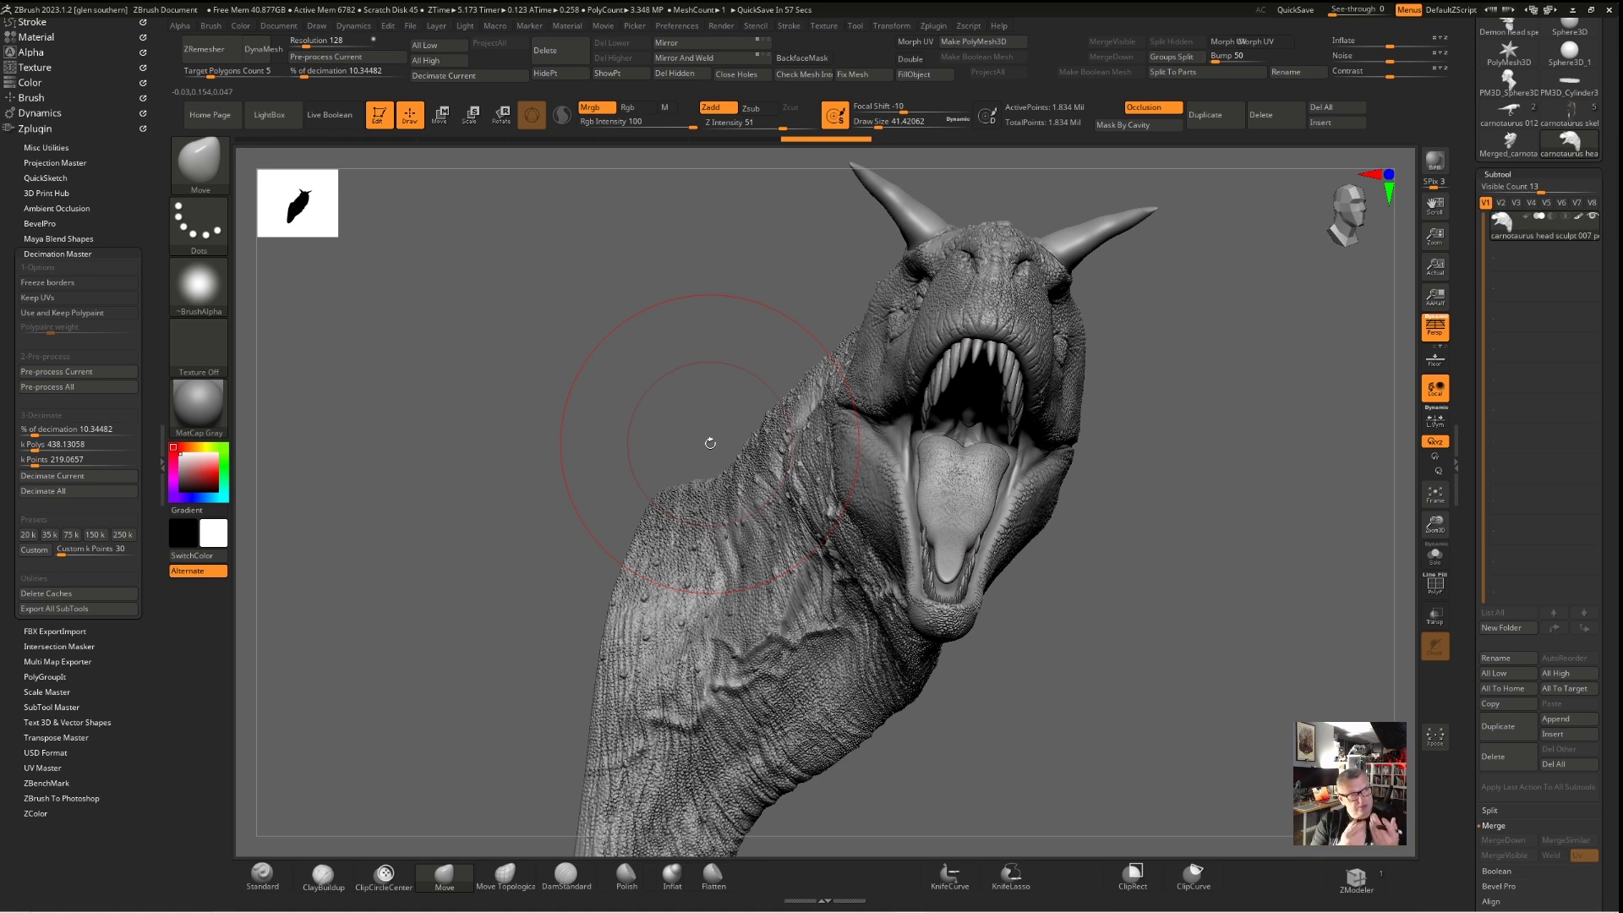
{"action": "mouse_move", "coordinate": [542, 351]}
{"action": "right_mouse_down"}
{"action": "mouse_move", "coordinate": [828, 423]}
{"action": "mouse_move", "coordinate": [930, 490]}
{"action": "mouse_move", "coordinate": [1226, 507]}
{"action": "mouse_move", "coordinate": [1102, 536]}
{"action": "mouse_move", "coordinate": [1061, 510]}
{"action": "mouse_move", "coordinate": [1131, 542]}
{"action": "right_mouse_up"}
{"action": "left_click_drag", "start_coordinate": [1175, 552], "coordinate": [1099, 541]}
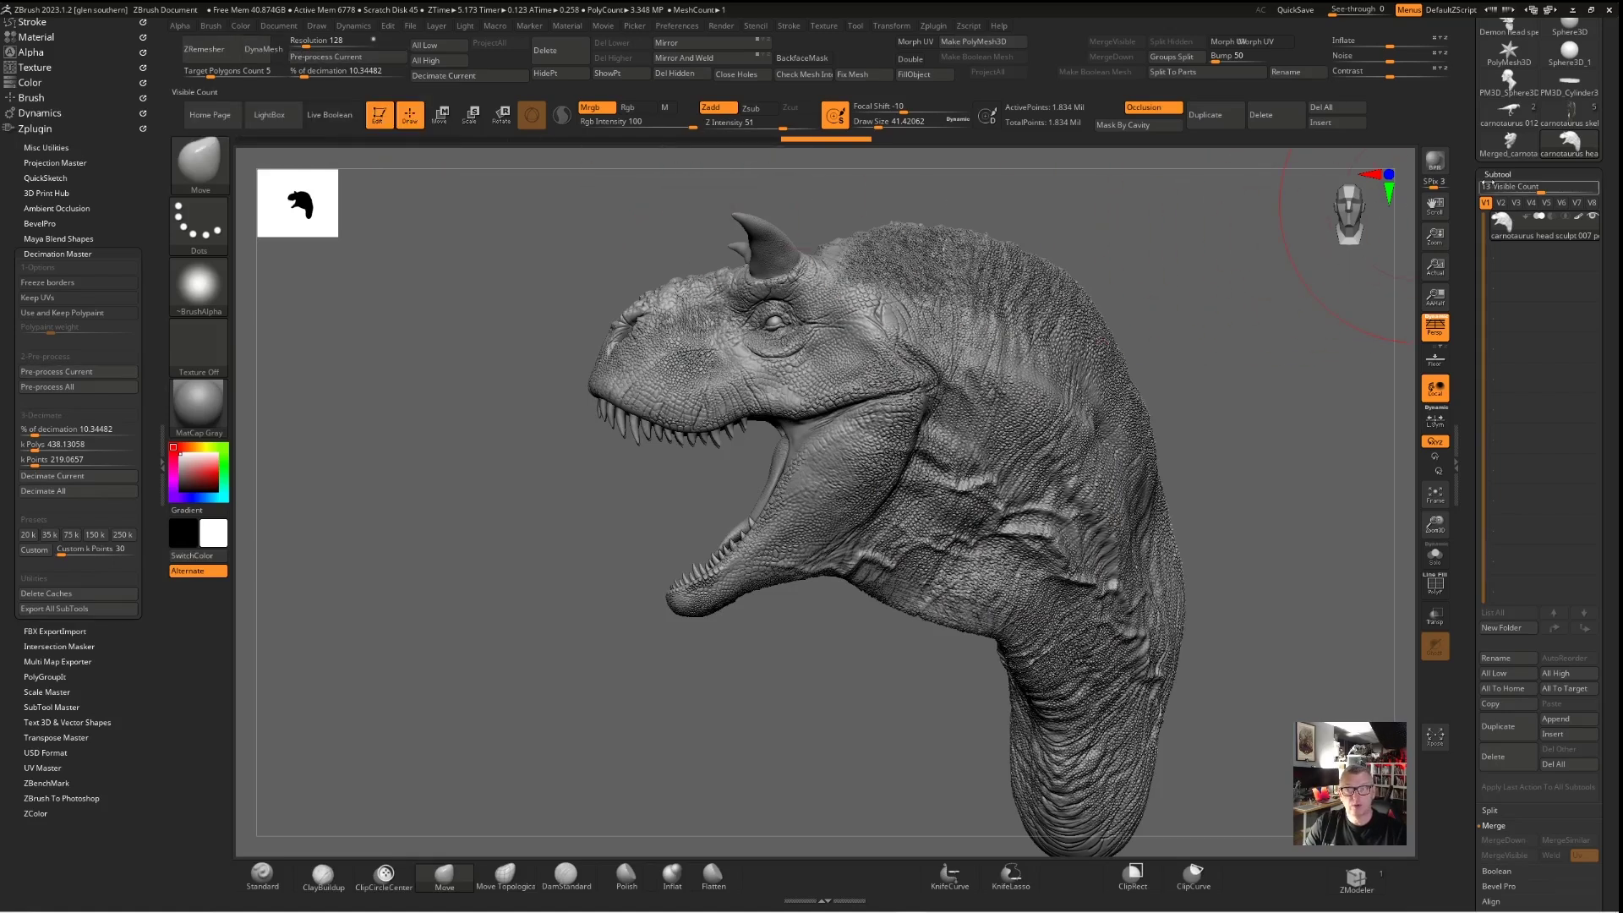
{"action": "left_click", "coordinate": [1496, 175]}
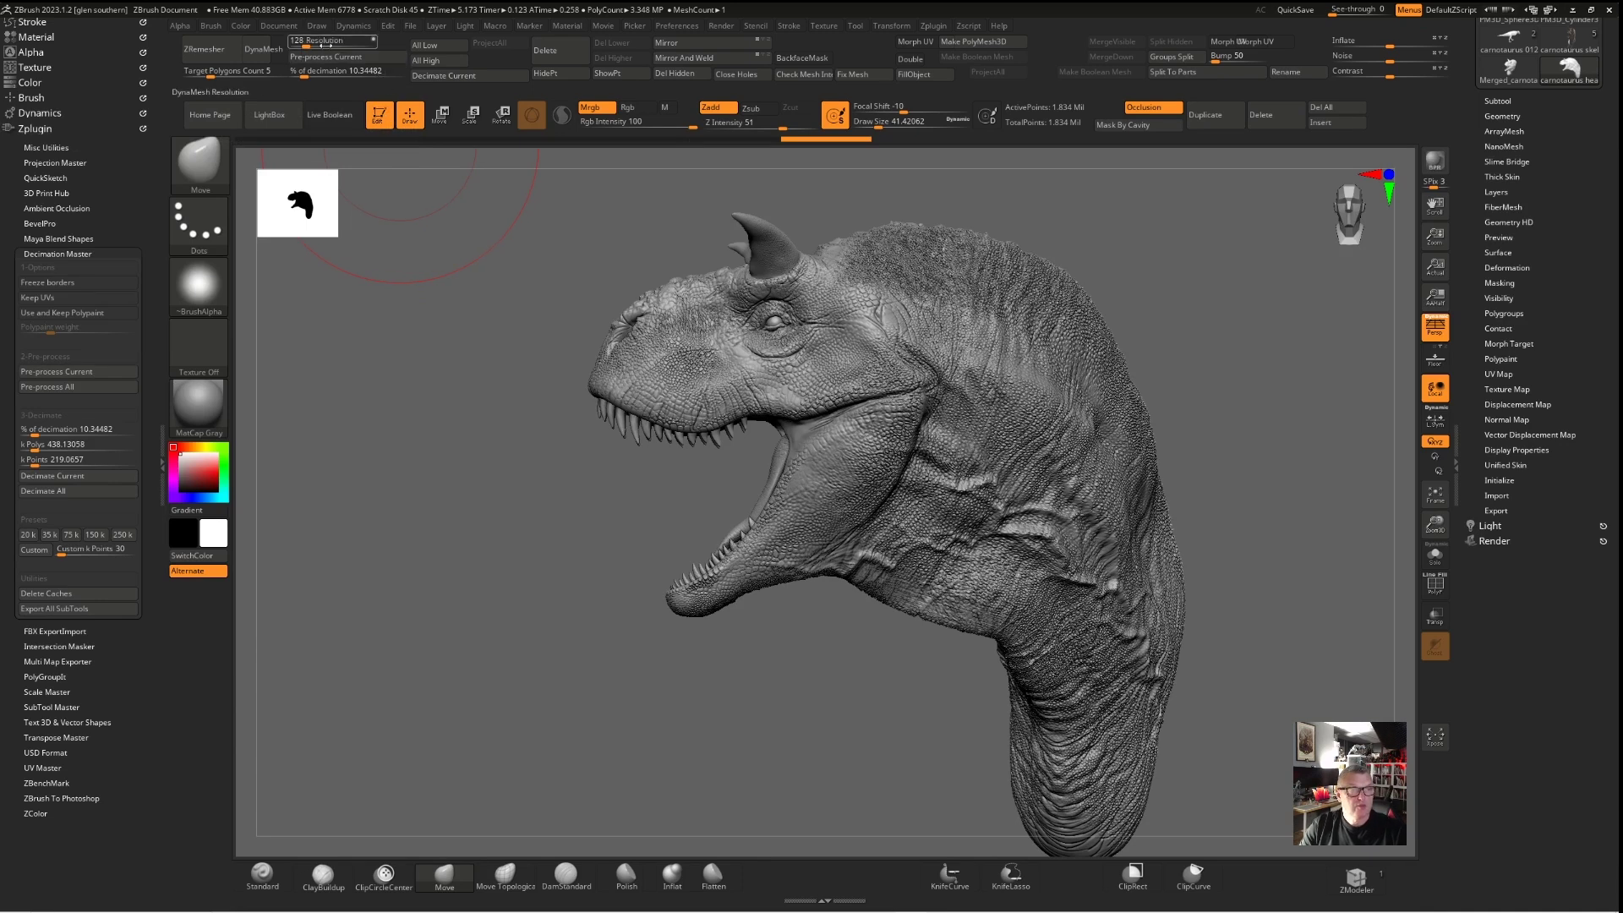
{"action": "left_click", "coordinate": [322, 45]}
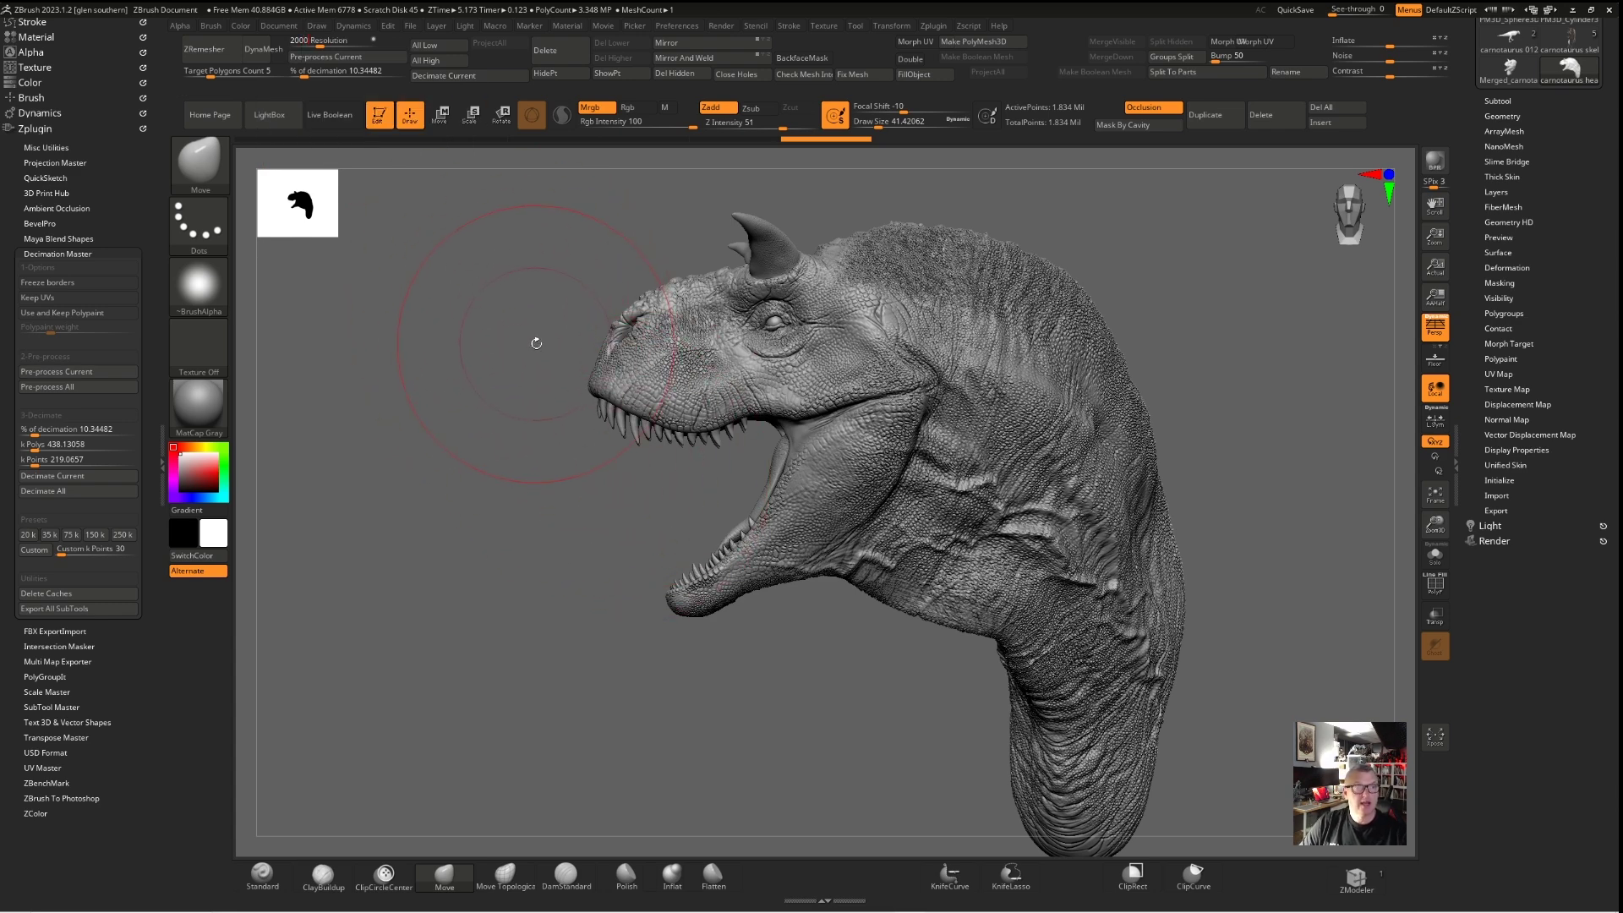
{"action": "right_click_drag", "start_coordinate": [797, 352], "coordinate": [794, 393], "text": "ctrl"}
{"action": "scroll", "coordinate": [795, 392], "scroll_direction": "down", "scroll_amount": 10}
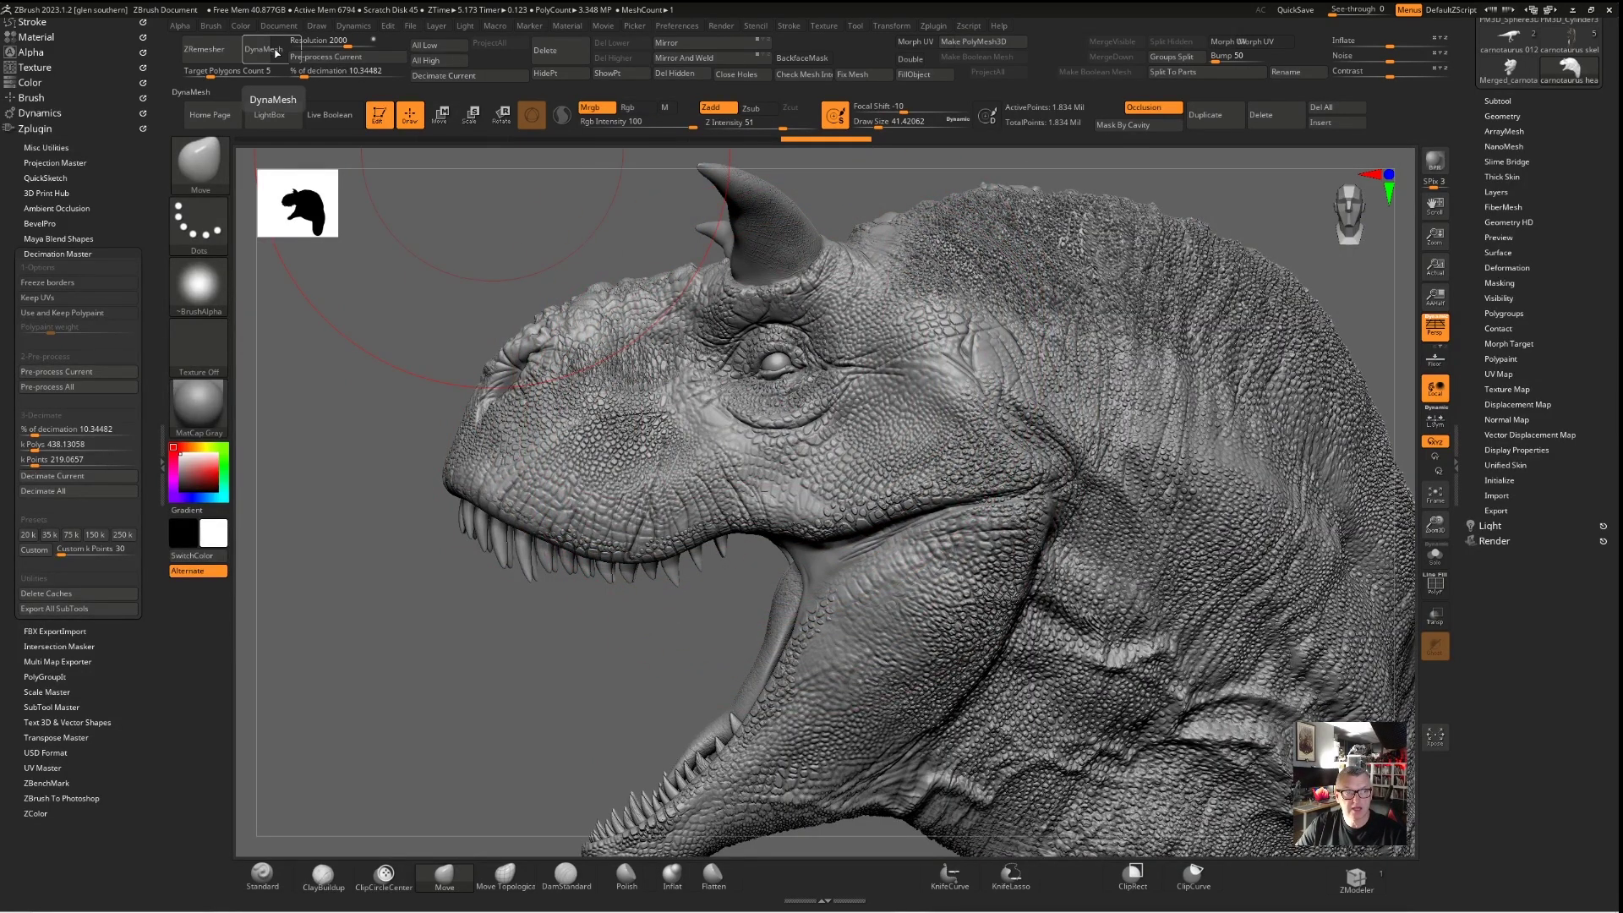
{"action": "left_click", "coordinate": [279, 62]}
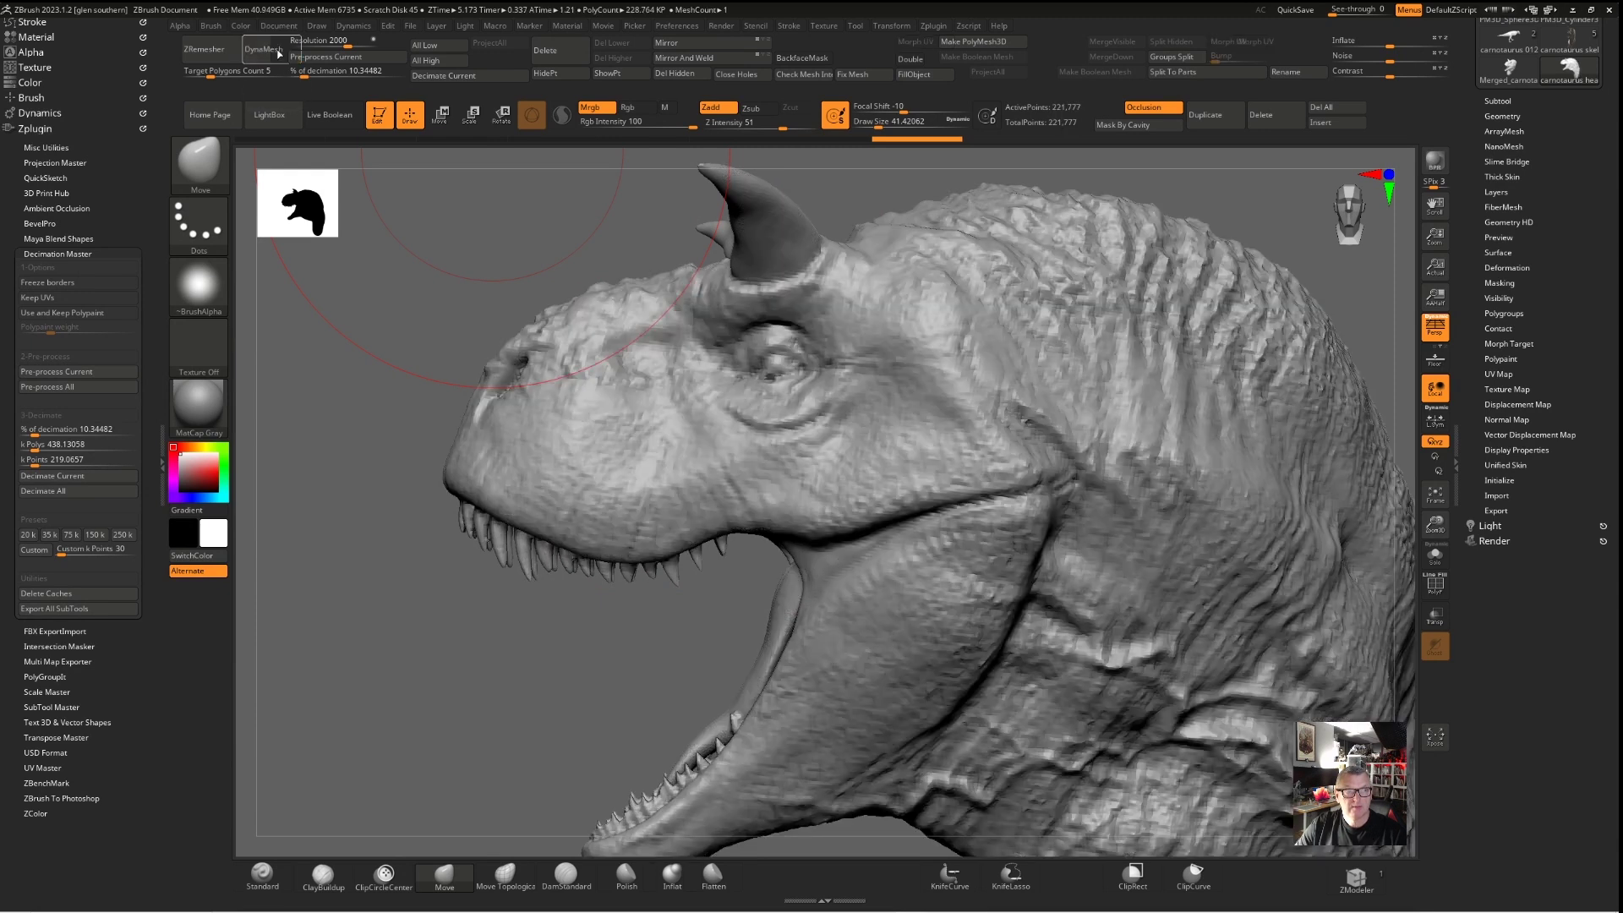
Examine the DynaMesh surface of the carnotaurus head up close with its wireframe shown
{"action": "mouse_move", "coordinate": [496, 231]}
{"action": "left_mouse_down"}
{"action": "mouse_move", "coordinate": [564, 230]}
{"action": "mouse_move", "coordinate": [584, 207]}
{"action": "mouse_move", "coordinate": [526, 222]}
{"action": "left_mouse_up"}
{"action": "right_click_drag", "start_coordinate": [549, 338], "coordinate": [562, 655], "text": "ctrl"}
{"action": "left_click_drag", "start_coordinate": [492, 775], "coordinate": [508, 634]}
{"action": "mouse_move", "coordinate": [985, 323]}
{"action": "left_mouse_down"}
{"action": "mouse_move", "coordinate": [1015, 332]}
{"action": "mouse_move", "coordinate": [959, 452]}
{"action": "left_mouse_up"}
{"action": "mouse_move", "coordinate": [549, 592]}
{"action": "right_mouse_down", "text": "ctrl"}
{"action": "mouse_move", "coordinate": [570, 277]}
{"action": "mouse_move", "coordinate": [727, 372]}
{"action": "right_mouse_up", "text": "ctrl"}
{"action": "key", "text": "shift+f"}
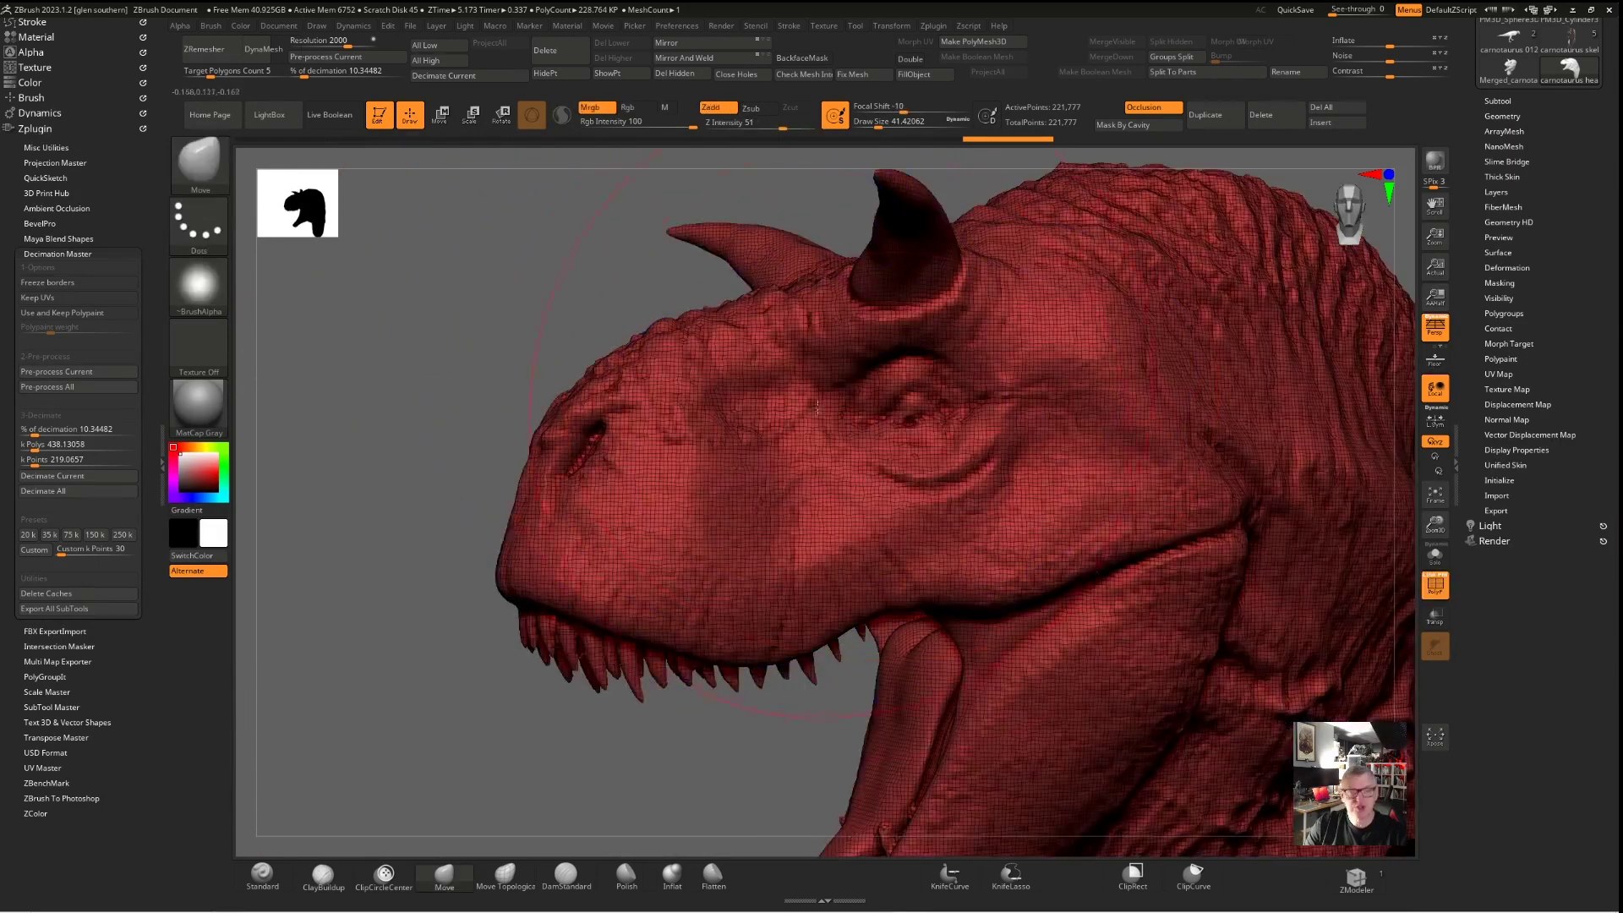
{"action": "key", "text": "shift"}
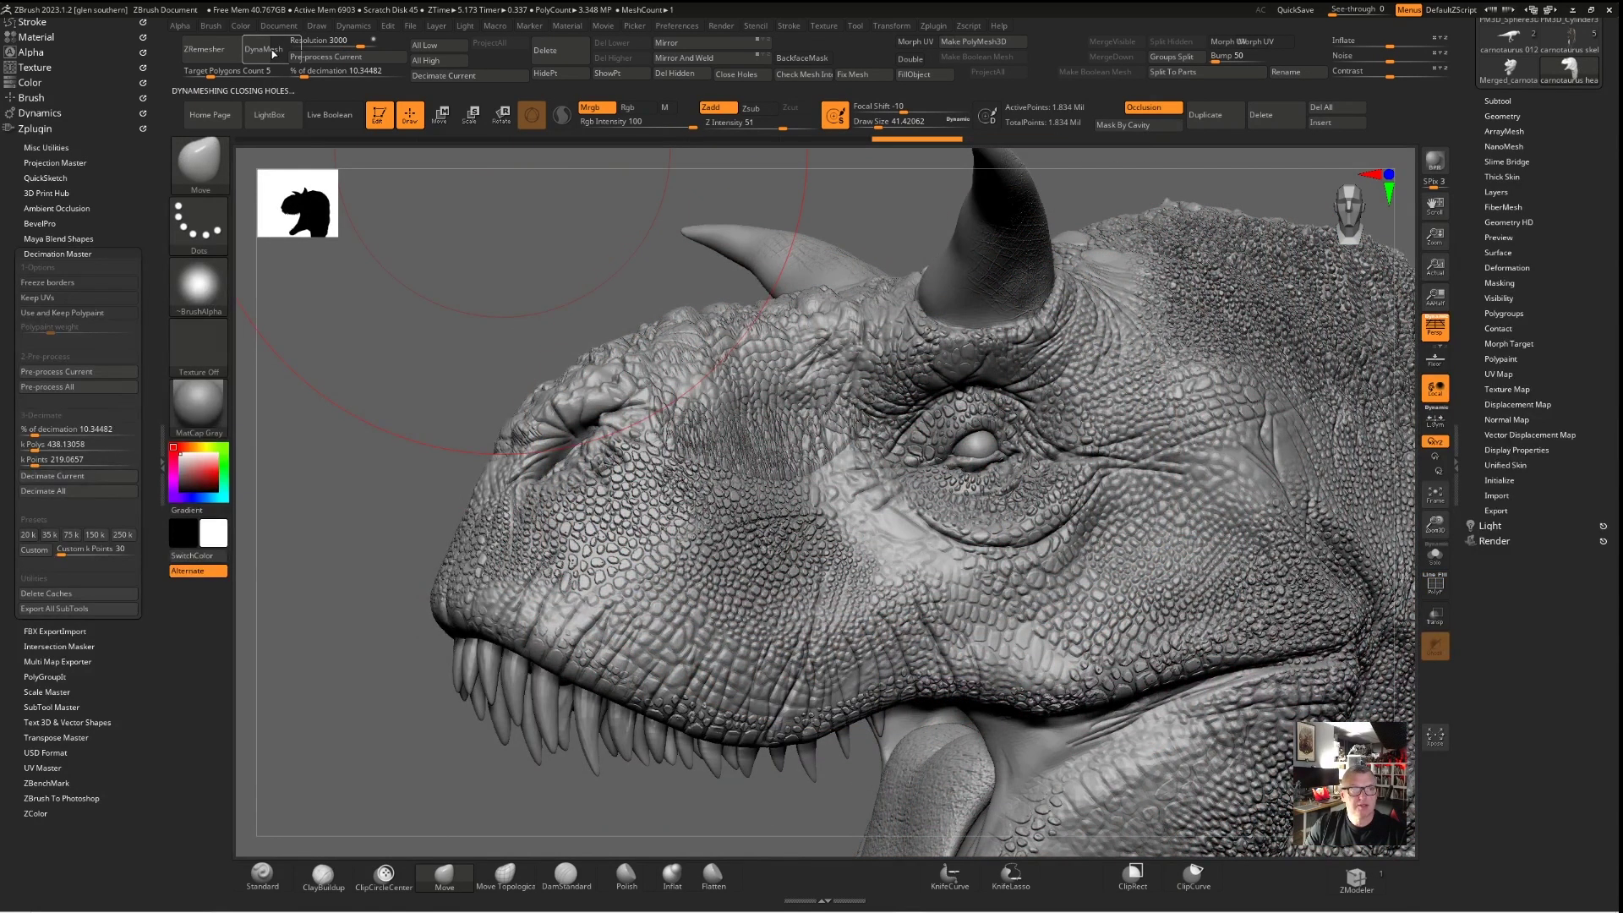
Try DynaMesh on the merged carnotaurus head at resolution 3000, and reapply it to the original mesh at resolution 4096
{"action": "left_click", "coordinate": [272, 53]}
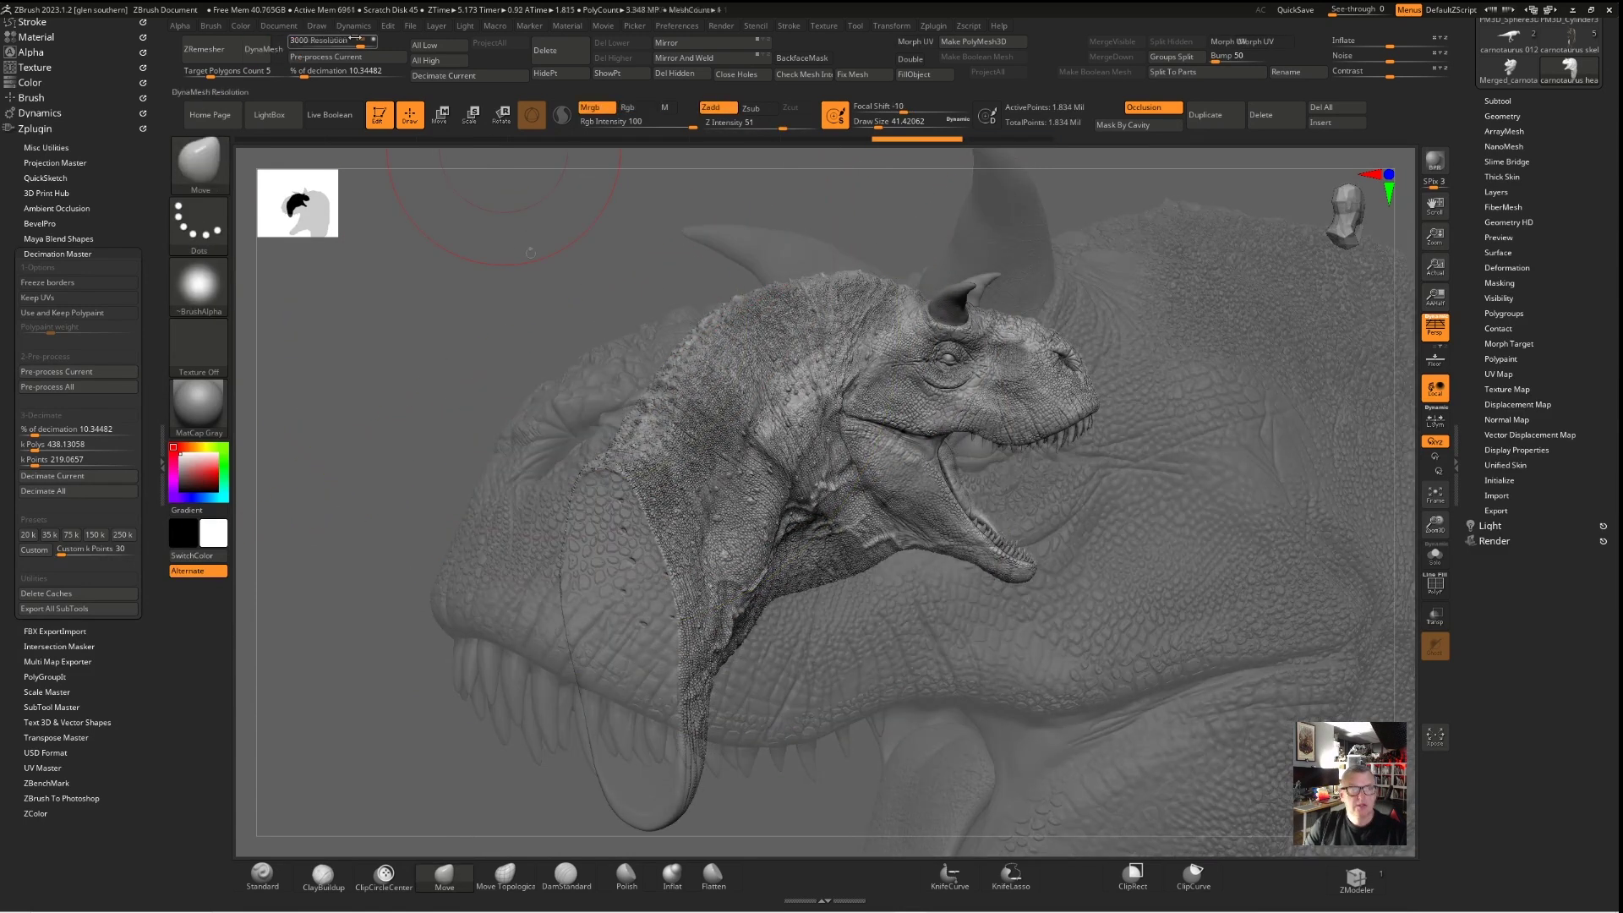
{"action": "left_click", "coordinate": [375, 46]}
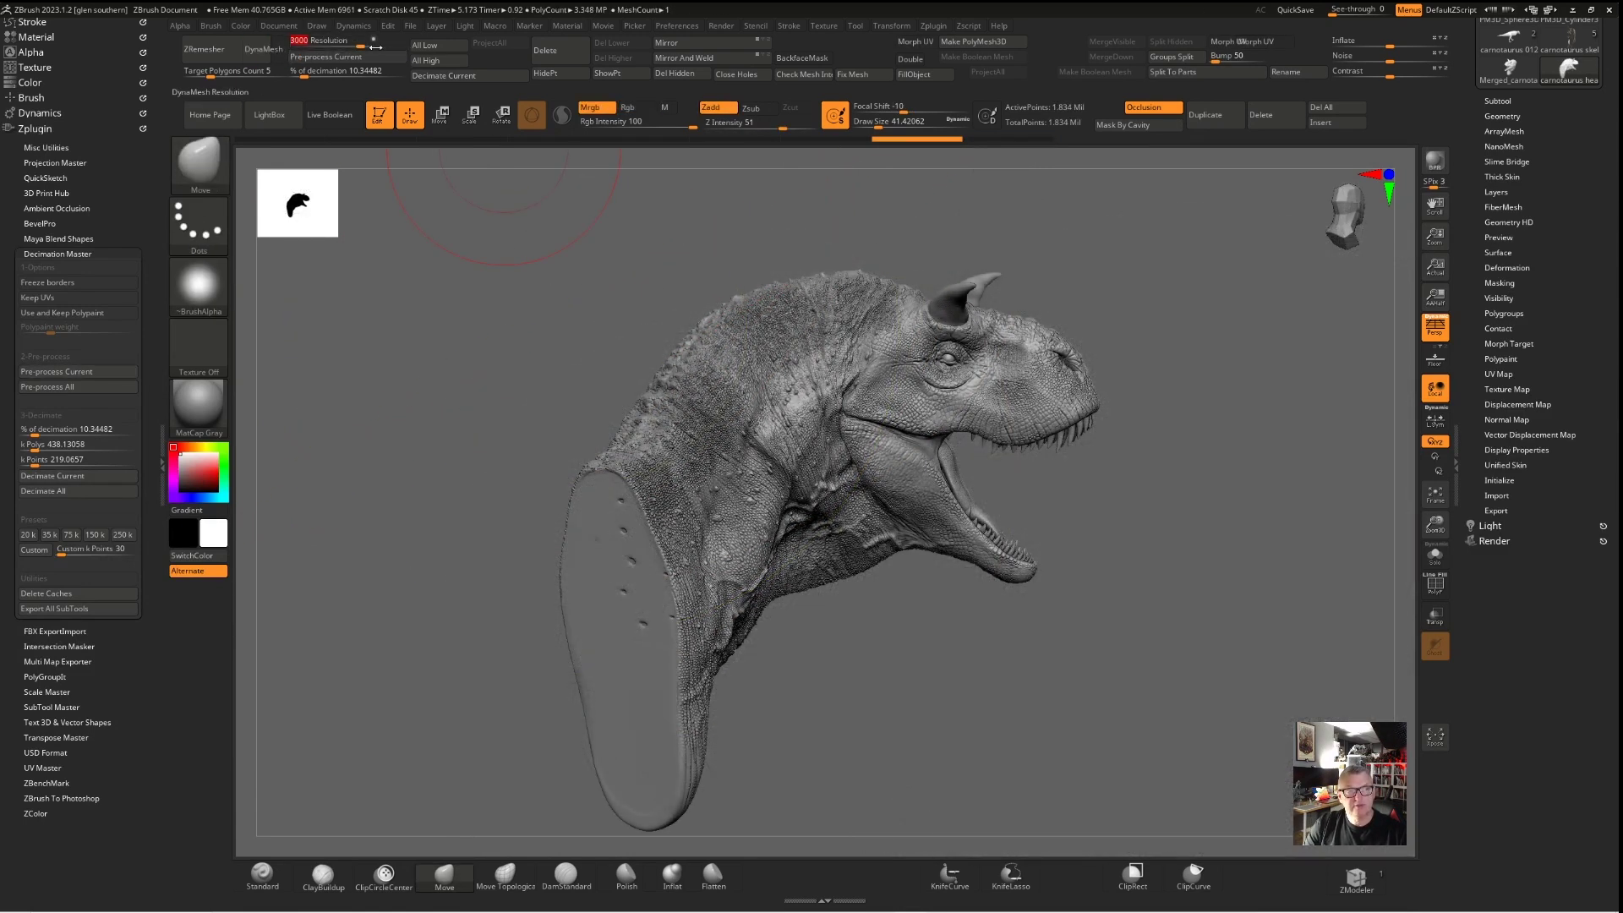
{"action": "type", "text": "4096"}
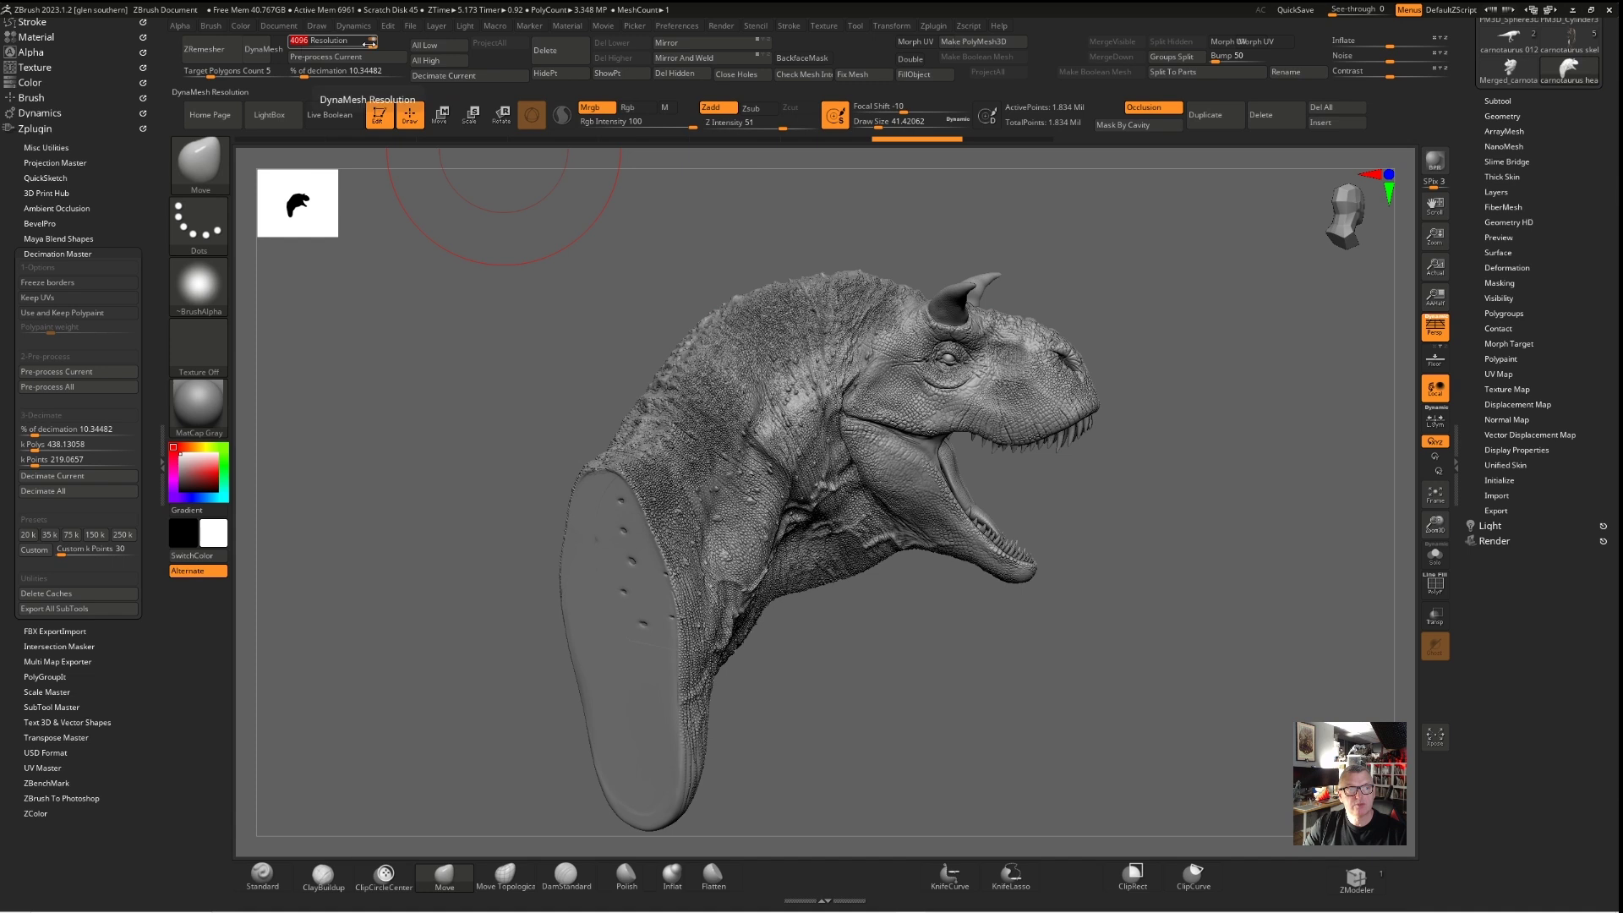
{"action": "key", "text": "Return"}
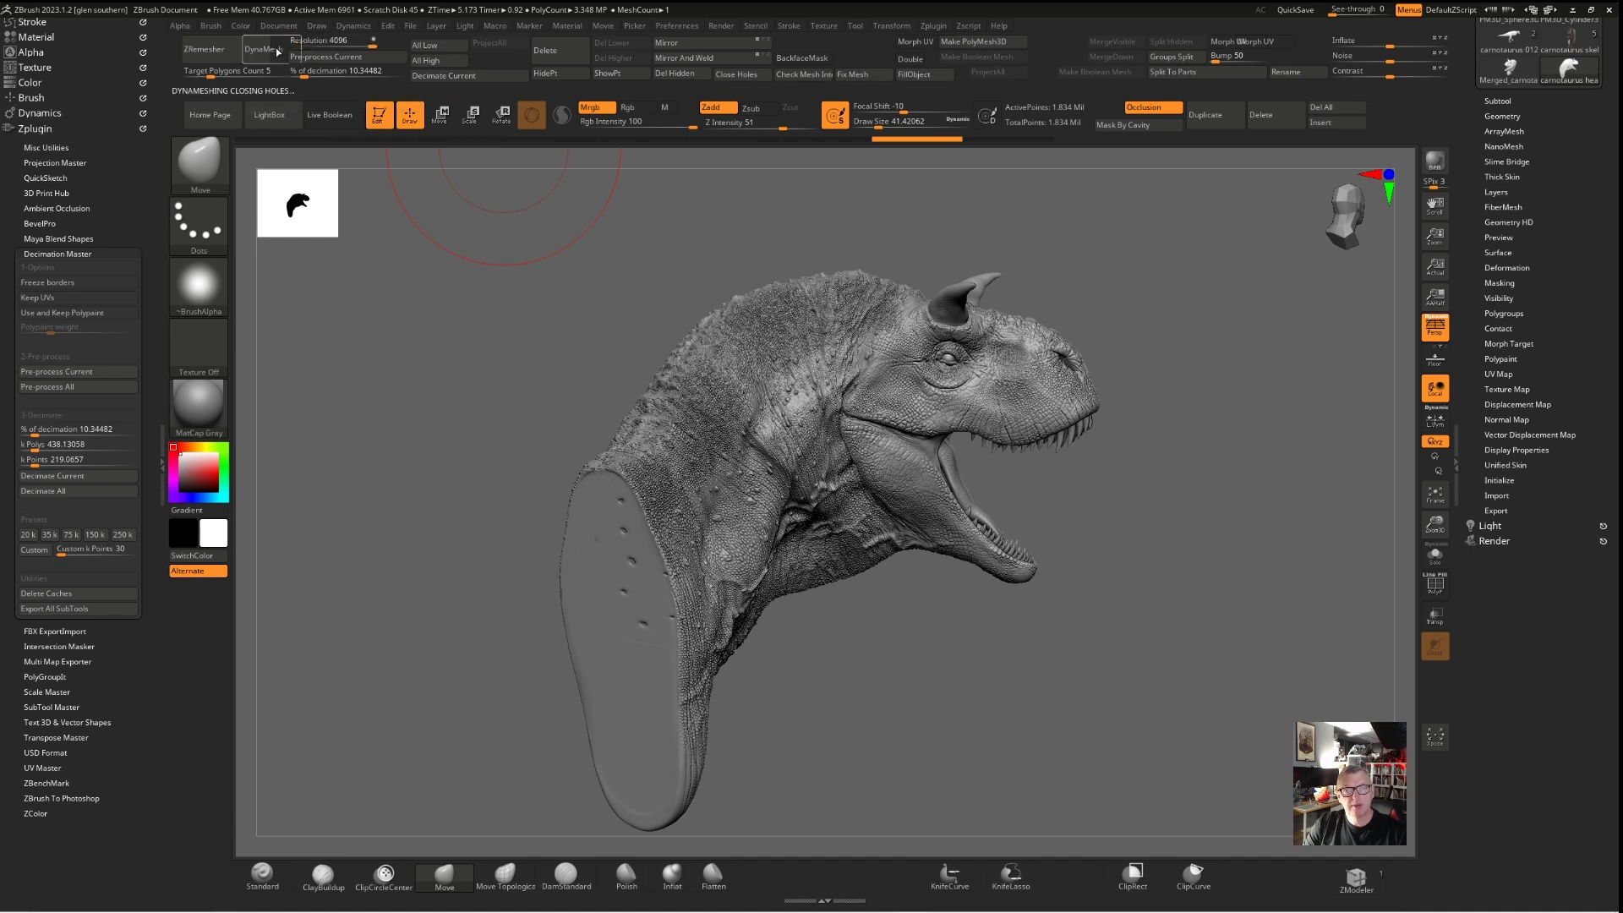
Examine the surface detail of the remeshed carnotaurus head from both sides and around the neck
{"action": "left_click_drag", "start_coordinate": [1153, 543], "coordinate": [1048, 524]}
{"action": "right_click_drag", "start_coordinate": [1007, 410], "coordinate": [1117, 564], "text": "ctrl"}
{"action": "left_click_drag", "start_coordinate": [1168, 601], "coordinate": [1018, 562]}
{"action": "left_click_drag", "start_coordinate": [1240, 625], "coordinate": [993, 546]}
{"action": "mouse_move", "coordinate": [549, 515]}
{"action": "right_mouse_down"}
{"action": "mouse_move", "coordinate": [789, 547]}
{"action": "mouse_move", "coordinate": [605, 437]}
{"action": "mouse_move", "coordinate": [627, 452]}
{"action": "mouse_move", "coordinate": [638, 428]}
{"action": "mouse_move", "coordinate": [650, 438]}
{"action": "right_mouse_up"}
{"action": "right_click_drag", "start_coordinate": [554, 423], "coordinate": [836, 477]}
{"action": "mouse_move", "coordinate": [598, 377]}
{"action": "right_mouse_down"}
{"action": "mouse_move", "coordinate": [710, 387]}
{"action": "mouse_move", "coordinate": [755, 458]}
{"action": "right_mouse_up"}
{"action": "right_click_drag", "start_coordinate": [875, 339], "coordinate": [1064, 81]}
{"action": "right_click_drag", "start_coordinate": [1200, 507], "coordinate": [910, 531]}
{"action": "mouse_move", "coordinate": [788, 673]}
{"action": "right_mouse_down"}
{"action": "mouse_move", "coordinate": [939, 707]}
{"action": "mouse_move", "coordinate": [837, 700]}
{"action": "mouse_move", "coordinate": [833, 515]}
{"action": "mouse_move", "coordinate": [555, 453]}
{"action": "mouse_move", "coordinate": [662, 409]}
{"action": "right_mouse_up"}
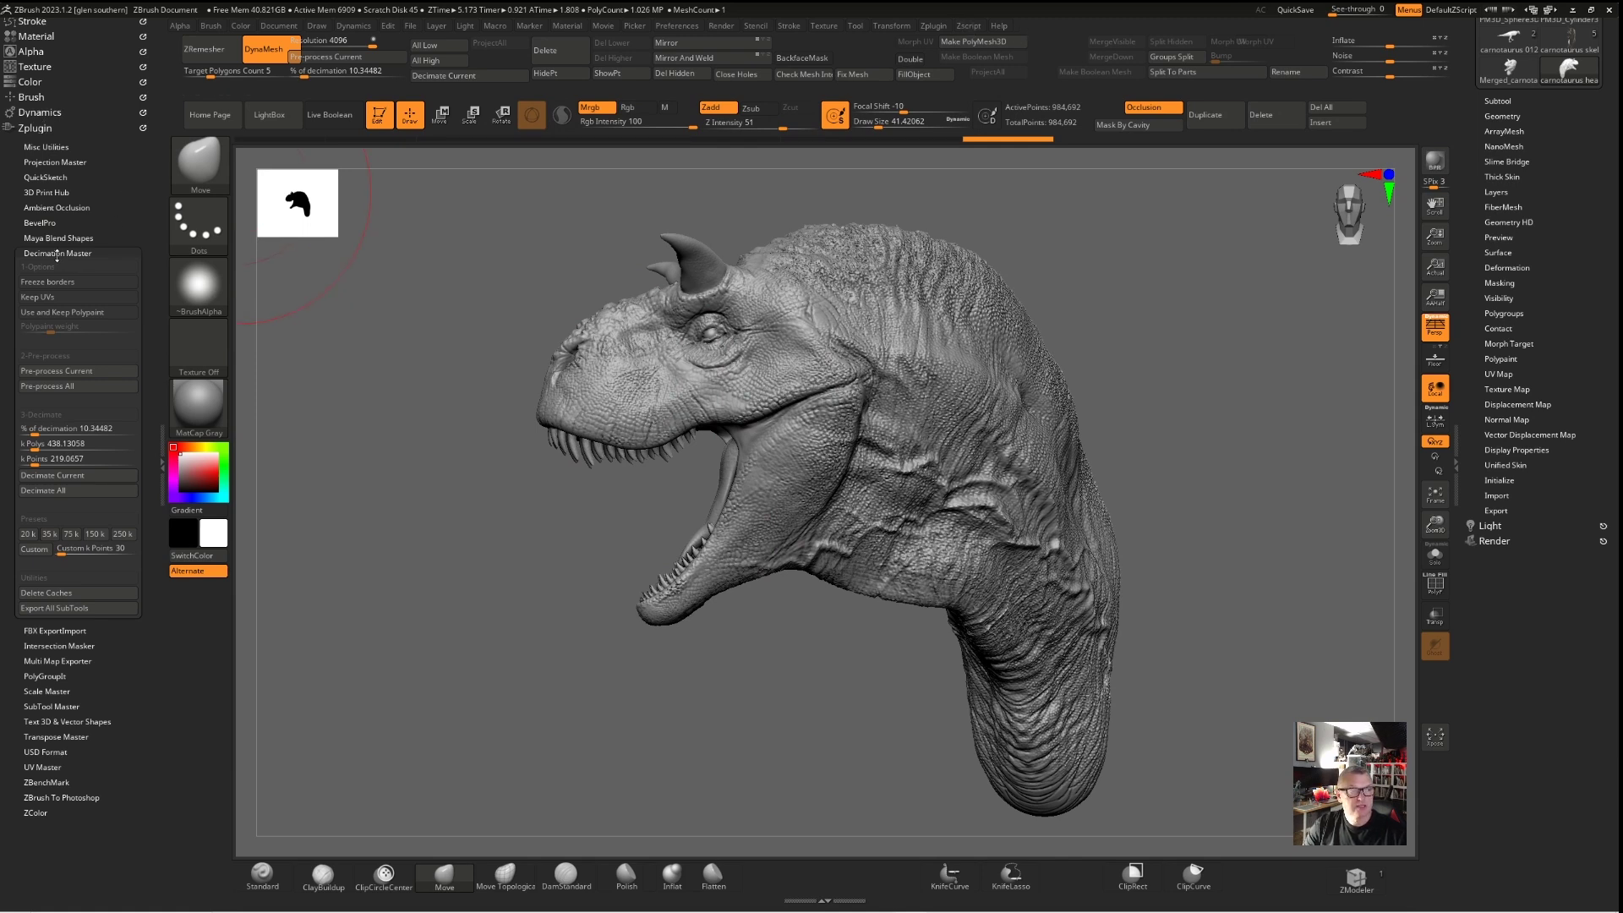
Pre-process the carnotaurus head in Decimation Master and decimate it to 20%
{"action": "left_click", "coordinate": [56, 371]}
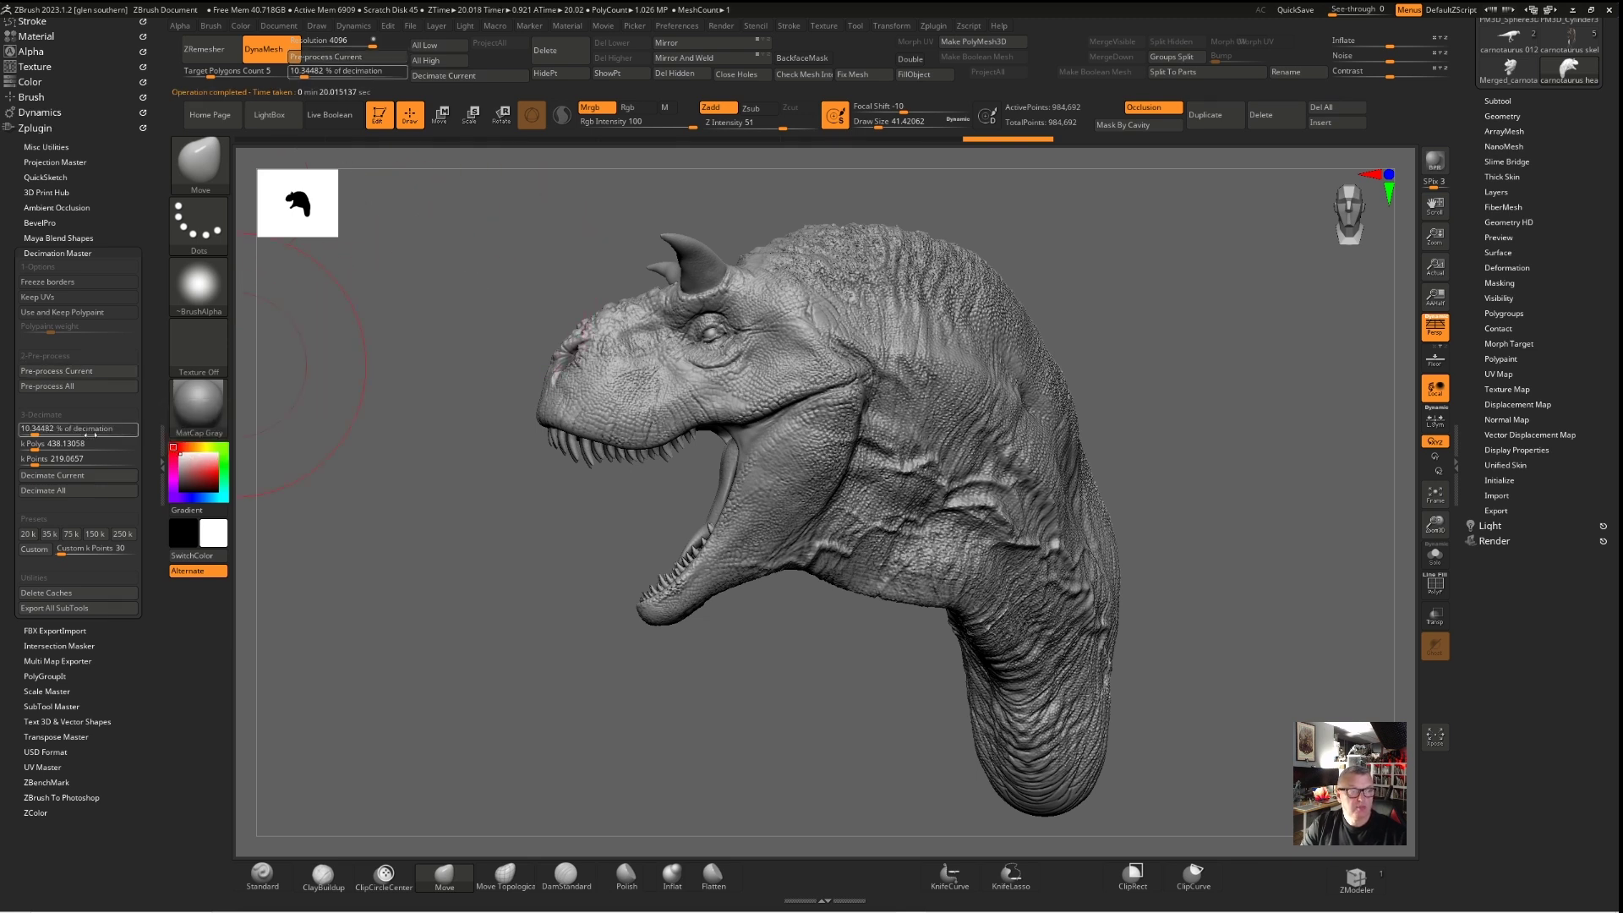
{"action": "left_click", "coordinate": [52, 429]}
{"action": "left_click", "coordinate": [47, 430]}
{"action": "type", "text": "2"}
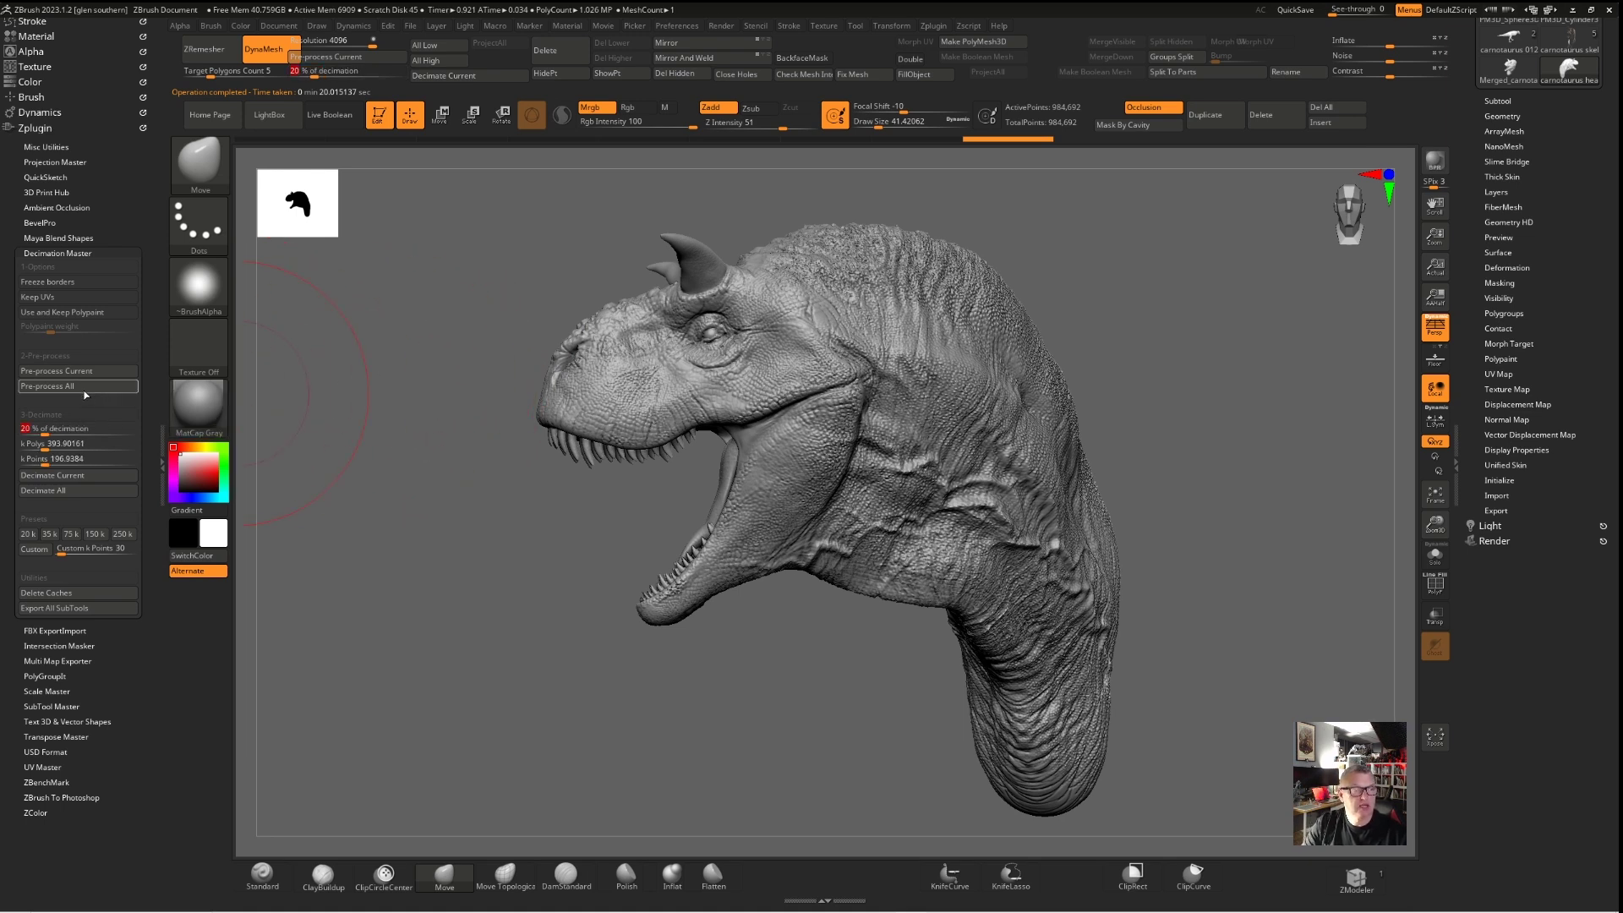
{"action": "left_click", "coordinate": [67, 479]}
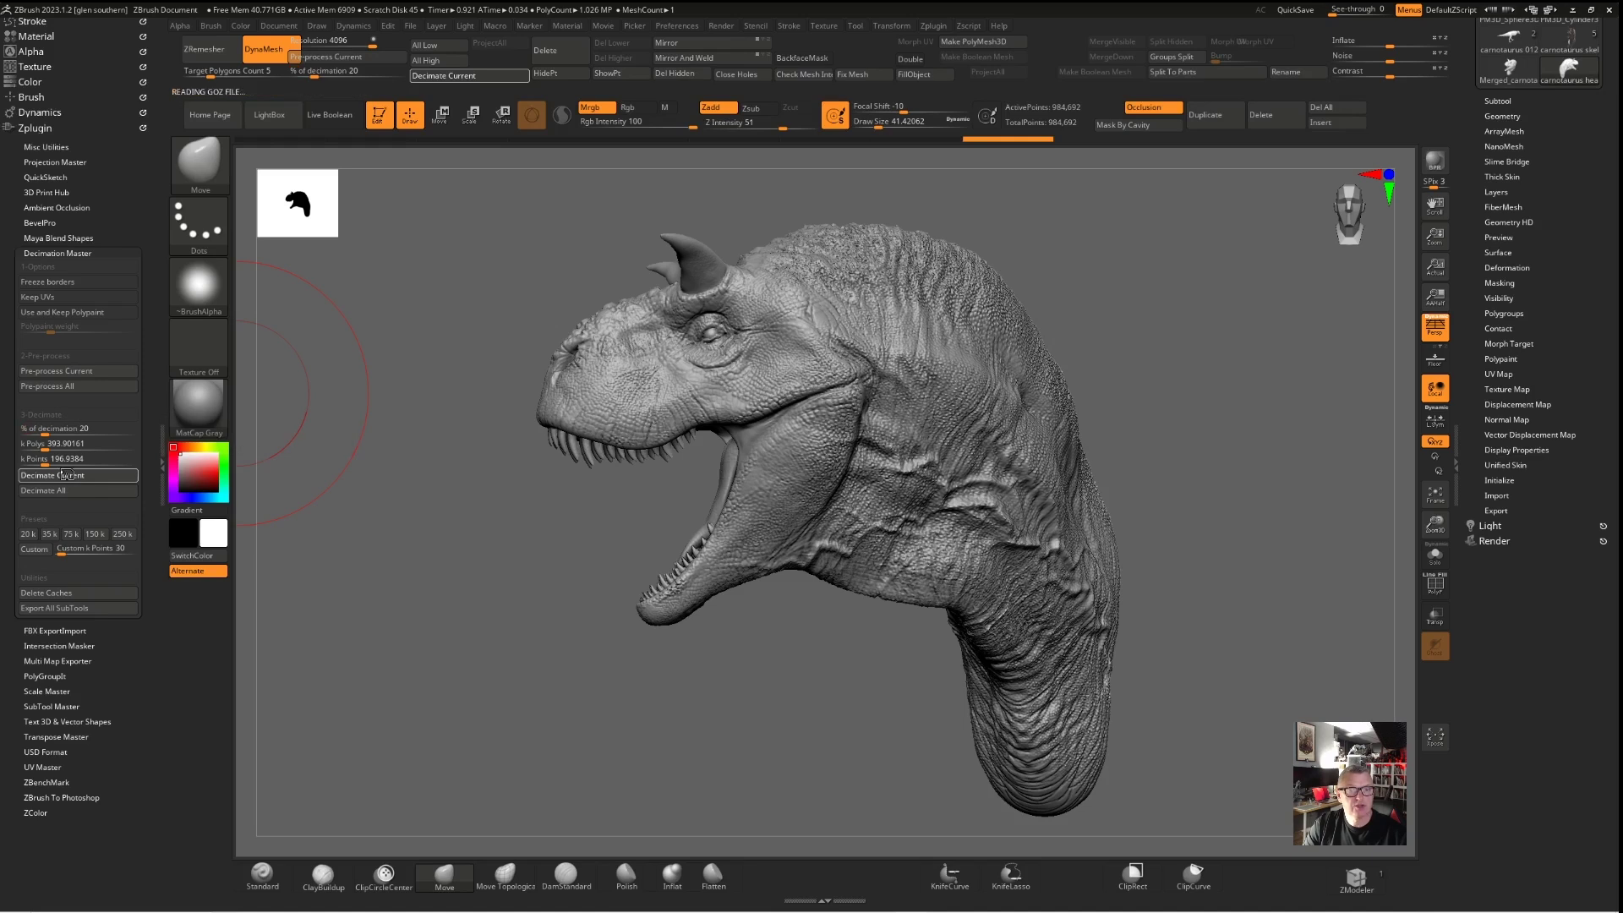
Examine the decimated carnotaurus head up close and from both sides, showing its wireframe and hiding it again
{"action": "mouse_move", "coordinate": [667, 355]}
{"action": "right_mouse_down", "text": "alt"}
{"action": "mouse_move", "coordinate": [708, 380]}
{"action": "mouse_move", "coordinate": [938, 182]}
{"action": "right_mouse_up", "text": "alt"}
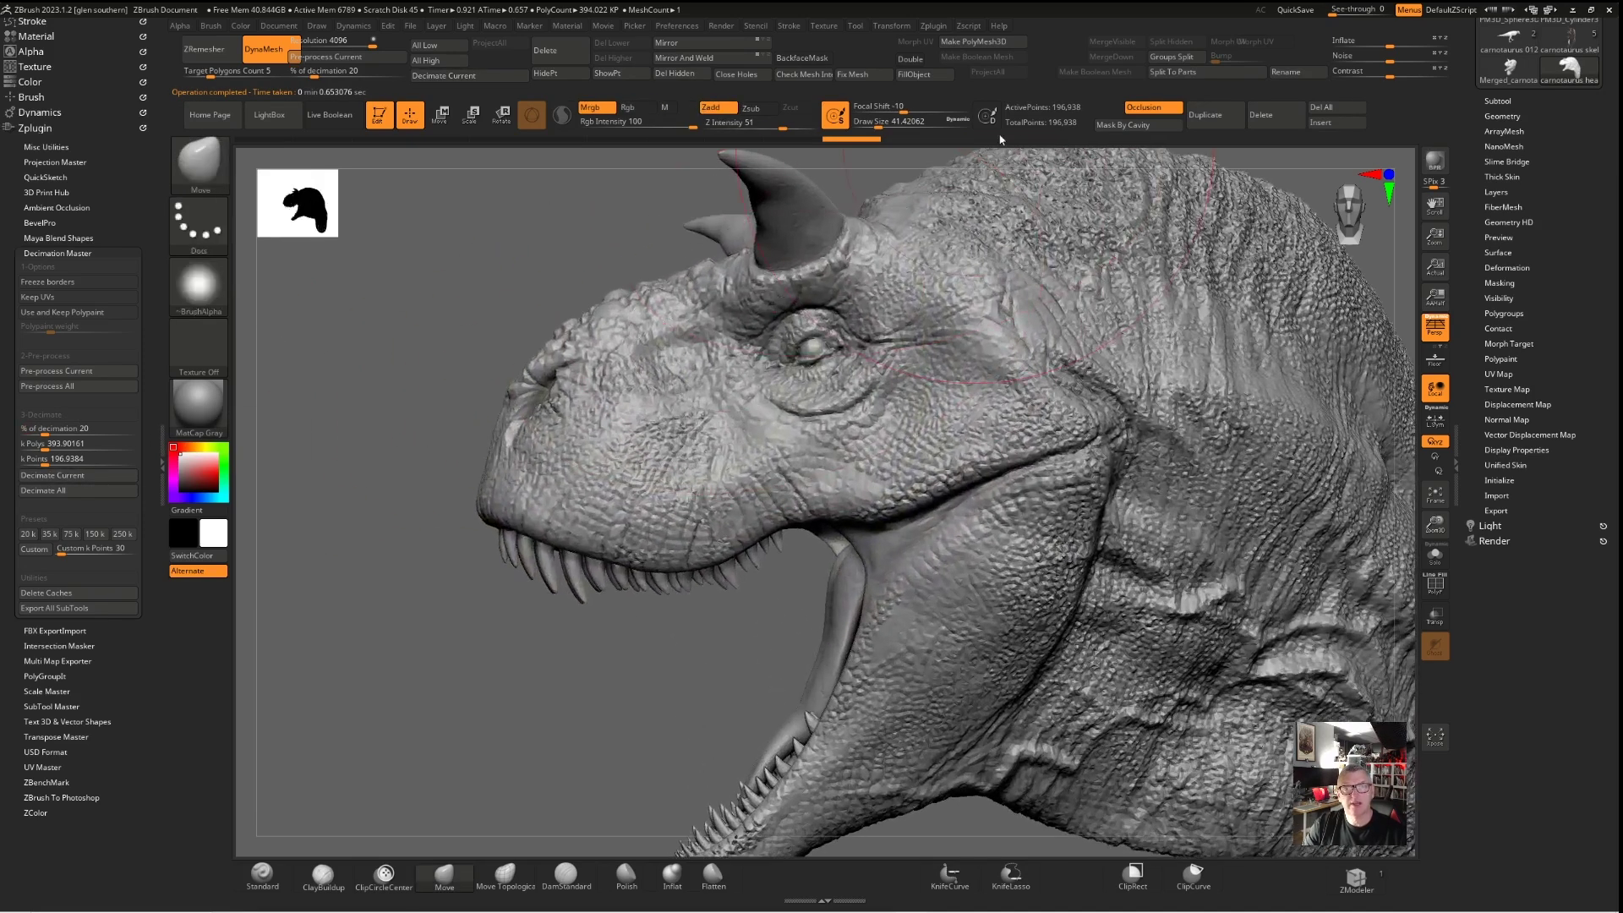
{"action": "mouse_move", "coordinate": [888, 437]}
{"action": "right_mouse_down", "text": "ctrl"}
{"action": "mouse_move", "coordinate": [634, 336]}
{"action": "mouse_move", "coordinate": [737, 369]}
{"action": "mouse_move", "coordinate": [727, 431]}
{"action": "mouse_move", "coordinate": [936, 481]}
{"action": "mouse_move", "coordinate": [1026, 564]}
{"action": "right_mouse_up", "text": "ctrl"}
{"action": "mouse_move", "coordinate": [1025, 563]}
{"action": "right_mouse_down", "text": "alt"}
{"action": "mouse_move", "coordinate": [1142, 548]}
{"action": "mouse_move", "coordinate": [1076, 481]}
{"action": "mouse_move", "coordinate": [953, 463]}
{"action": "right_mouse_up", "text": "alt"}
{"action": "key", "text": "shift+f"}
{"action": "right_click_drag", "start_coordinate": [1162, 420], "coordinate": [1006, 396]}
{"action": "right_click_drag", "start_coordinate": [667, 312], "coordinate": [964, 557], "text": "ctrl"}
{"action": "right_click_drag", "start_coordinate": [817, 434], "coordinate": [748, 378], "text": "ctrl"}
{"action": "key", "text": "shift+f"}
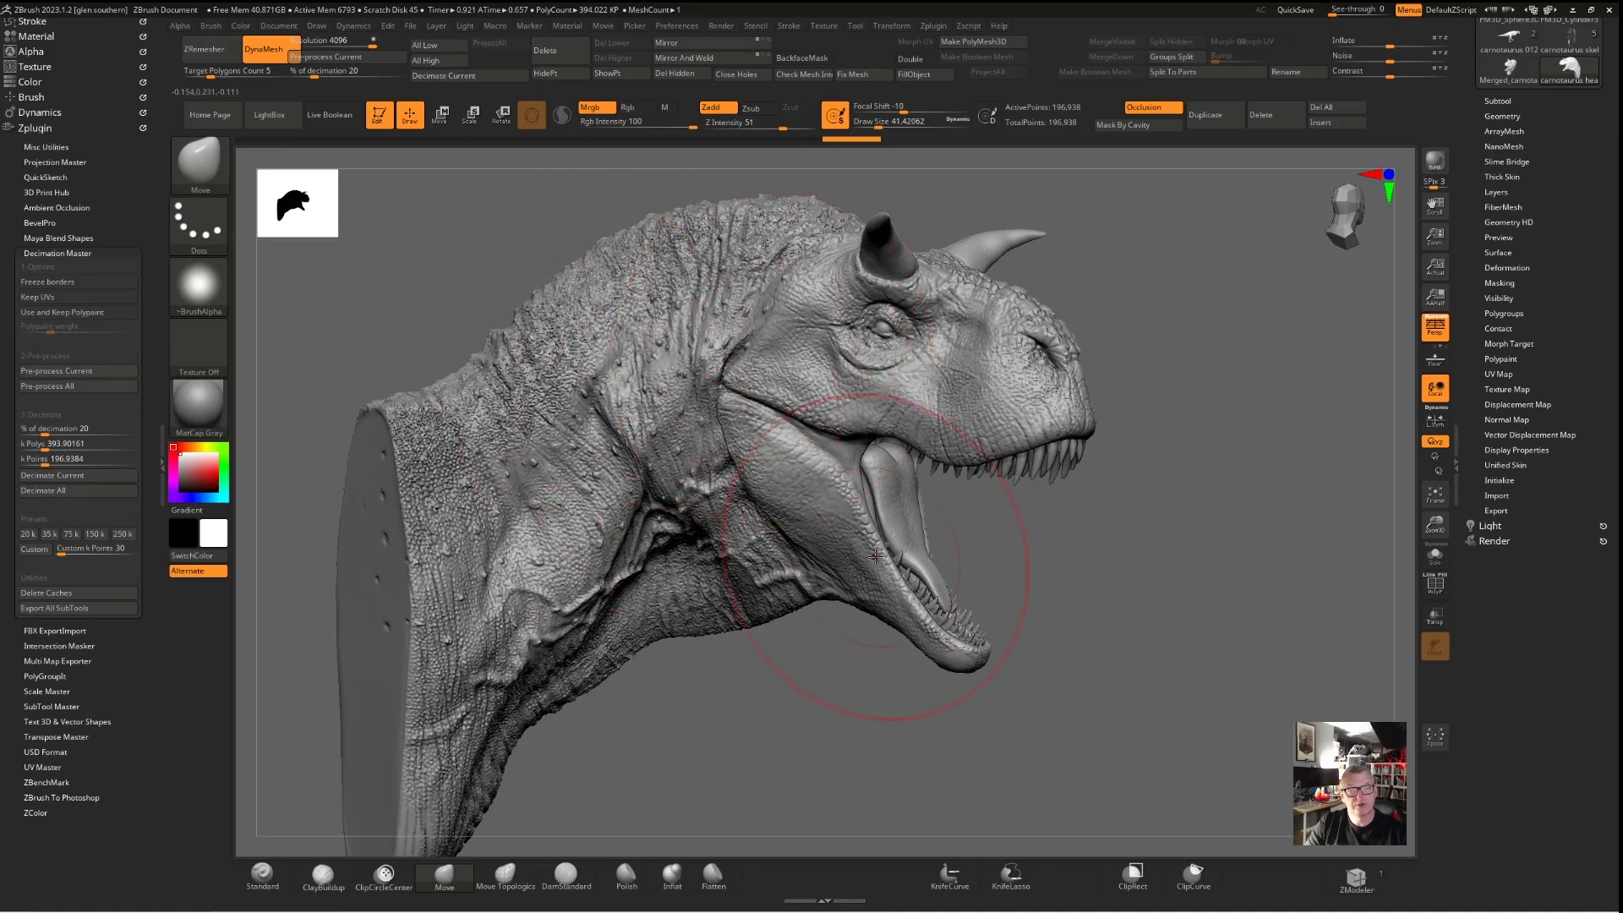
{"action": "right_click_drag", "start_coordinate": [924, 487], "coordinate": [873, 456], "text": "ctrl"}
{"action": "mouse_move", "coordinate": [1158, 577]}
{"action": "right_mouse_down"}
{"action": "mouse_move", "coordinate": [1092, 574]}
{"action": "mouse_move", "coordinate": [1051, 542]}
{"action": "mouse_move", "coordinate": [1046, 511]}
{"action": "right_mouse_up"}
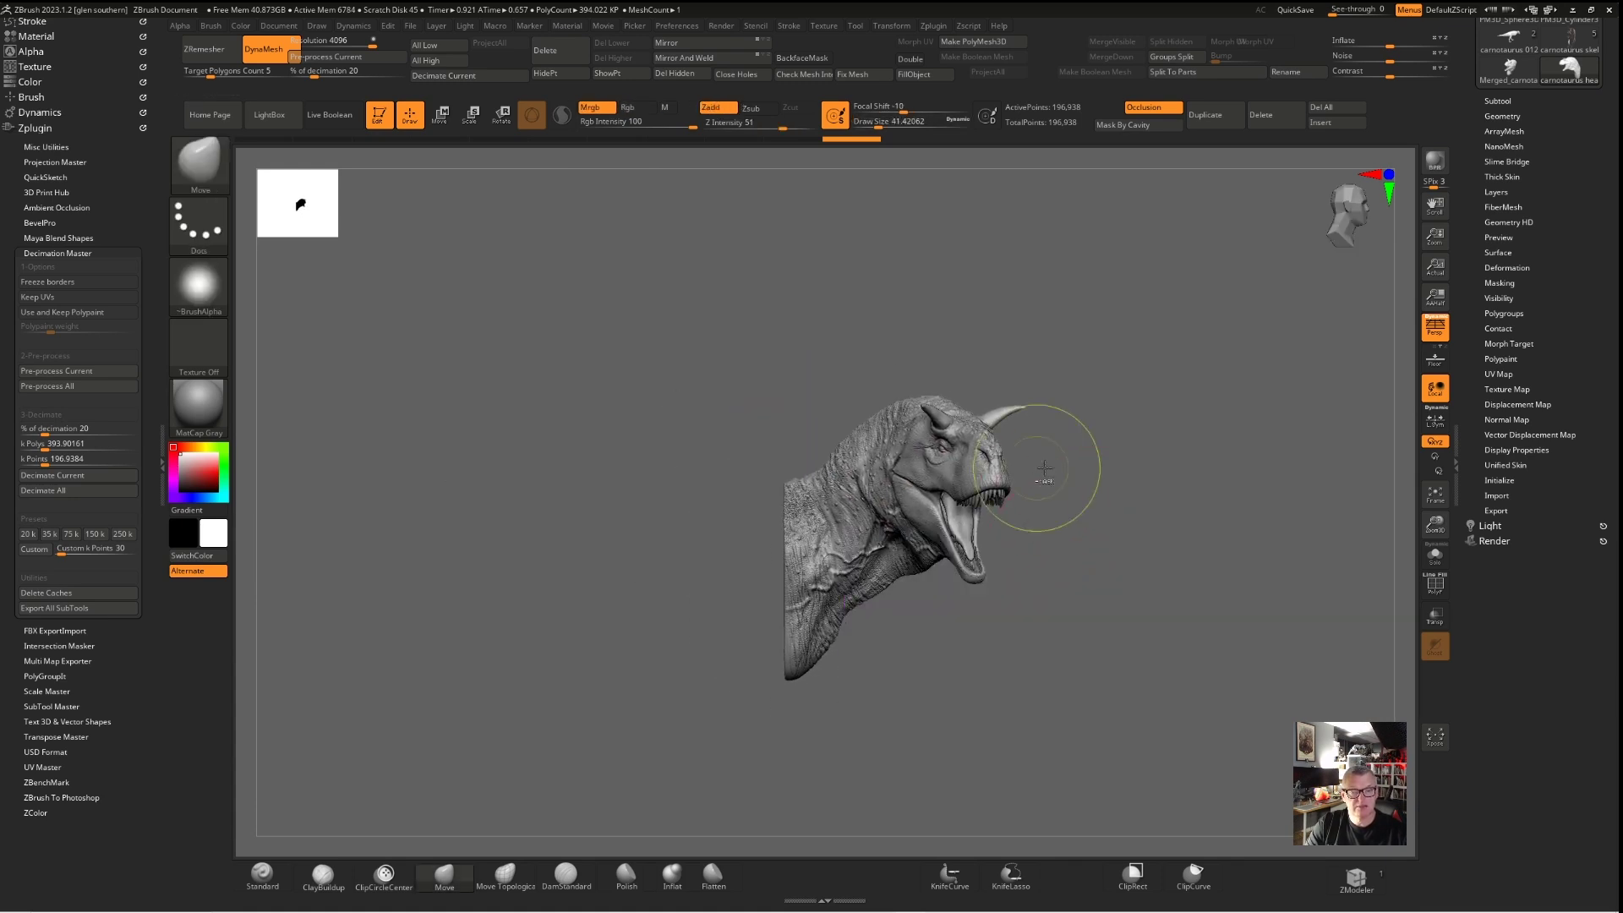
{"action": "right_click_drag", "start_coordinate": [841, 461], "coordinate": [922, 471]}
{"action": "right_click_drag", "start_coordinate": [771, 420], "coordinate": [984, 464], "text": "ctrl"}
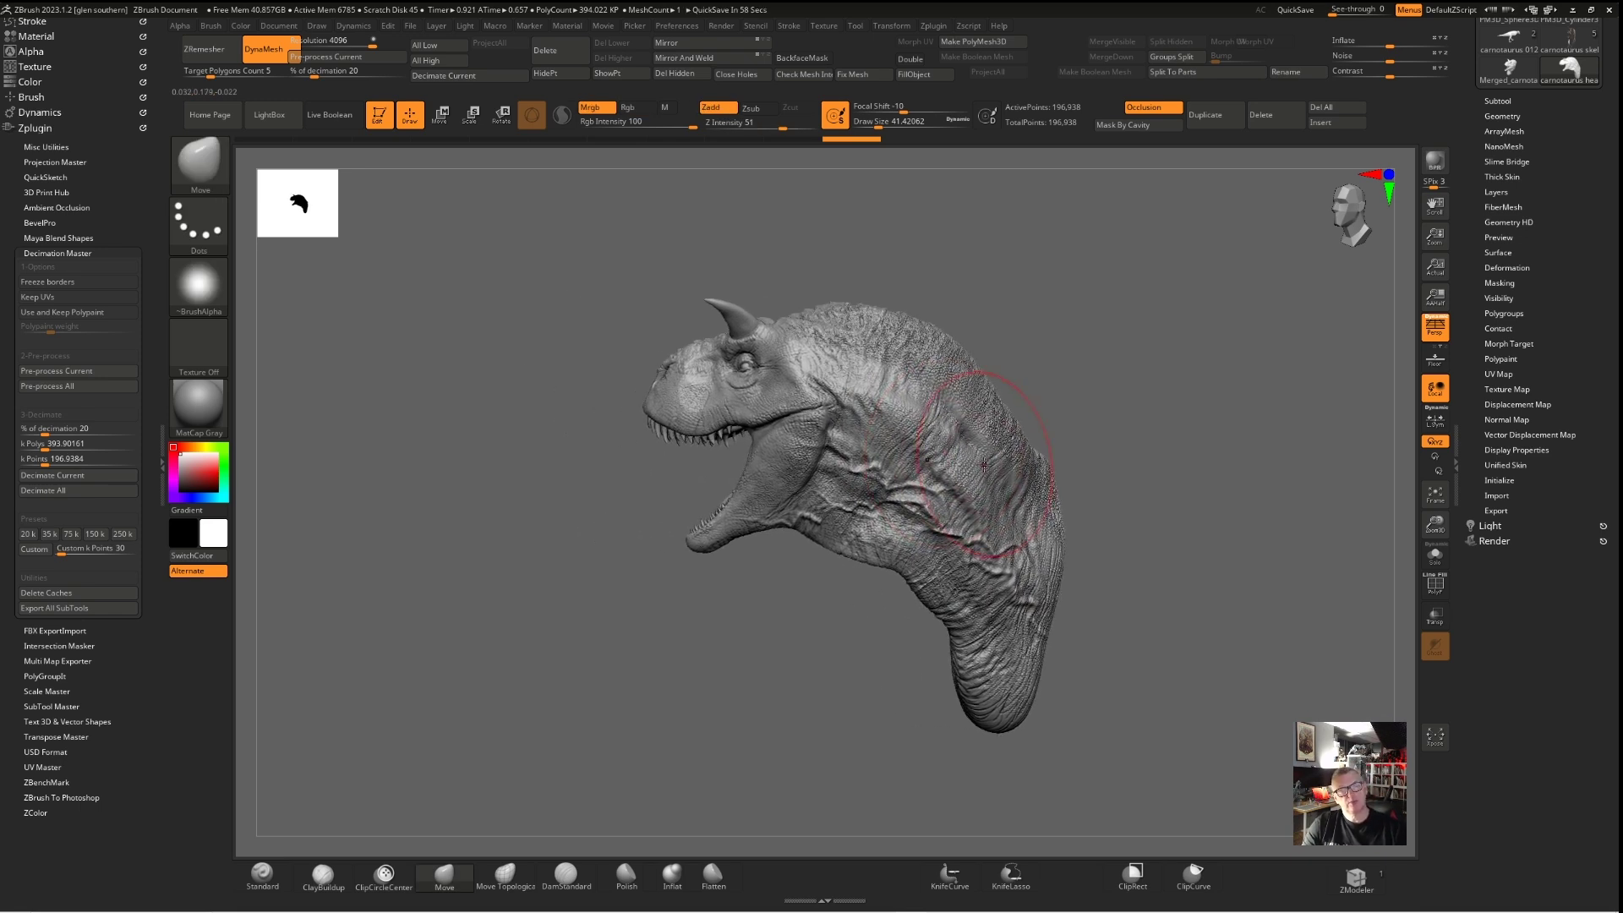
{"action": "right_click_drag", "start_coordinate": [372, 430], "coordinate": [681, 421]}
{"action": "right_click_drag", "start_coordinate": [481, 376], "coordinate": [553, 377]}
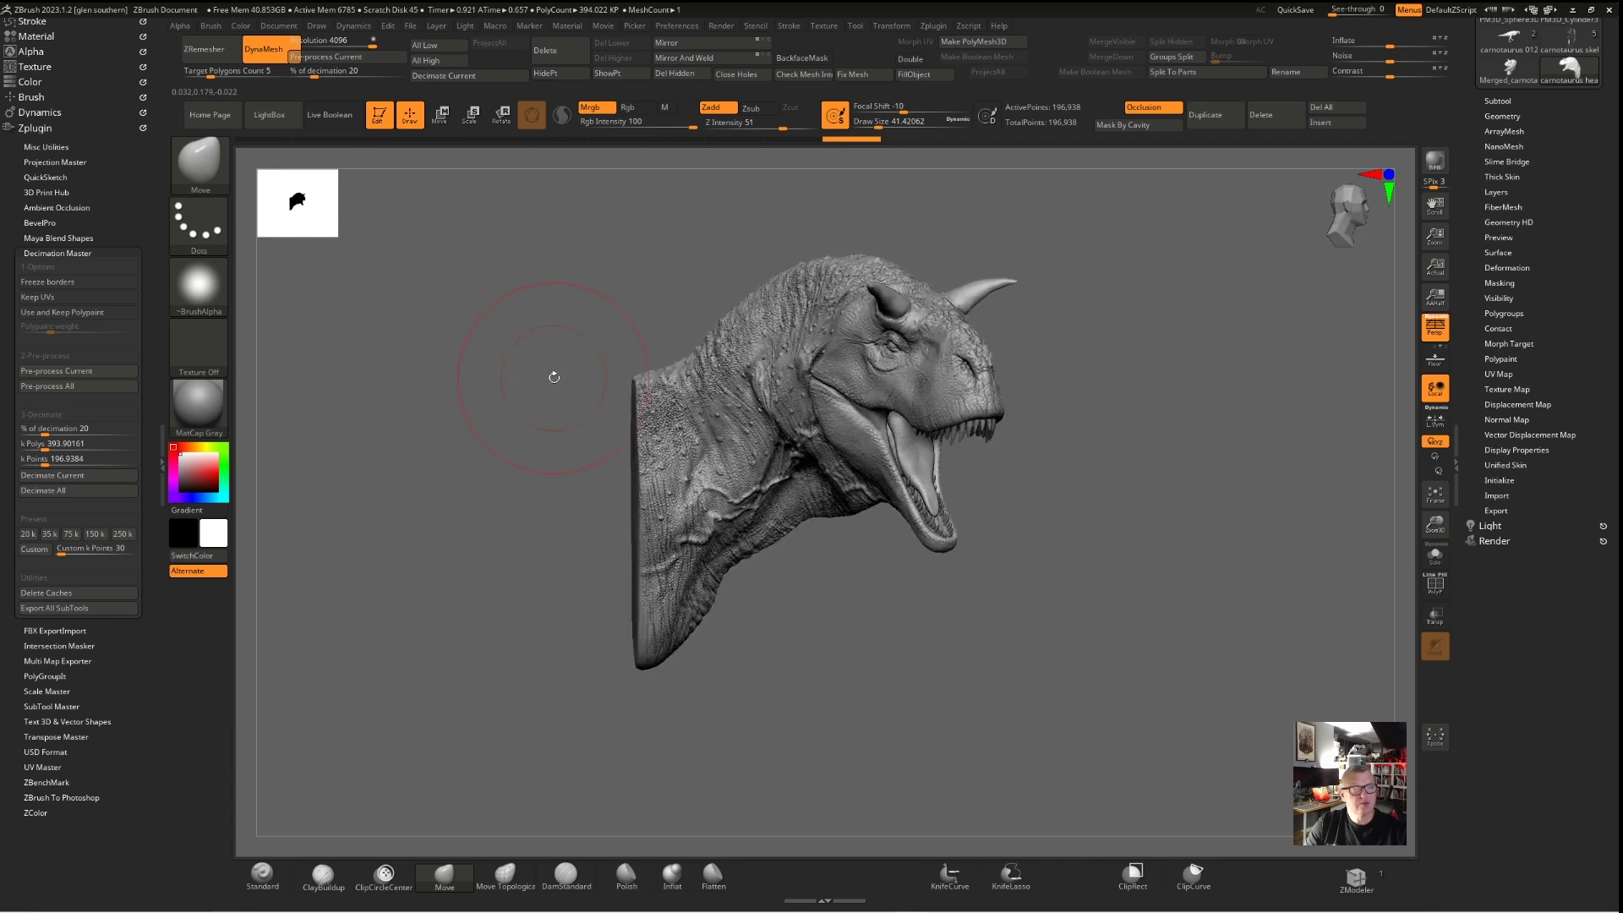